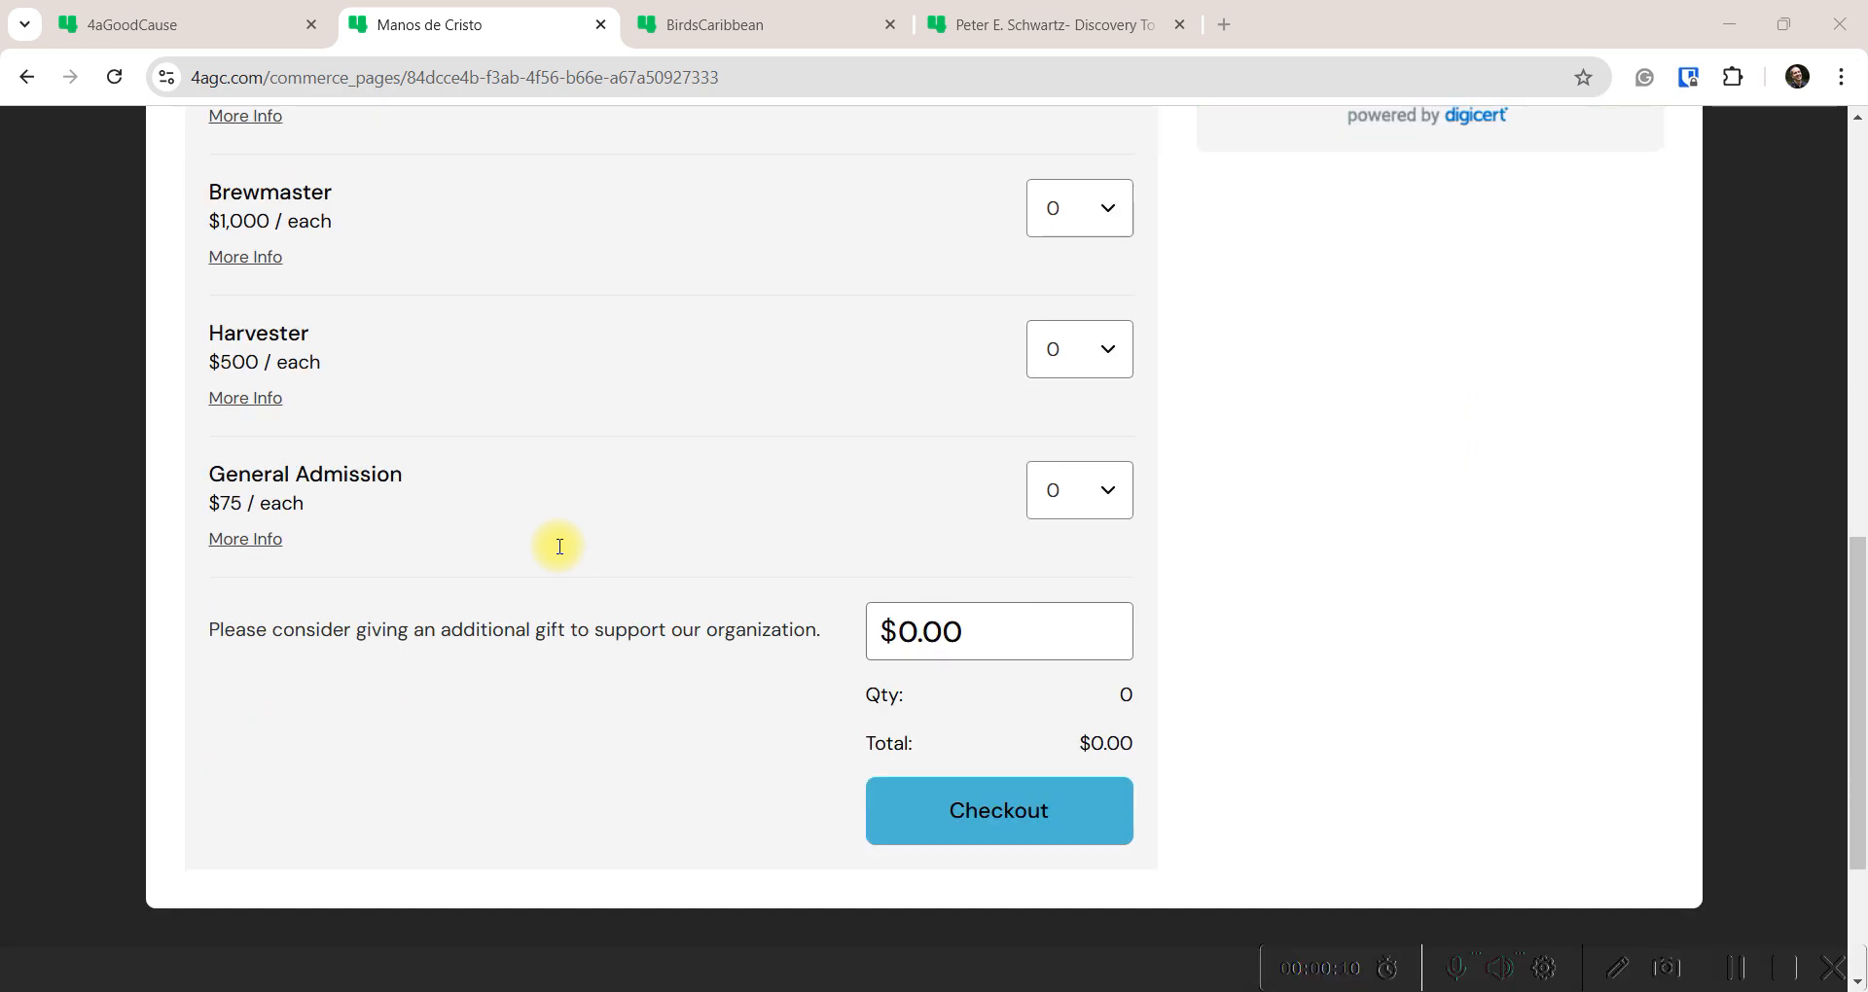
# Browse the BirdsCaribbean membership list, then switch to the Beverly Levy Walk & Block Party page
pyautogui.scroll(11, 559, 547)
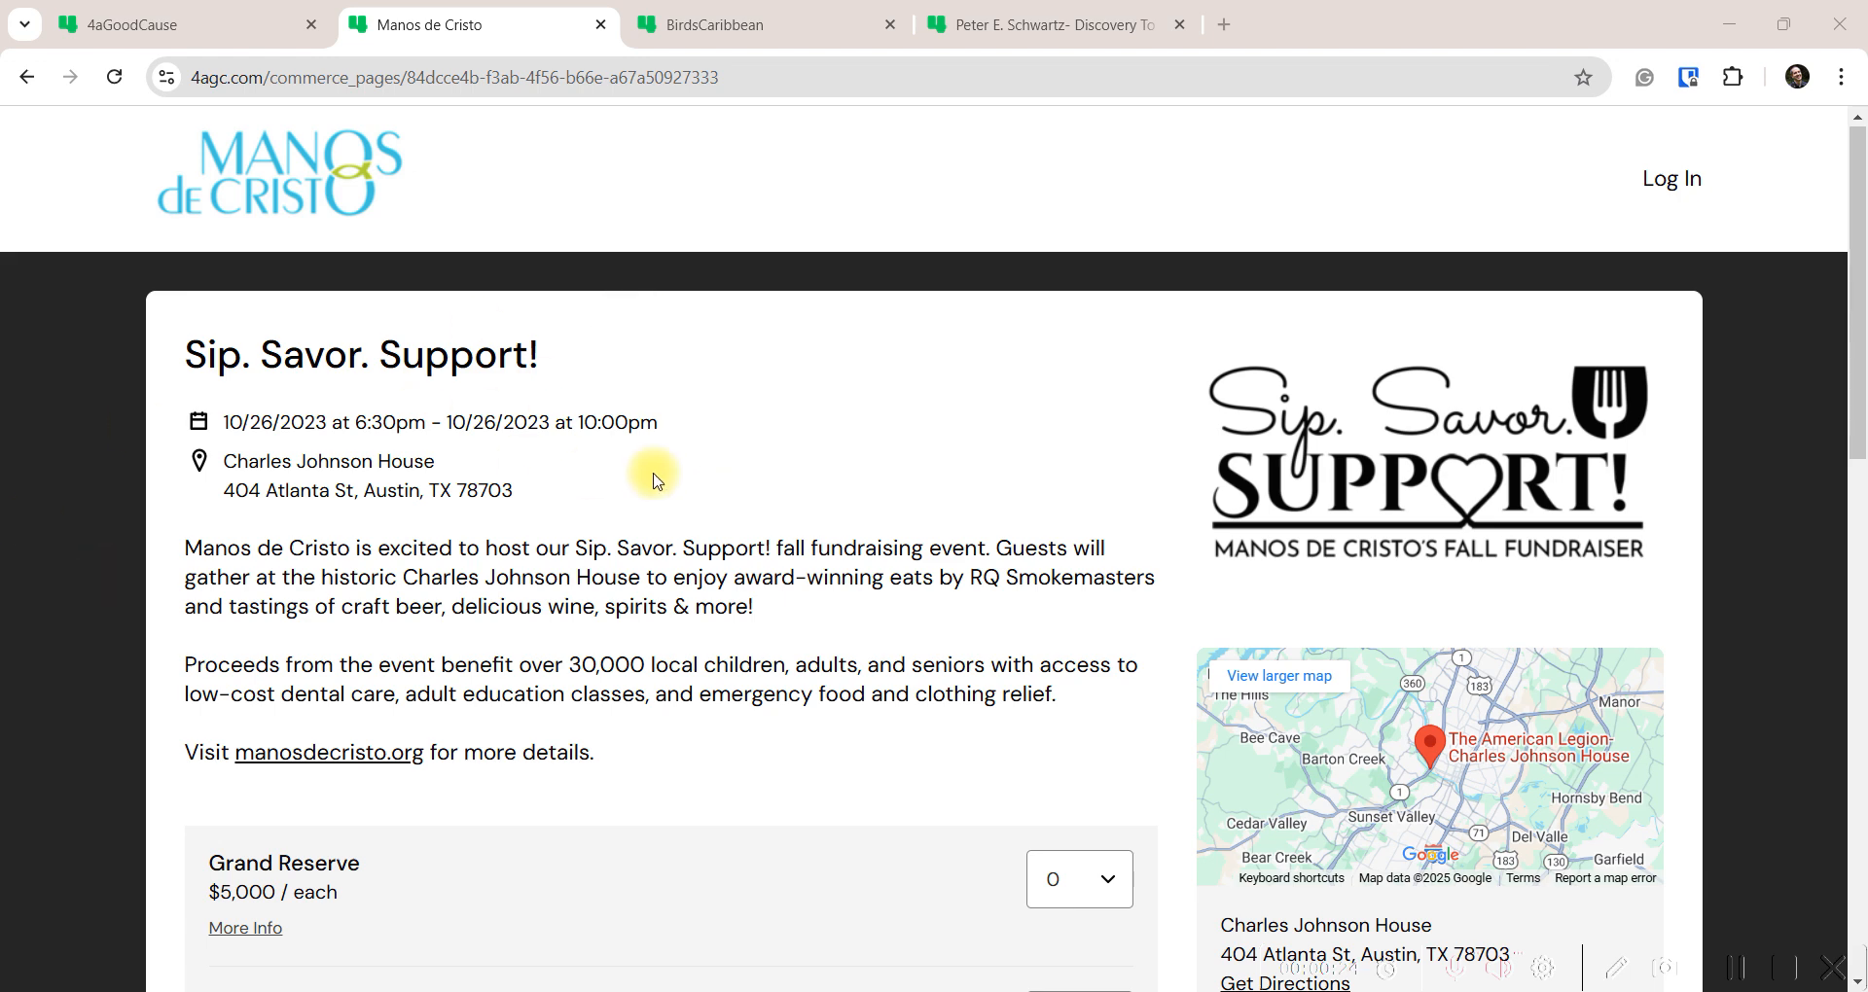
pyautogui.scroll(-6, 618, 526)
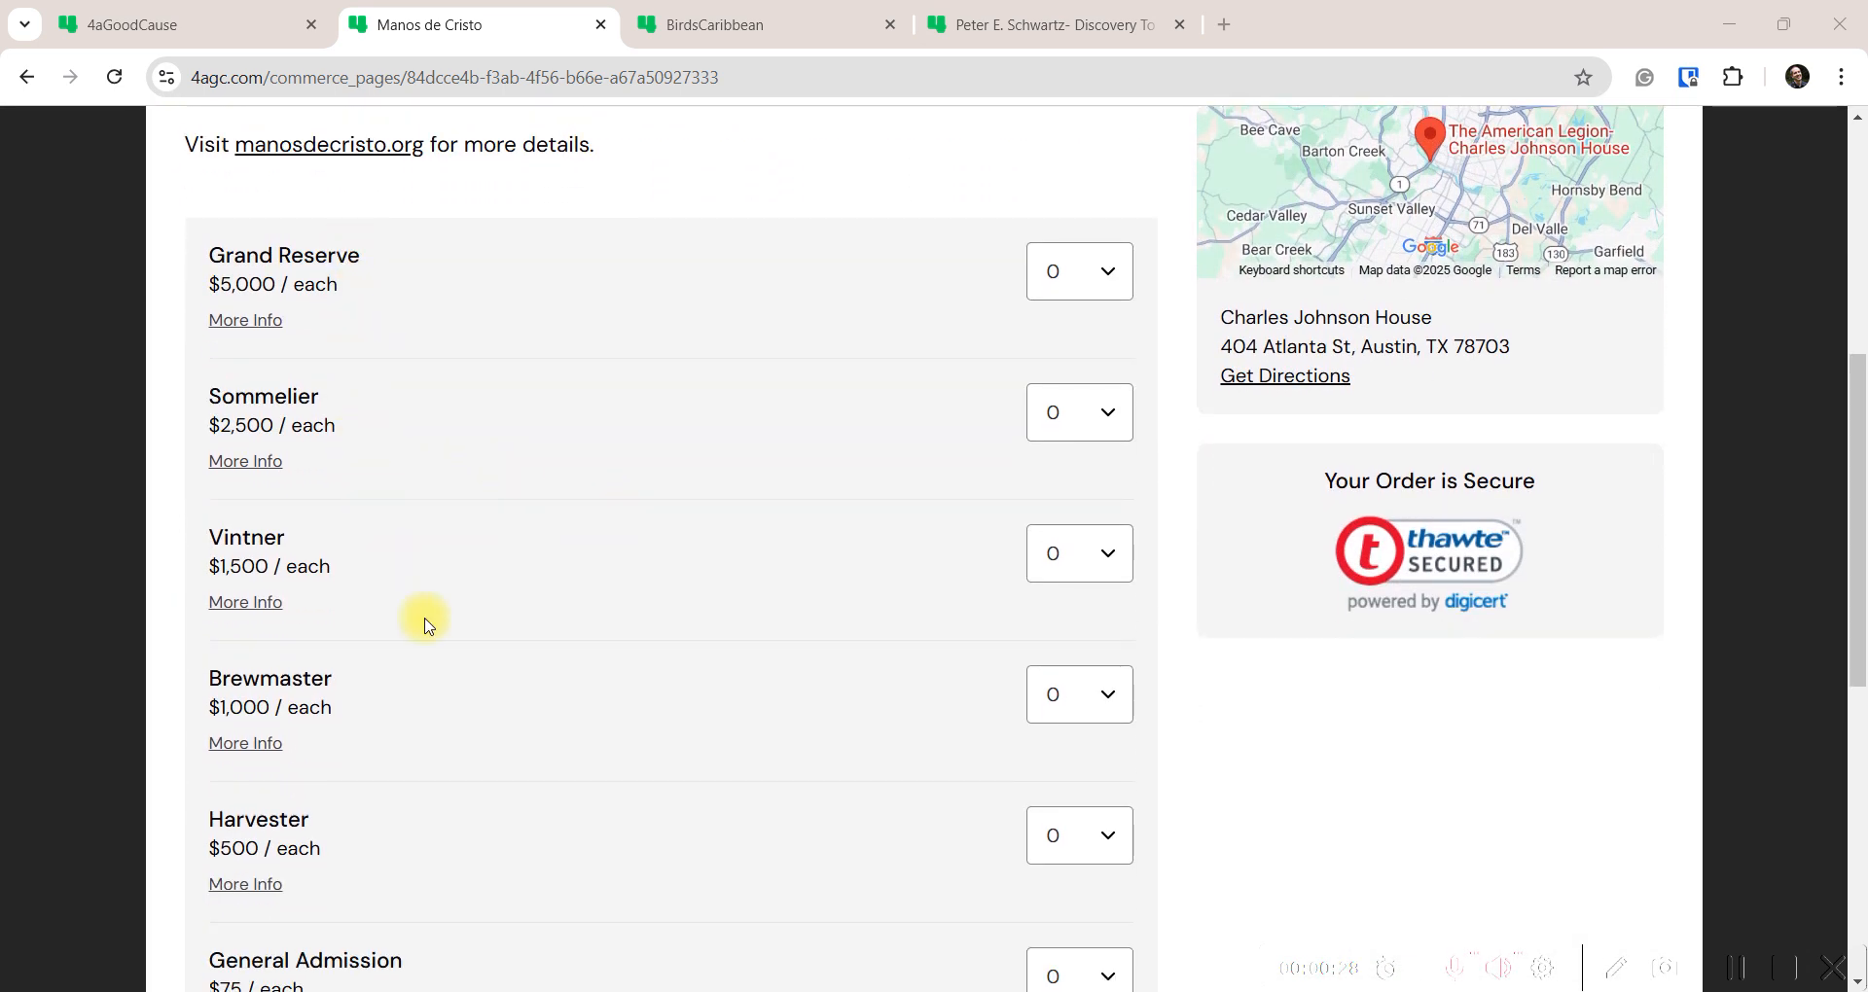
pyautogui.scroll(-2, 442, 713)
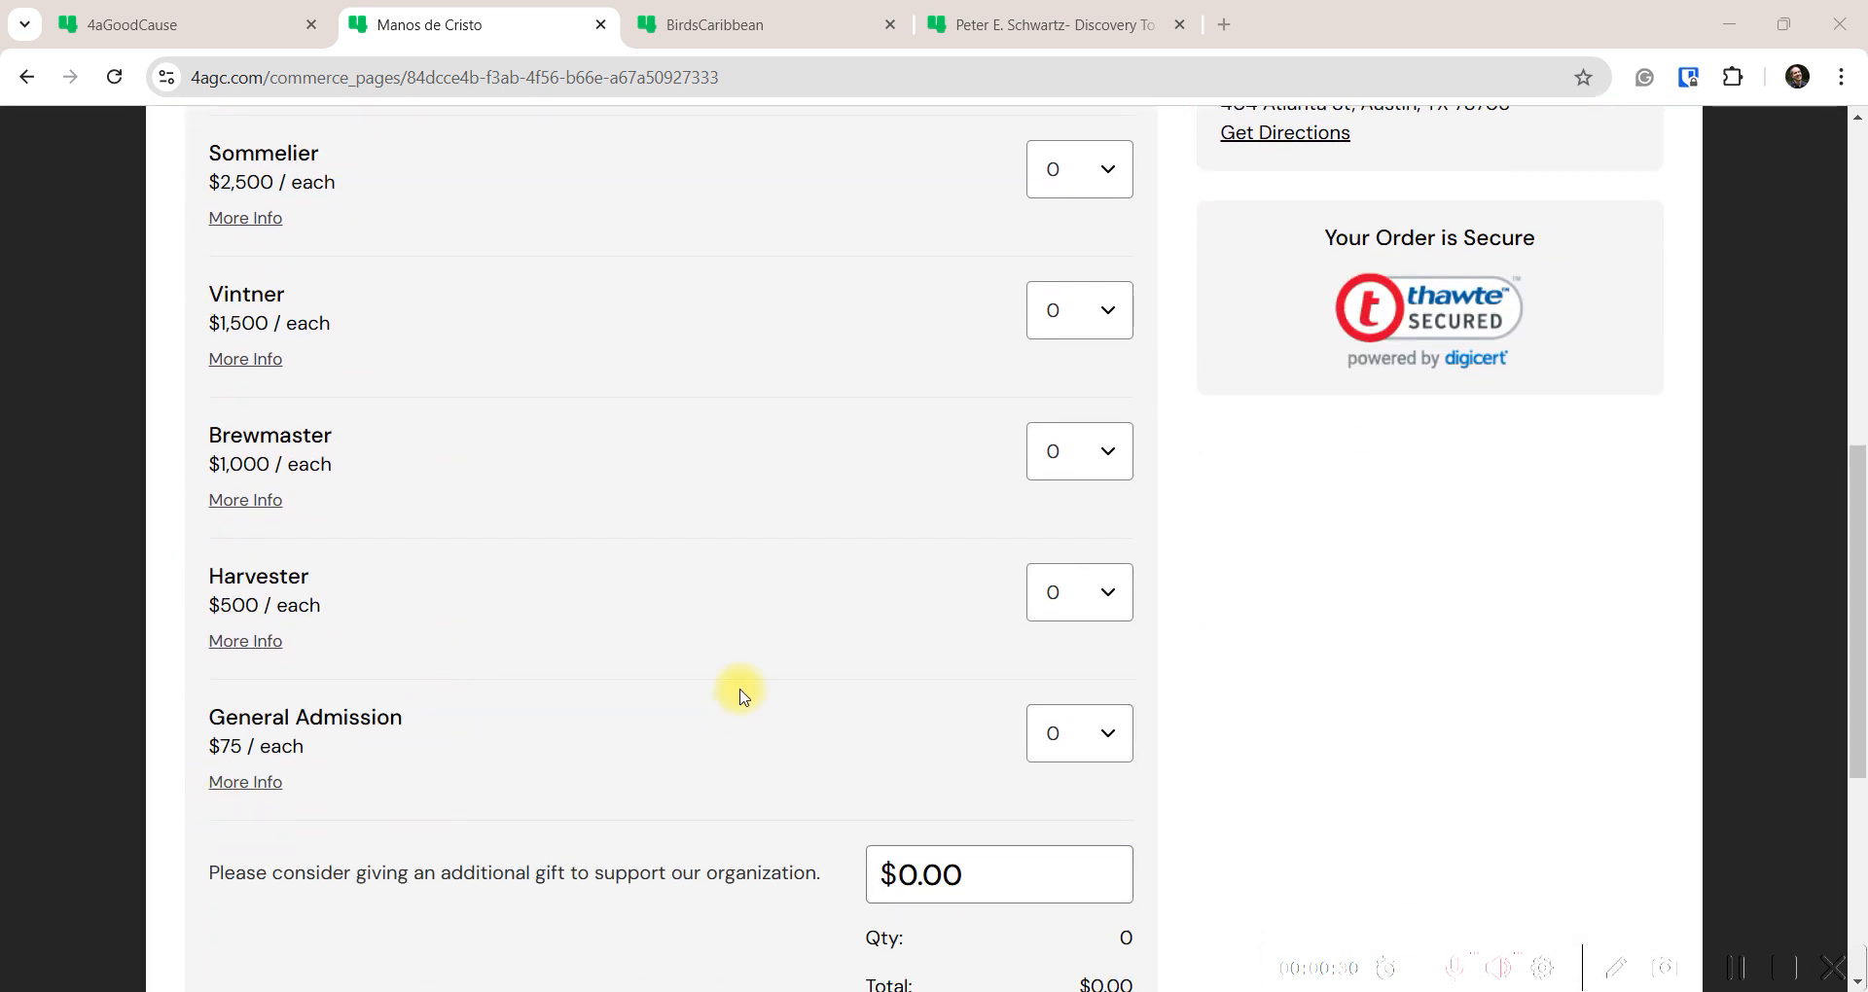
pyautogui.scroll(8, 742, 699)
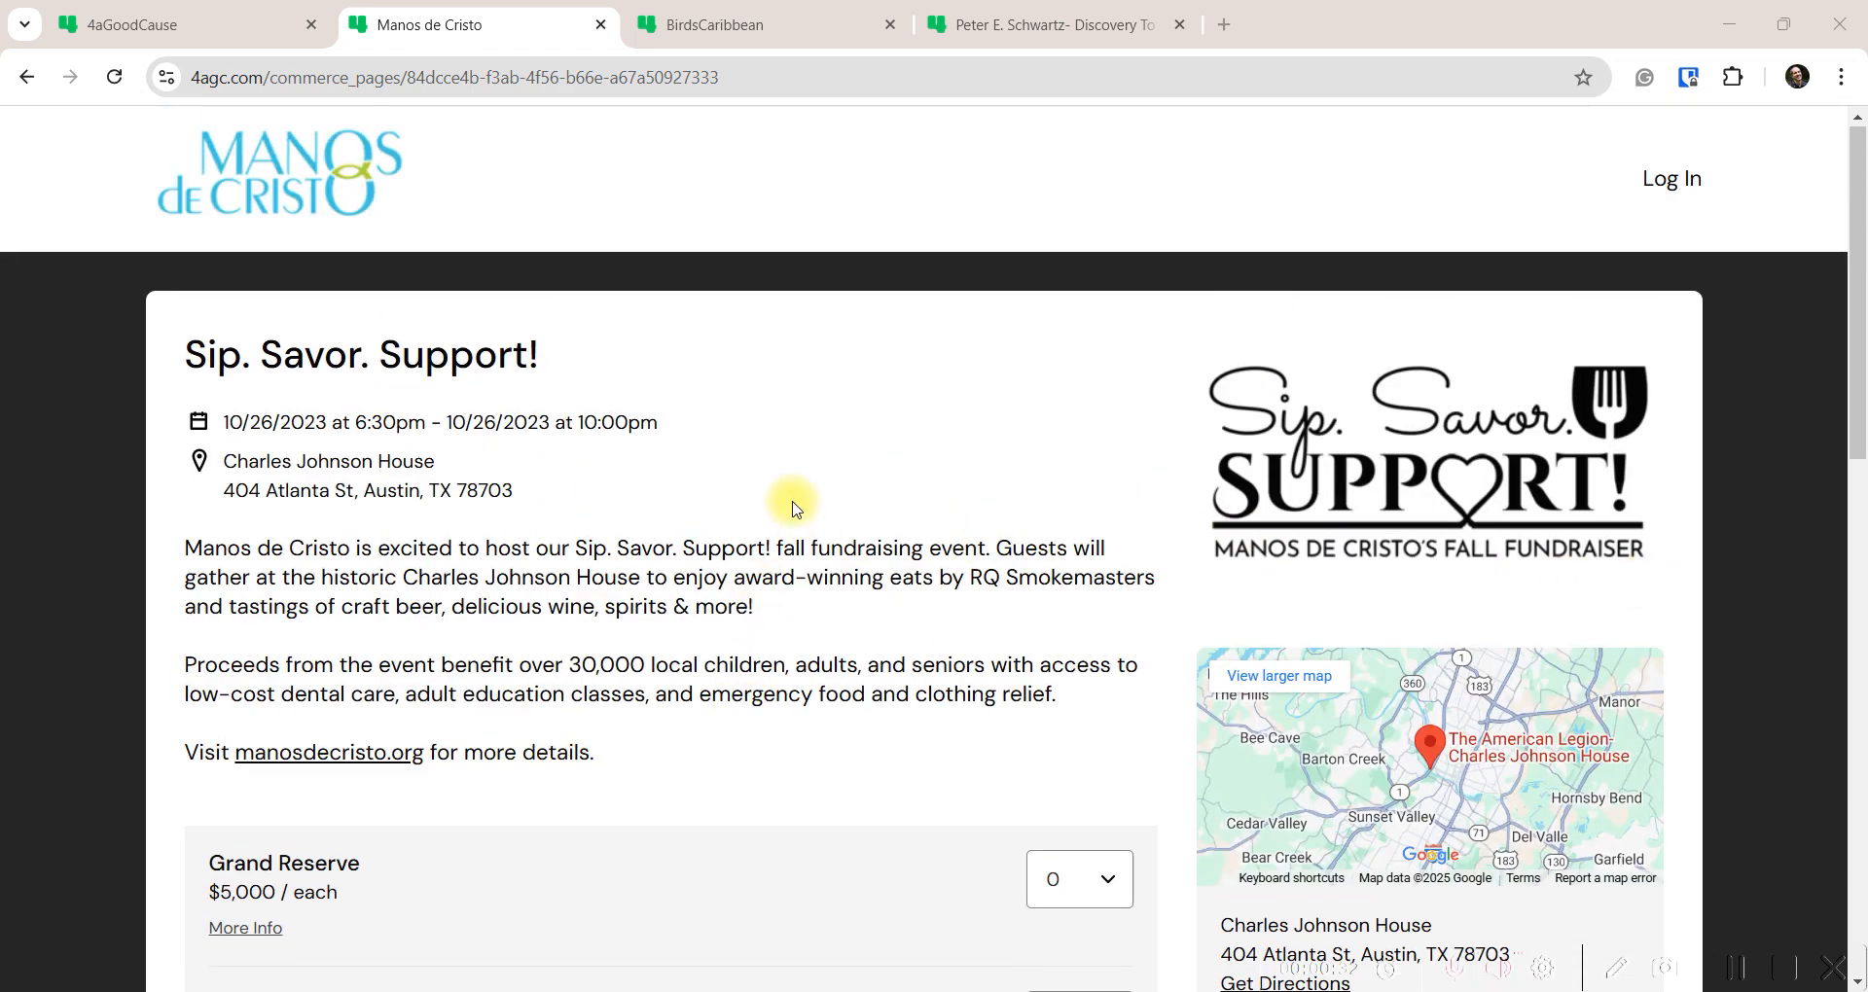
pyautogui.click(791, 23)
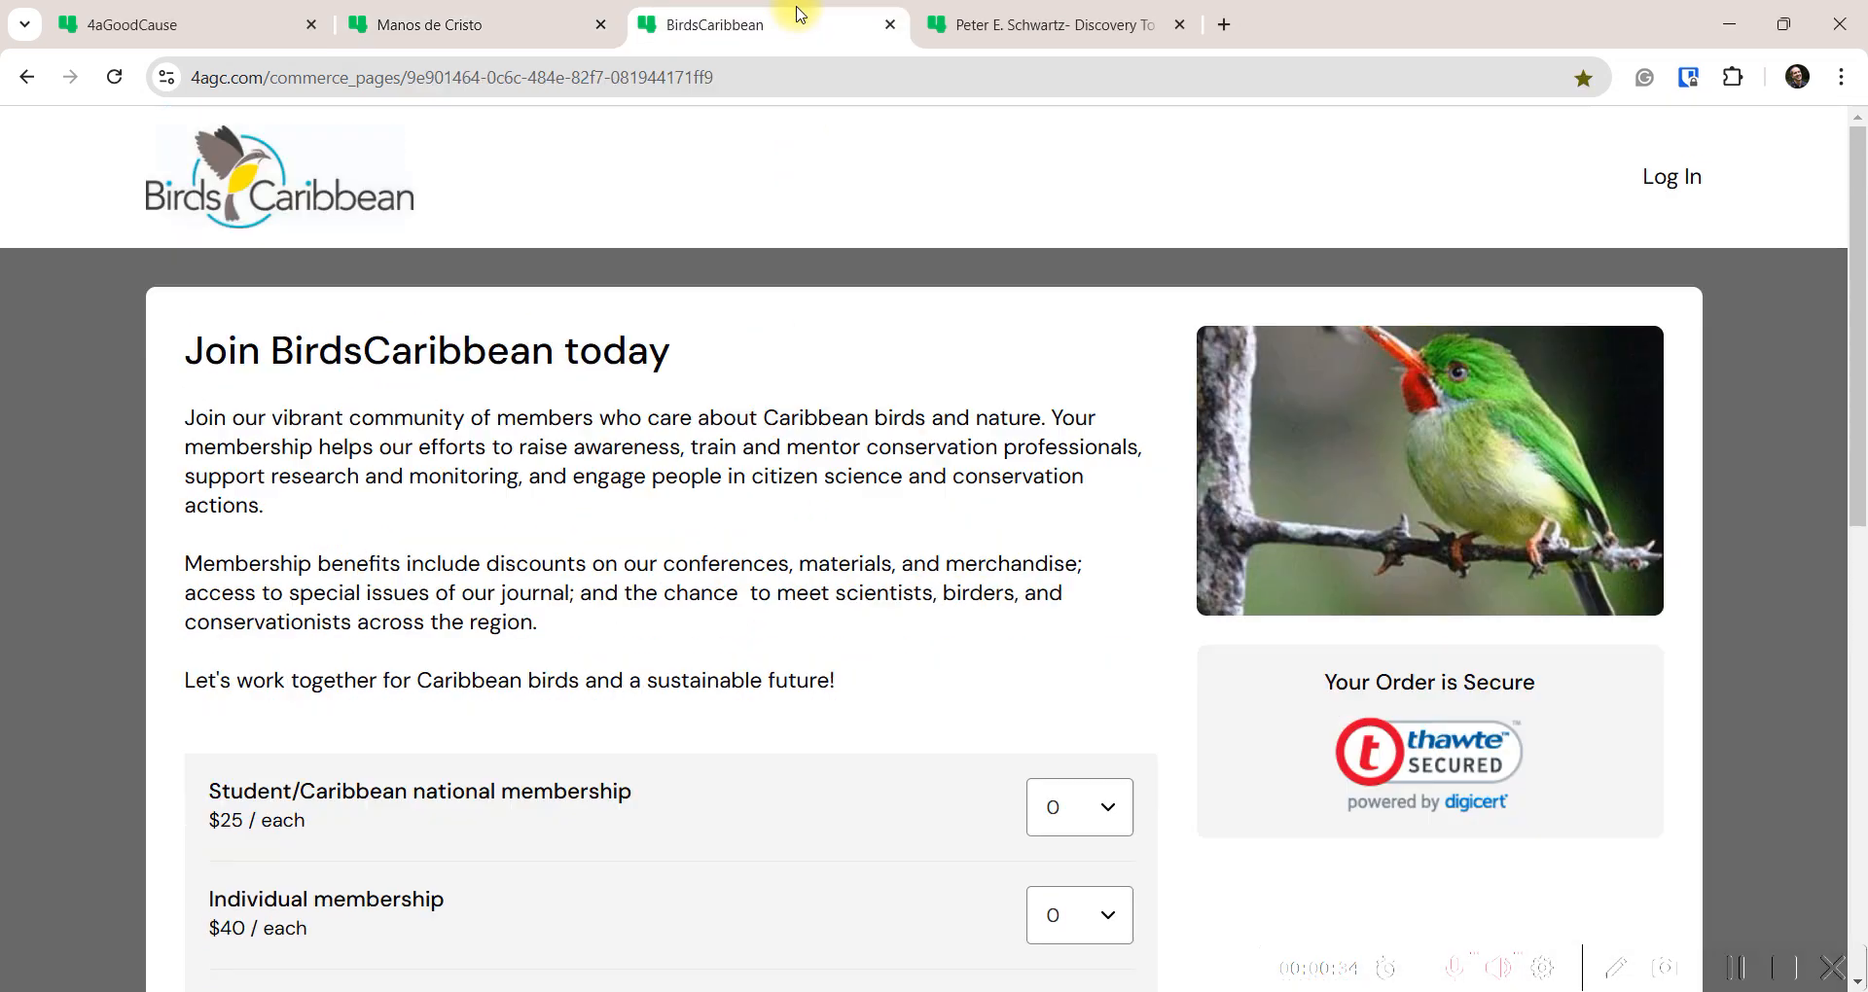
pyautogui.scroll(-4, 171, 681)
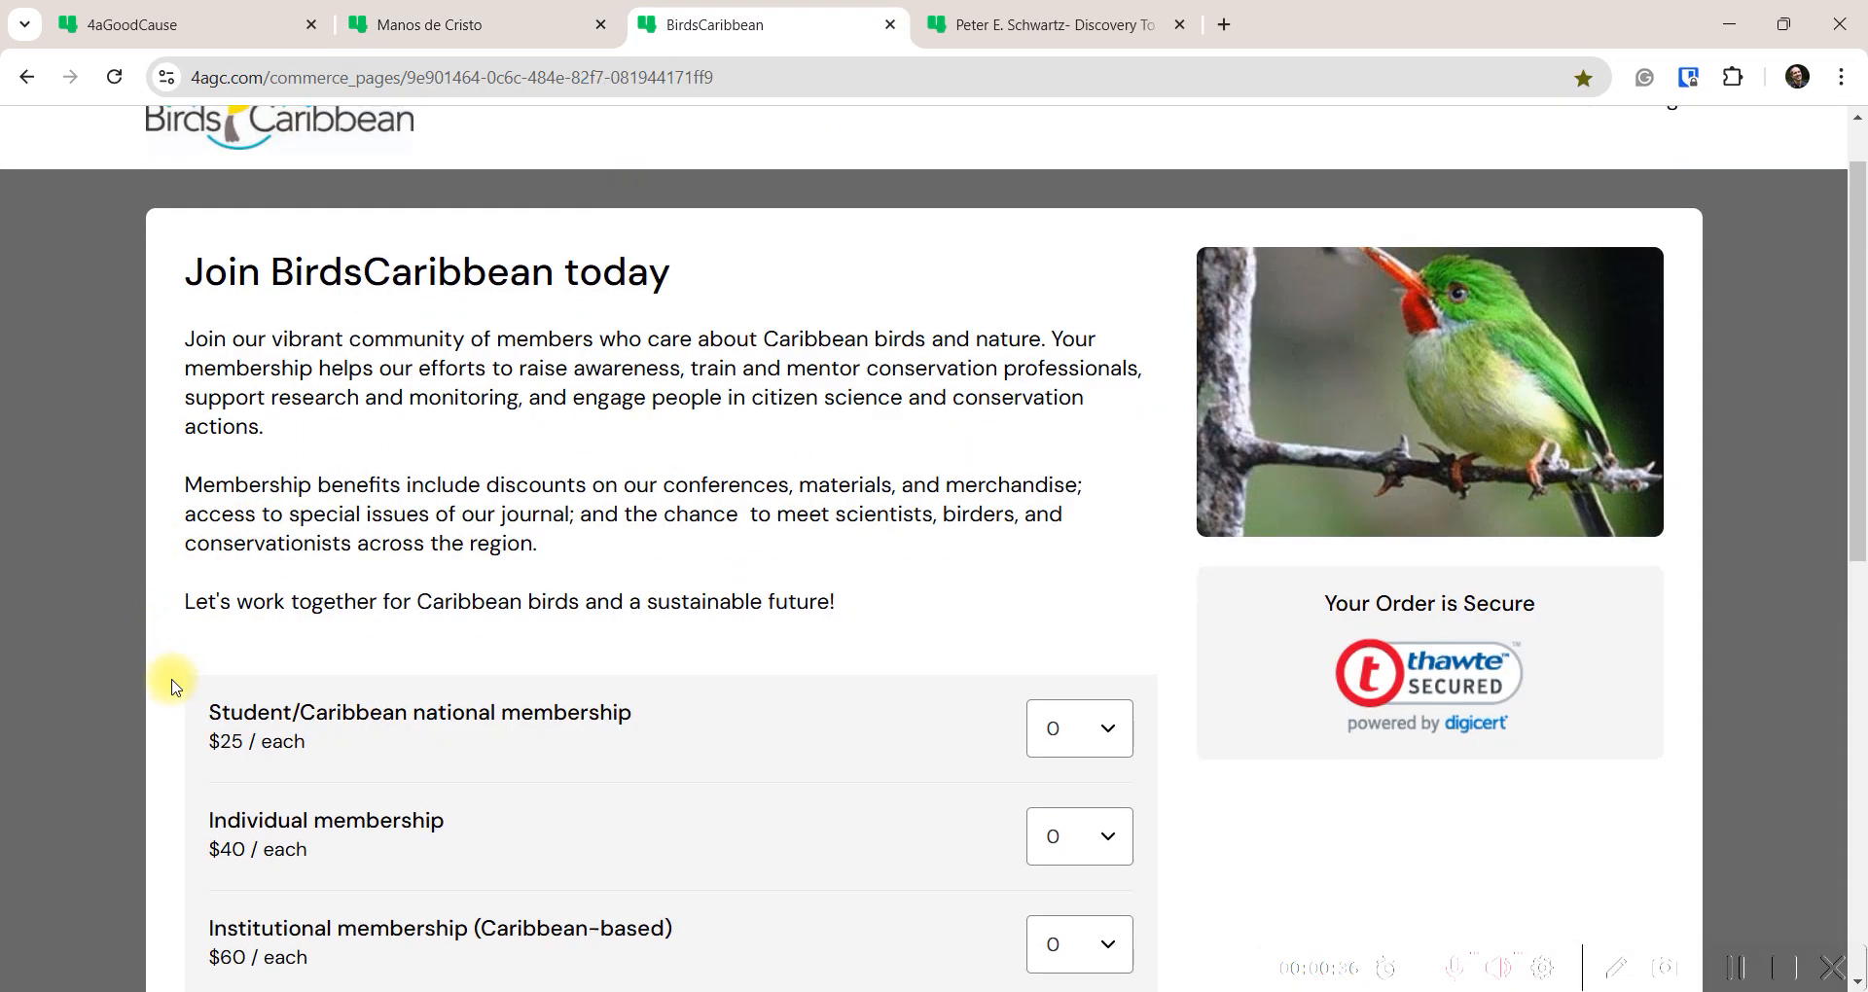
pyautogui.scroll(4, 160, 715)
pyautogui.scroll(-5, 655, 710)
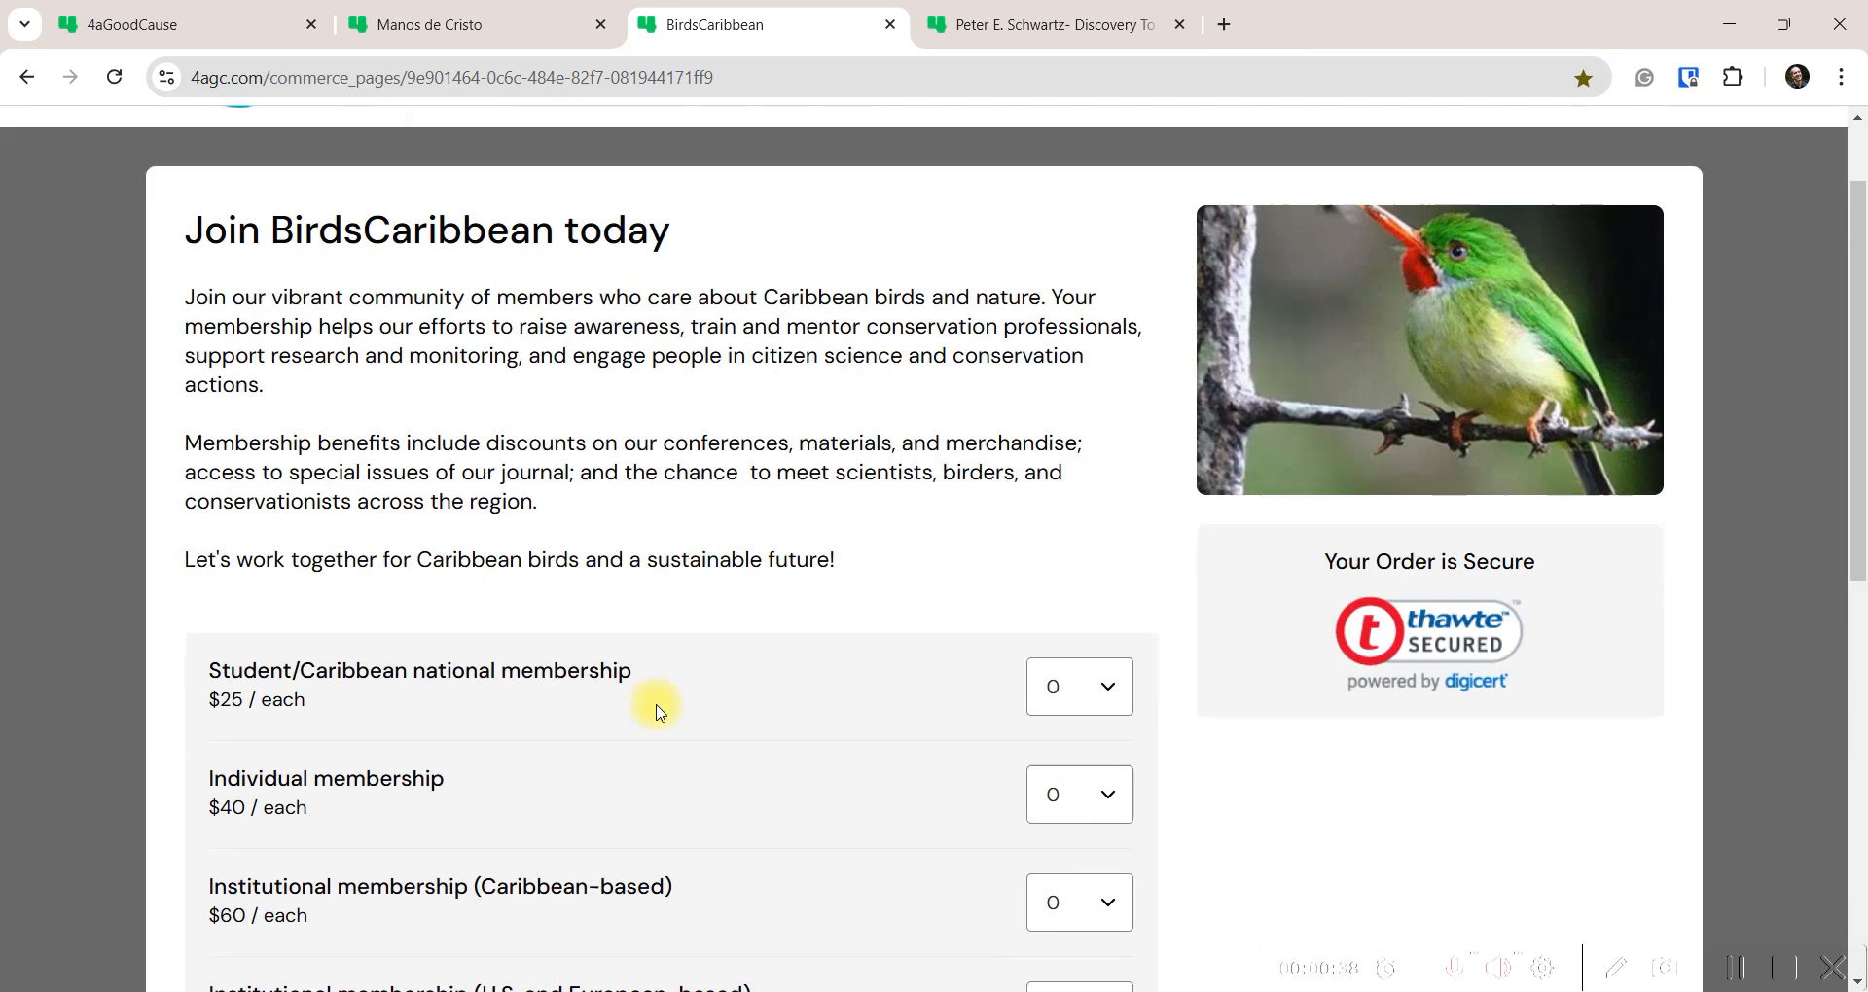
pyautogui.scroll(5, 671, 681)
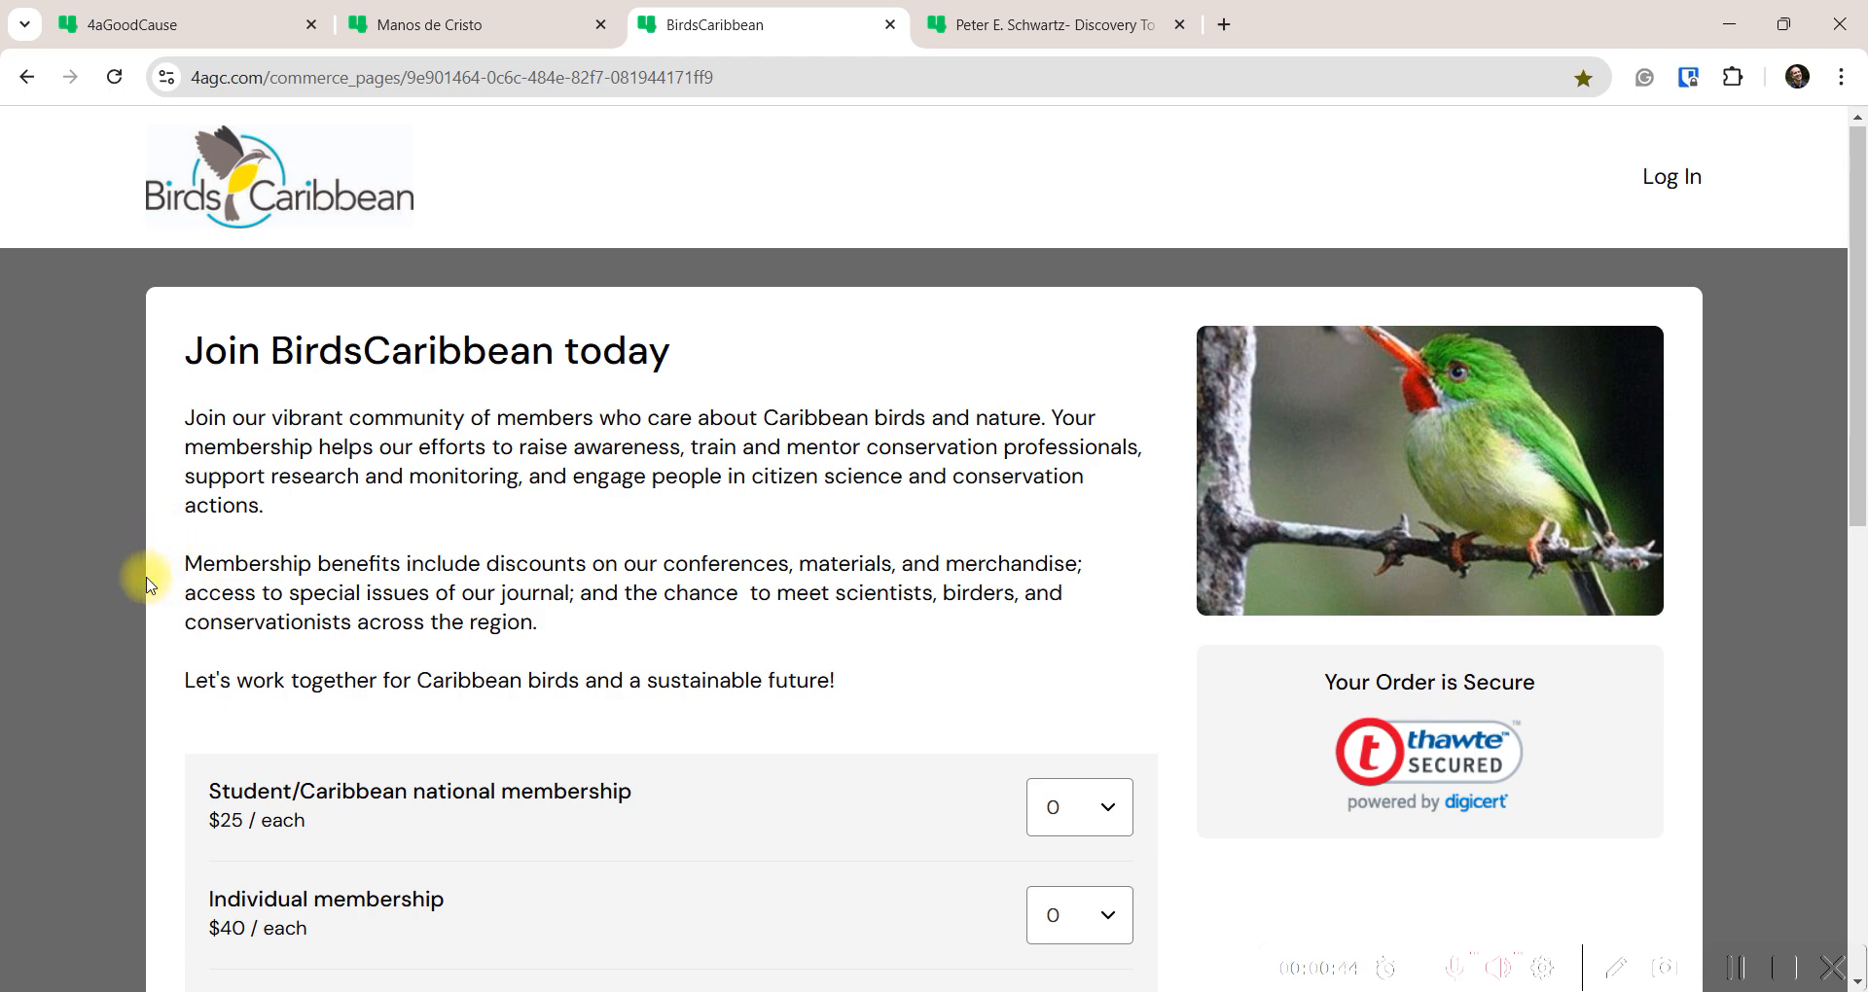
pyautogui.scroll(-5, 146, 576)
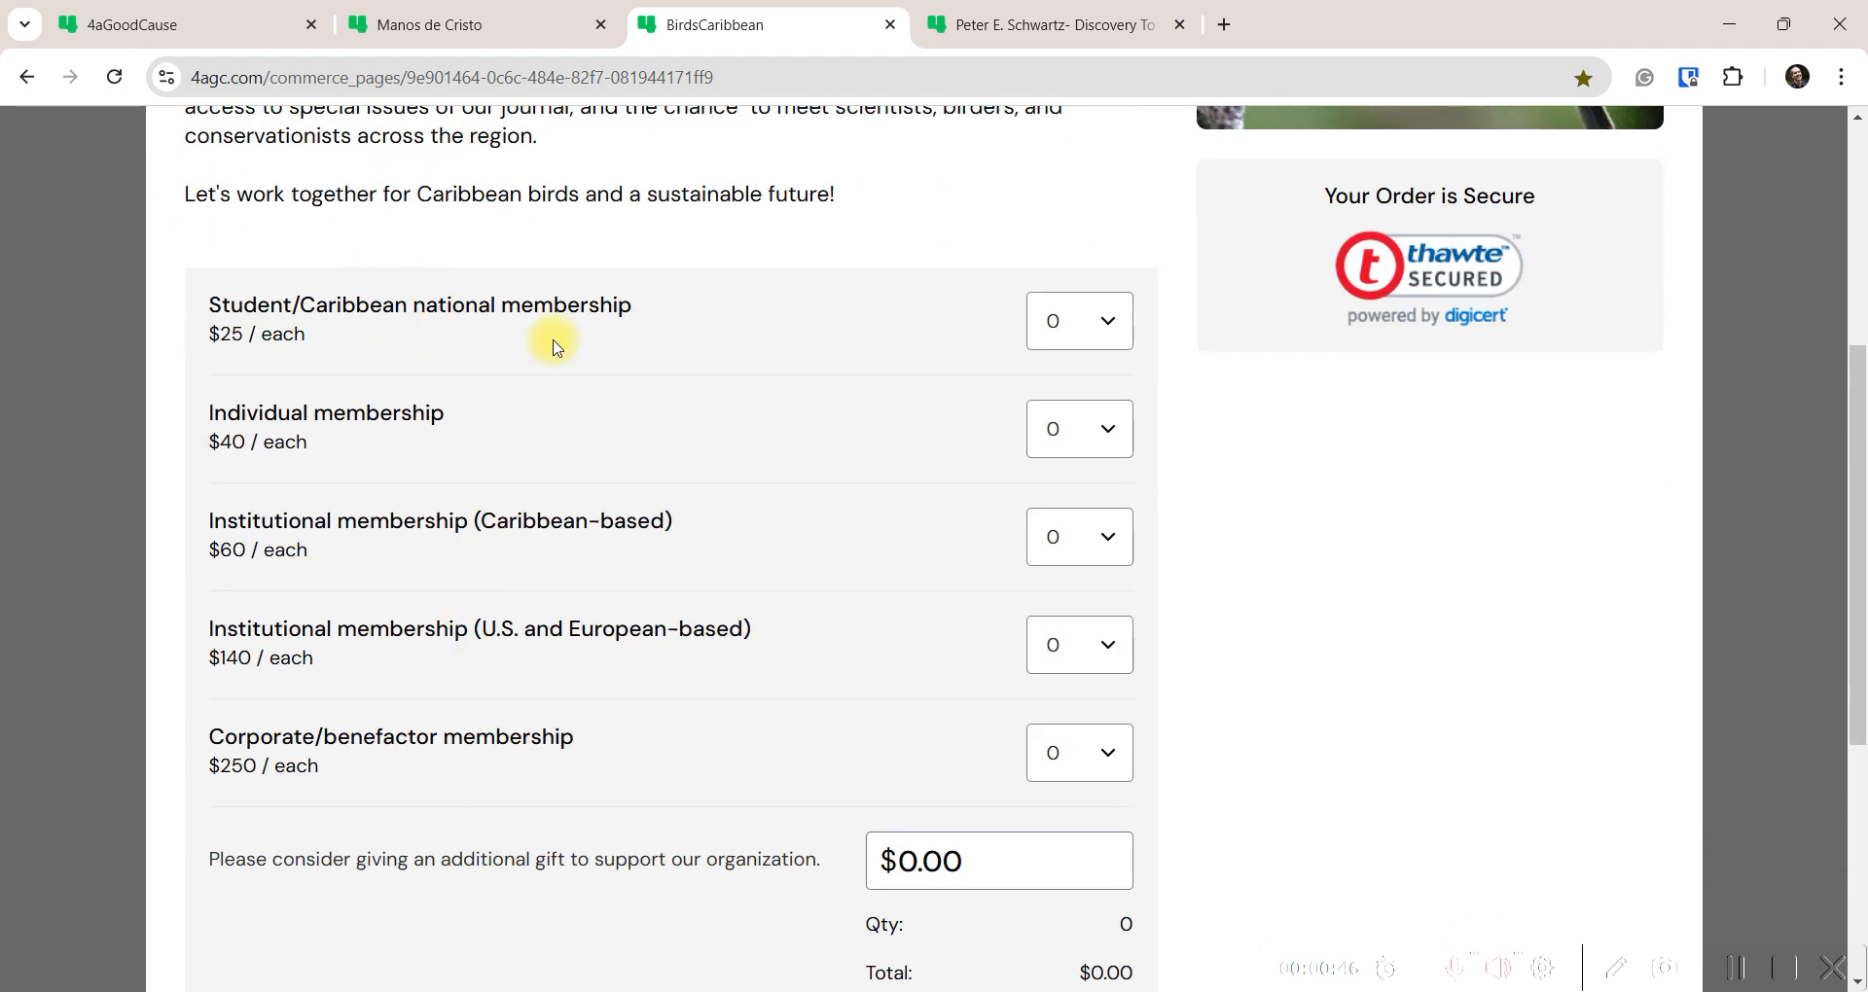
pyautogui.scroll(5, 542, 342)
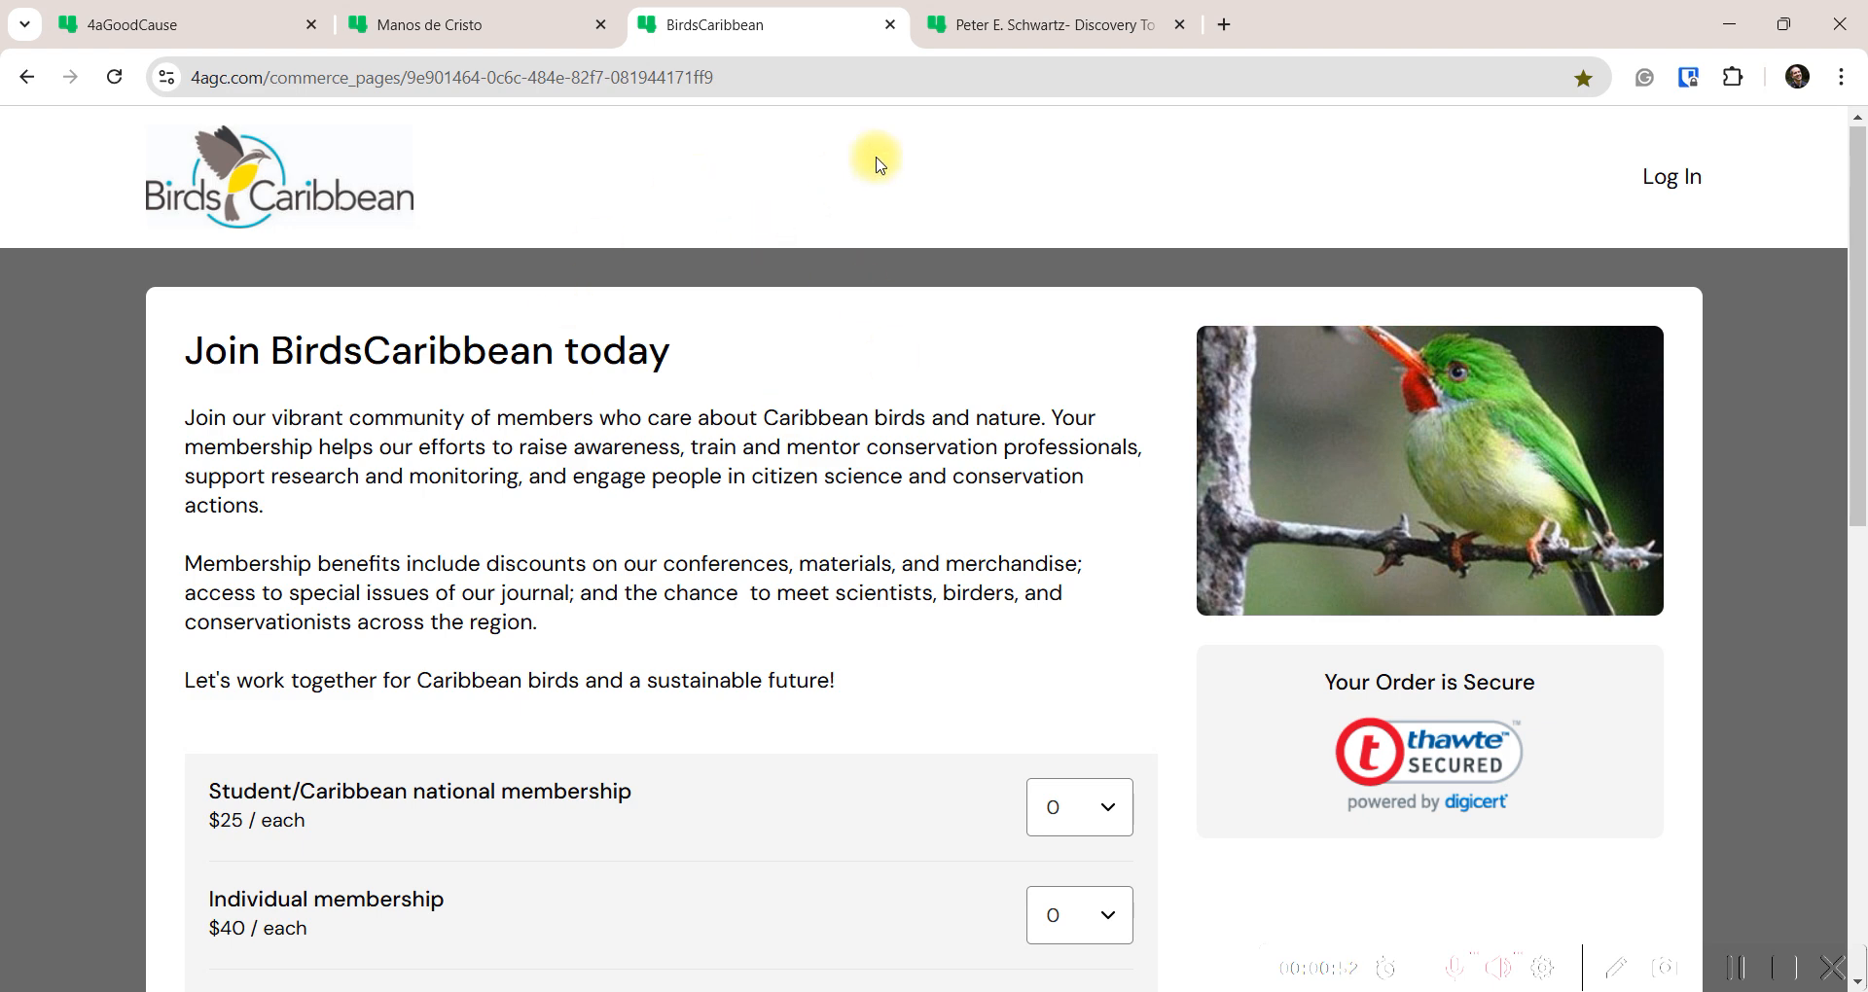
pyautogui.click(1054, 27)
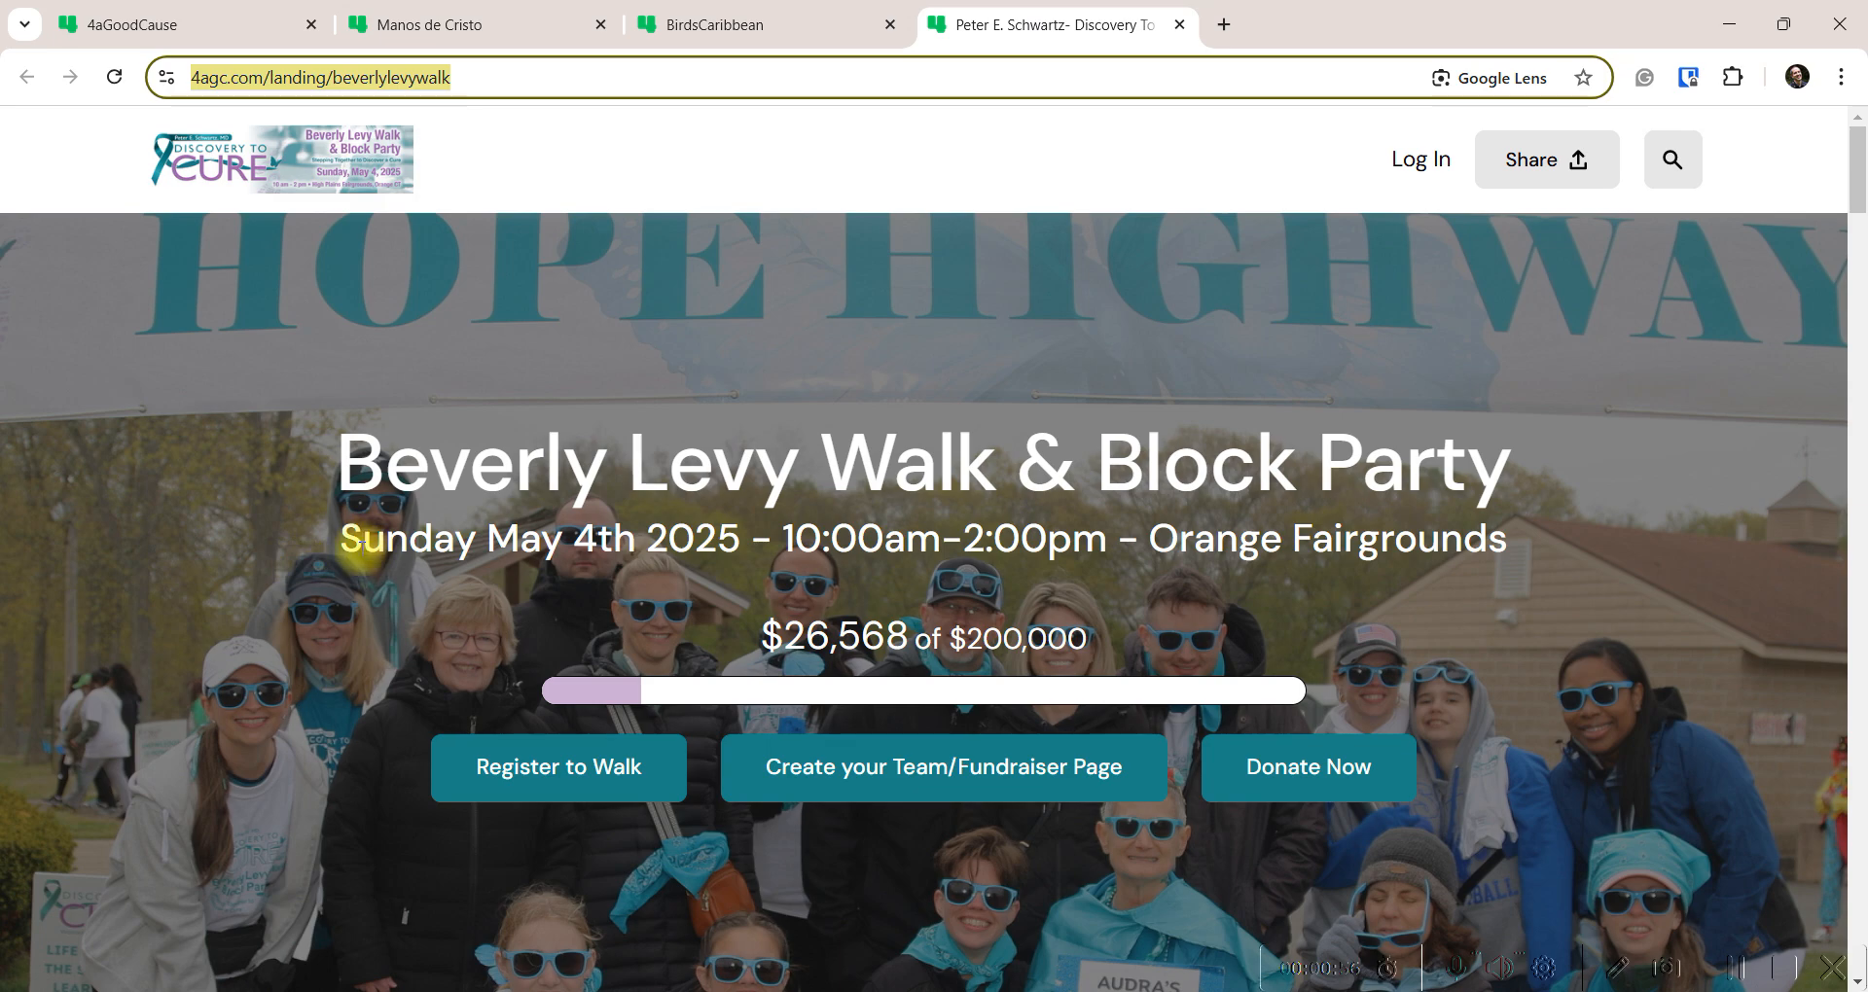
# Scroll through the Beverly Levy Walk landing page
pyautogui.scroll(-10, 255, 641)
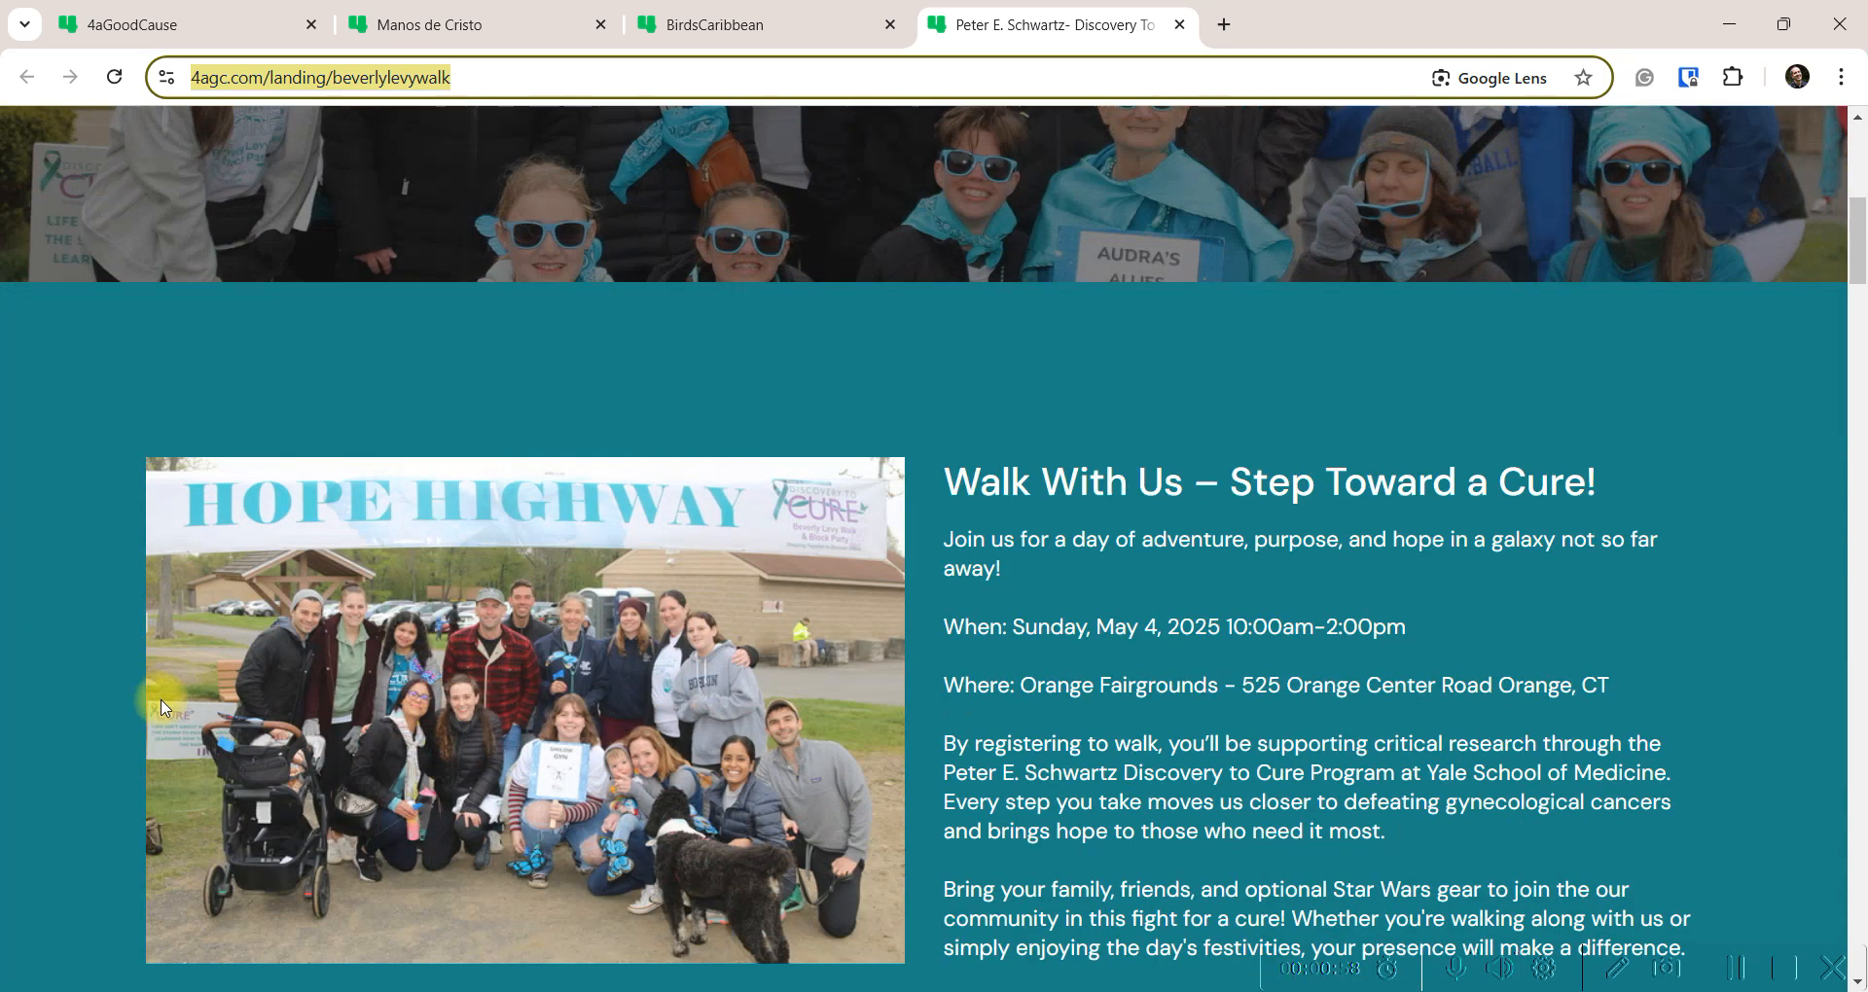
pyautogui.scroll(-17, 160, 698)
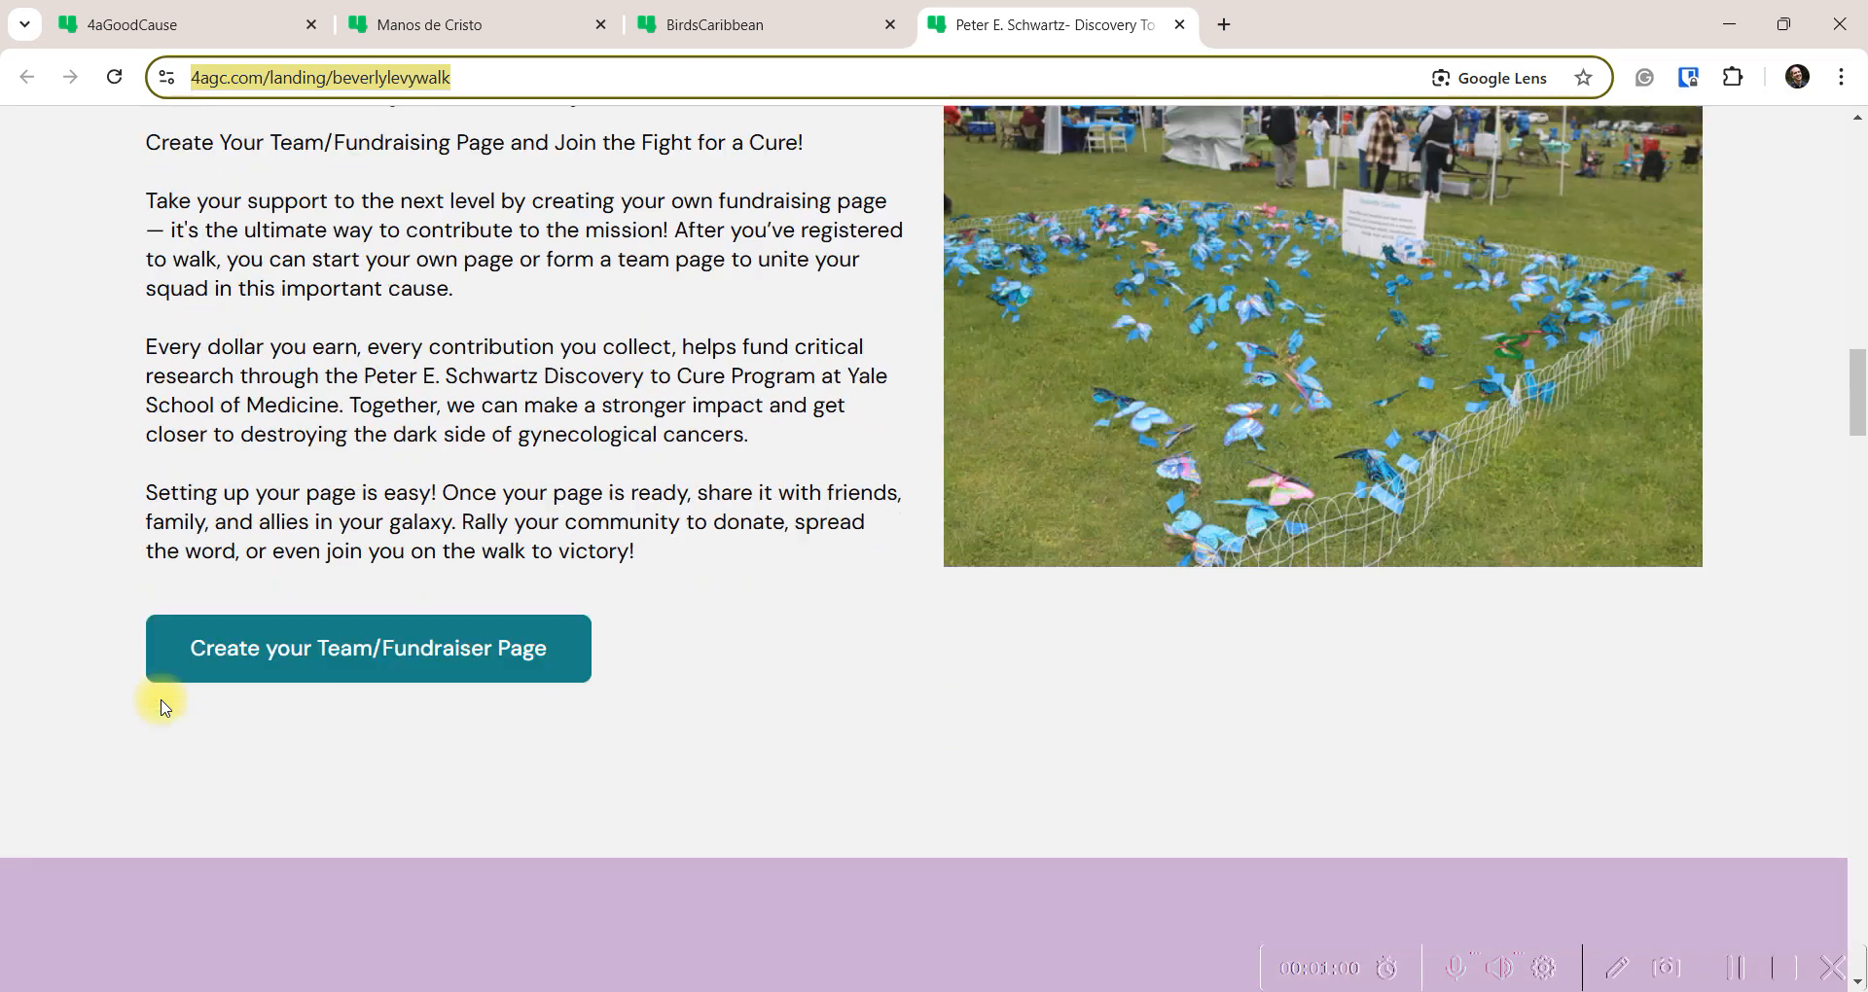
pyautogui.scroll(-4, 704, 668)
pyautogui.scroll(16, 705, 667)
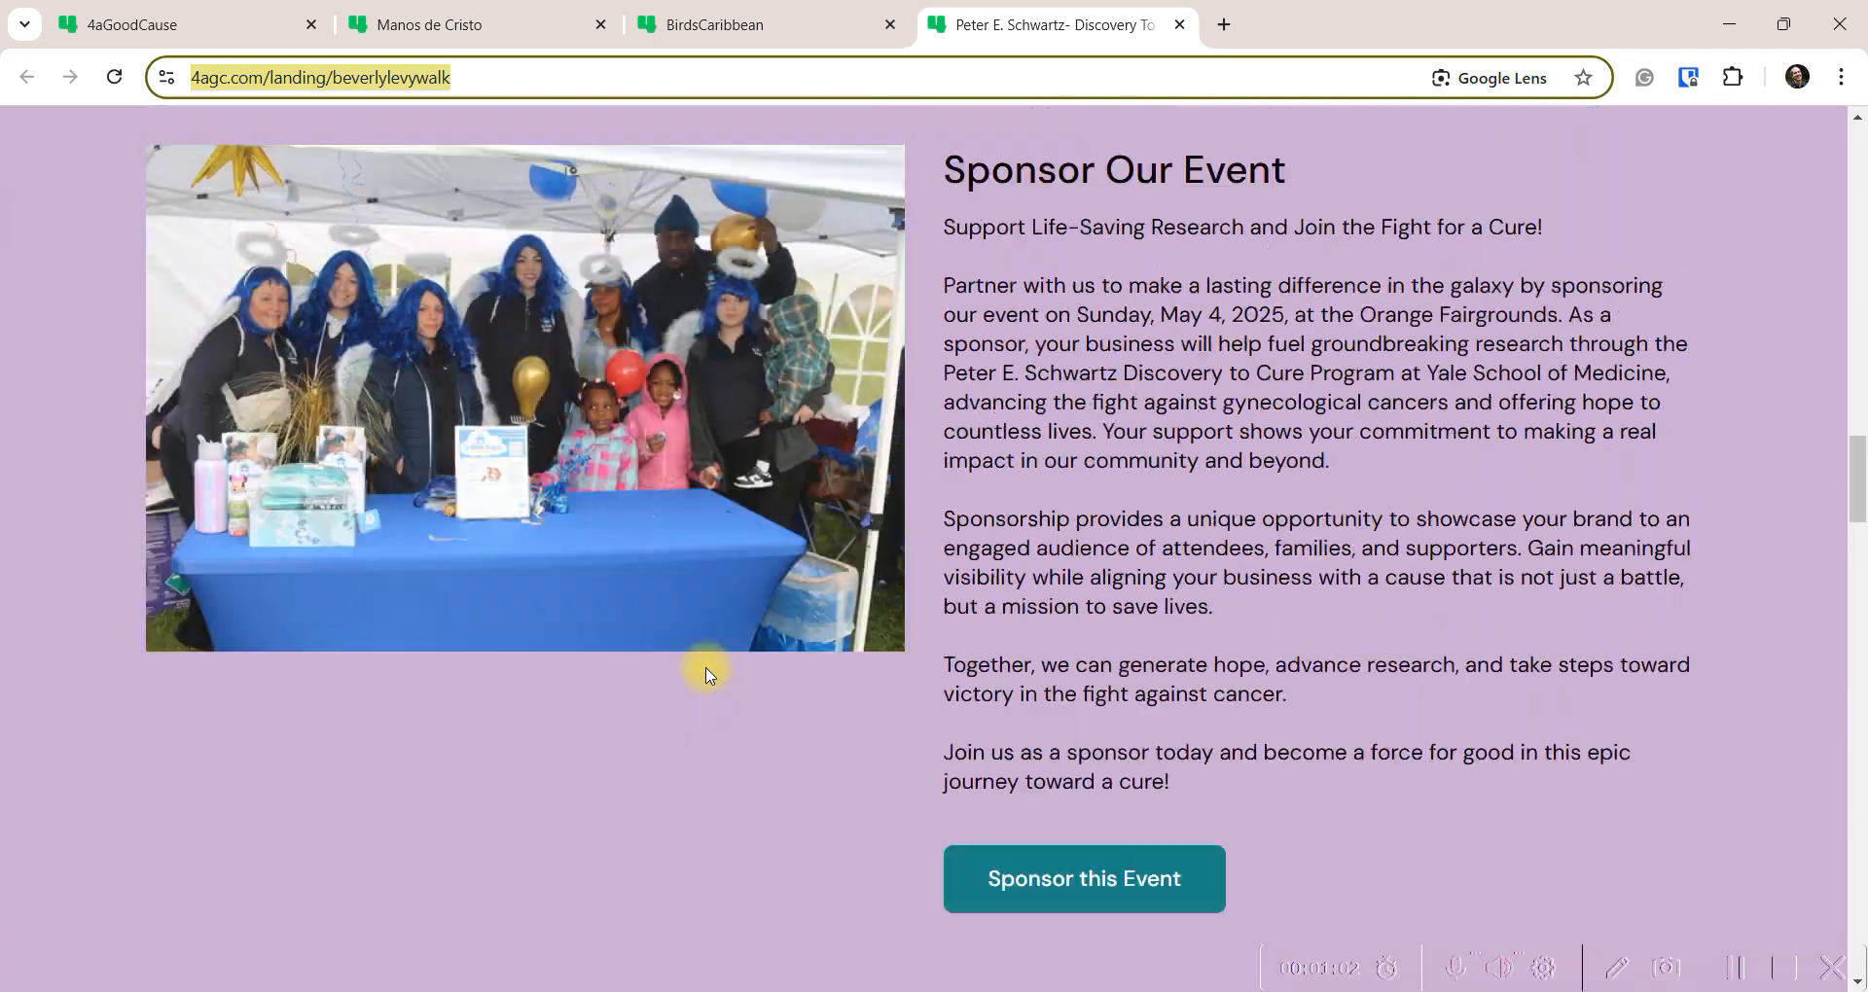
pyautogui.scroll(10, 707, 670)
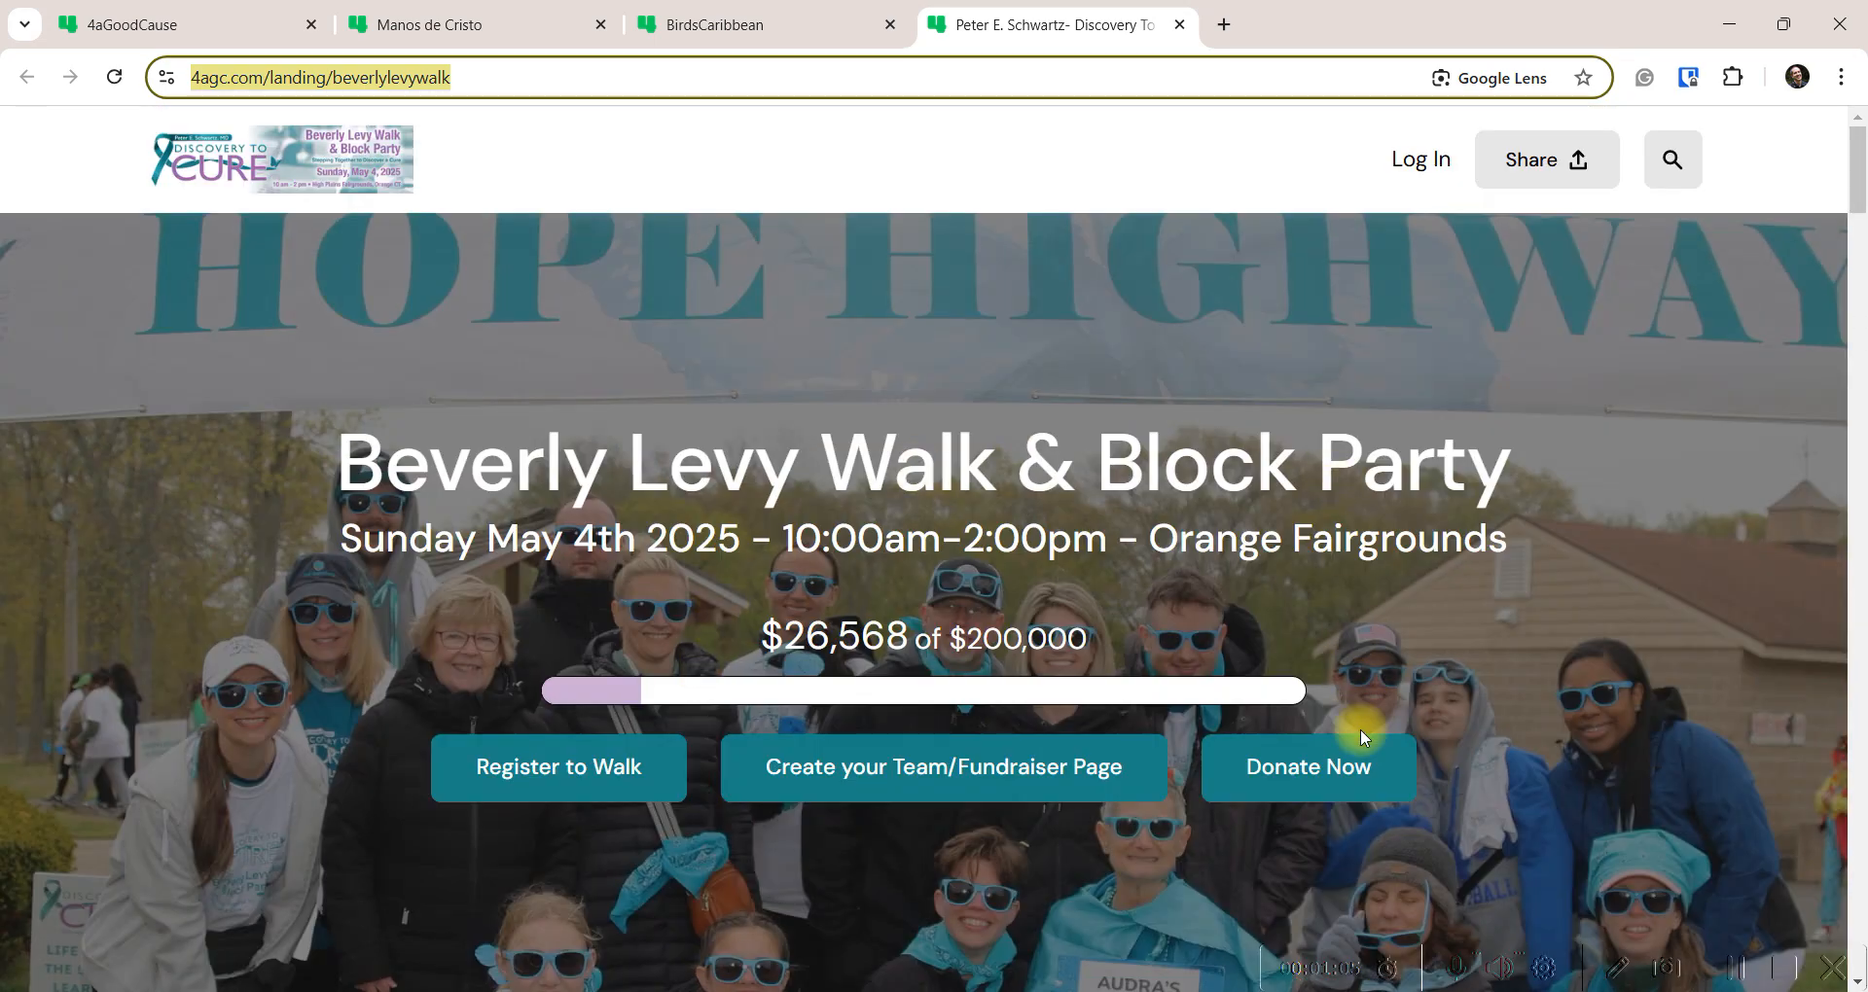
# Open the walk's donation page via Donate Now and look over the form
pyautogui.click(1351, 773)
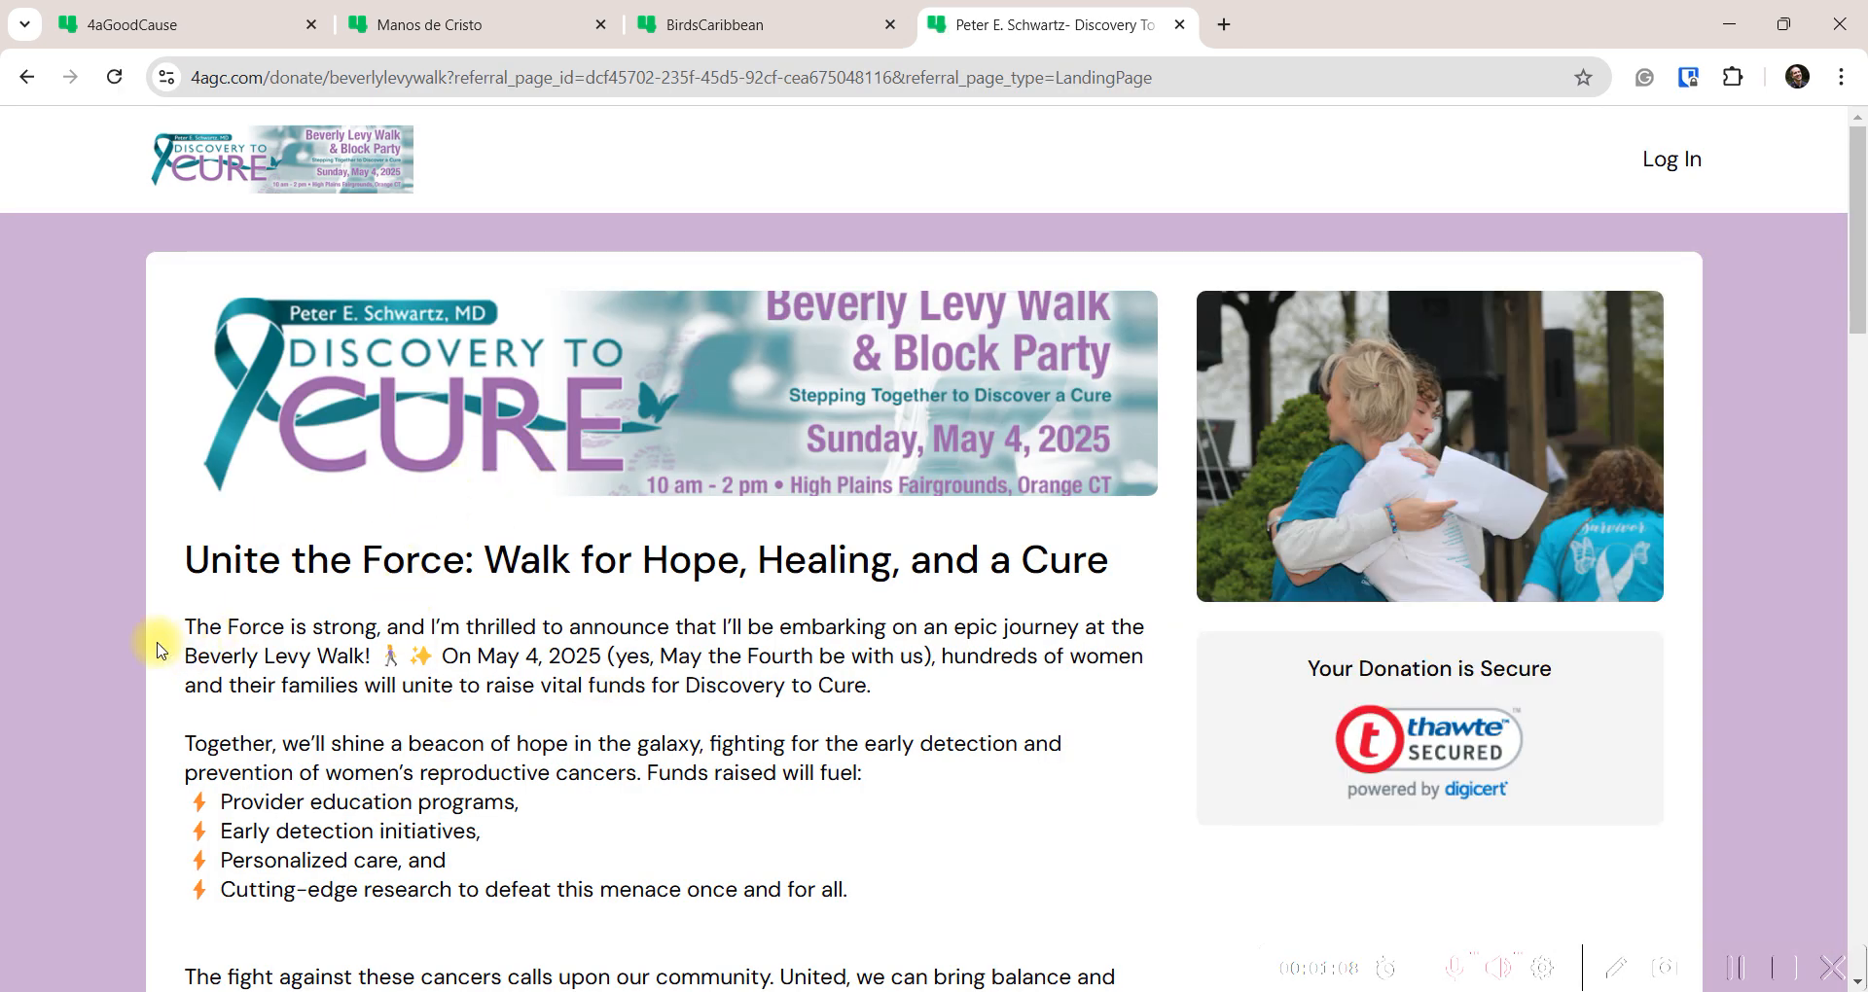
pyautogui.scroll(-5, 131, 681)
pyautogui.scroll(-5, 146, 681)
pyautogui.scroll(10, 171, 672)
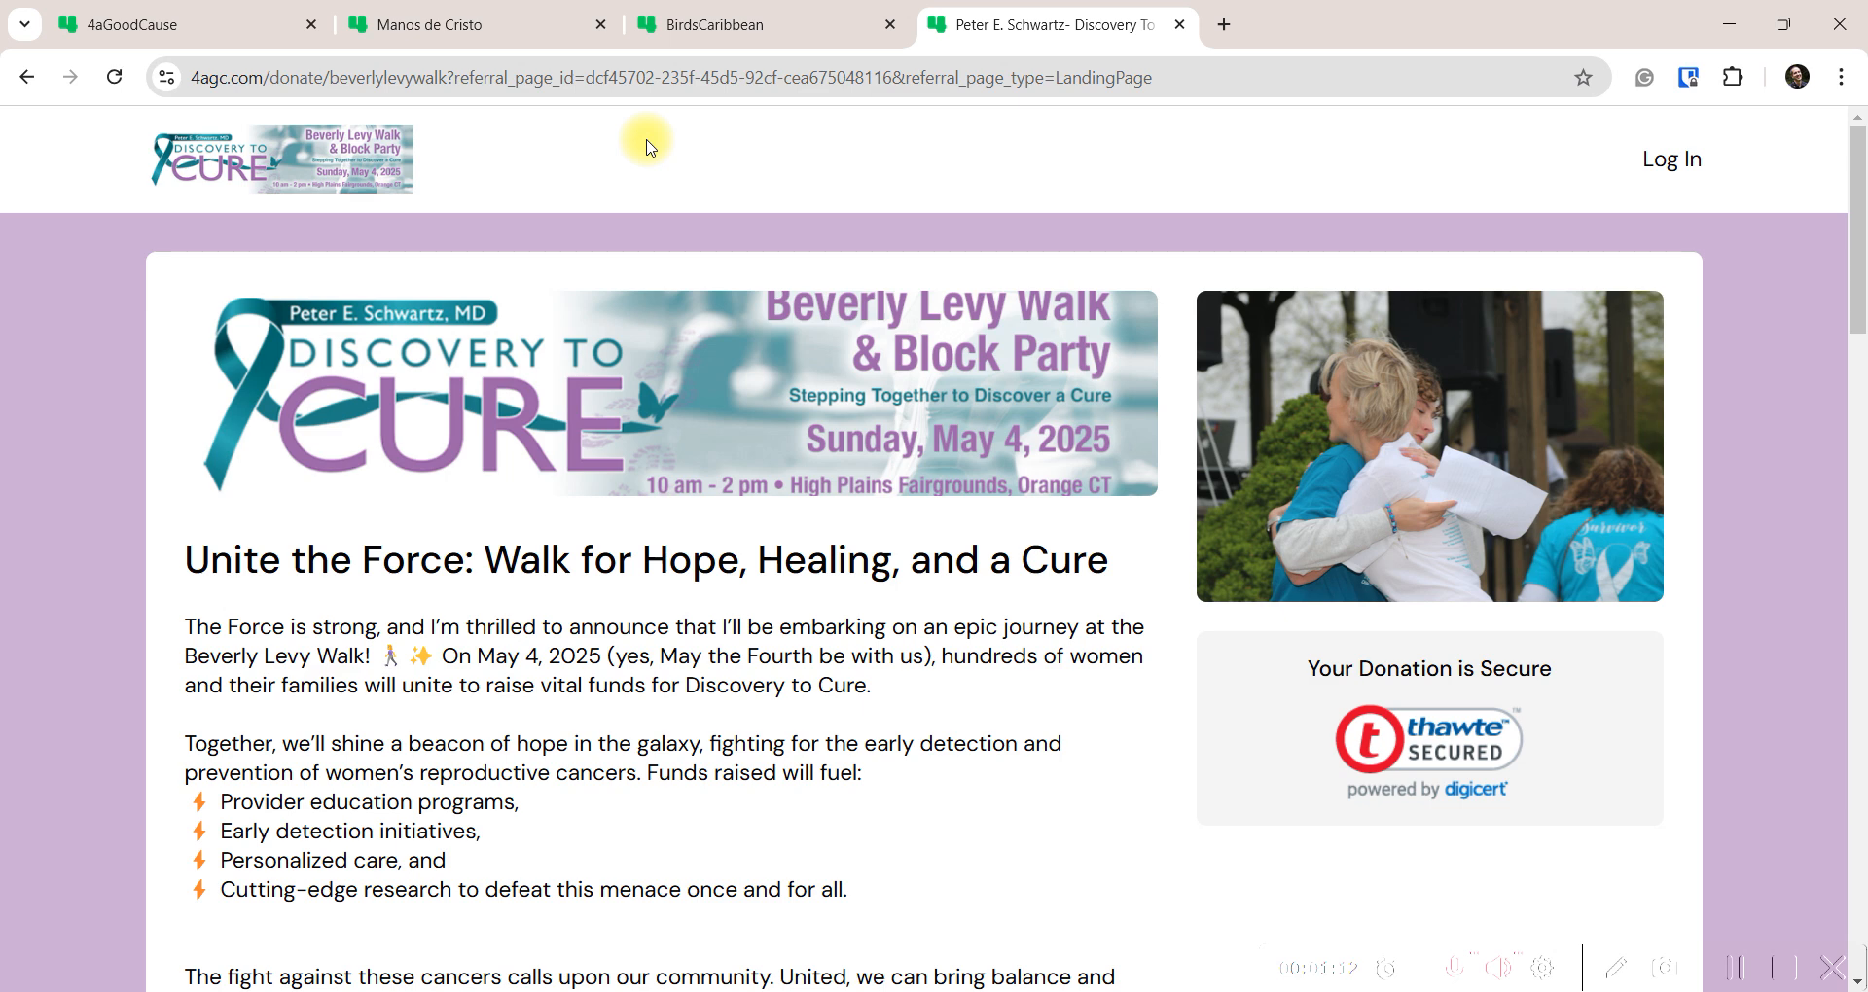
# Glance at the Manos de Cristo event page, then return to the 4aGoodCause dashboard
pyautogui.click(458, 27)
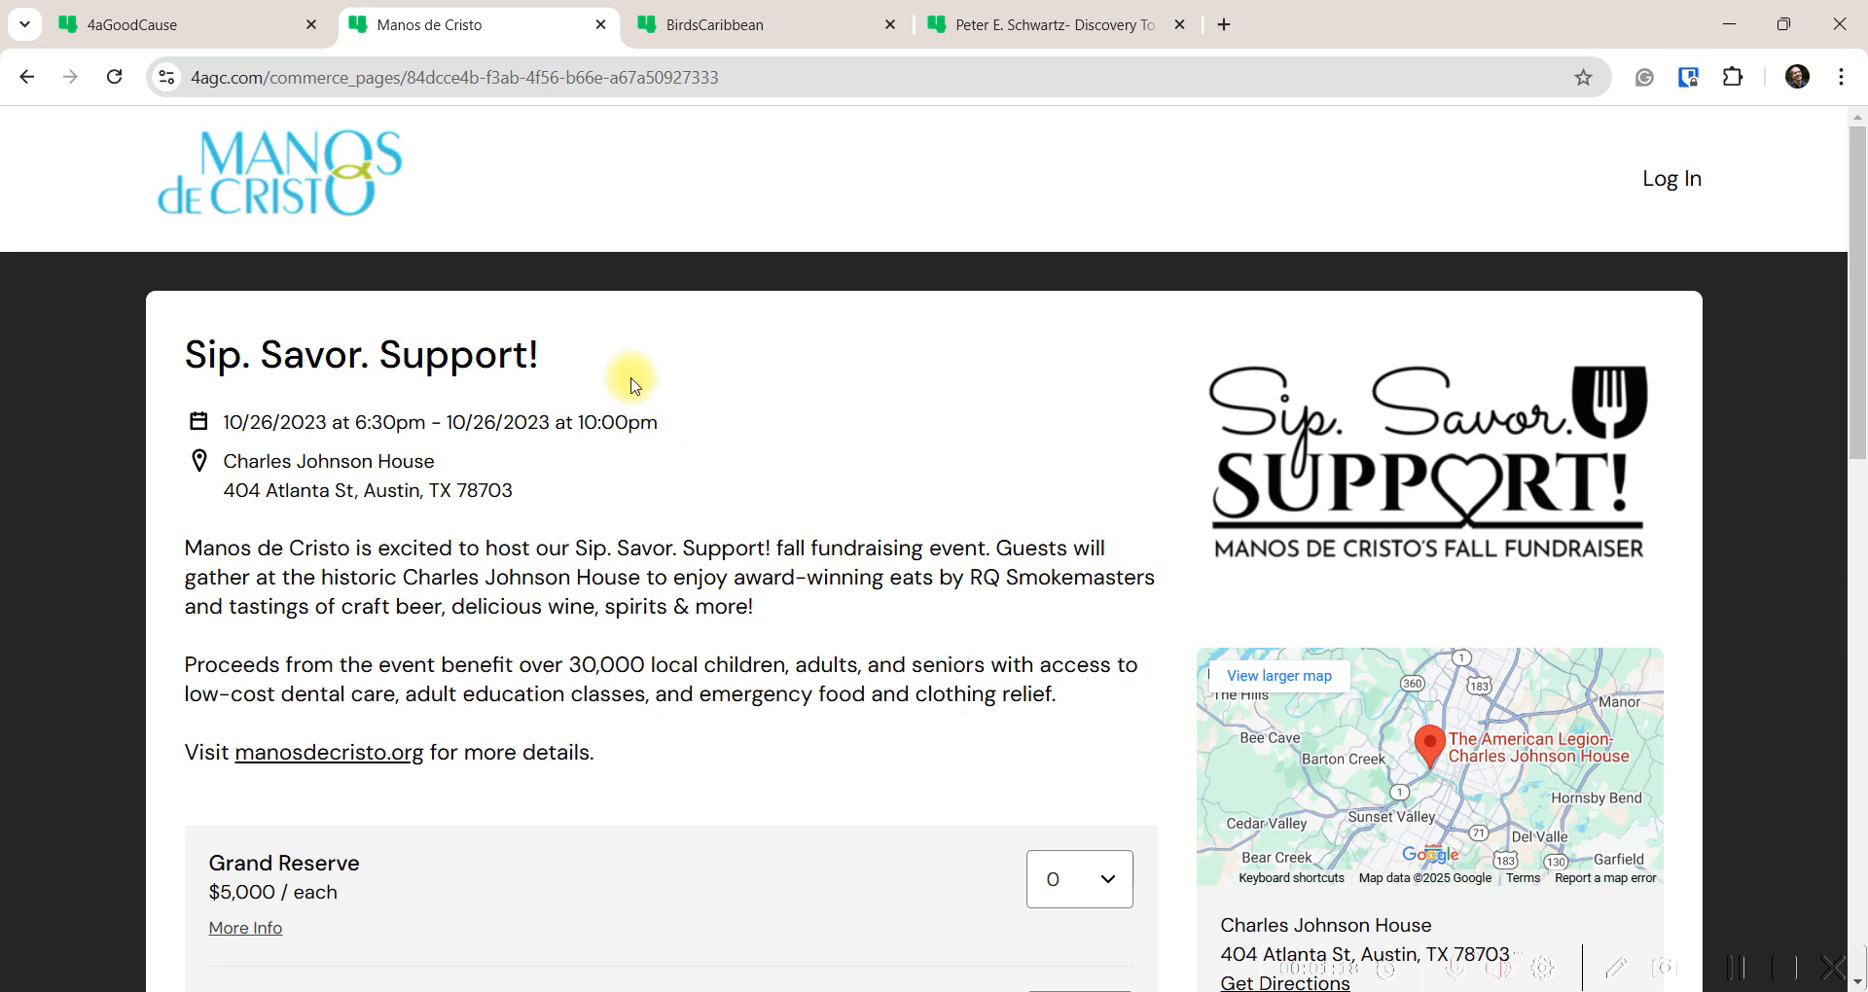
pyautogui.click(170, 22)
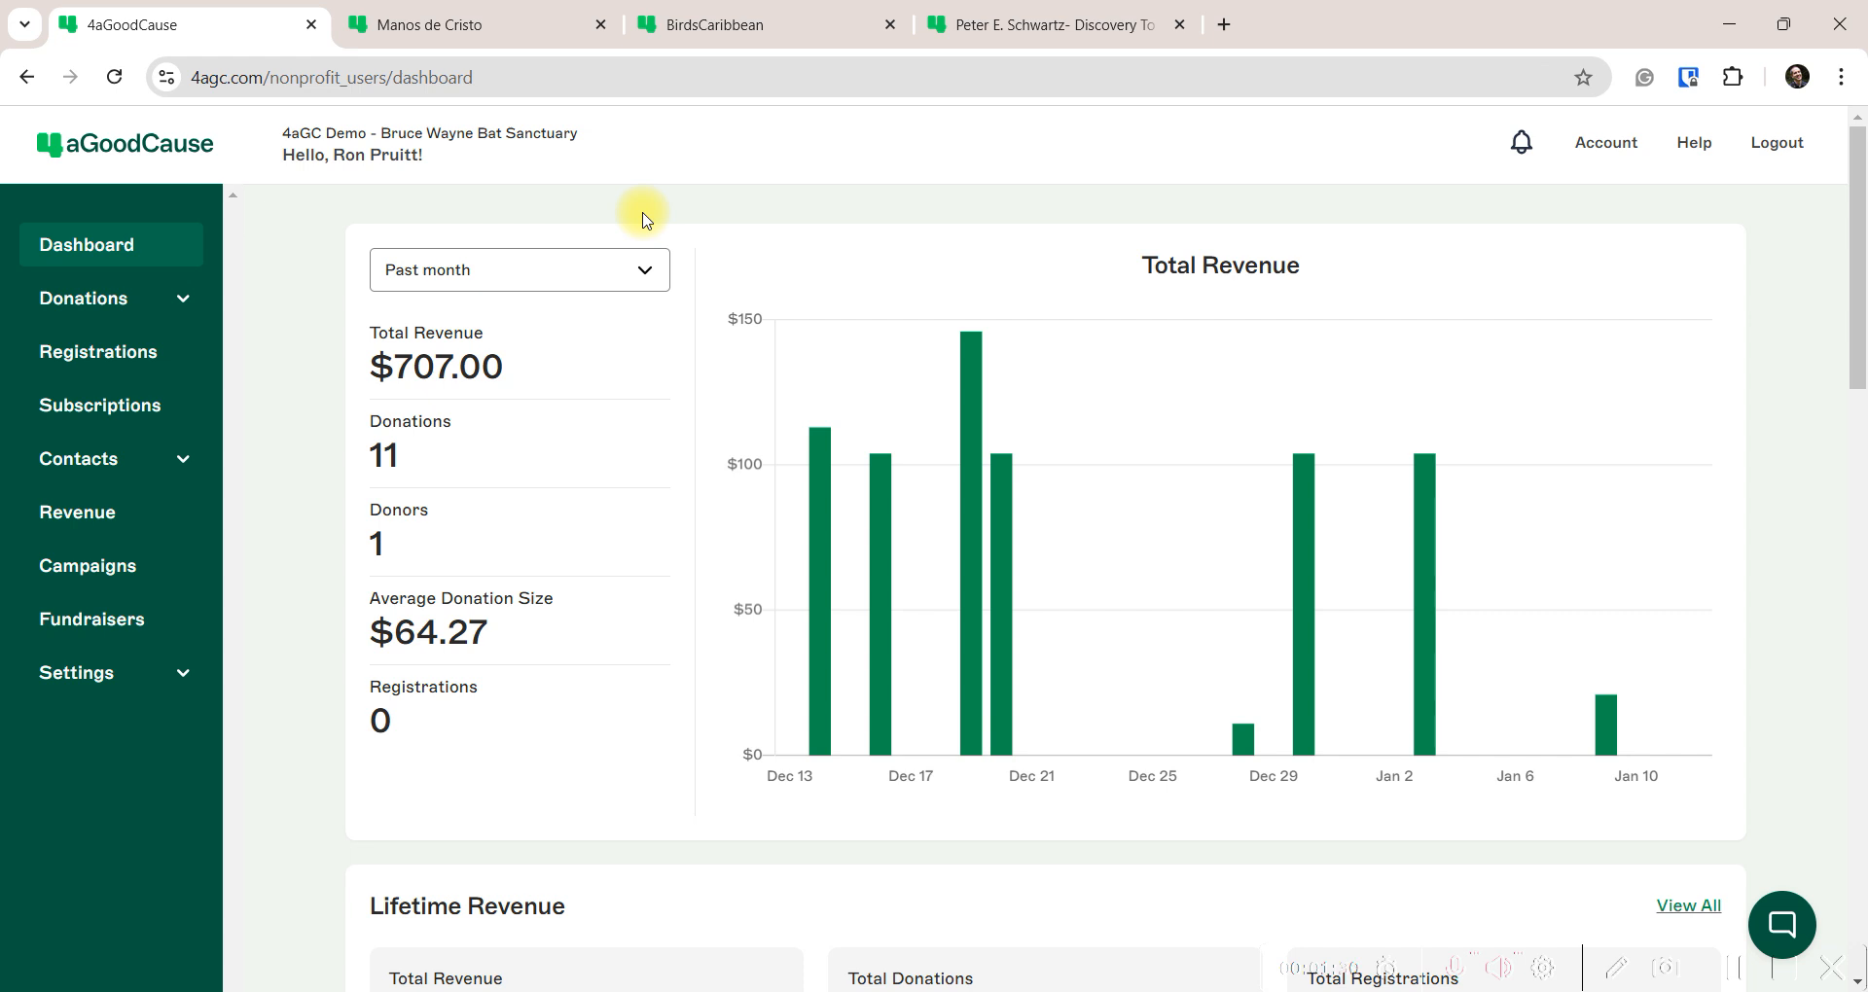
# Open the Campaigns list and view the Copy of legacy campaign's actions menu
pyautogui.click(103, 582)
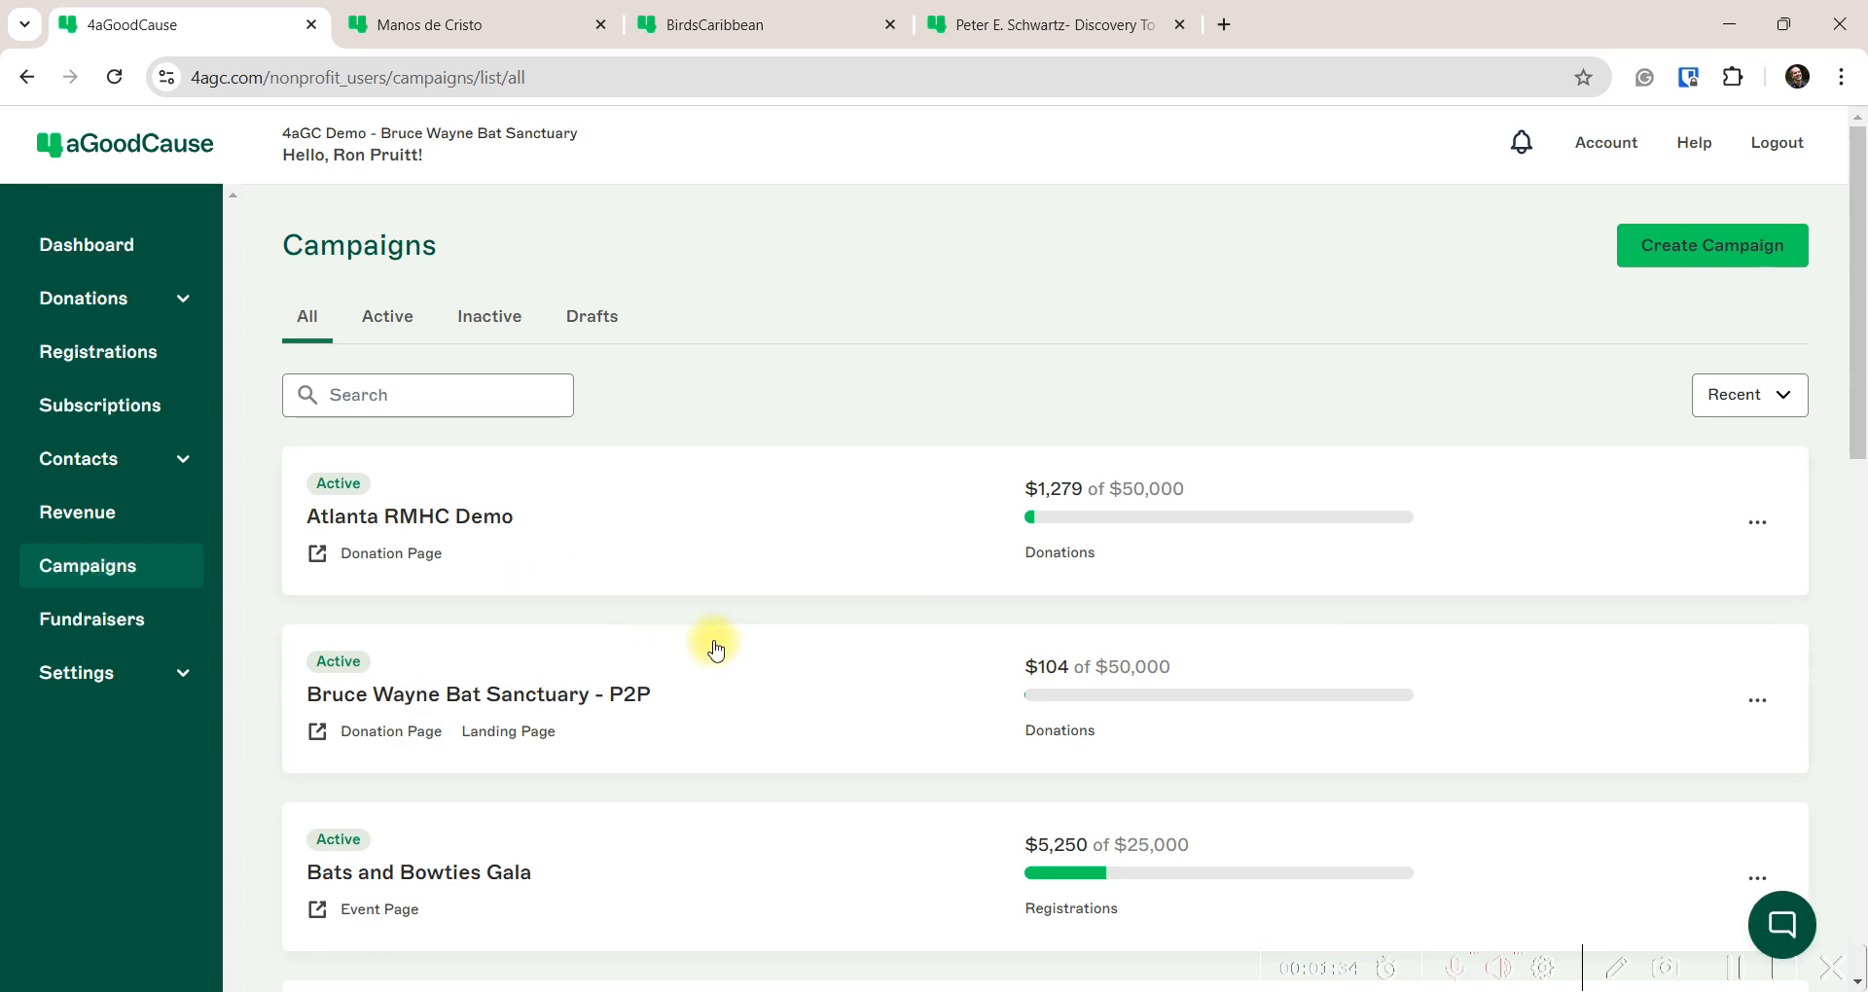
pyautogui.scroll(-10, 756, 697)
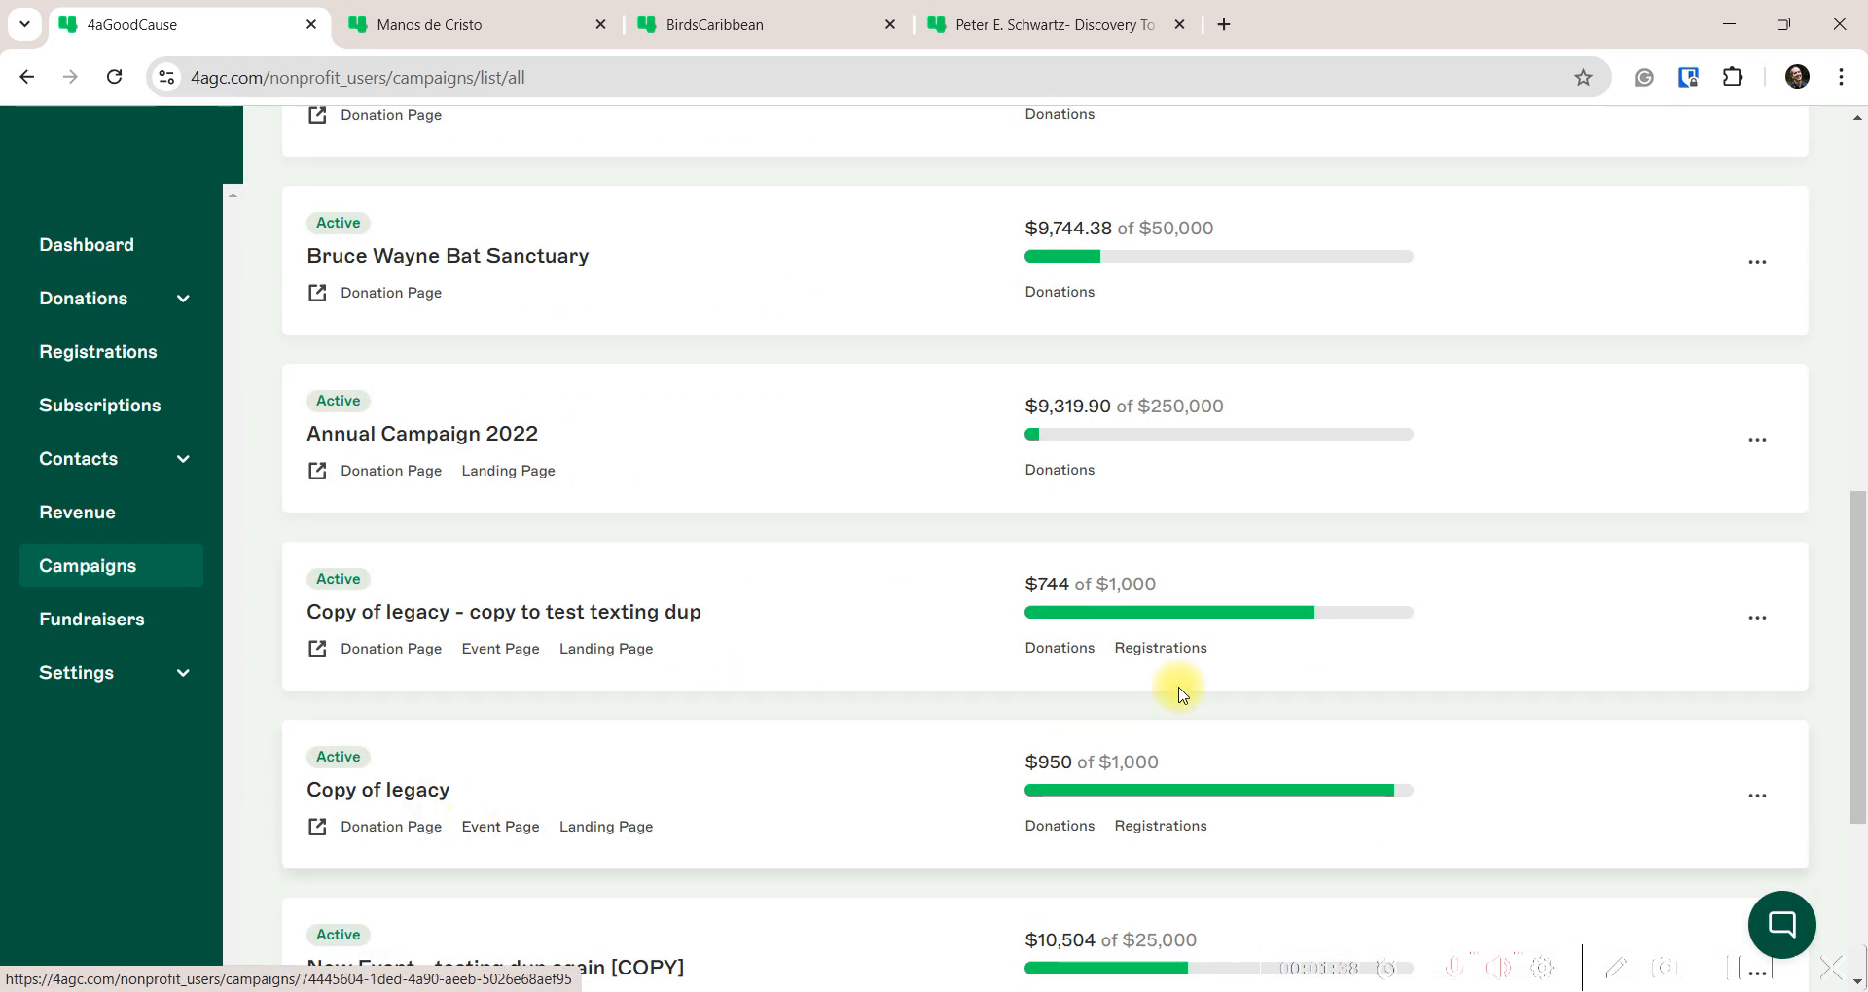
pyautogui.click(1757, 795)
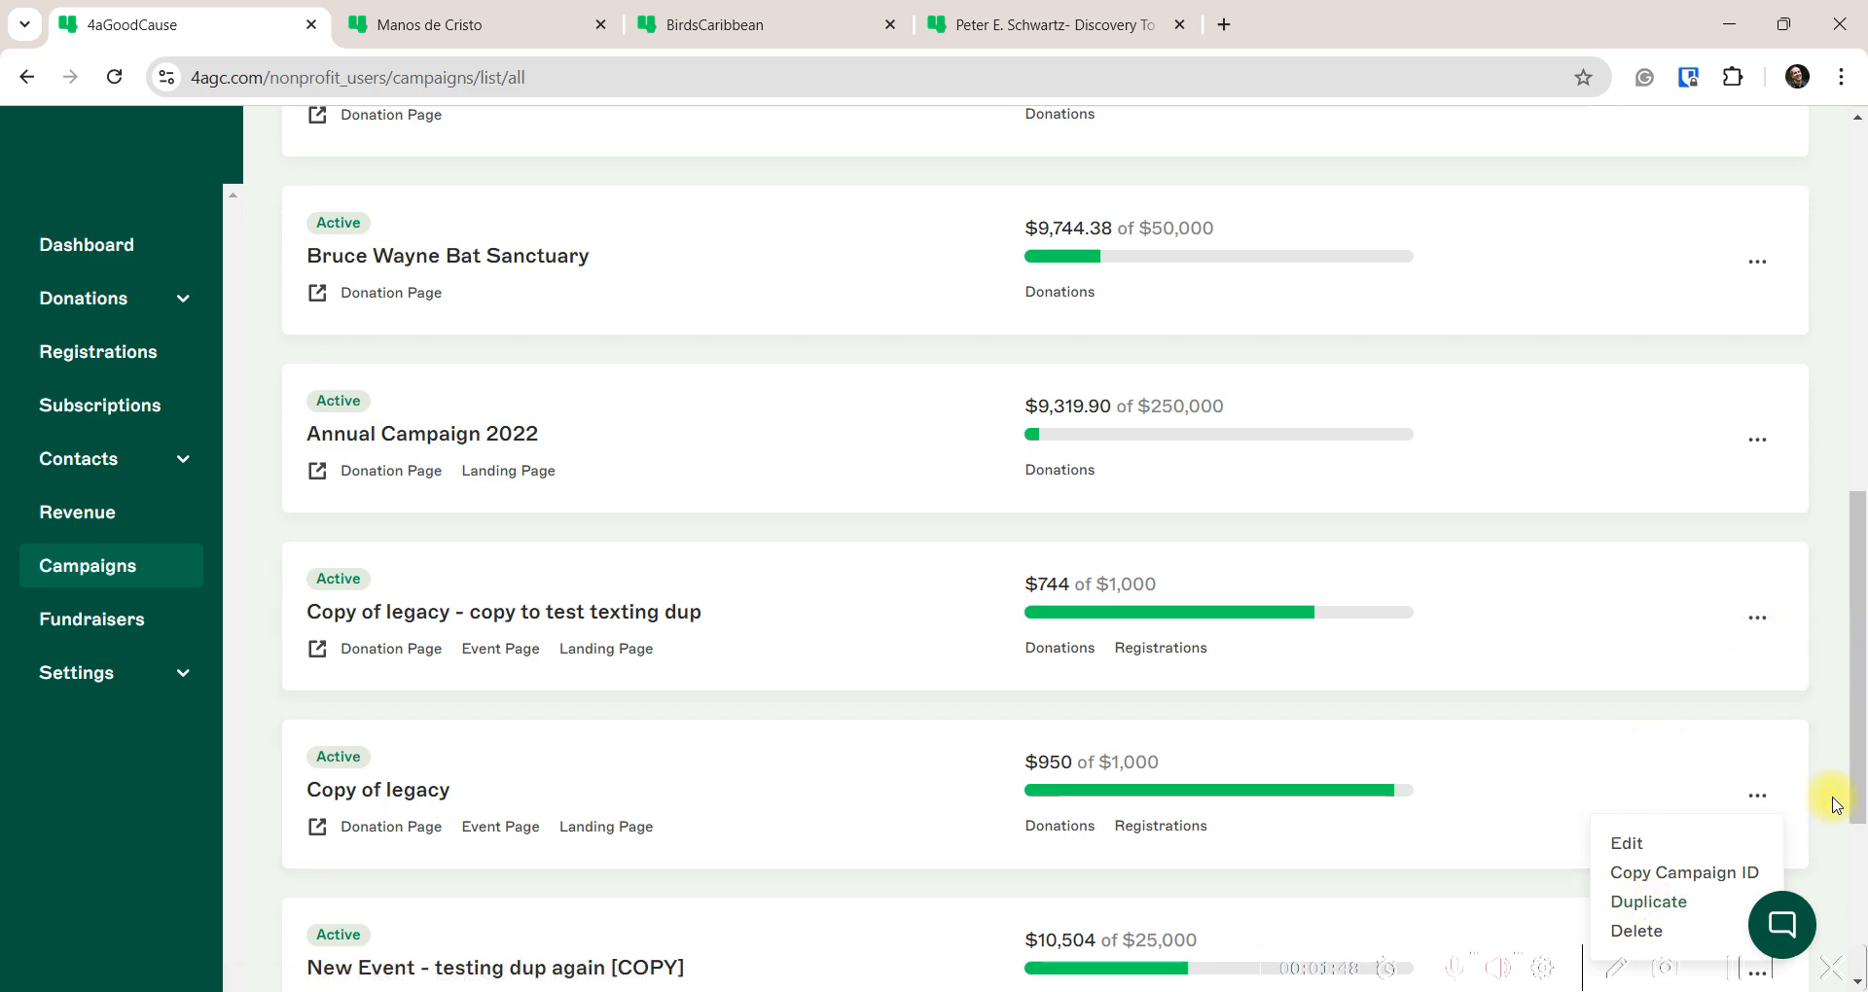
pyautogui.moveTo(1854, 751); pyautogui.dragTo(1860, 350)
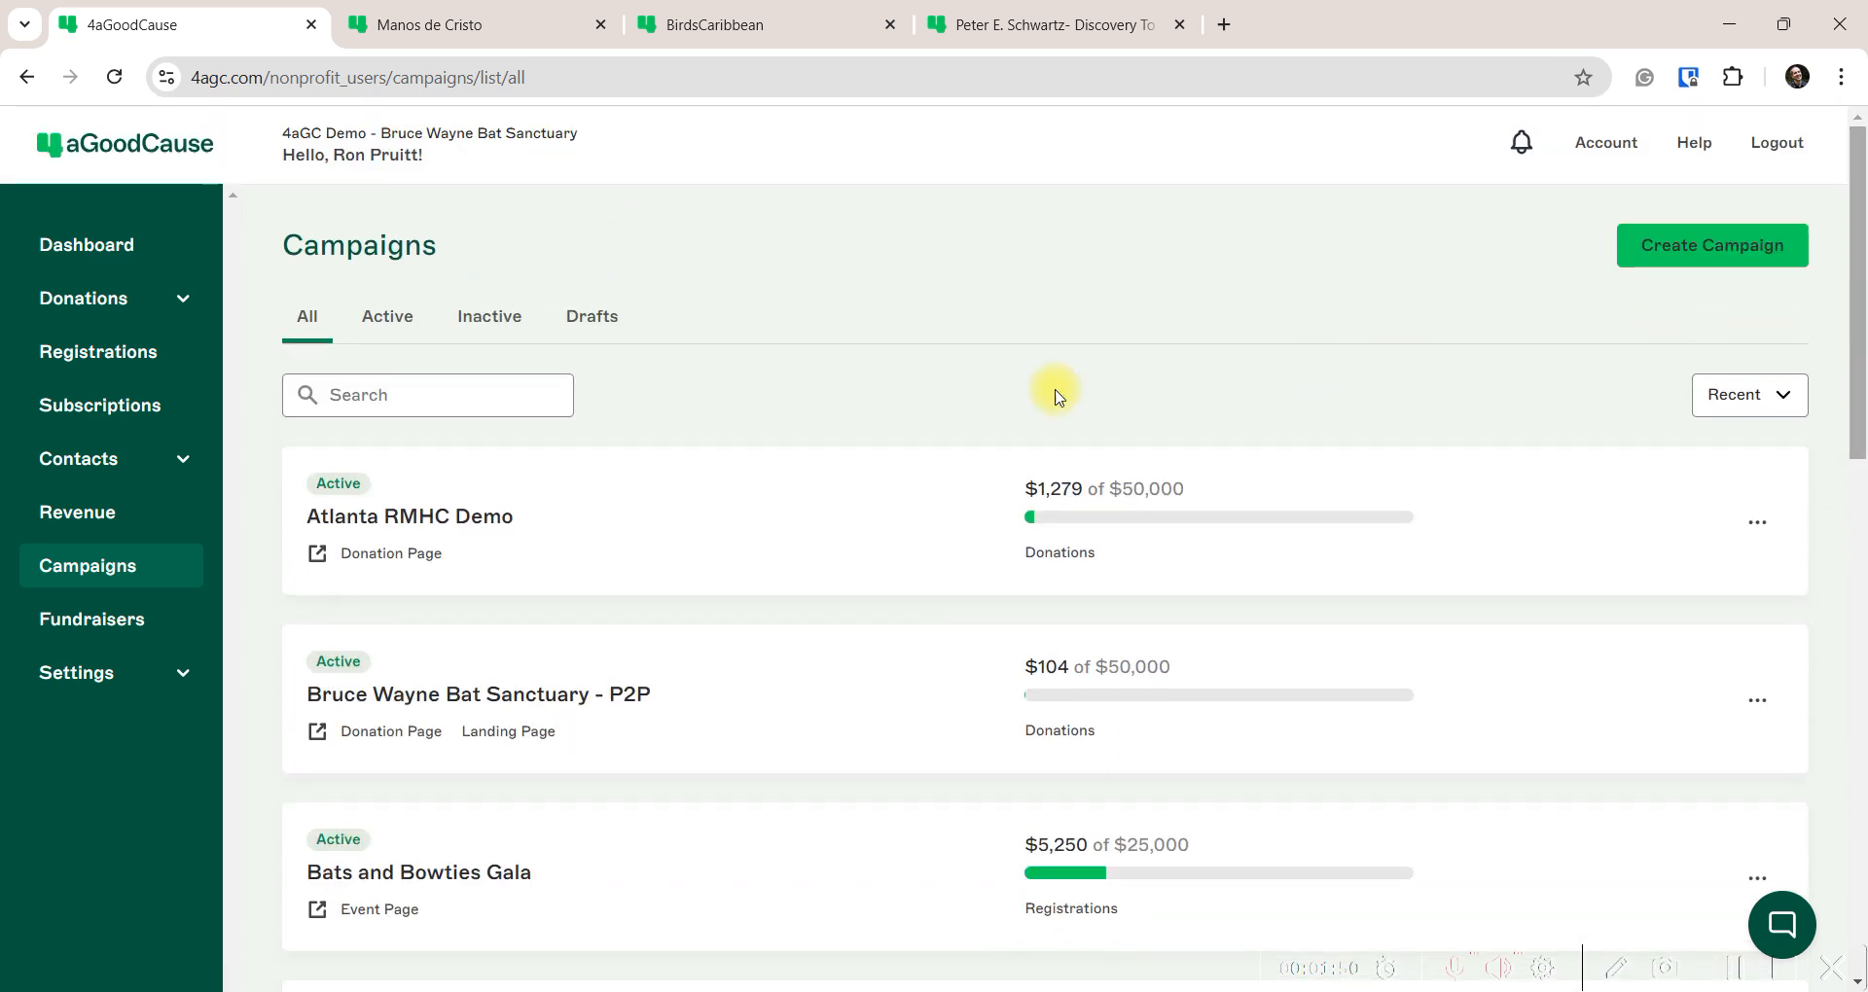
# Create a new campaign of type Event and continue to Campaign Info
pyautogui.click(1686, 252)
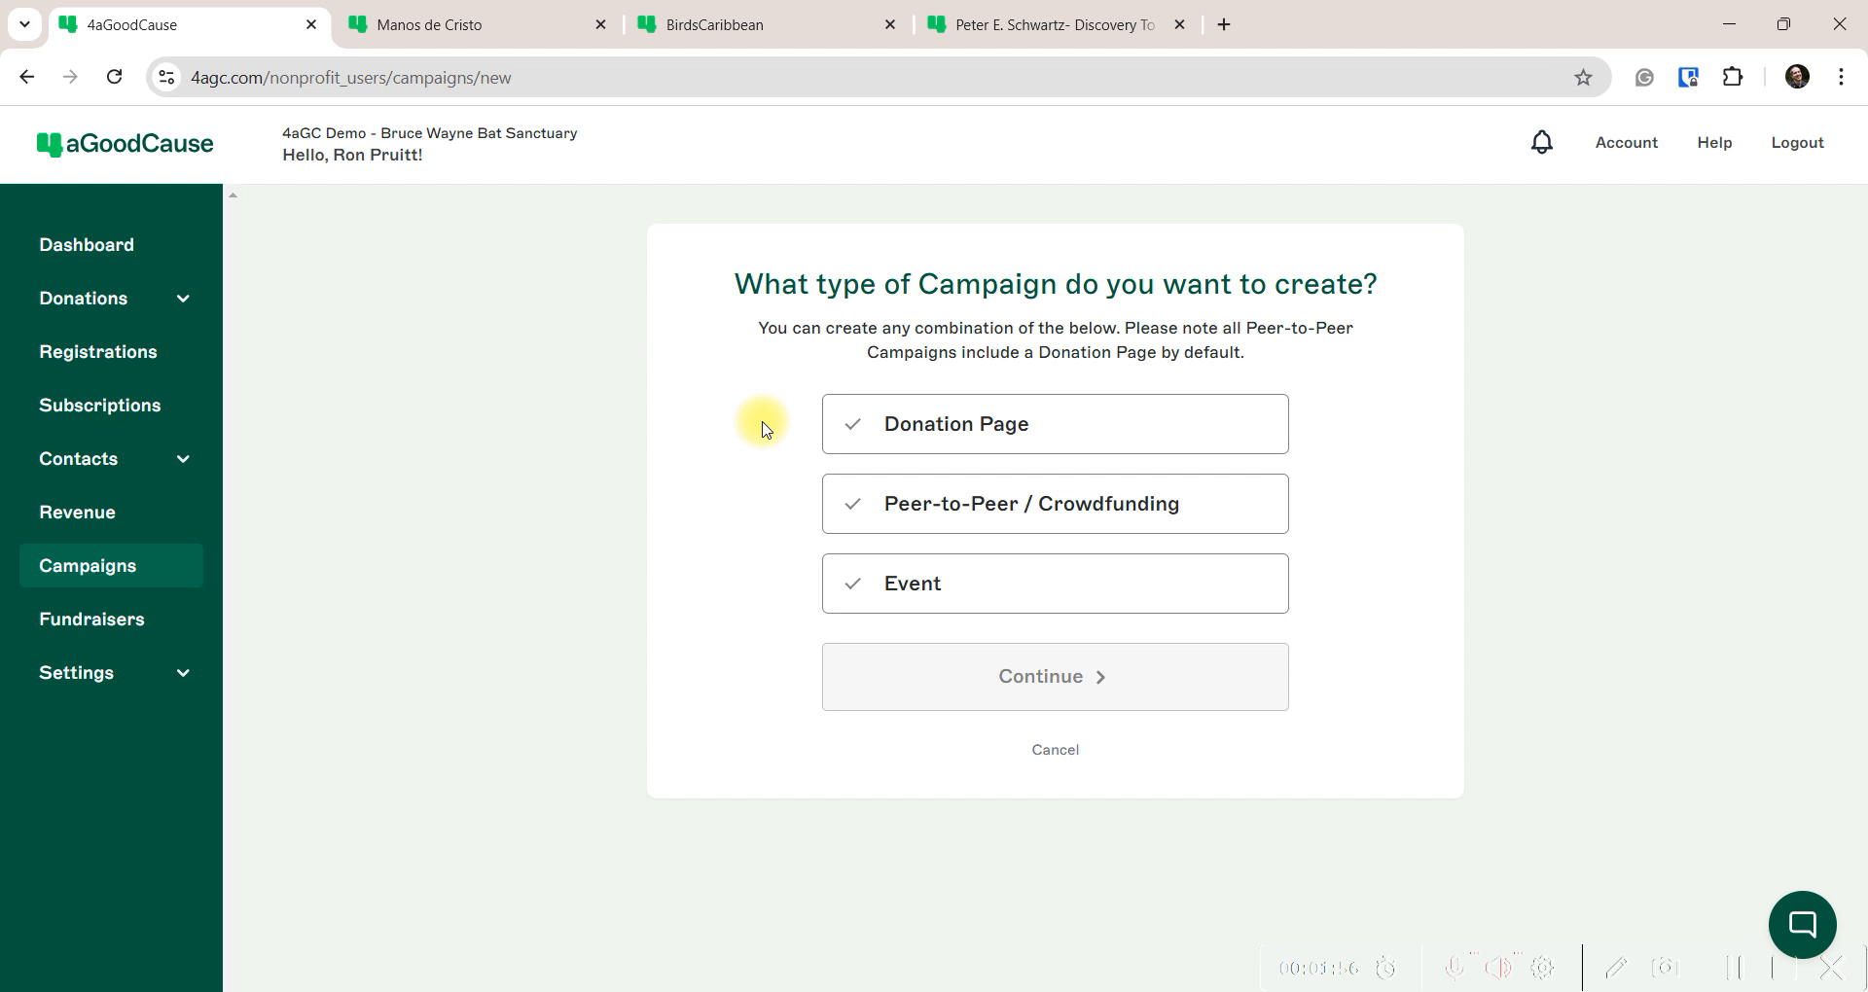
pyautogui.click(1013, 587)
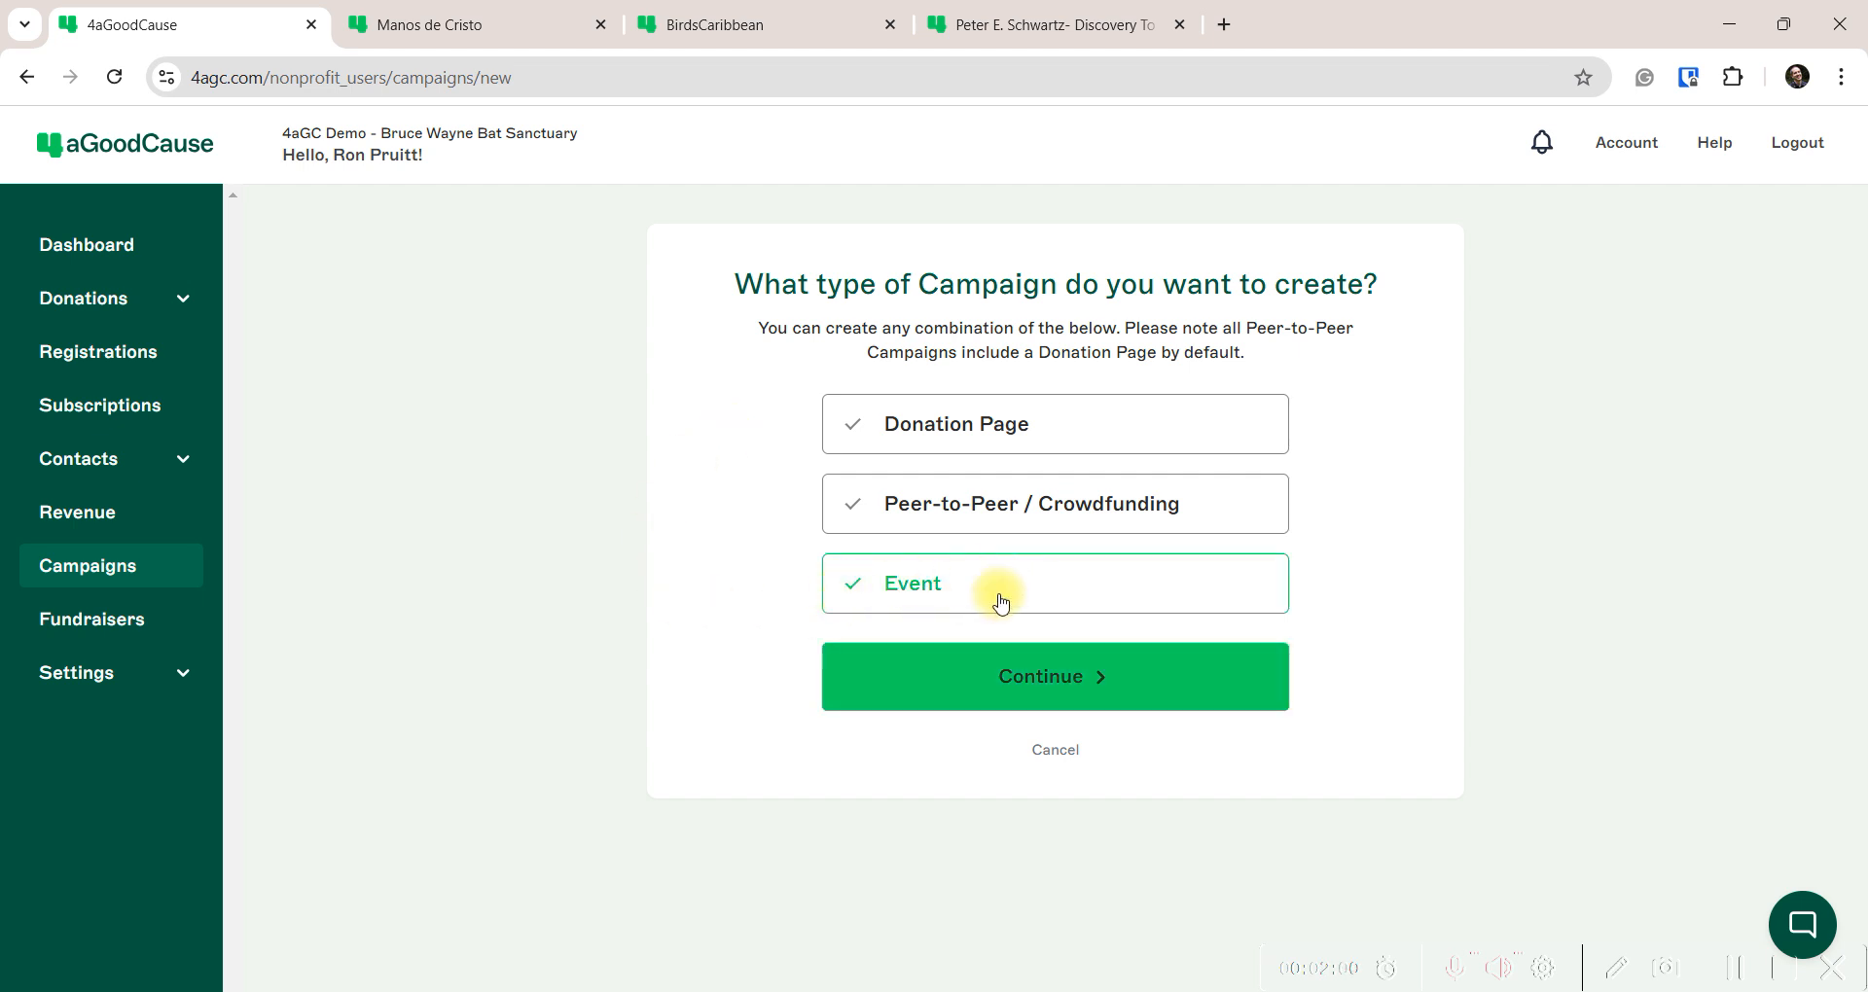
pyautogui.click(1064, 675)
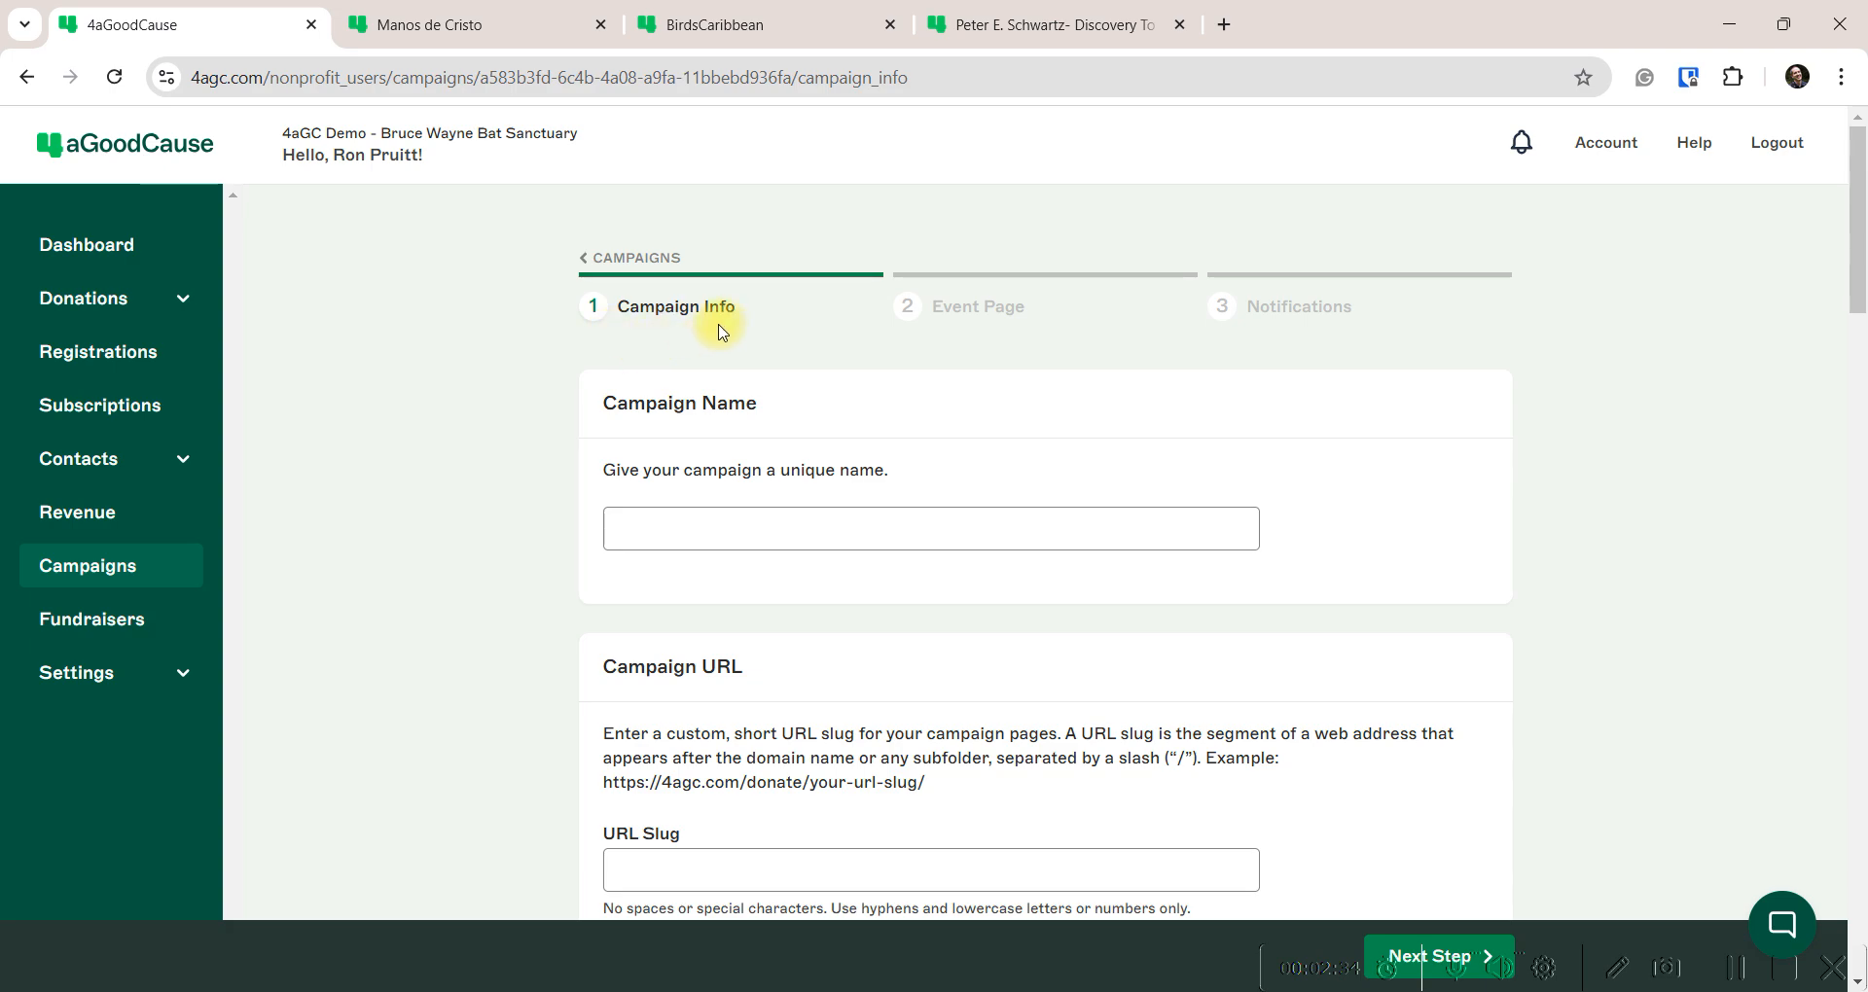
# Name the campaign '2025 Bats and Bowties Gala' from the autofill suggestion plus '2025'
pyautogui.scroll(-1, 572, 689)
pyautogui.scroll(-20, 572, 688)
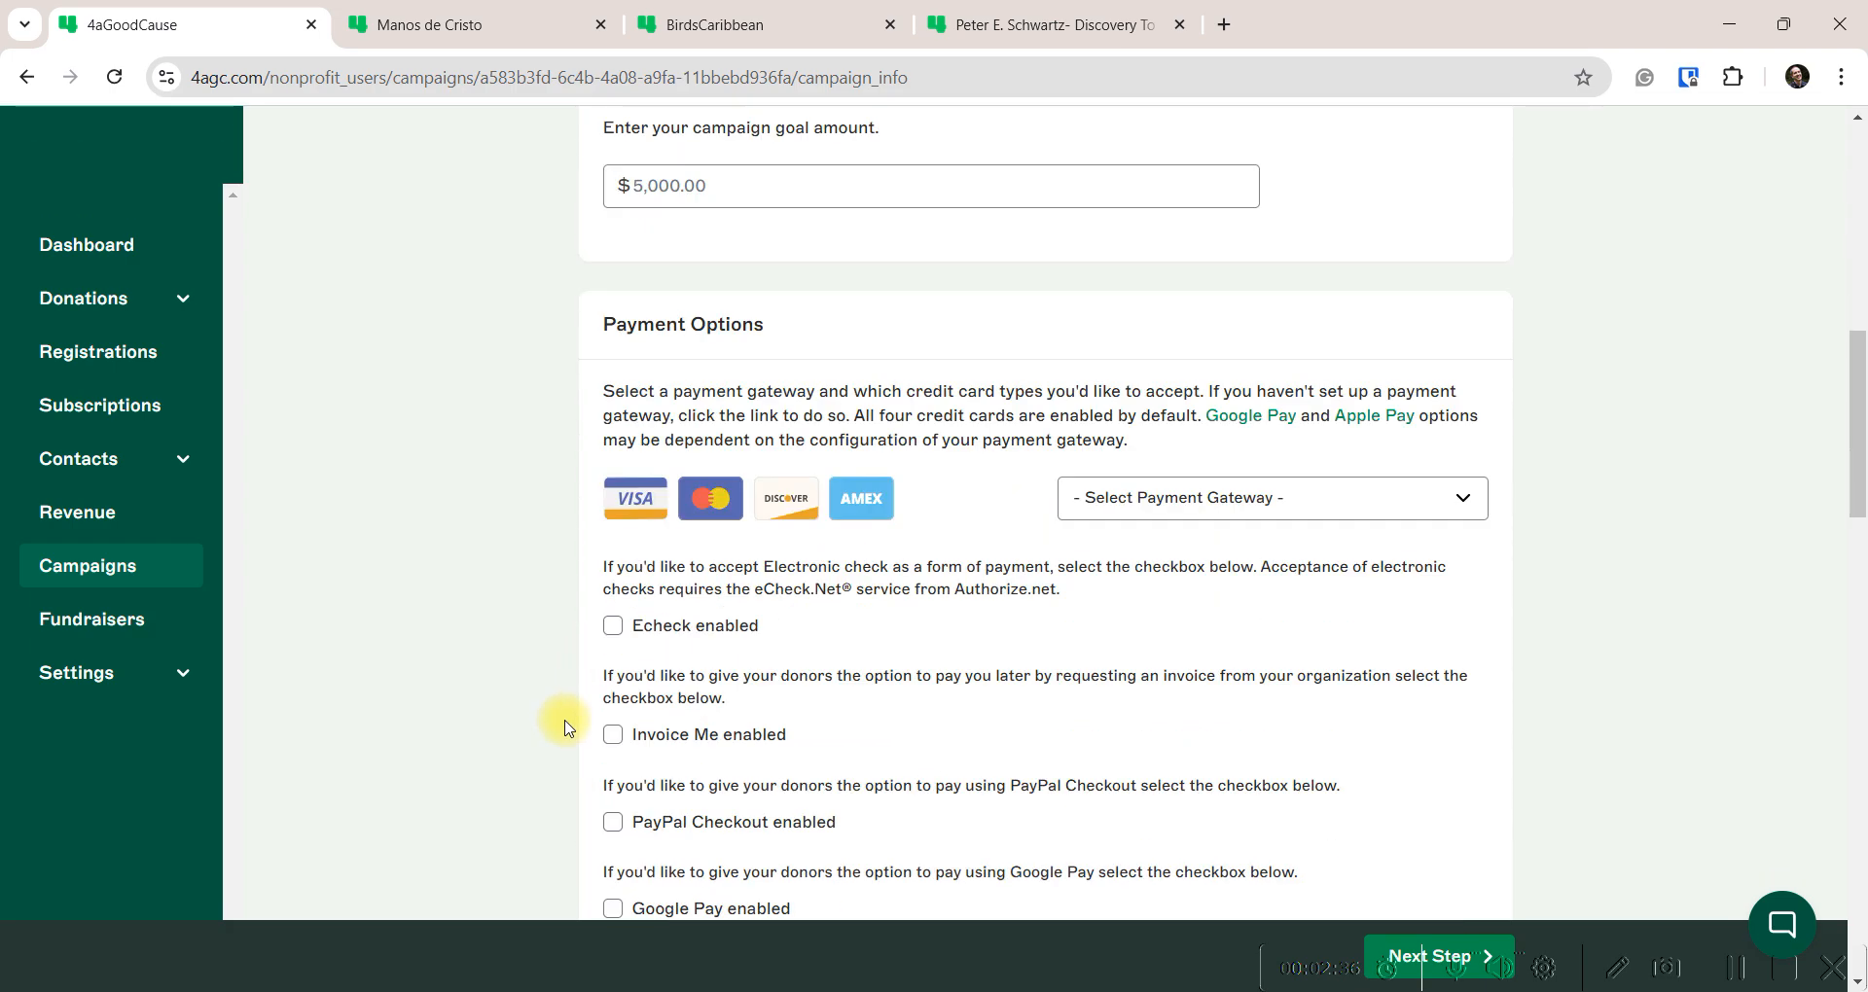
pyautogui.scroll(-3, 569, 728)
pyautogui.scroll(15, 569, 728)
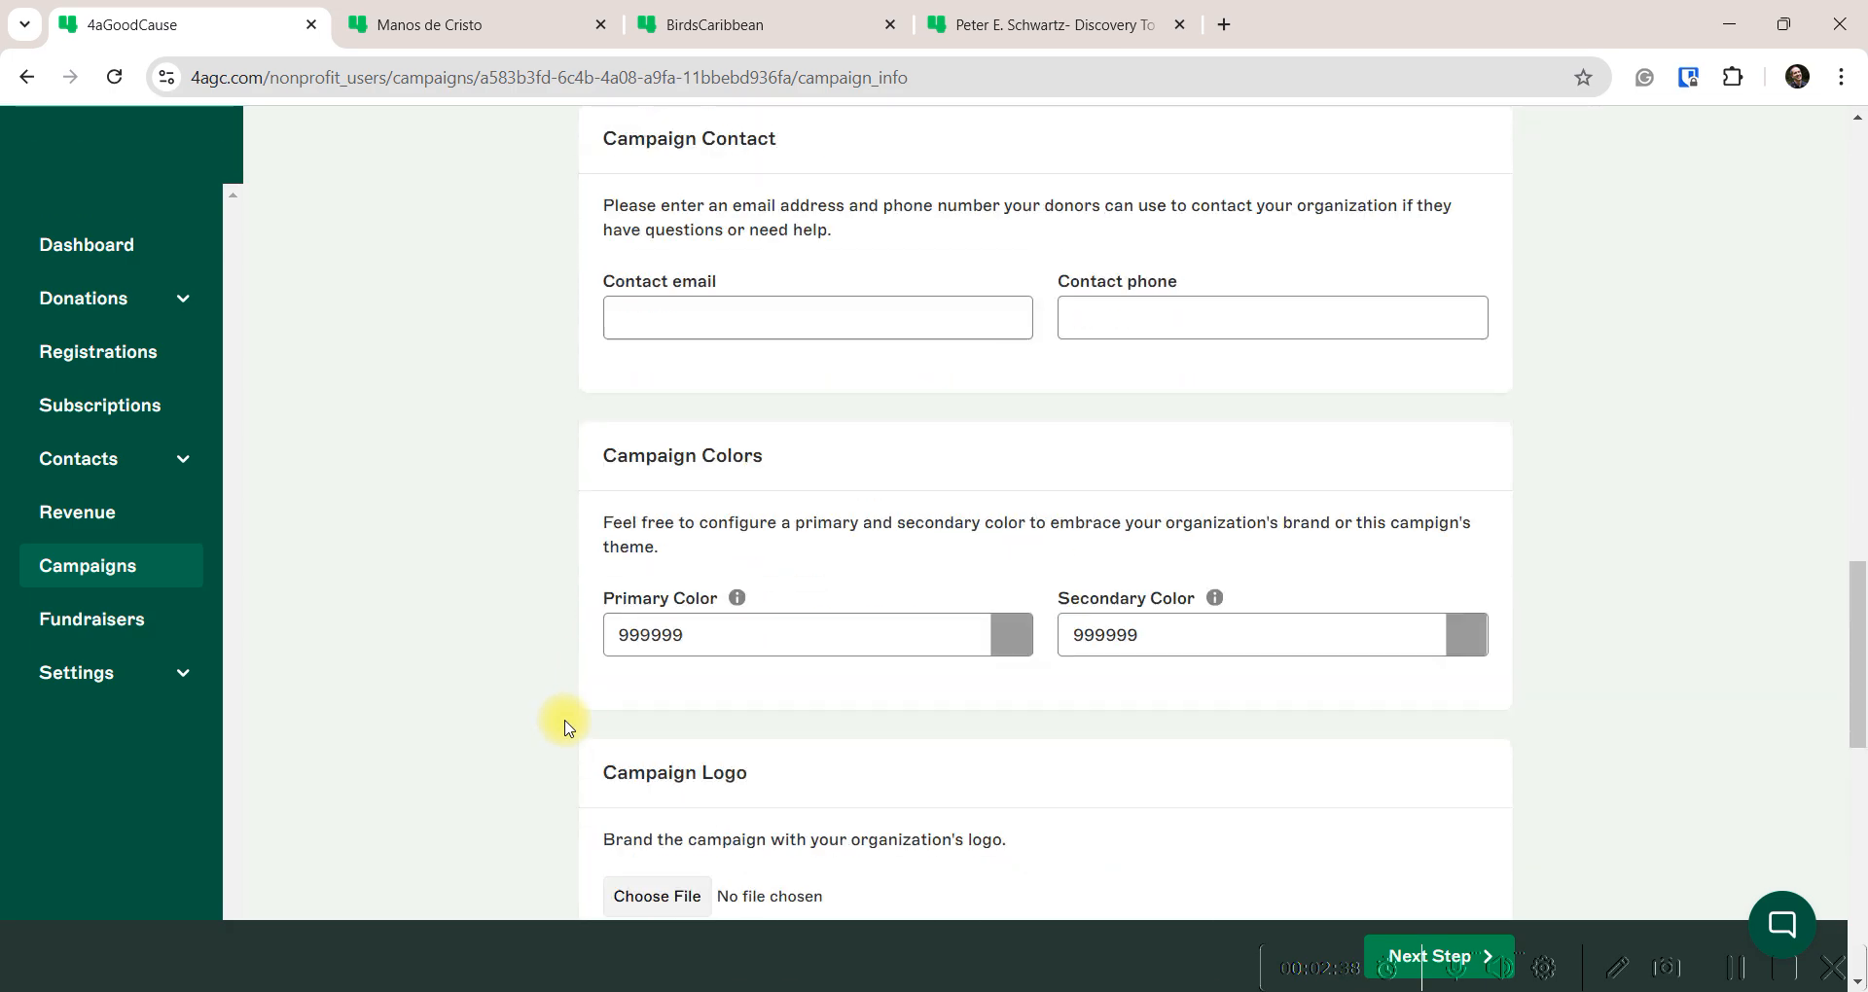
pyautogui.scroll(10, 569, 728)
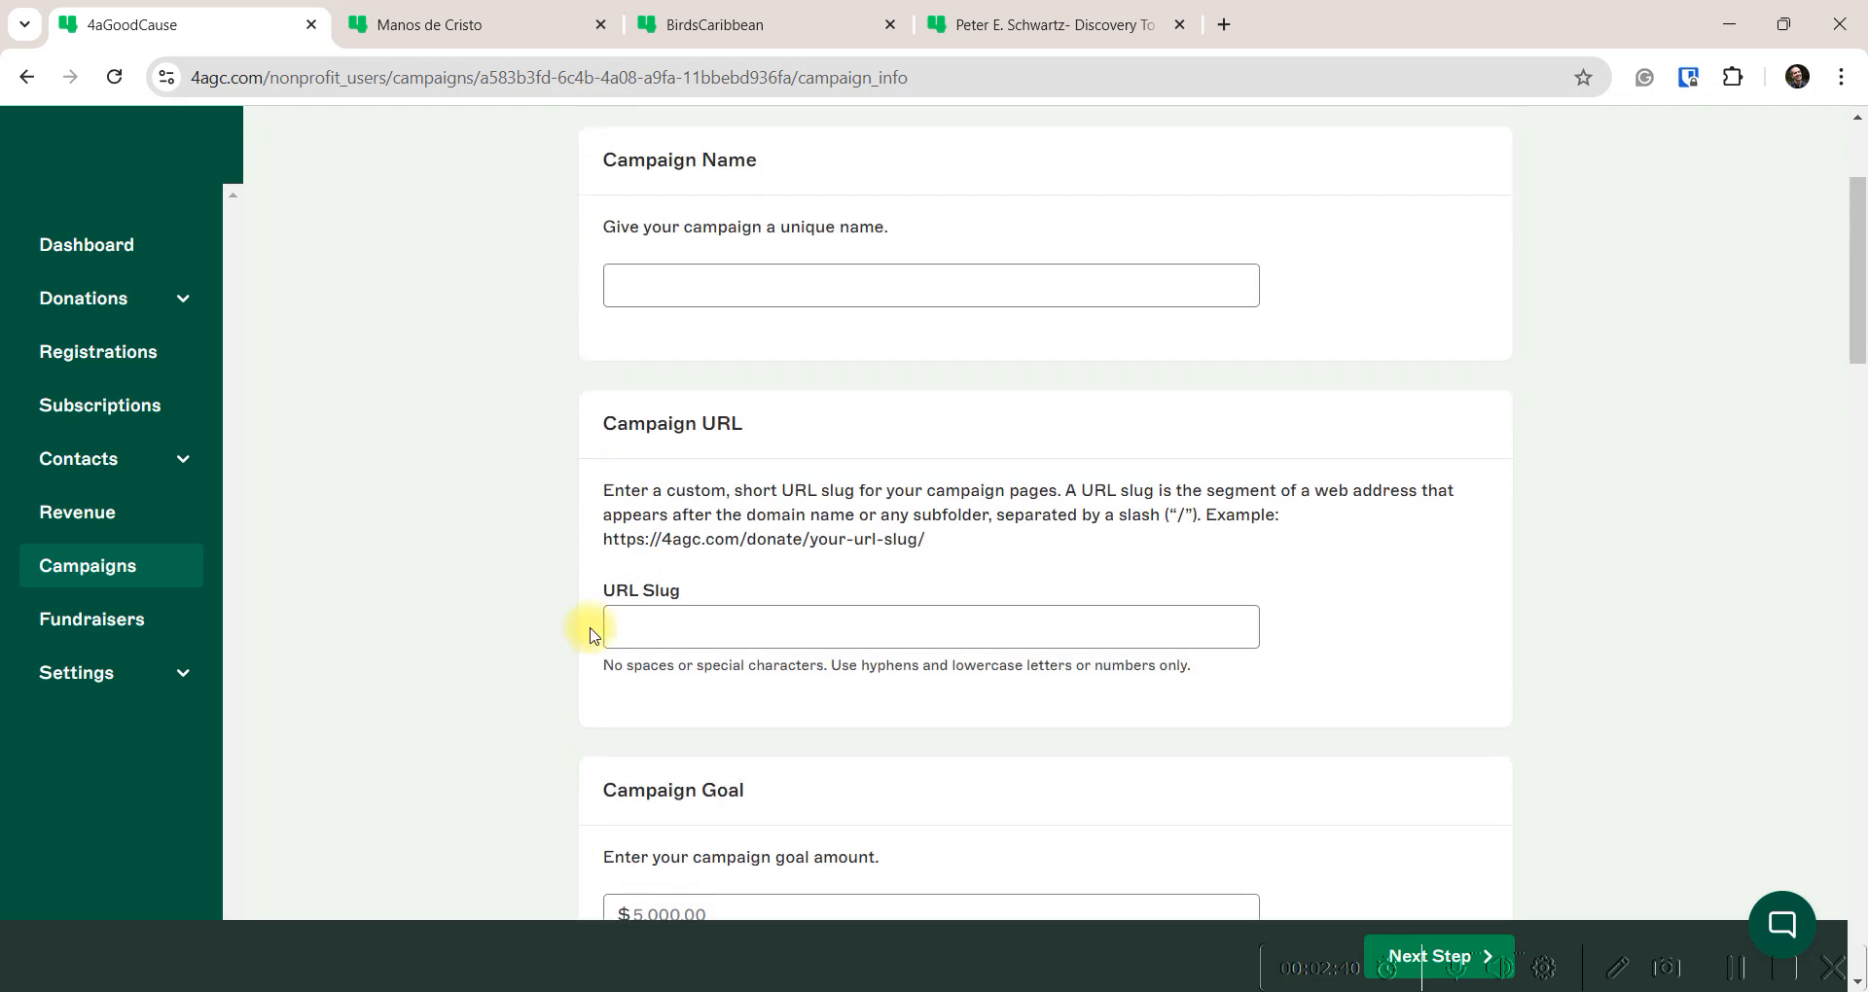
pyautogui.click(687, 525)
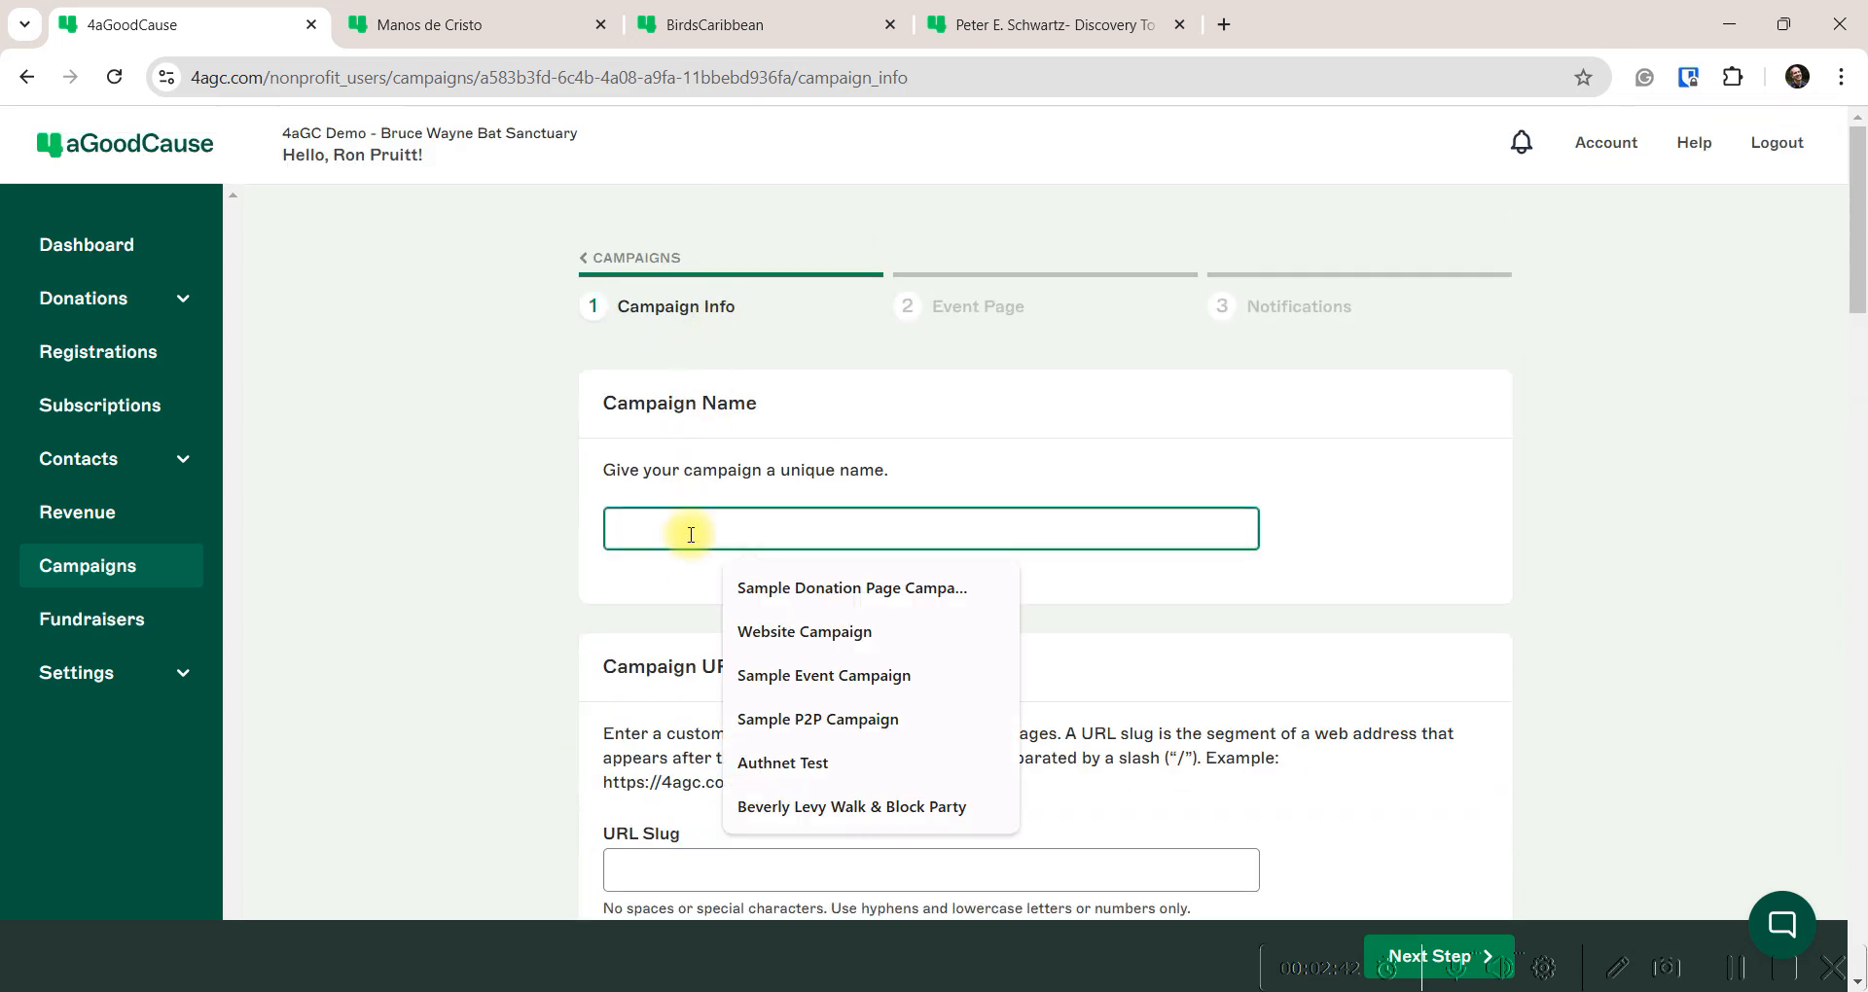
pyautogui.write('Bats and Bowties Gala')
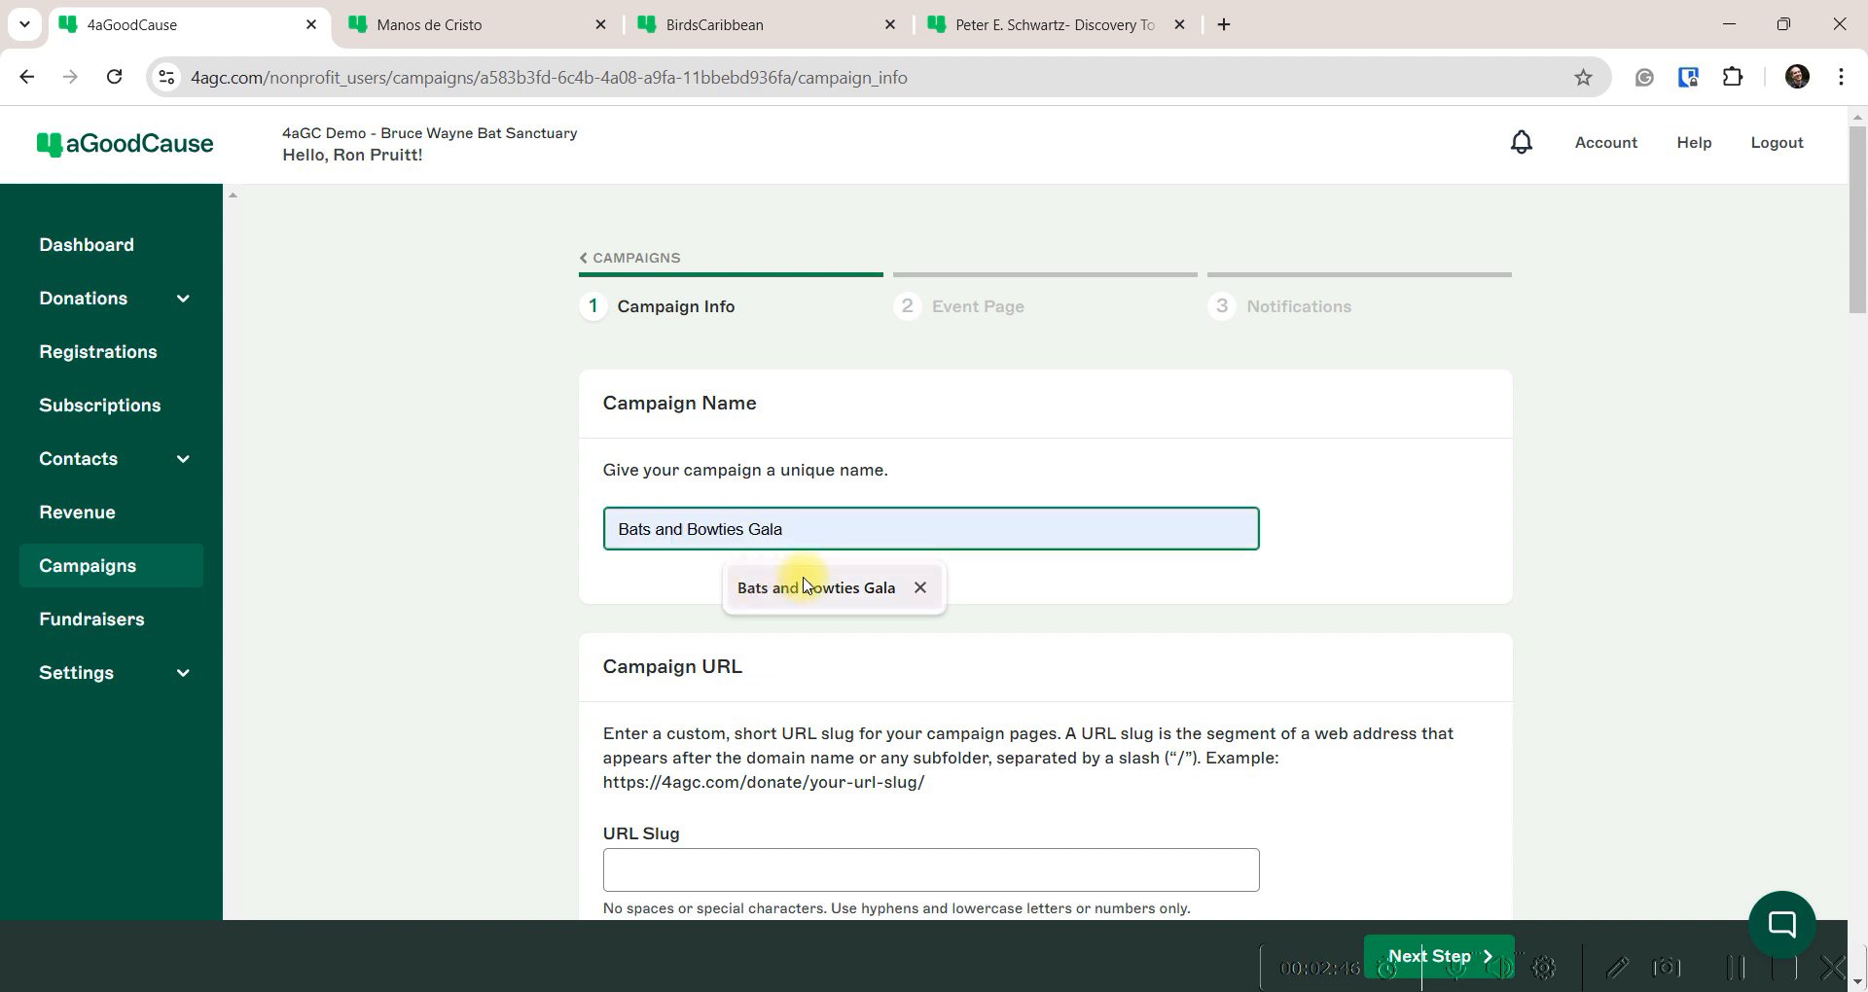
pyautogui.click(805, 587)
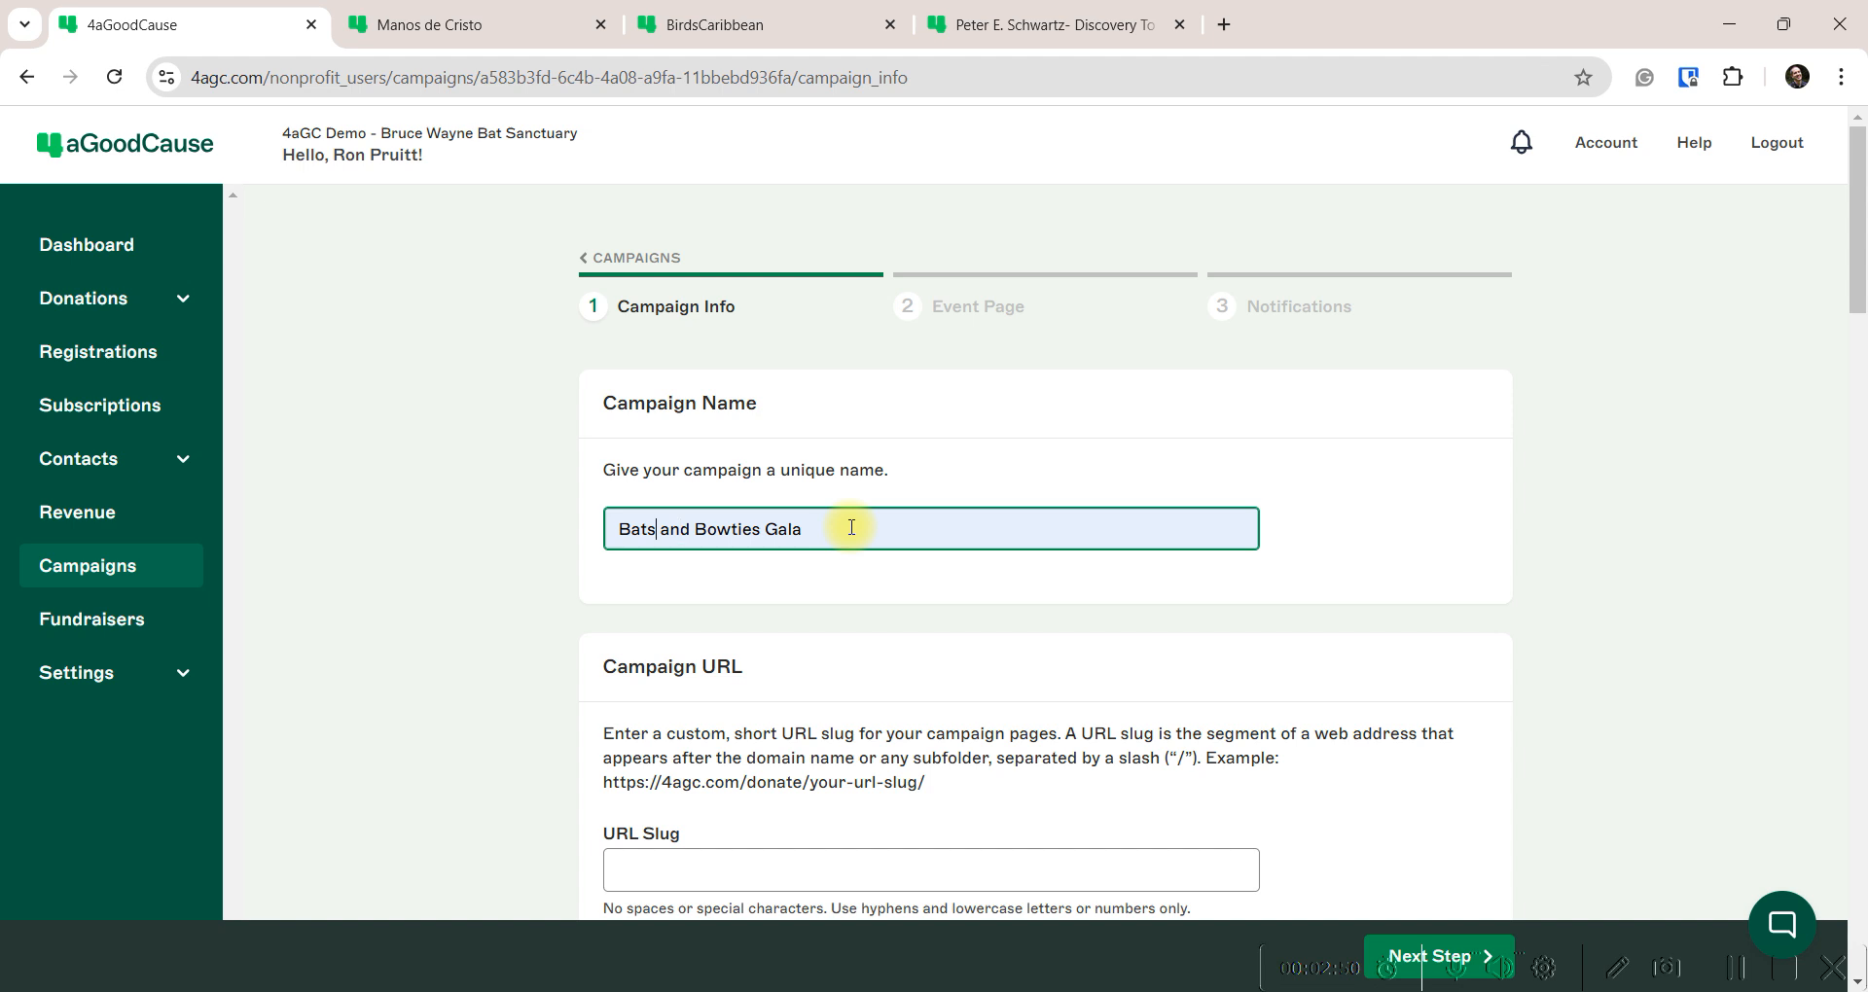
pyautogui.write('2025')
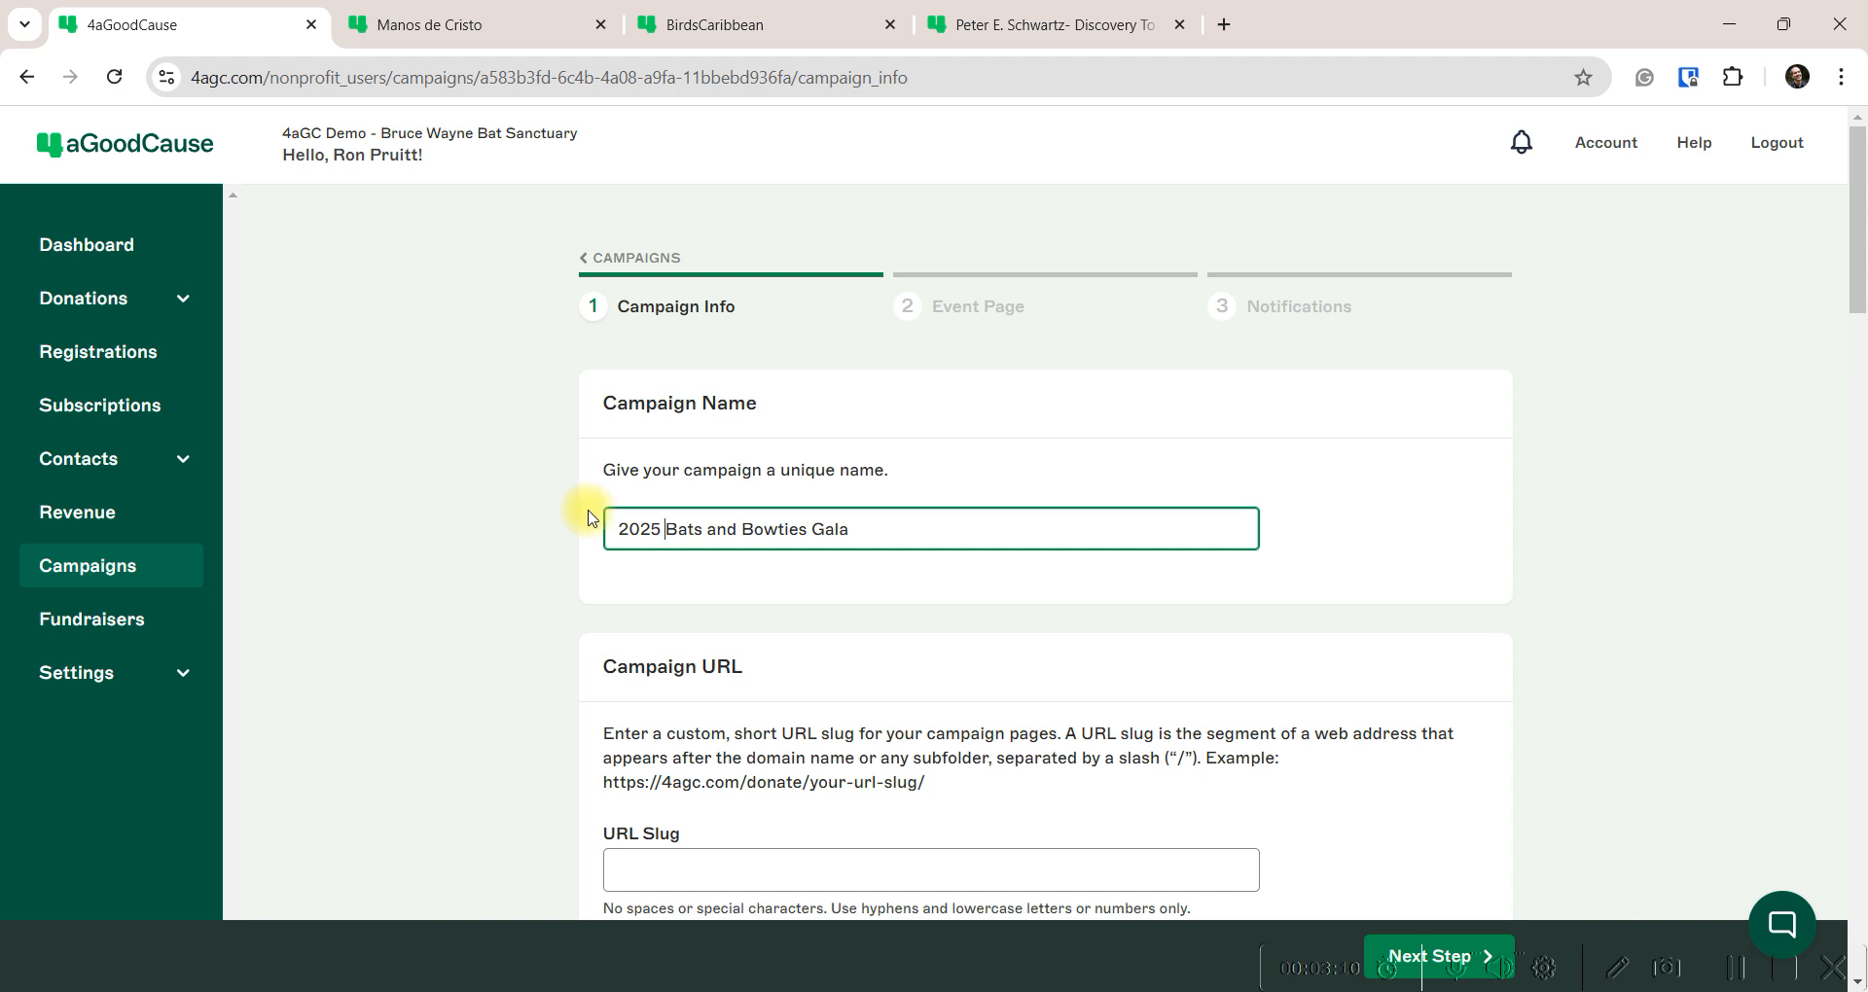
# Inspect the example address to see where the URL slug appears
pyautogui.scroll(-3, 588, 517)
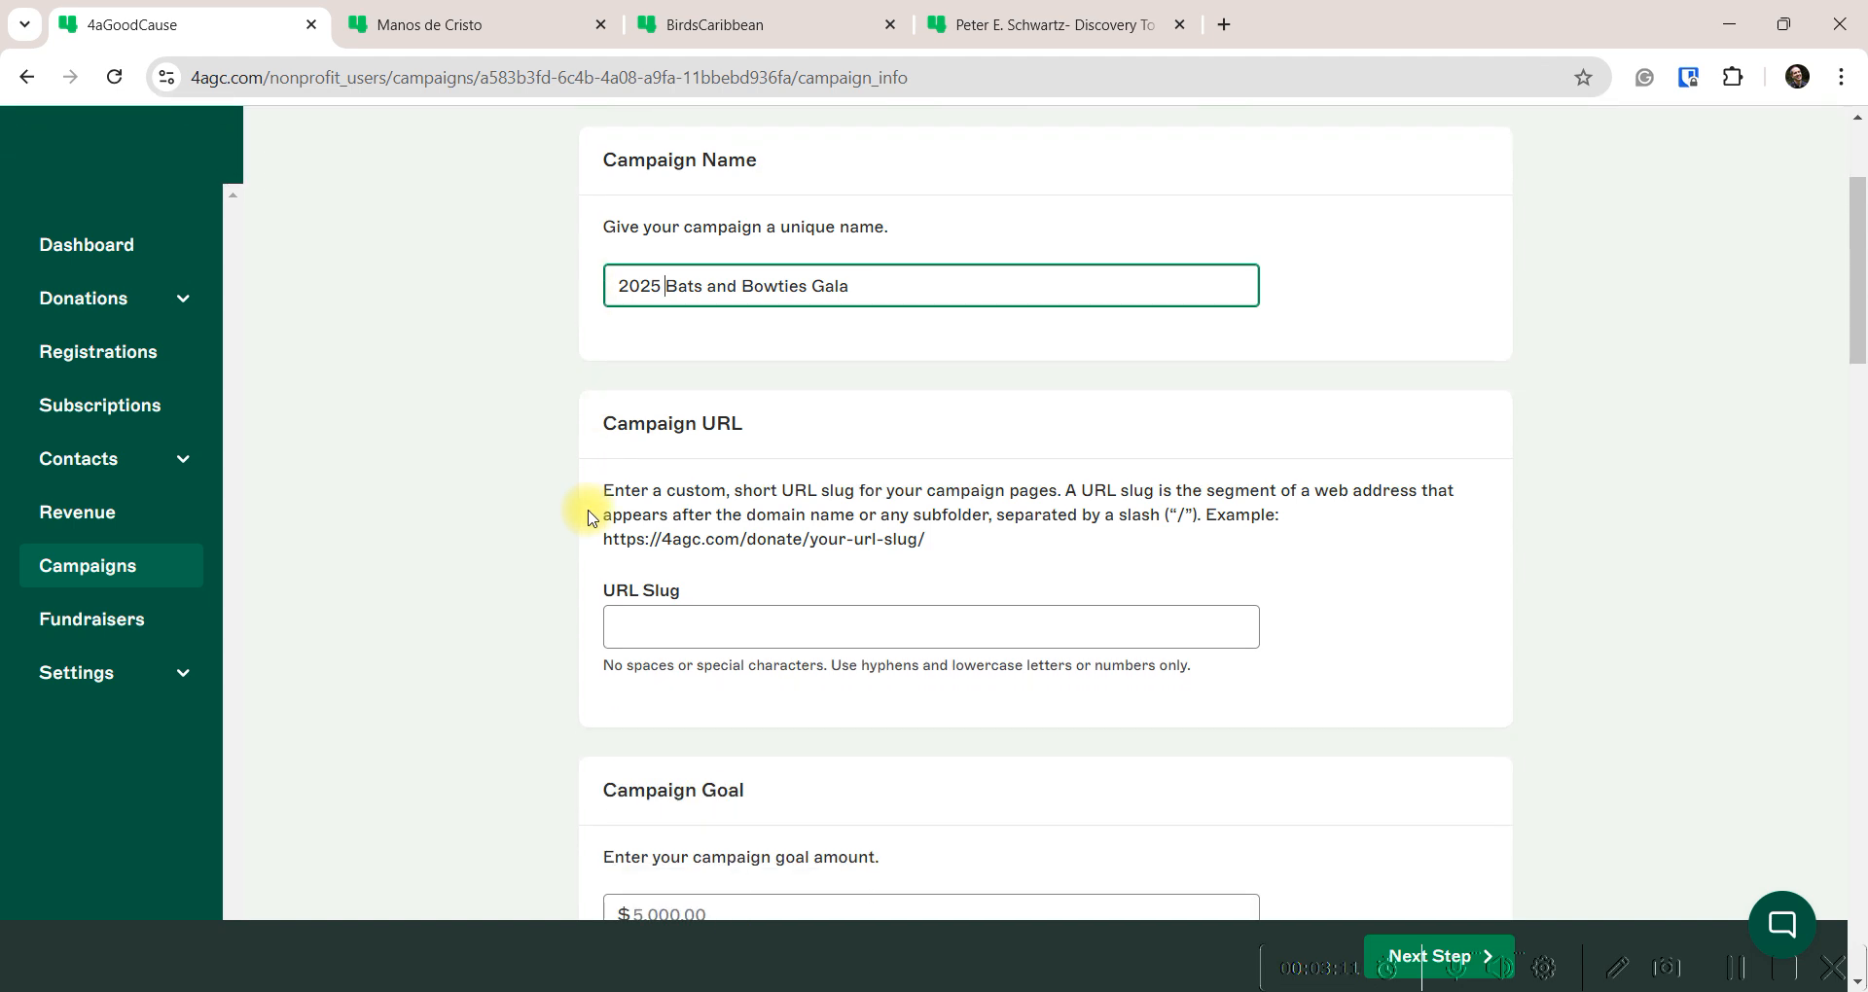
pyautogui.click(659, 632)
pyautogui.click(796, 540)
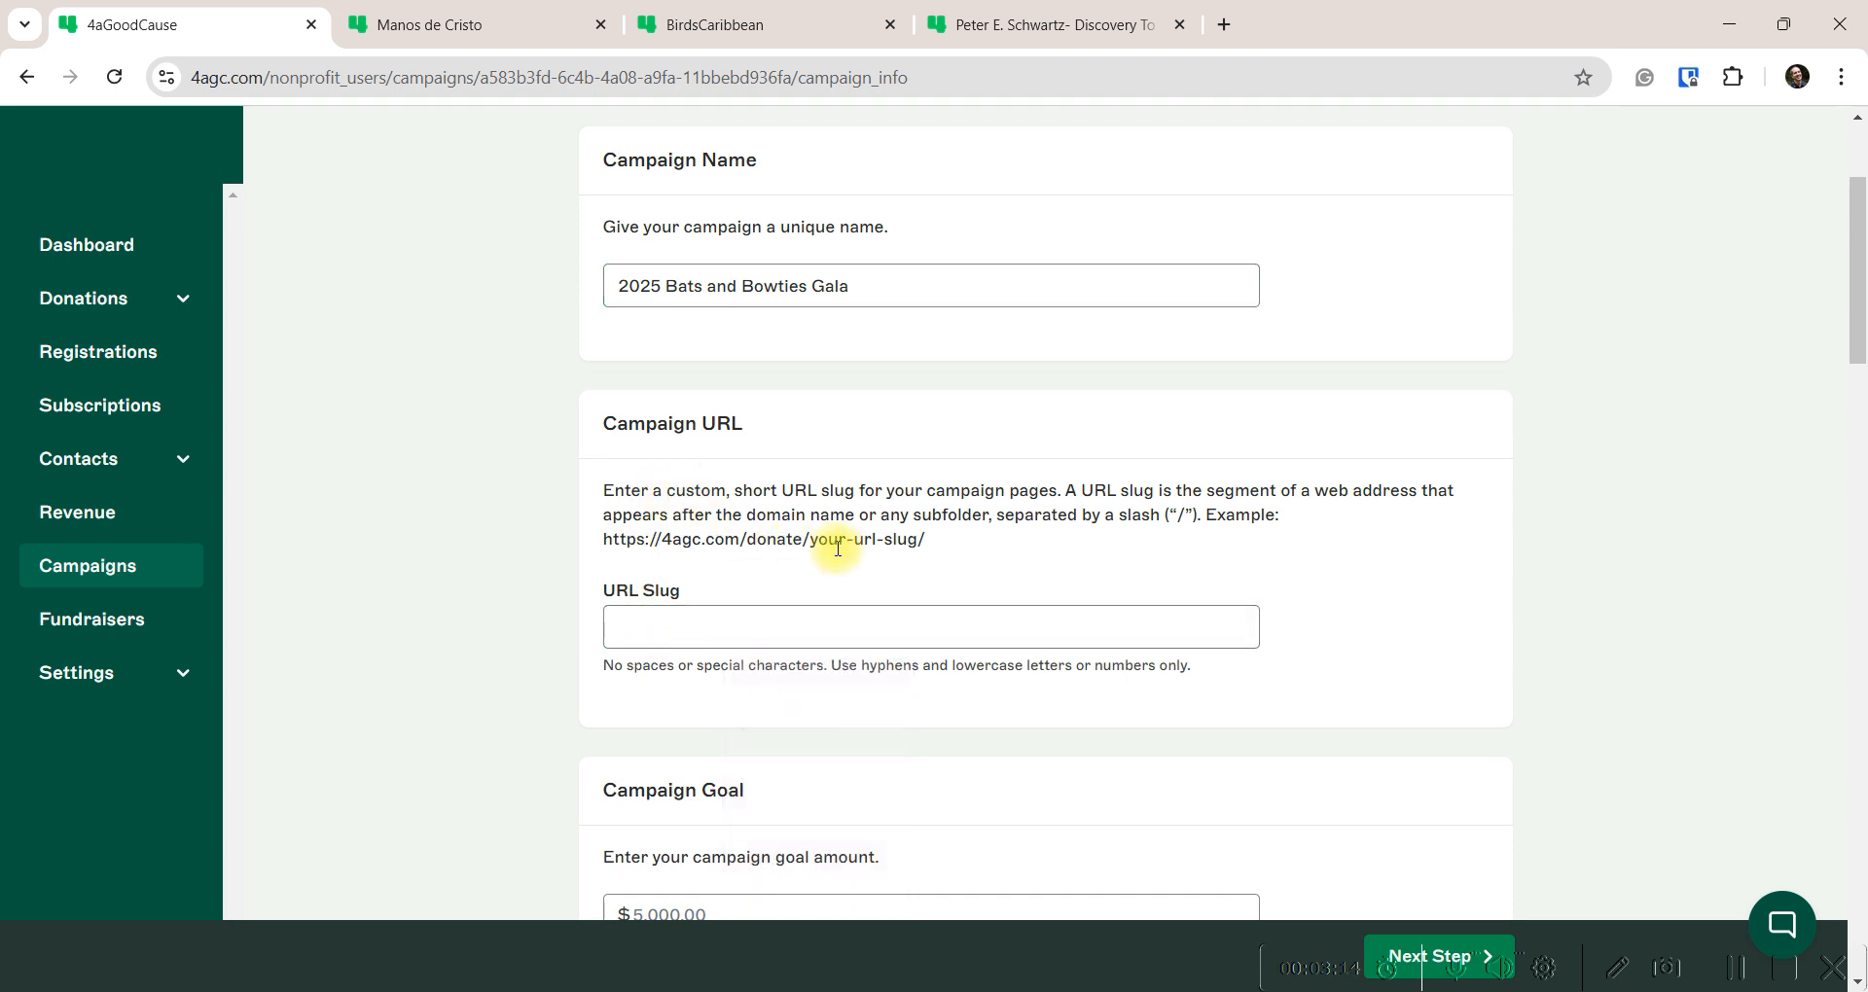
pyautogui.moveTo(813, 539); pyautogui.dragTo(908, 539)
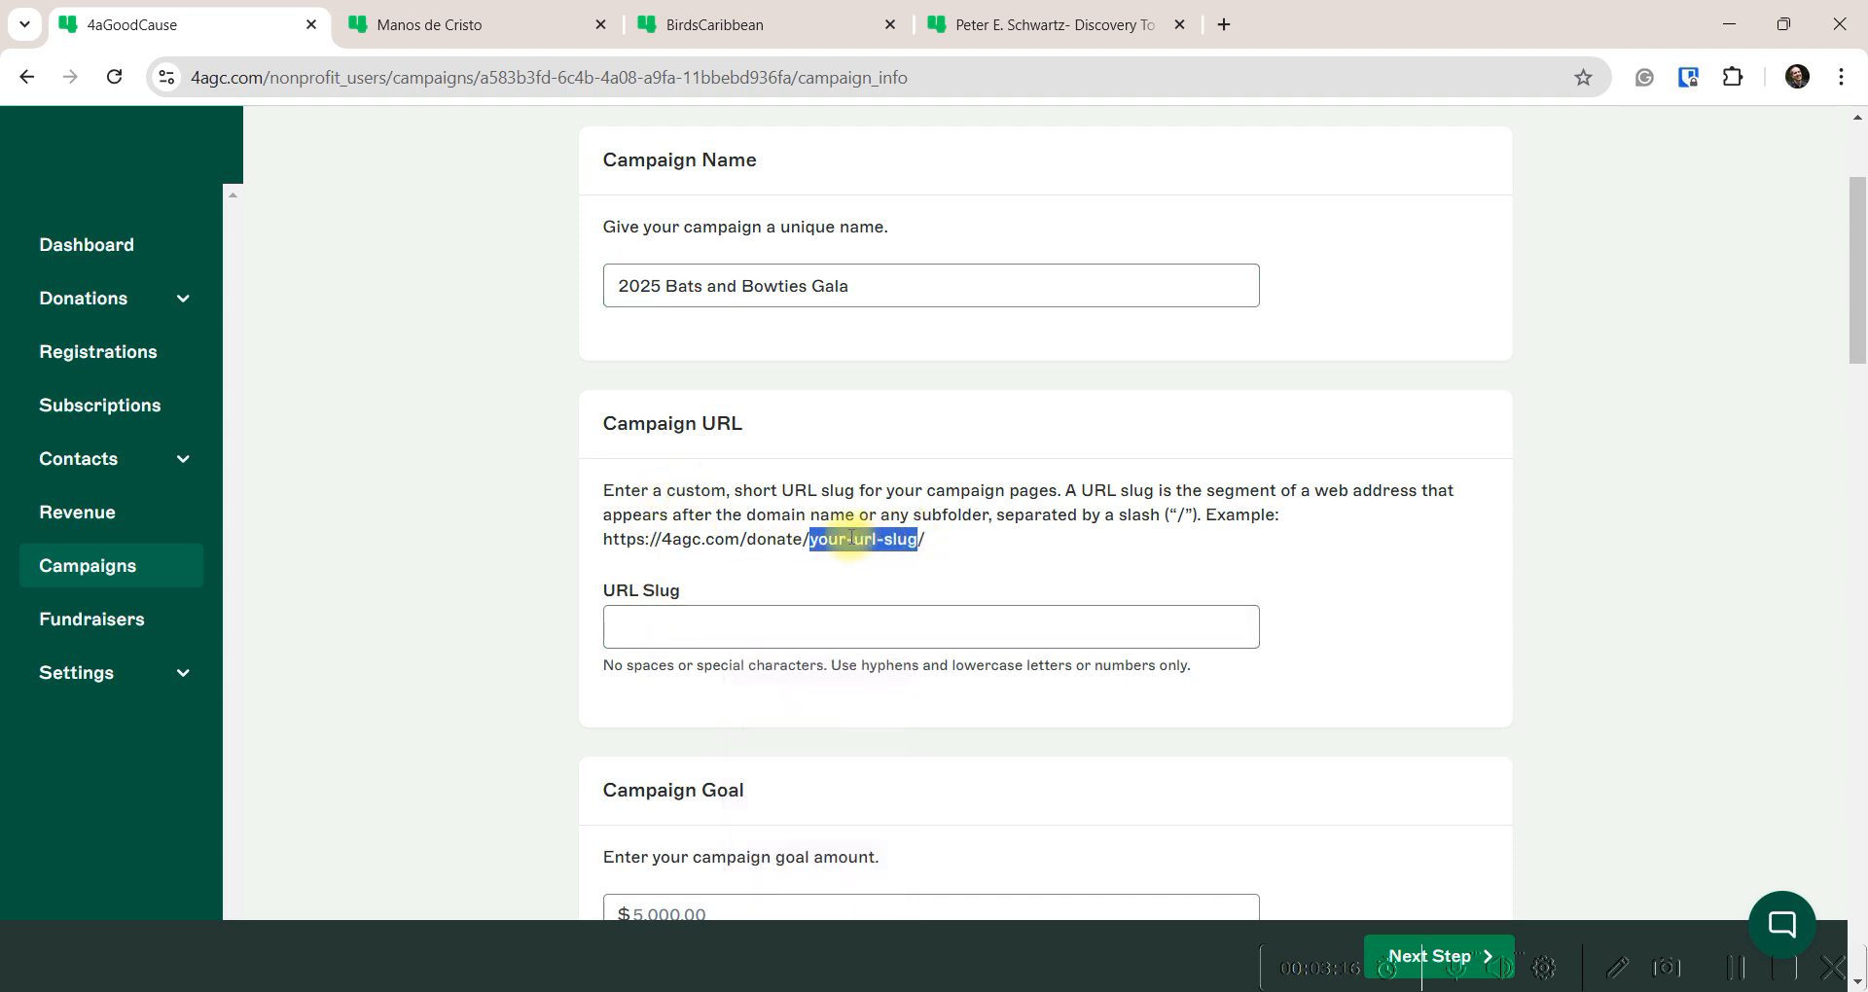
pyautogui.click(801, 522)
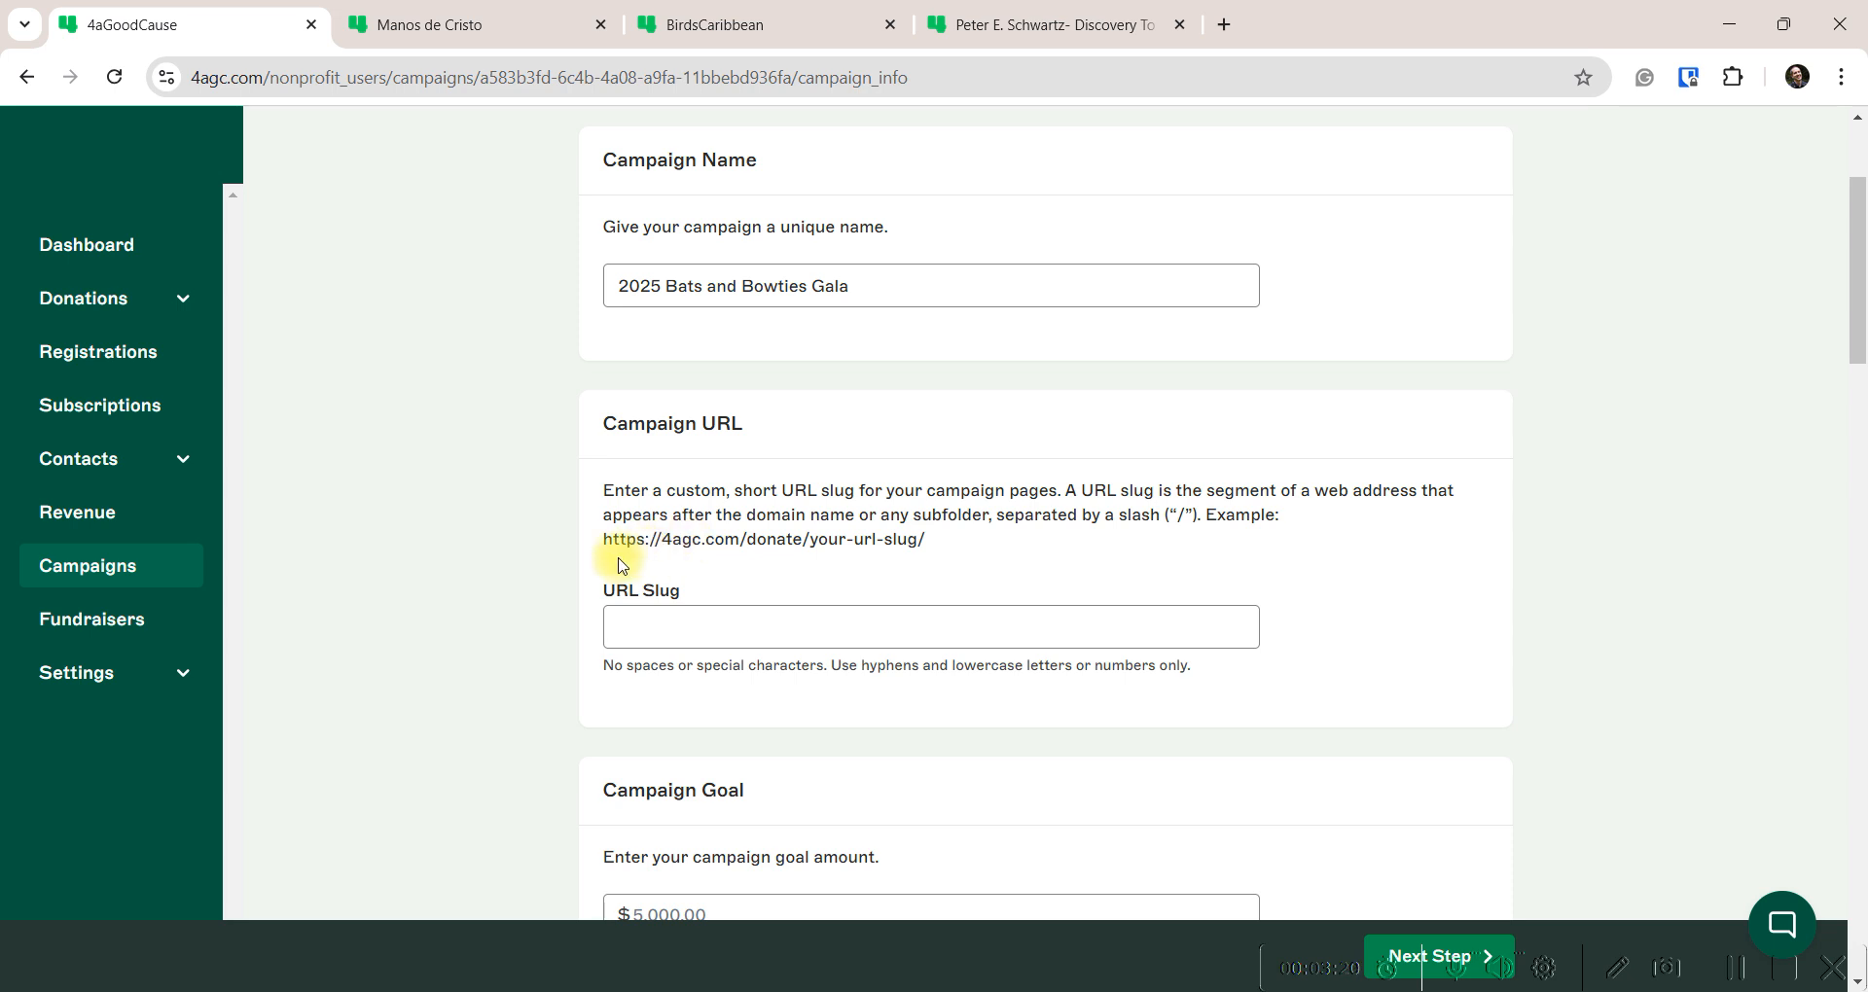
# Enter the URL slug '2025-bats-bowties', fixing the 'bas' typo
pyautogui.click(657, 628)
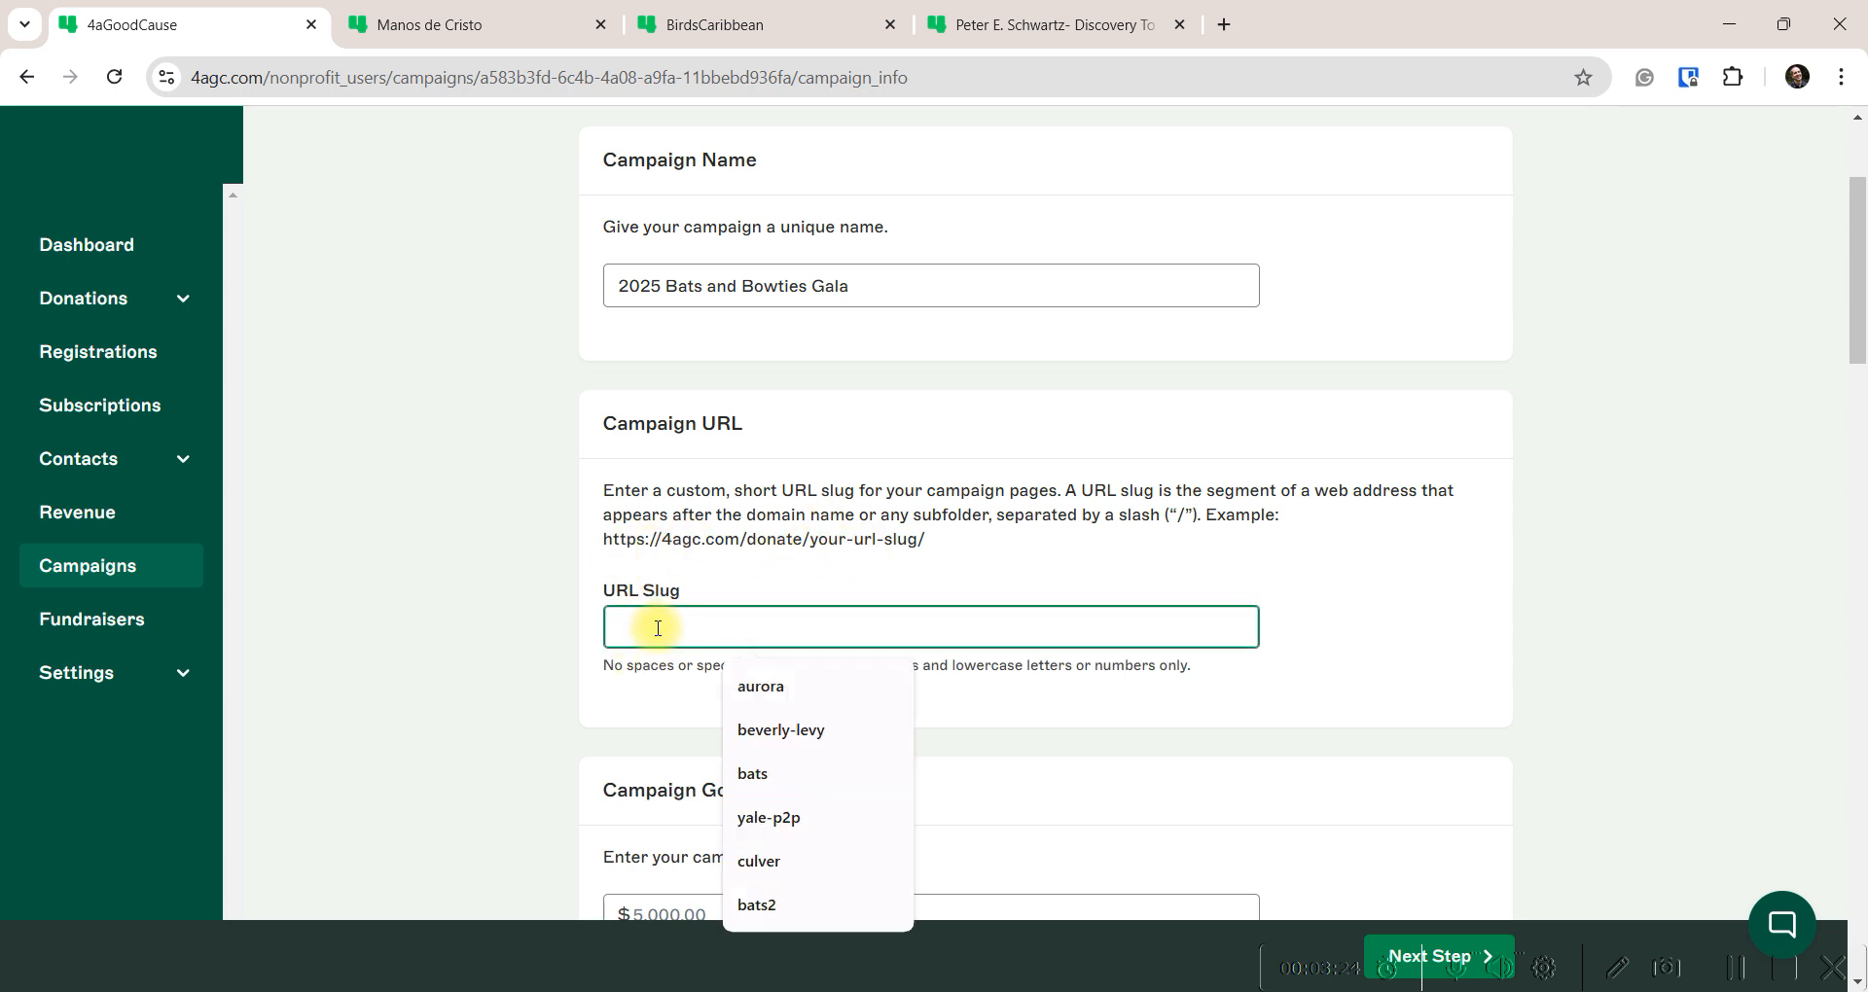
pyautogui.write('bats')
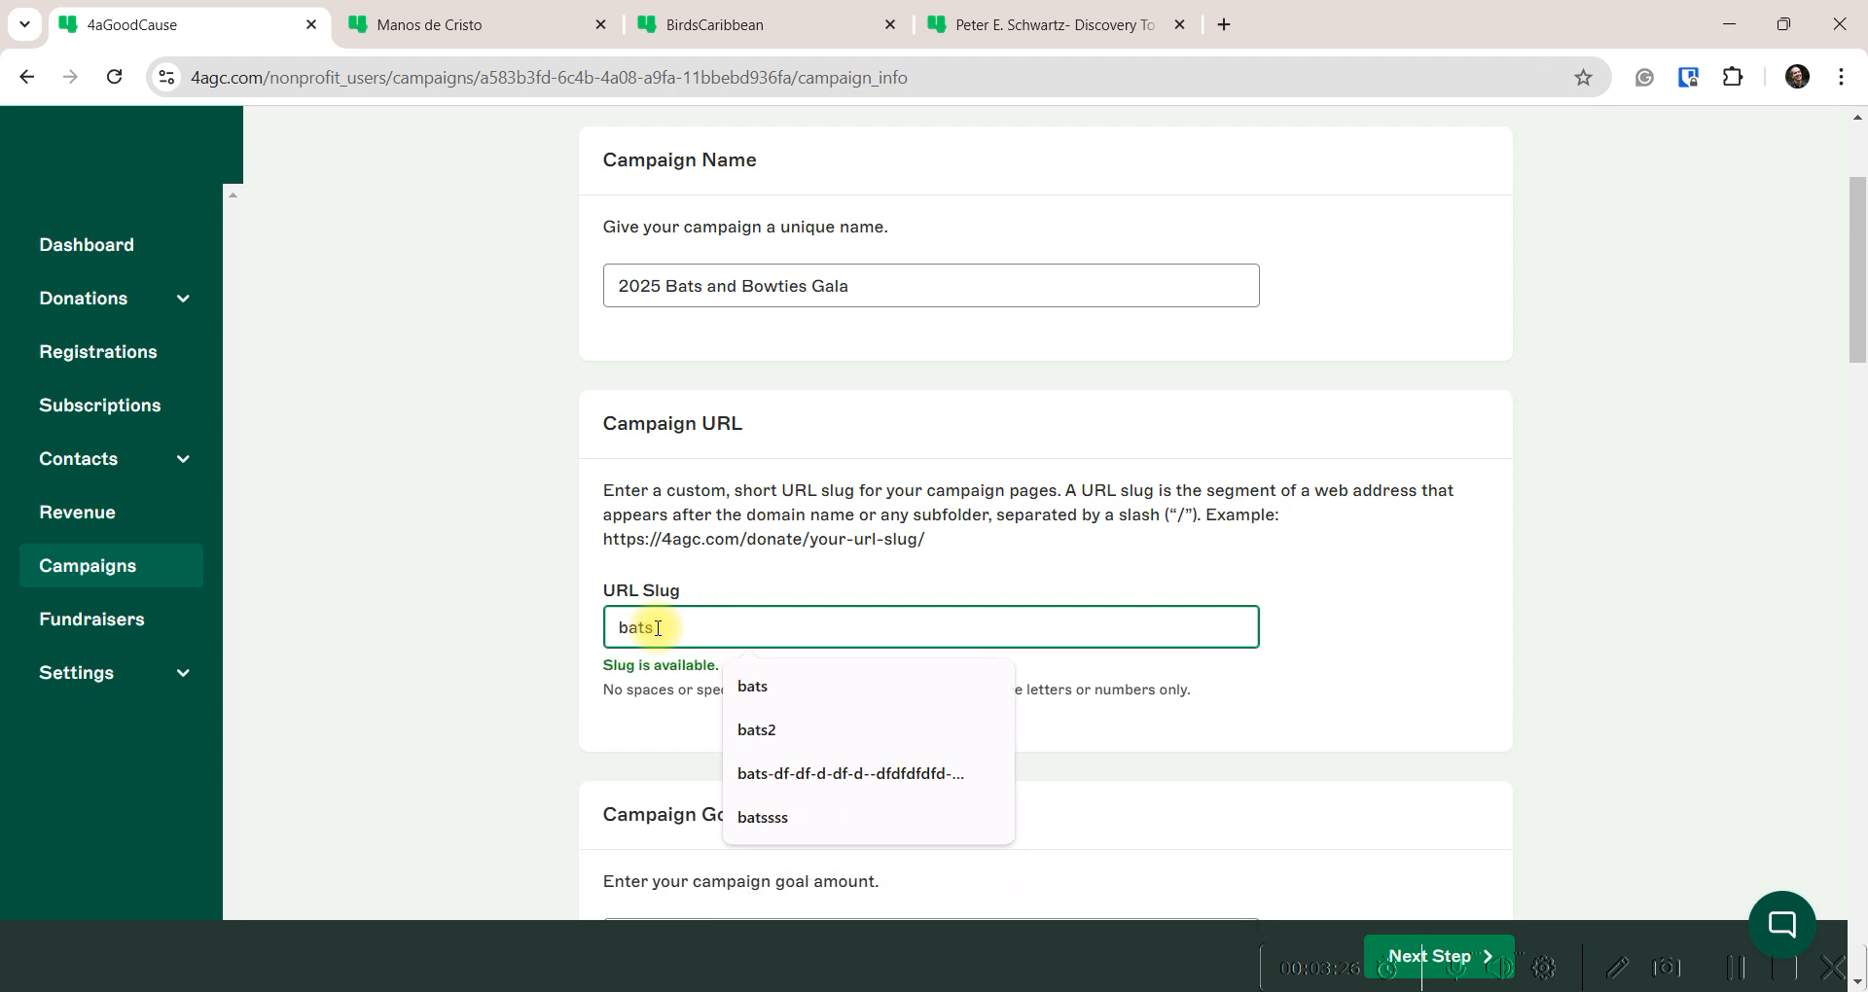
pyautogui.write('-')
pyautogui.press('BackSpace')
pyautogui.press('BackSpace')
pyautogui.press('BackSpace')
pyautogui.press('BackSpace')
pyautogui.press('BackSpace')
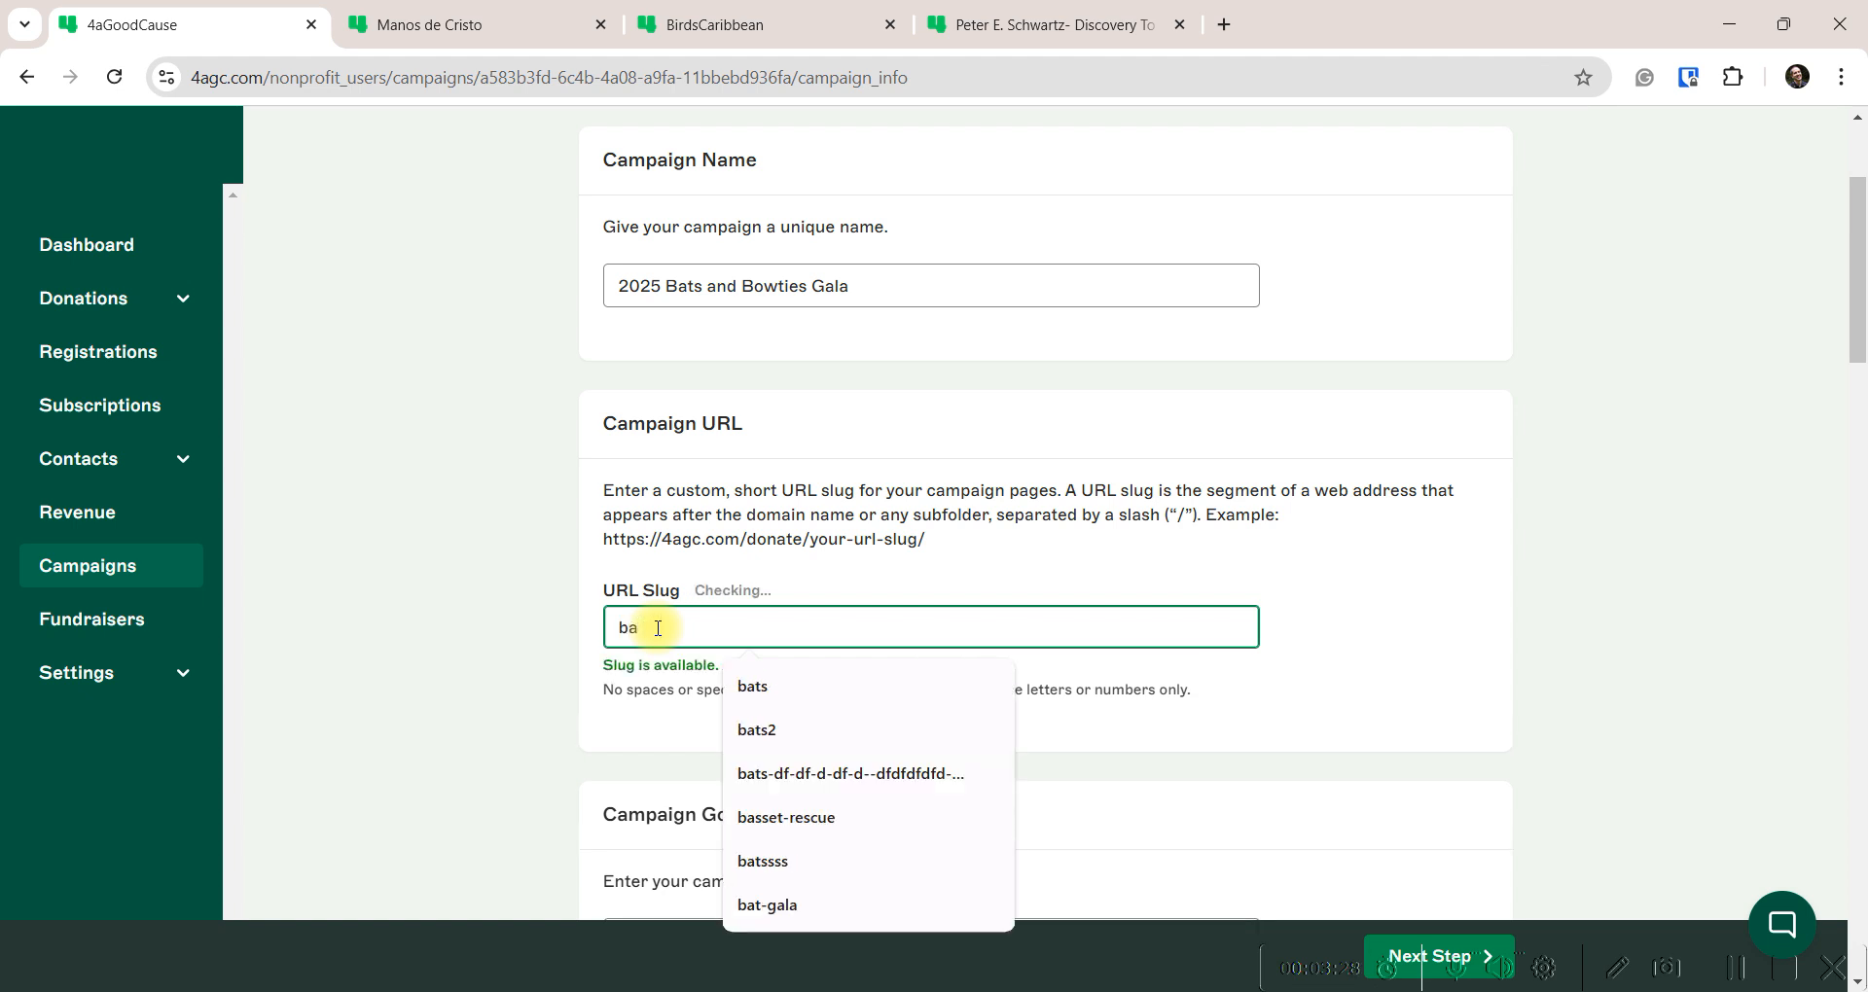
pyautogui.write('2025')
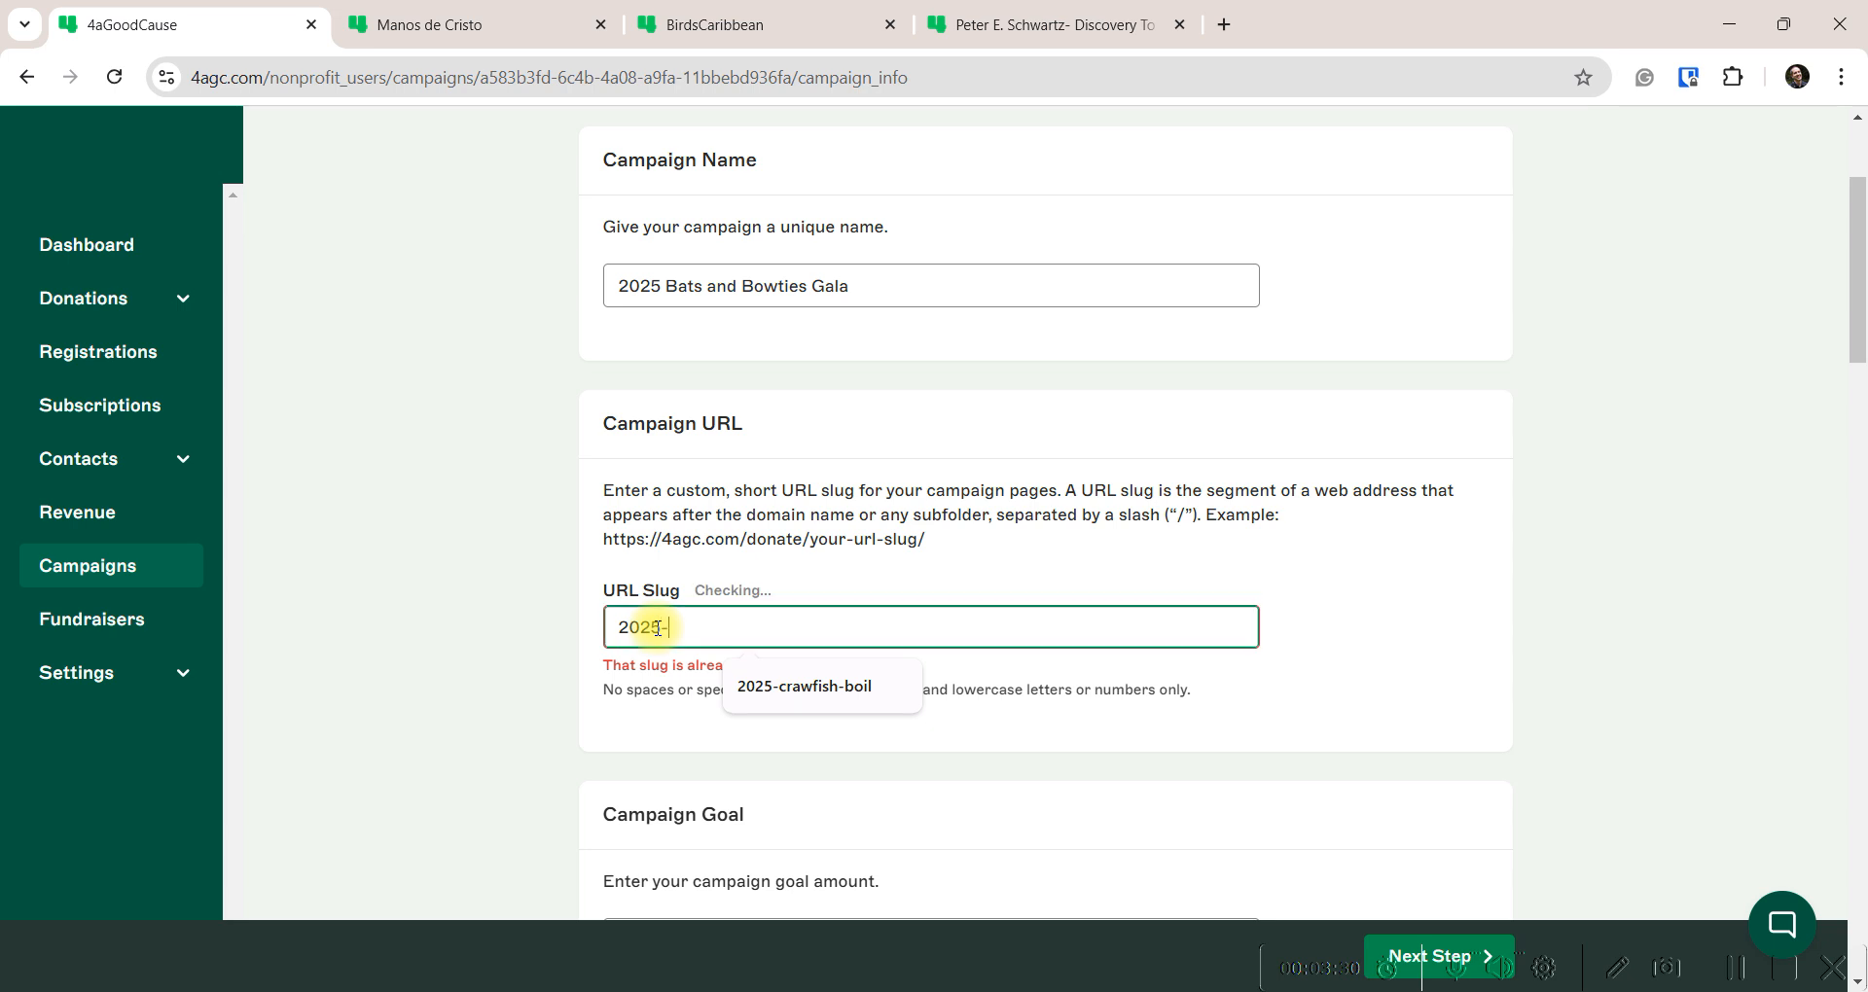
pyautogui.write('-bas-b')
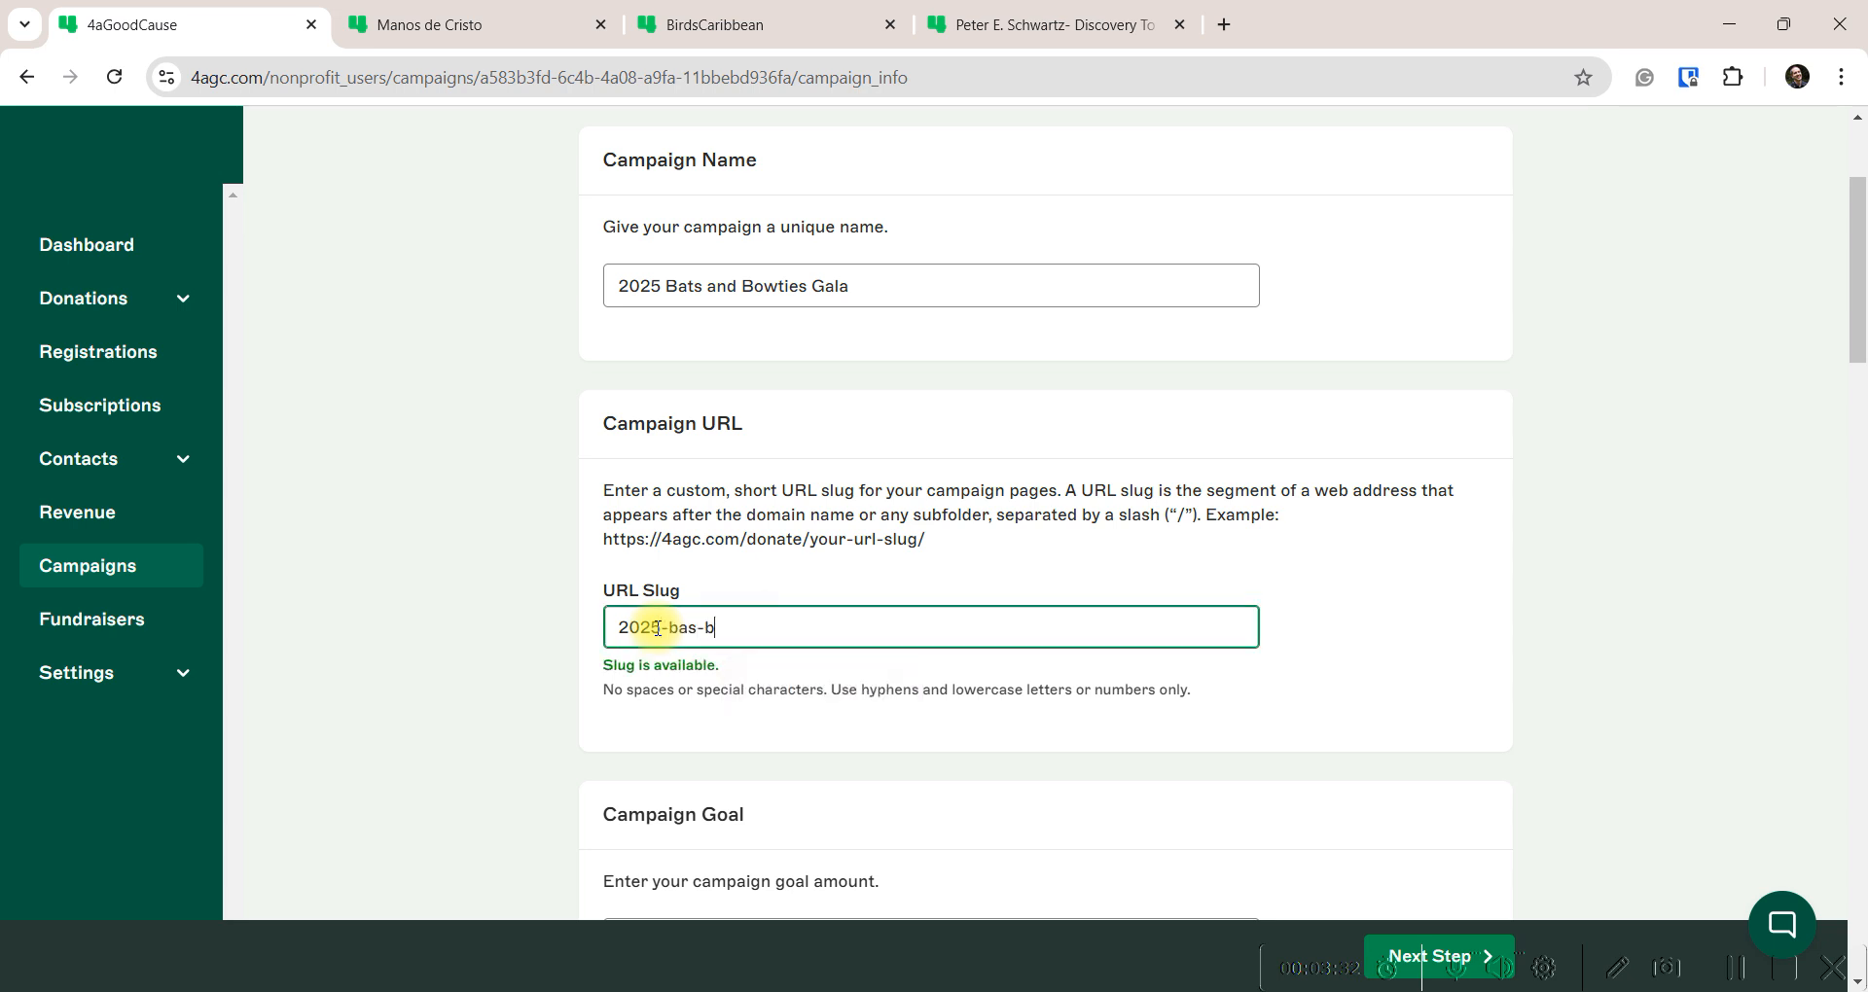
pyautogui.write('owties')
pyautogui.click(687, 628)
pyautogui.write('t')
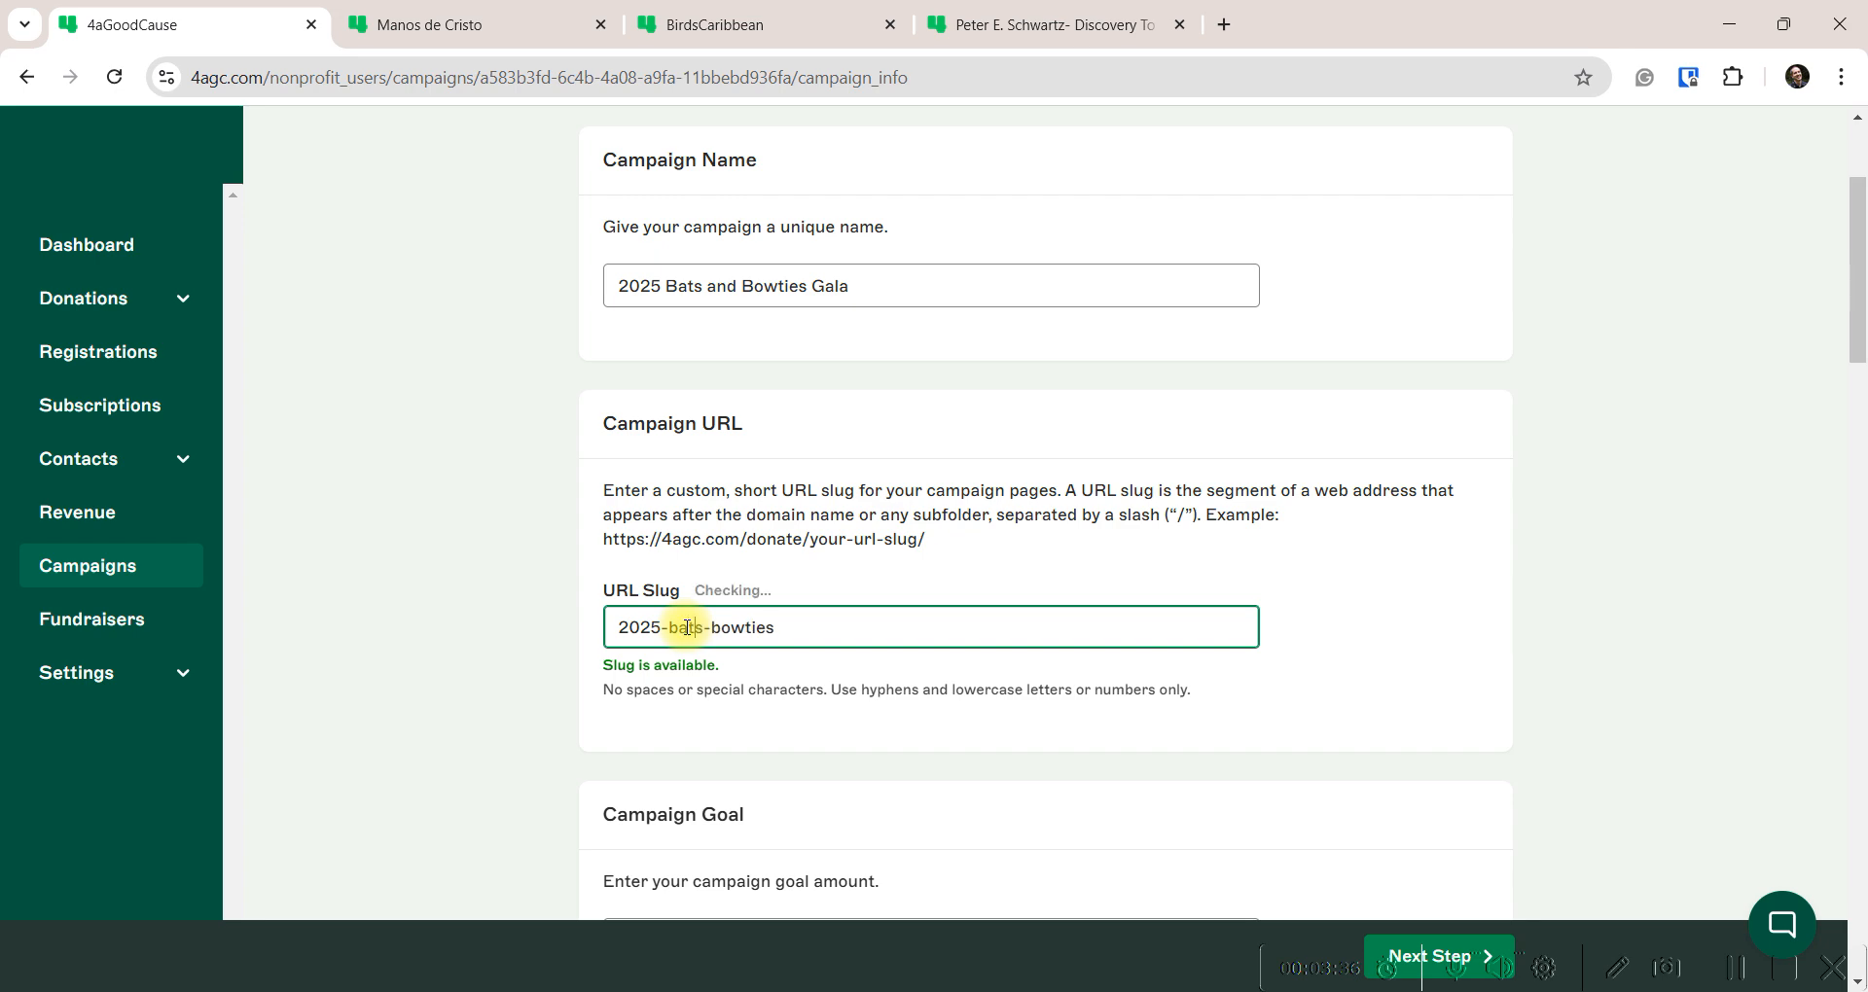
pyautogui.click(557, 545)
# Set the campaign goal amount to $25000
pyautogui.scroll(-5, 556, 545)
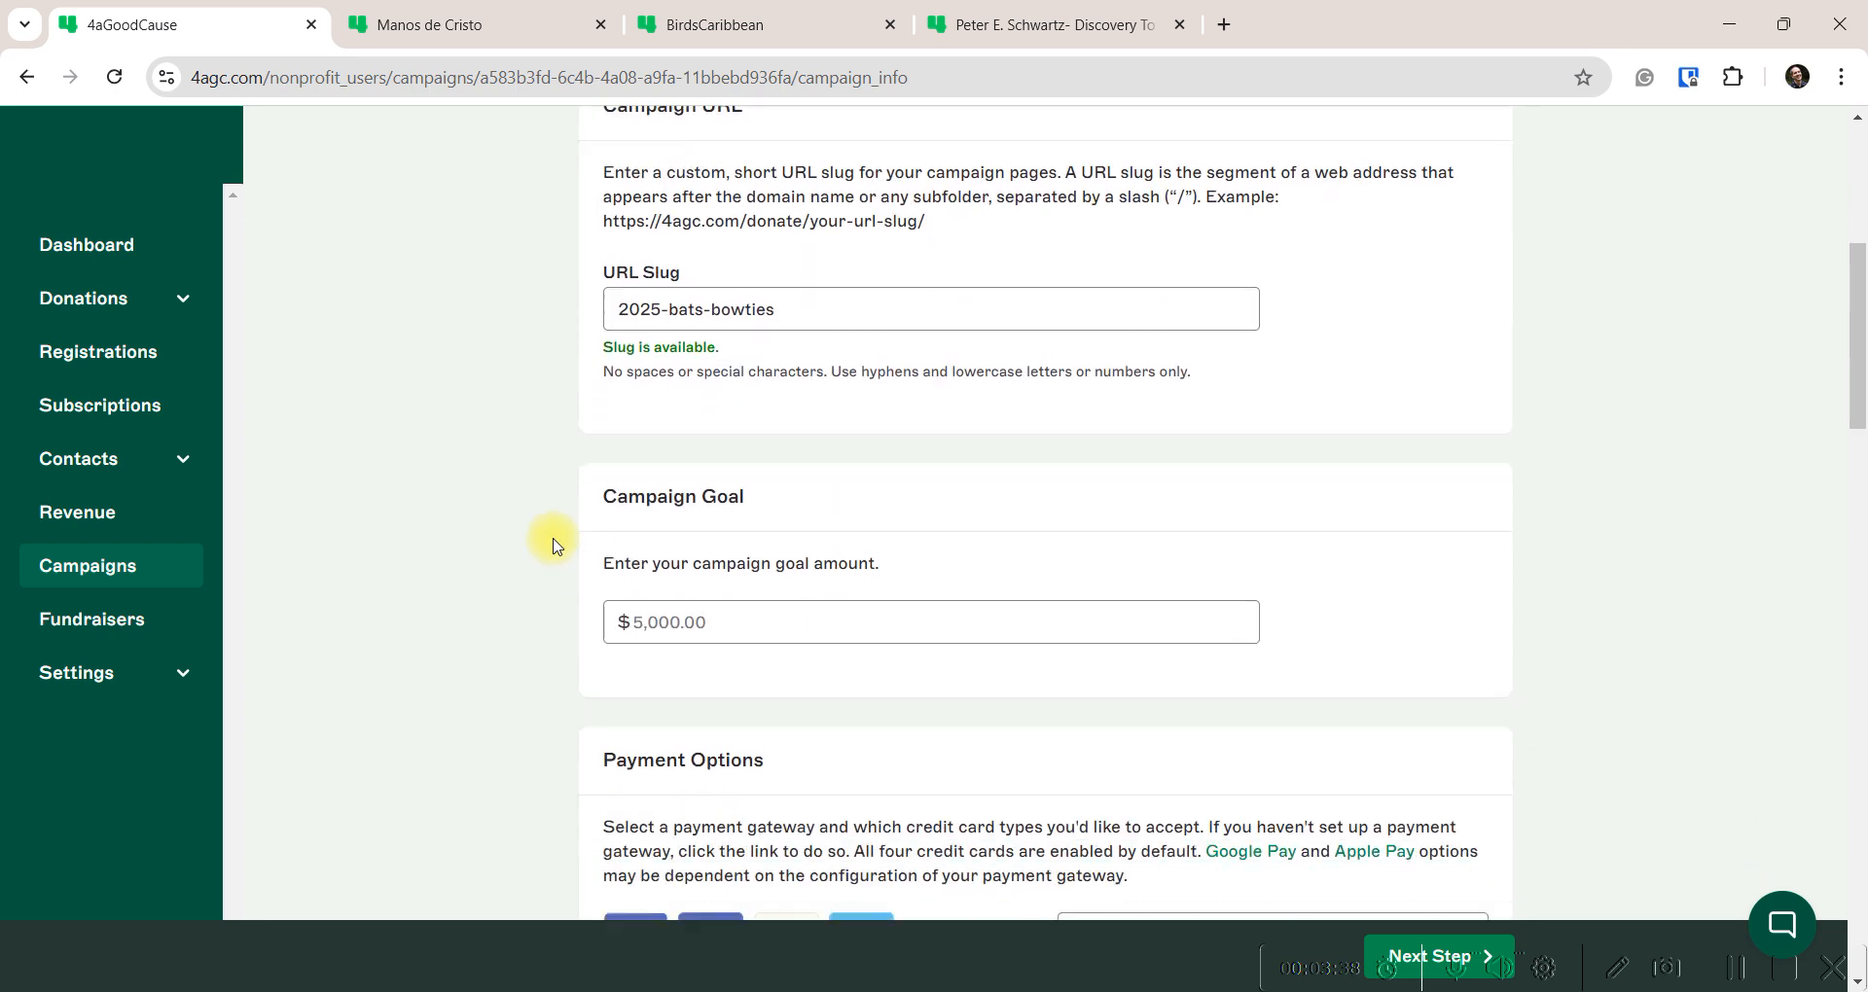
pyautogui.click(648, 457)
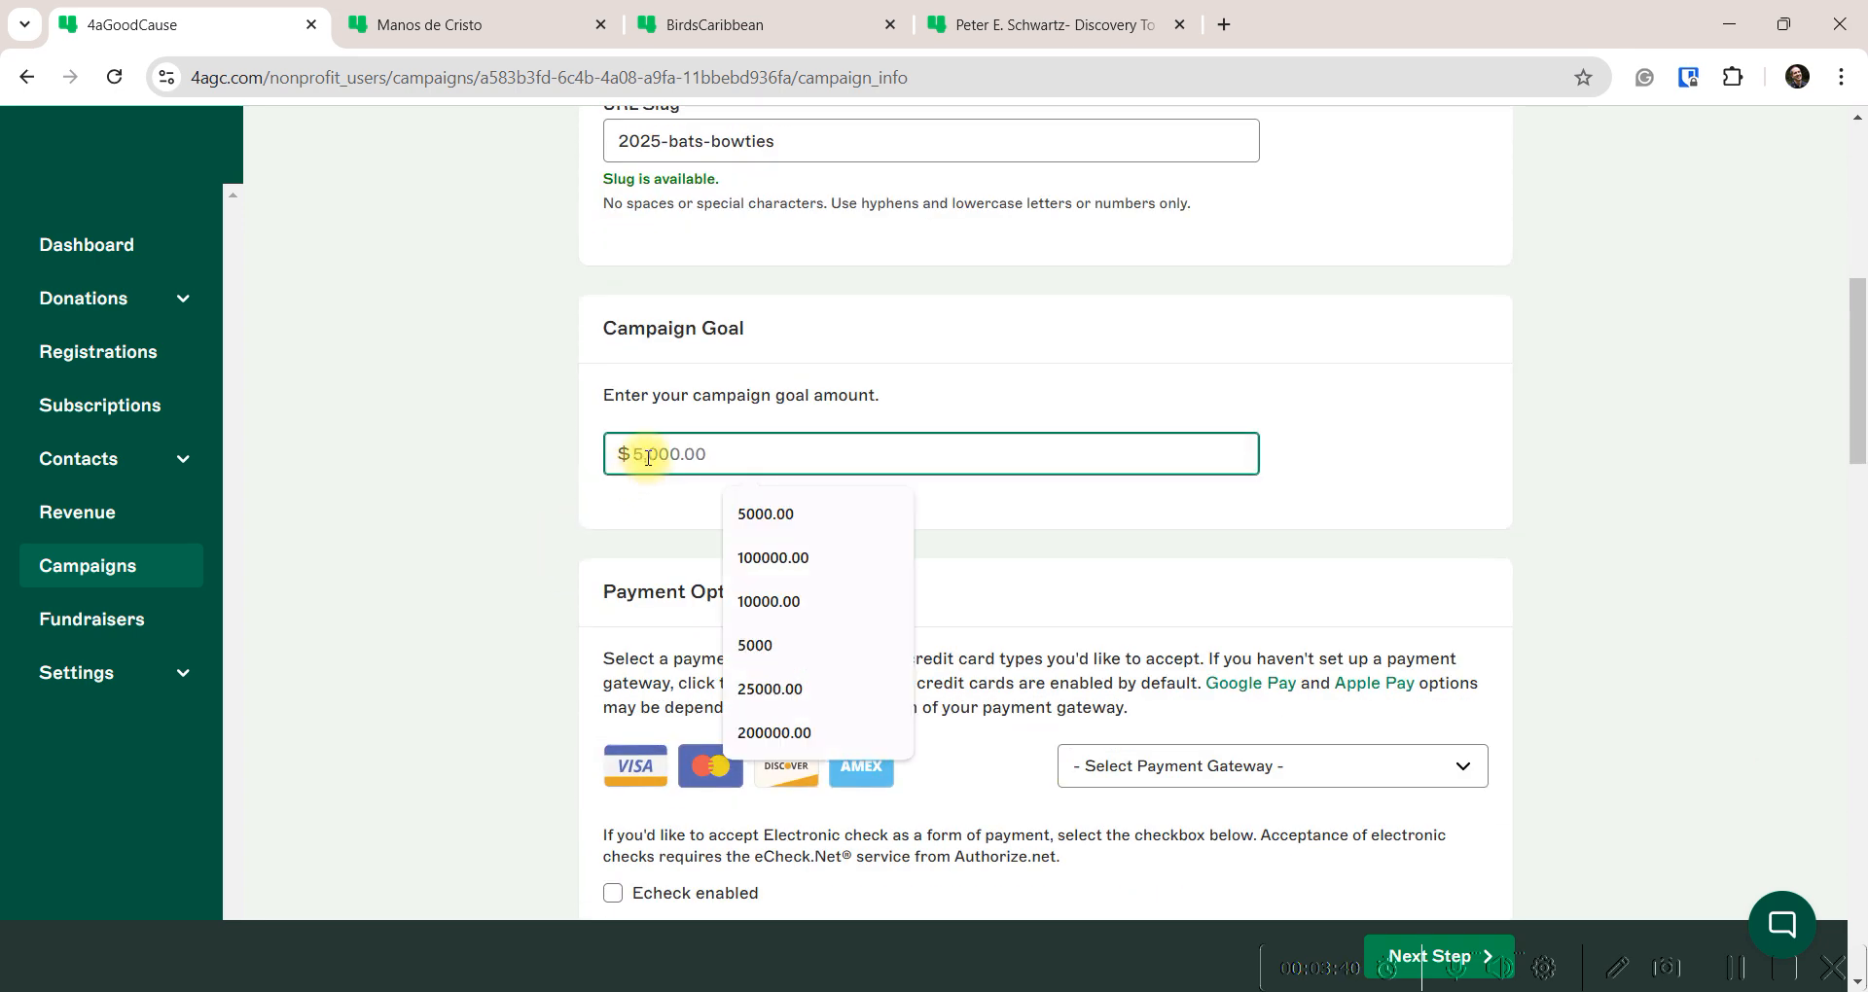
pyautogui.write('25000')
pyautogui.click(575, 526)
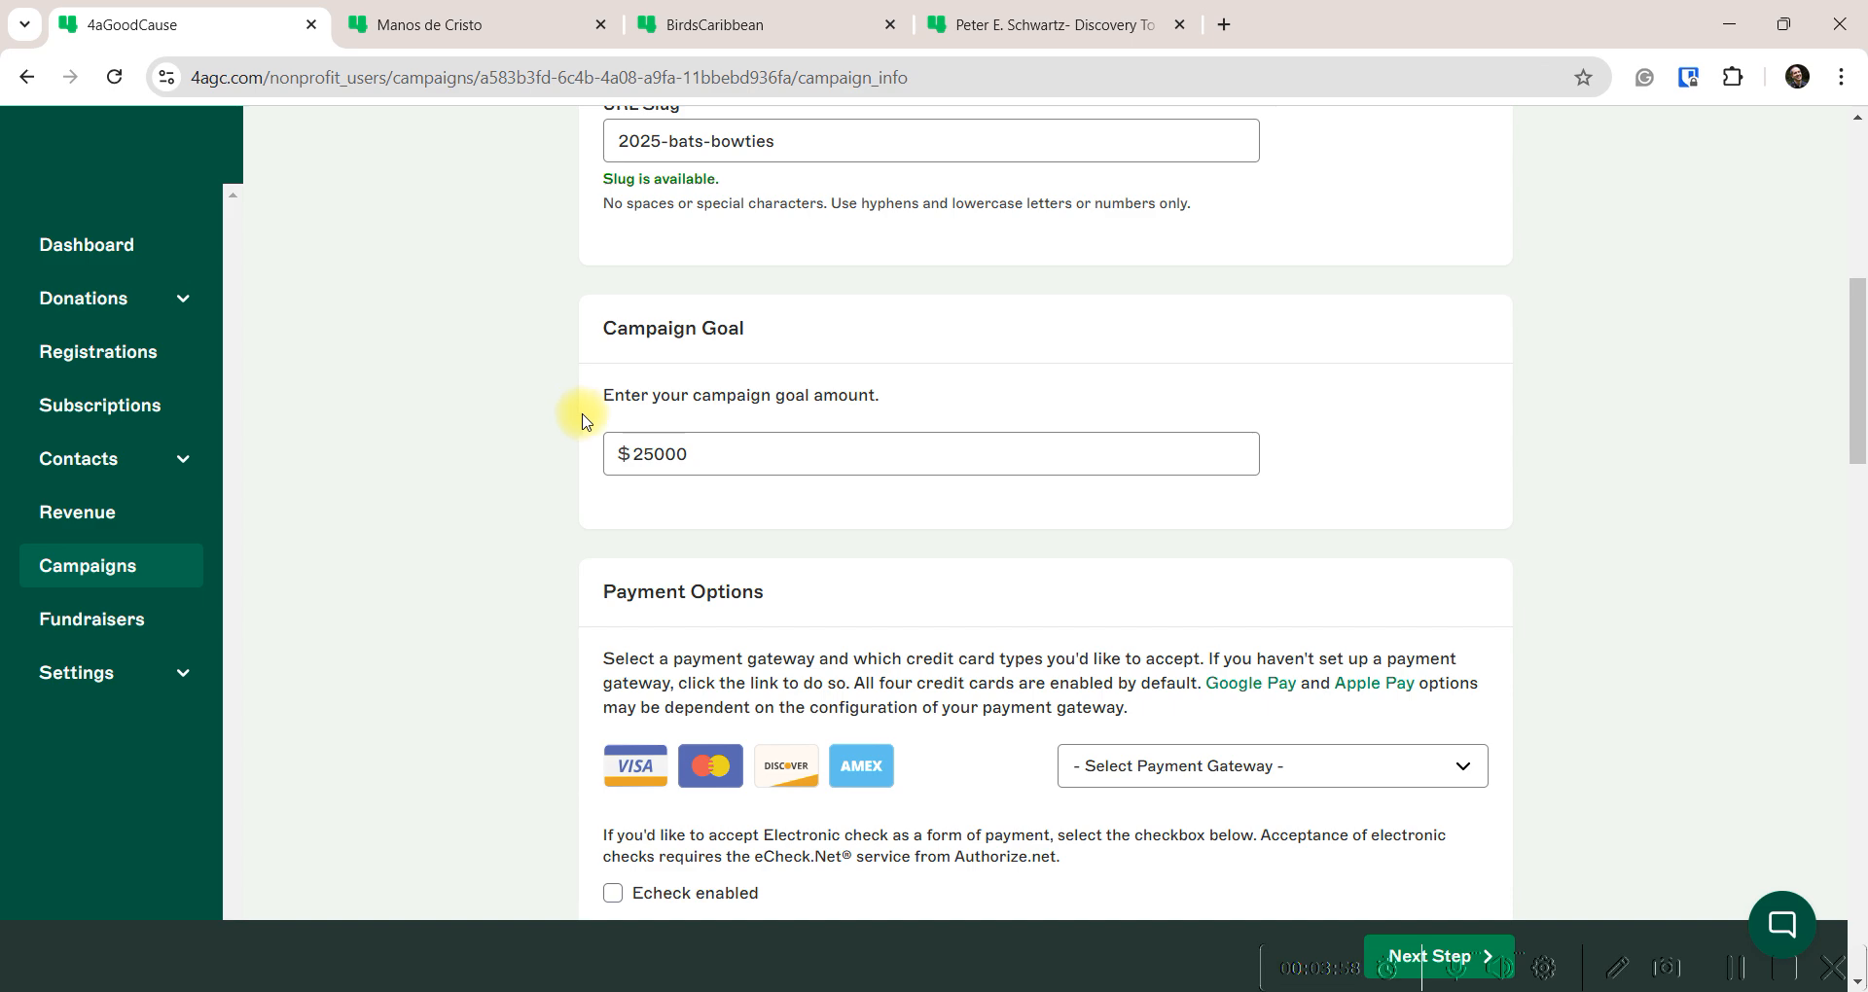
pyautogui.scroll(-4, 581, 418)
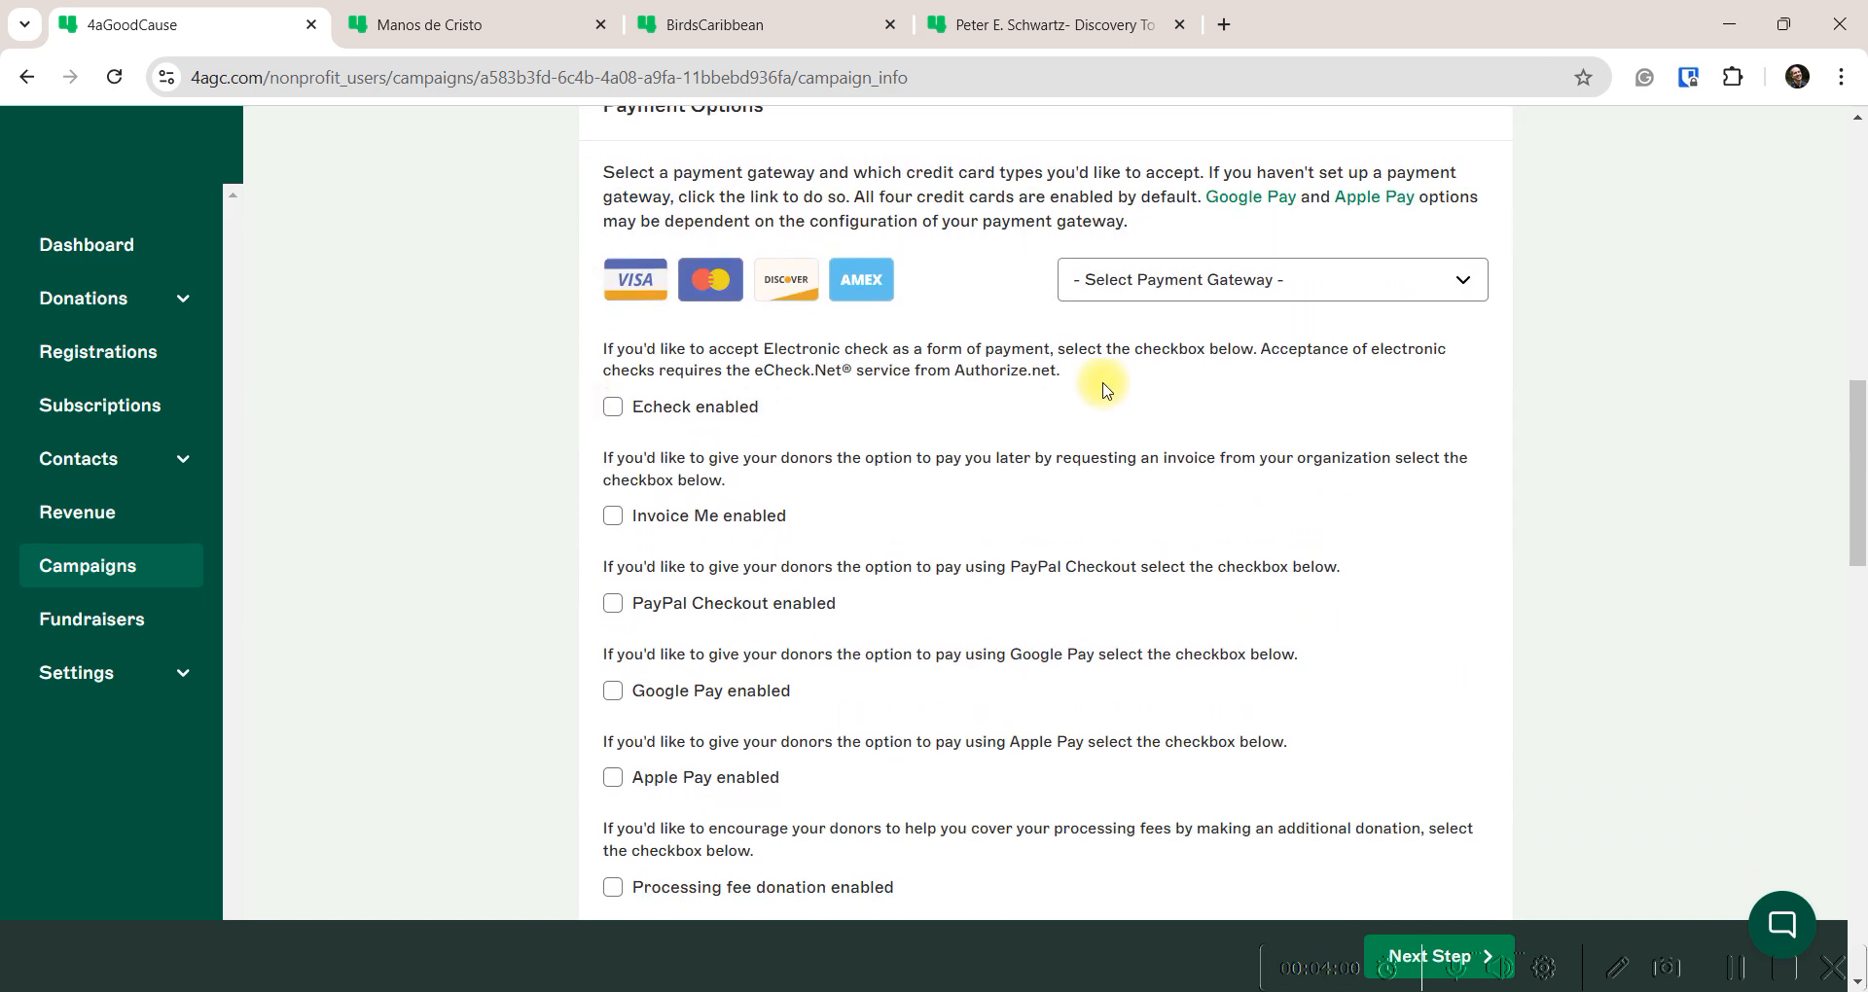
# Choose Authorize.net Payment Gateway as the payment gateway
pyautogui.click(1274, 281)
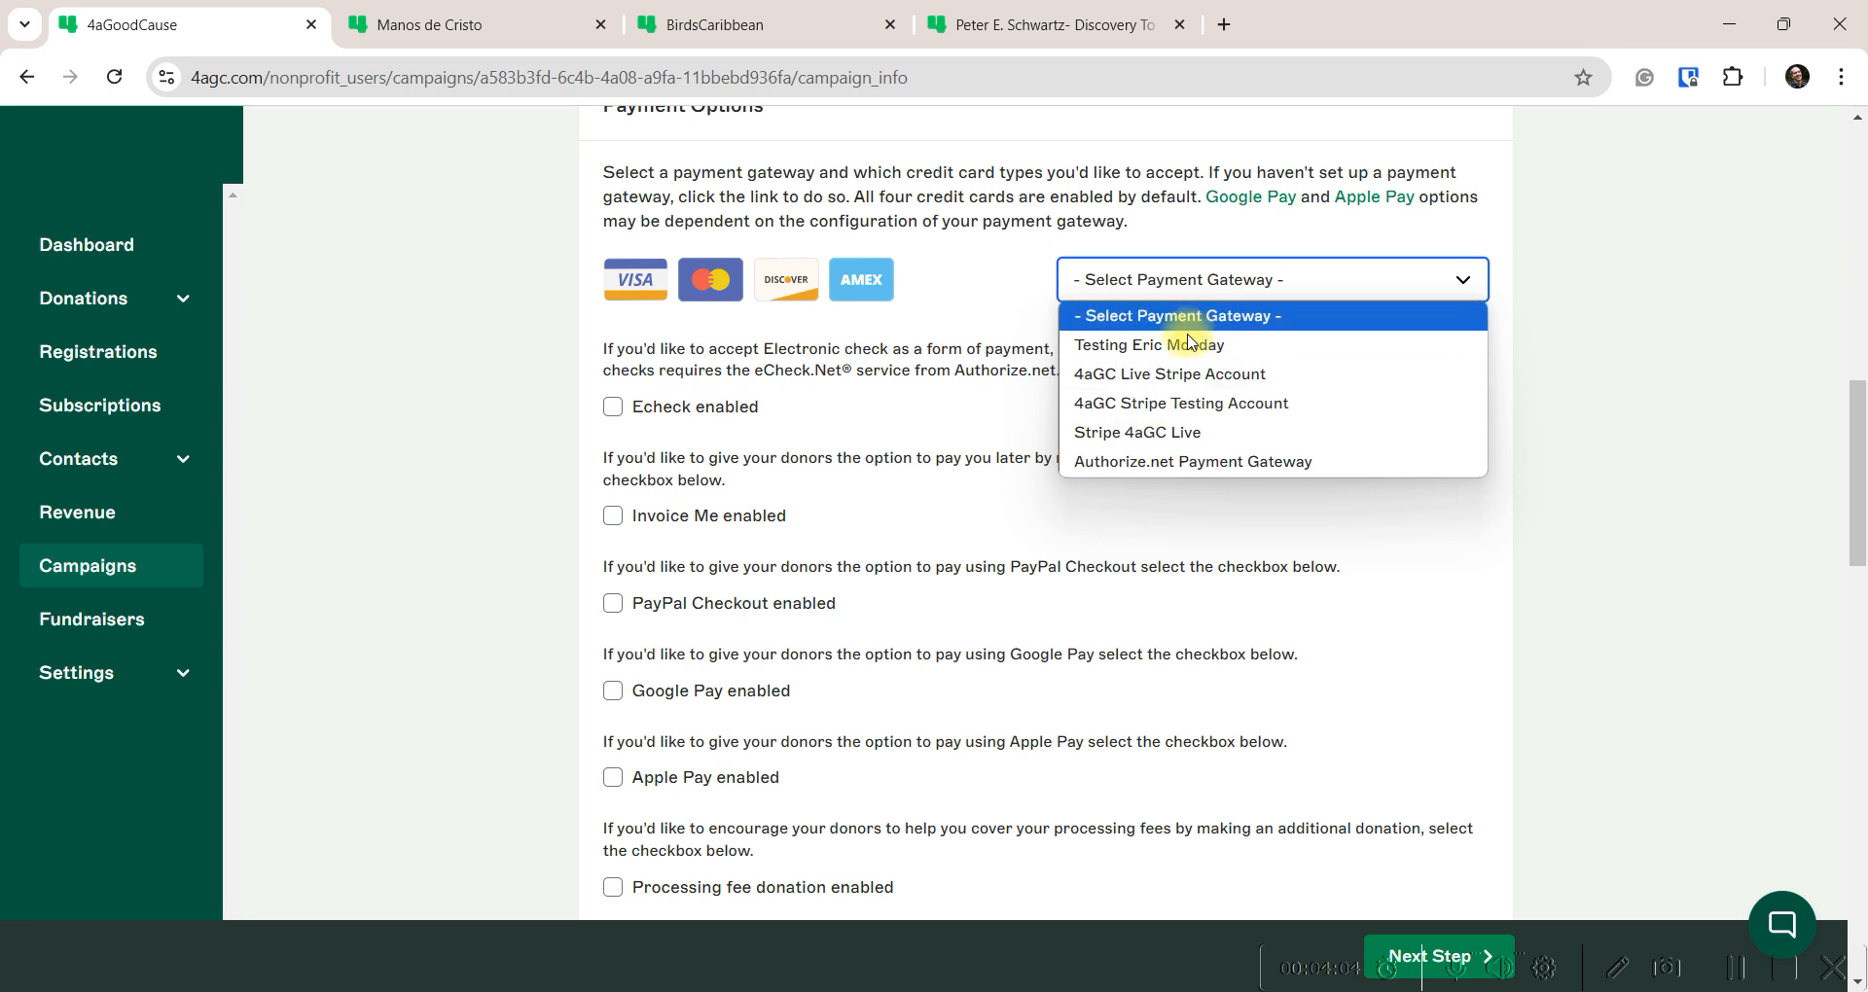
pyautogui.click(1151, 405)
pyautogui.click(1174, 290)
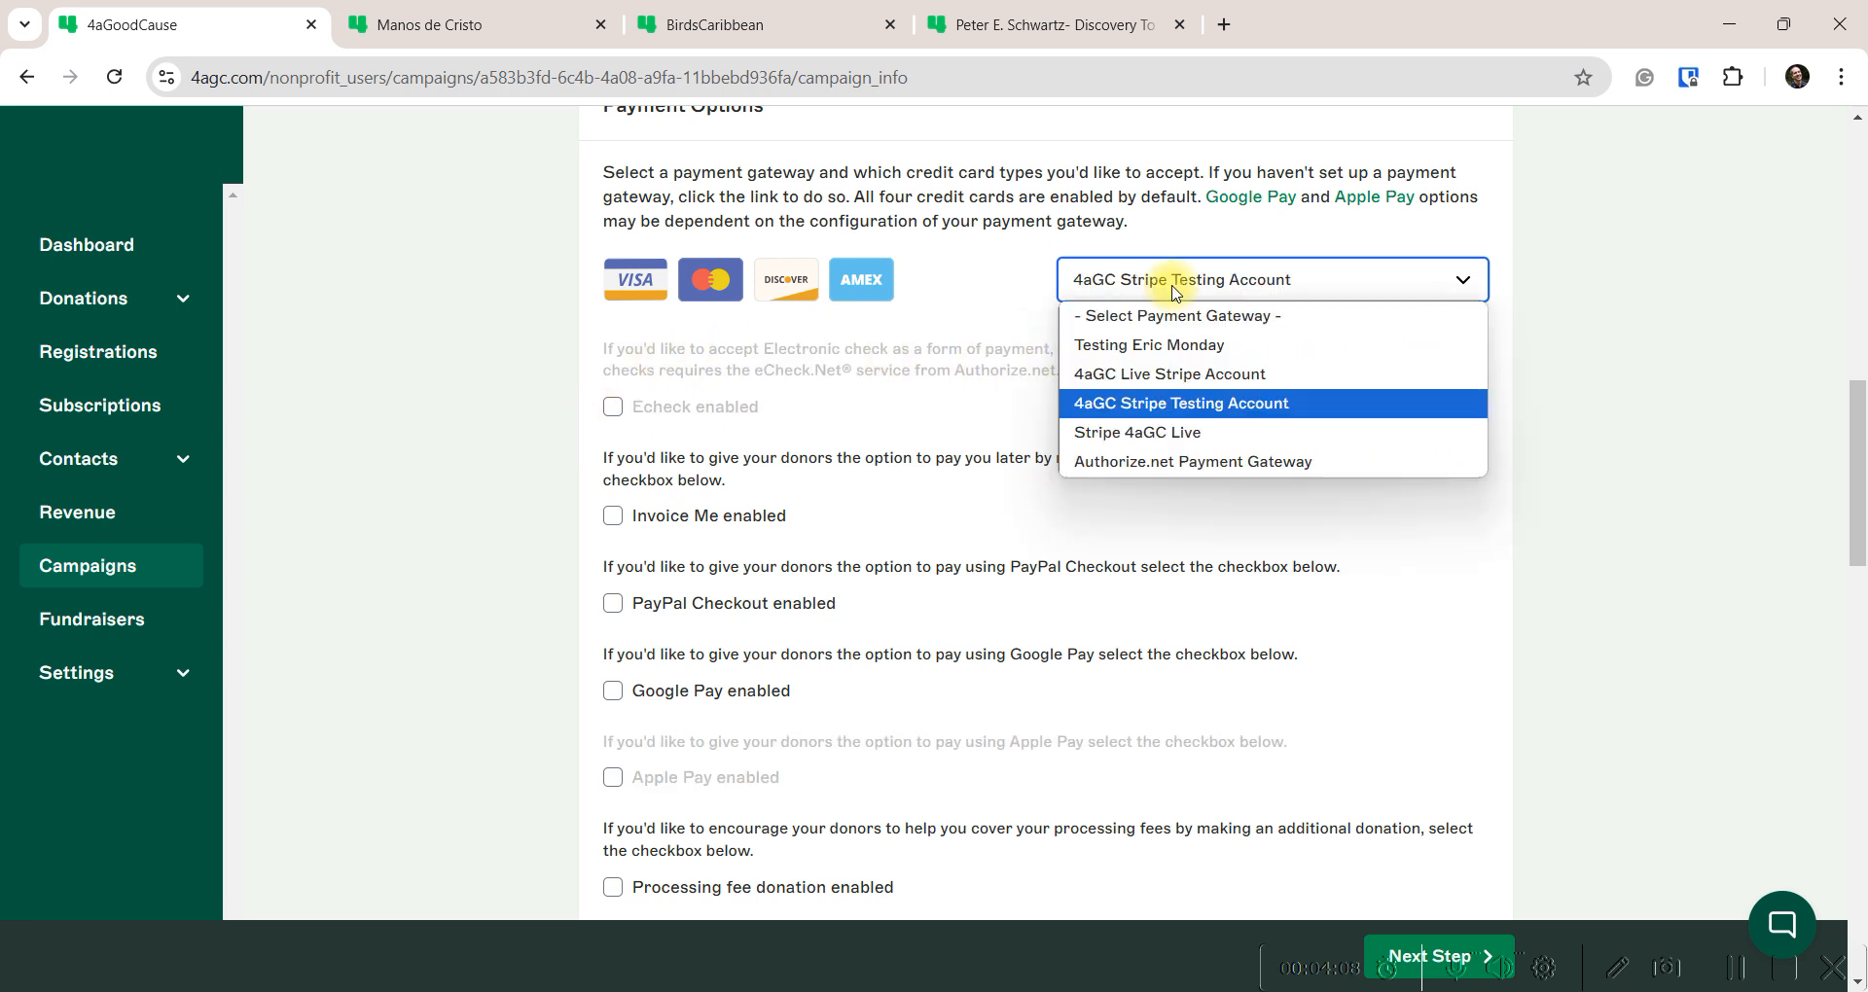
pyautogui.click(1136, 461)
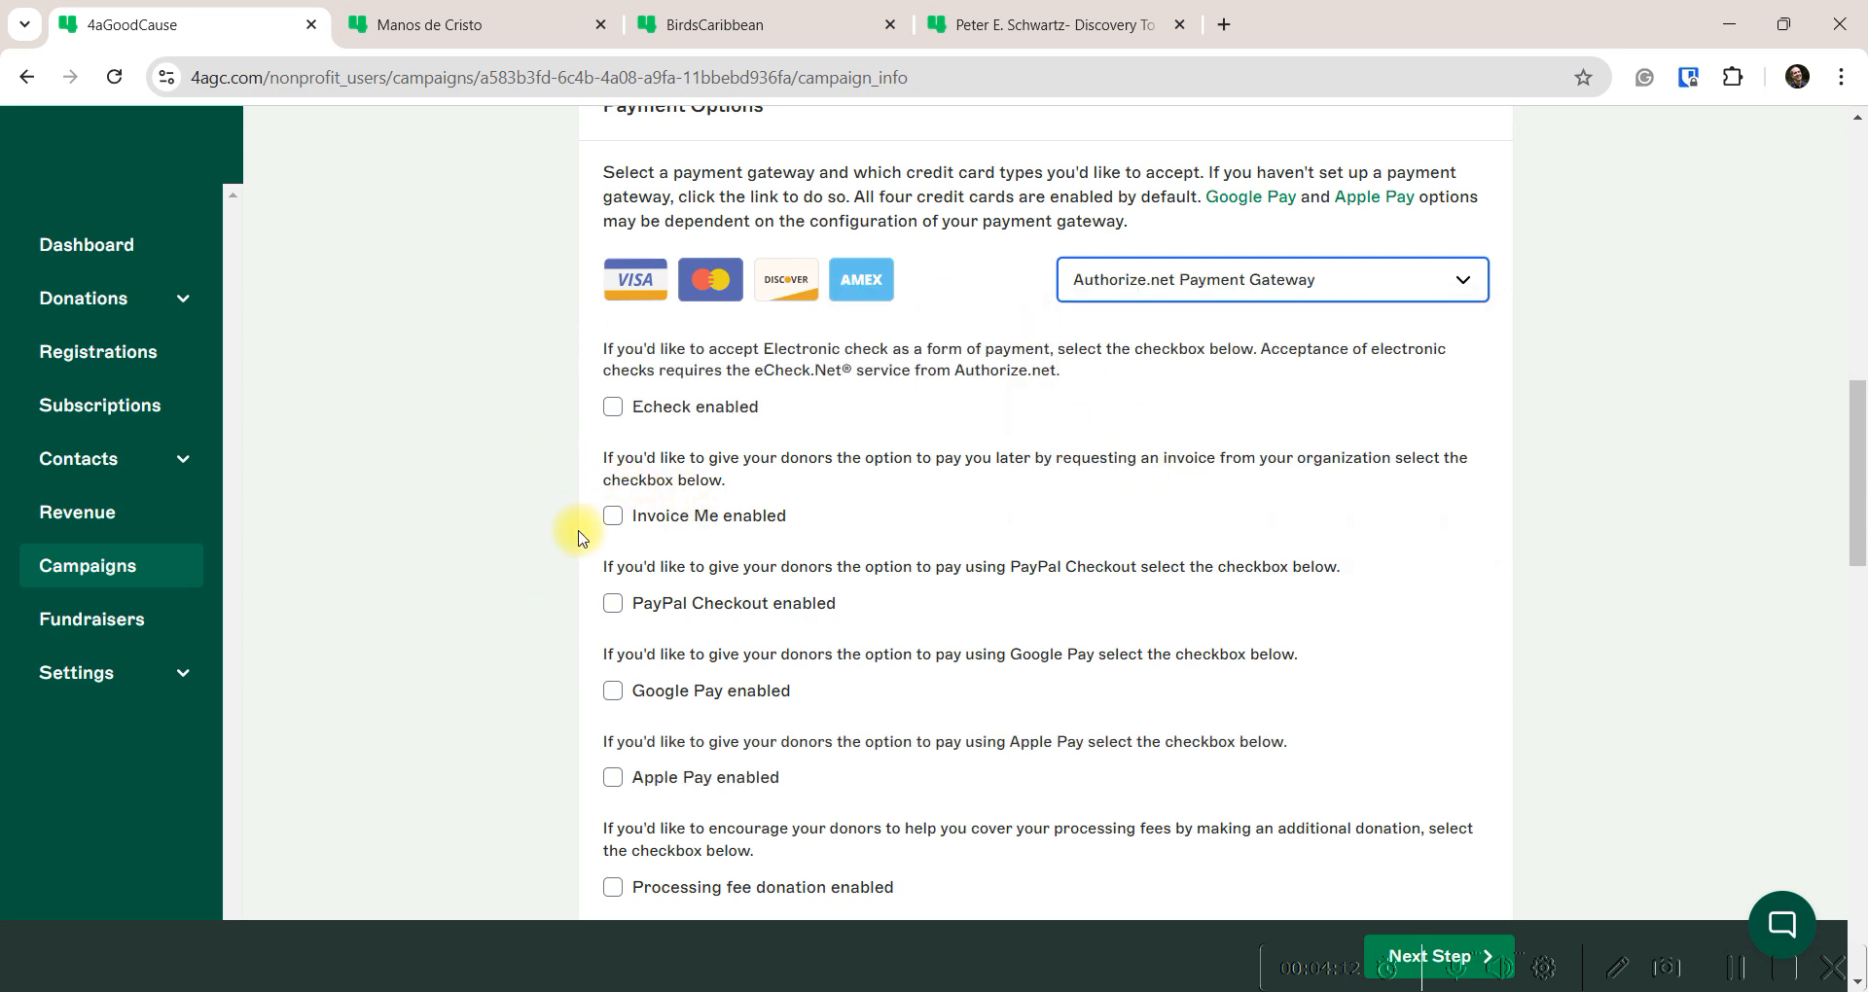
pyautogui.scroll(-1, 578, 538)
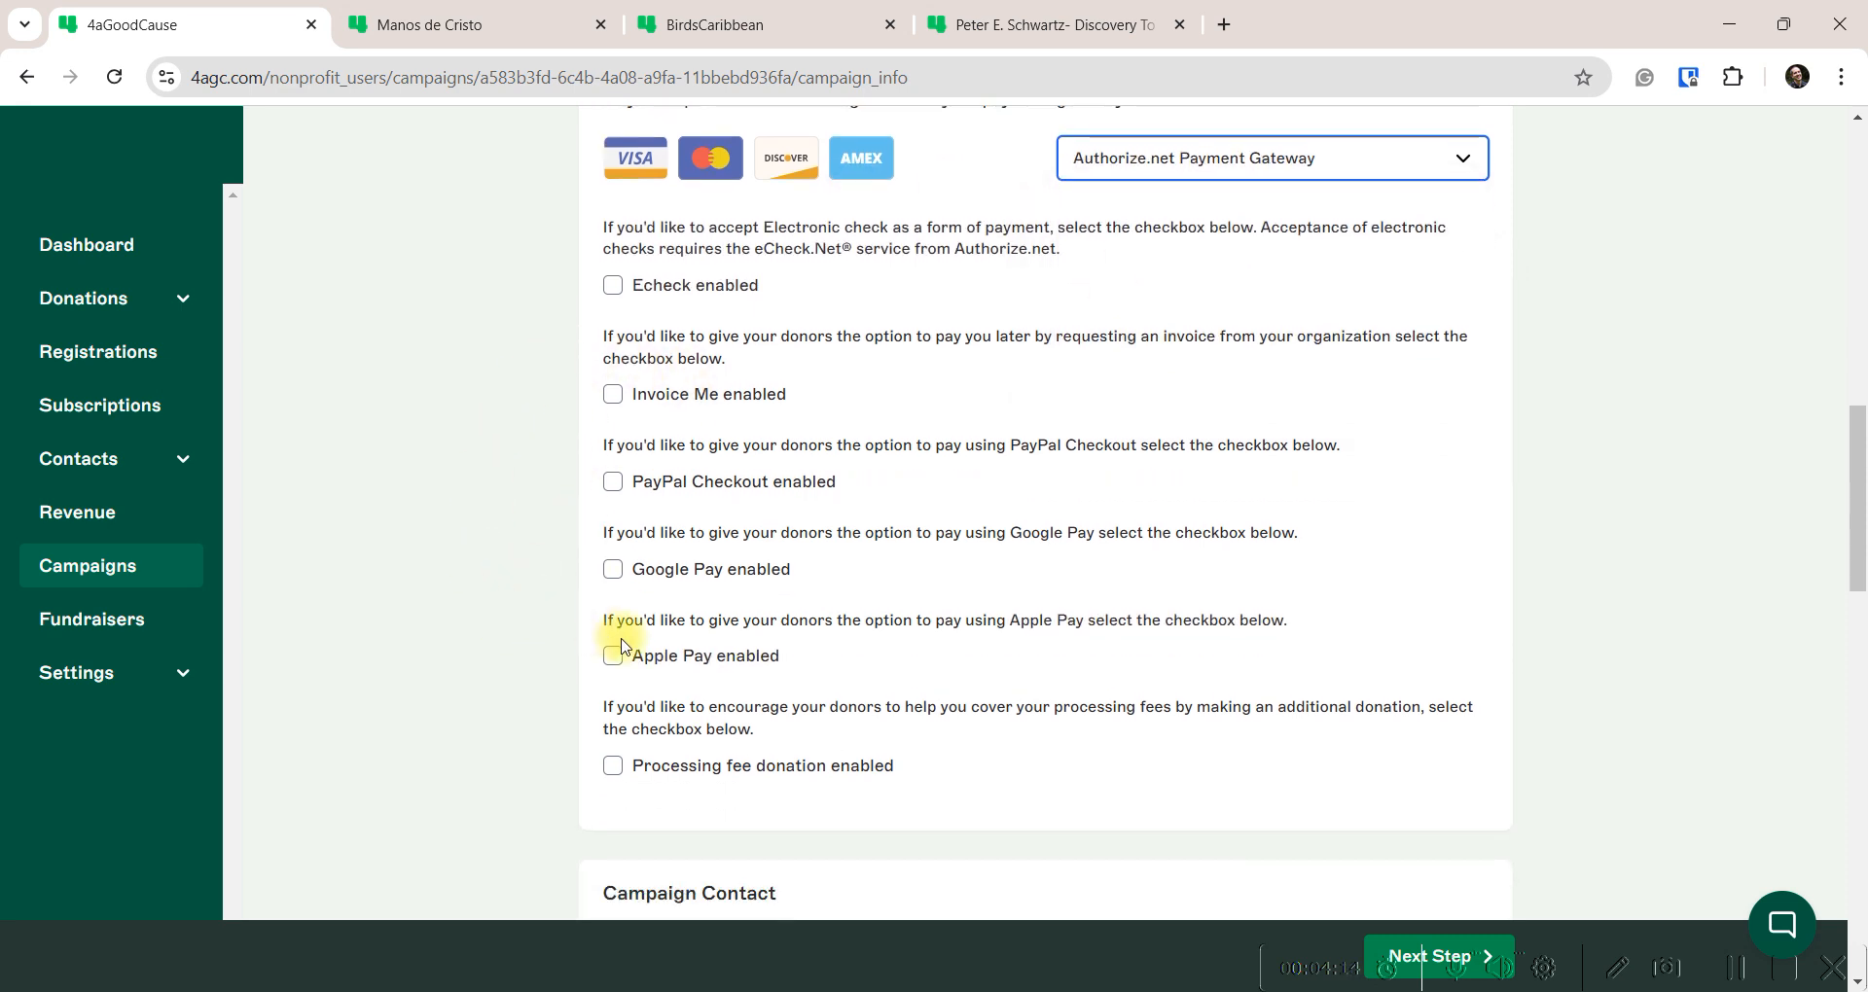
# Enable processing-fee donations, Apple Pay, Google Pay, PayPal Checkout and Echeck
pyautogui.click(613, 767)
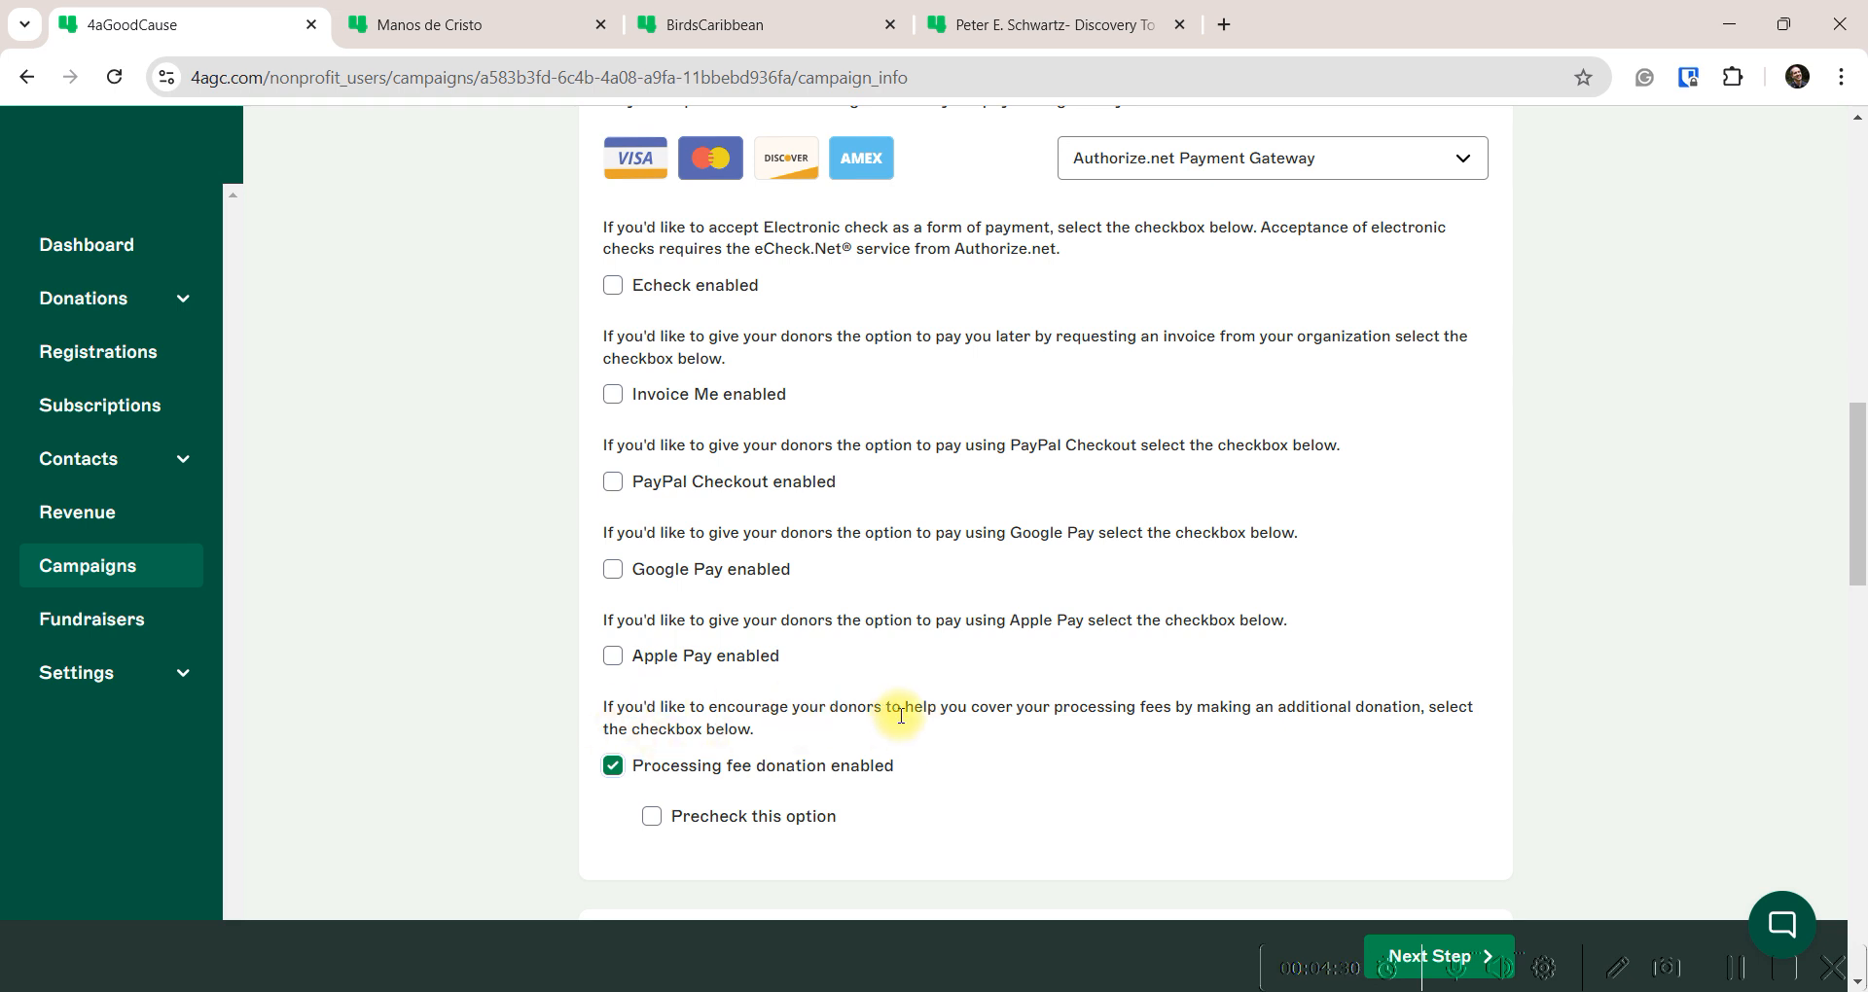
pyautogui.click(611, 659)
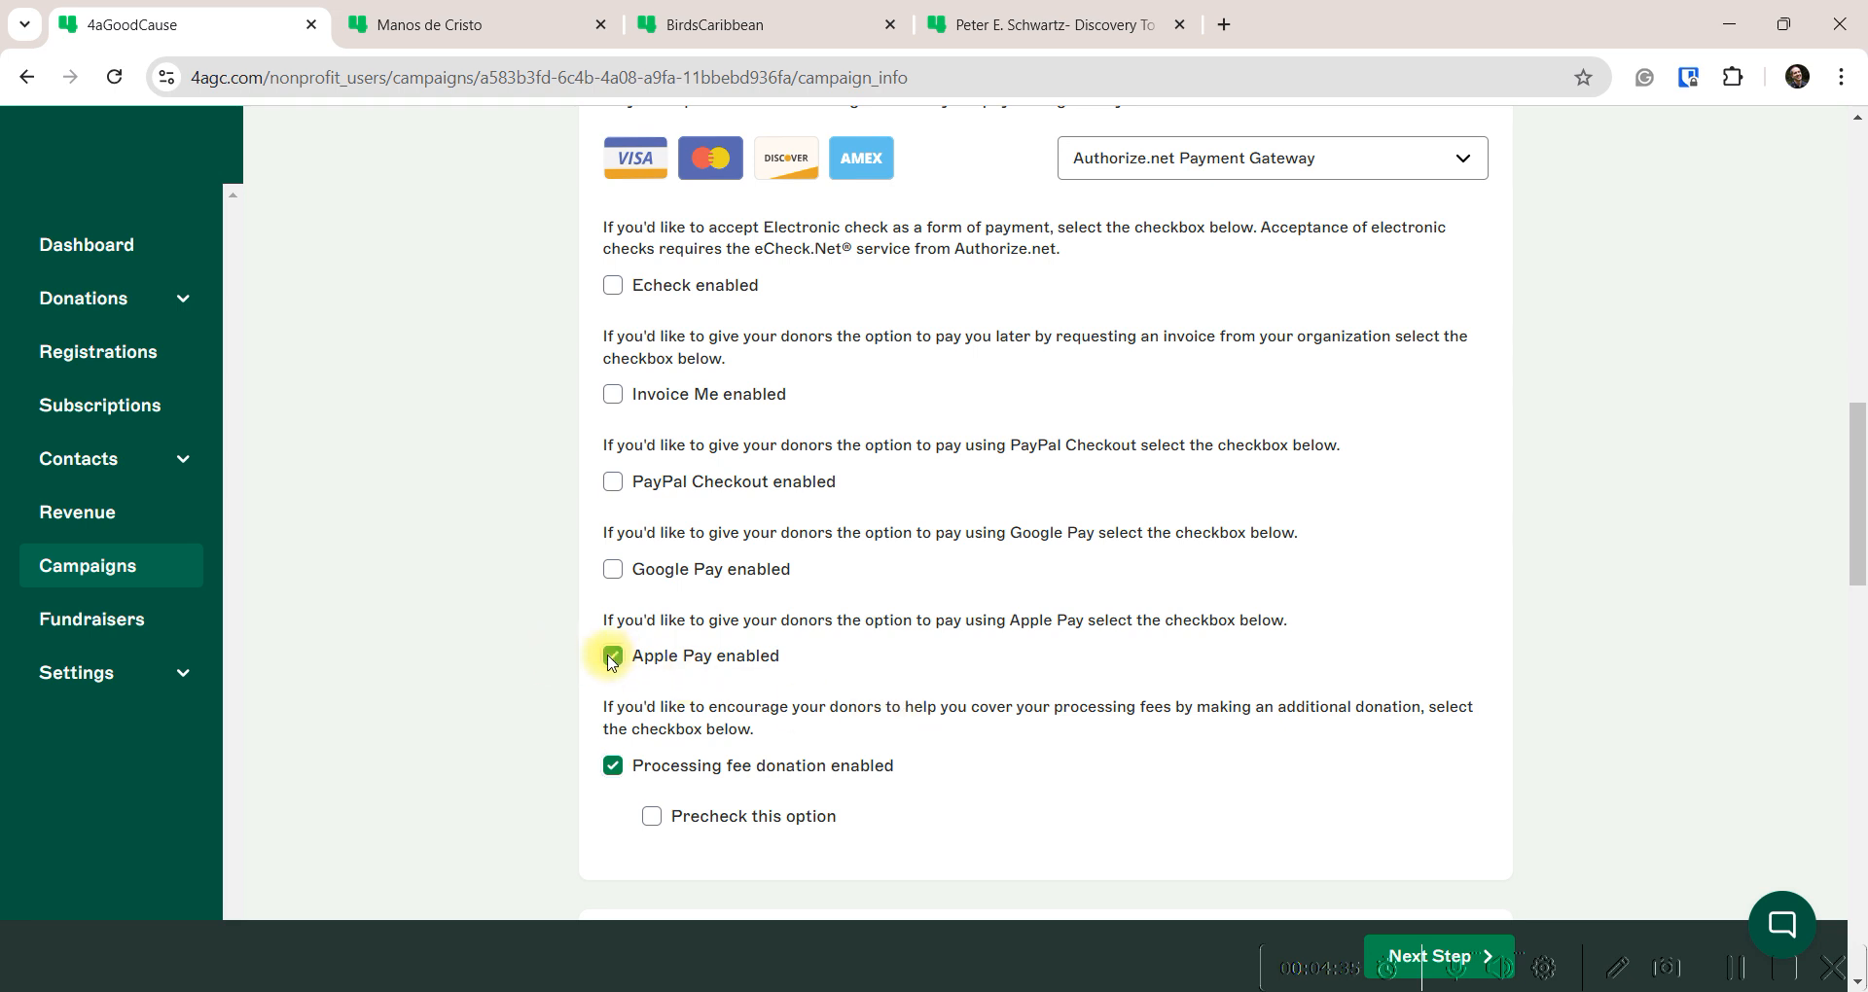
pyautogui.click(611, 571)
pyautogui.click(614, 484)
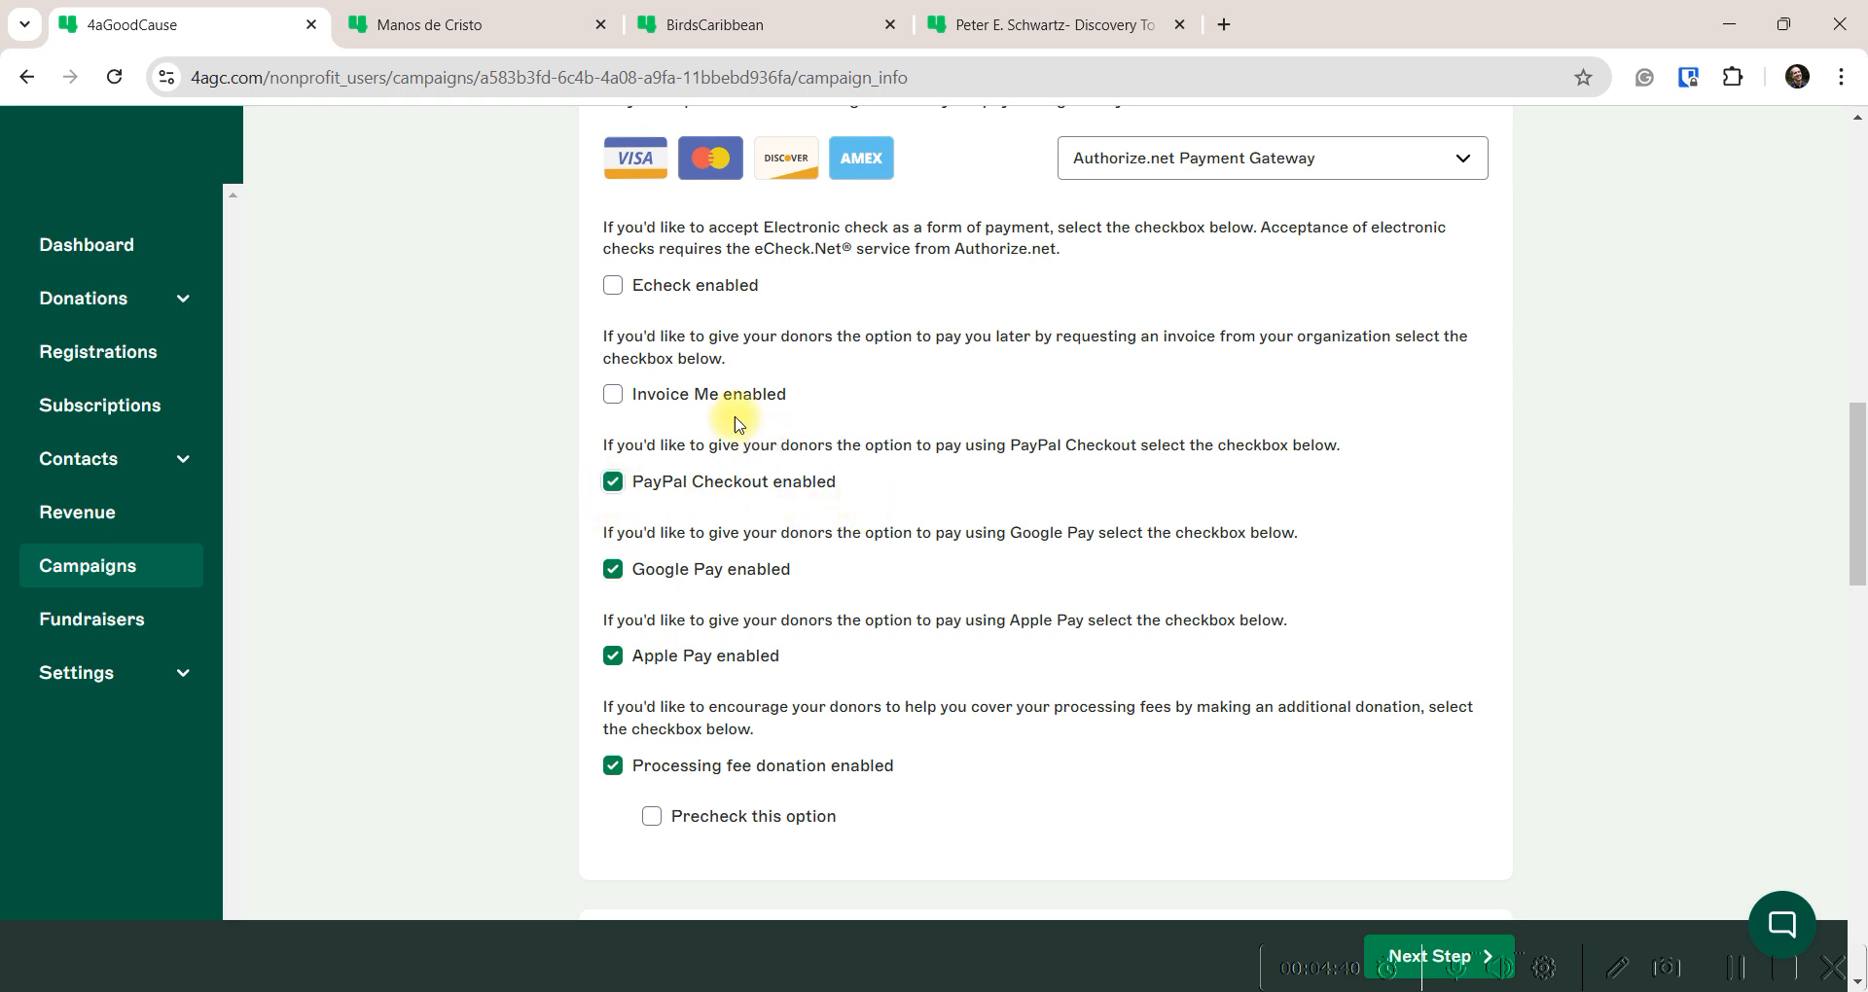
pyautogui.click(613, 285)
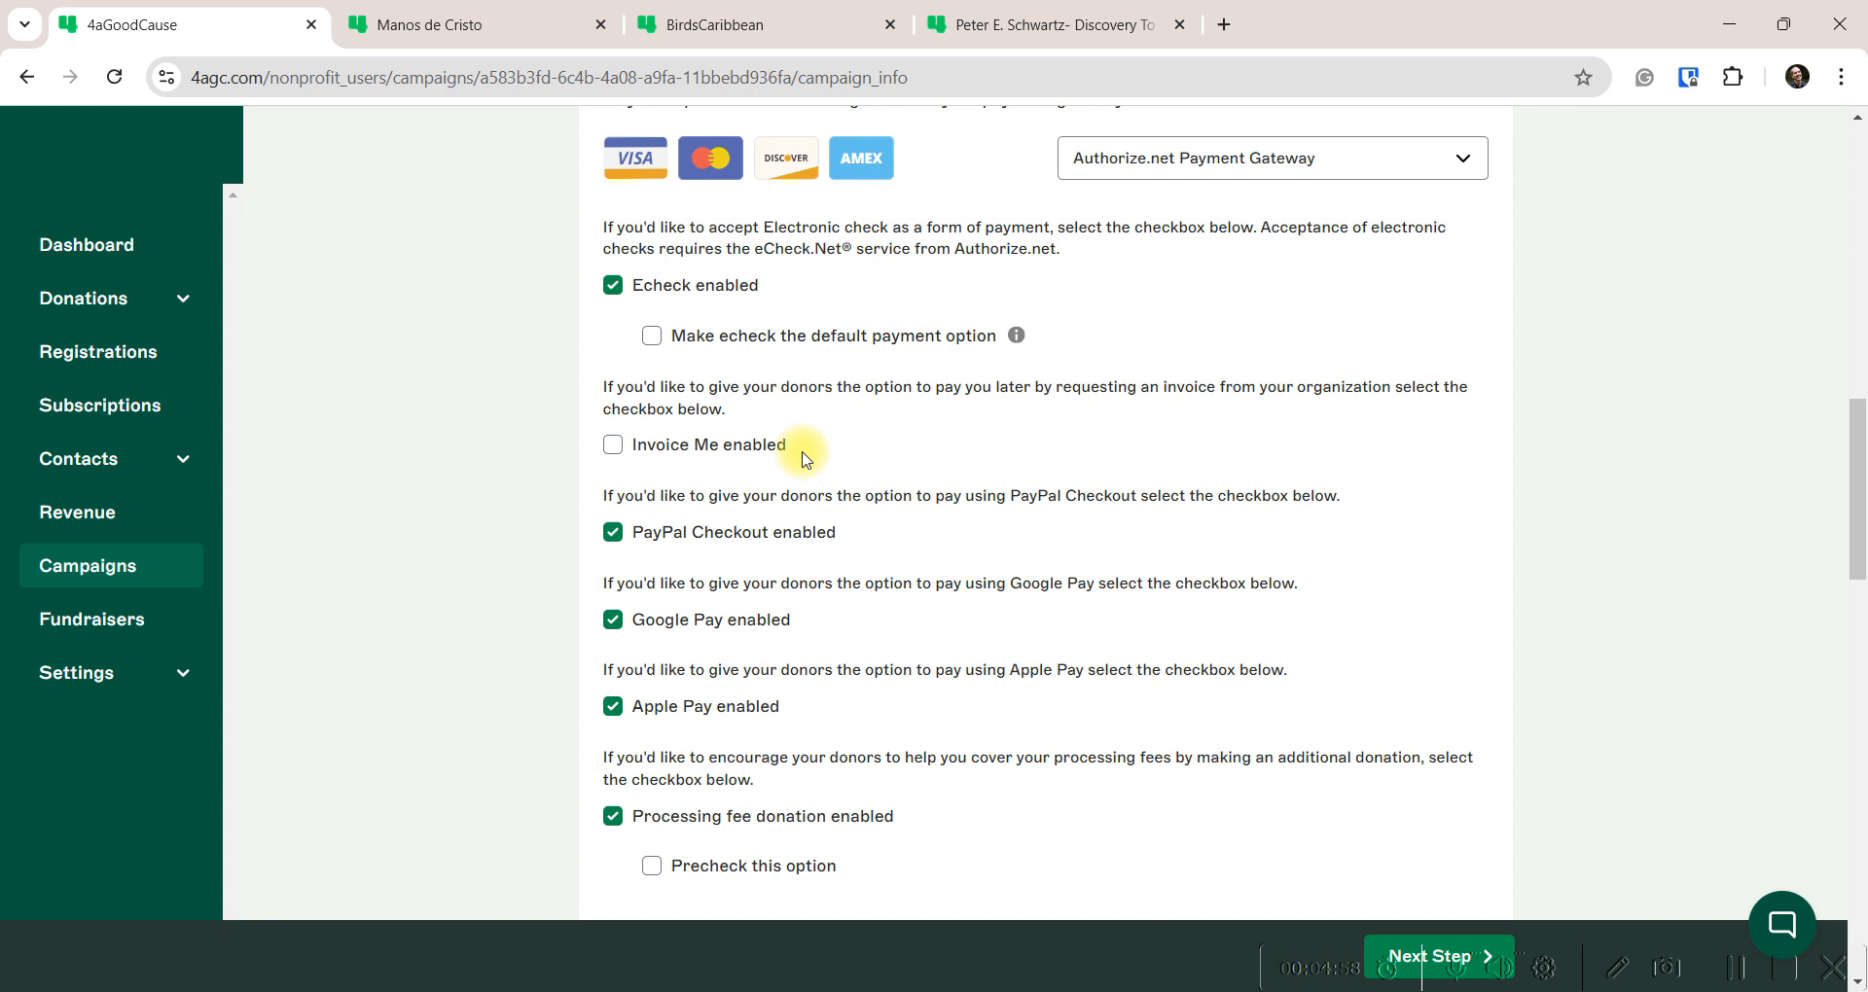
pyautogui.scroll(-5, 834, 469)
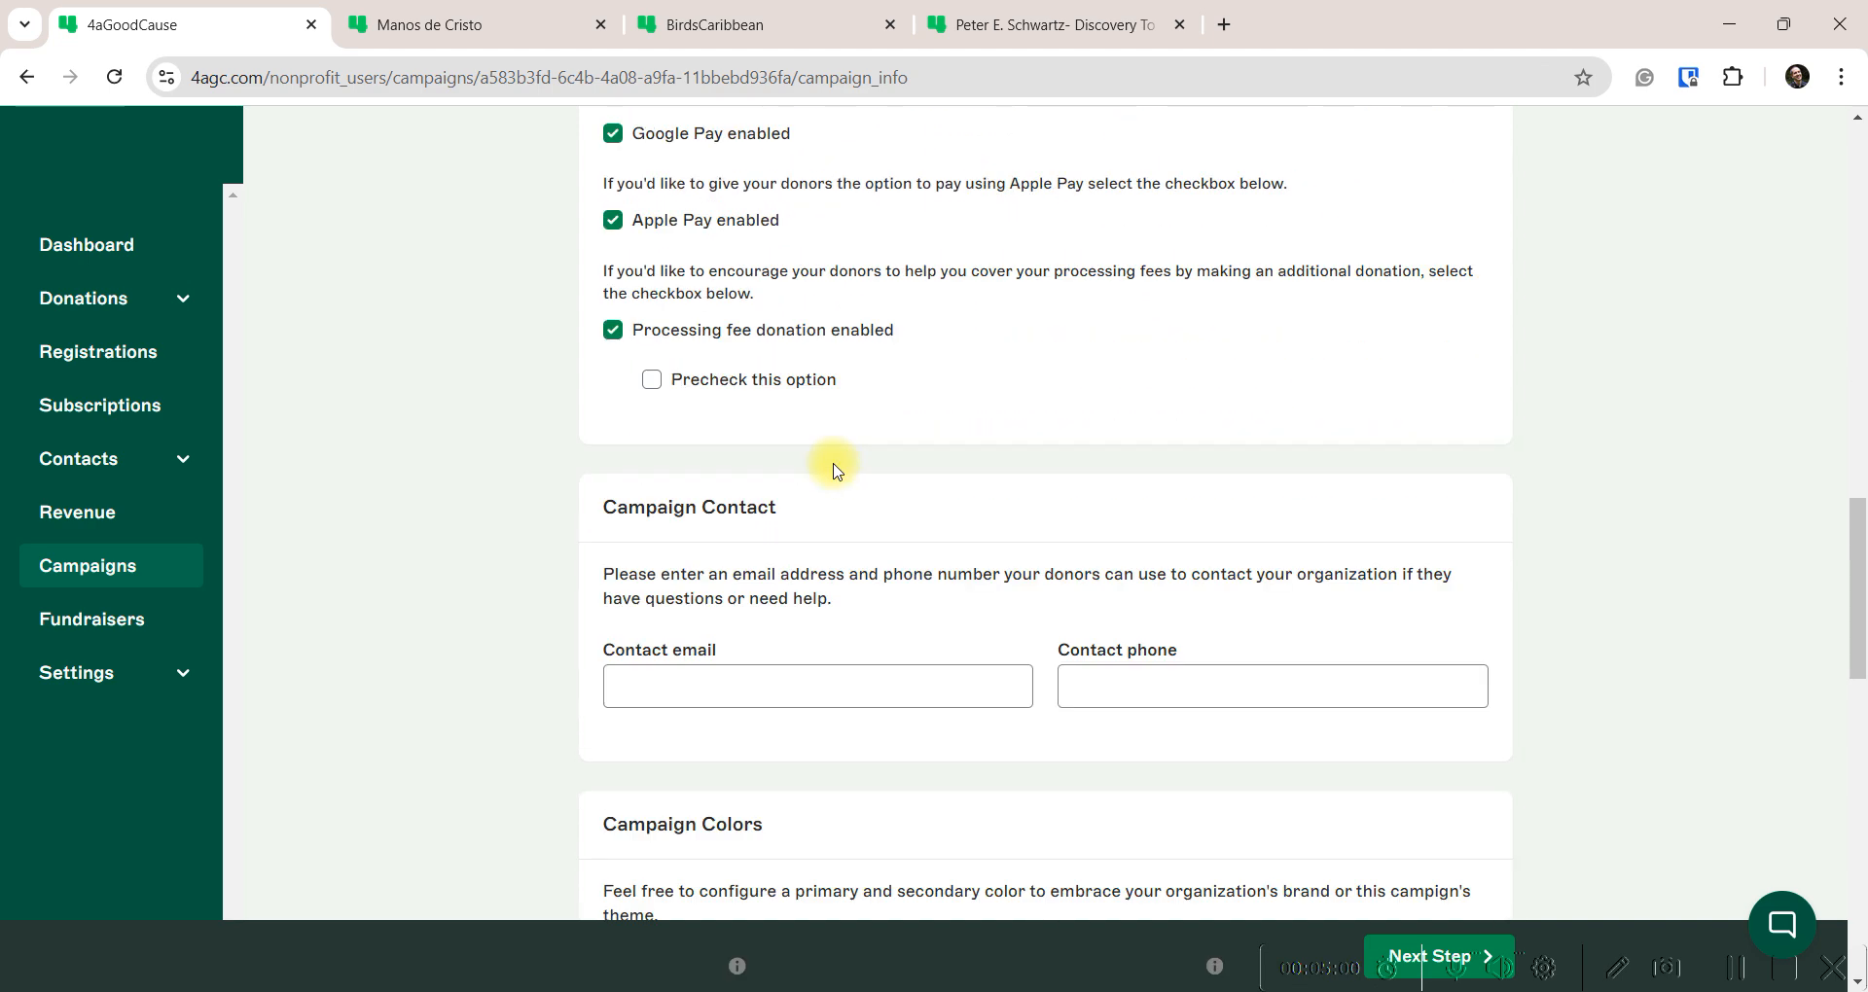
# Fill in the campaign contact e-mail from the saved autofill suggestion
pyautogui.scroll(-3, 834, 469)
pyautogui.click(798, 456)
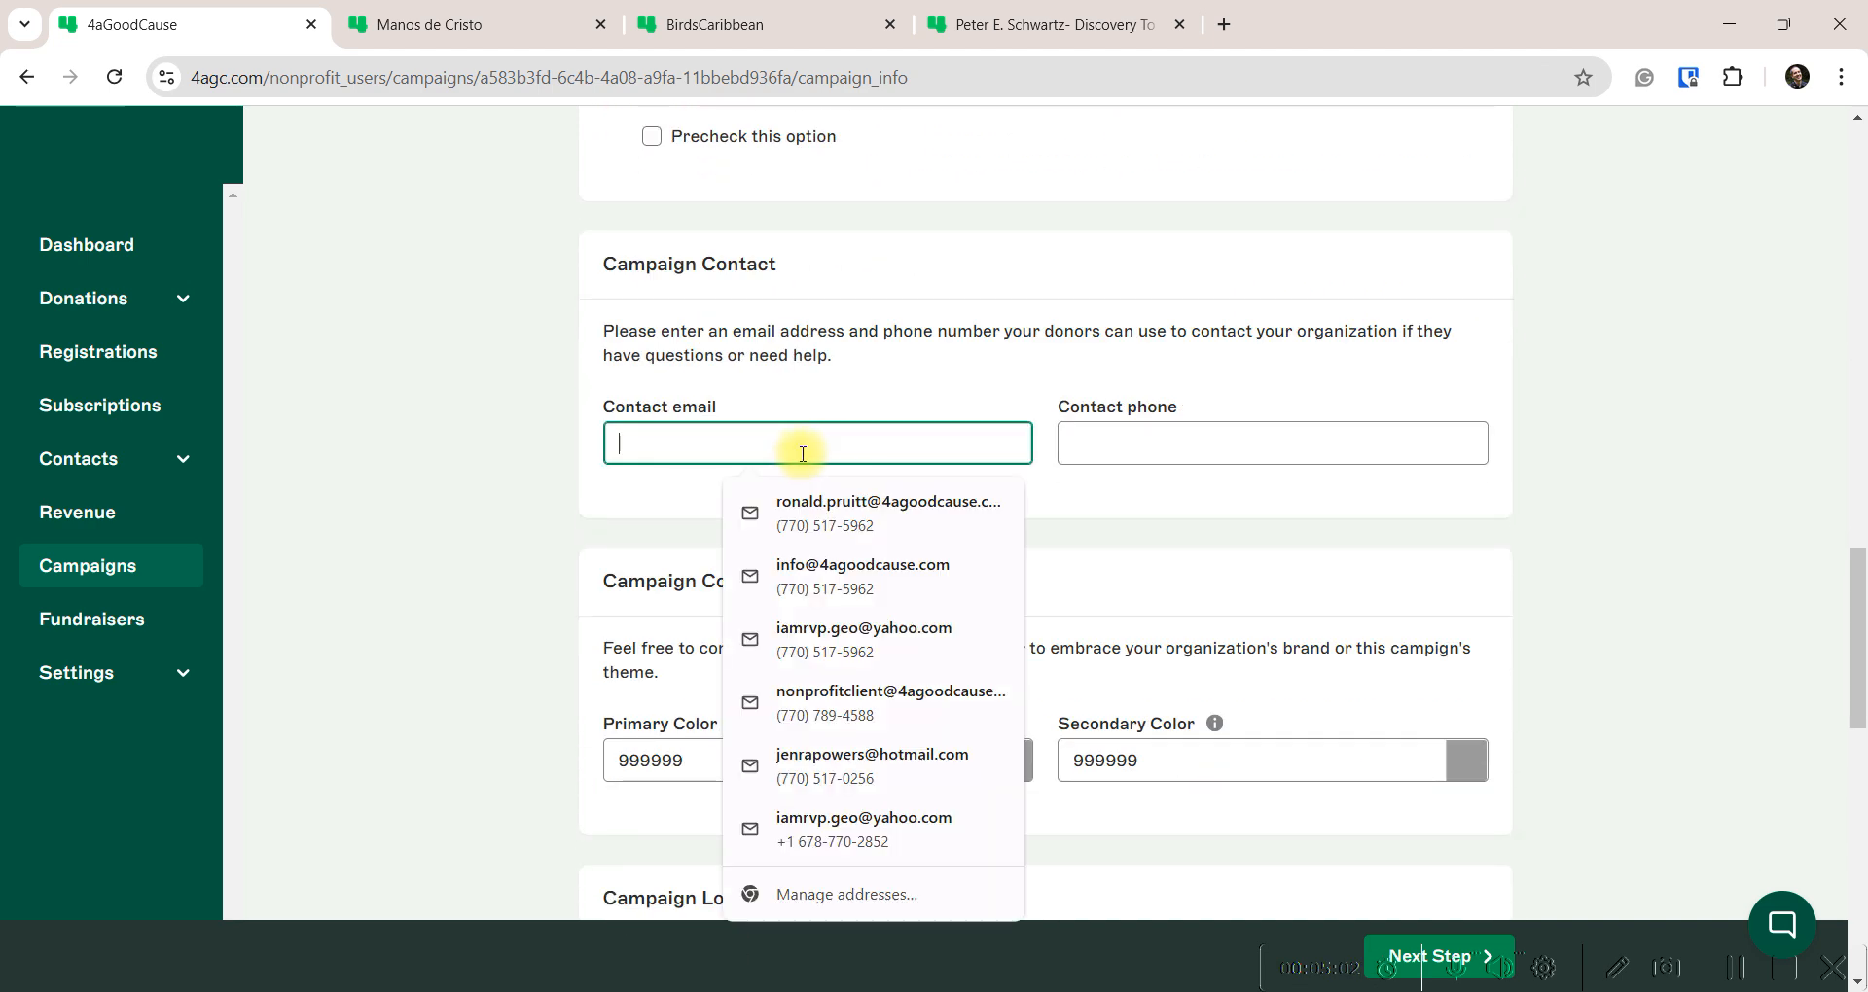
pyautogui.write('alfred')
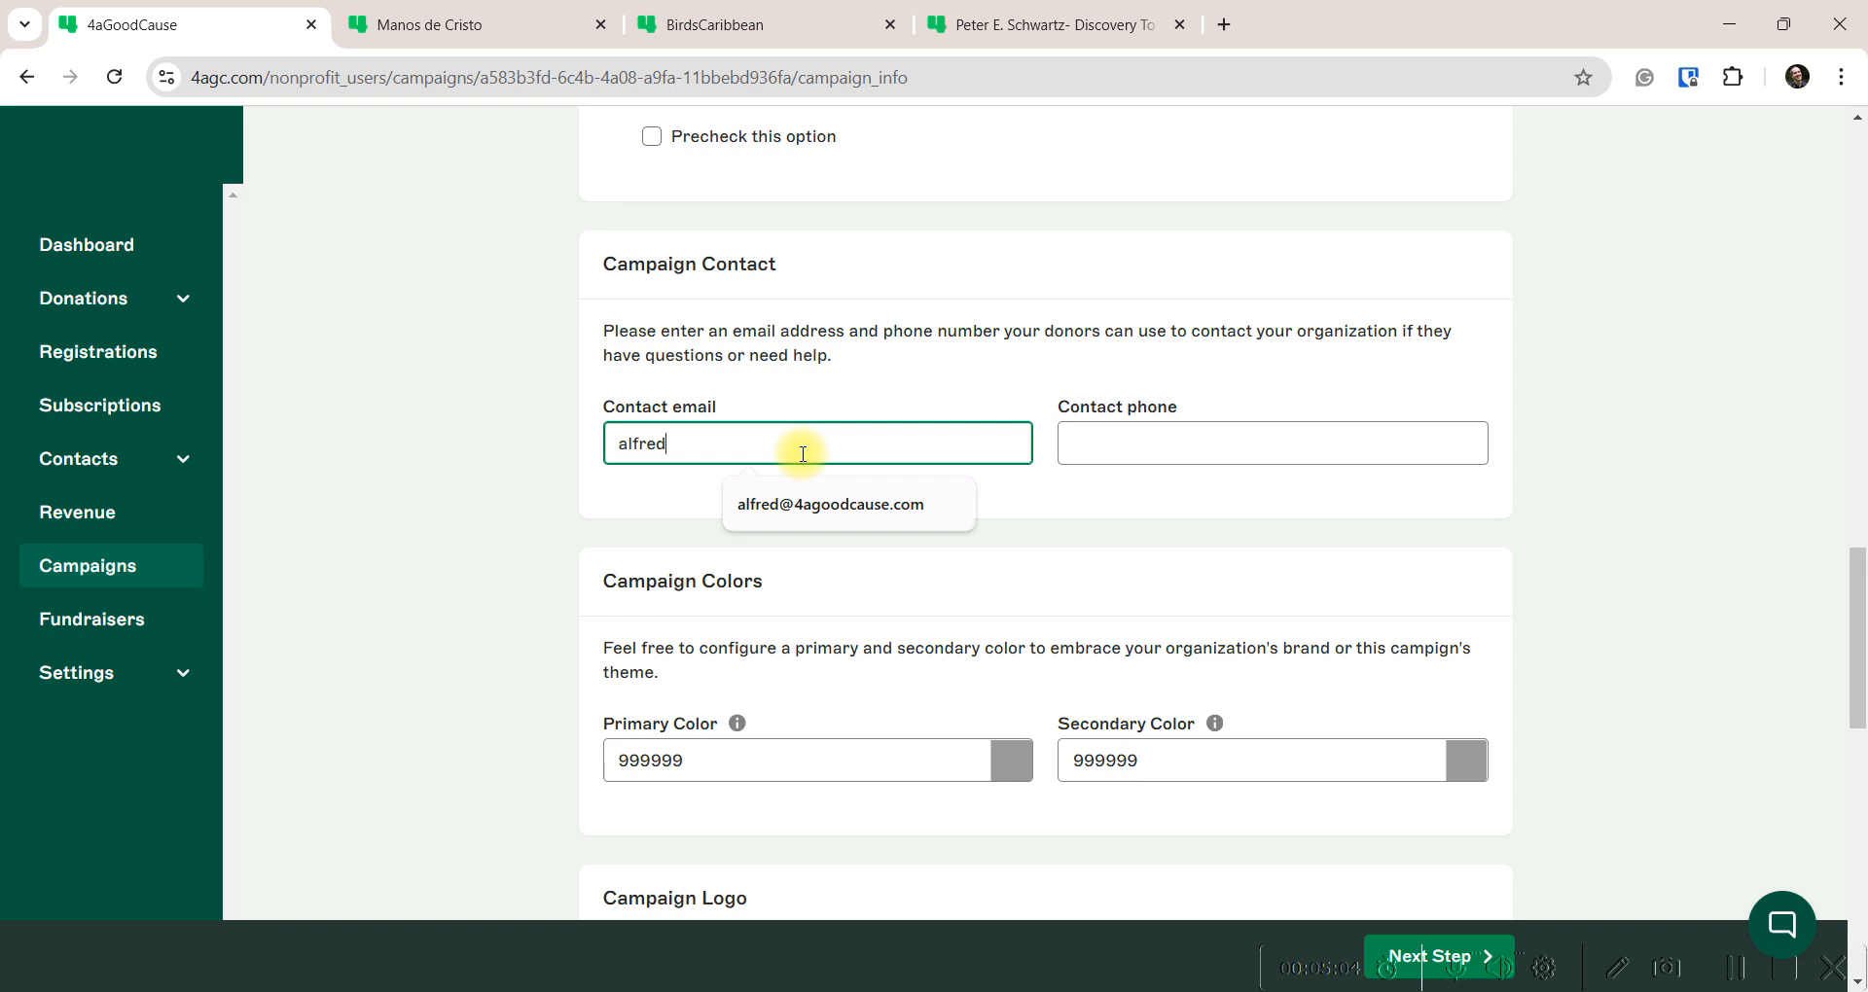
pyautogui.click(830, 506)
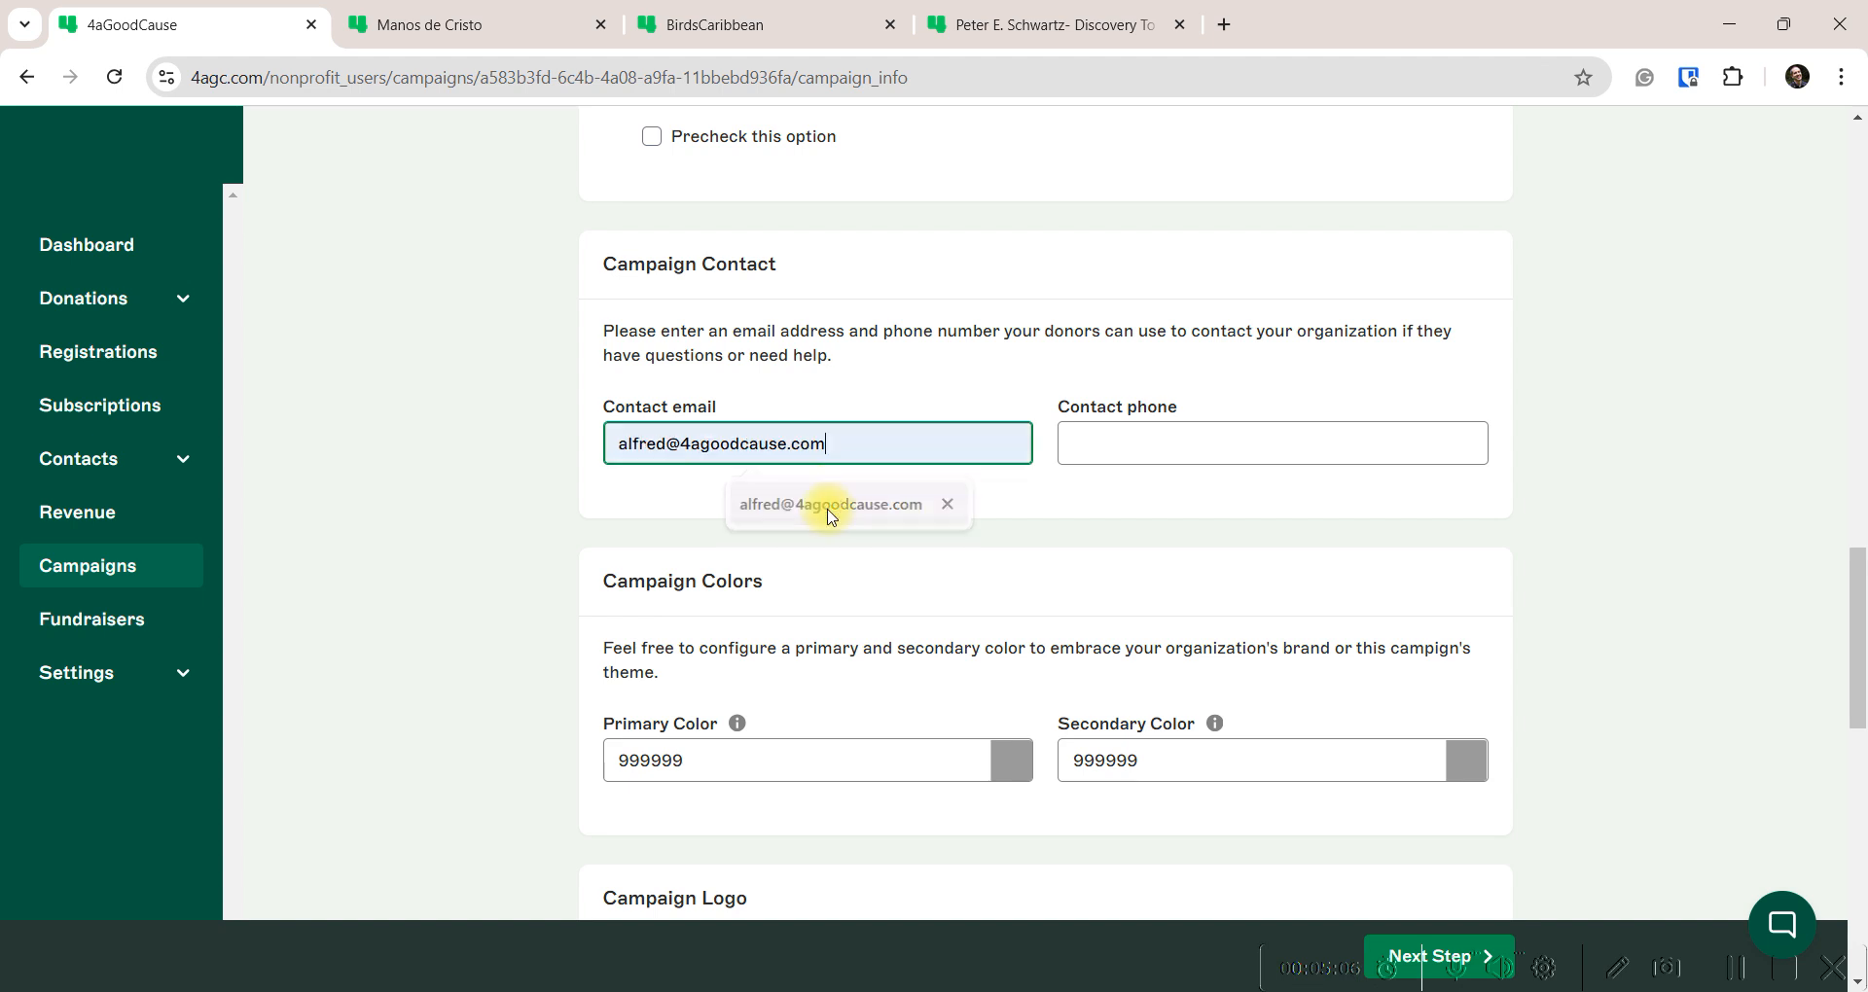
# Fill in the contact phone from its suggestion and bring up the Campaigns link's context menu
pyautogui.click(1125, 443)
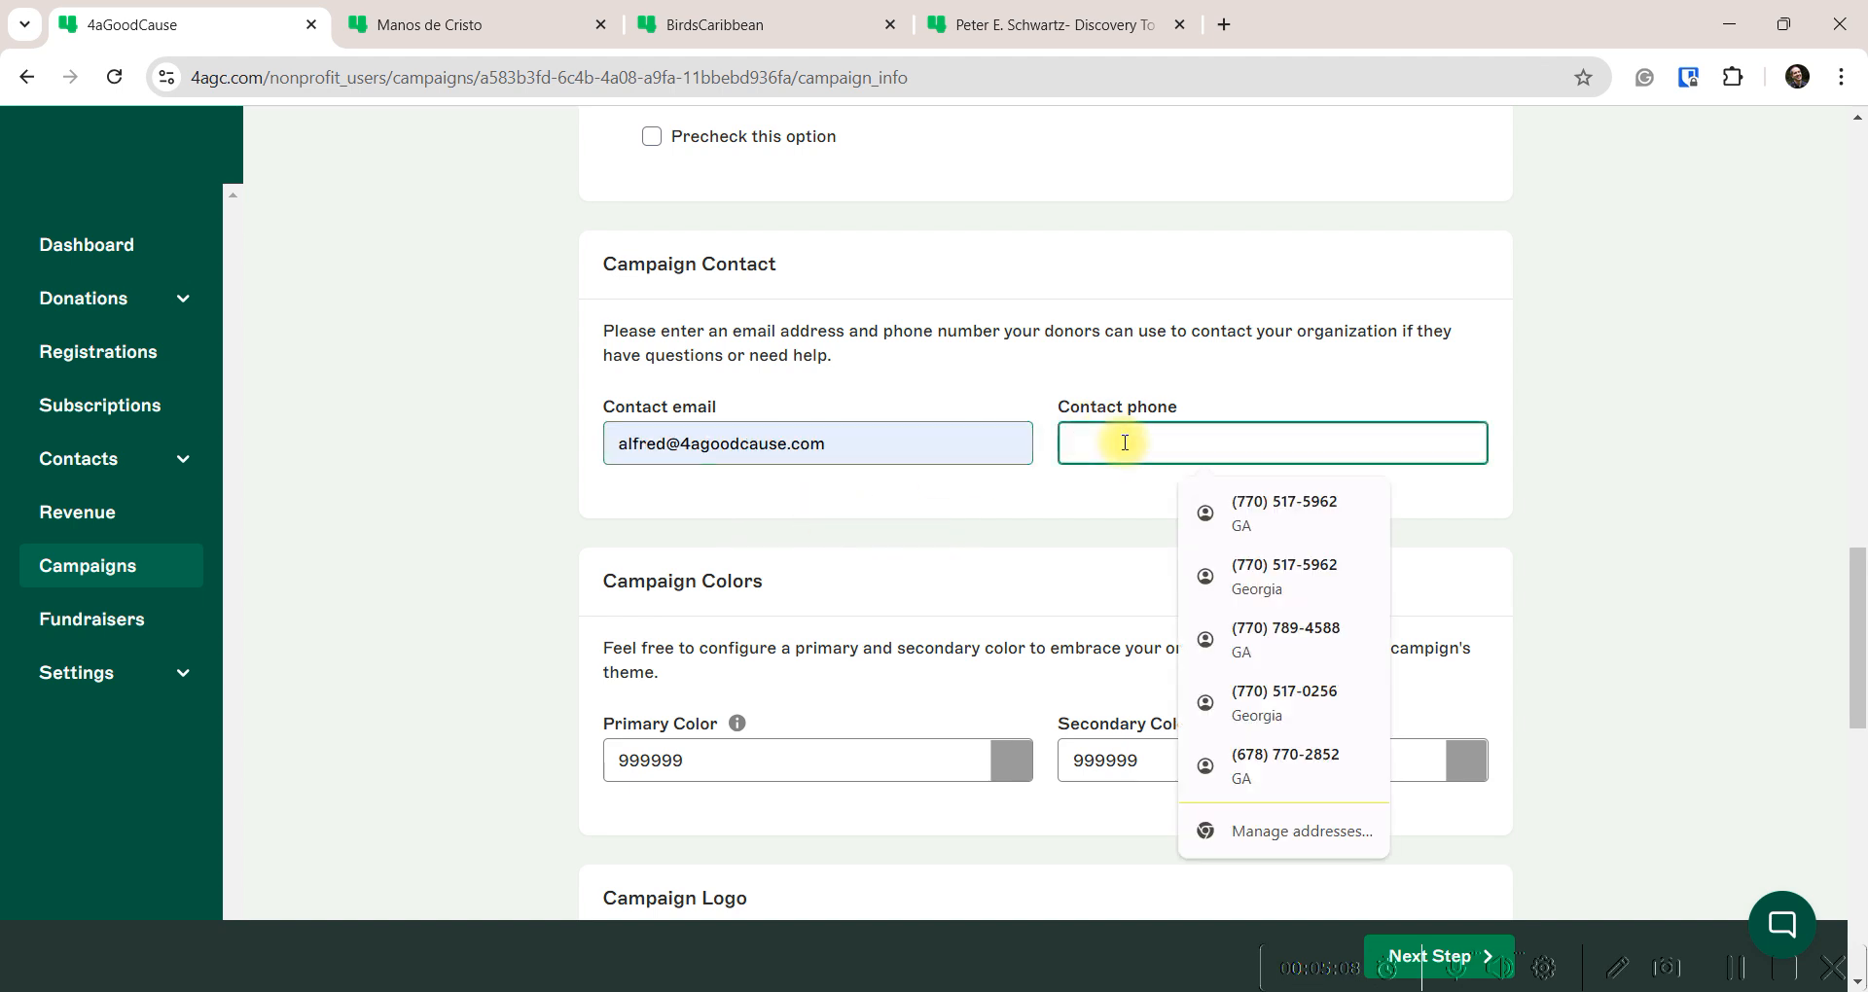
pyautogui.write('555-')
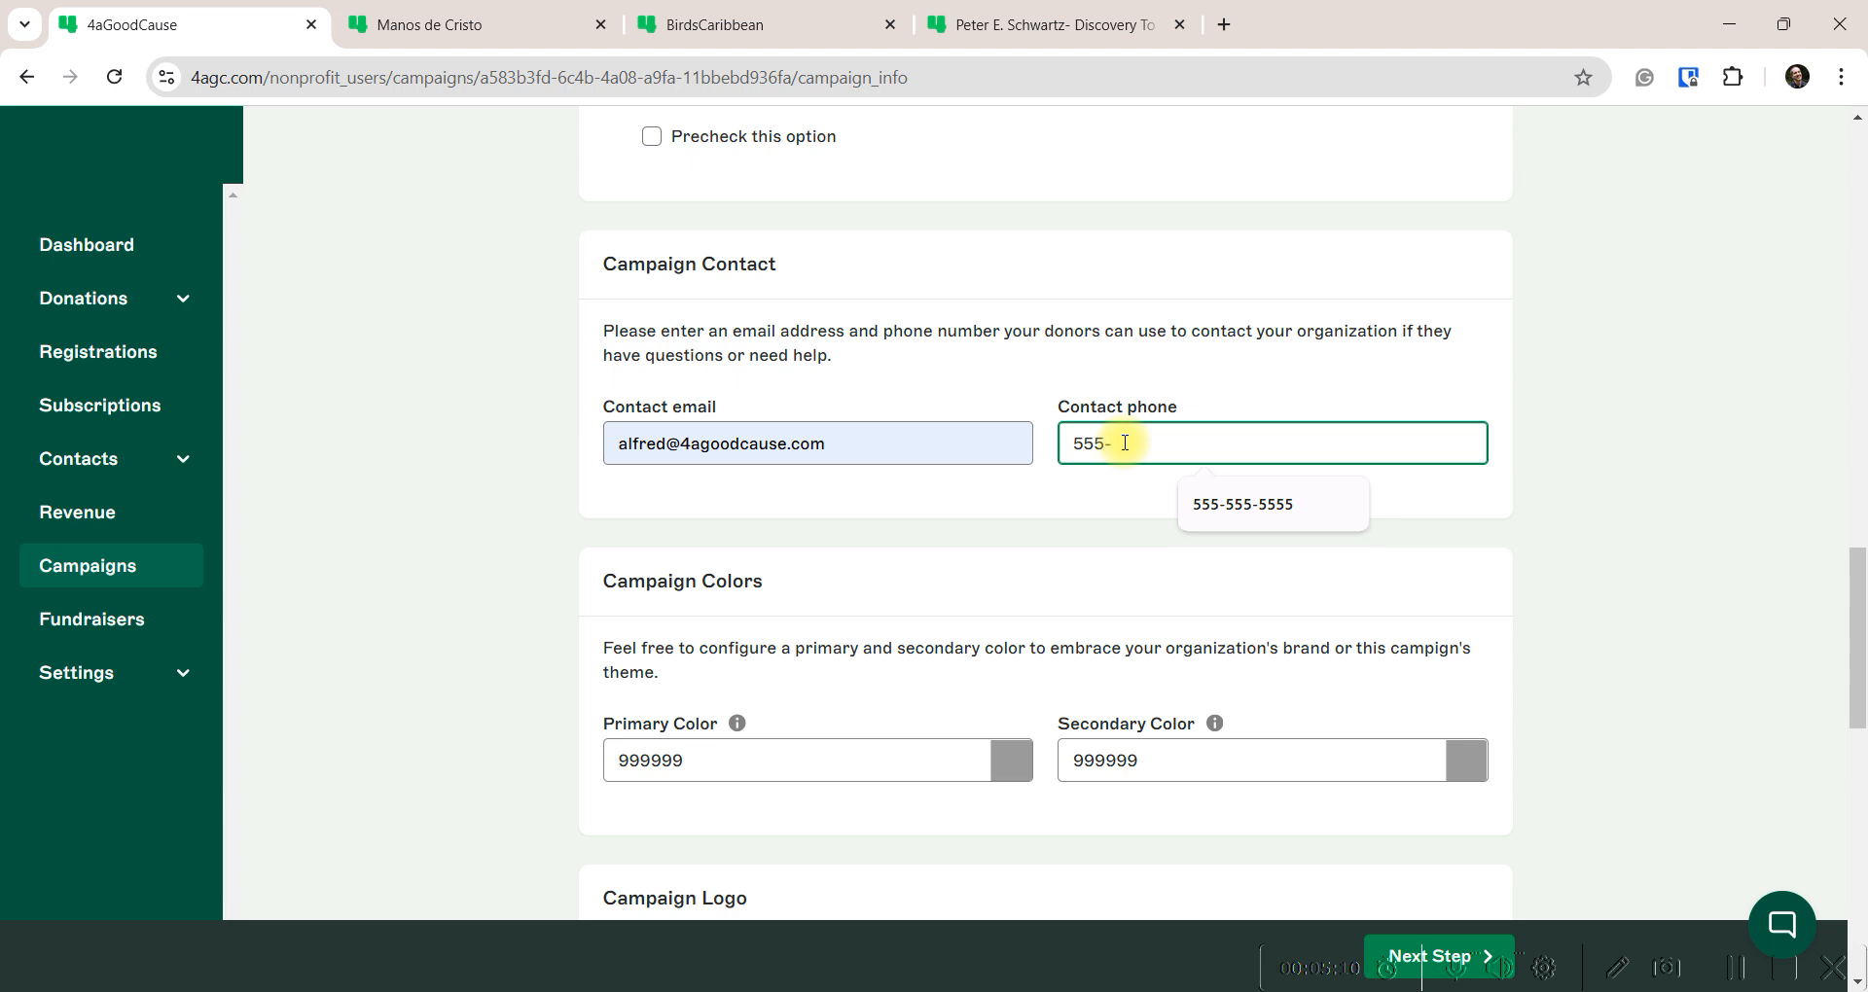
pyautogui.click(1200, 504)
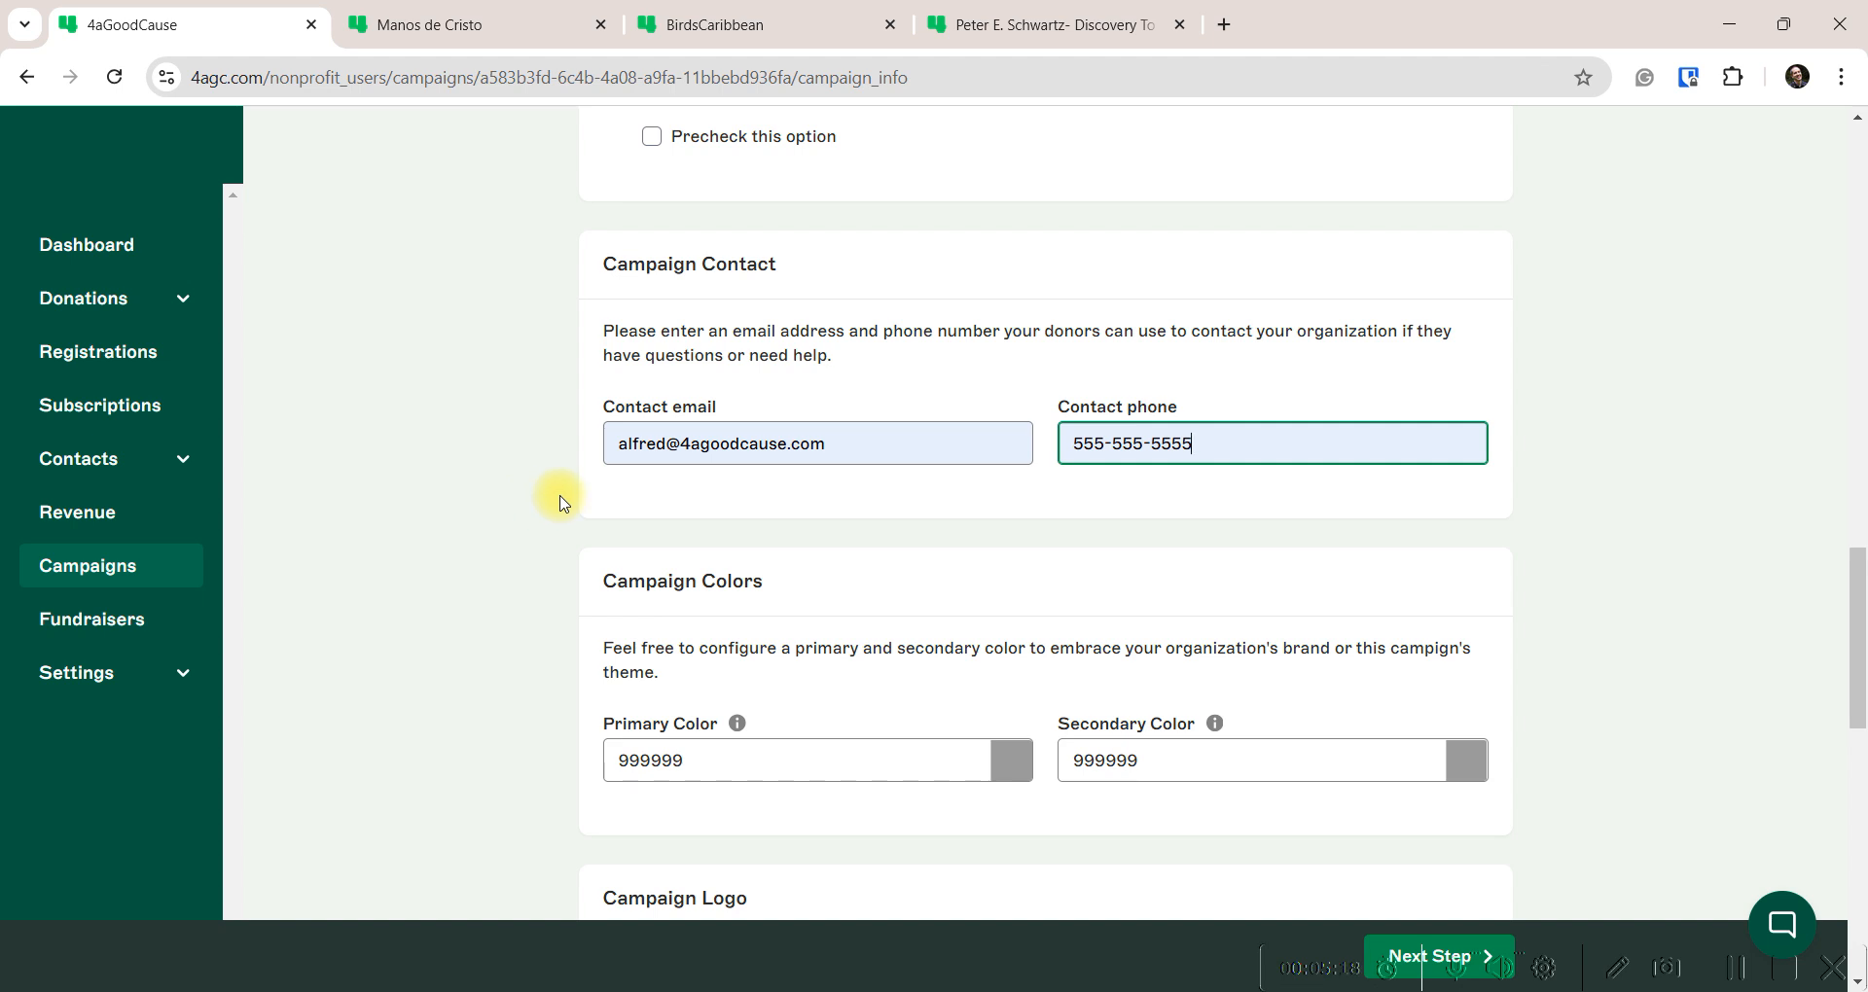
pyautogui.rightClick(122, 567)
# Open the Bruce Wayne Bat Sanctuary campaign for editing in a new tab and select its primary colour
pyautogui.click(254, 597)
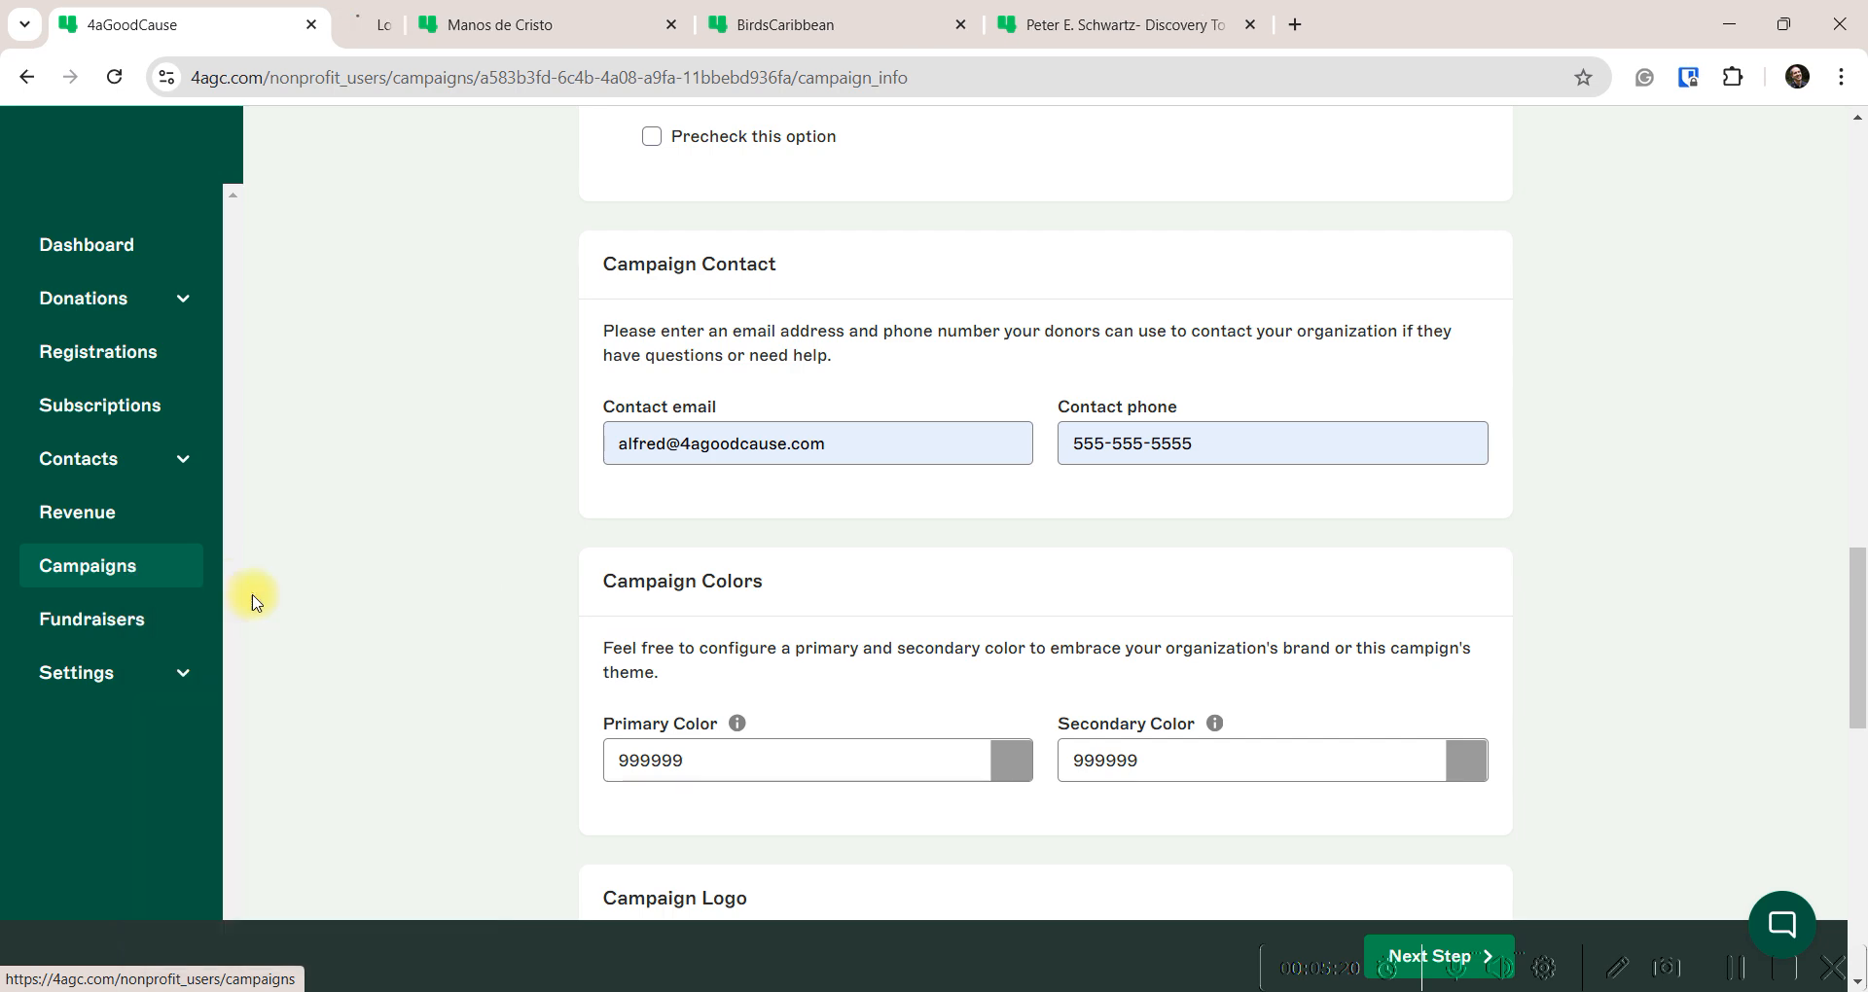
pyautogui.click(471, 22)
pyautogui.scroll(-5, 808, 798)
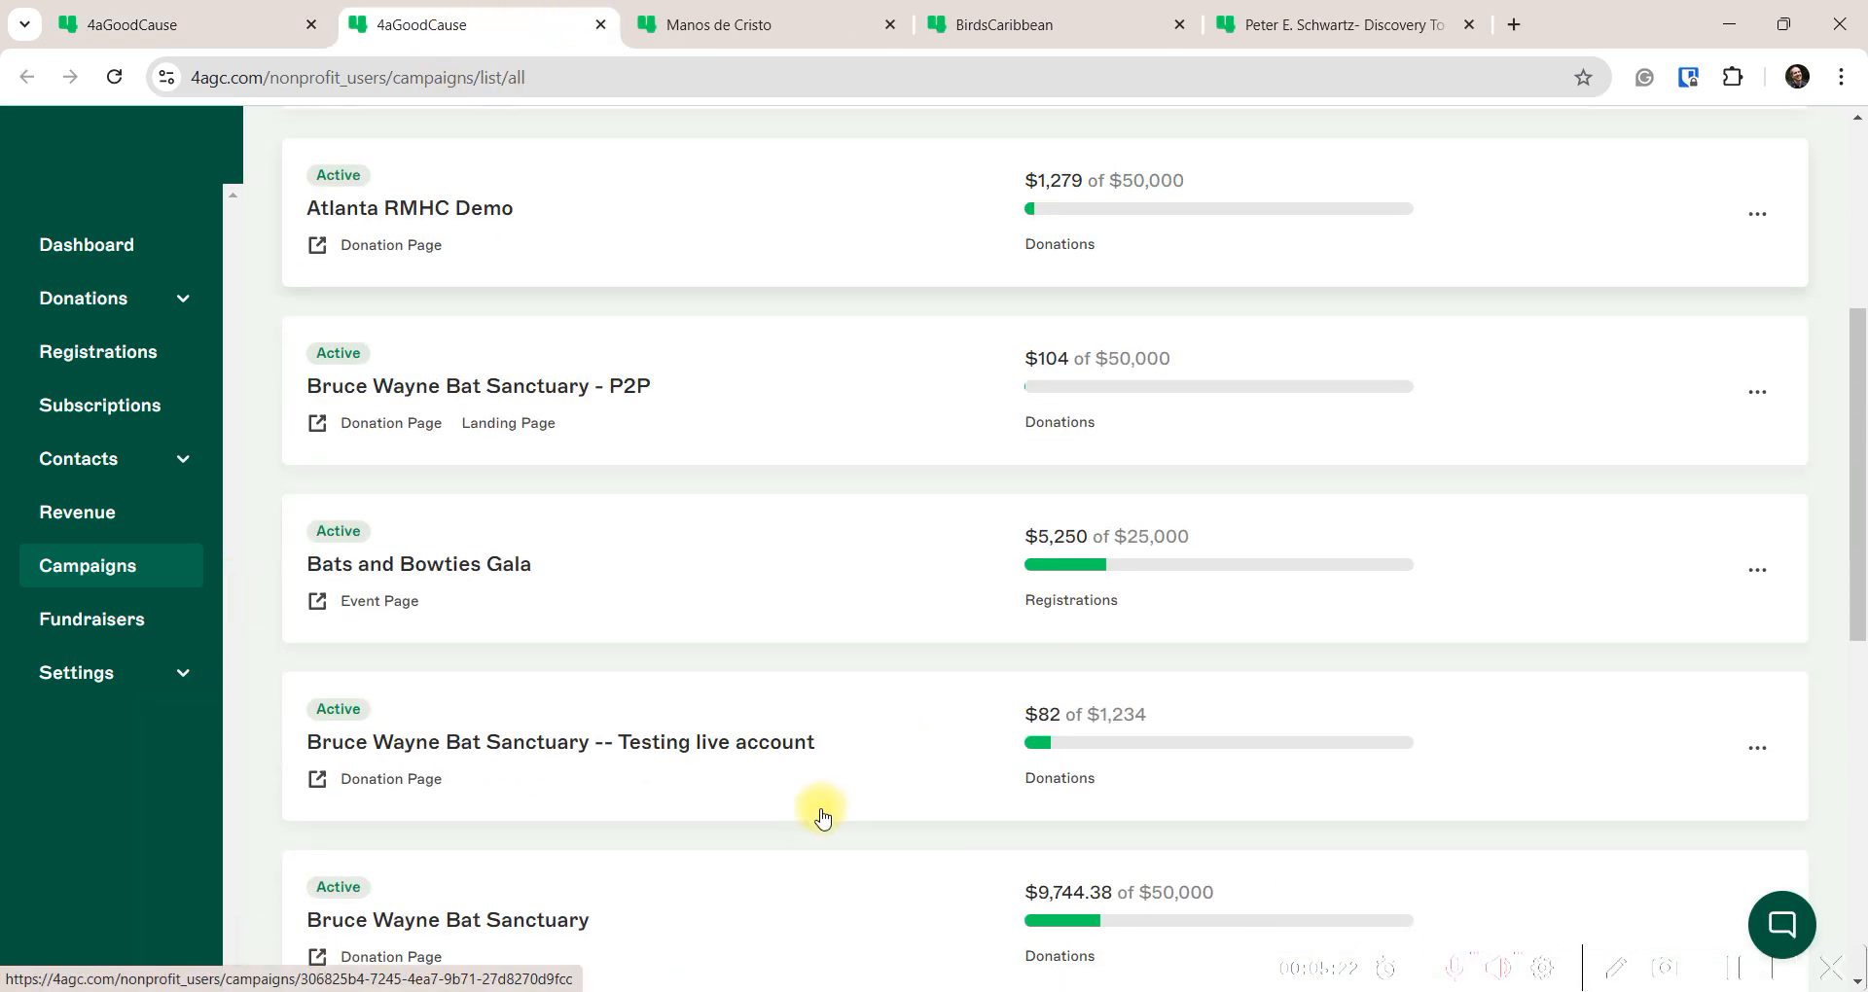
pyautogui.scroll(-4, 749, 797)
pyautogui.click(1756, 561)
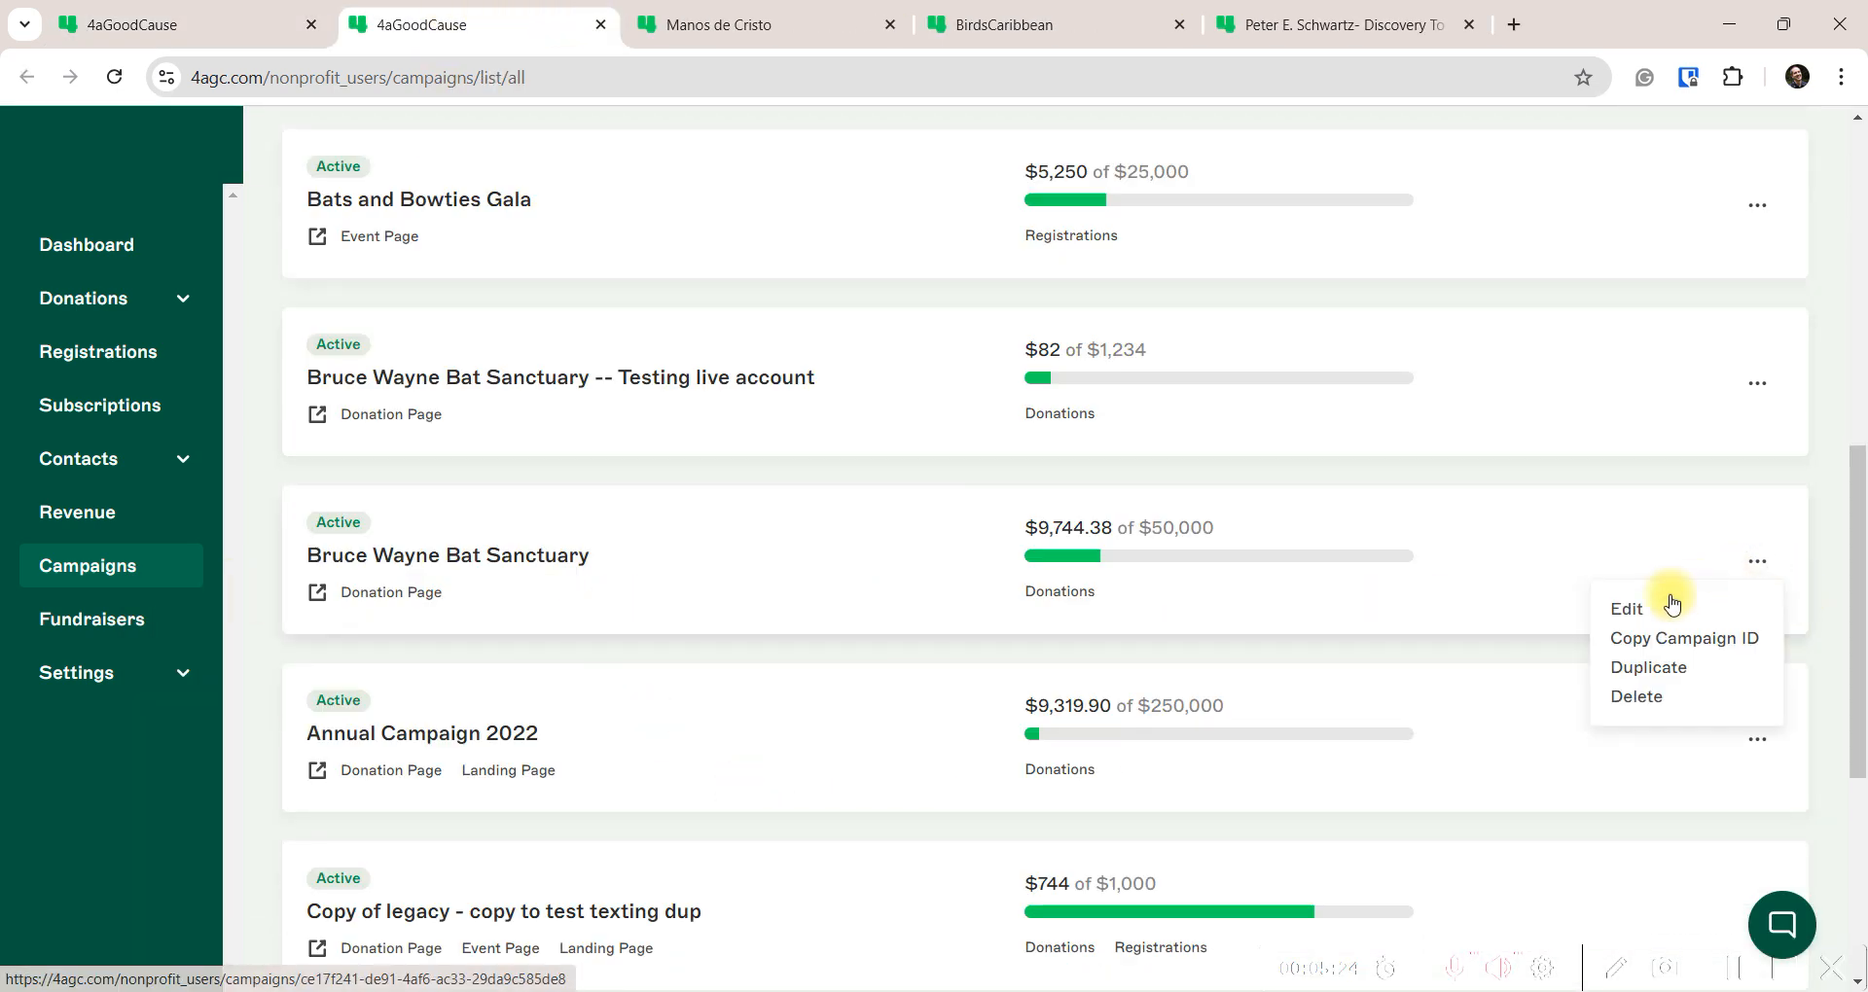
pyautogui.click(1626, 609)
pyautogui.scroll(-10, 642, 696)
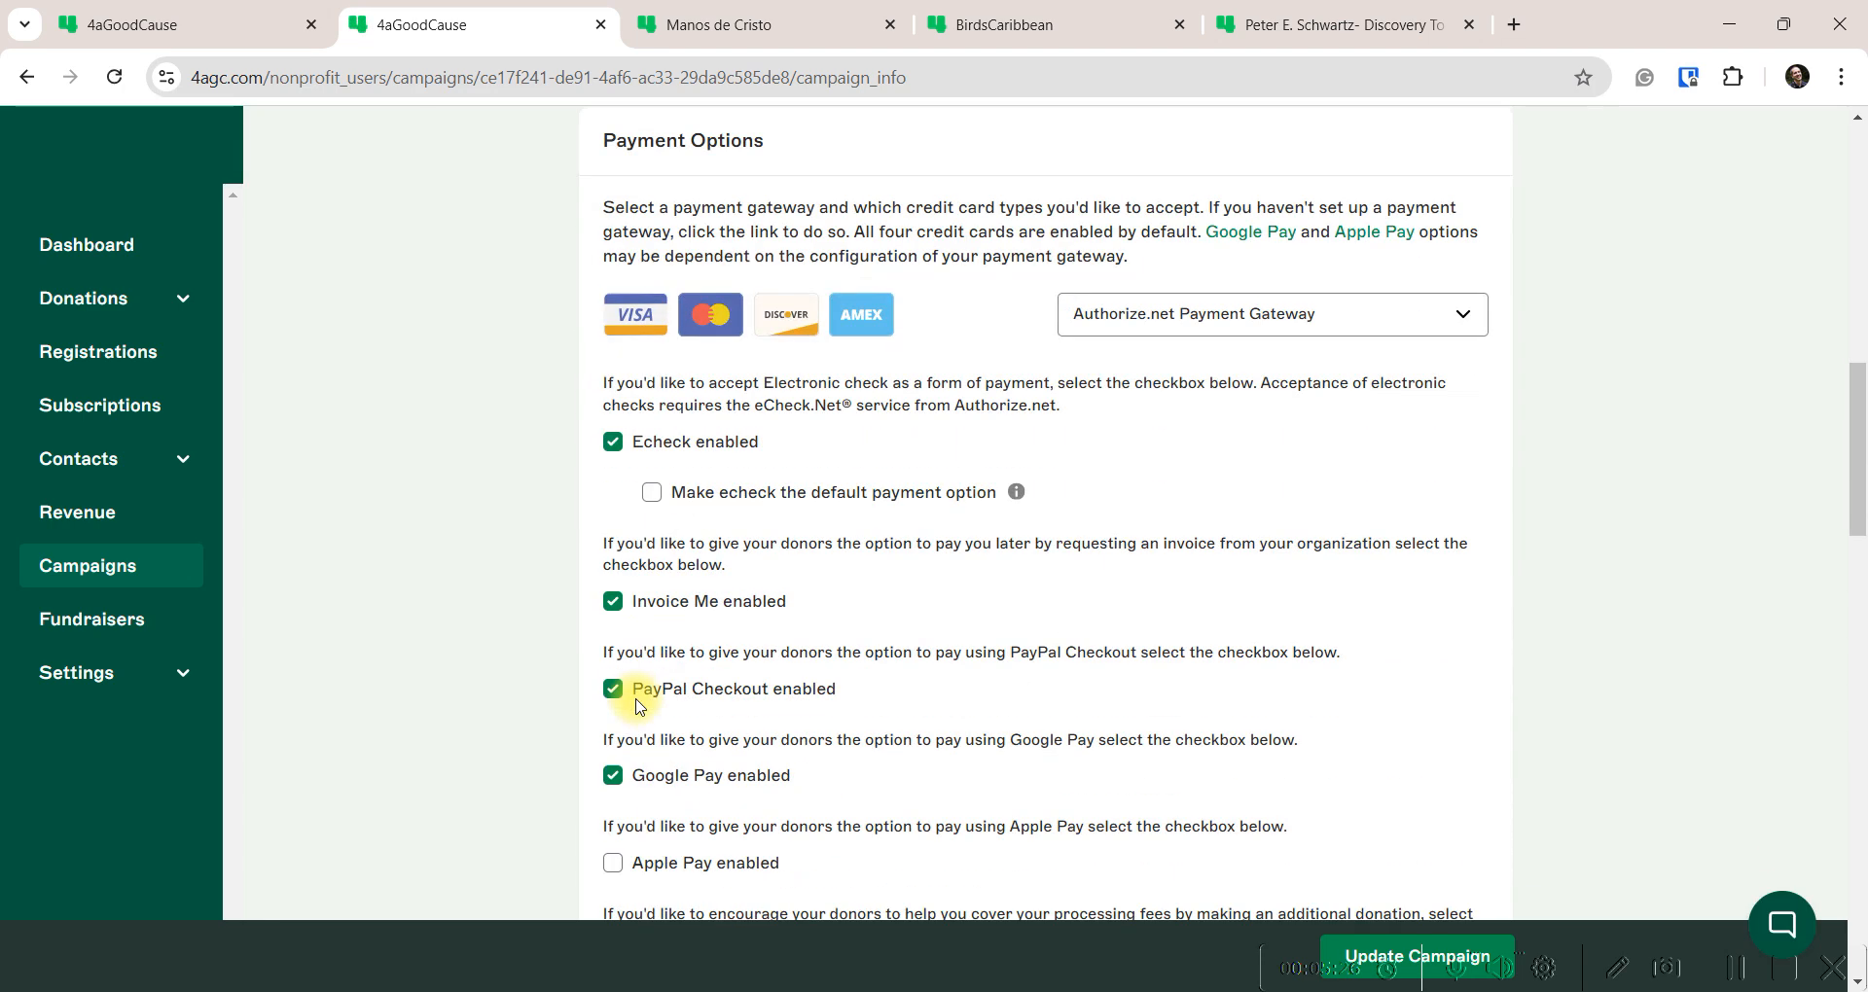
pyautogui.scroll(-12, 637, 706)
pyautogui.moveTo(703, 552); pyautogui.dragTo(569, 565)
pyautogui.hotkey('ctrl', 'c')
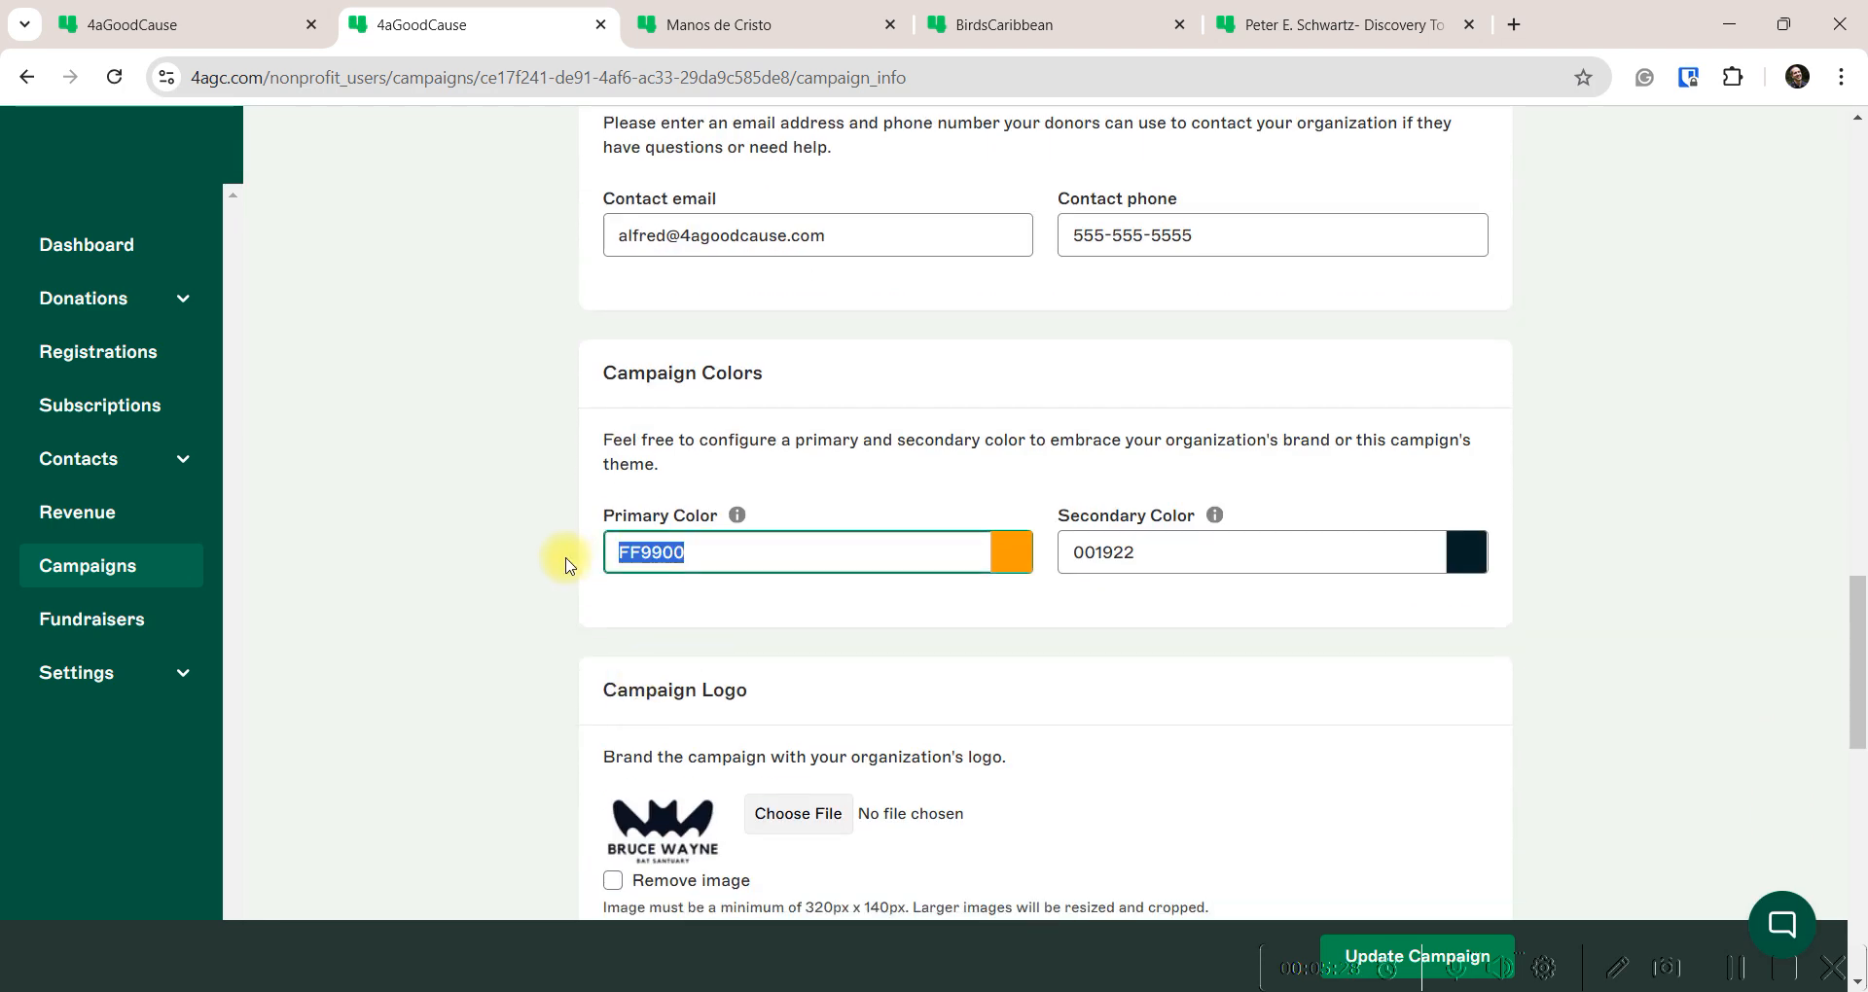
# Replace the gala's 999999 colours with primary FF9900 and secondary 001922
pyautogui.click(718, 25)
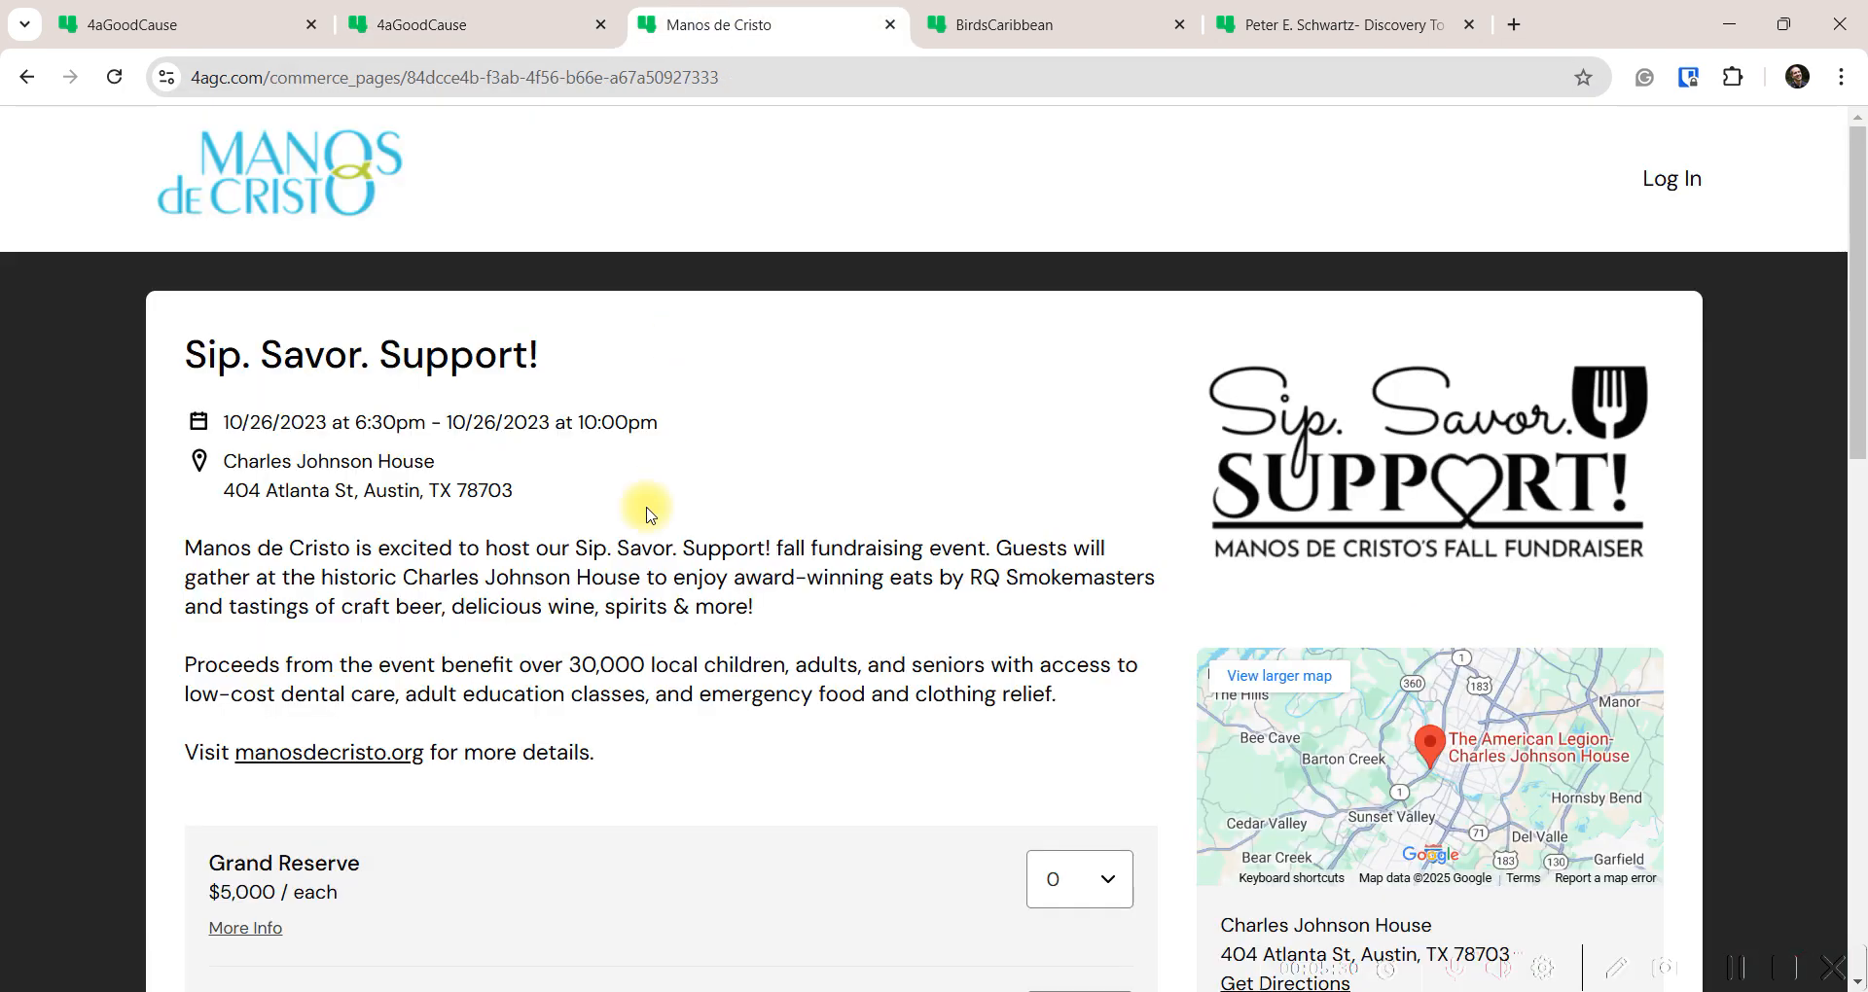
pyautogui.click(208, 26)
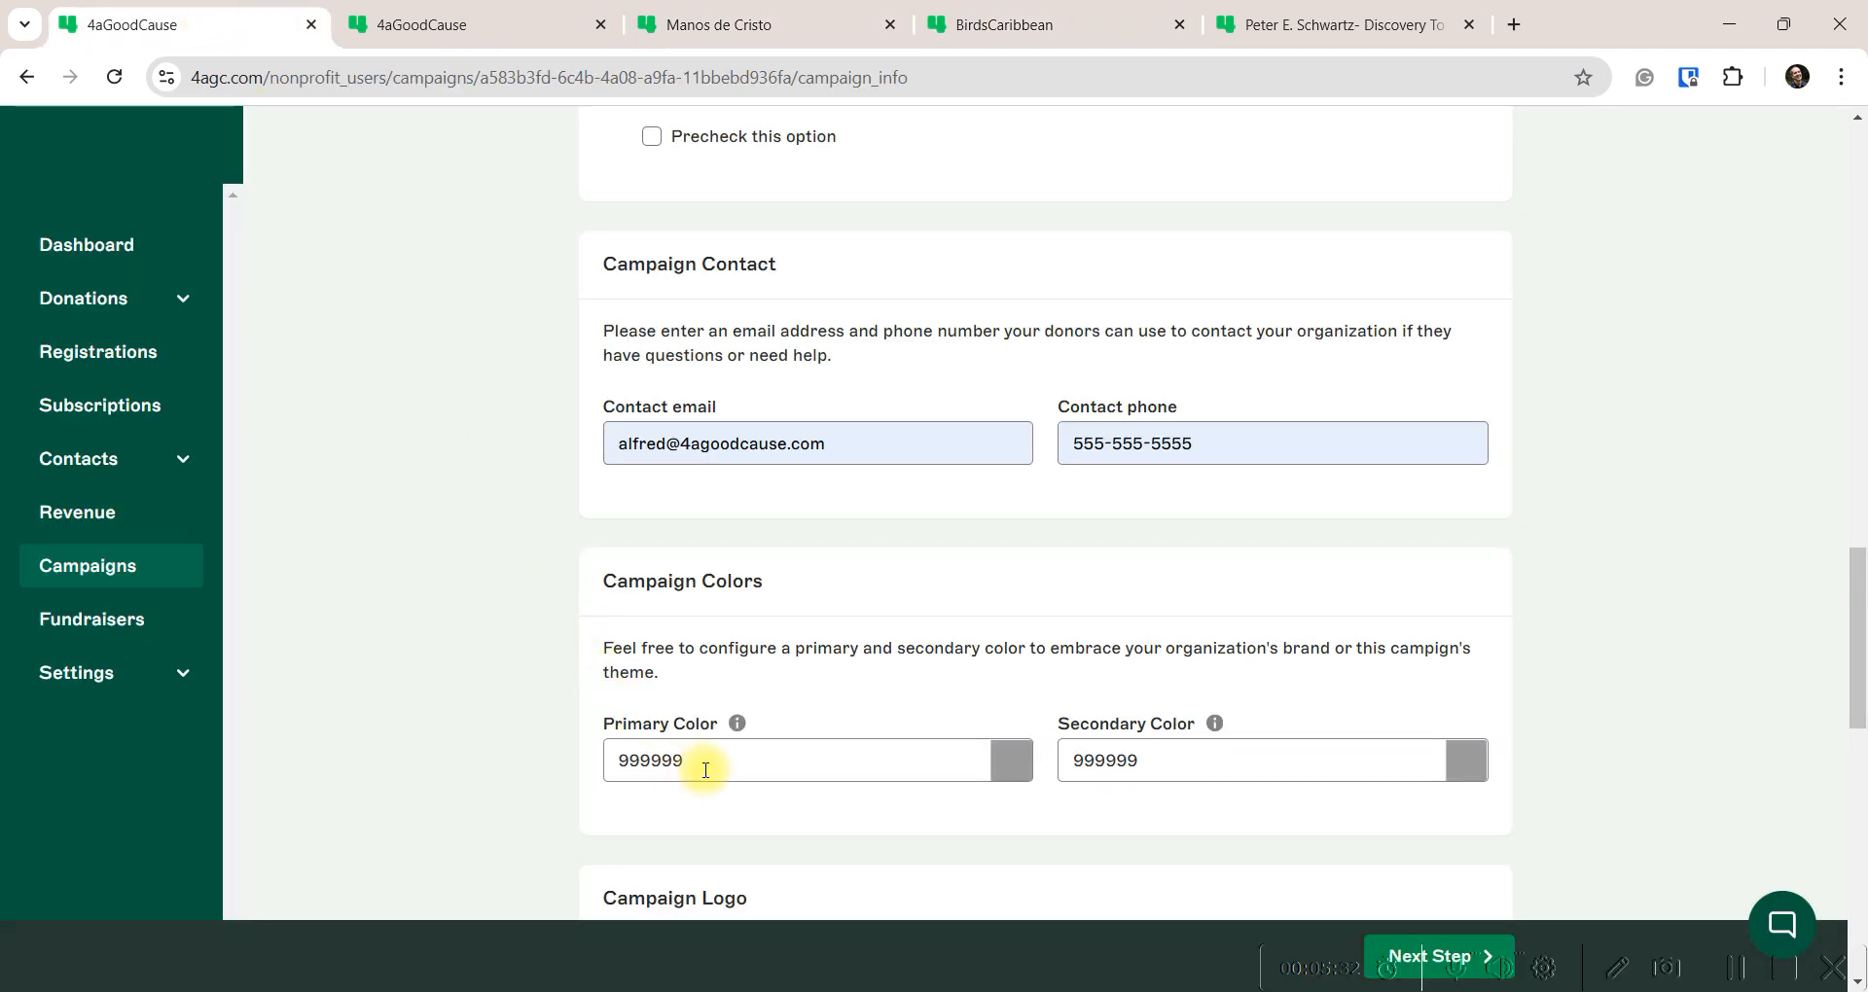
pyautogui.moveTo(709, 762); pyautogui.dragTo(550, 762)
pyautogui.hotkey('ctrl', 'v')
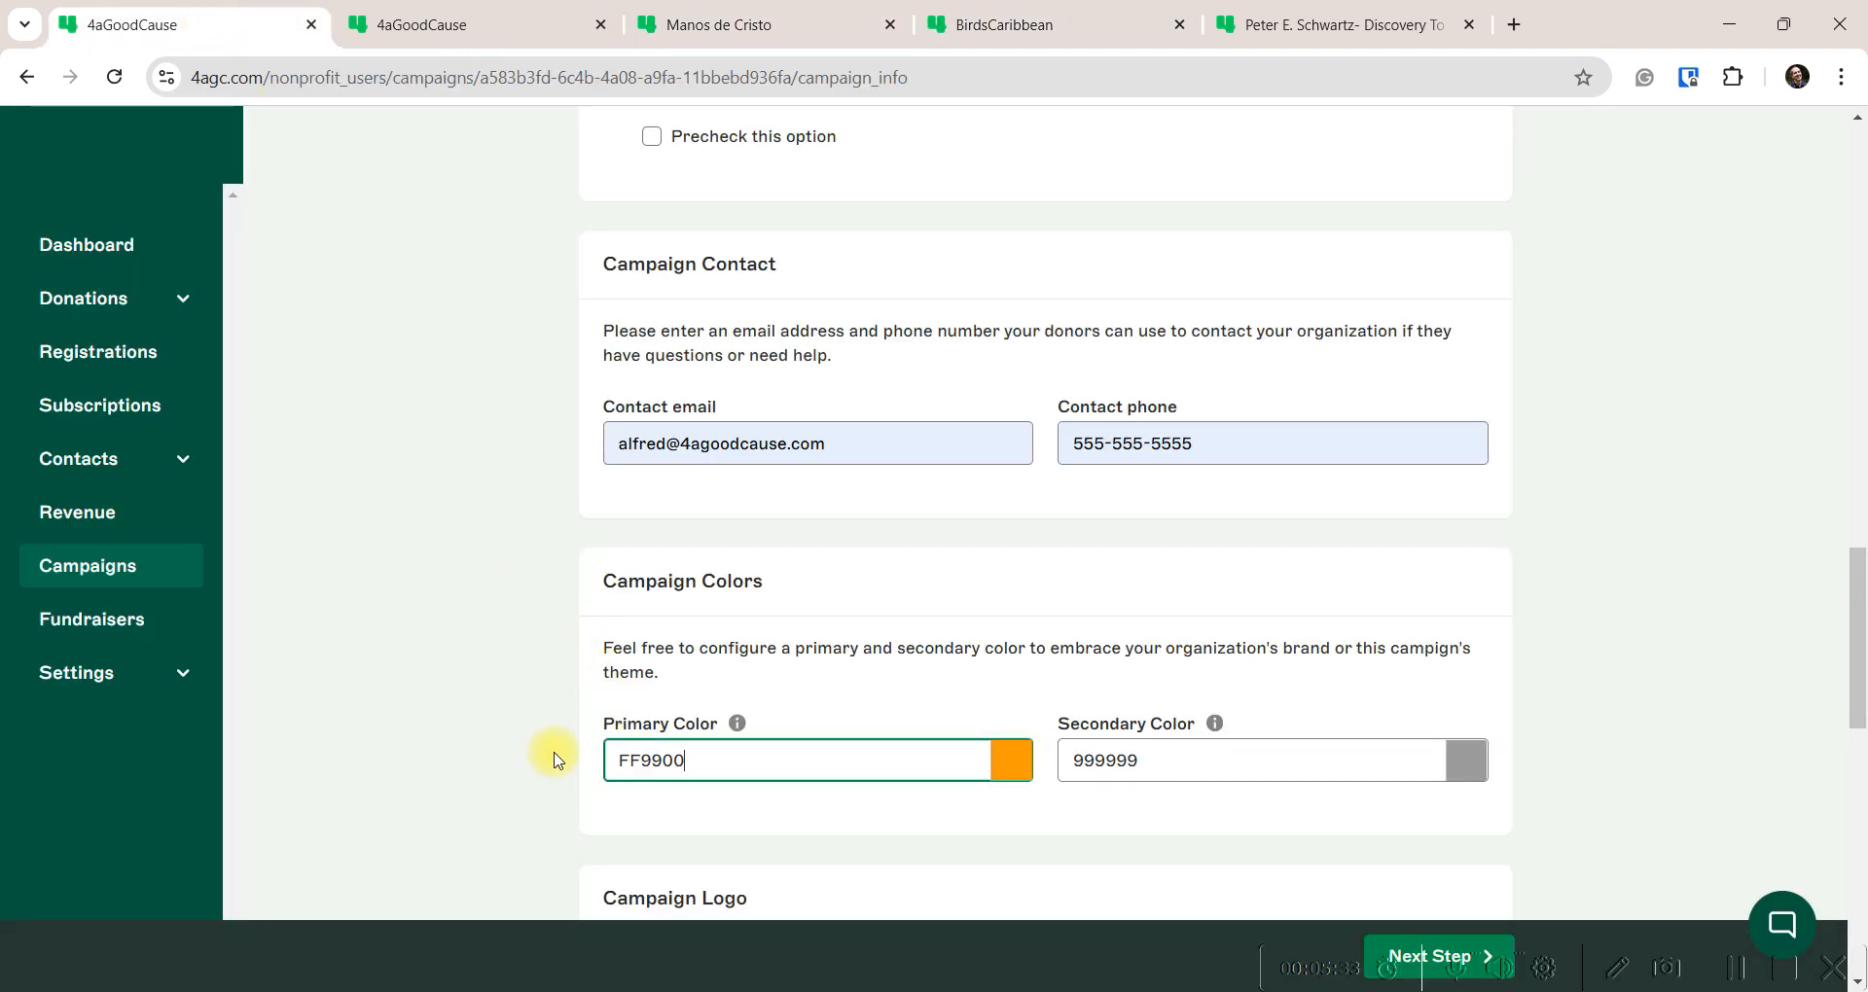
pyautogui.click(481, 24)
pyautogui.press('Tab')
pyautogui.hotkey('ctrl', 'c')
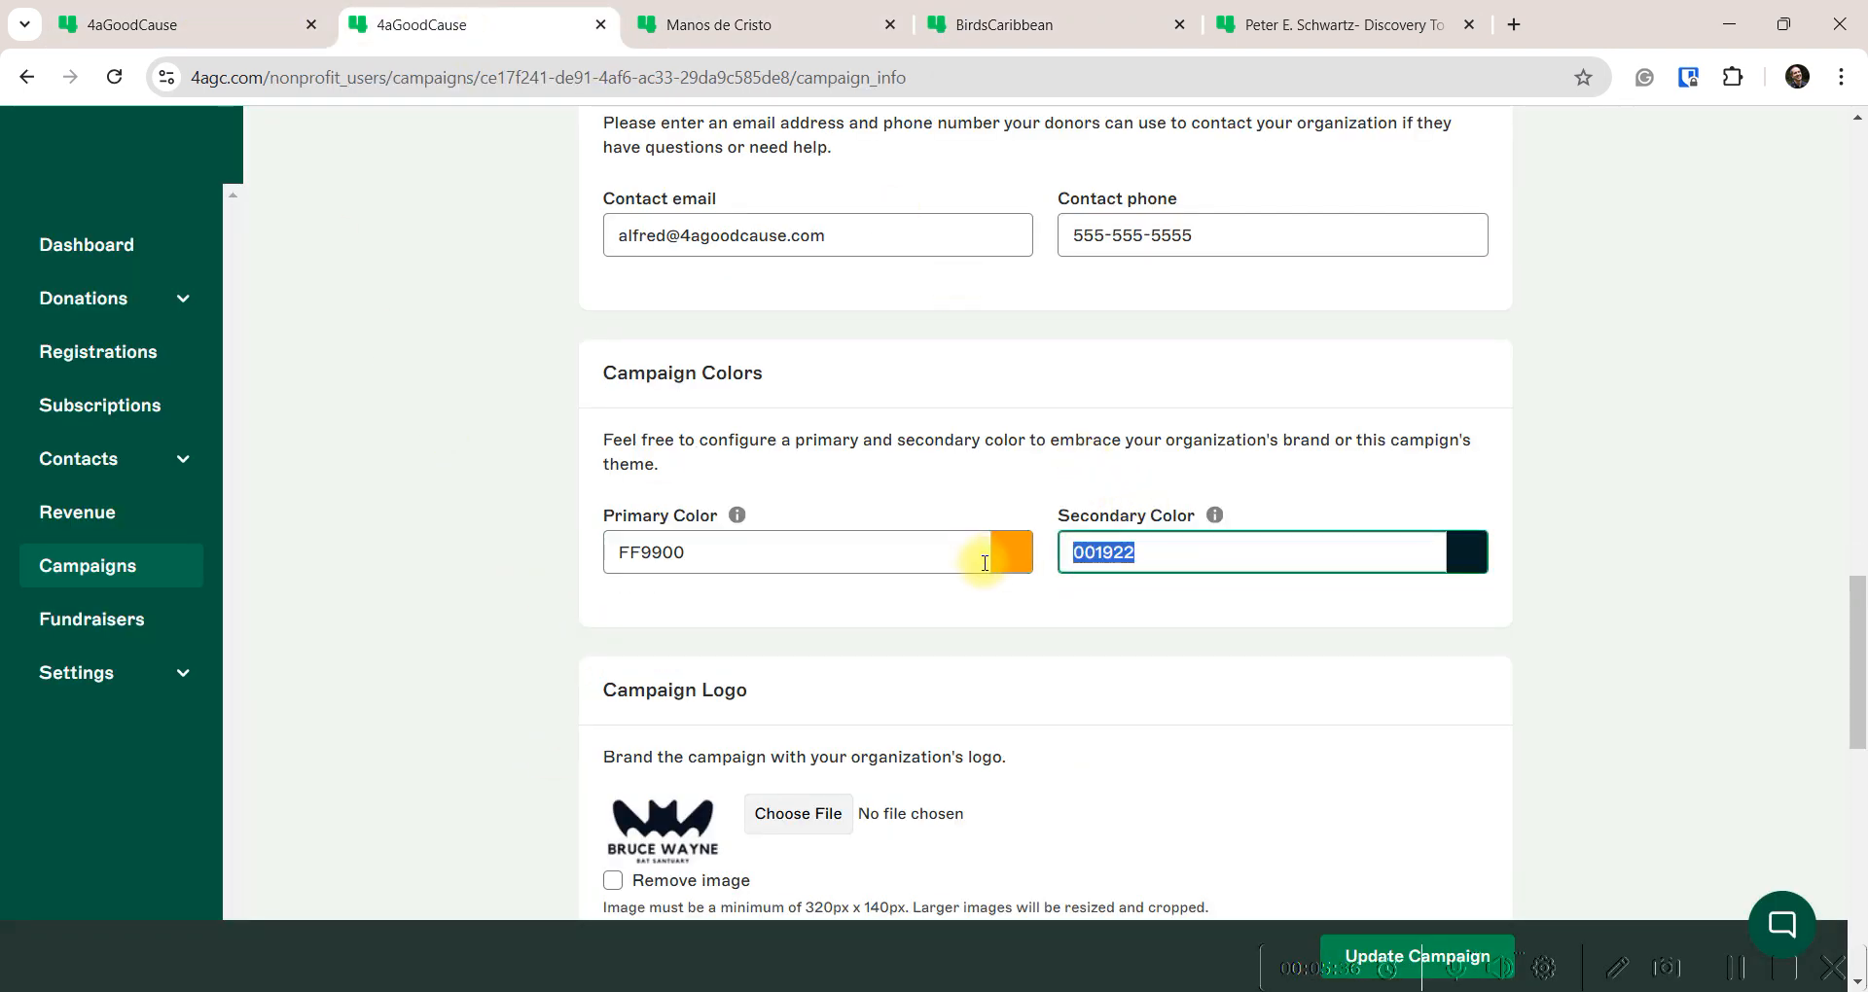
pyautogui.click(208, 25)
pyautogui.moveTo(1180, 771); pyautogui.dragTo(1003, 769)
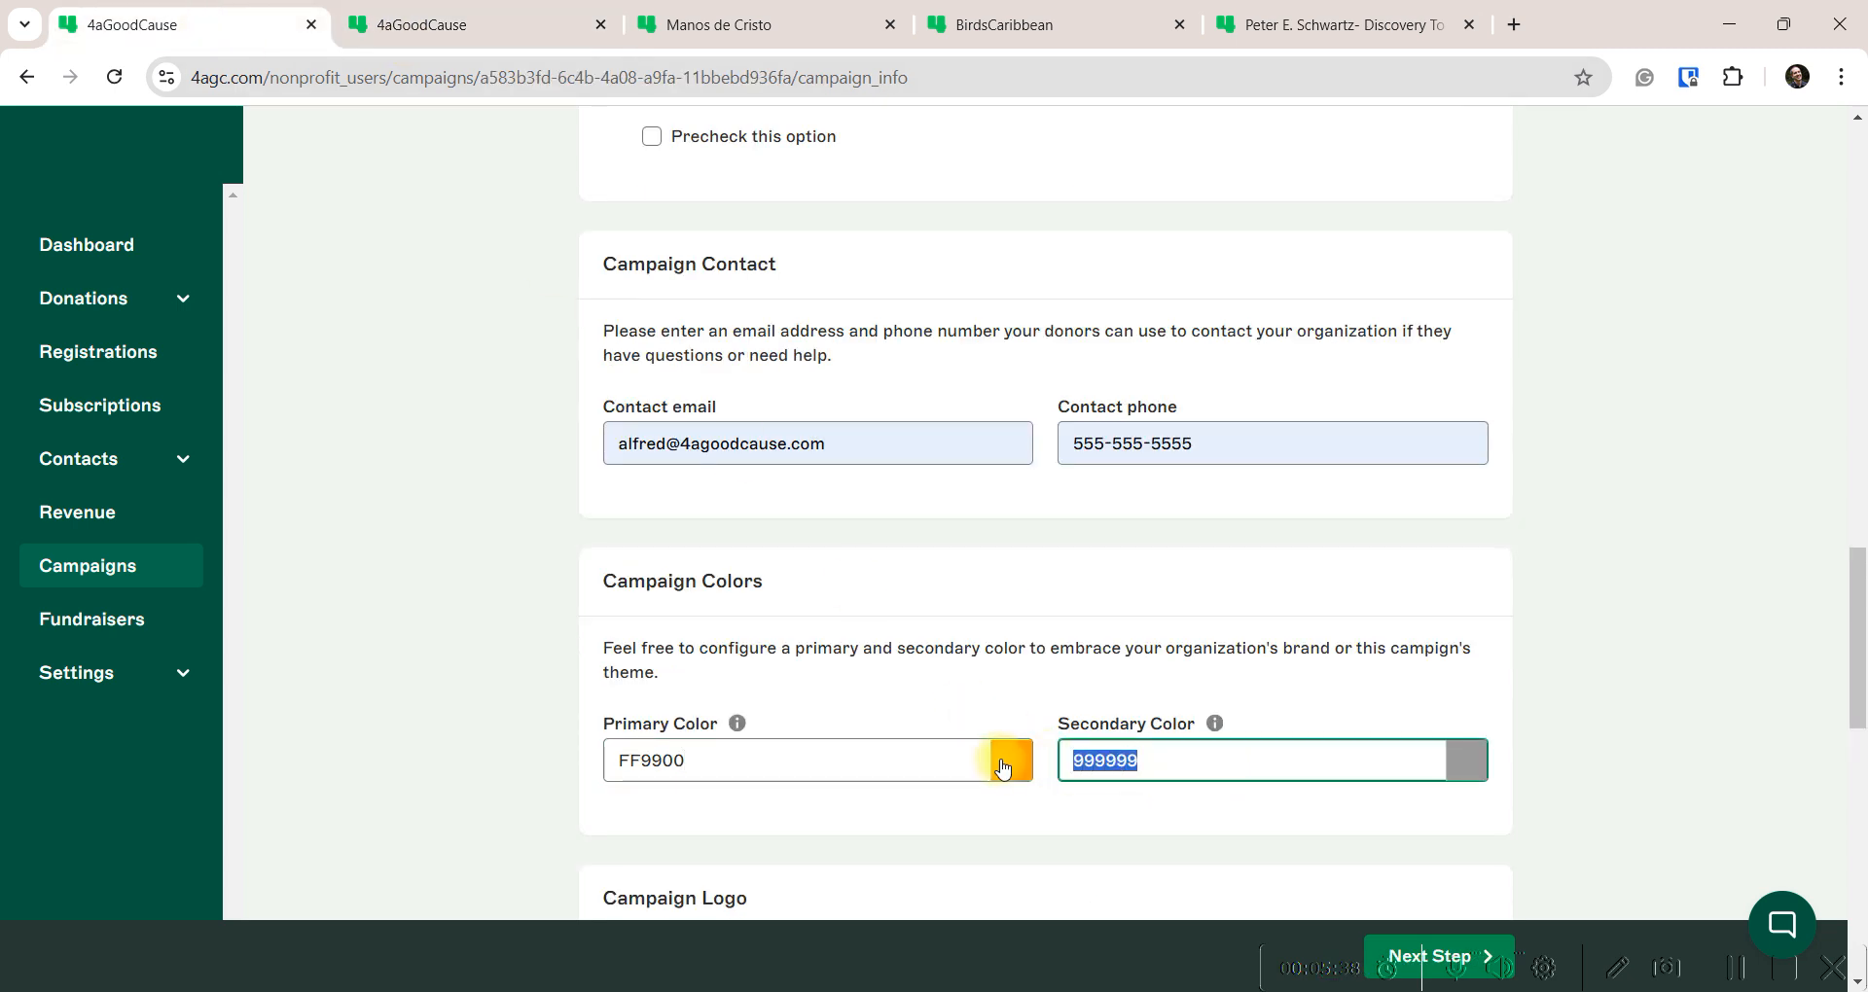
pyautogui.hotkey('ctrl', 'v')
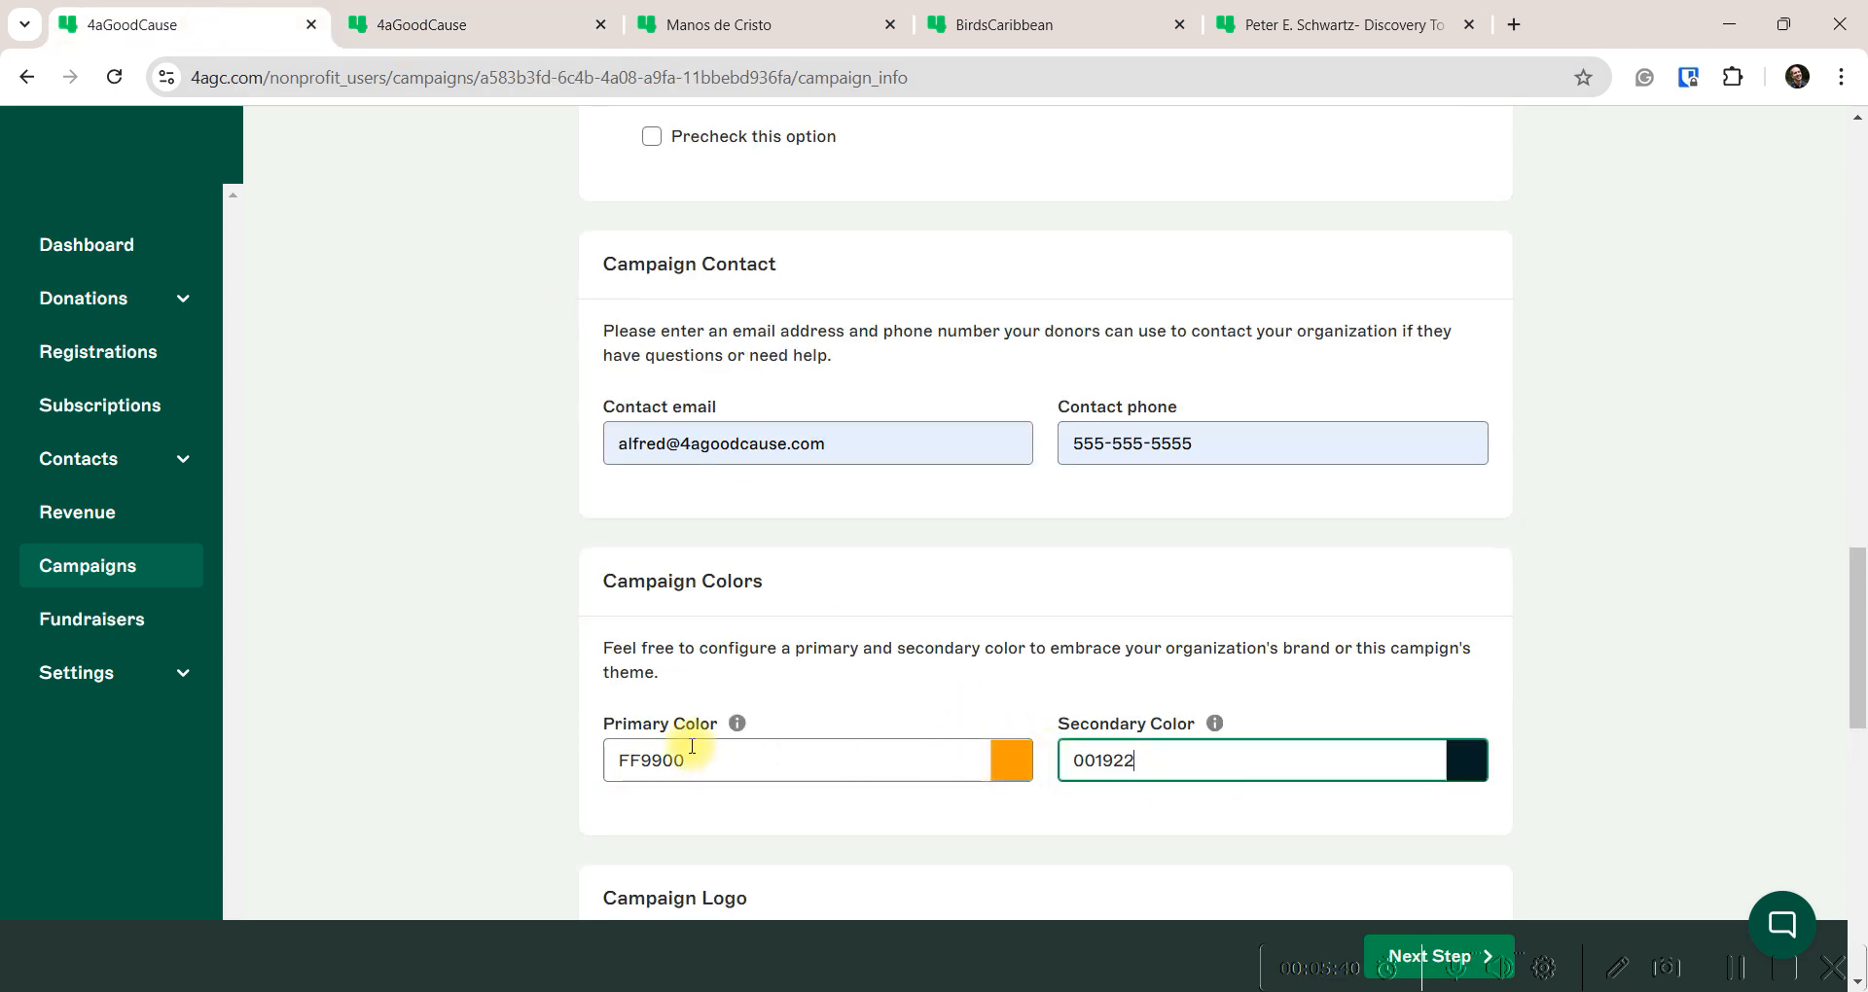
# Check the orange primary and dark navy secondary colours in their colour pickers
pyautogui.click(1012, 759)
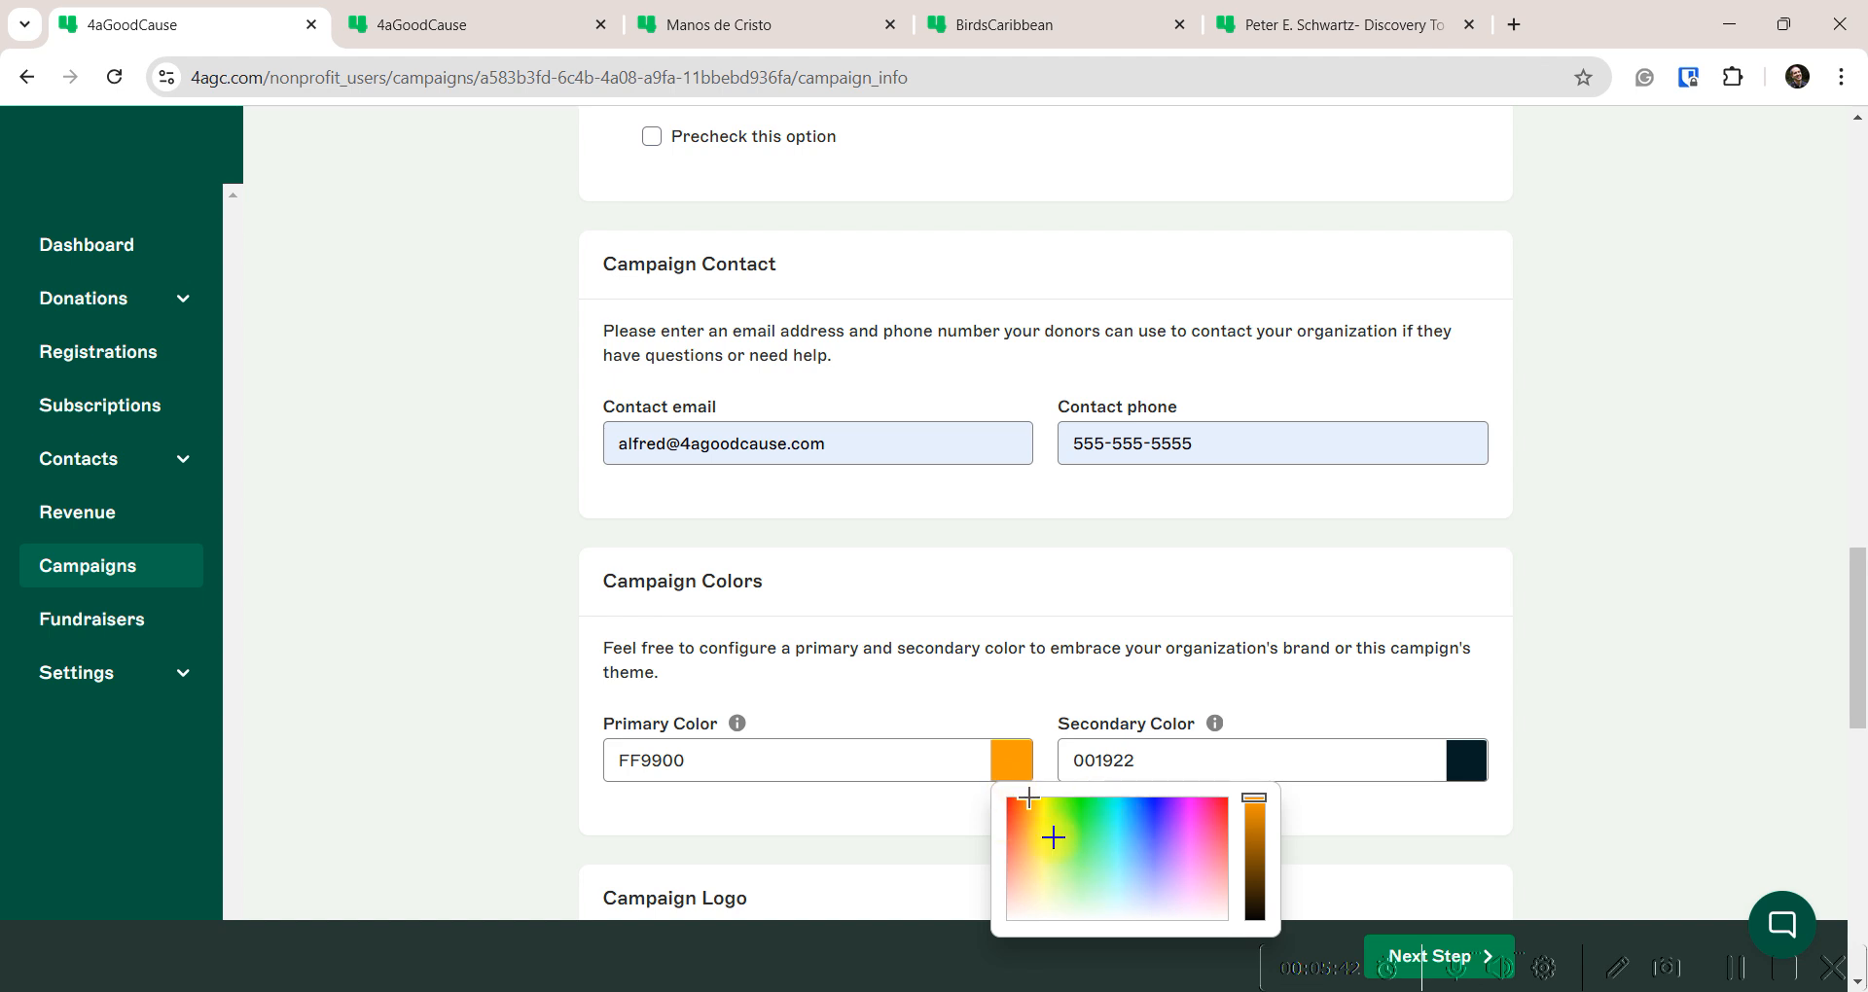
pyautogui.click(1594, 634)
pyautogui.click(1466, 760)
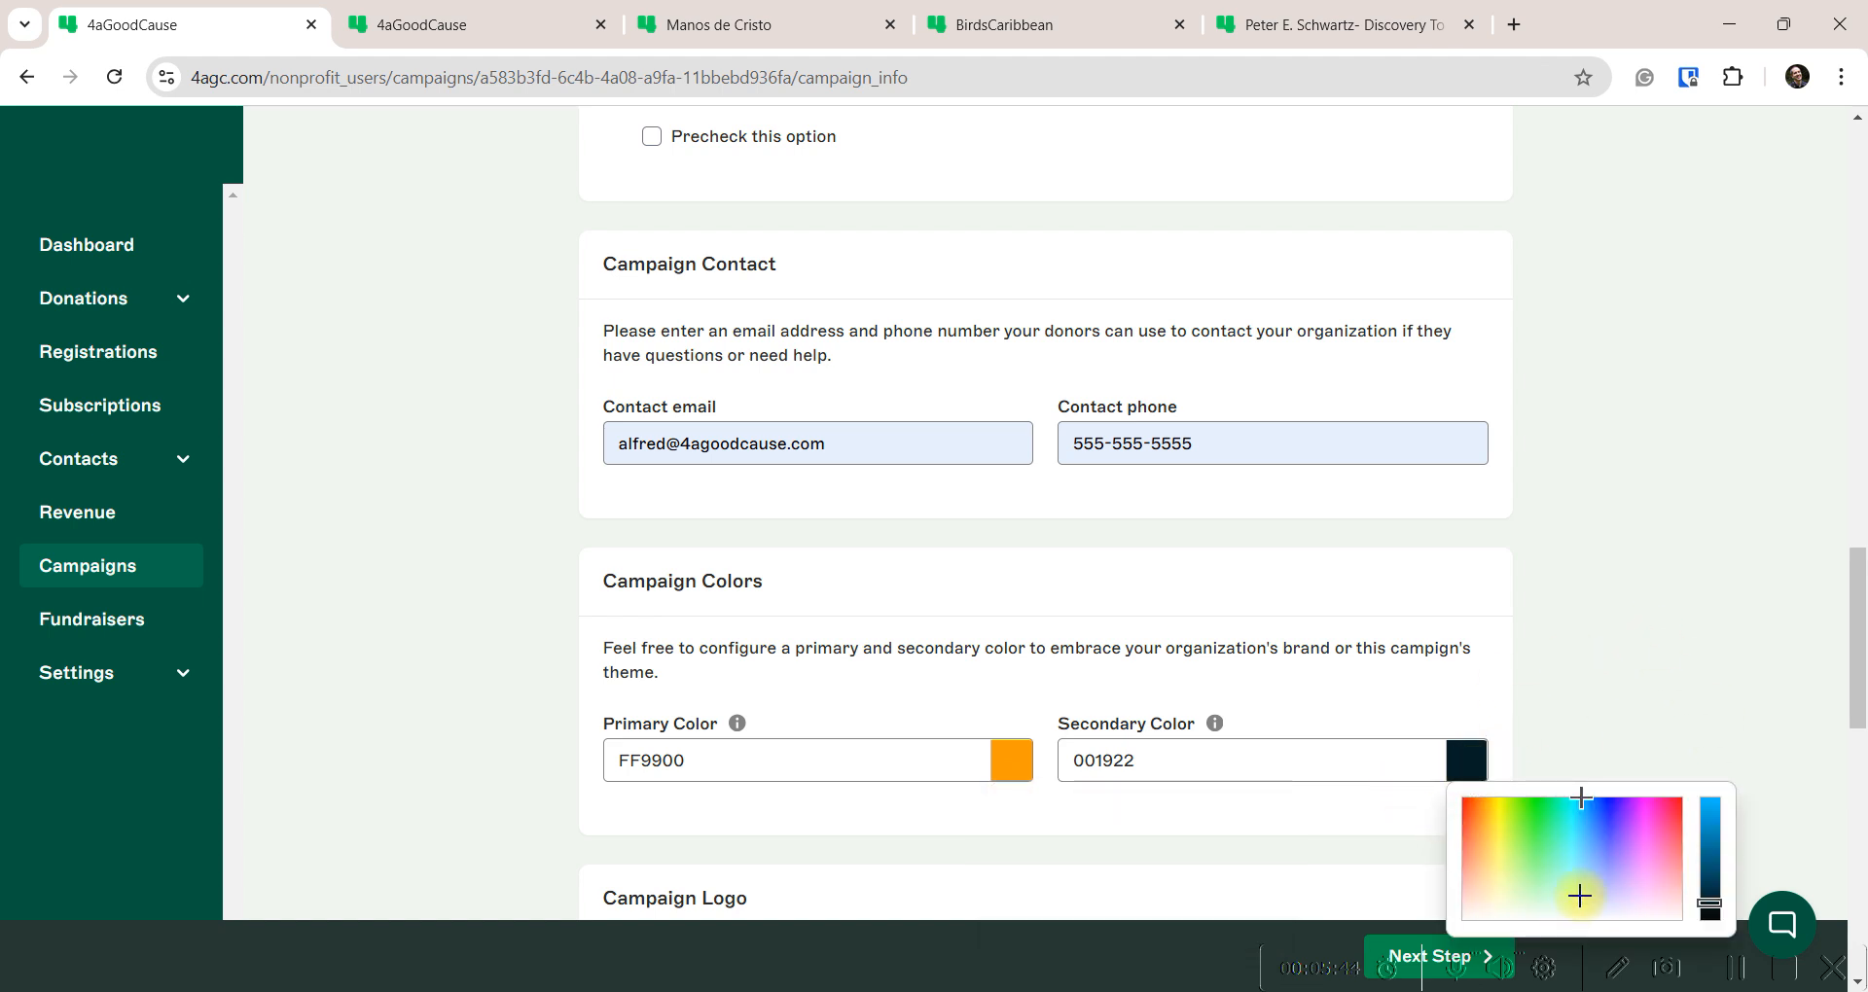
pyautogui.click(1577, 633)
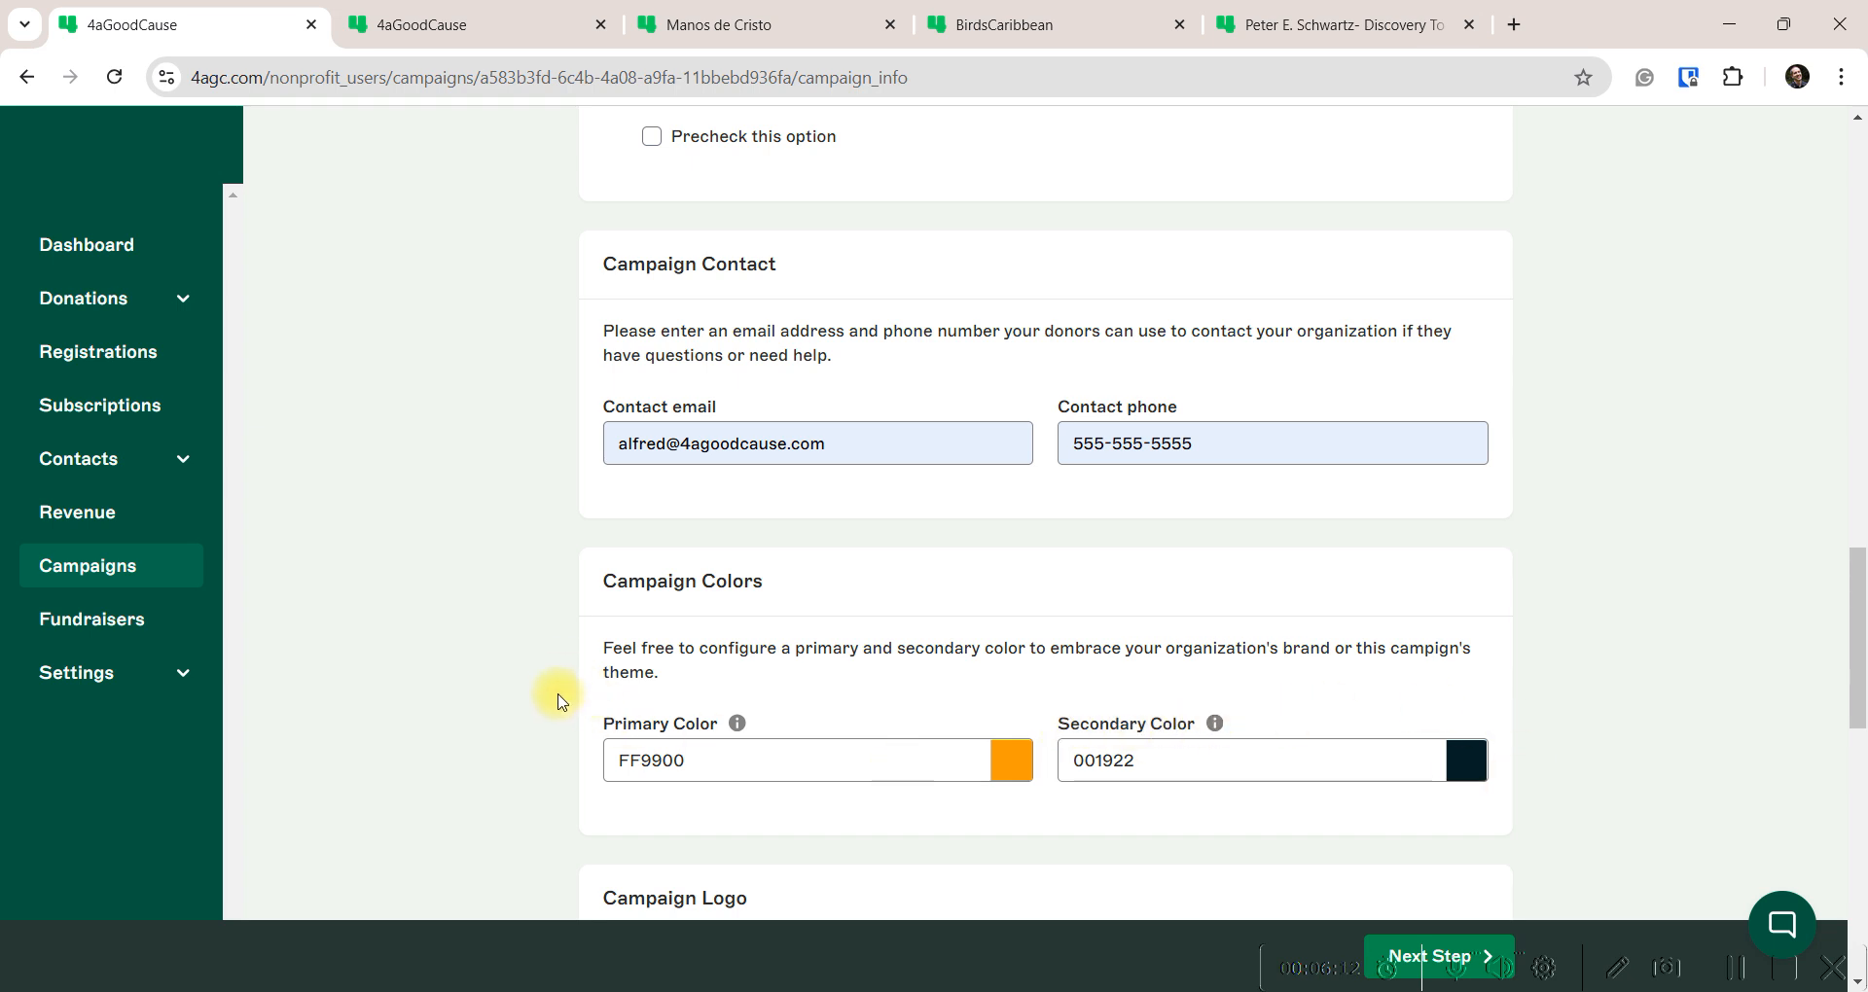
# Pick Bruce-Wayne-Bat-Sanctuary3.png as the Campaign Logo, noting the 320px x 140px minimum size
pyautogui.scroll(-5, 550, 643)
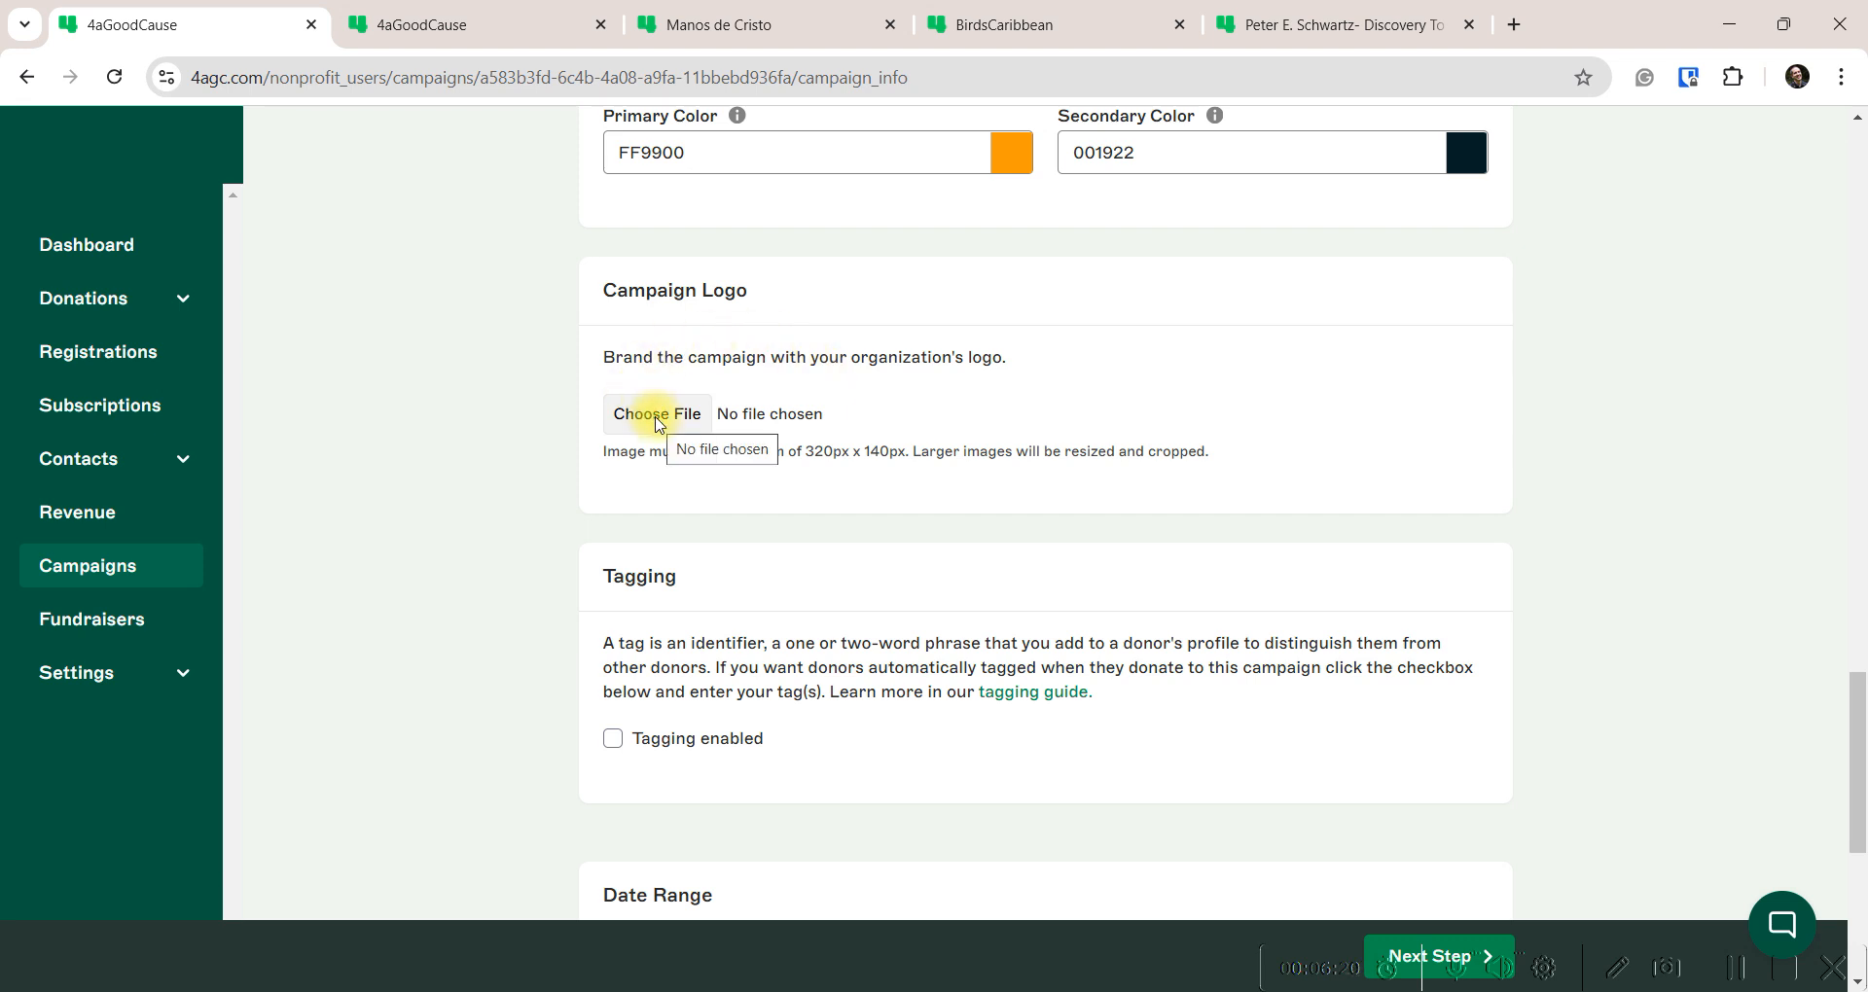
pyautogui.click(657, 416)
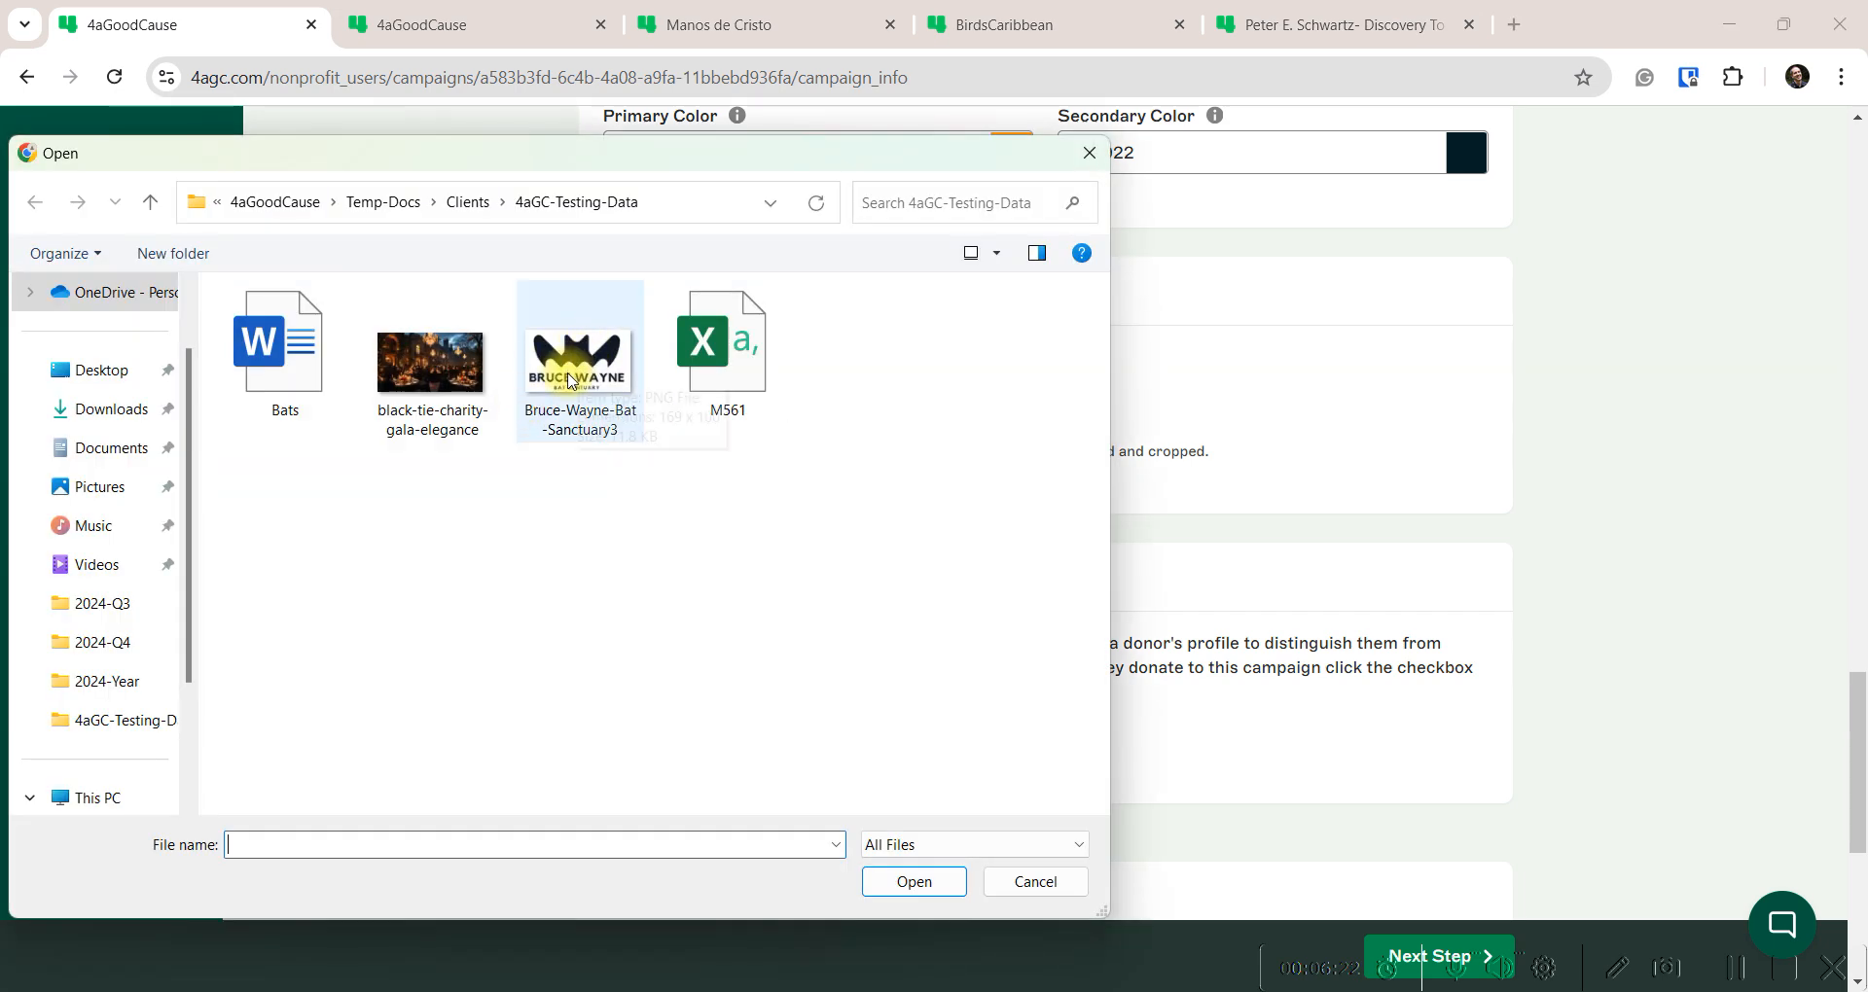
pyautogui.doubleClick(572, 379)
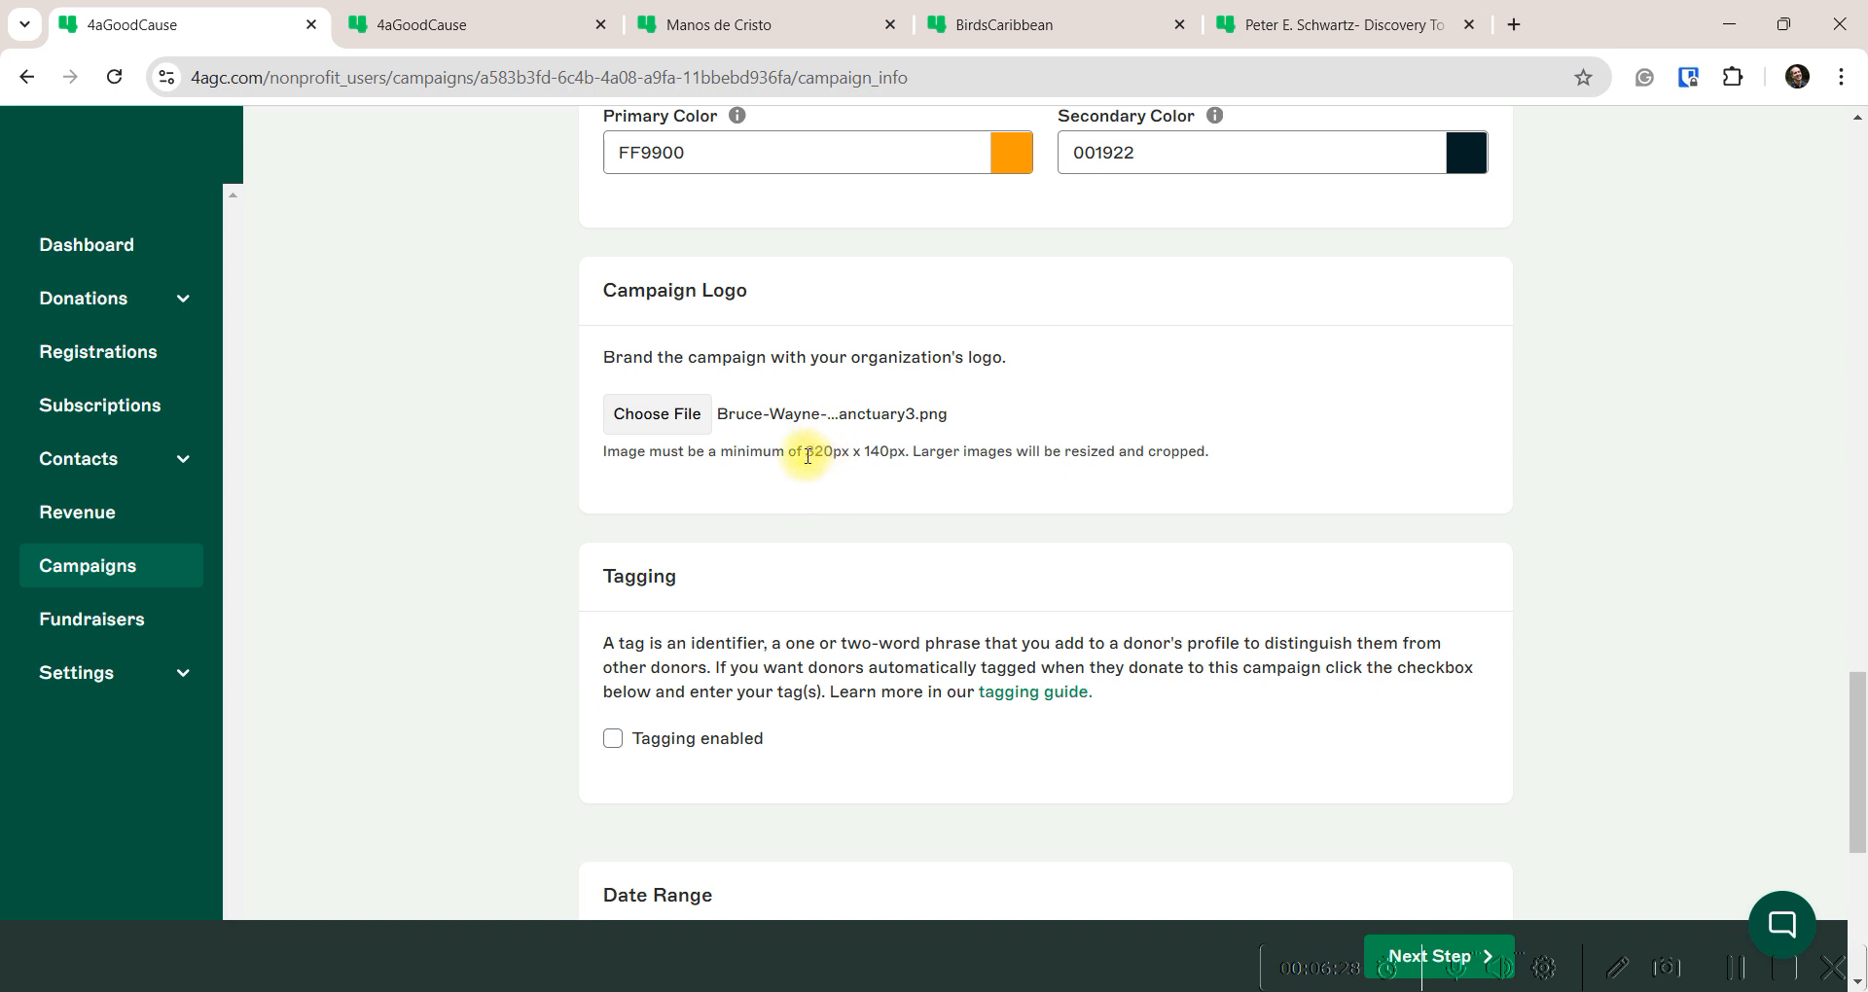
pyautogui.moveTo(807, 454); pyautogui.dragTo(904, 453)
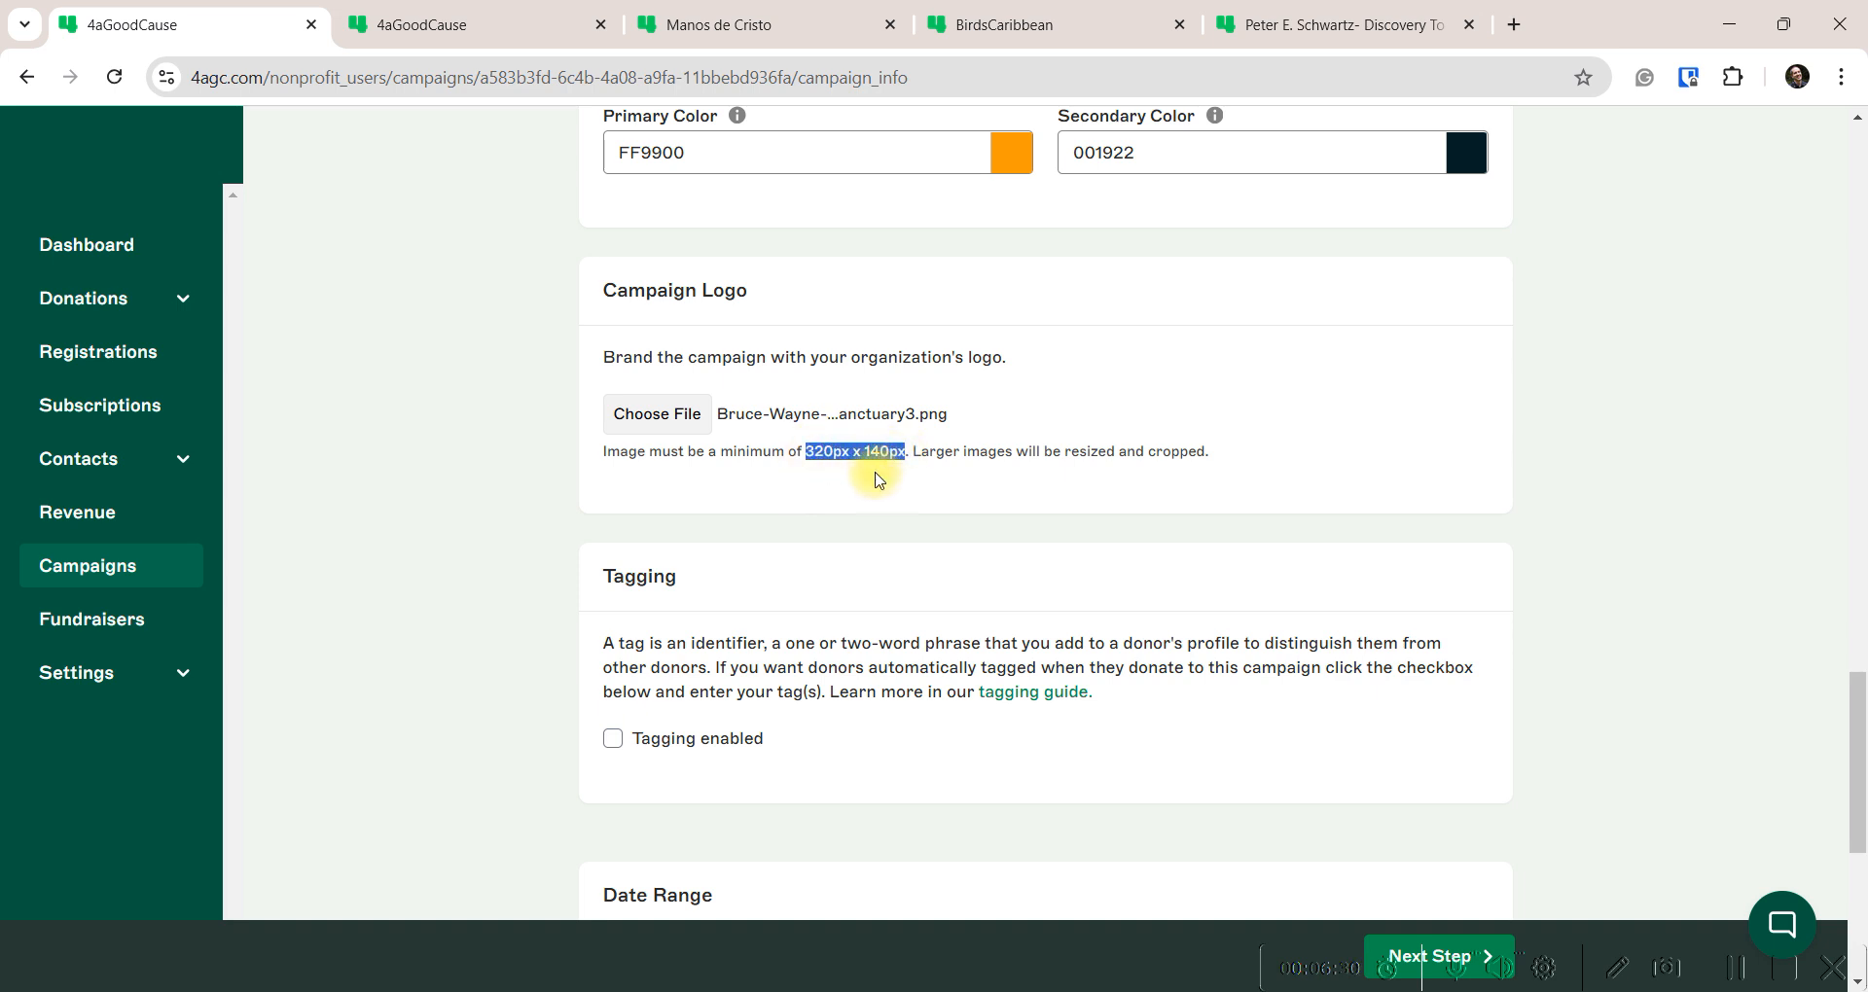
pyautogui.click(847, 494)
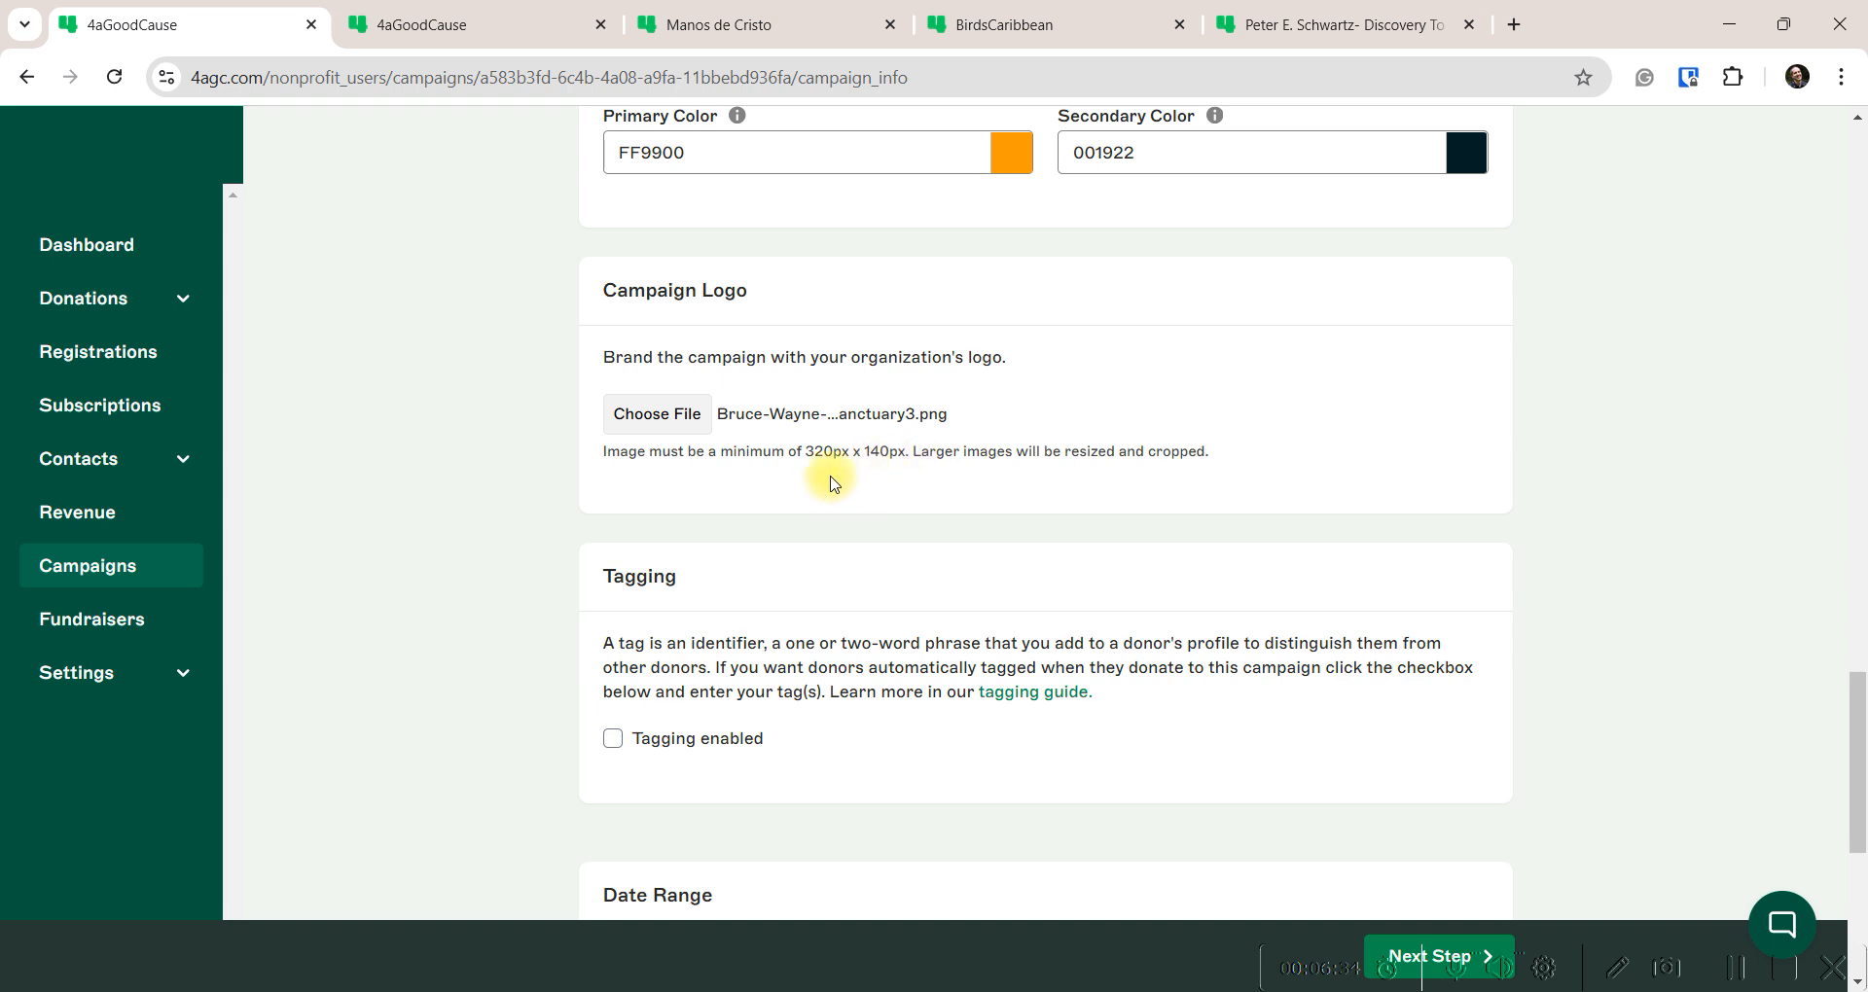
# Turn on Tagging enabled and add the new tag 'Bats and Bowties Attendee'
pyautogui.scroll(-3, 832, 486)
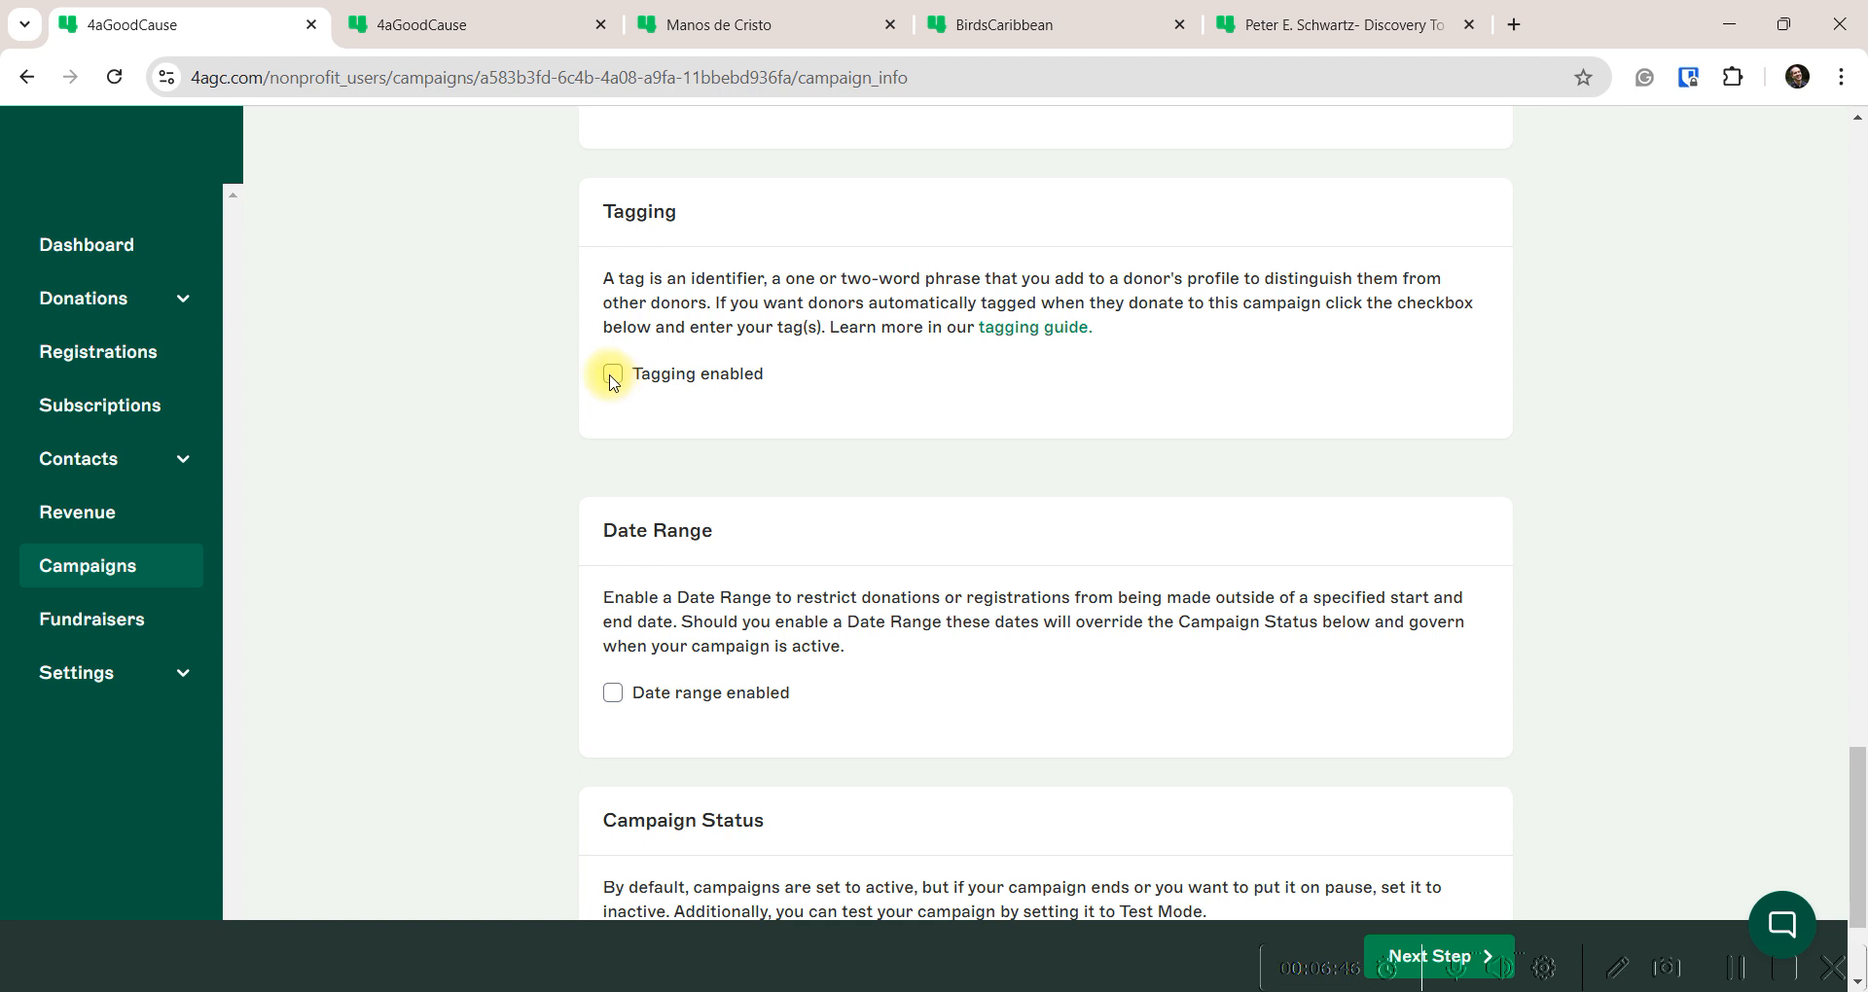
pyautogui.click(613, 379)
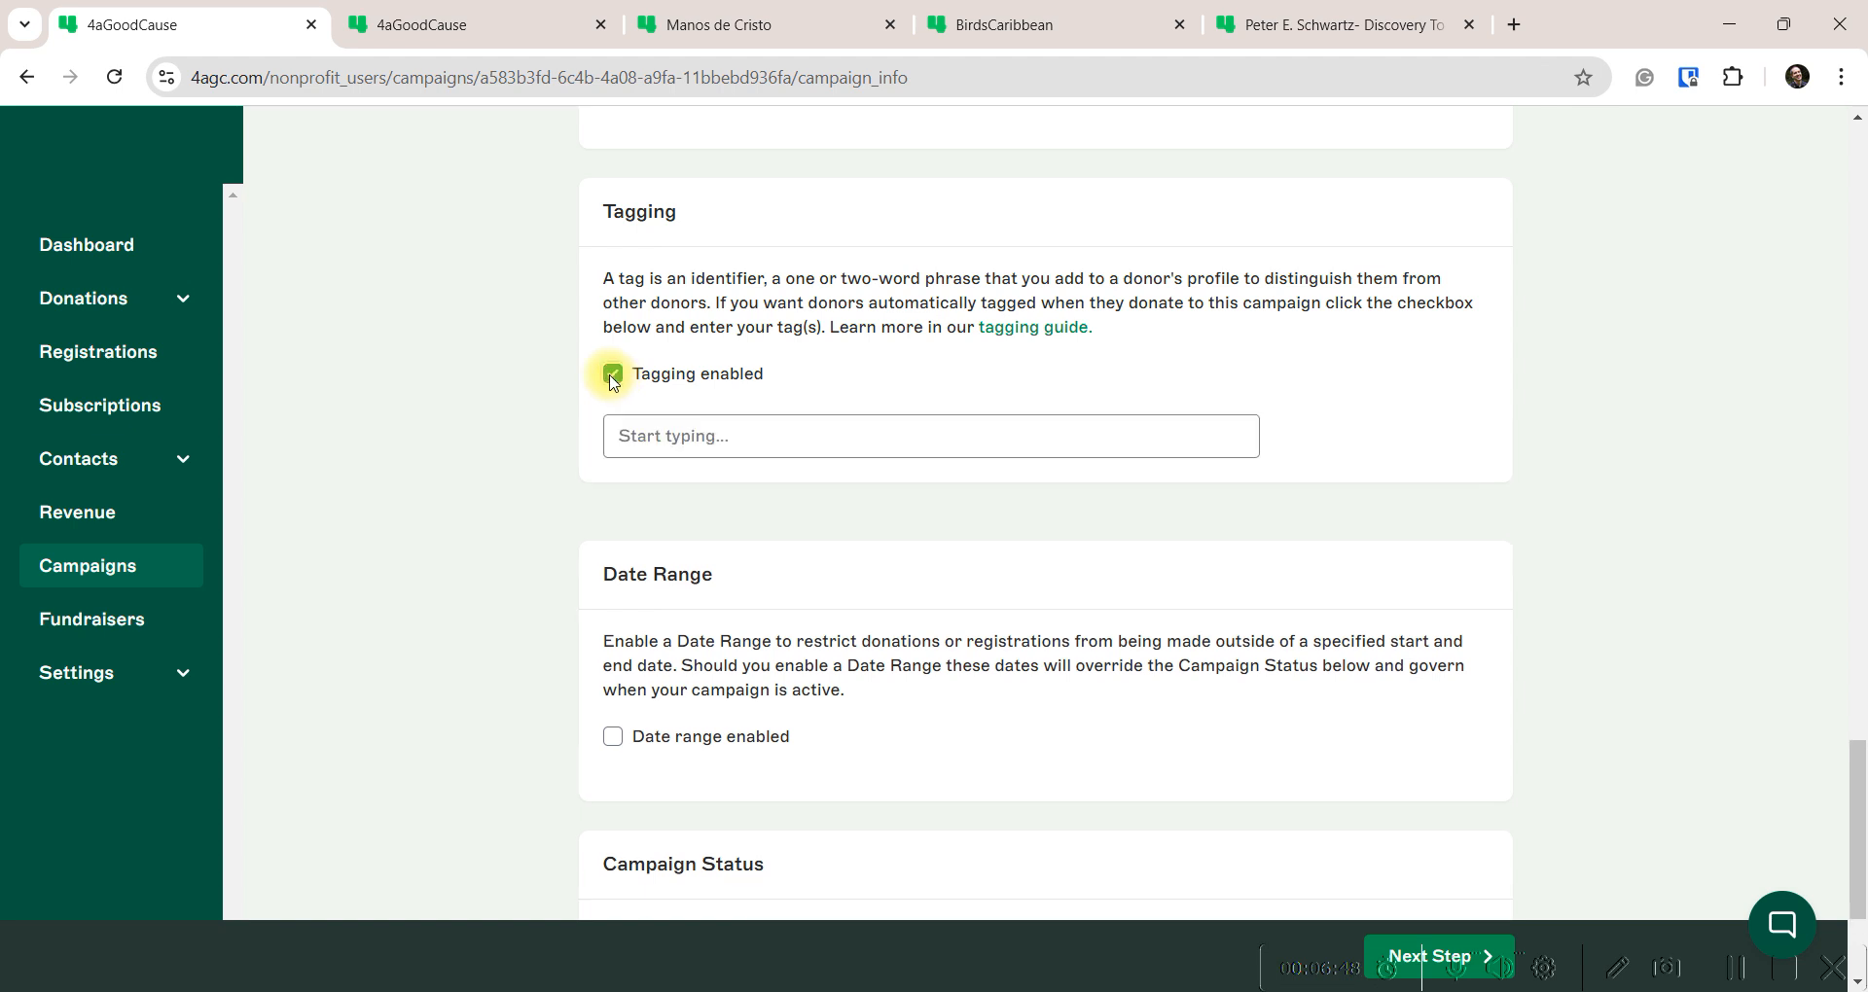
pyautogui.click(691, 440)
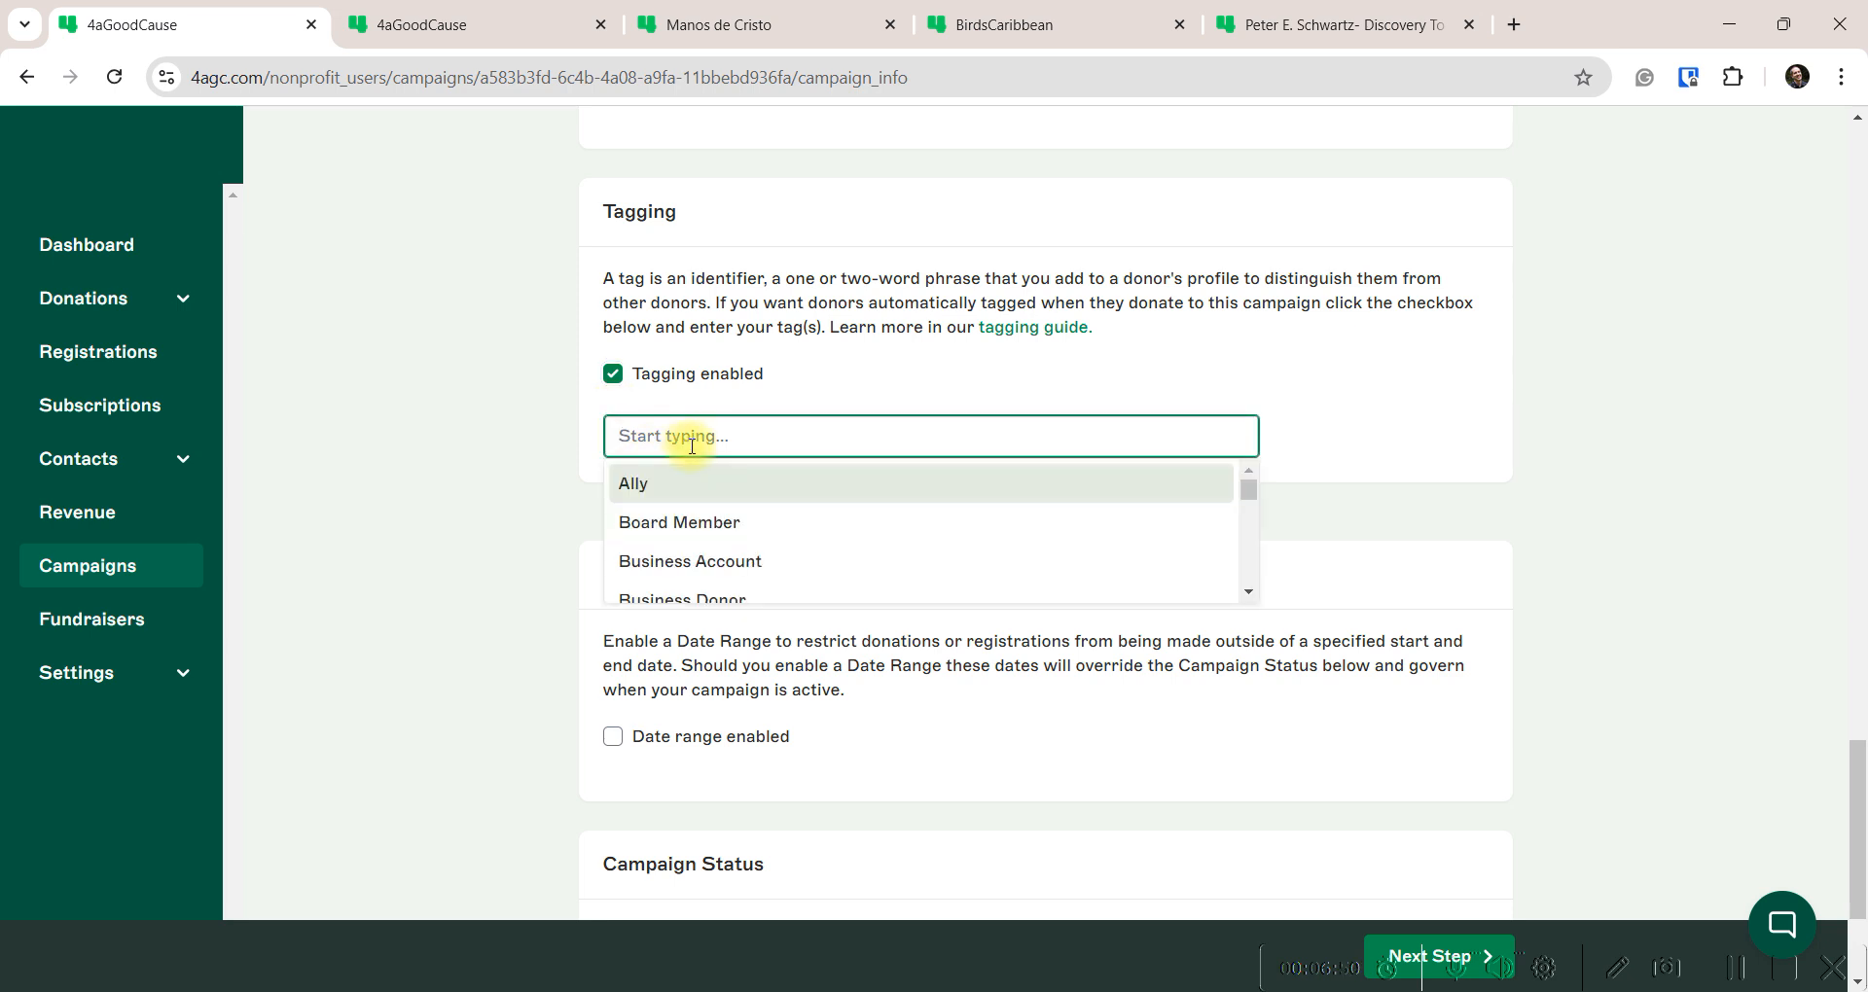
pyautogui.write('Bat')
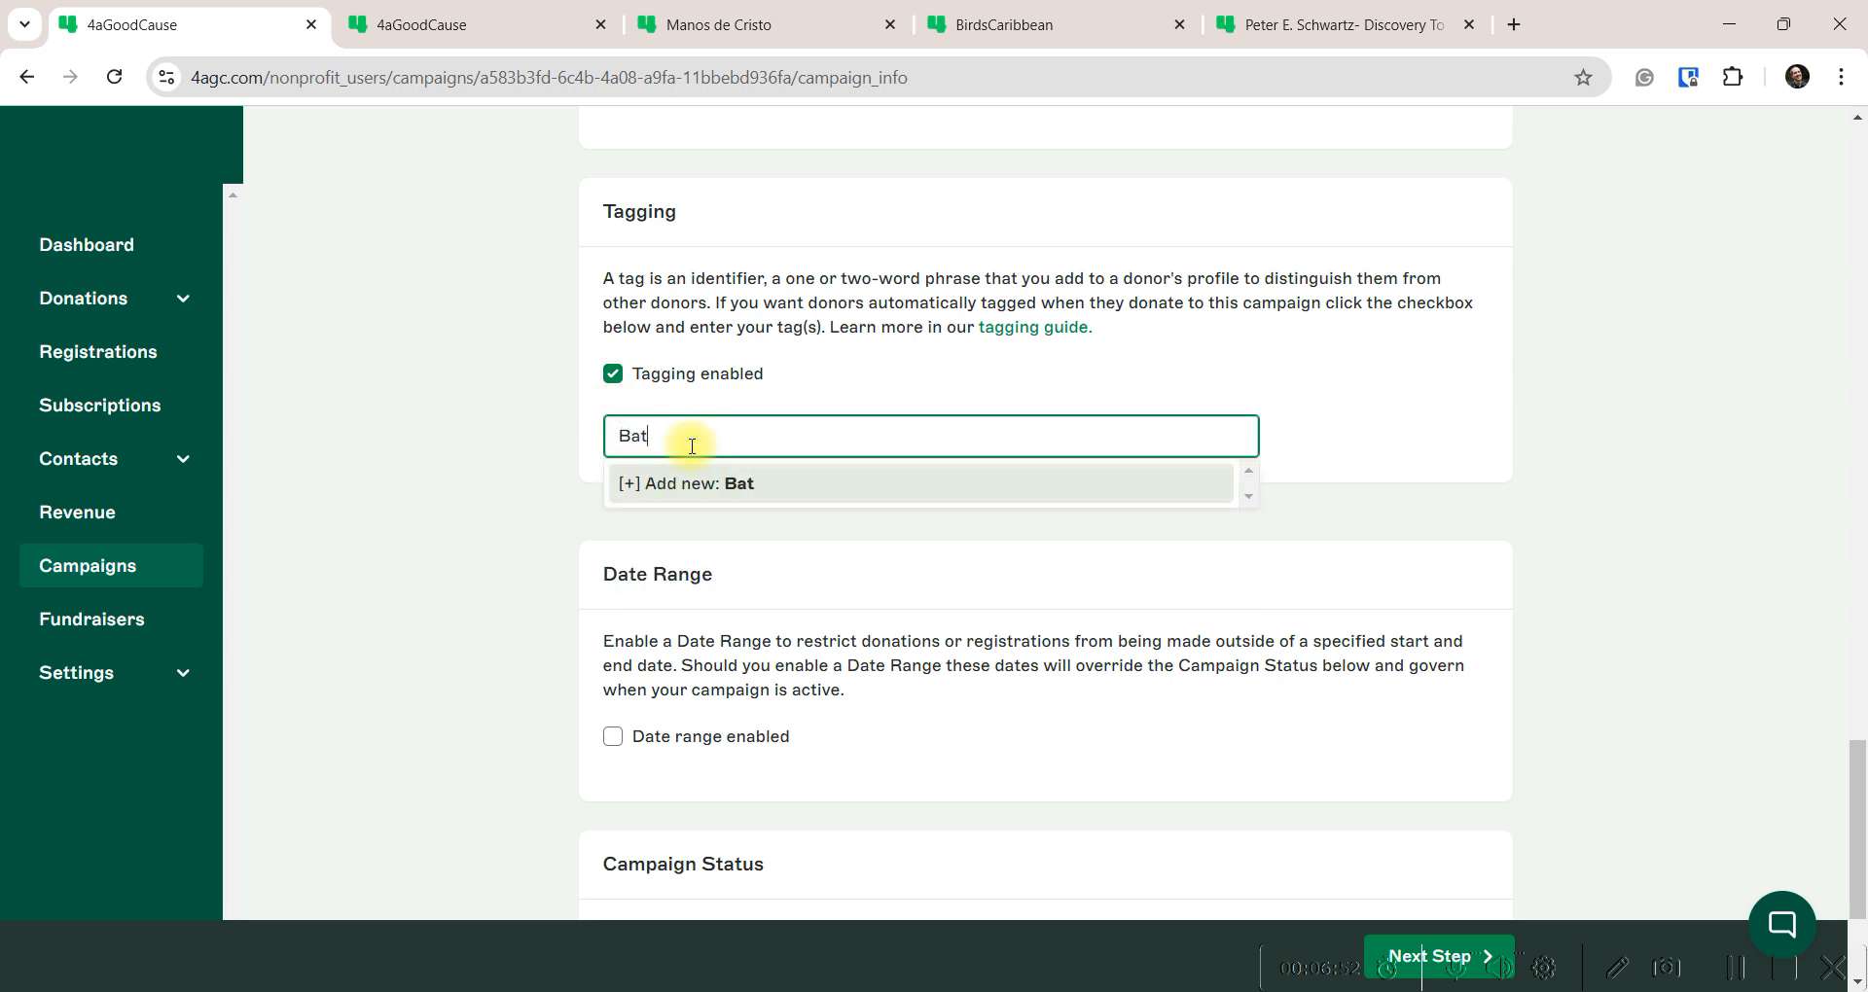
pyautogui.write('s and Bow')
pyautogui.write('t')
pyautogui.write('ties')
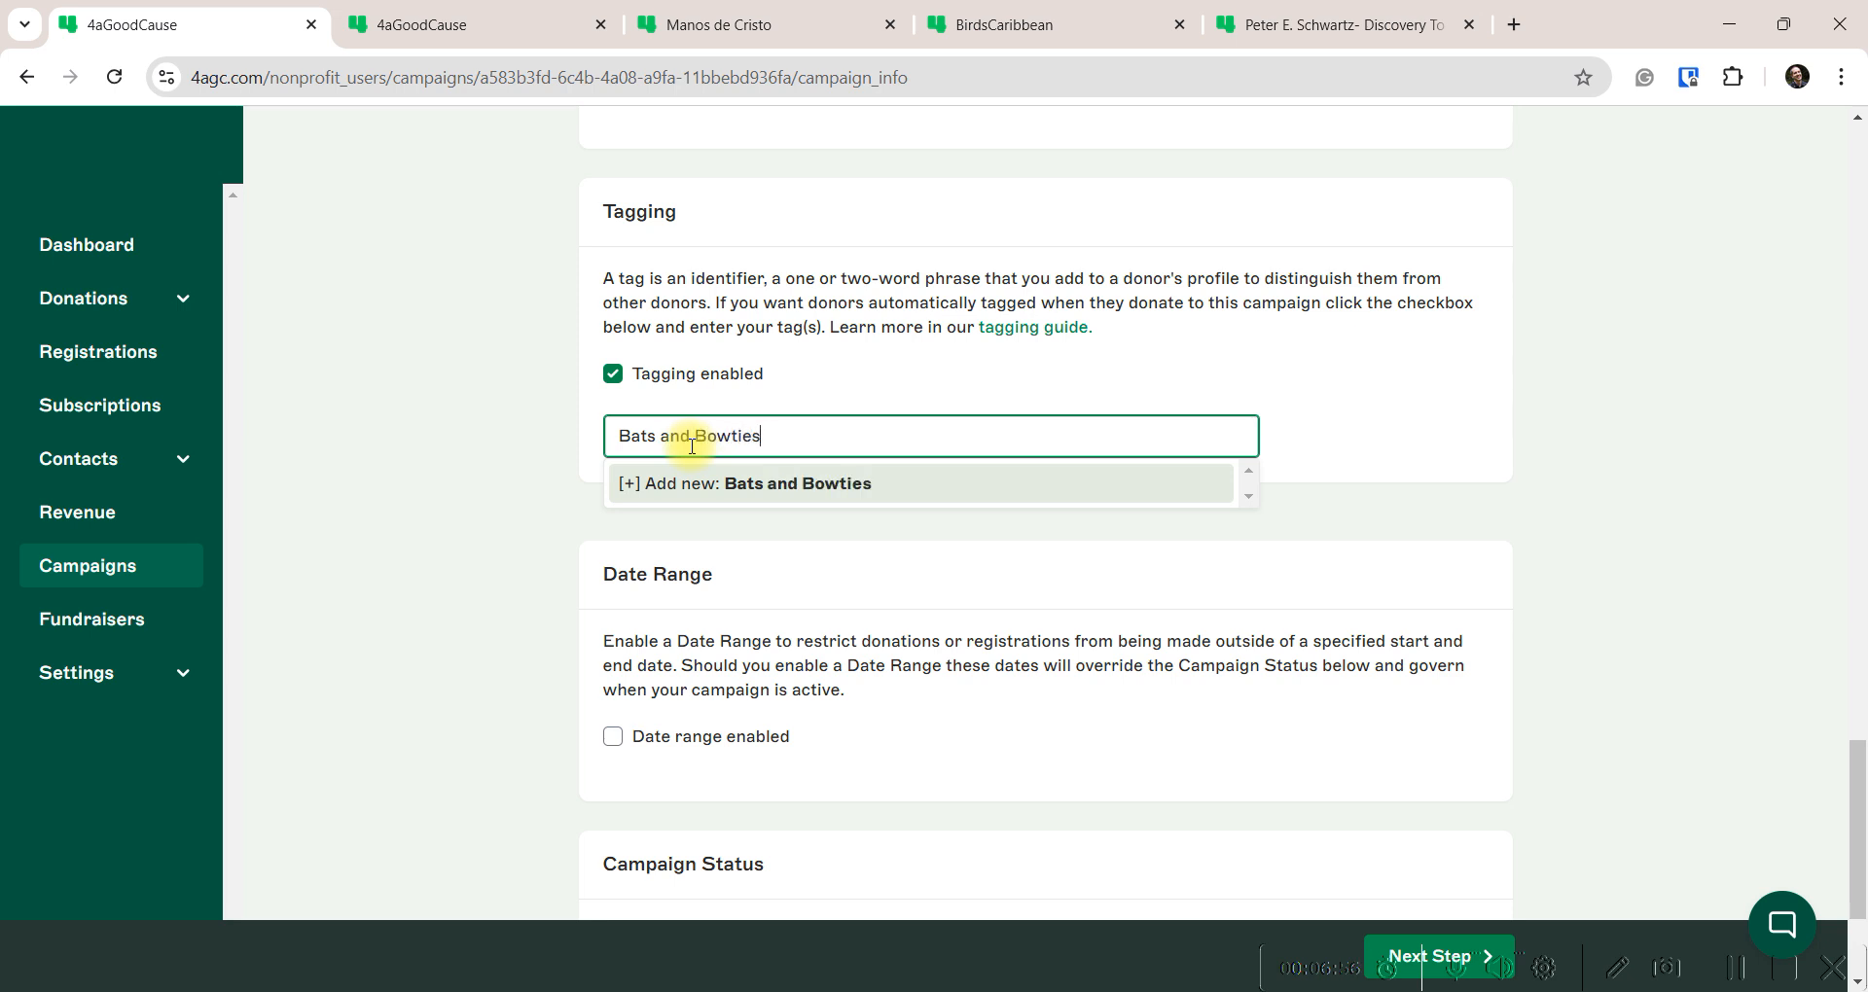
pyautogui.write(' Attendee')
pyautogui.click(781, 481)
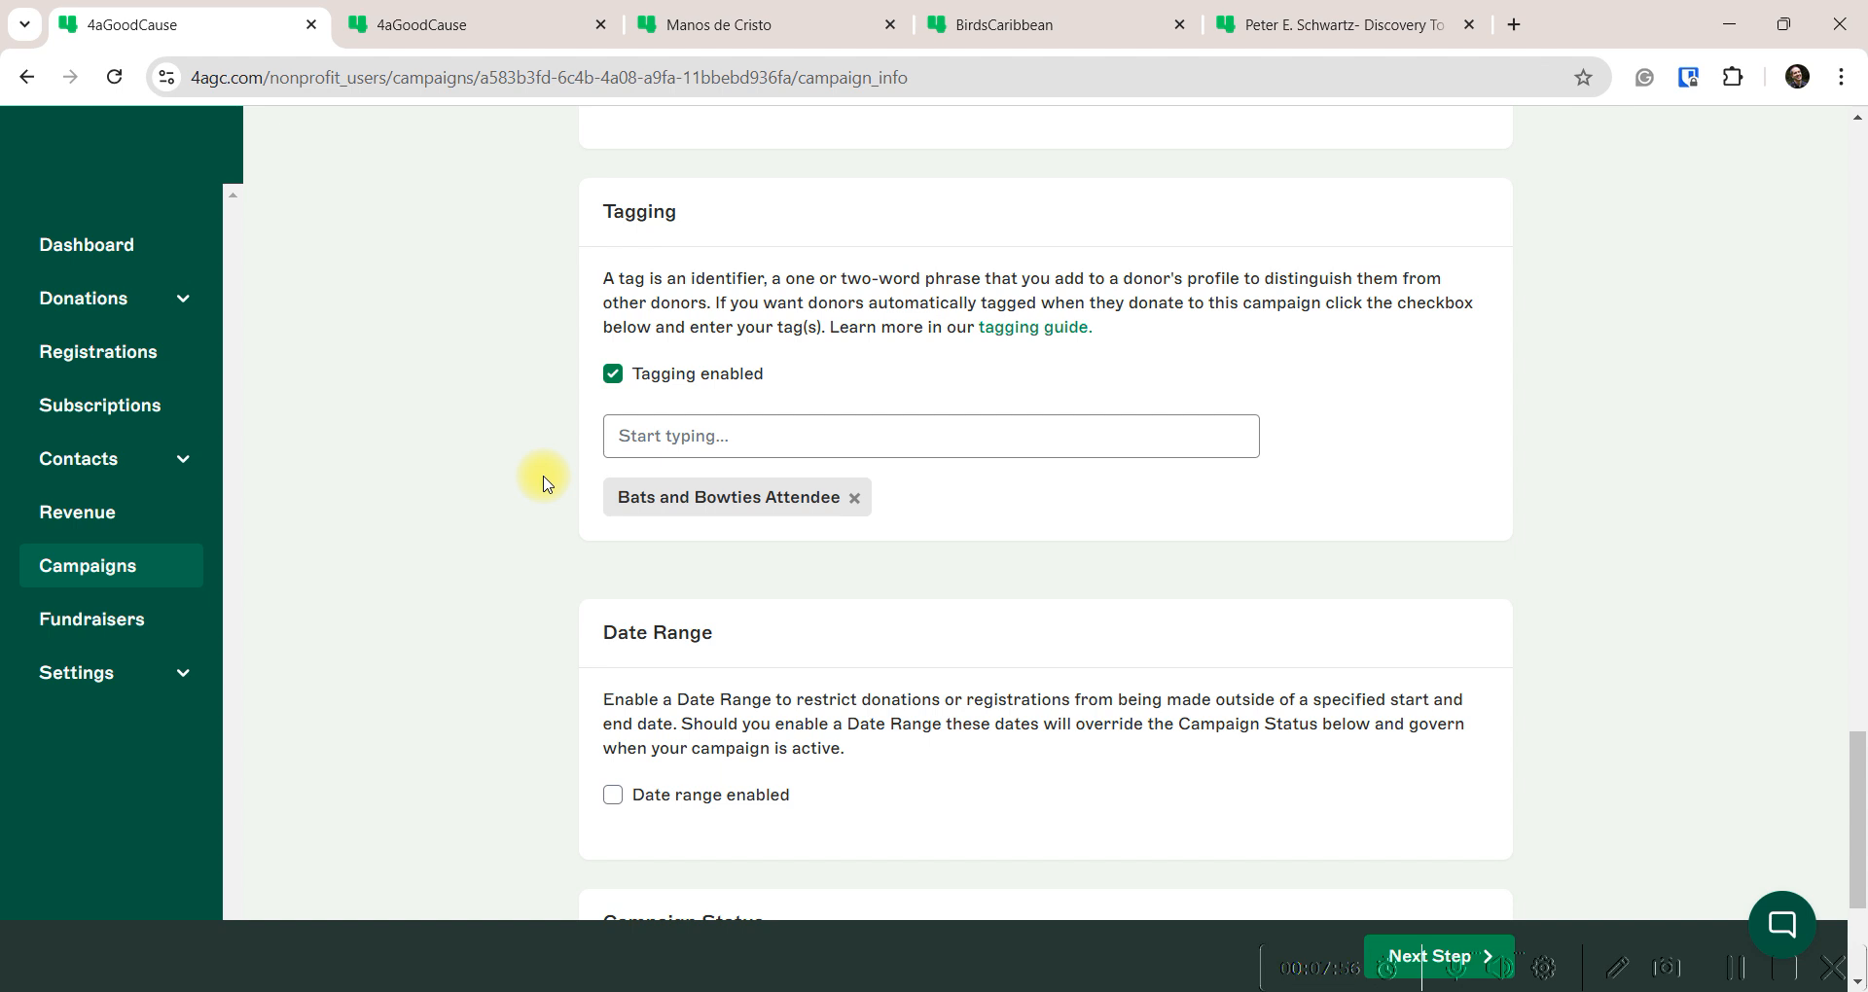
pyautogui.scroll(-3, 543, 484)
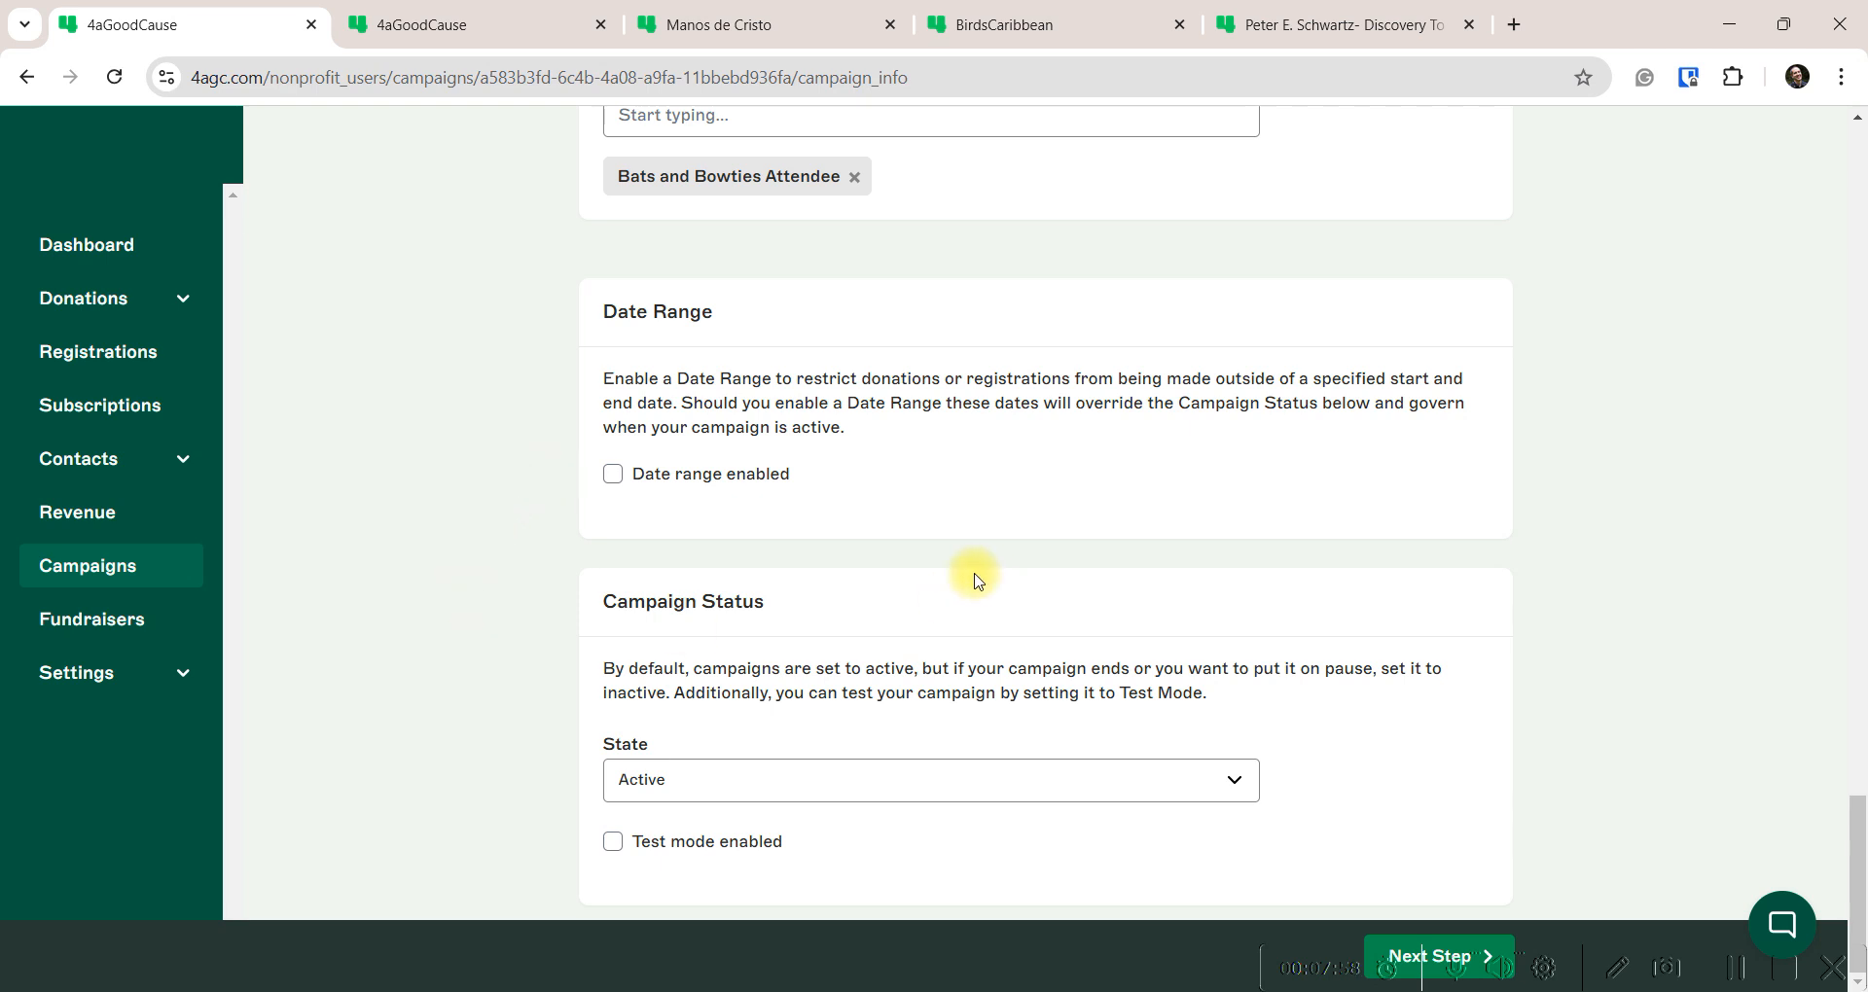
pyautogui.click(612, 476)
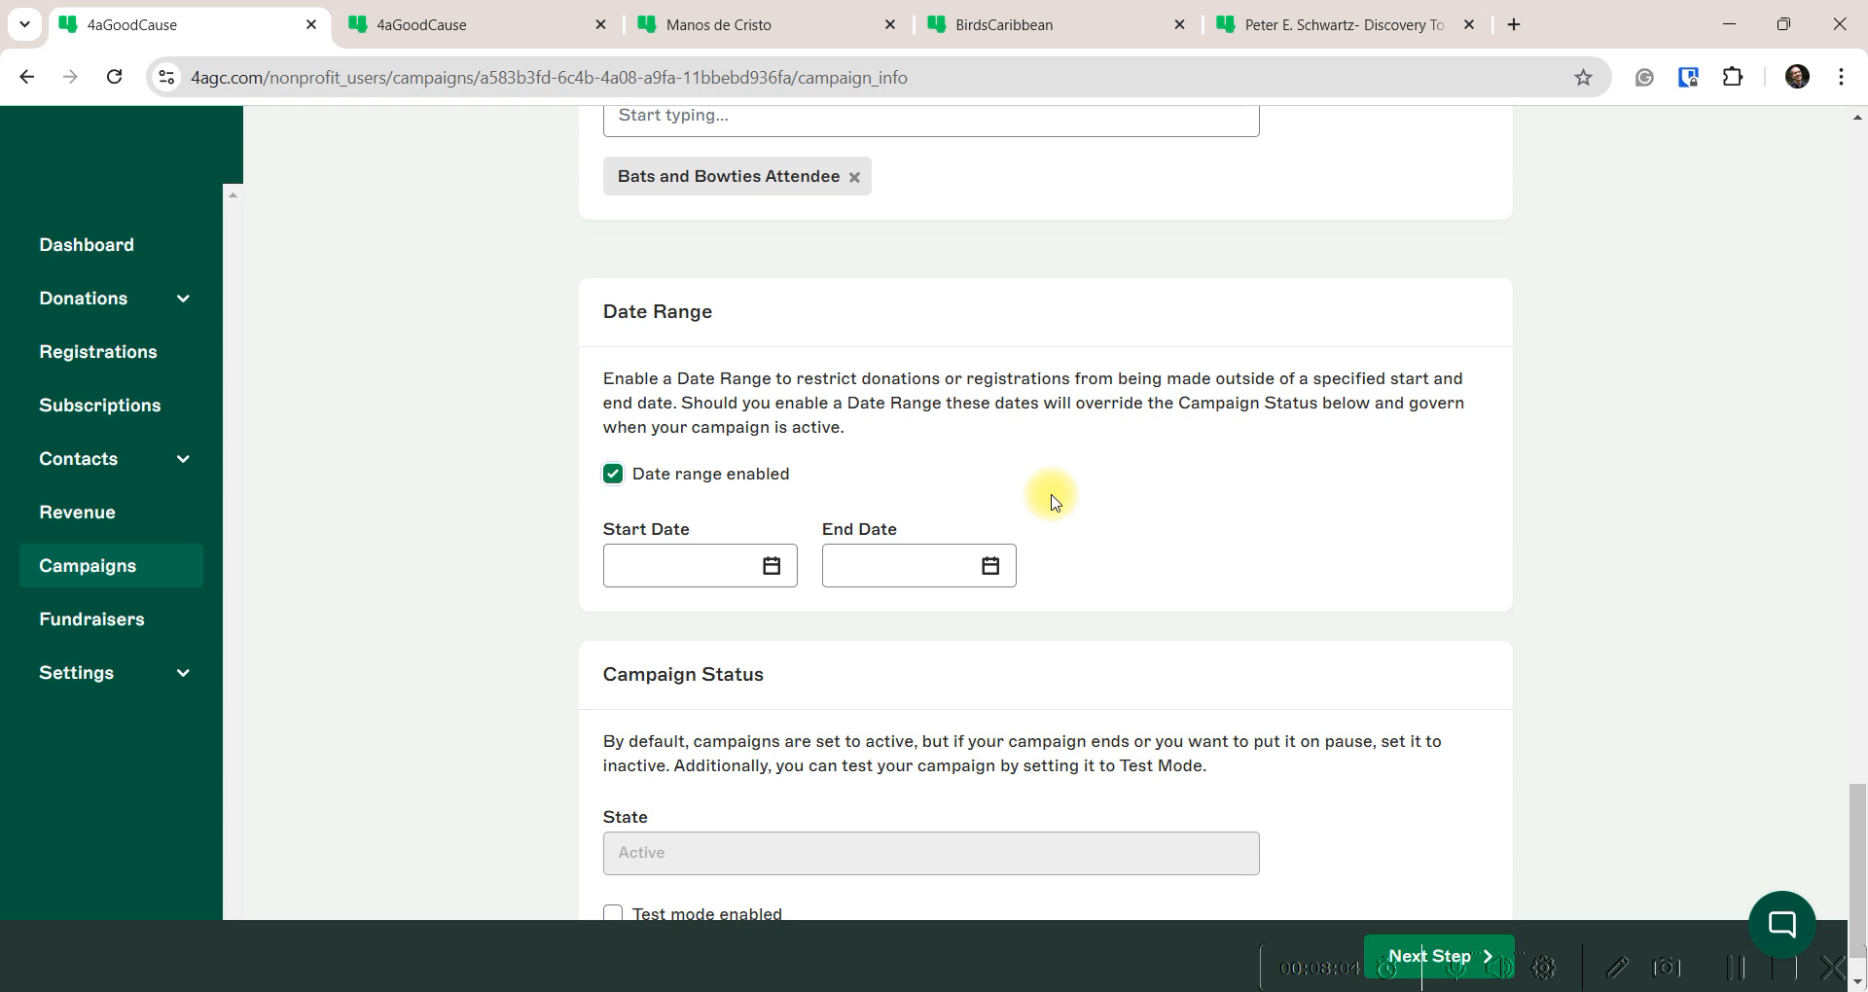
pyautogui.click(612, 474)
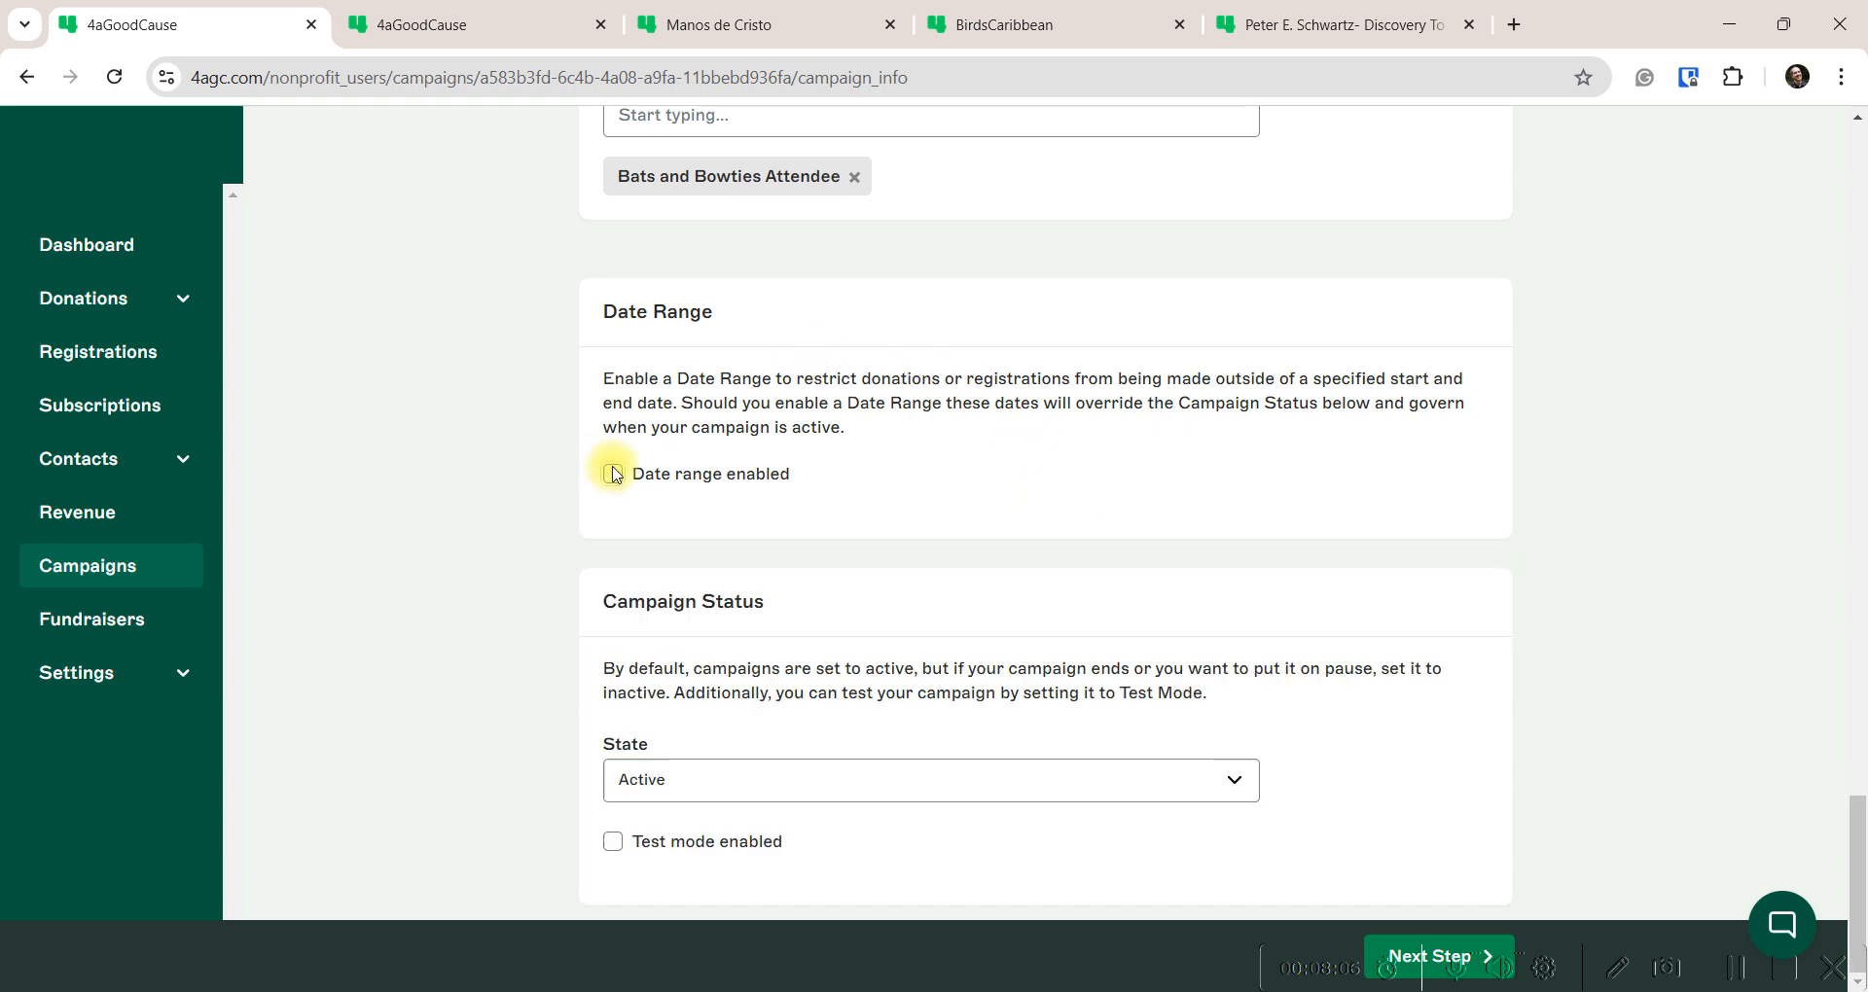
pyautogui.click(698, 790)
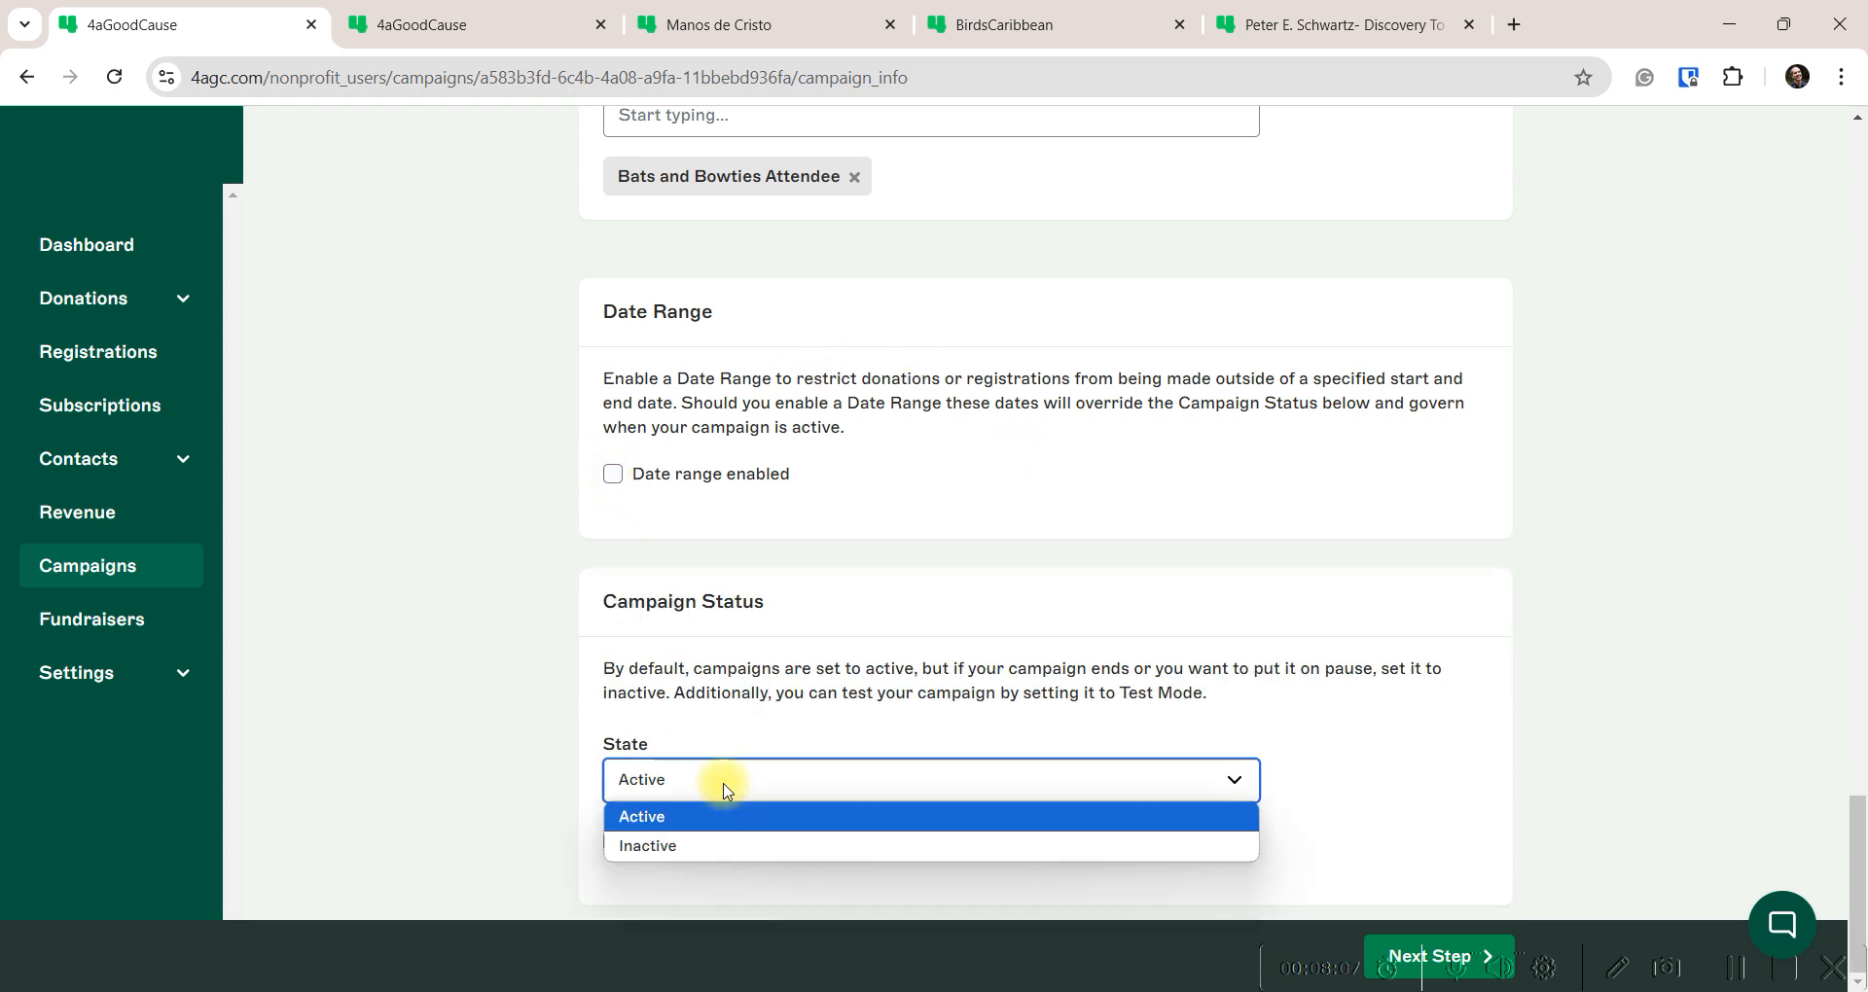
pyautogui.click(686, 818)
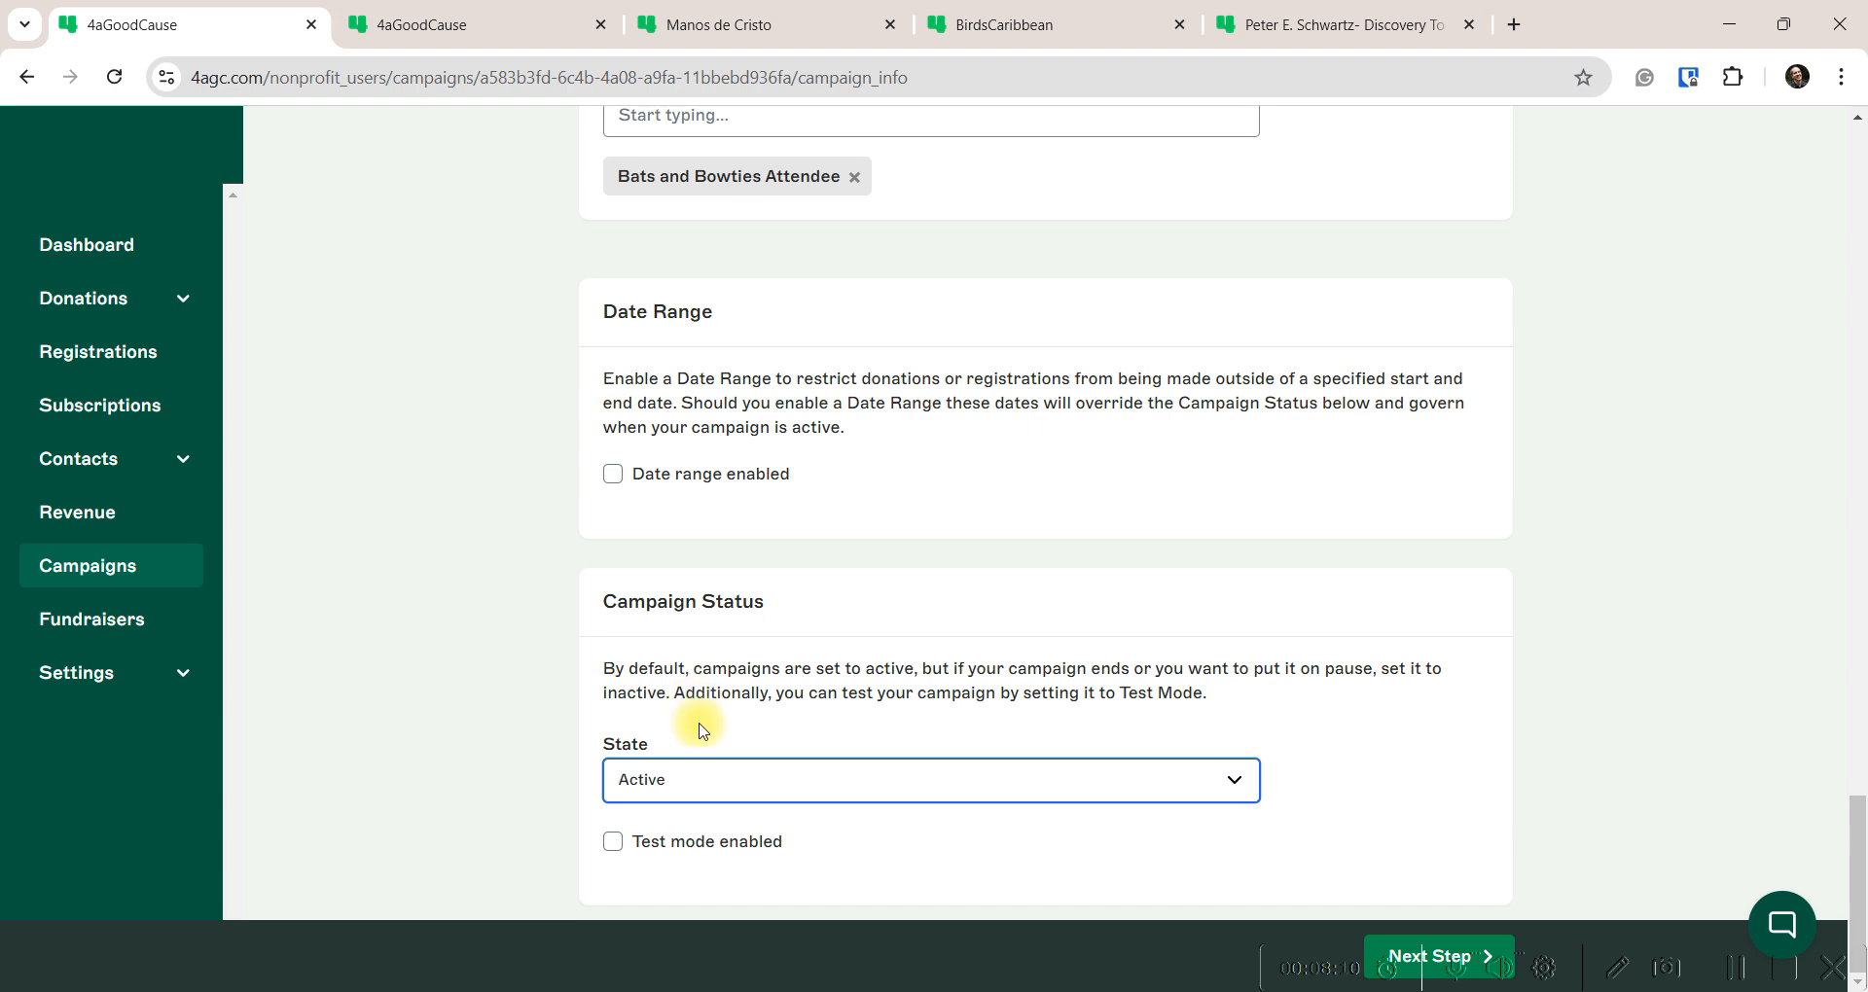
pyautogui.click(750, 778)
pyautogui.click(655, 845)
pyautogui.click(670, 798)
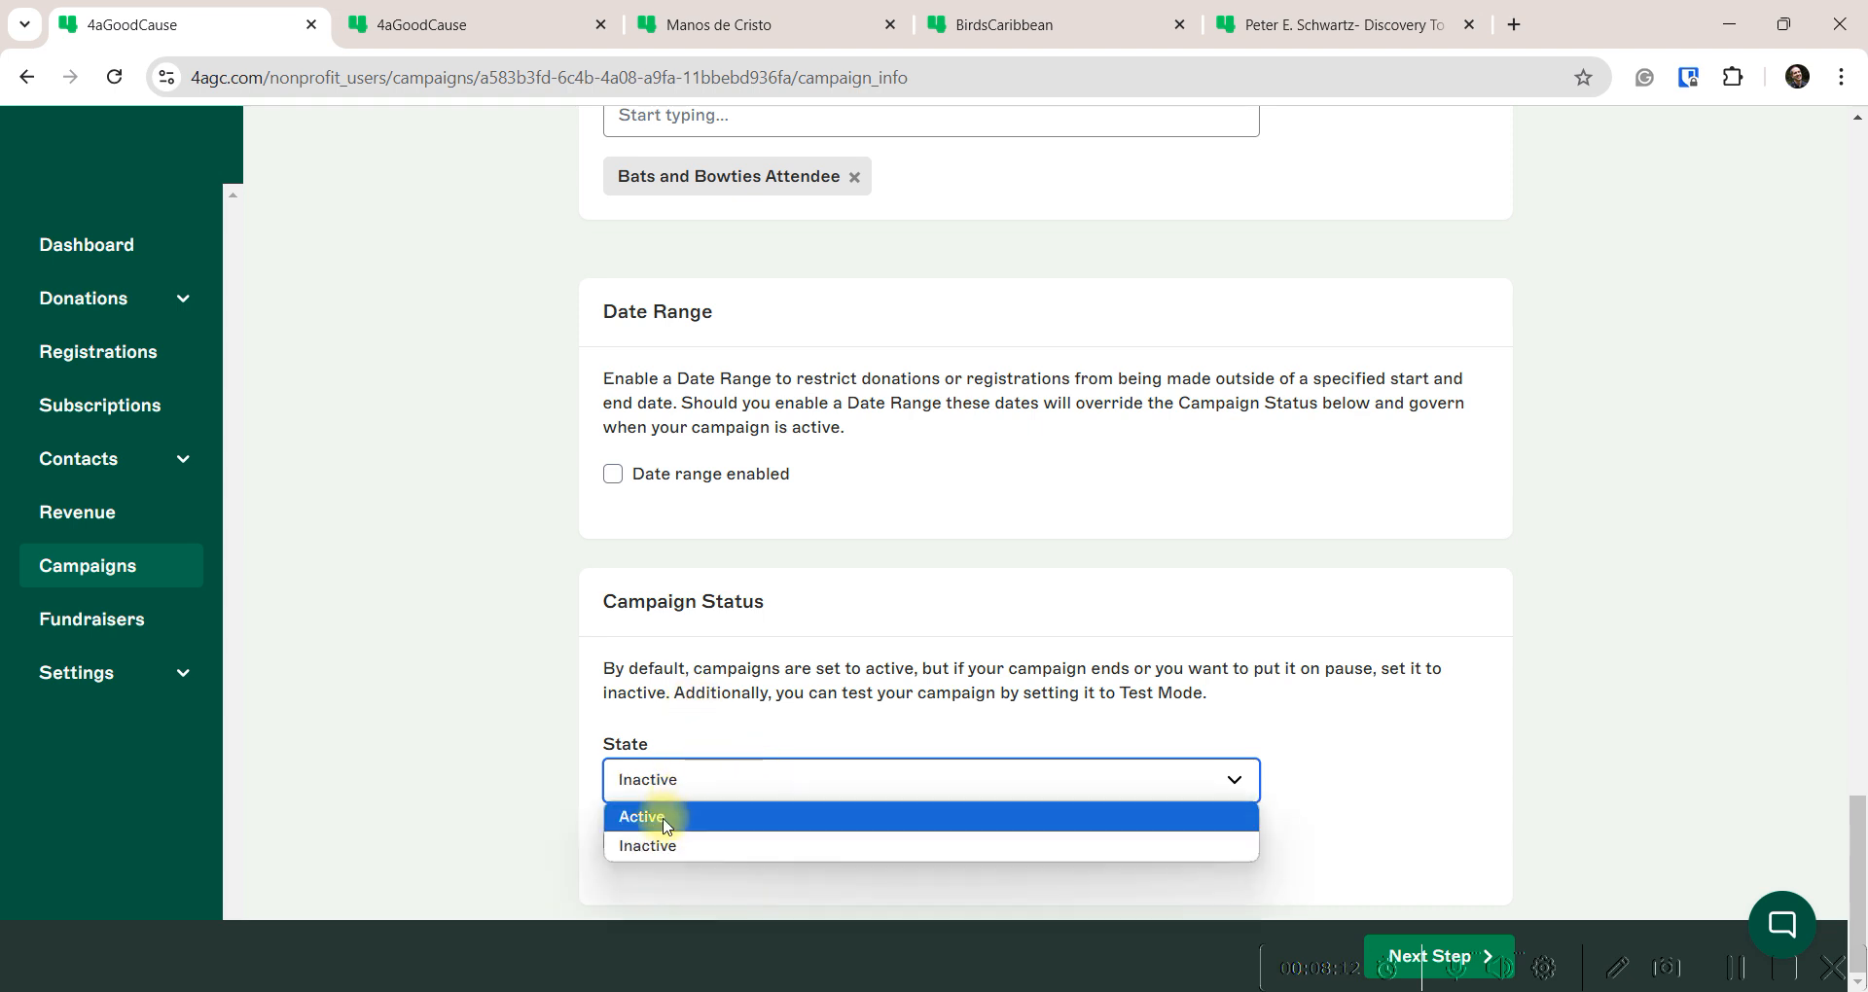
pyautogui.click(646, 818)
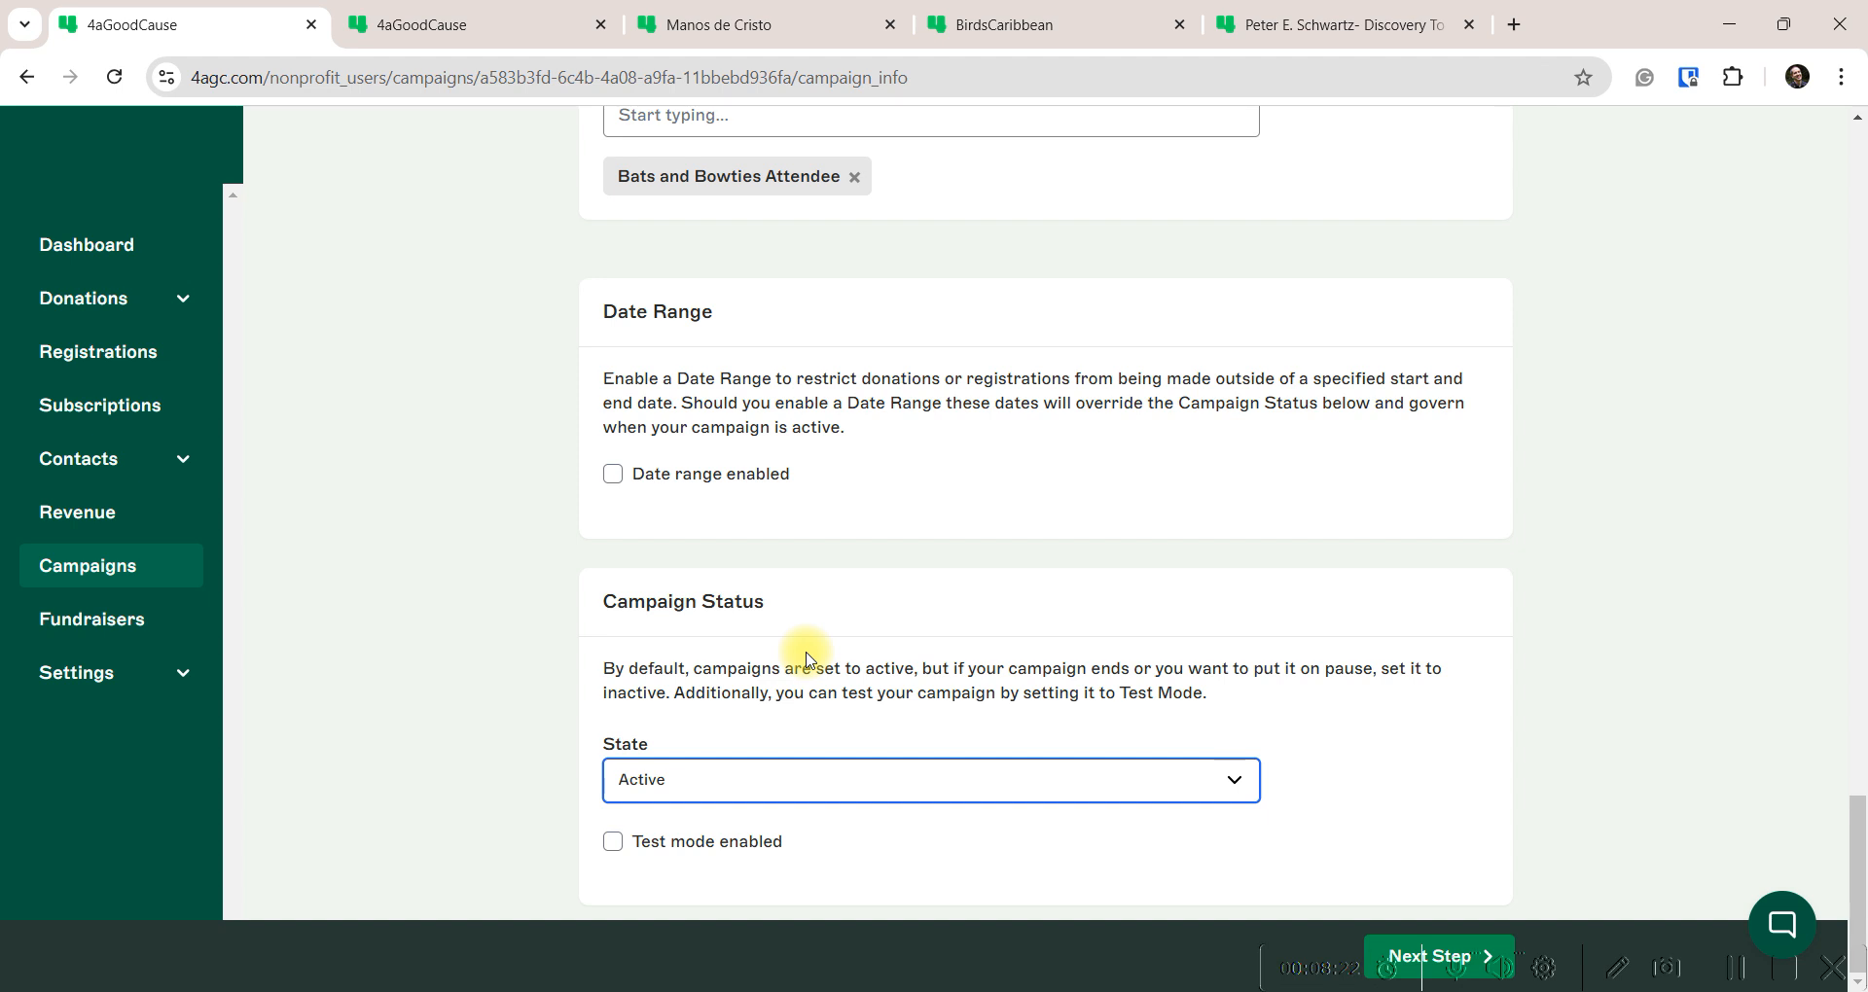
pyautogui.click(712, 776)
pyautogui.click(657, 849)
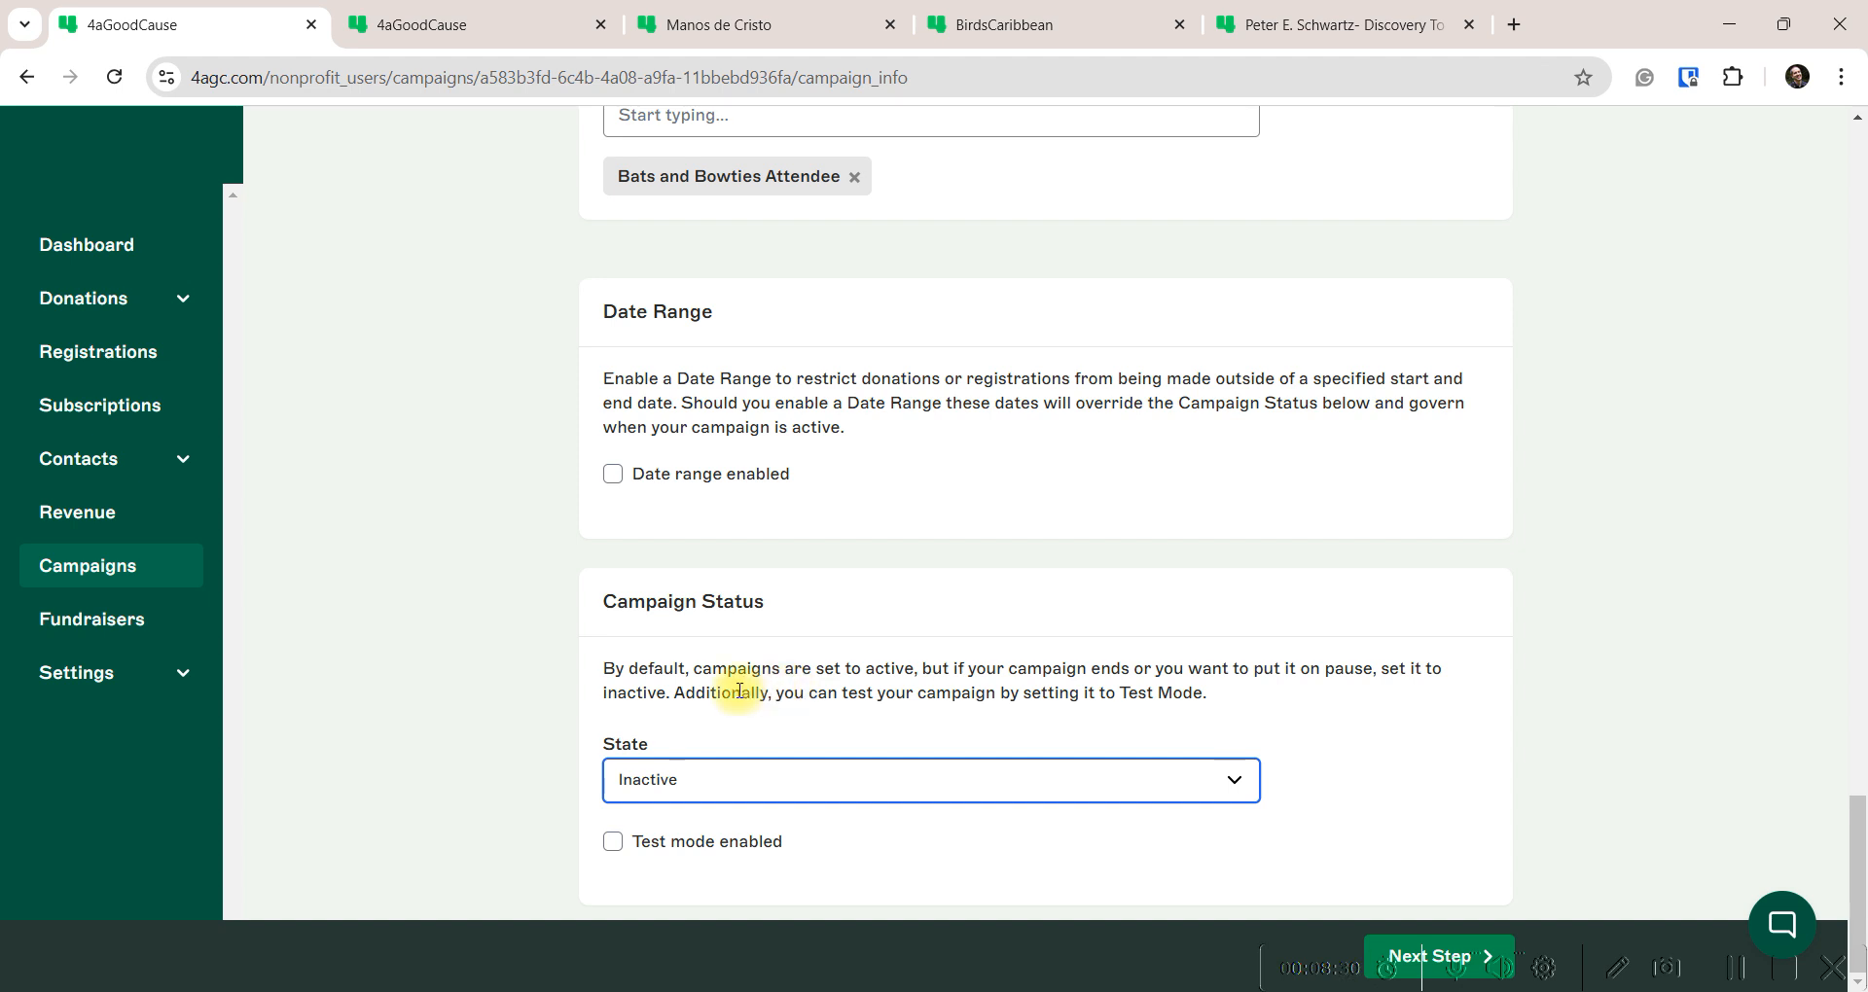
pyautogui.click(693, 785)
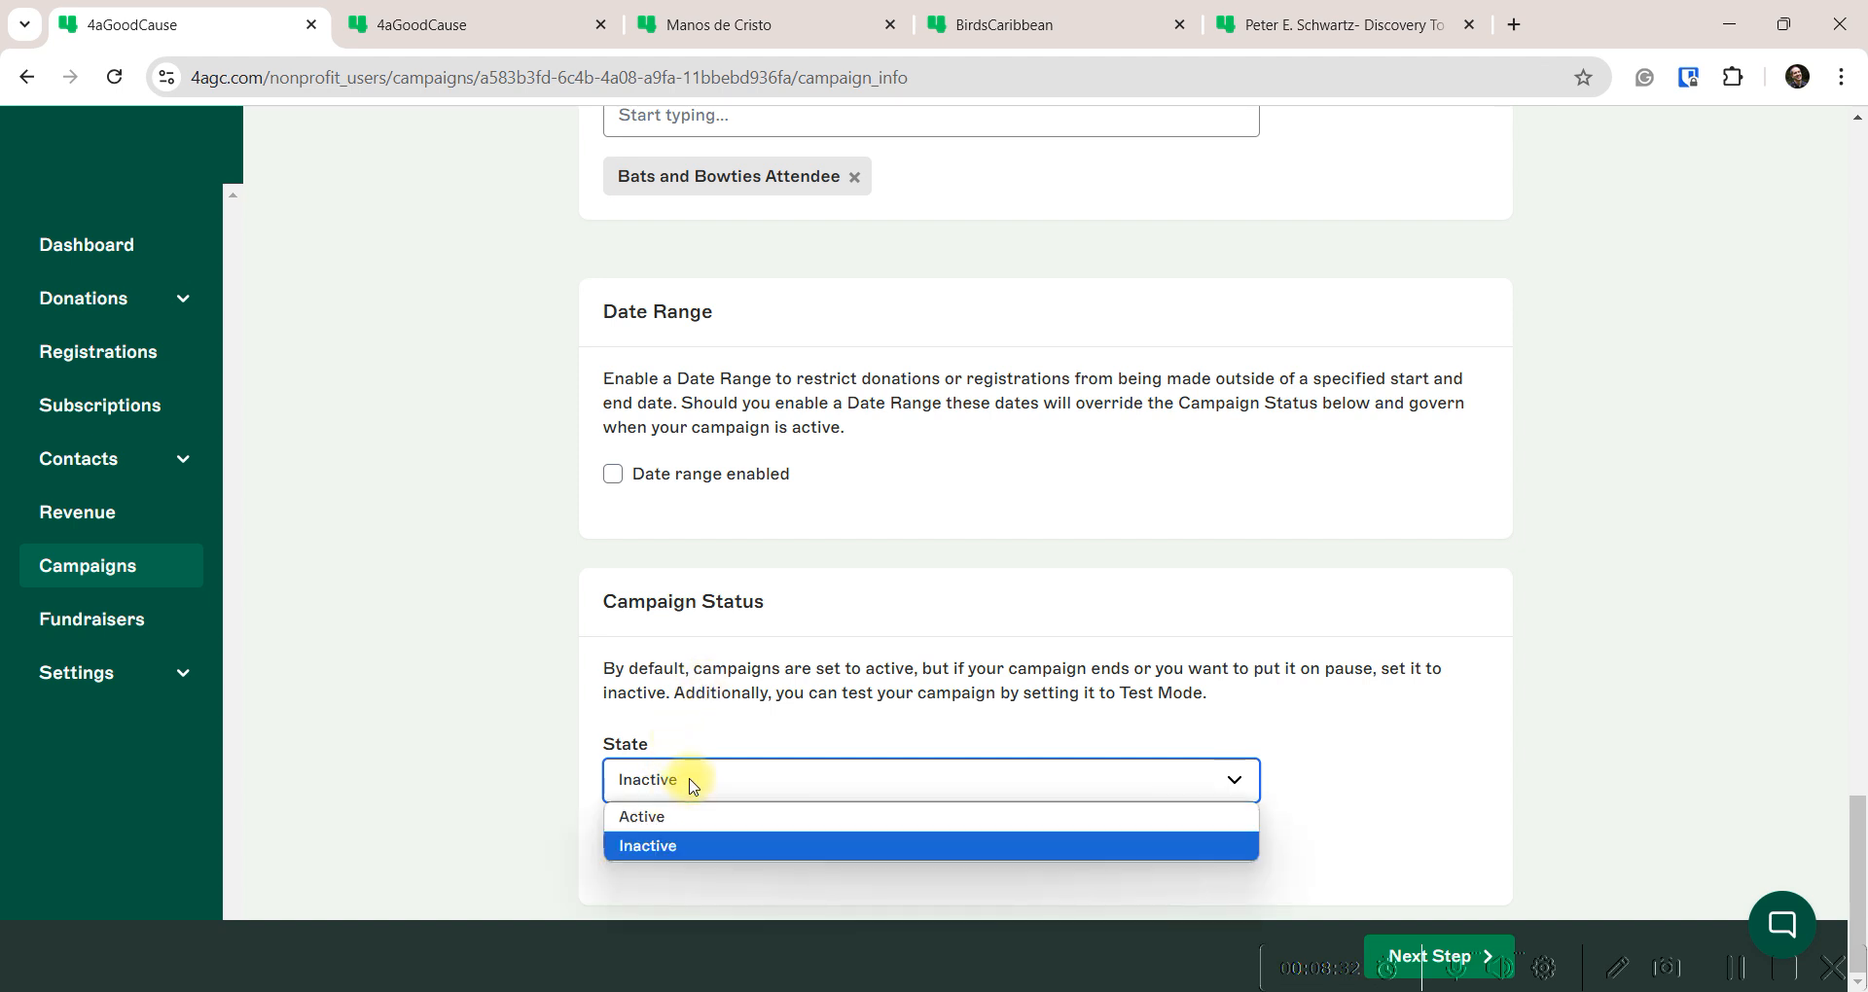
pyautogui.click(650, 817)
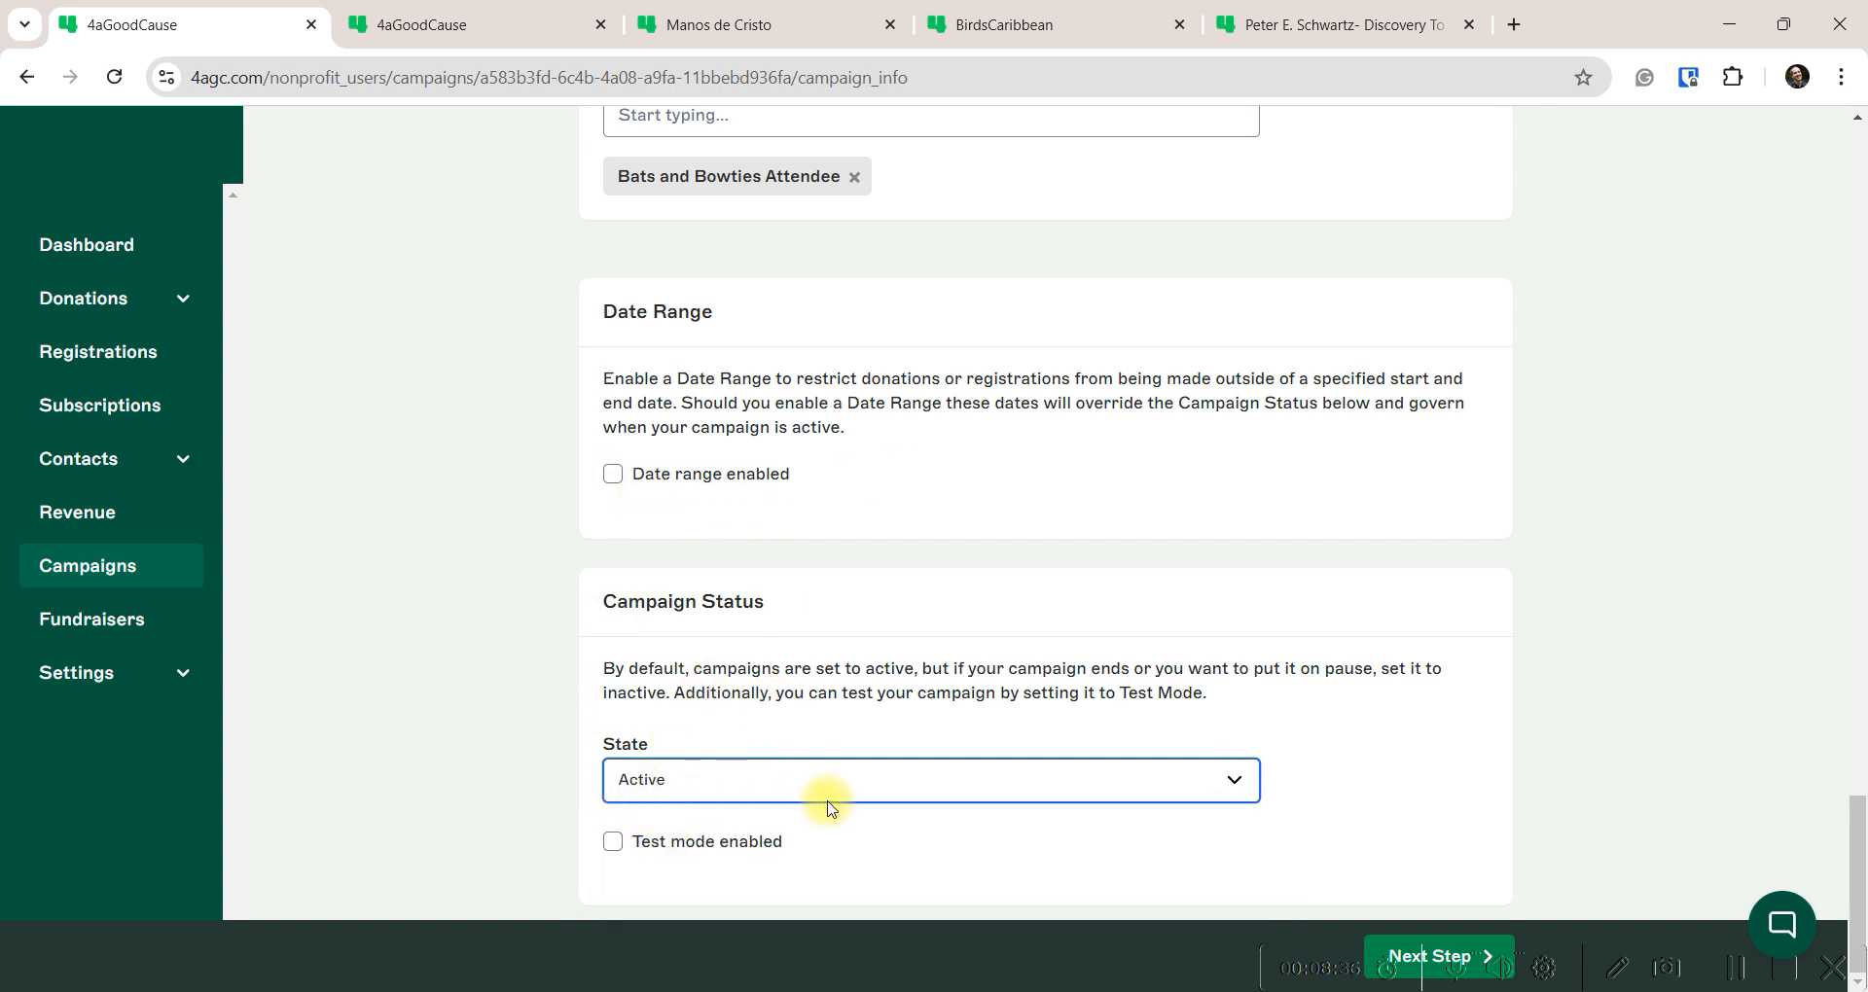
pyautogui.click(689, 780)
pyautogui.click(671, 820)
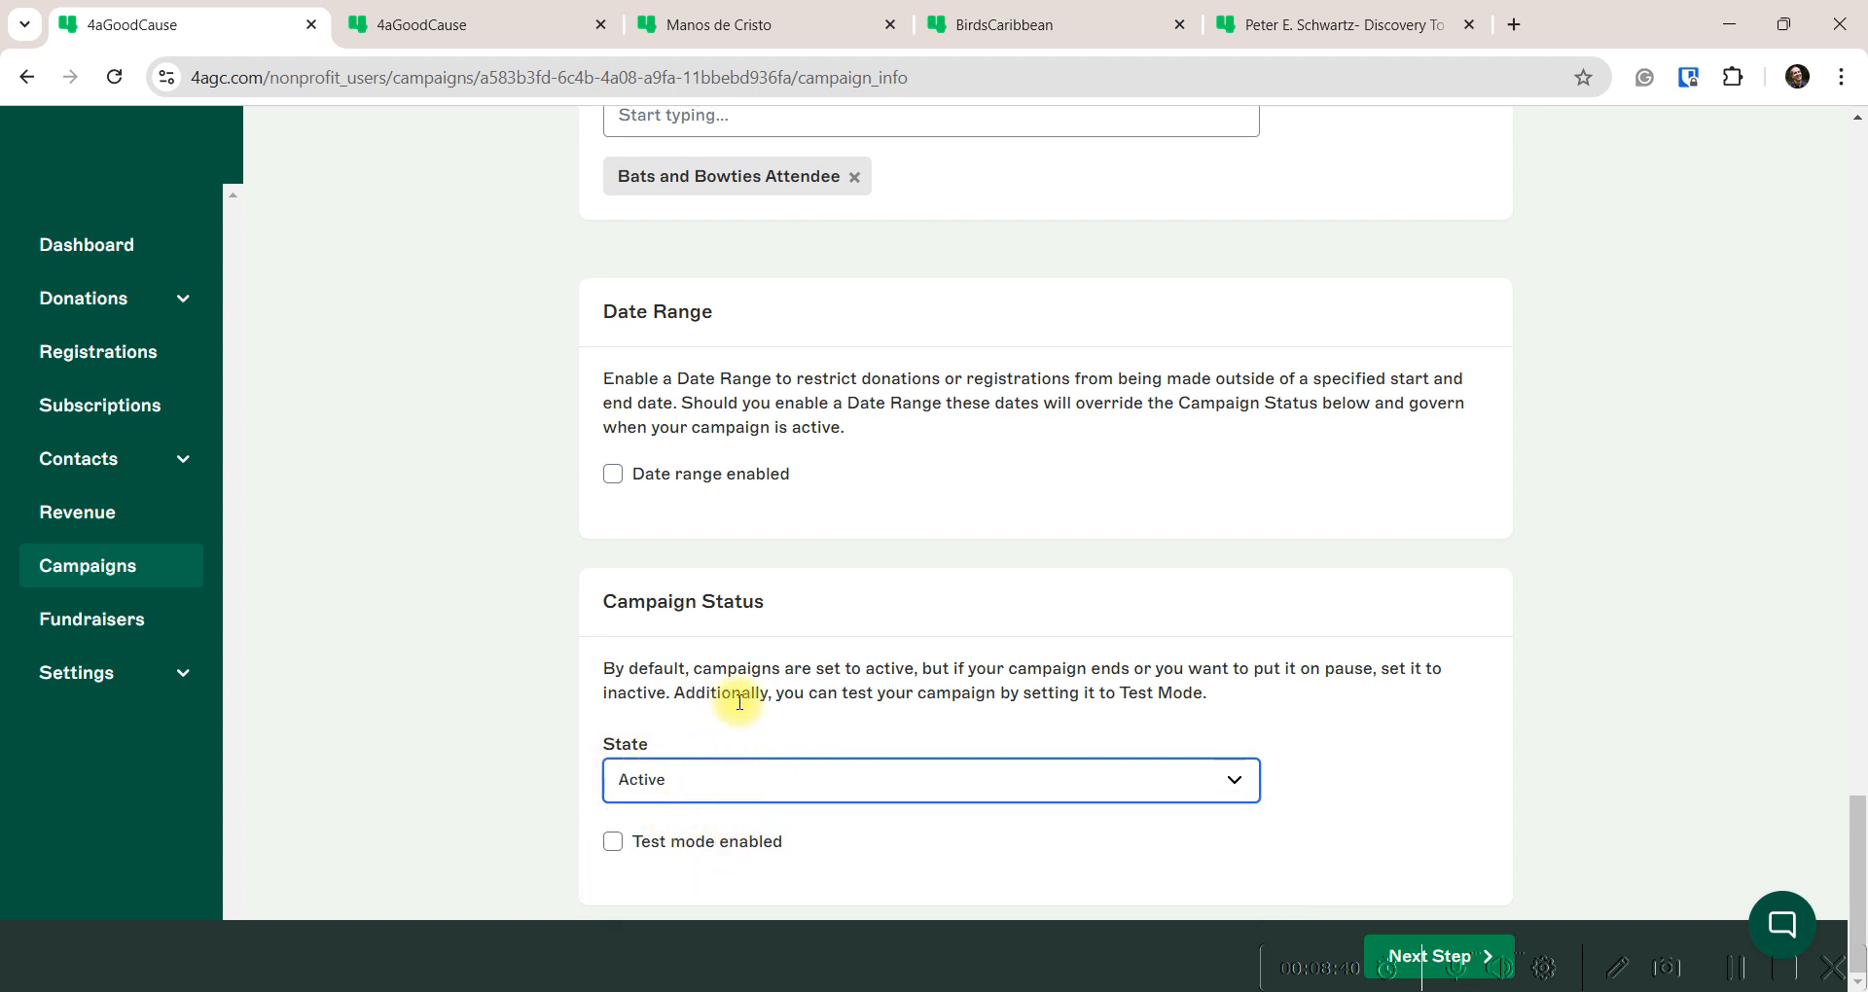
pyautogui.click(613, 474)
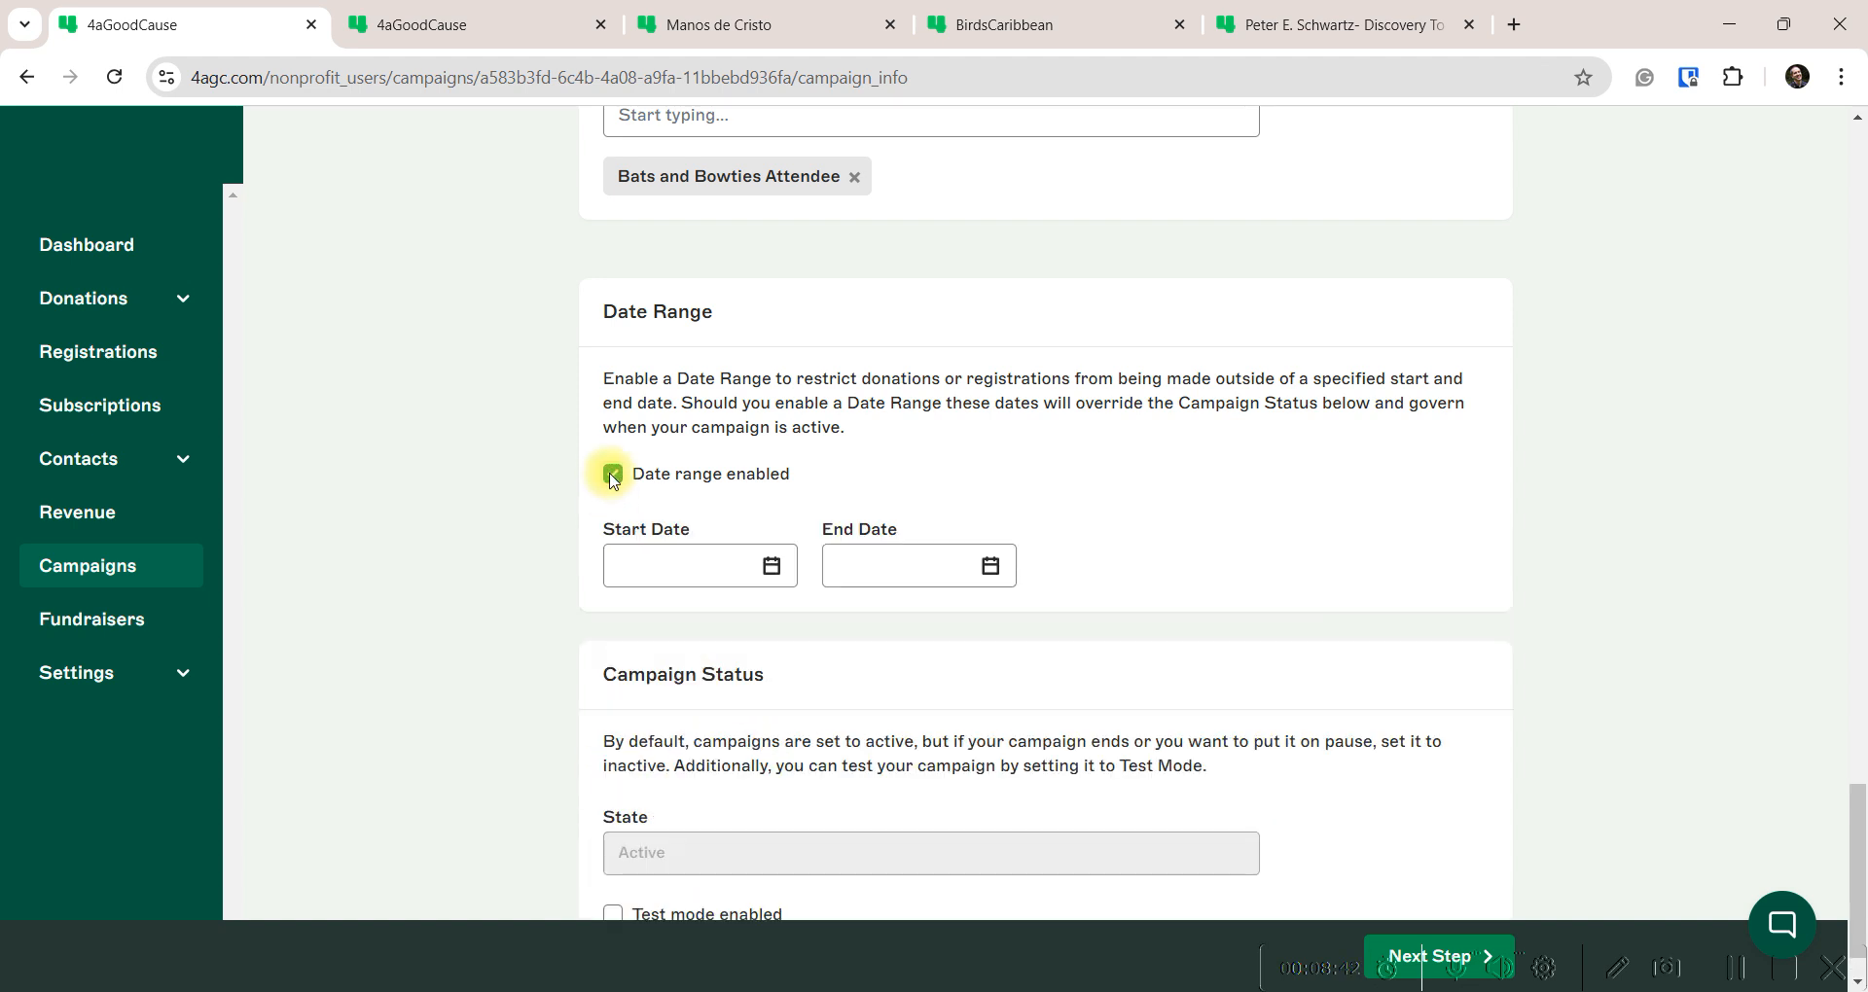
pyautogui.scroll(-1, 681, 671)
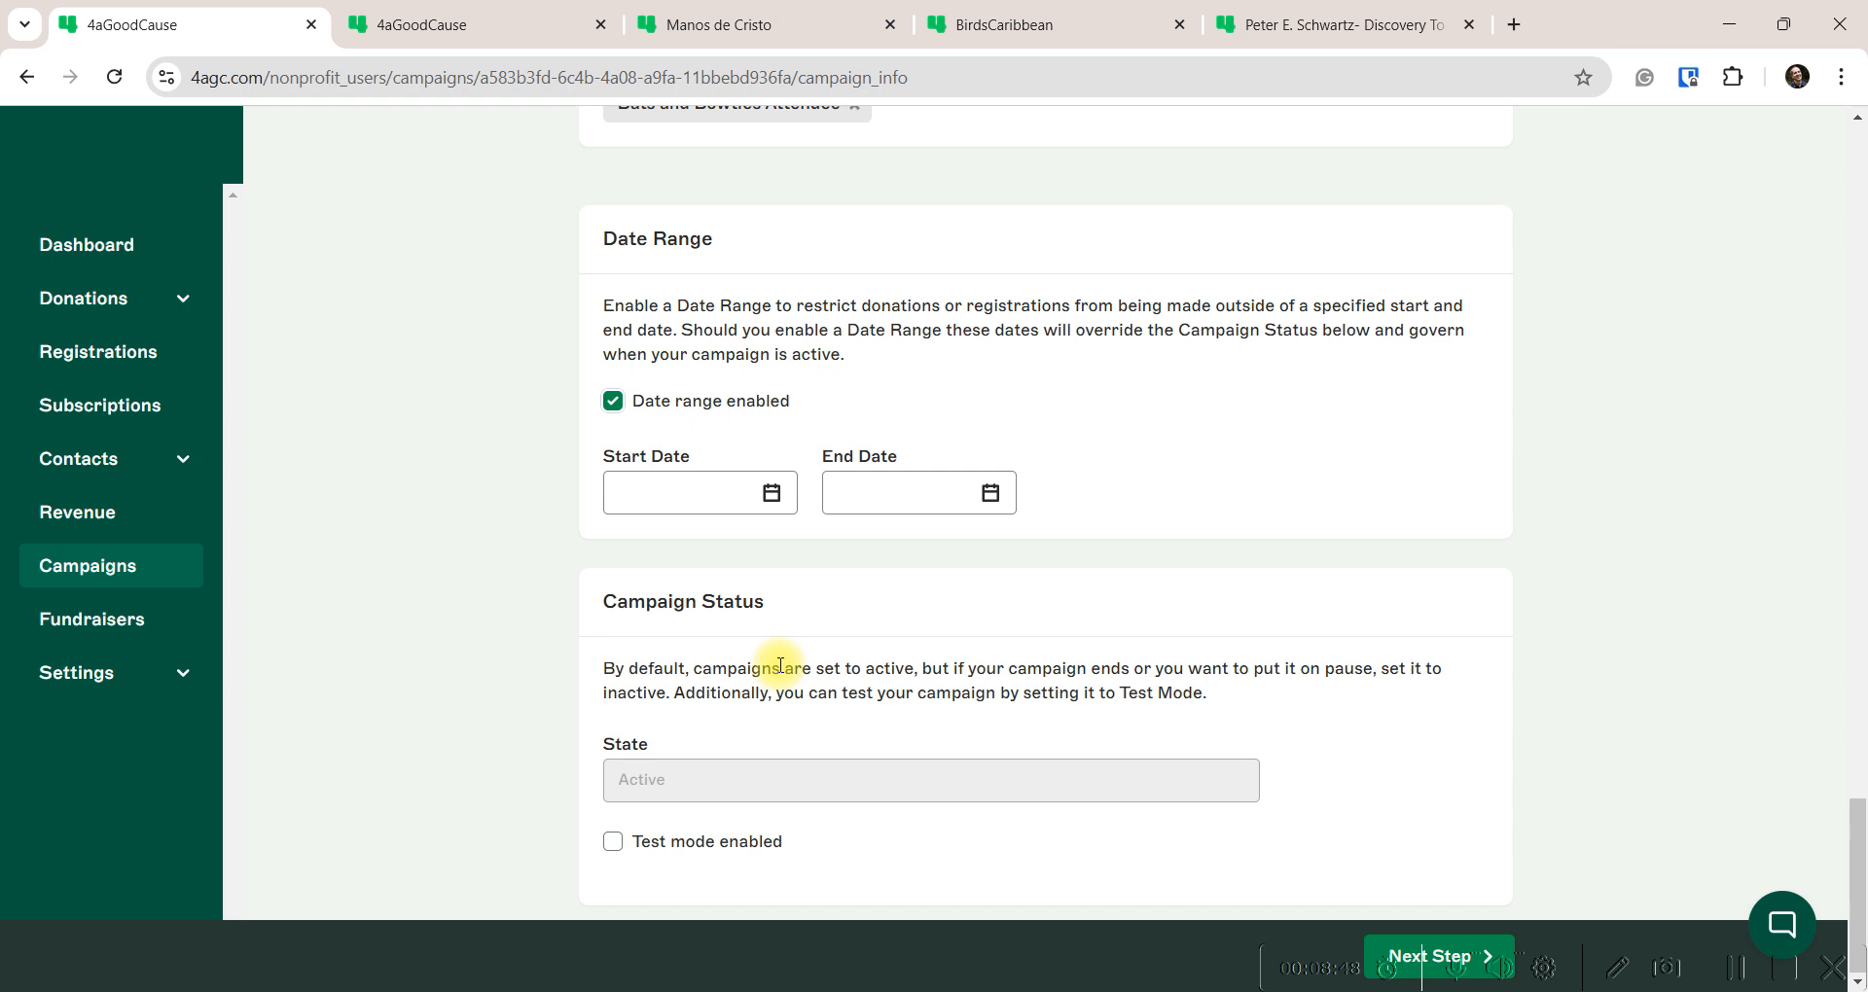
pyautogui.click(989, 493)
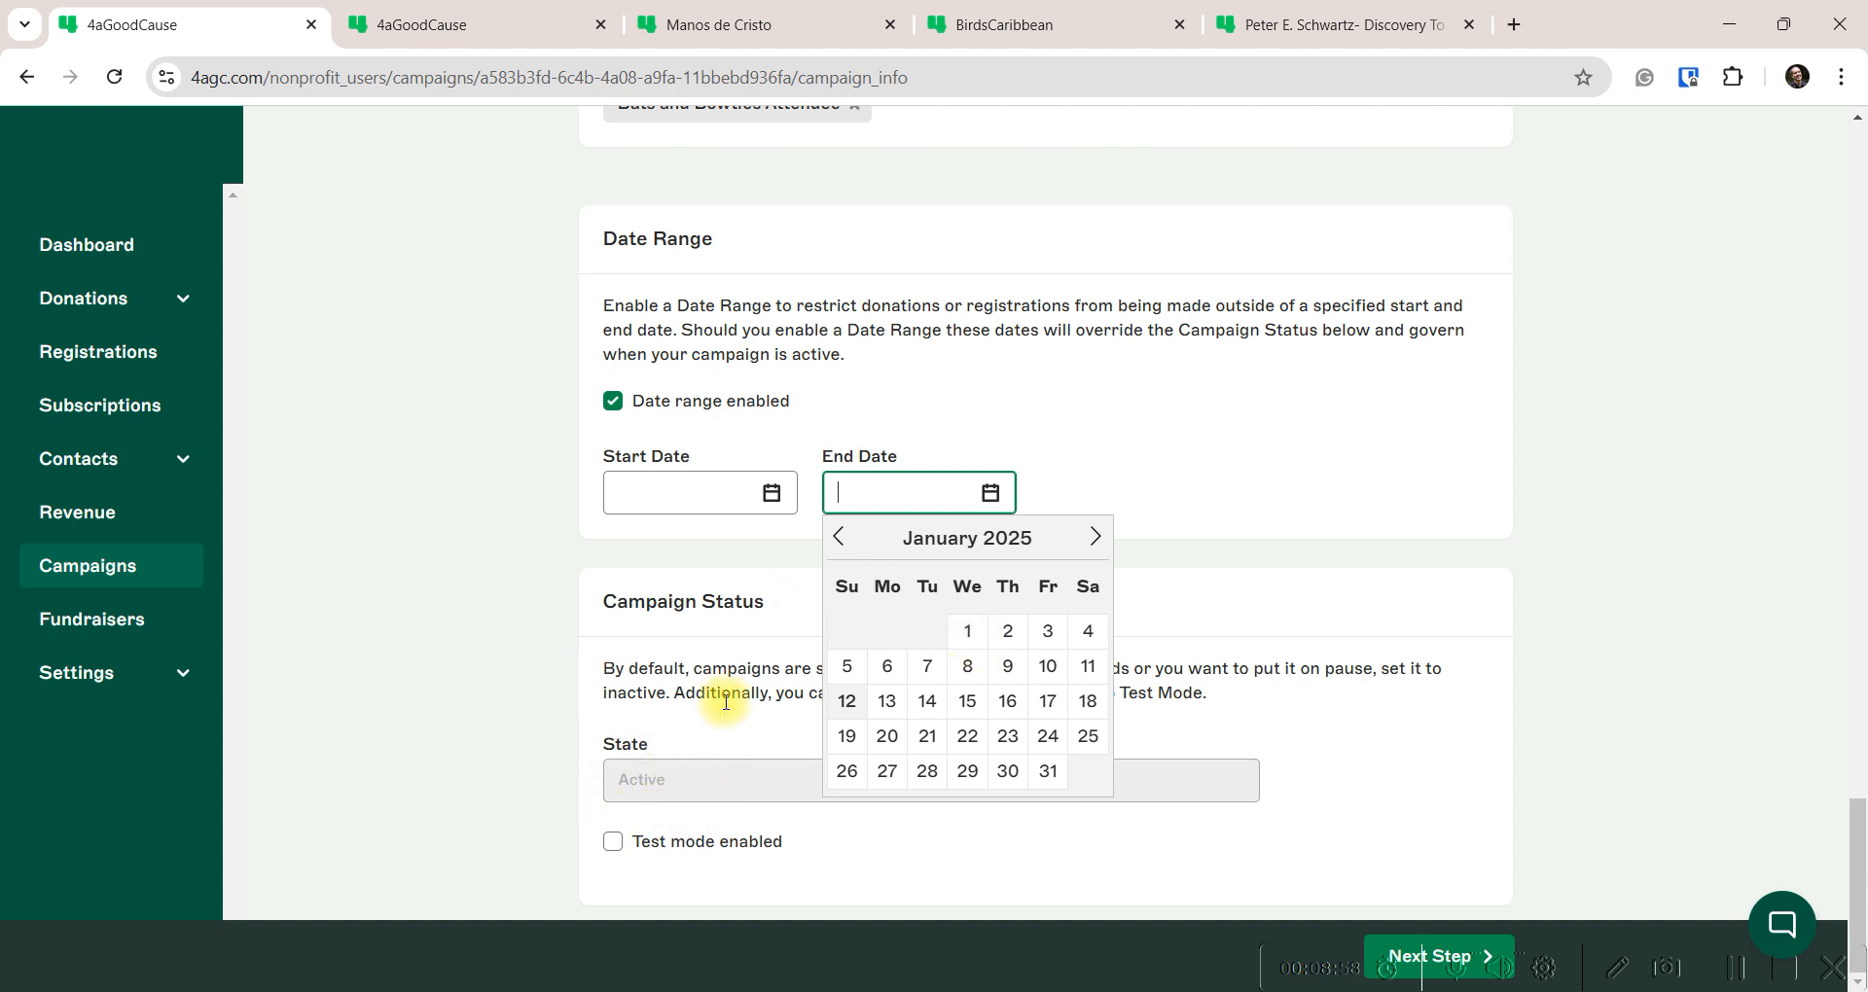
pyautogui.click(782, 581)
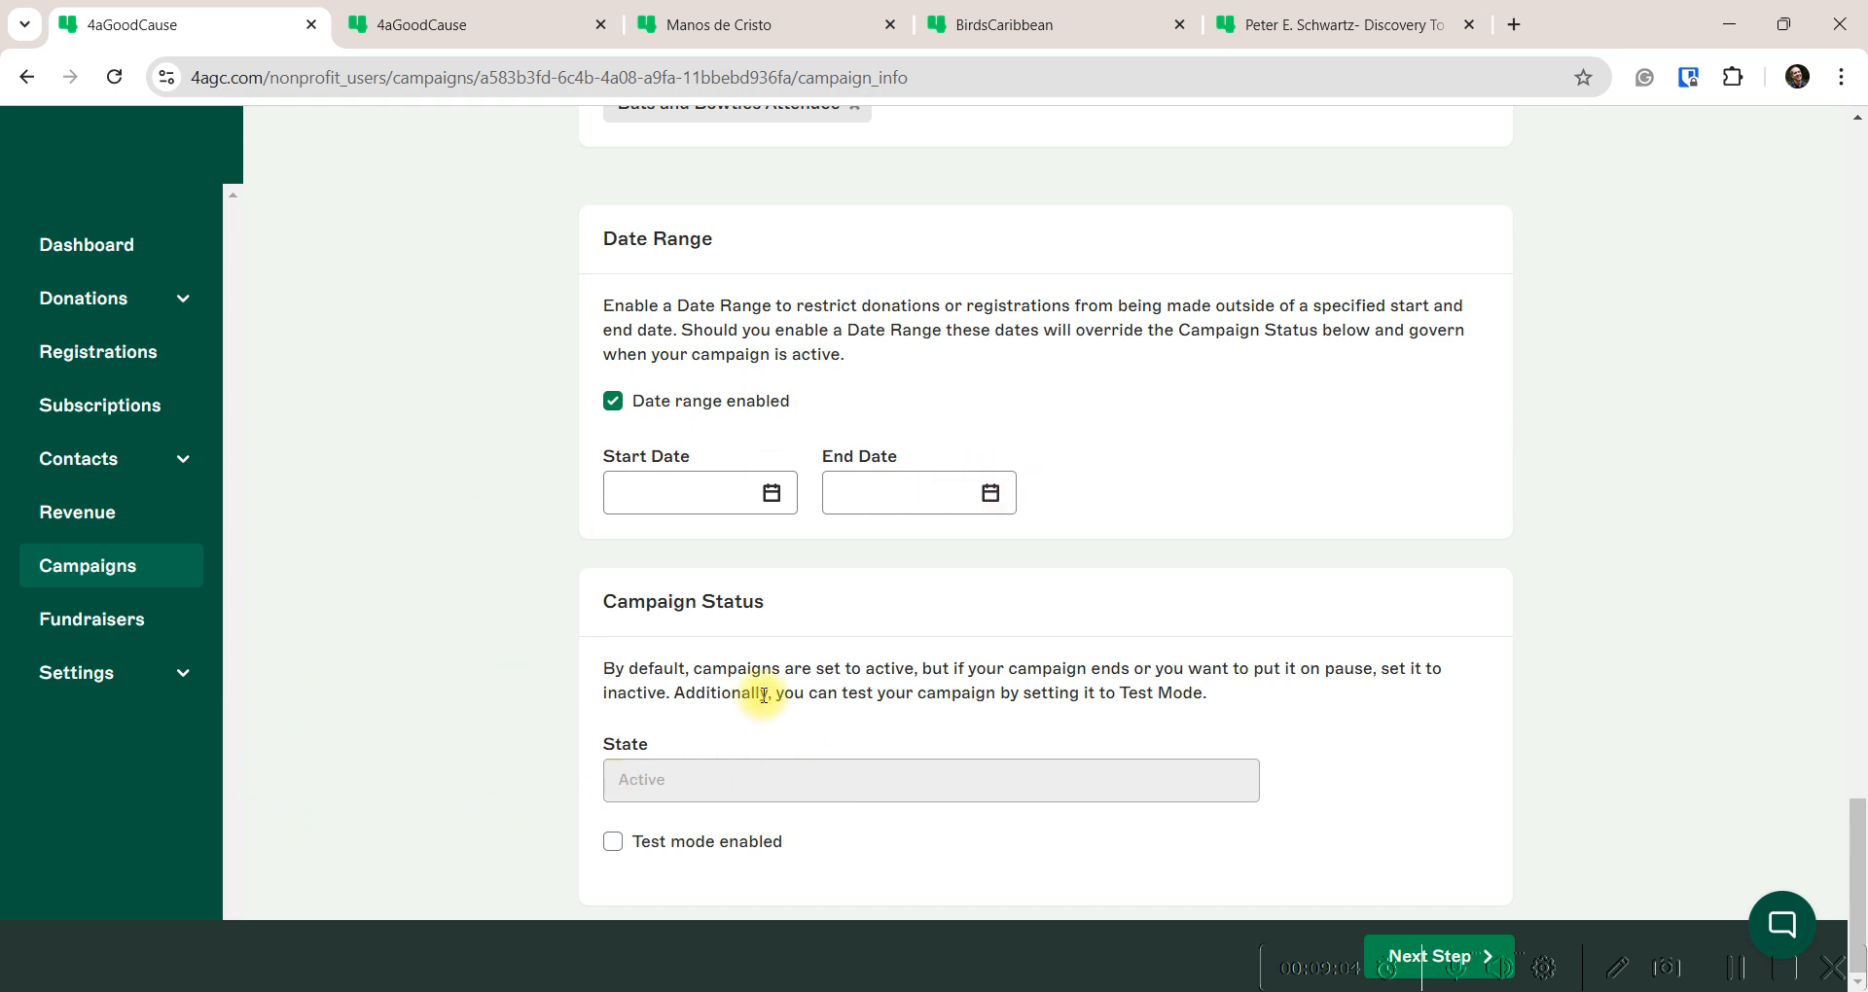
pyautogui.click(613, 402)
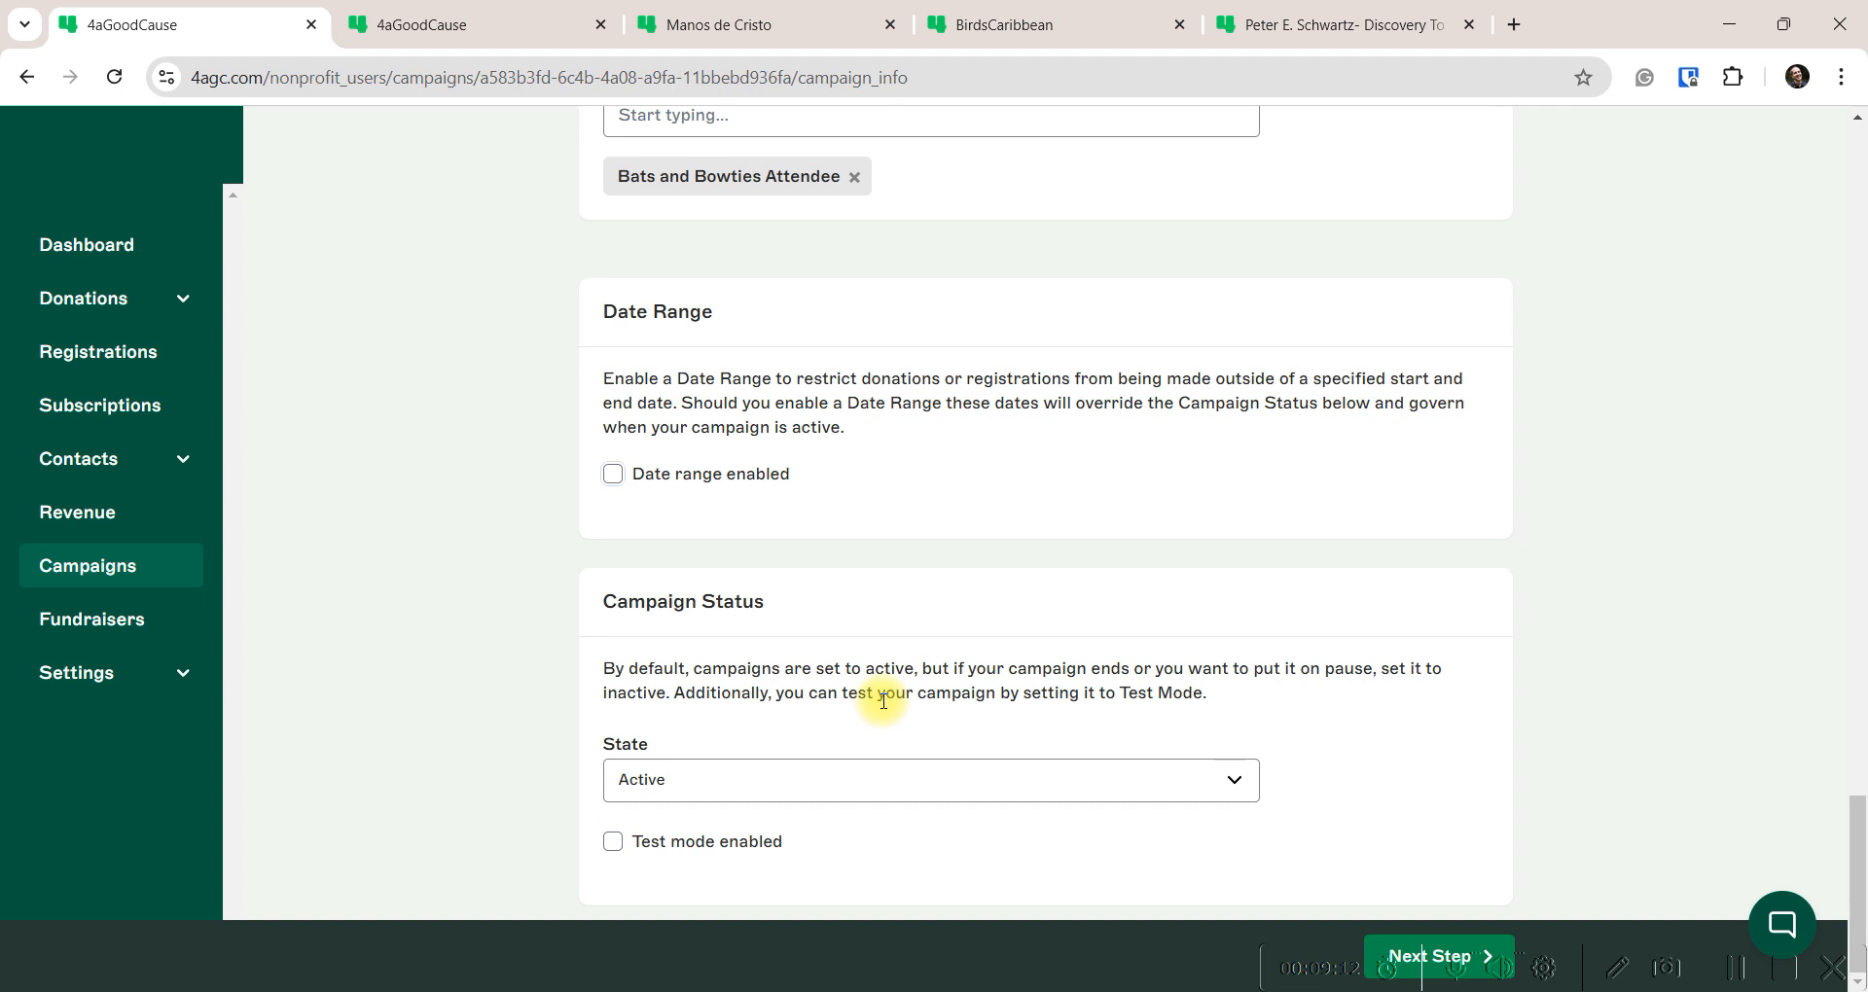
pyautogui.click(613, 843)
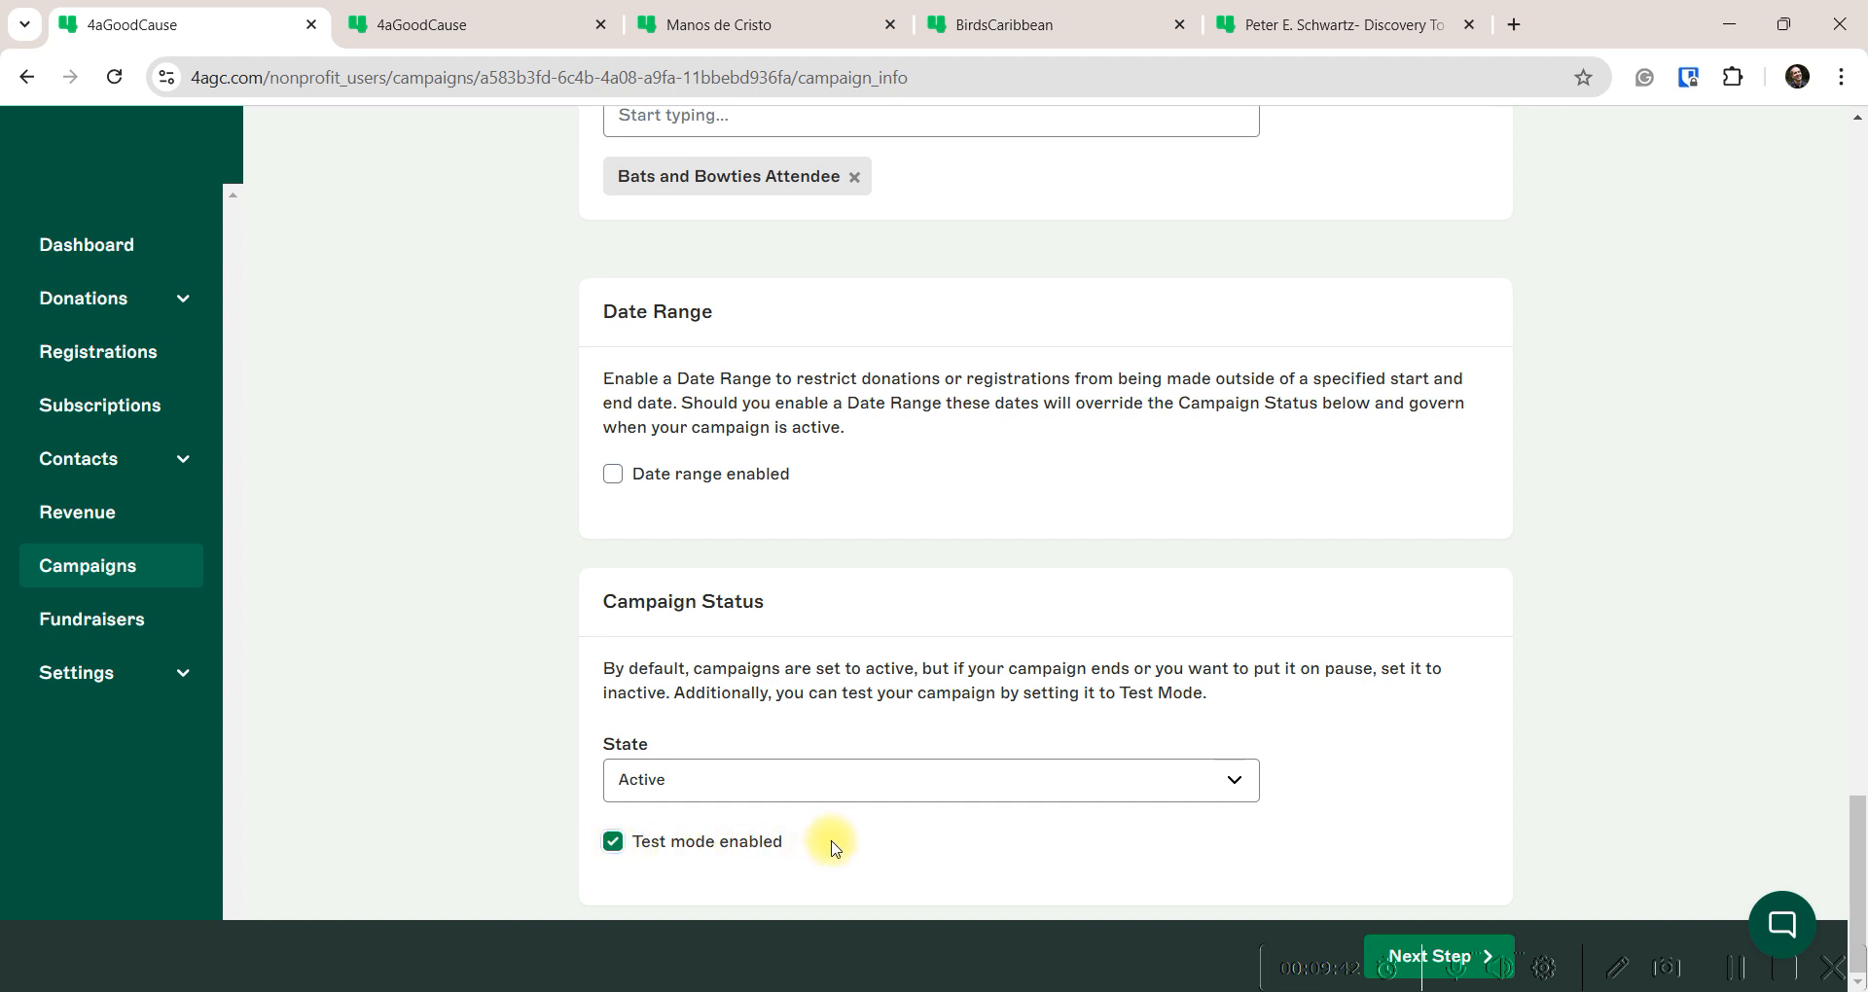
pyautogui.click(613, 843)
pyautogui.scroll(15, 564, 604)
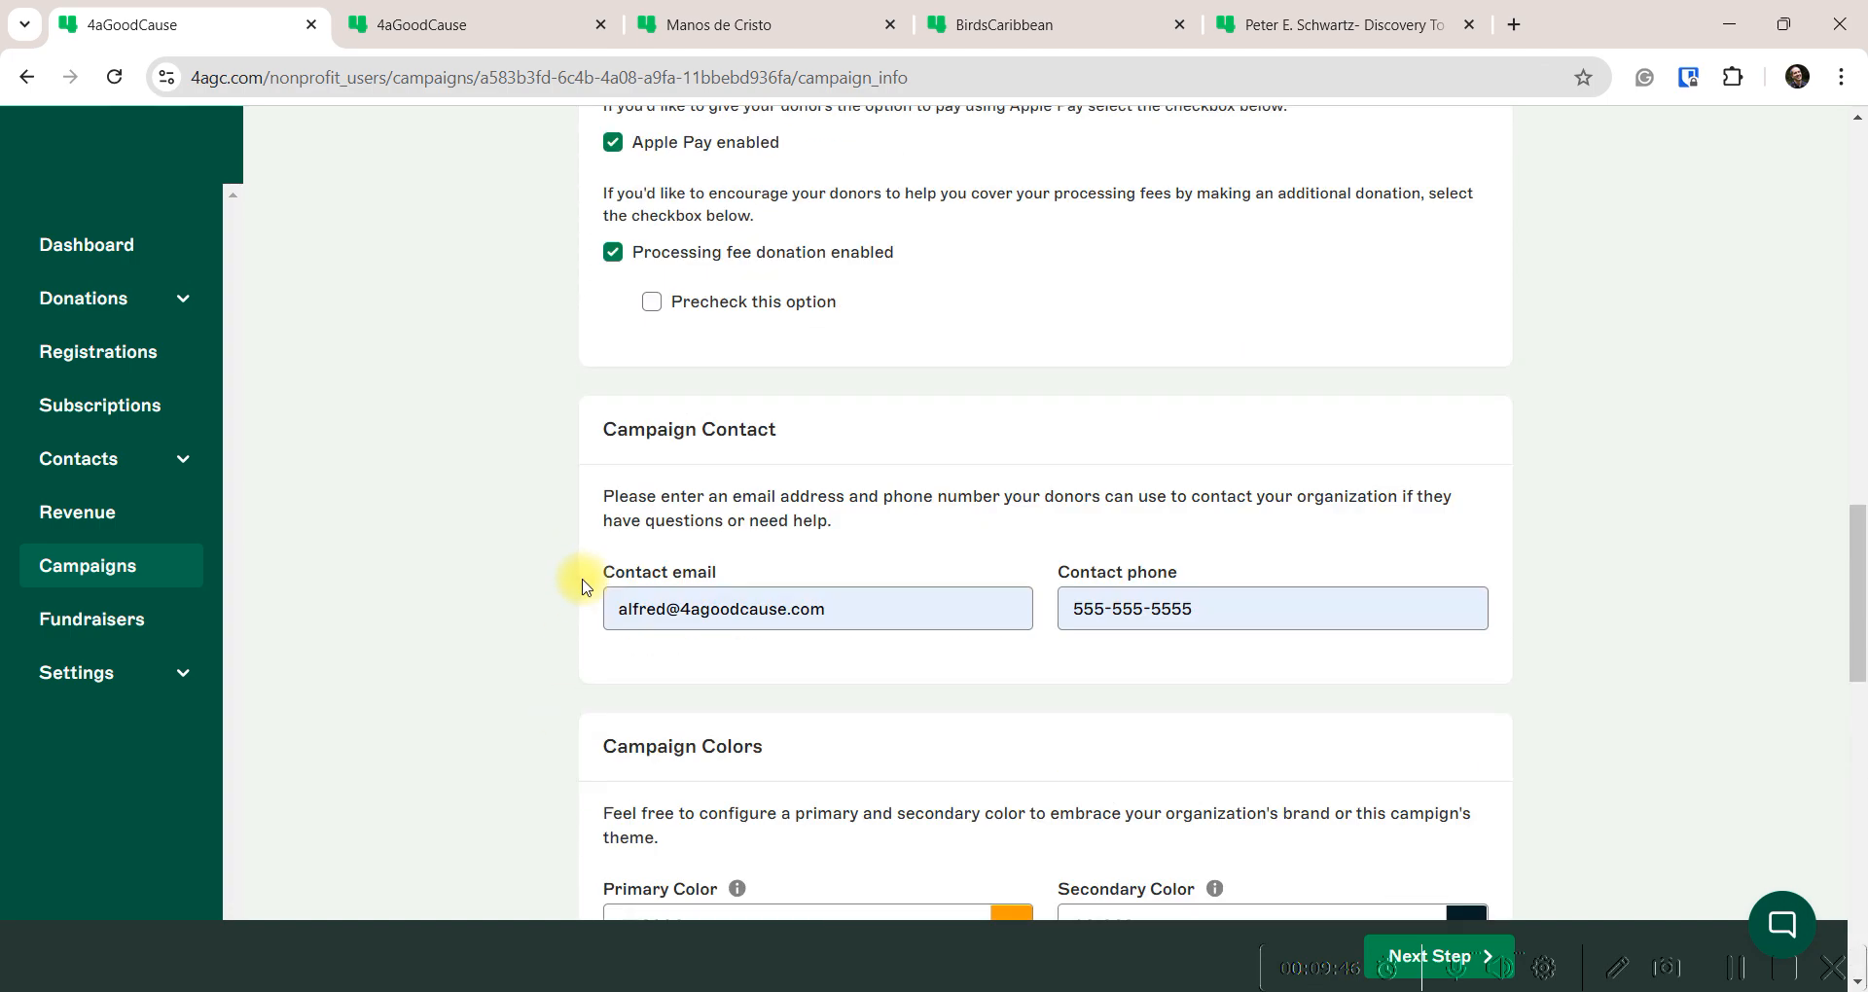
# Review the full Campaign Info form, then save it and advance to the Event Page step
pyautogui.scroll(10, 582, 585)
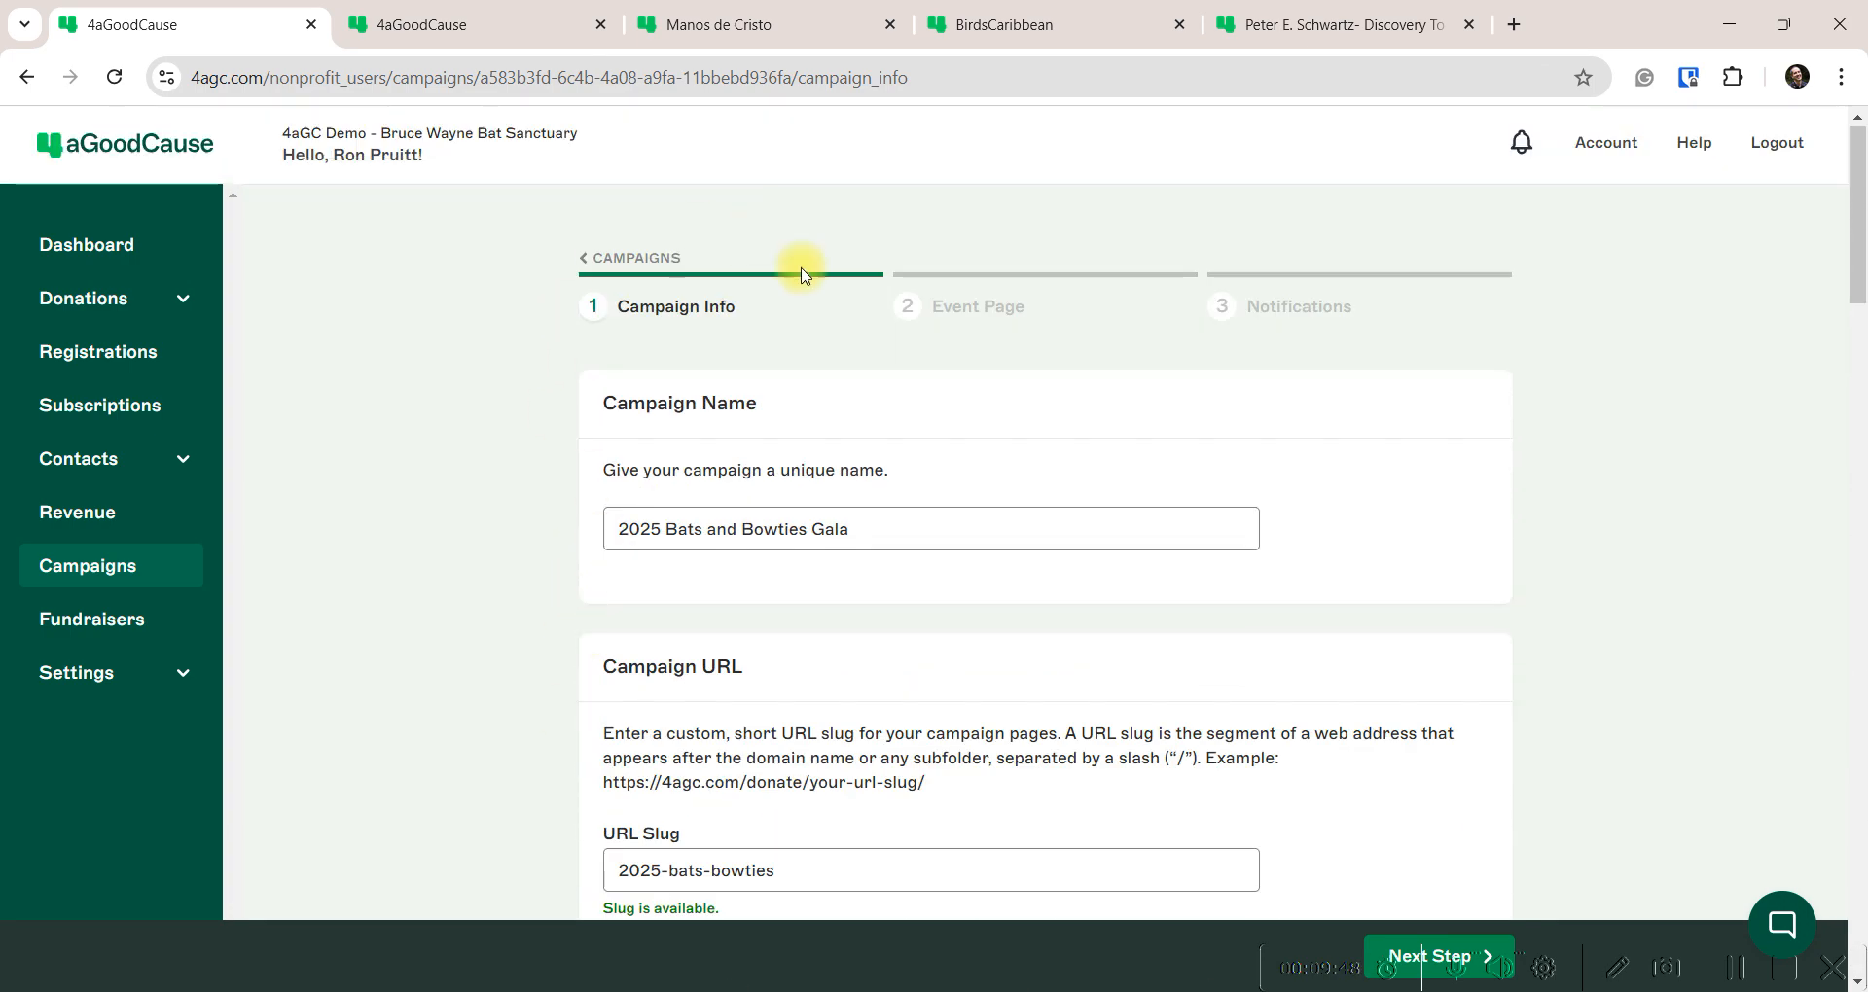
pyautogui.scroll(-5, 807, 624)
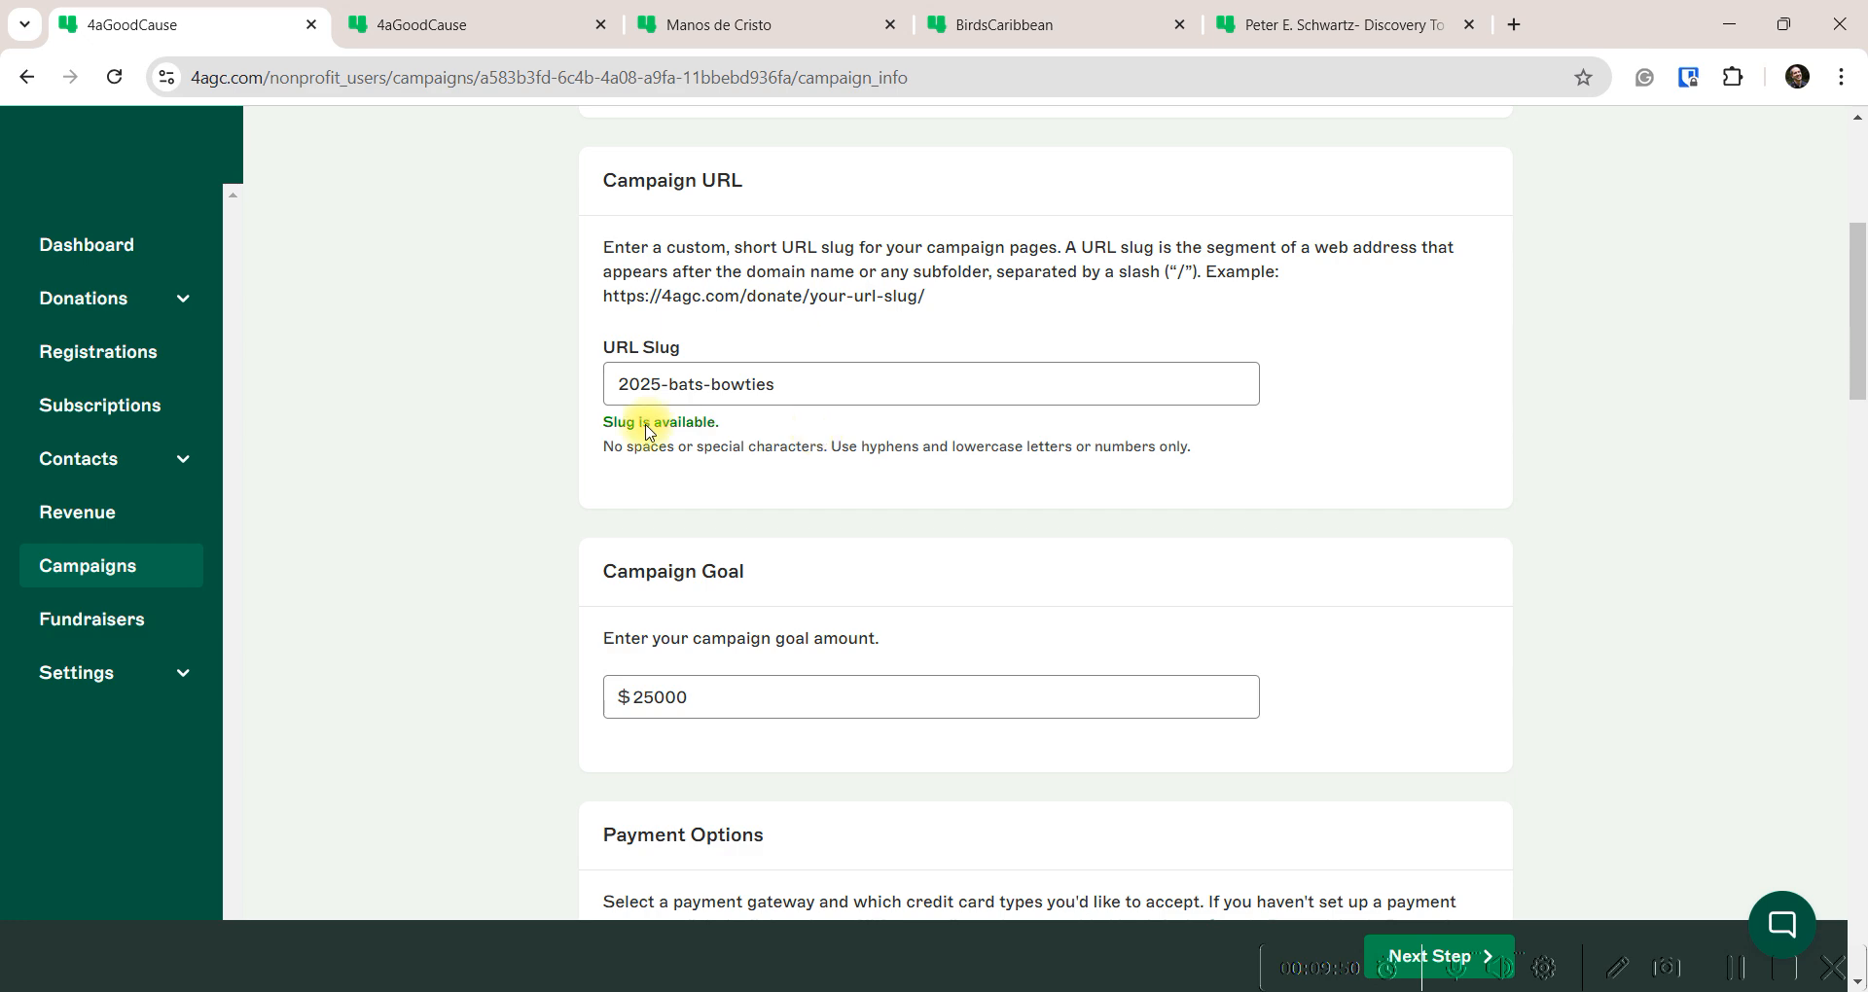
pyautogui.scroll(-3, 564, 535)
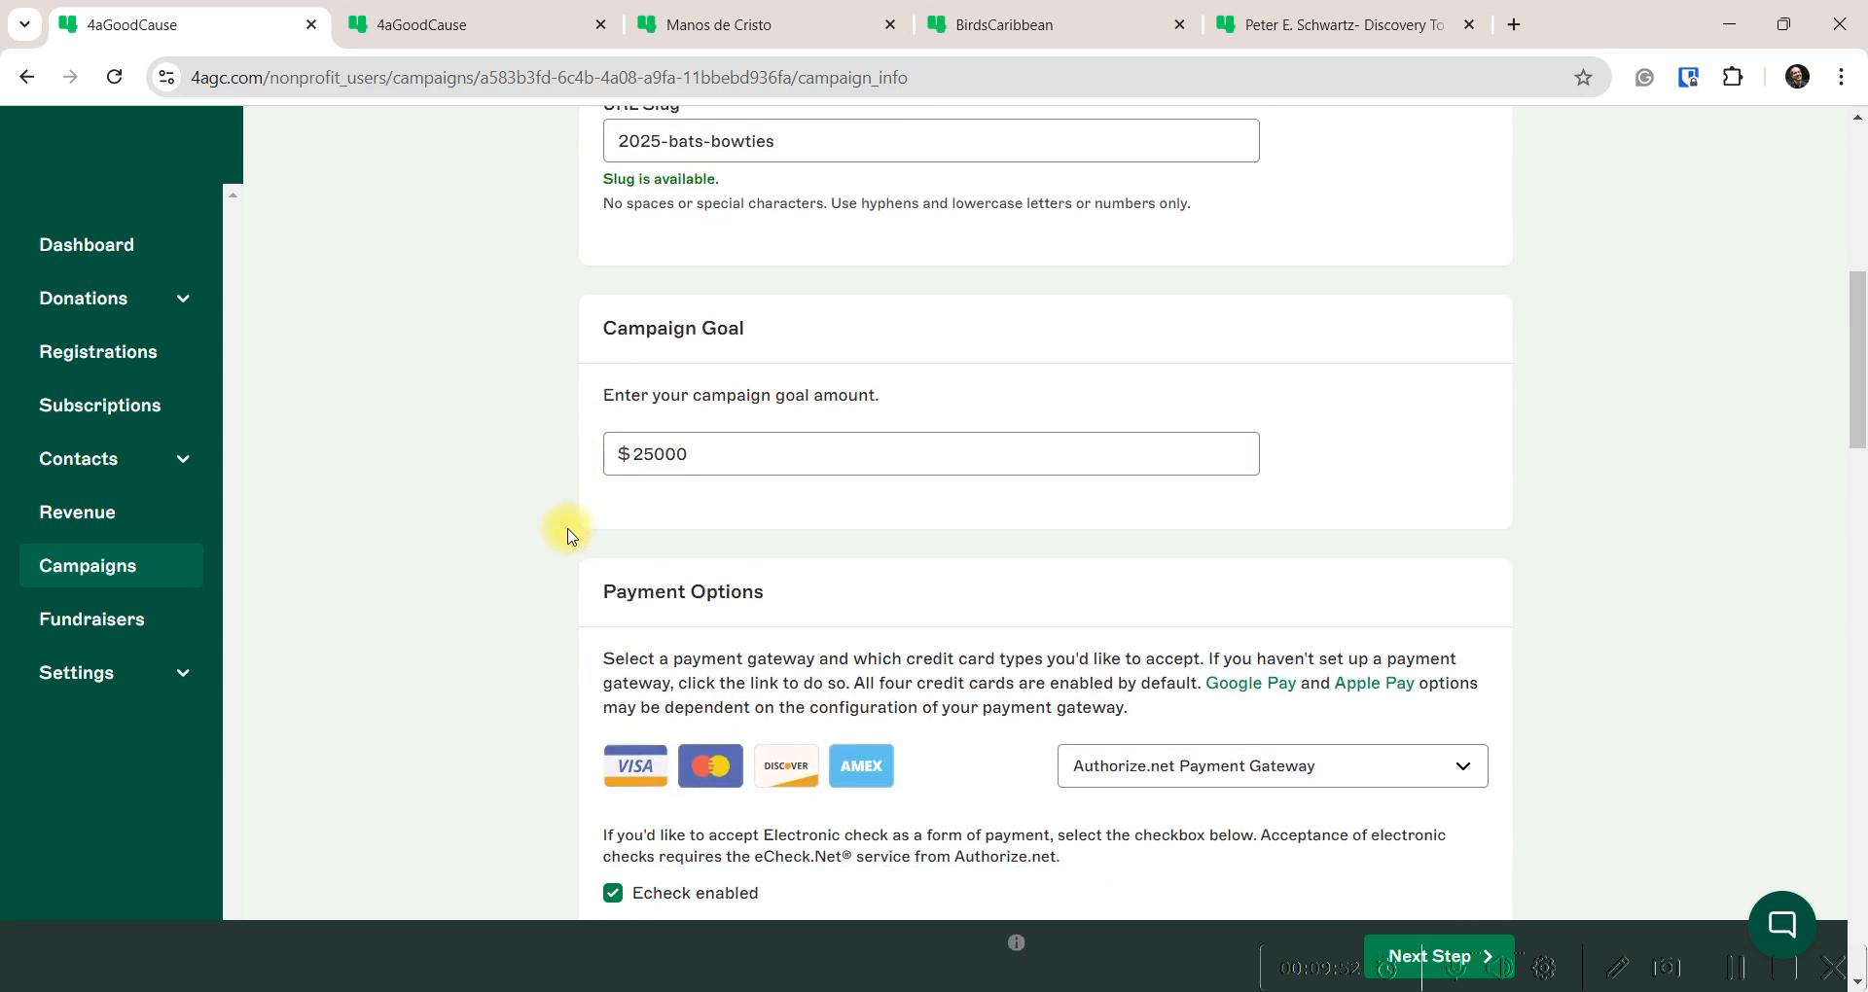
pyautogui.scroll(-4, 792, 383)
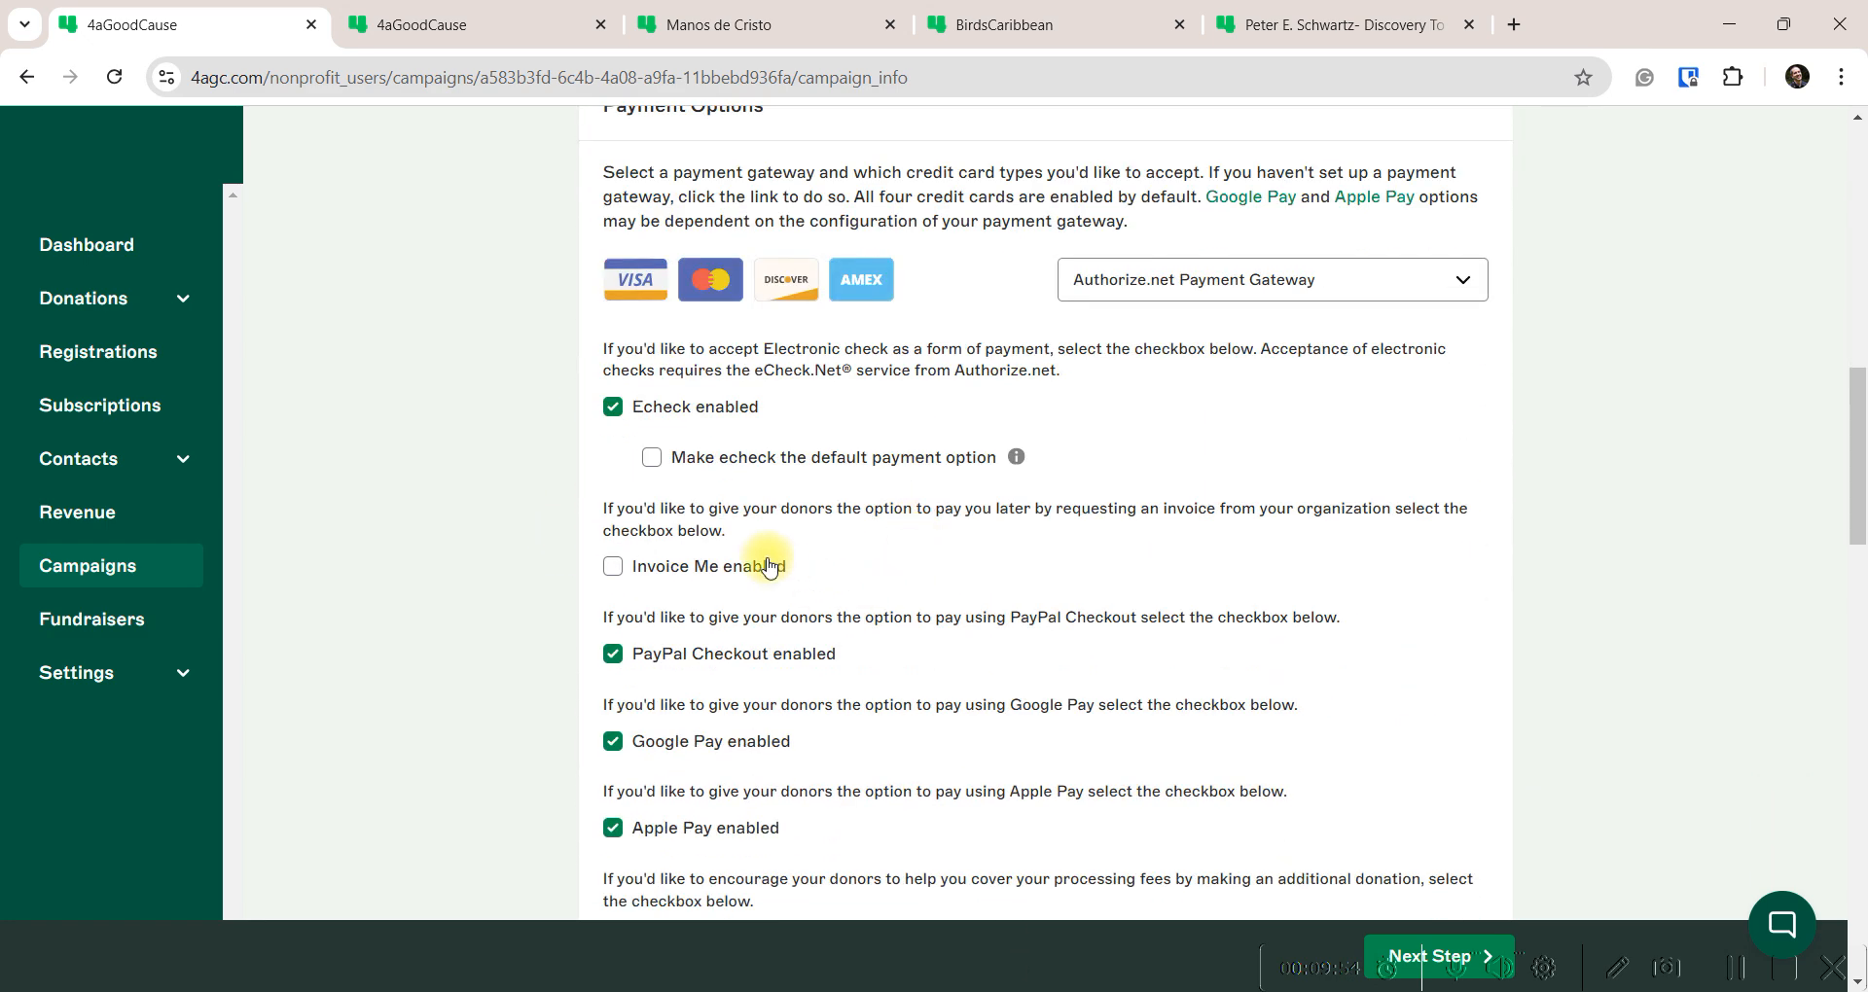
pyautogui.scroll(4, 731, 455)
pyautogui.scroll(-2, 740, 389)
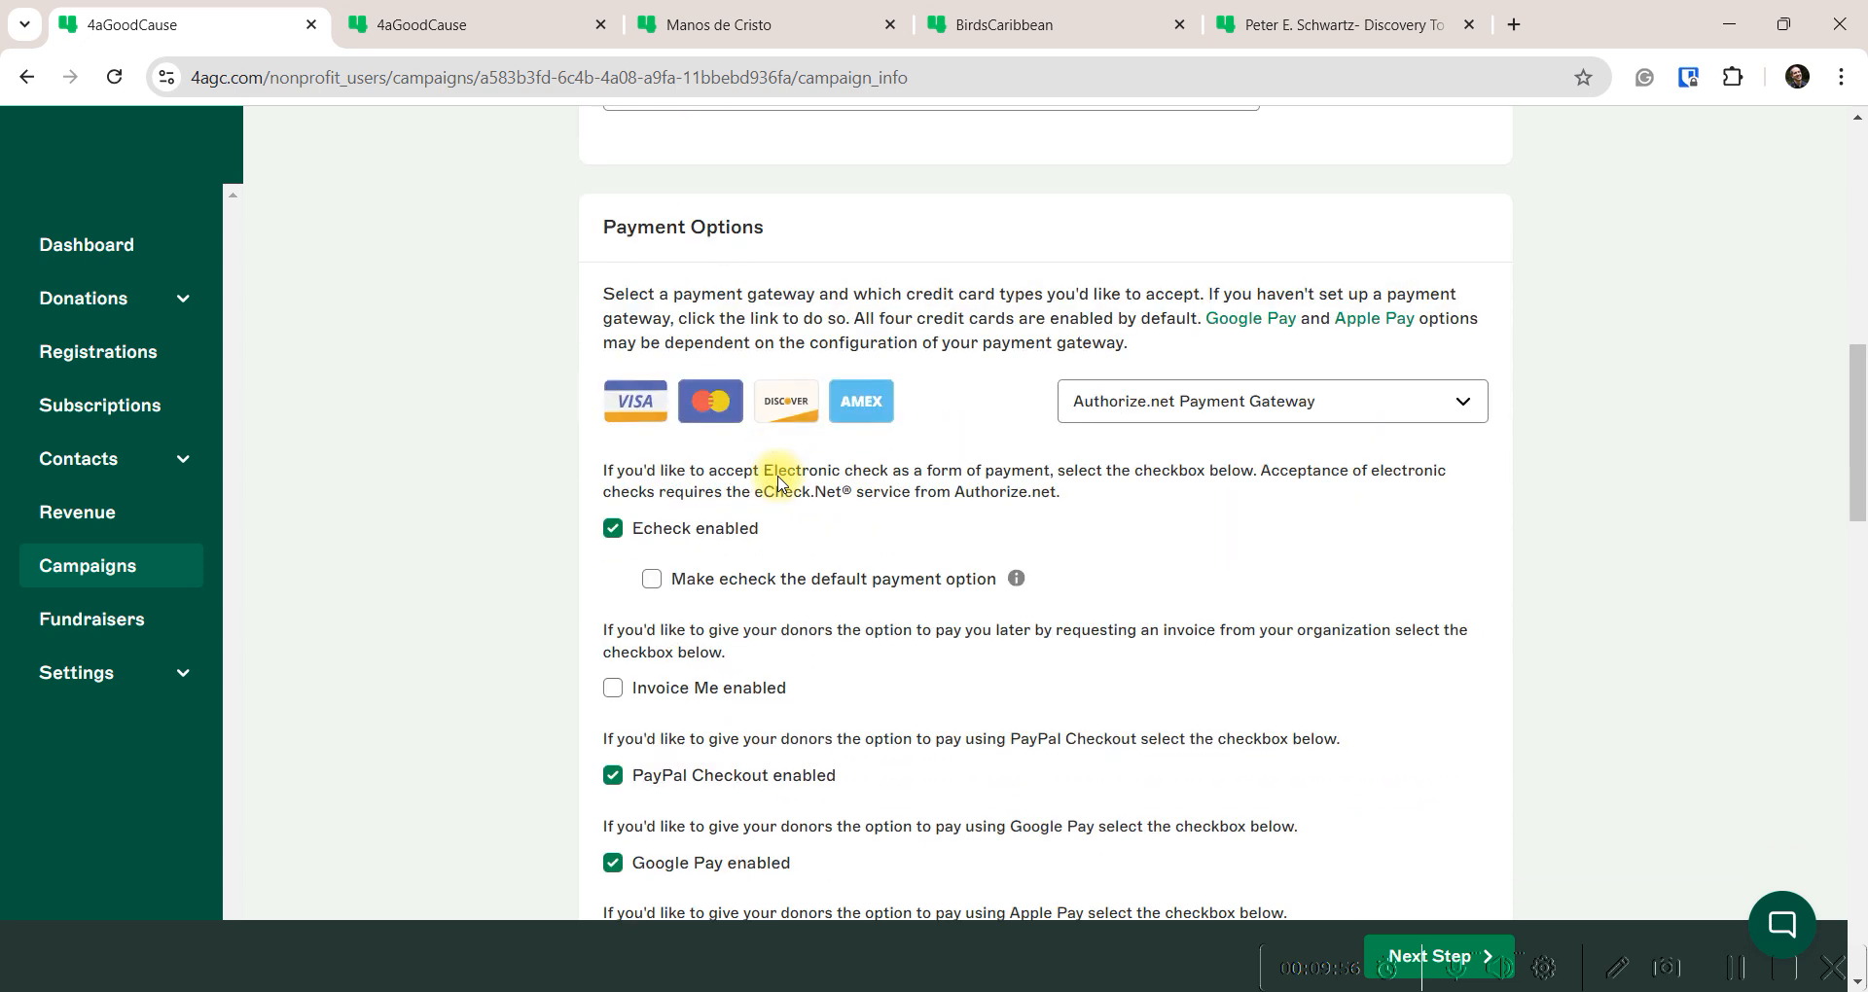
pyautogui.scroll(-8, 779, 477)
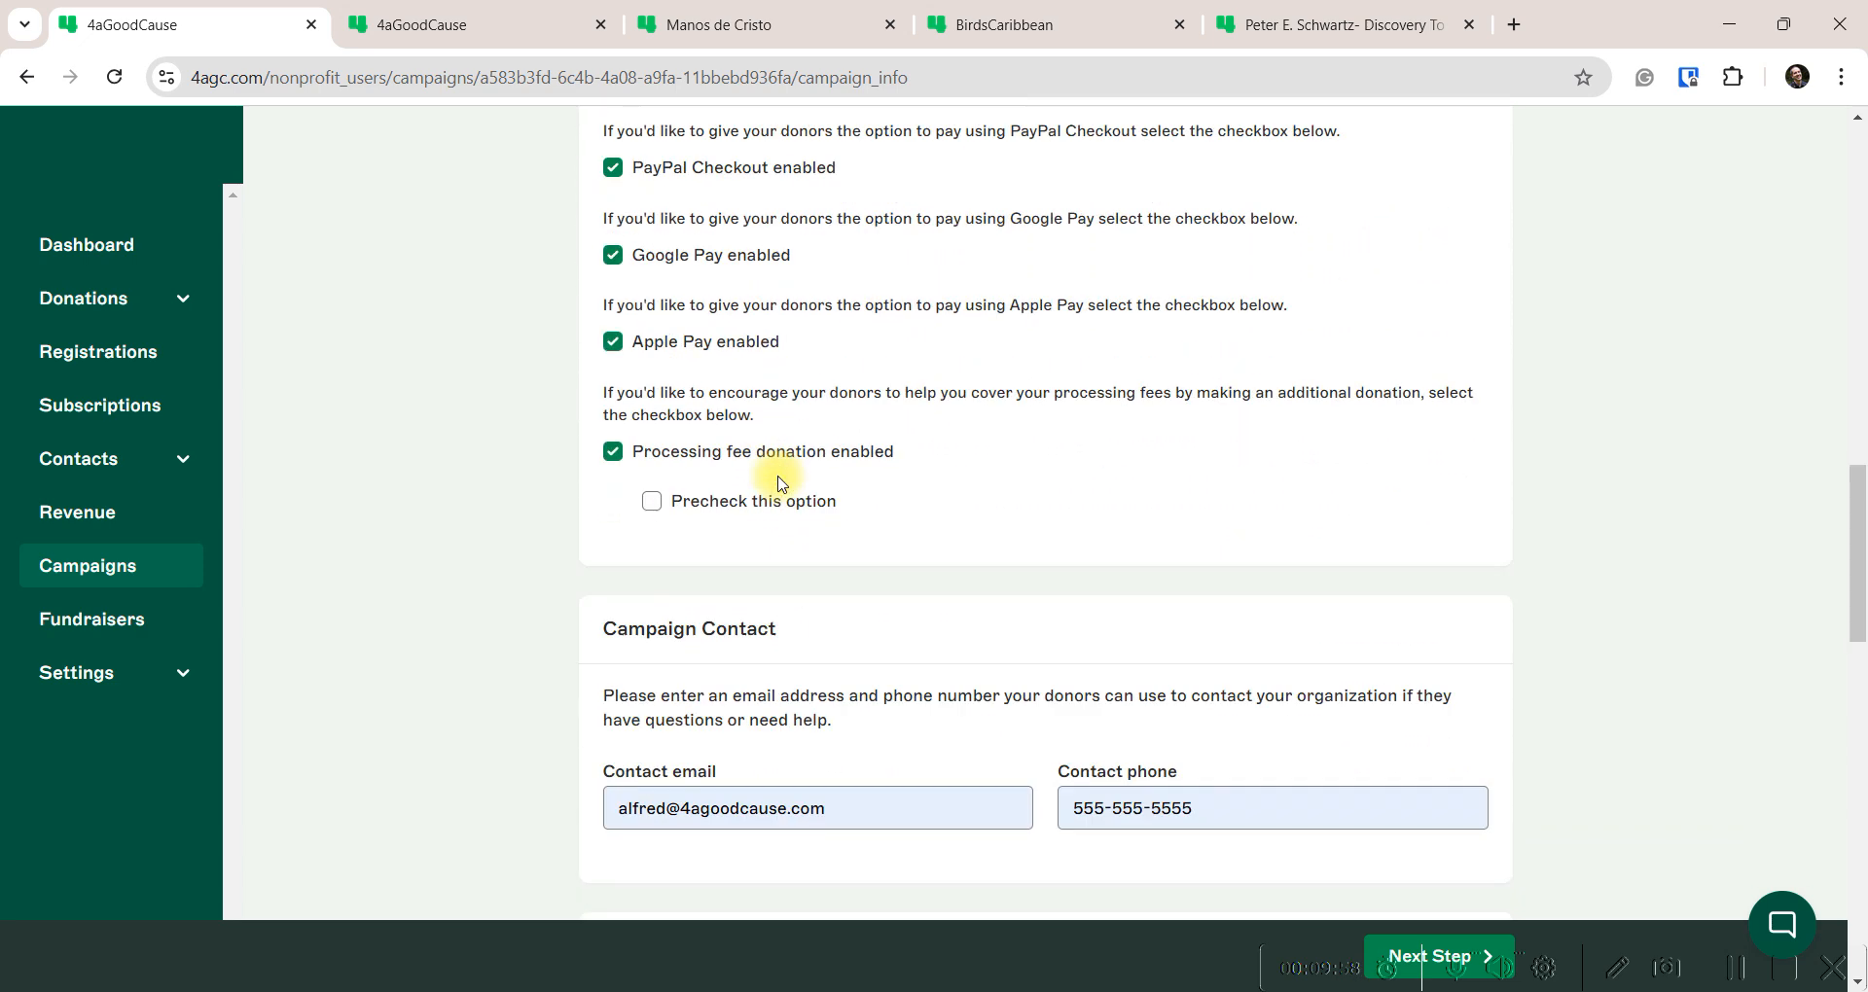
pyautogui.scroll(-8, 780, 477)
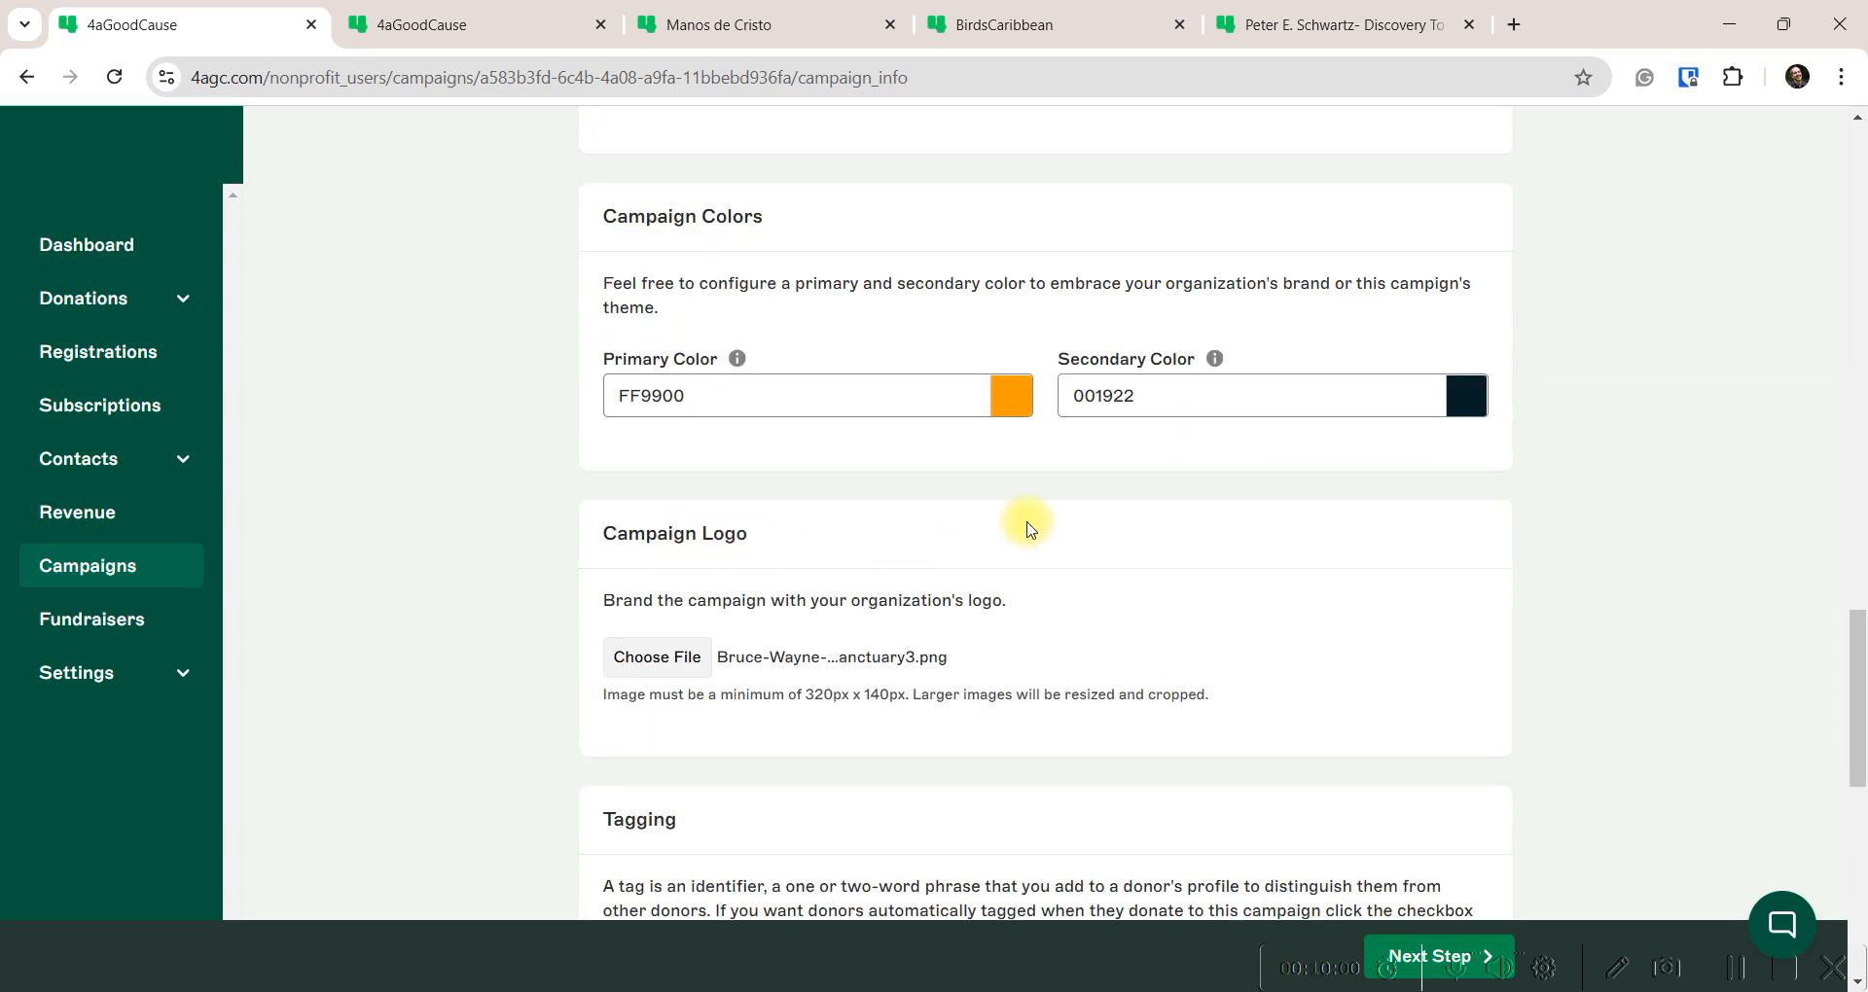
pyautogui.scroll(-2, 786, 526)
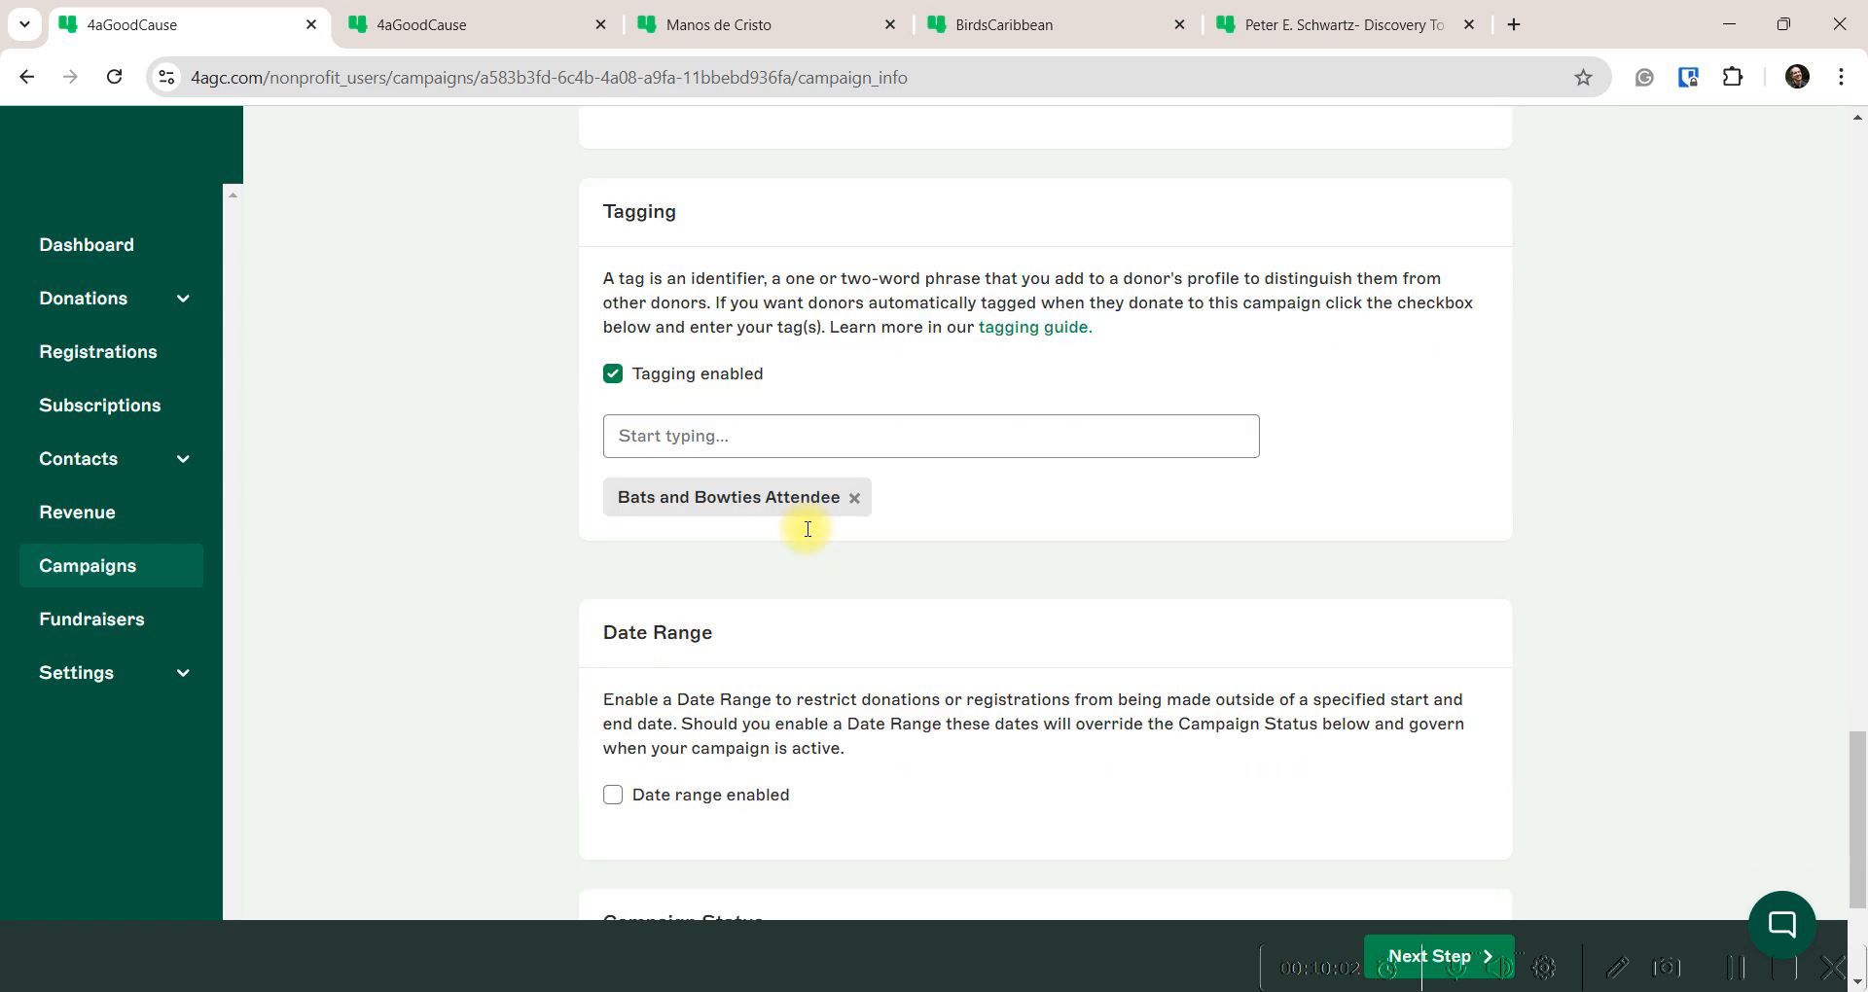
pyautogui.scroll(-3, 934, 564)
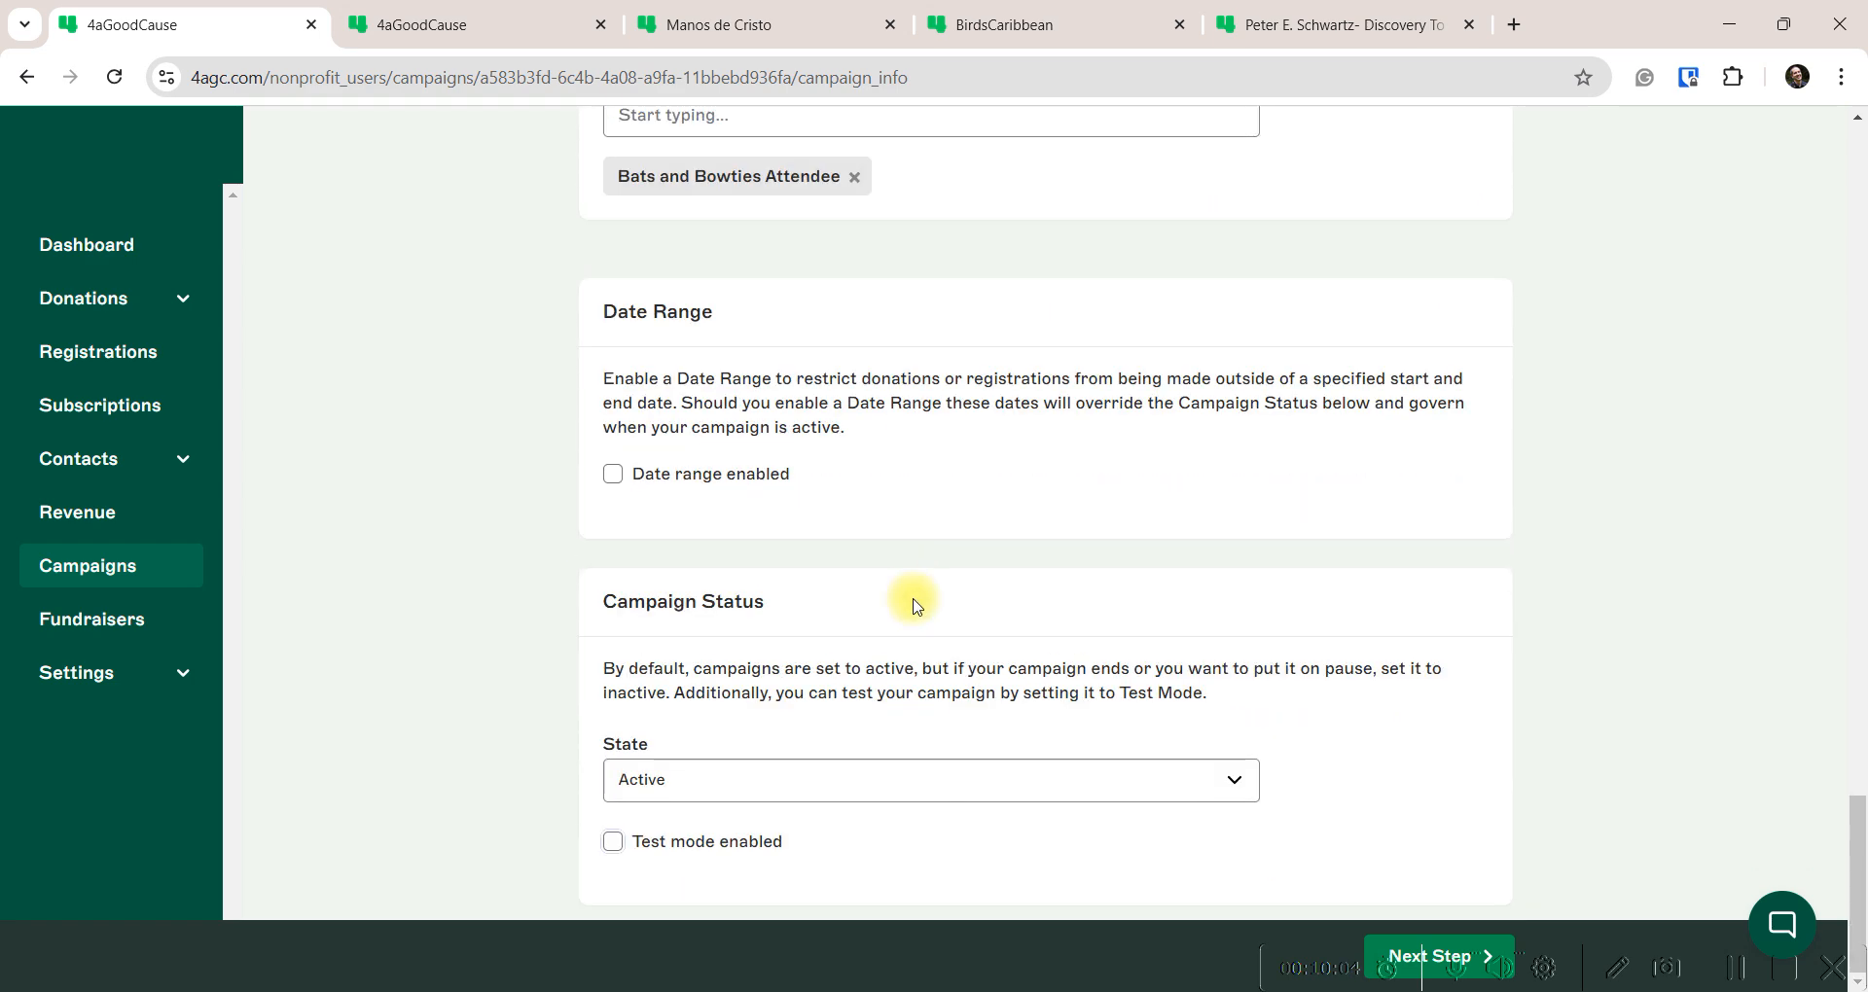
pyautogui.click(1430, 949)
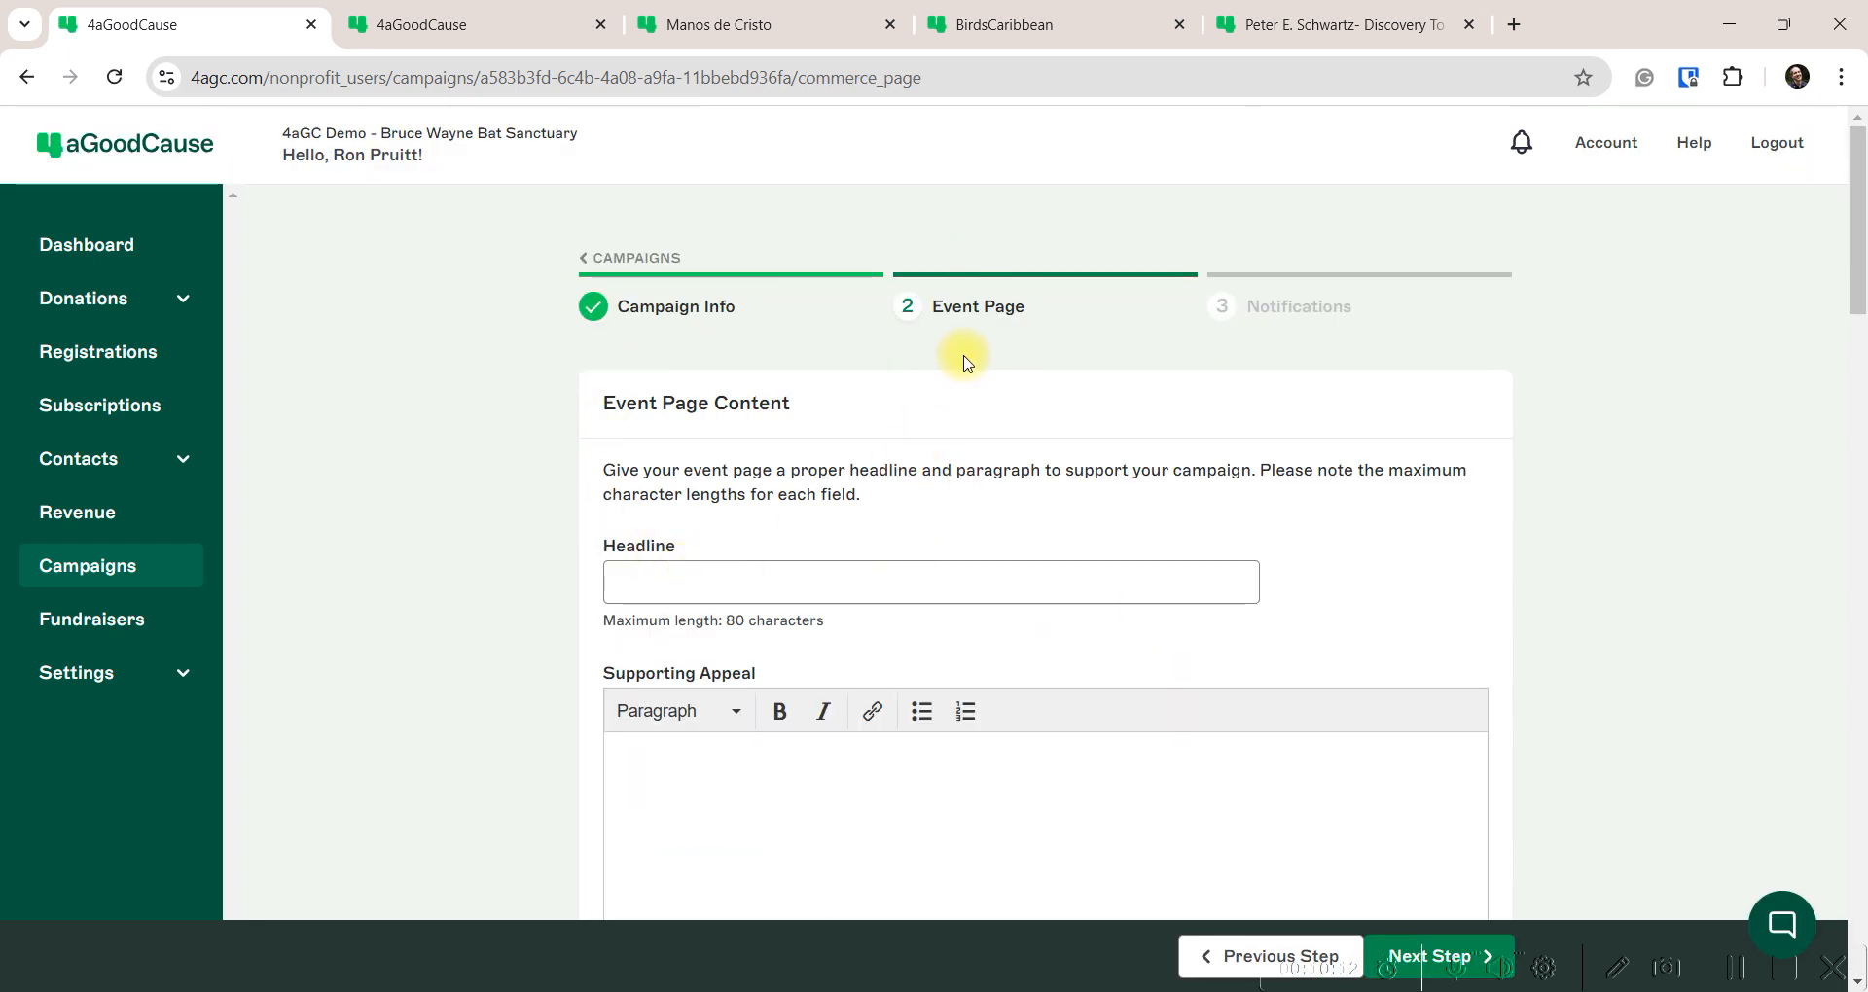
# Study the Manos de Cristo example event page, then return to the gala's Event Page step
pyautogui.click(754, 21)
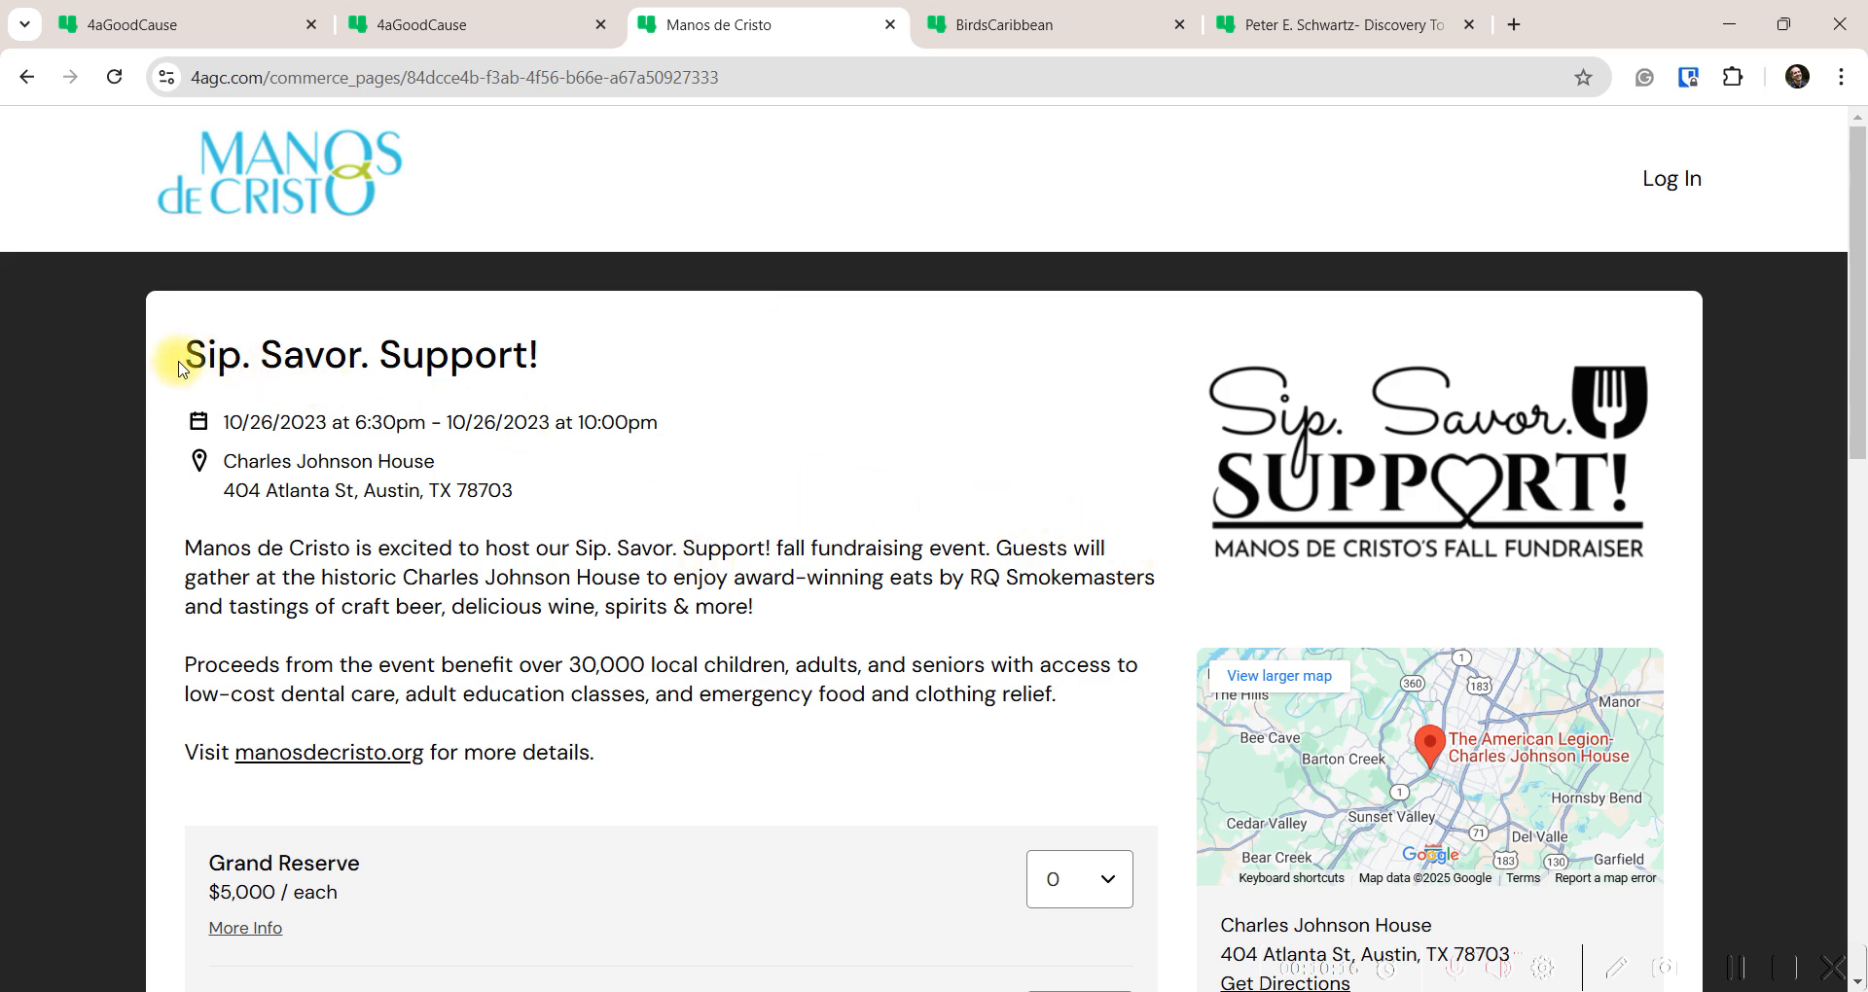
pyautogui.moveTo(180, 356); pyautogui.dragTo(555, 367)
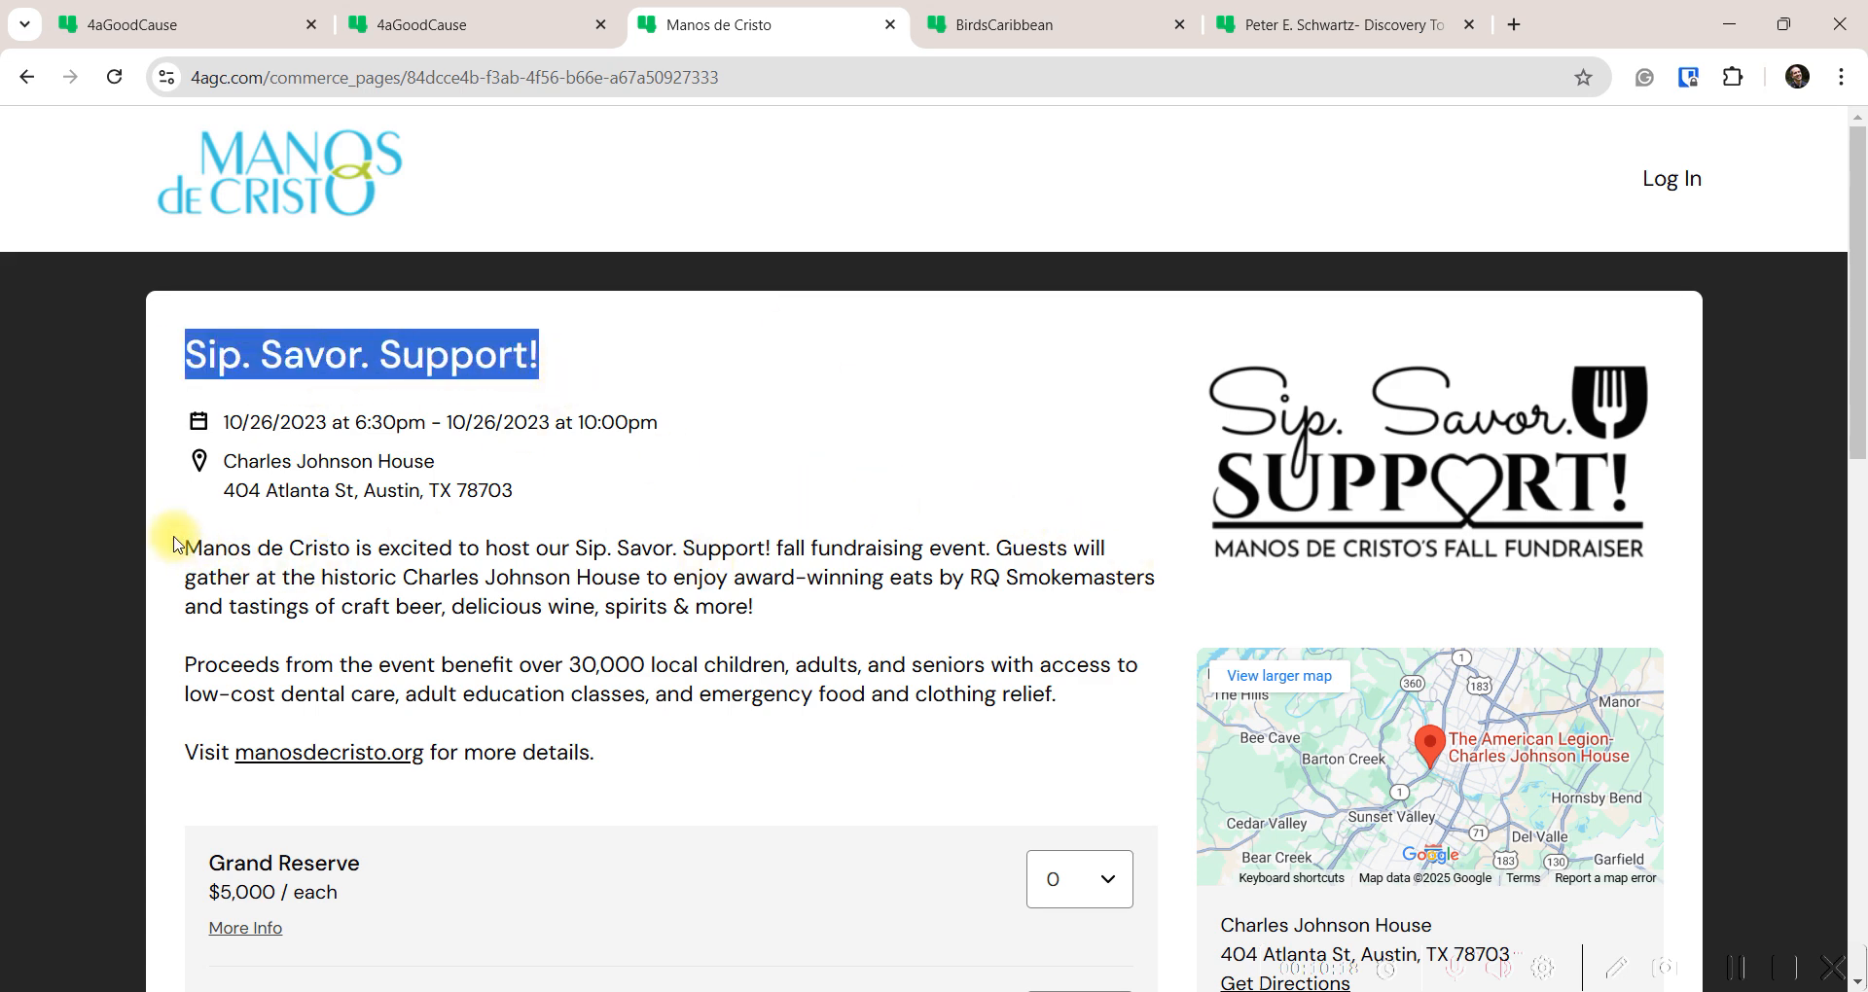
pyautogui.moveTo(185, 546); pyautogui.dragTo(1057, 696)
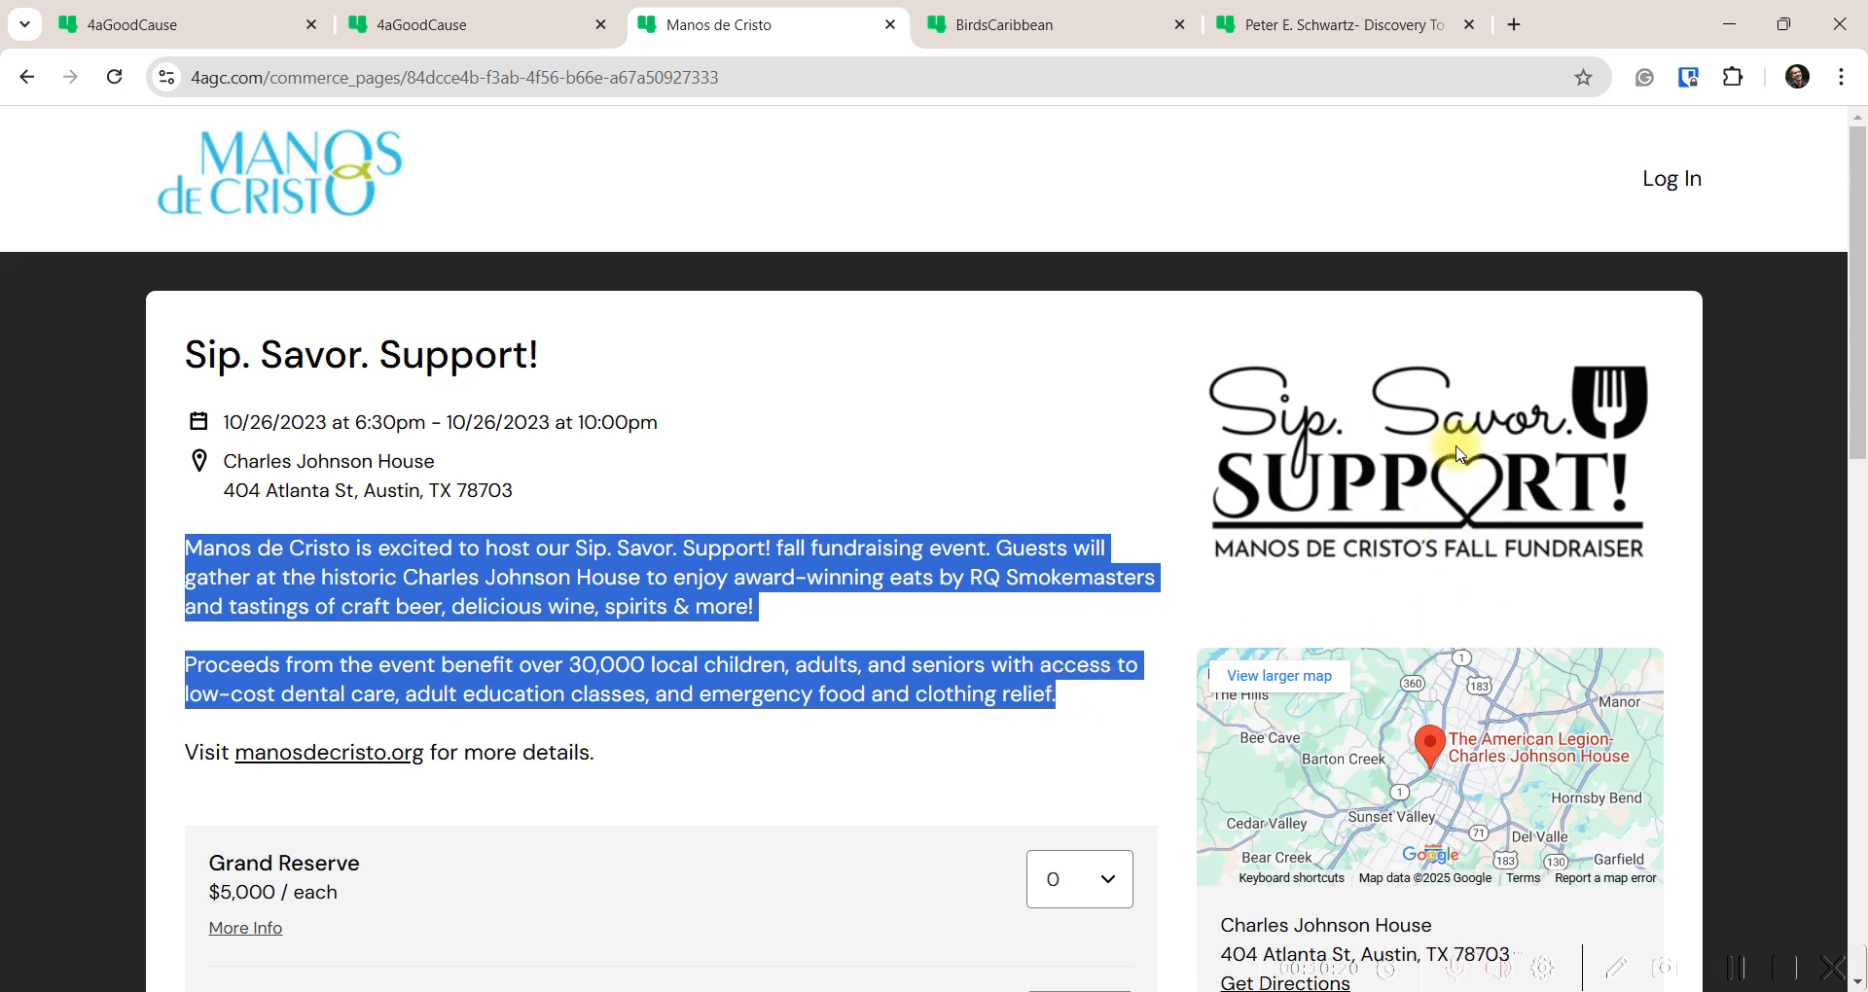
pyautogui.click(680, 613)
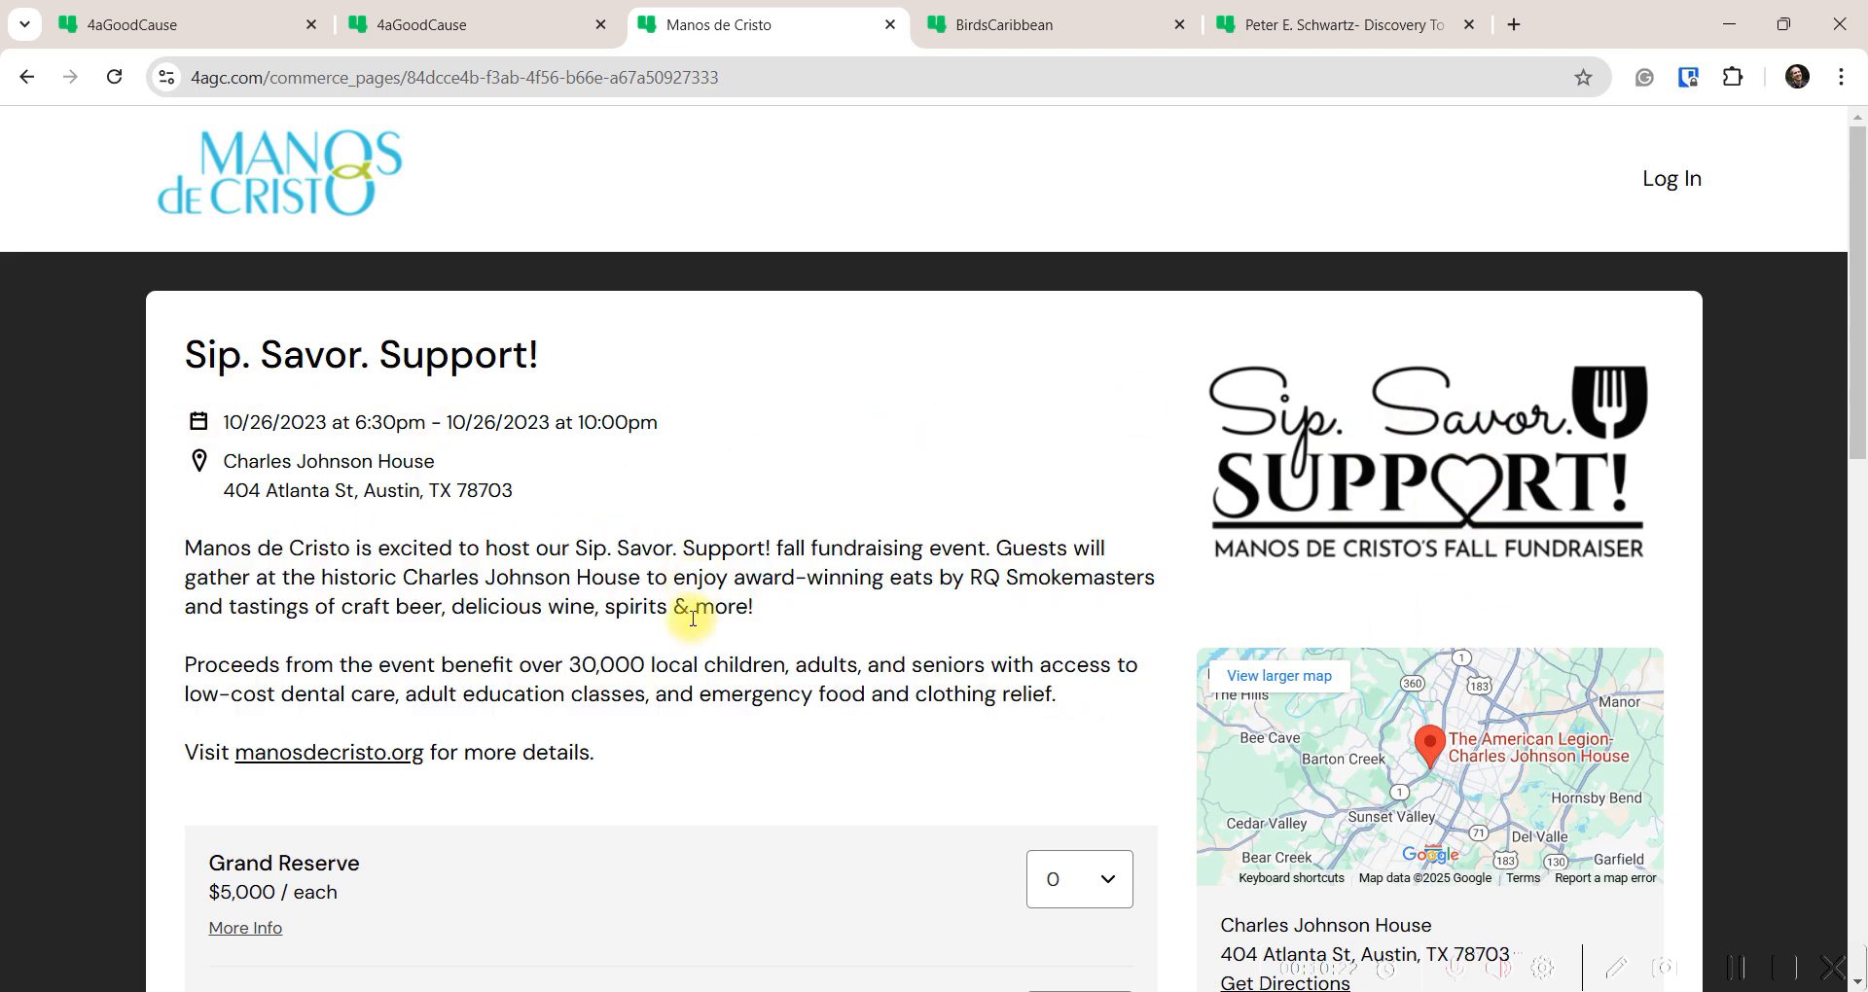
pyautogui.scroll(-2, 685, 643)
pyautogui.scroll(-5, 685, 642)
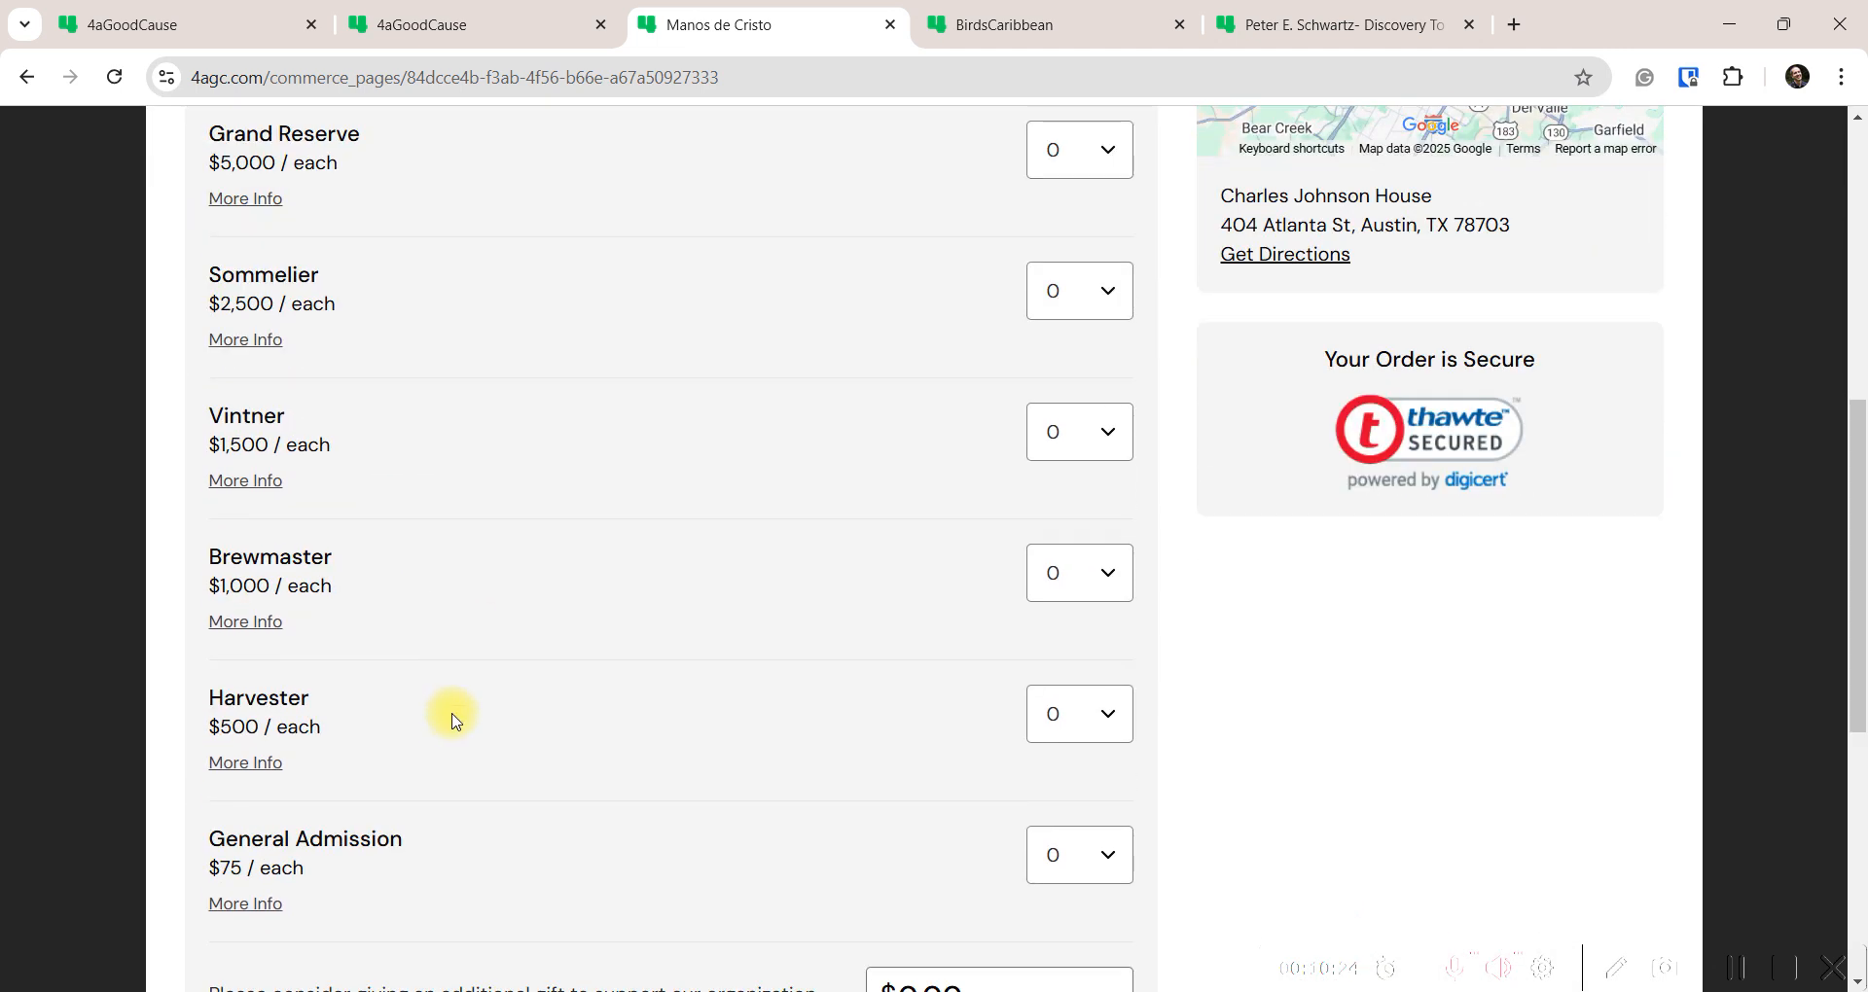
pyautogui.scroll(-2, 418, 681)
pyautogui.scroll(6, 416, 688)
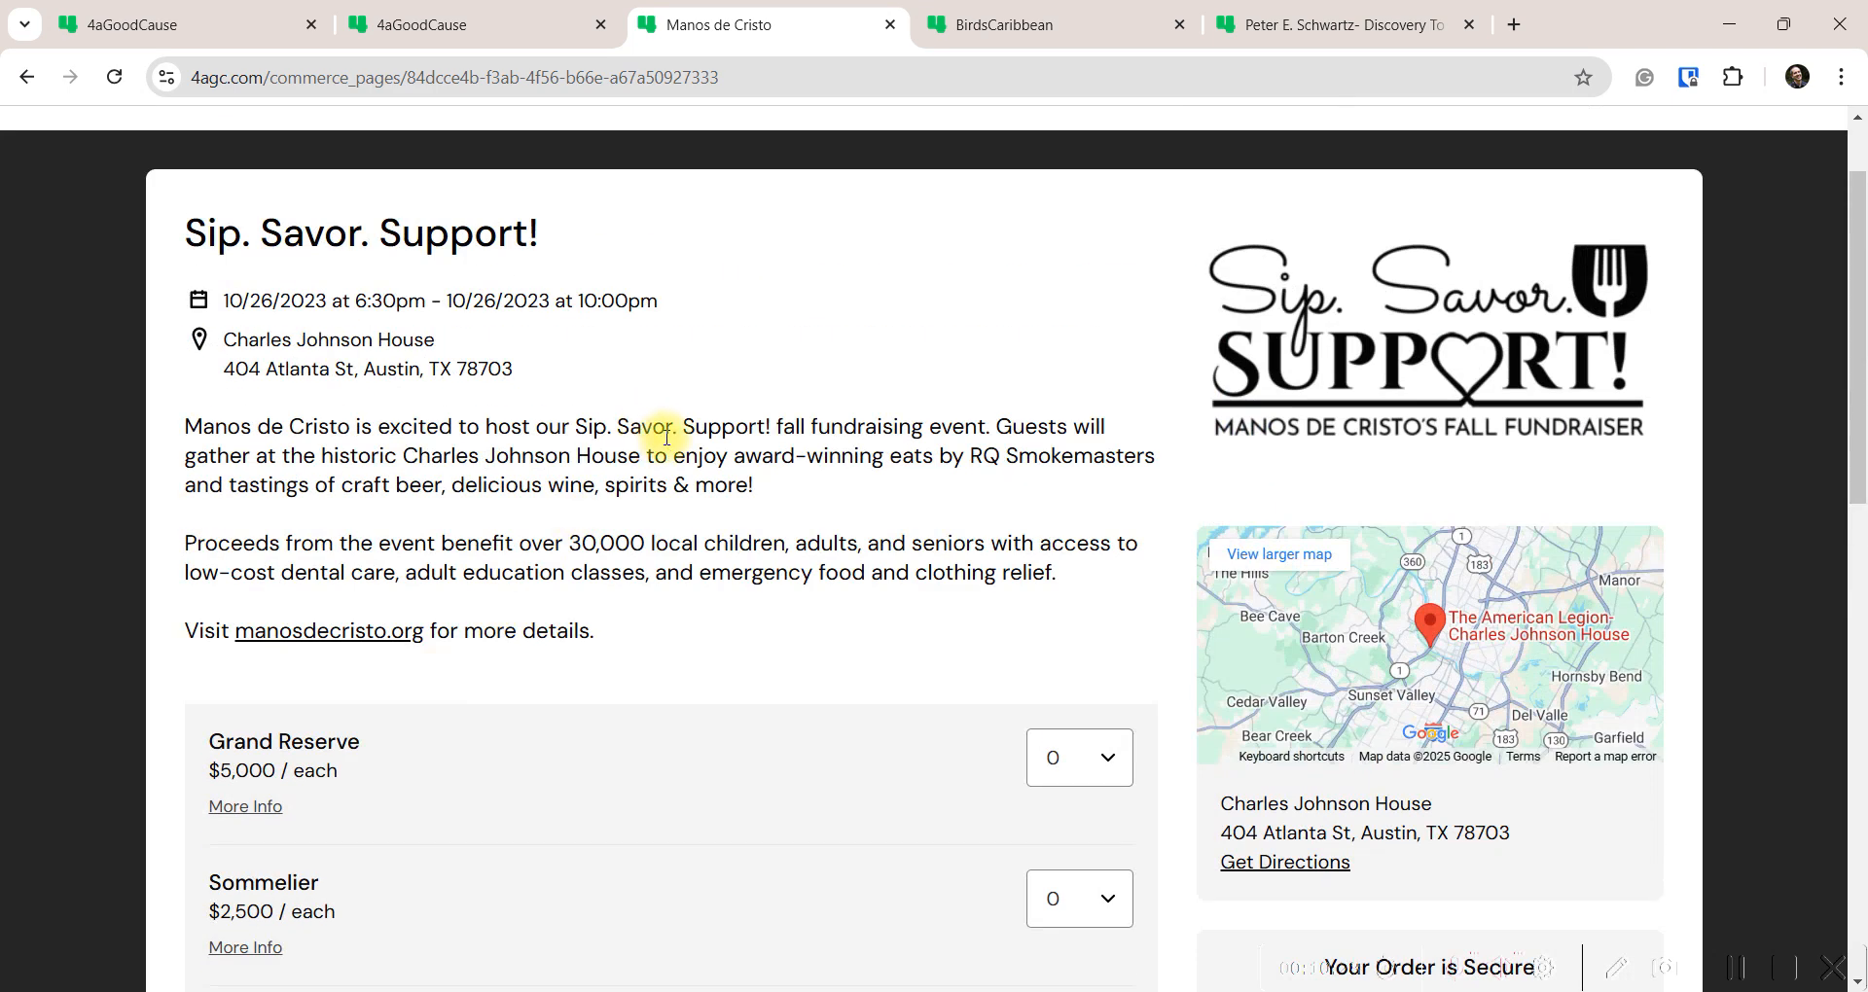
pyautogui.click(516, 39)
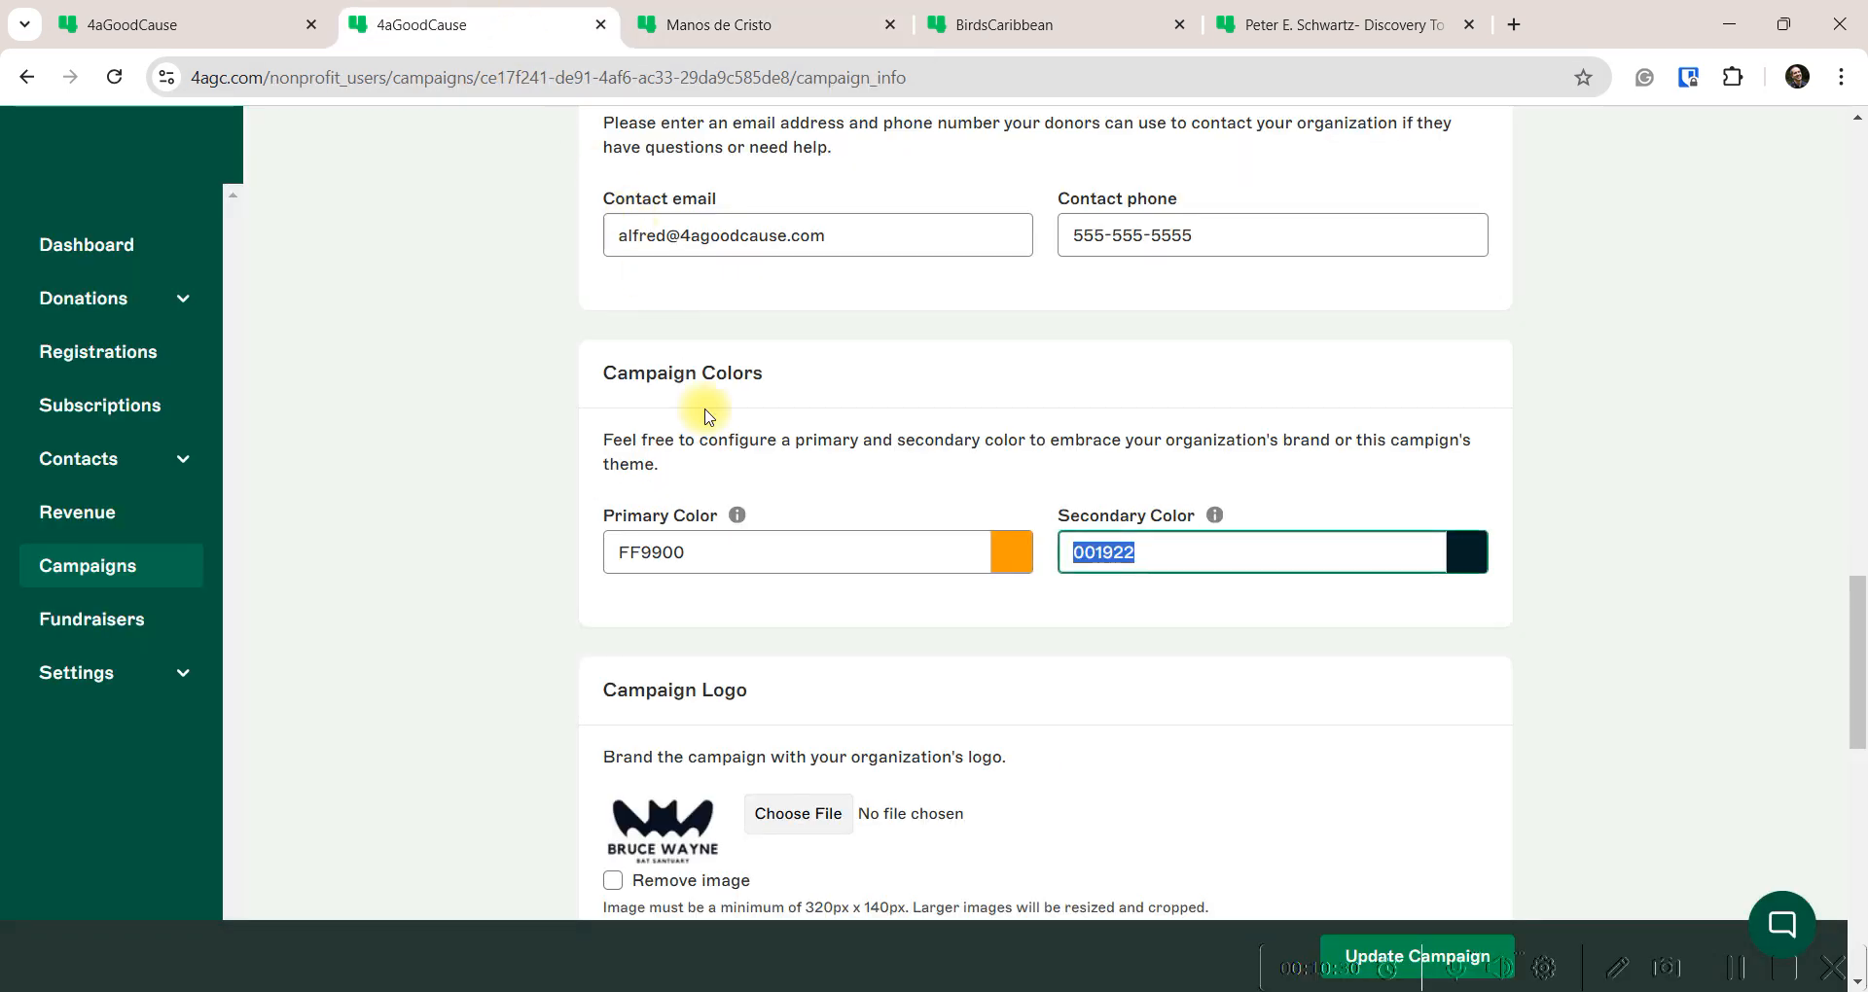
pyautogui.click(127, 27)
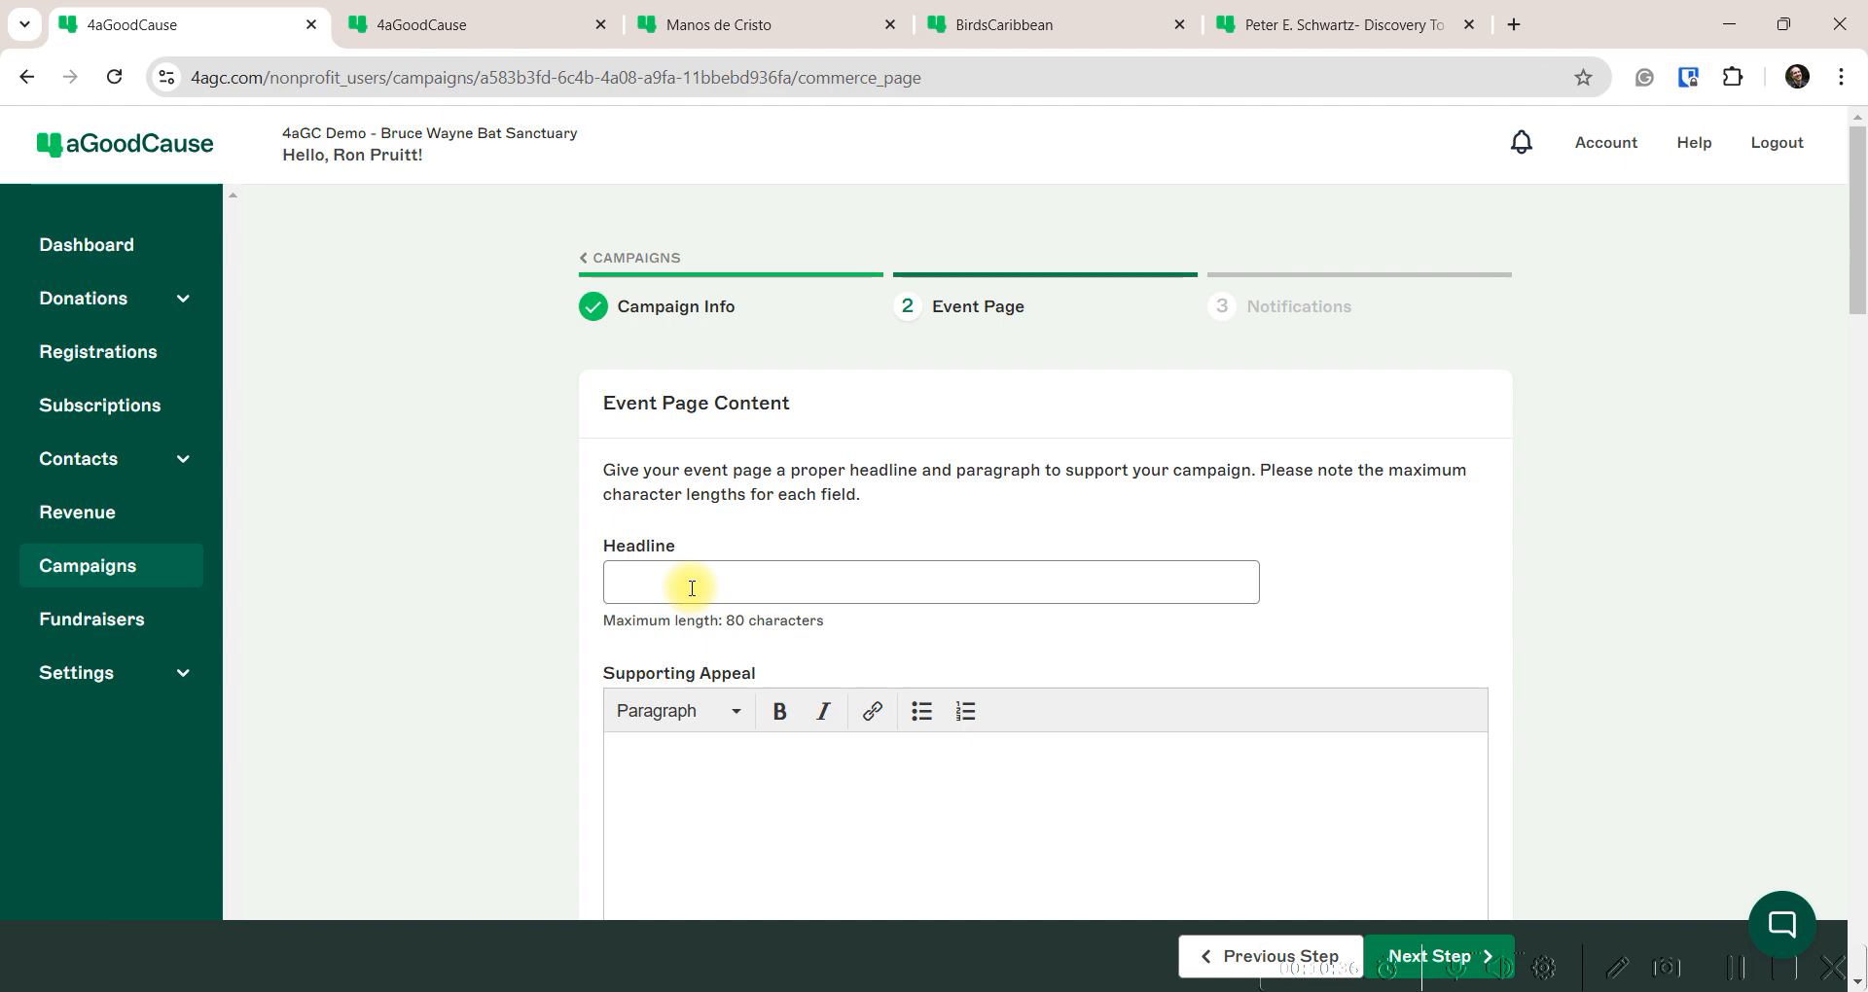
# Copy the headline 'Save Gotham's Bats at the Bats & Bowties Gala!' from the Bats Word document
pyautogui.moveTo(1119, 964)
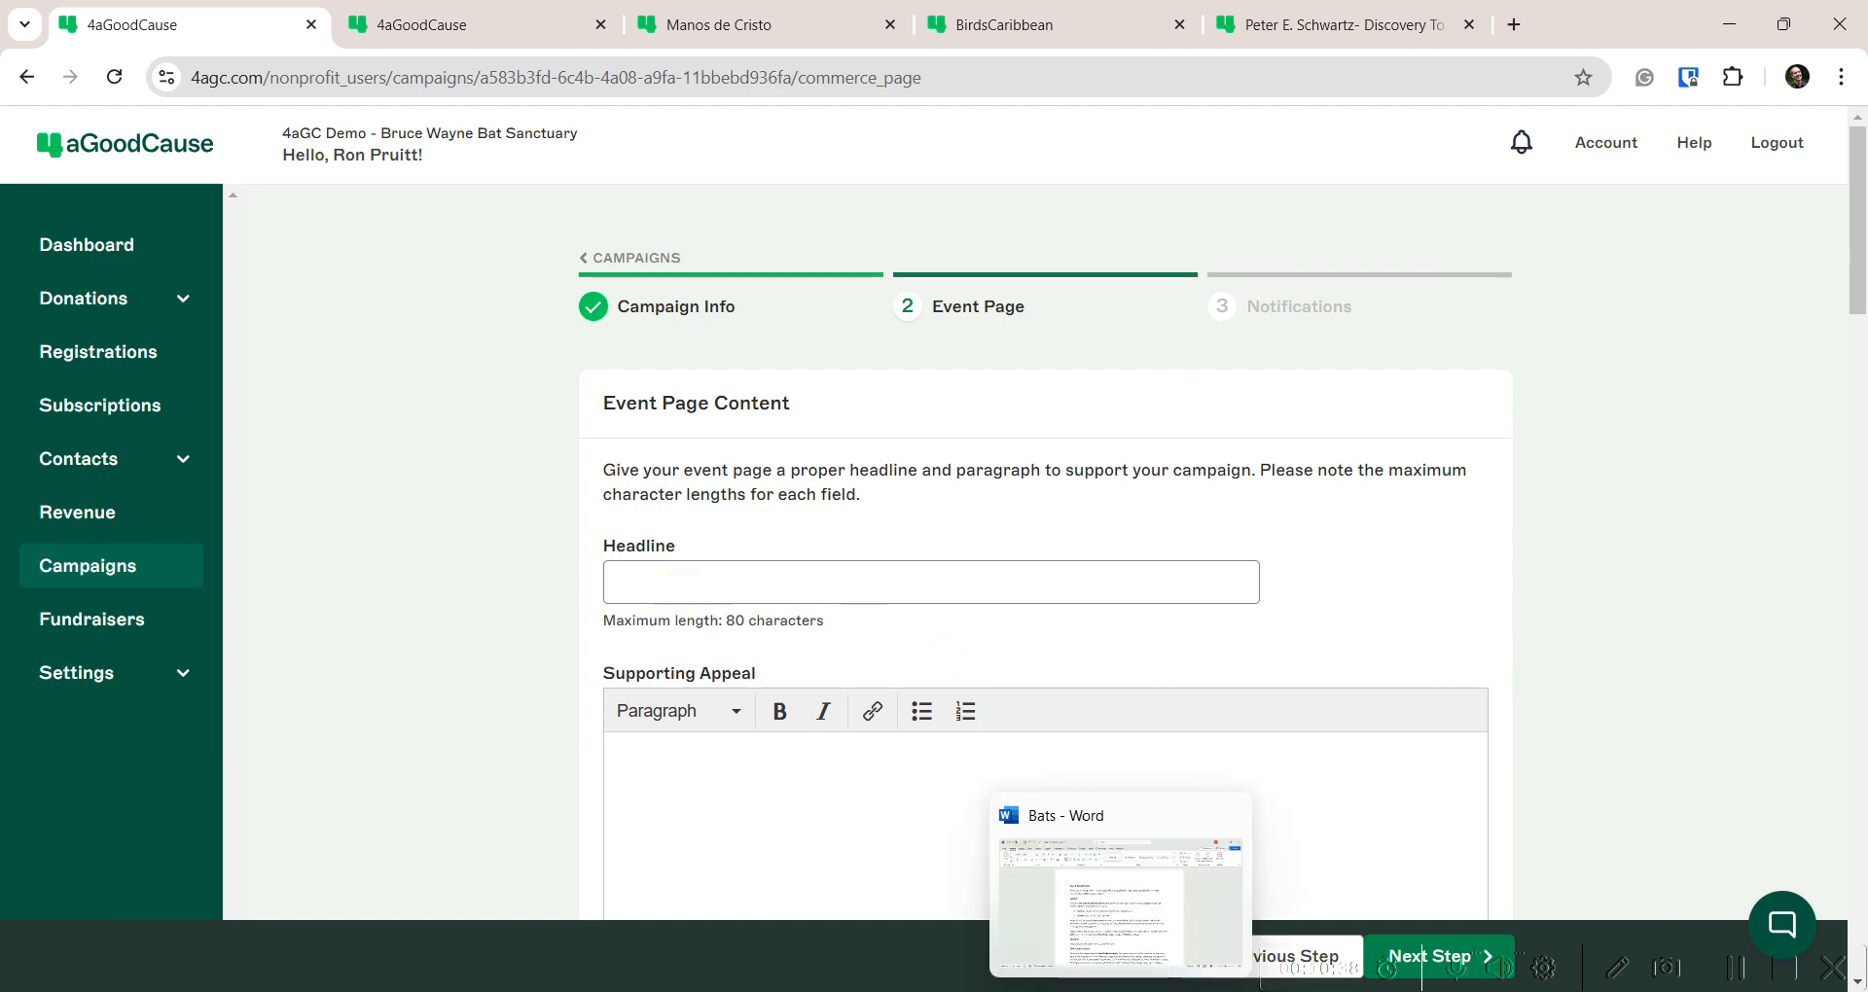
pyautogui.click(1118, 832)
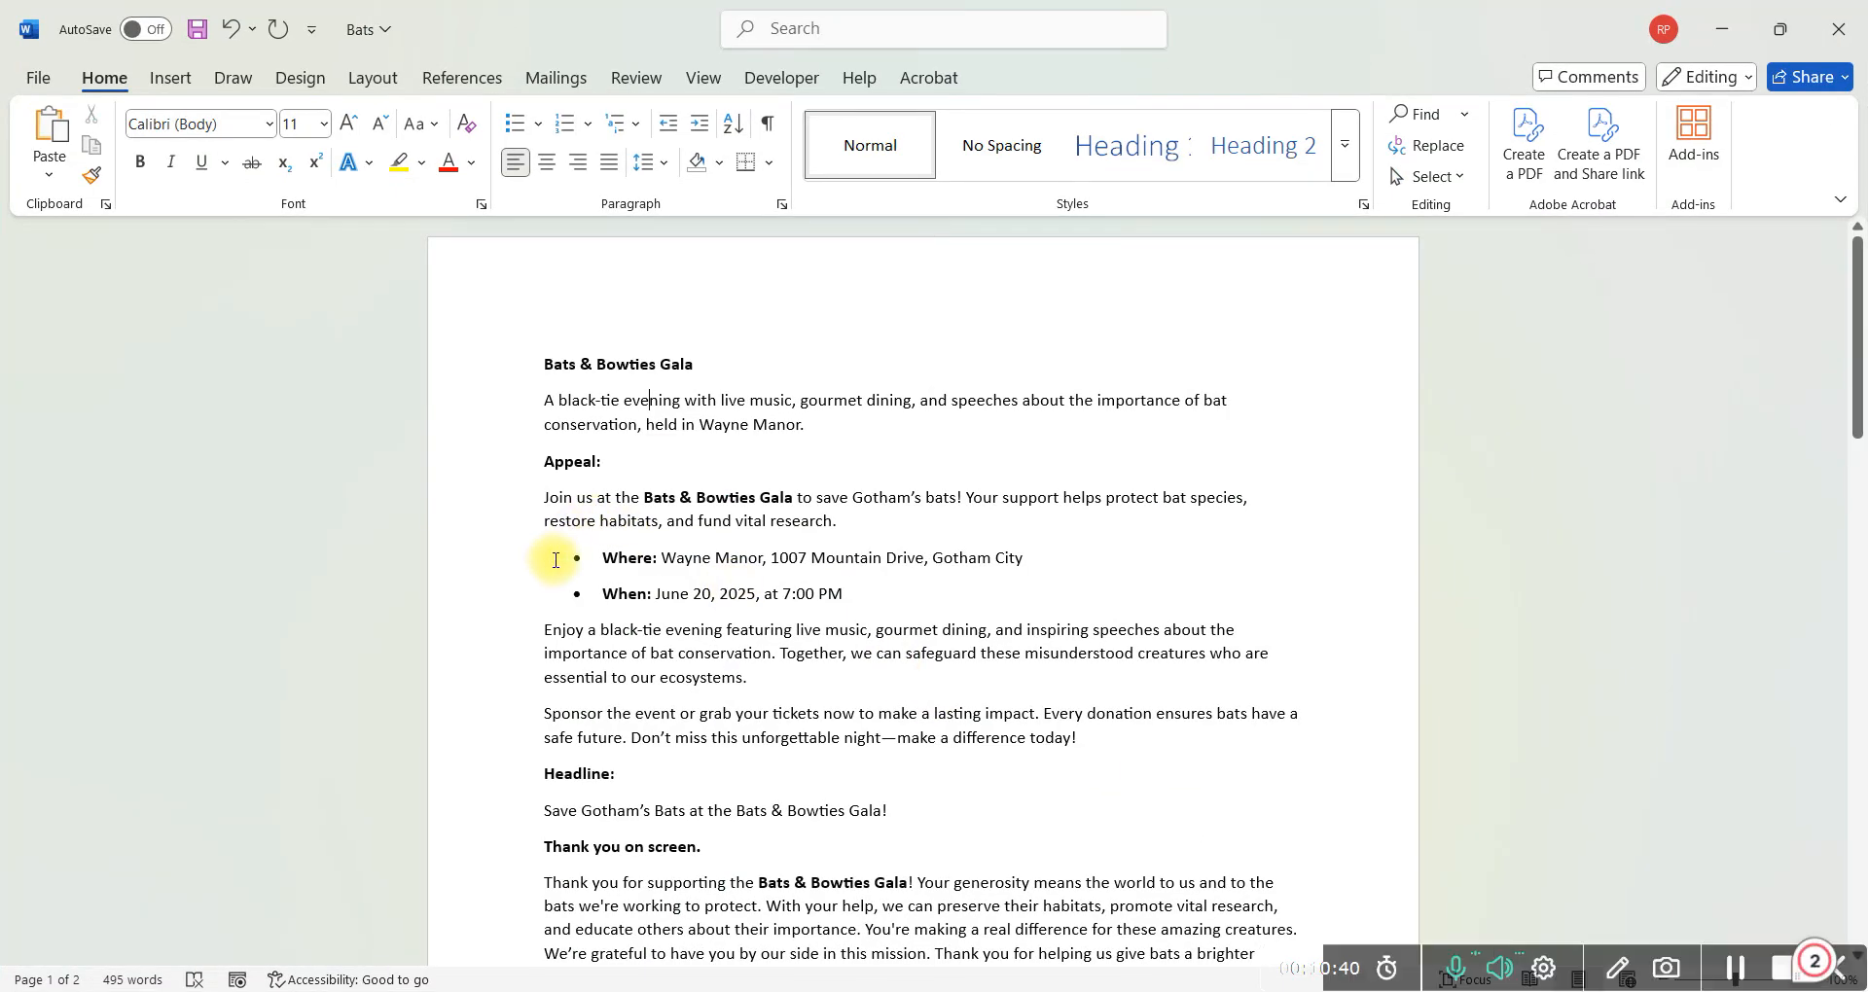
pyautogui.moveTo(893, 813); pyautogui.dragTo(524, 826)
pyautogui.hotkey('ctrl', 'c')
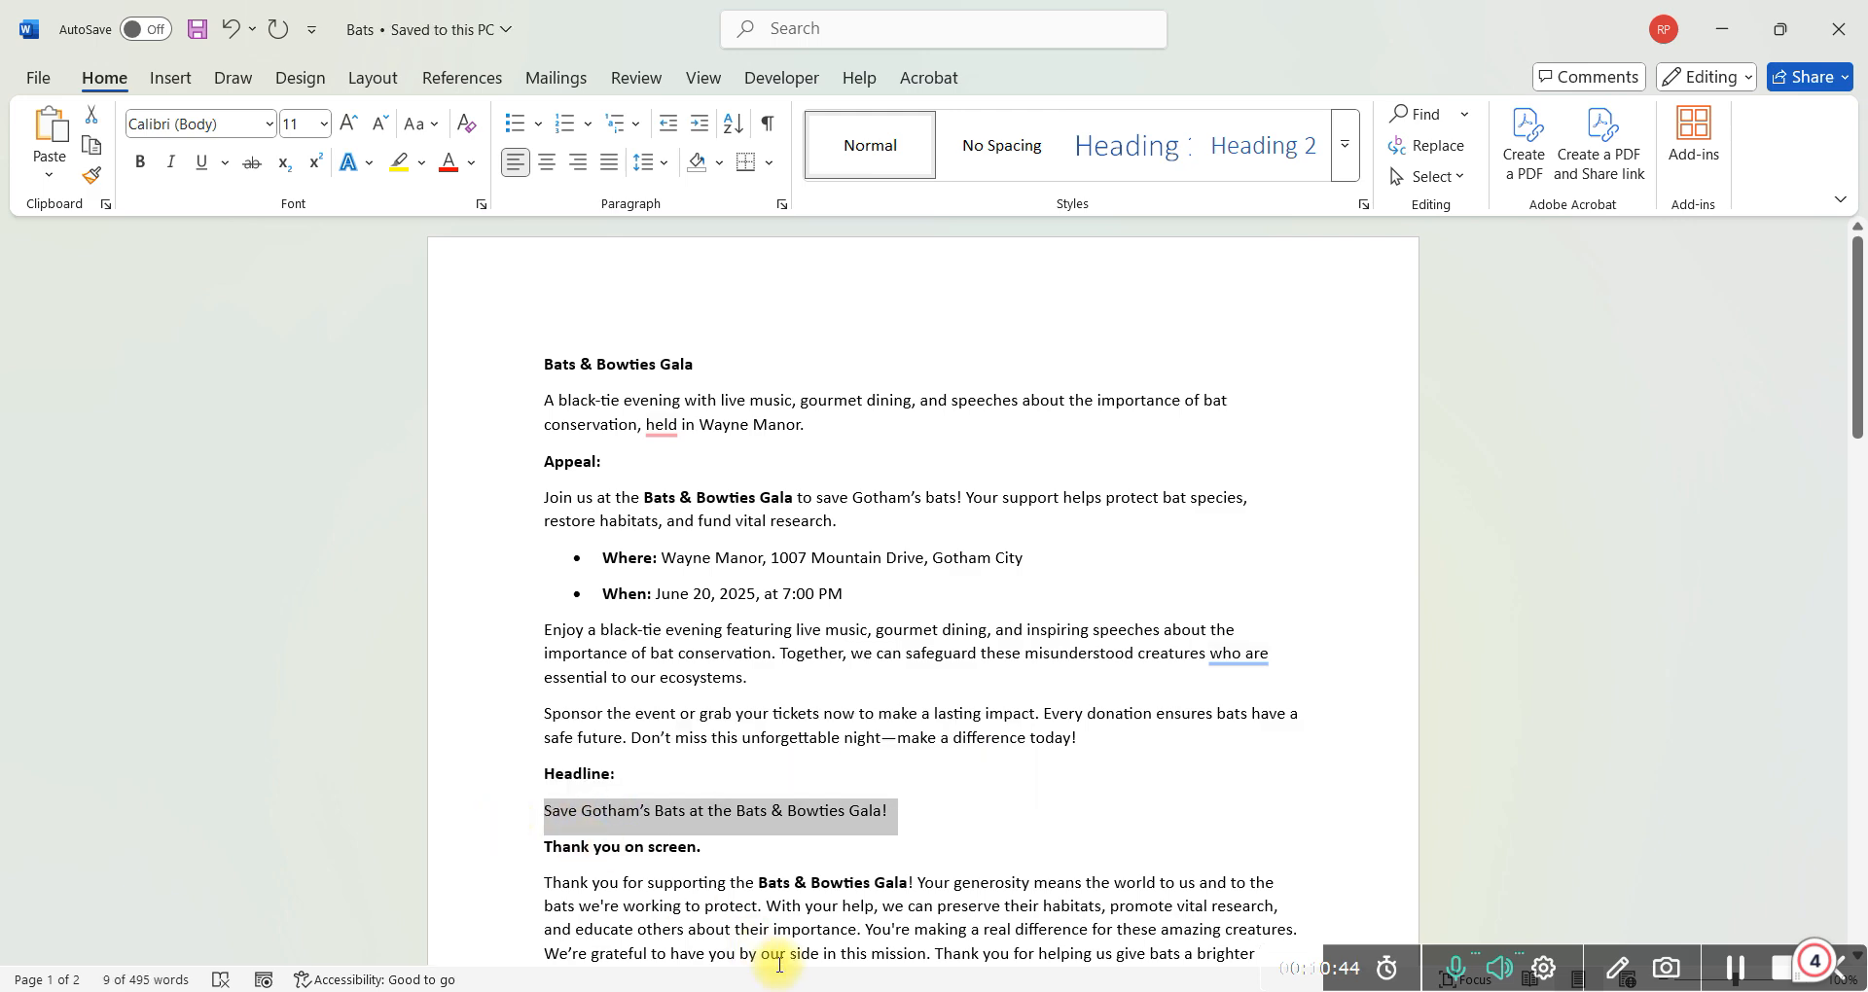
# Paste 'Save Gotham's Bats at the Bats & Bowties Gala!' into the Event Page Headline field
pyautogui.moveTo(907, 991)
pyautogui.click(820, 828)
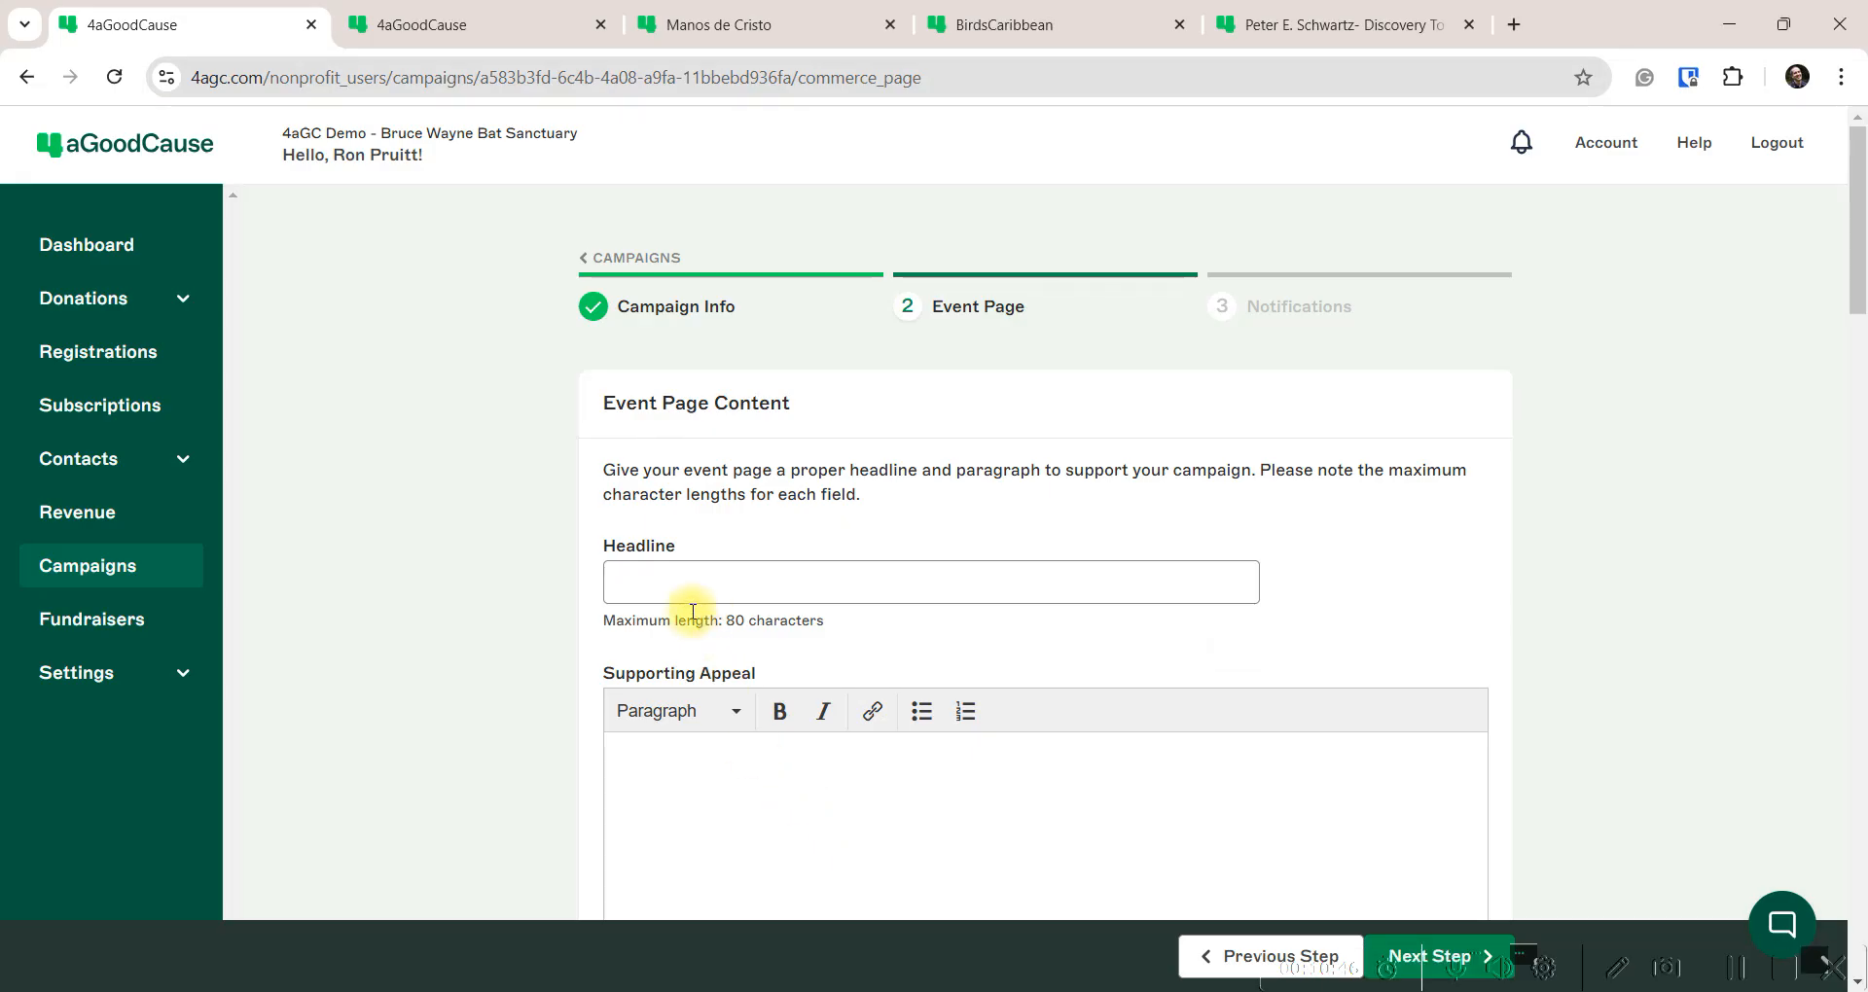
pyautogui.click(691, 596)
pyautogui.hotkey('ctrl', 'v')
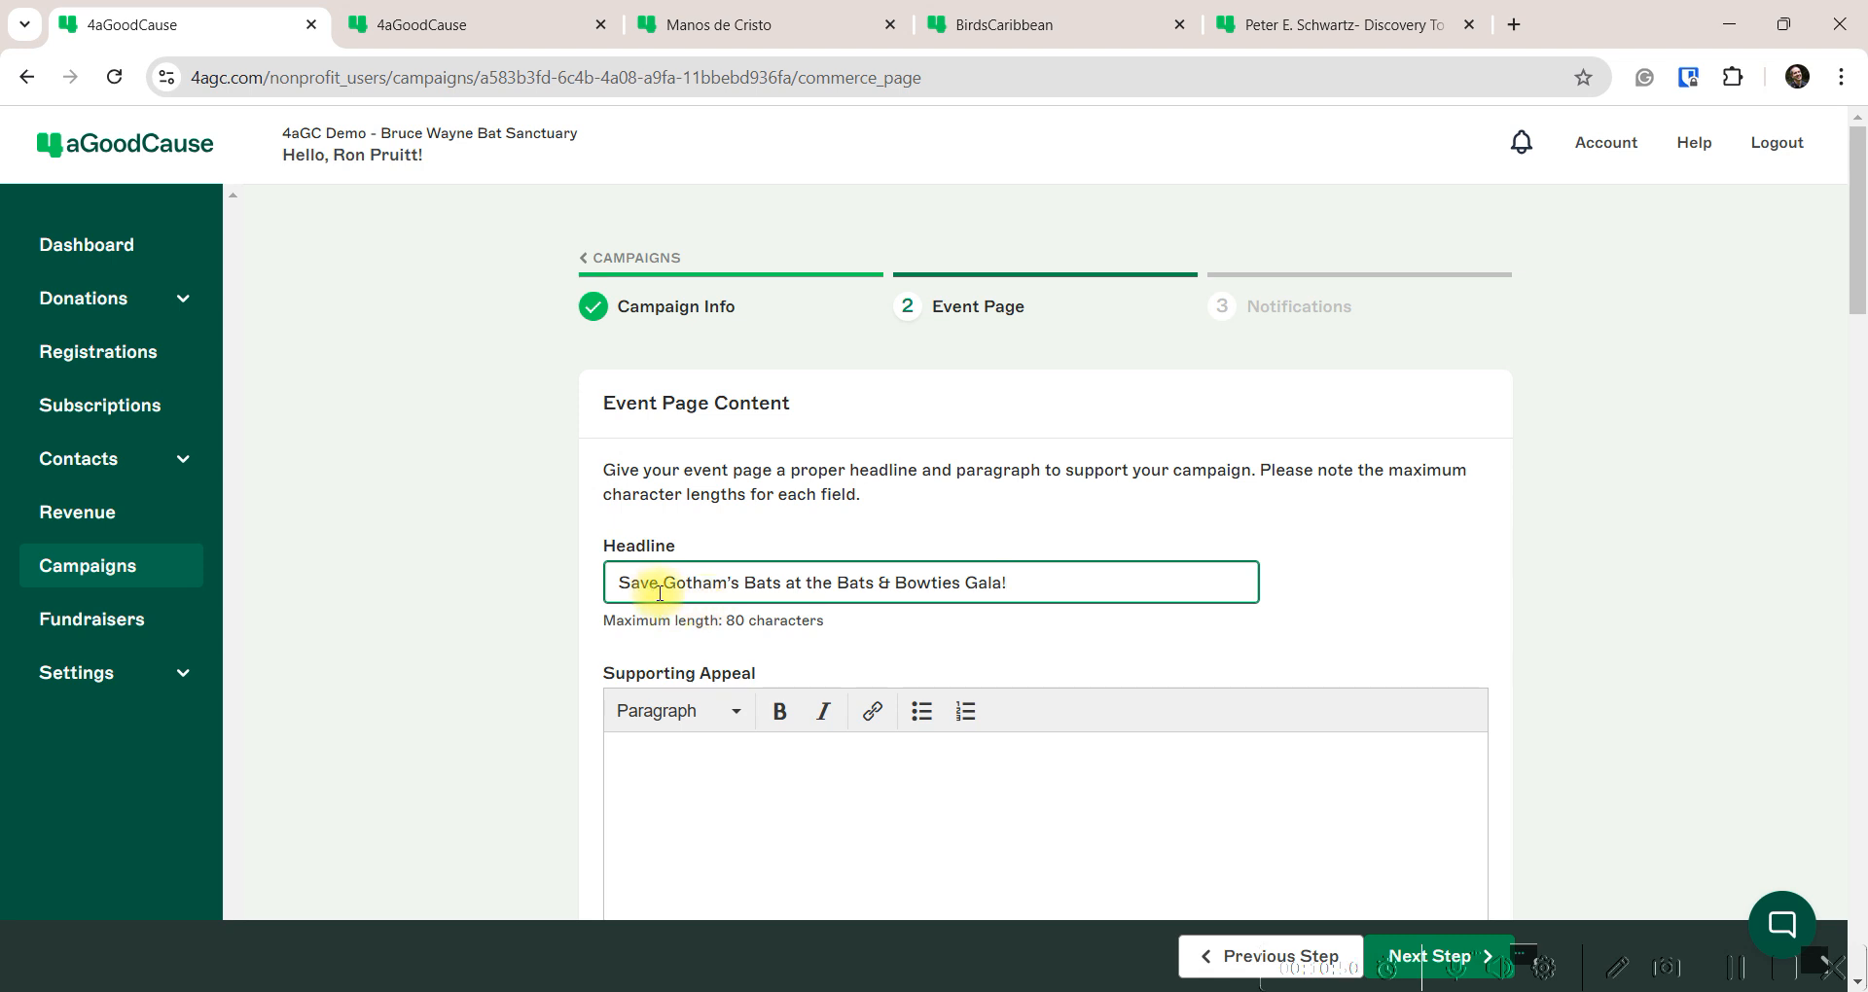
pyautogui.click(646, 759)
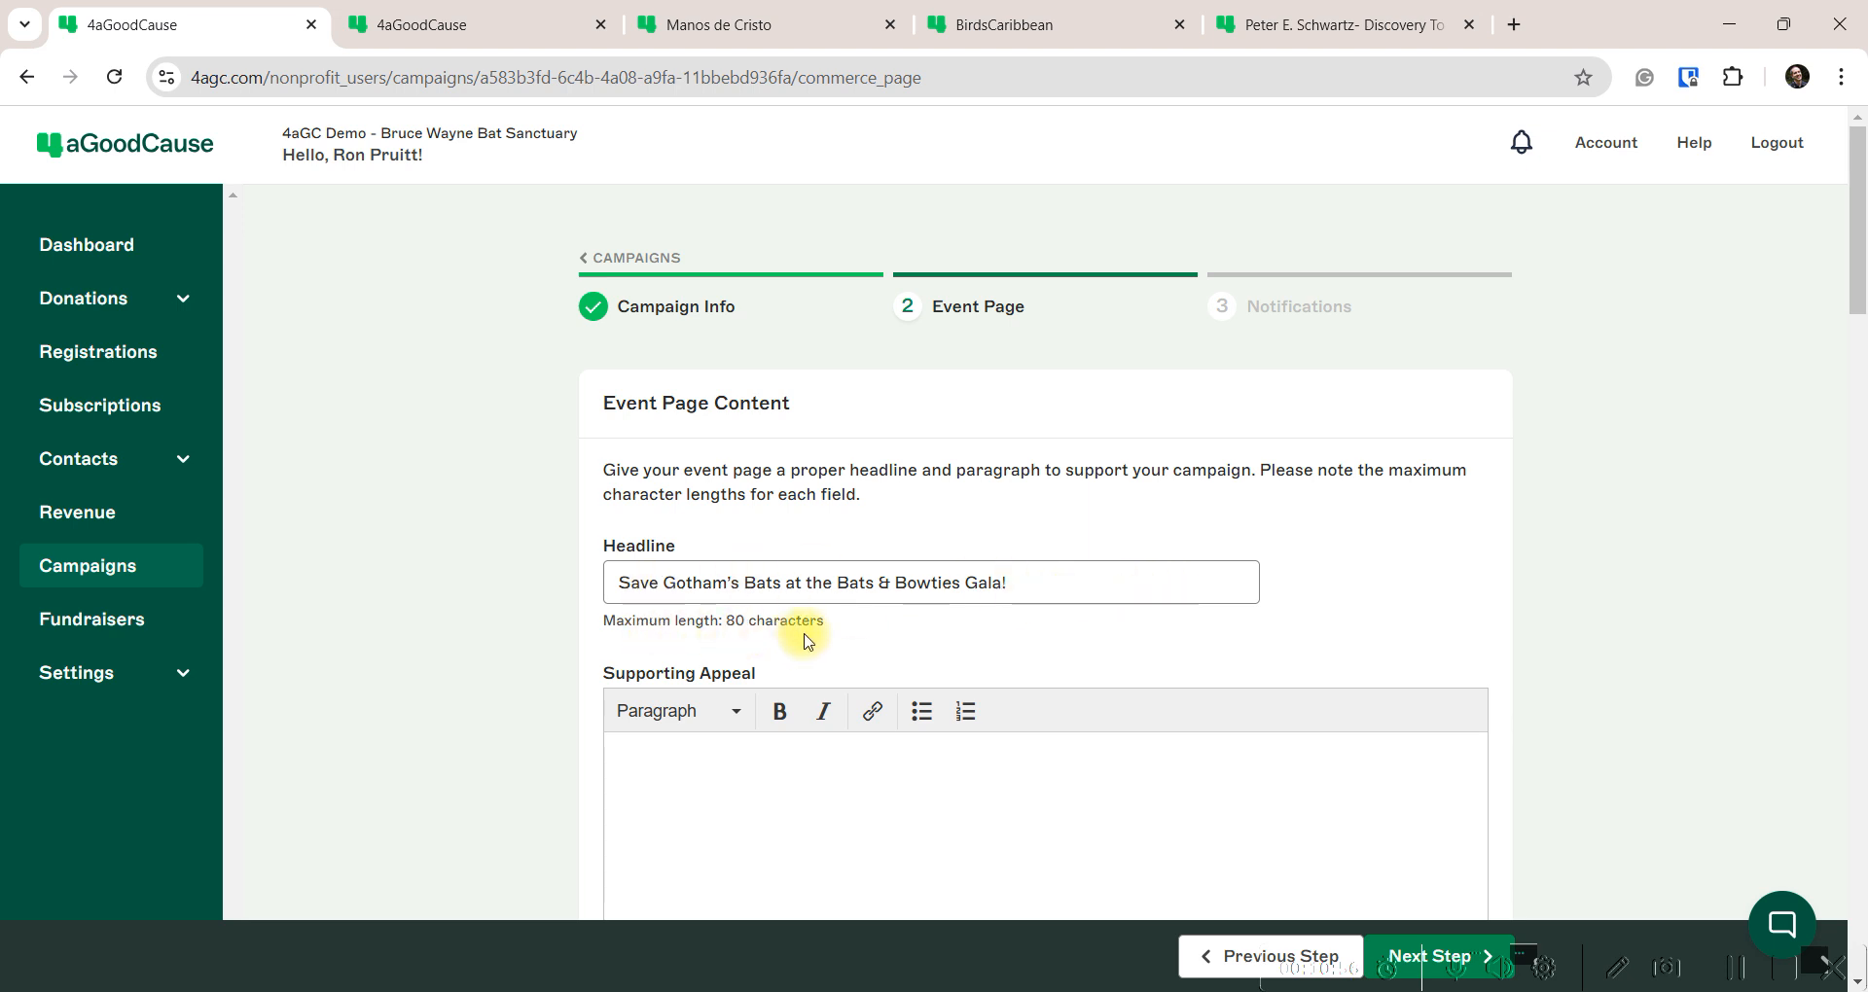
pyautogui.scroll(-3, 681, 652)
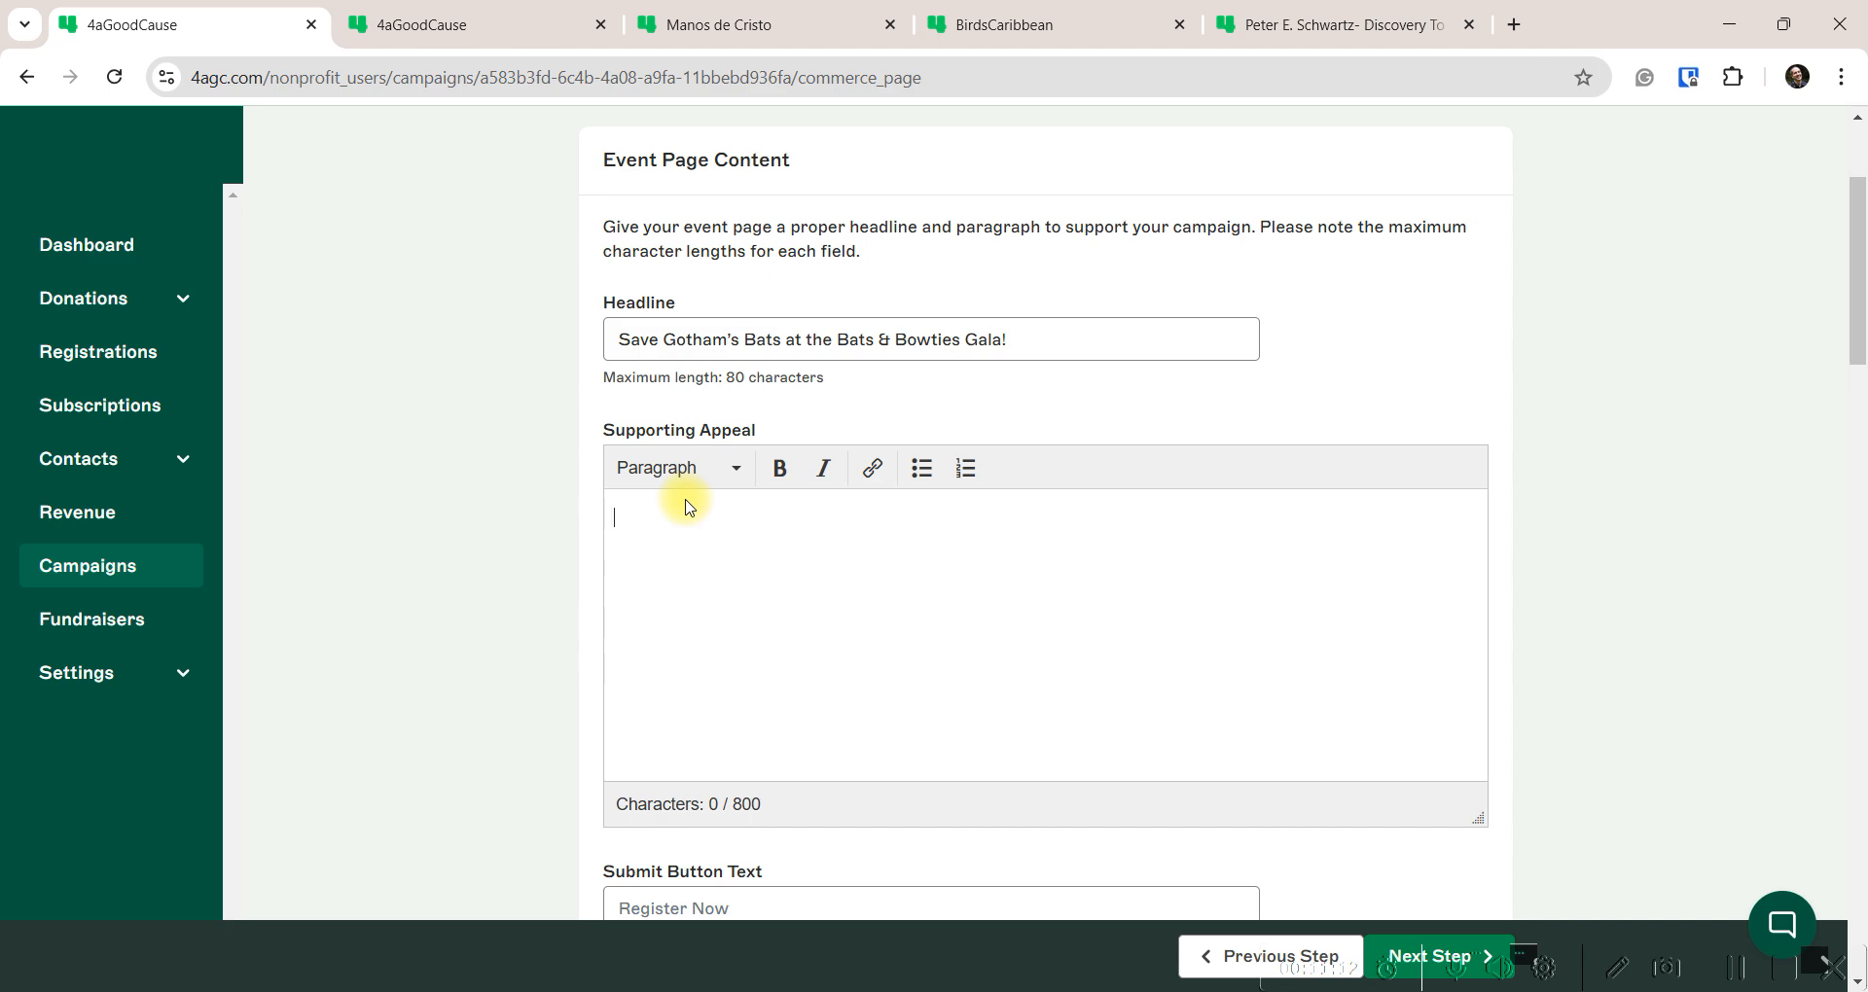
# Copy the Bats document's appeal paragraphs from 'Join us' through 'today!', including Where and When
pyautogui.moveTo(1121, 973)
pyautogui.click(1114, 842)
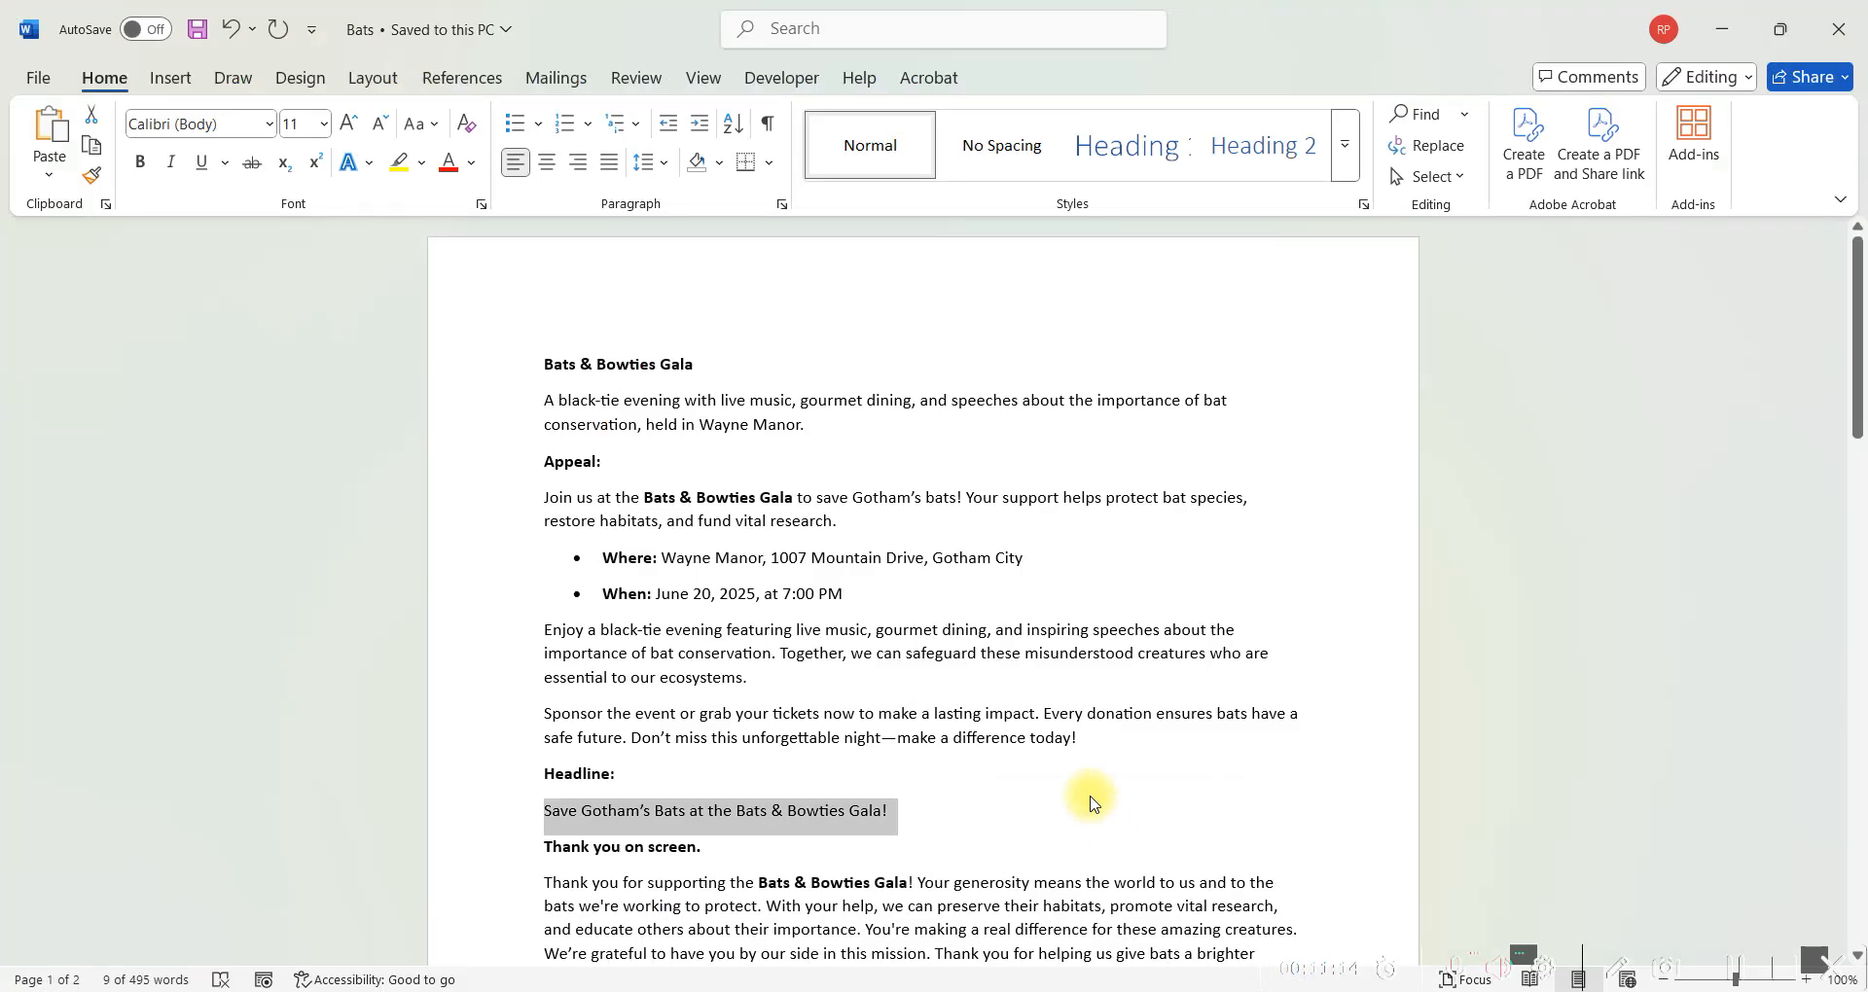
pyautogui.scroll(-1, 994, 681)
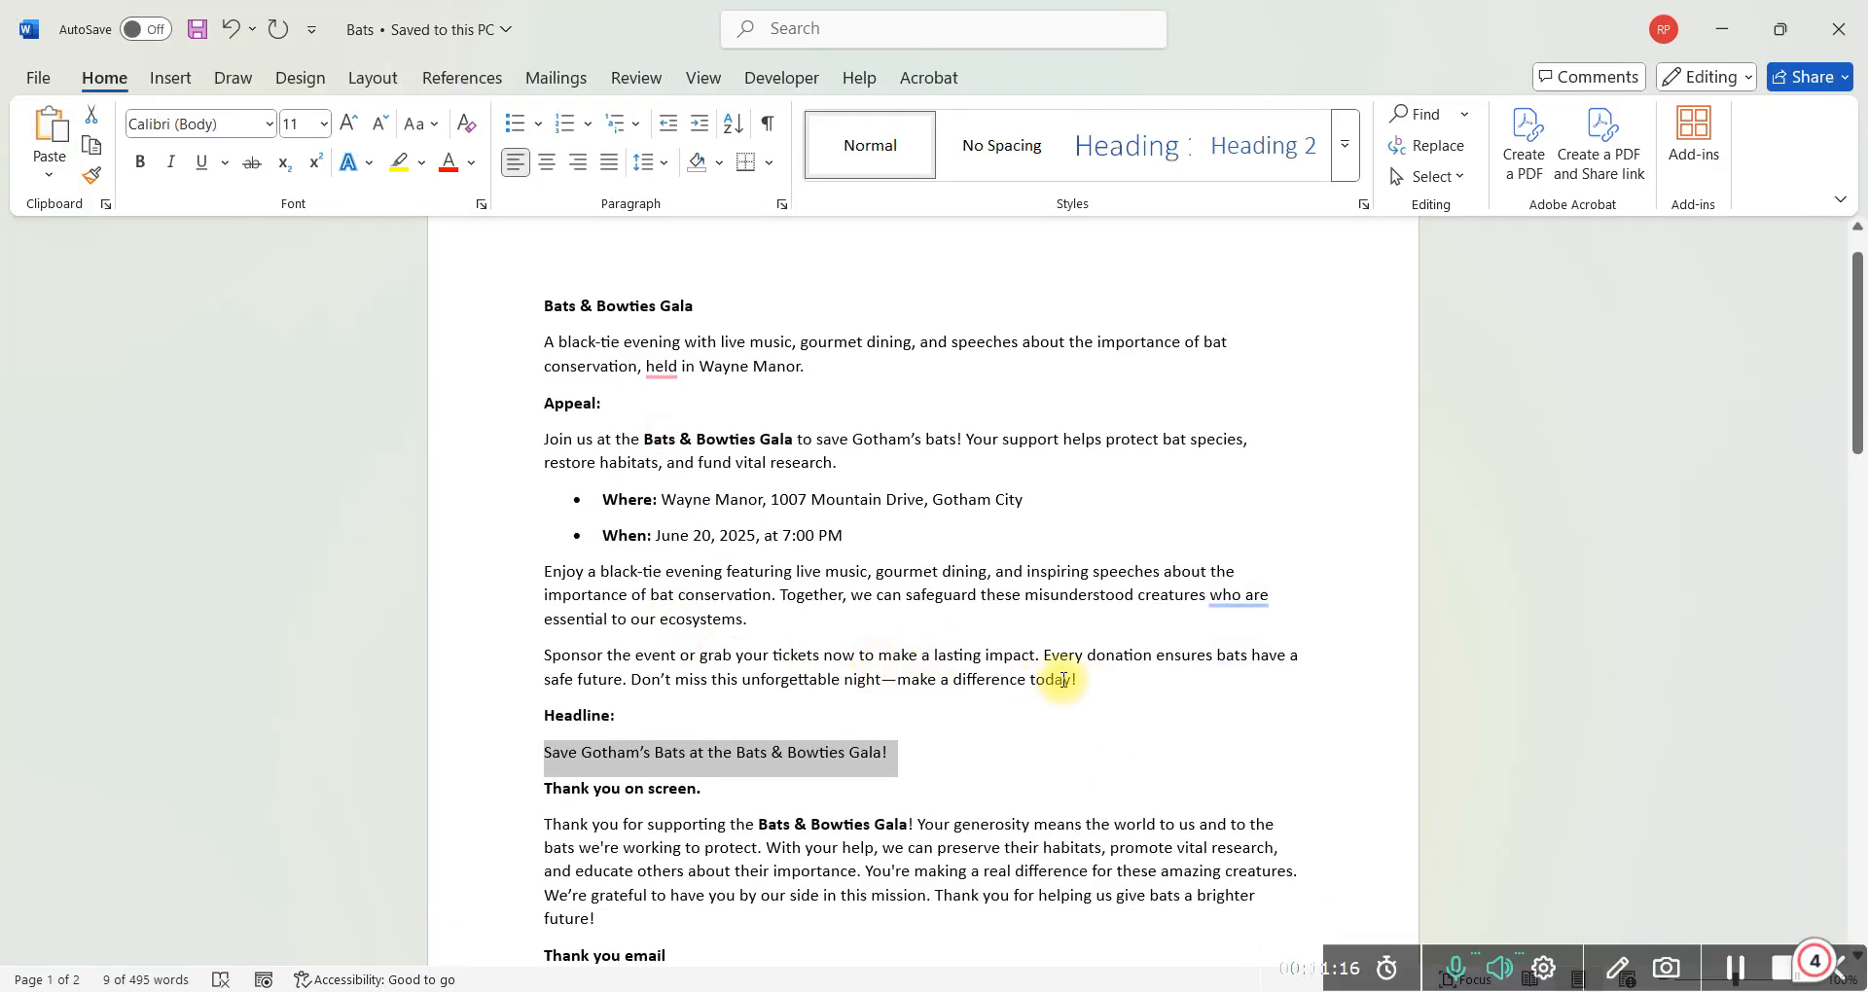
pyautogui.moveTo(1082, 679); pyautogui.dragTo(517, 444)
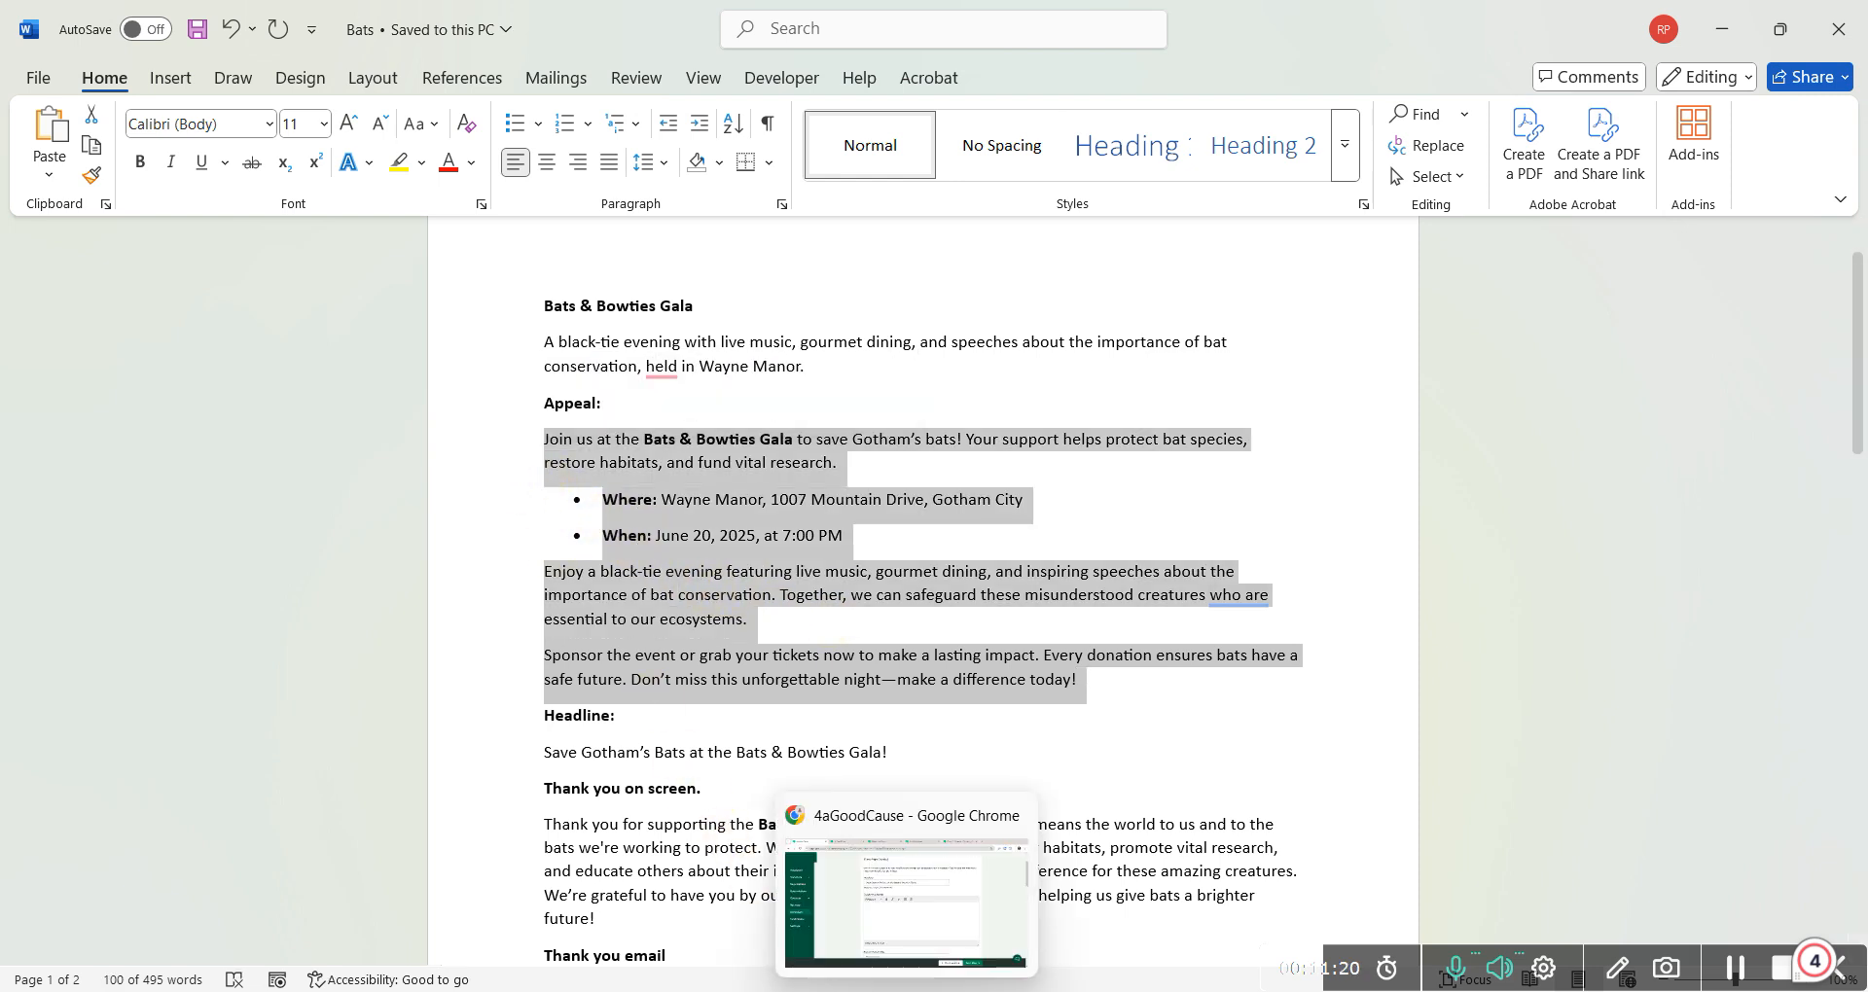
pyautogui.click(820, 836)
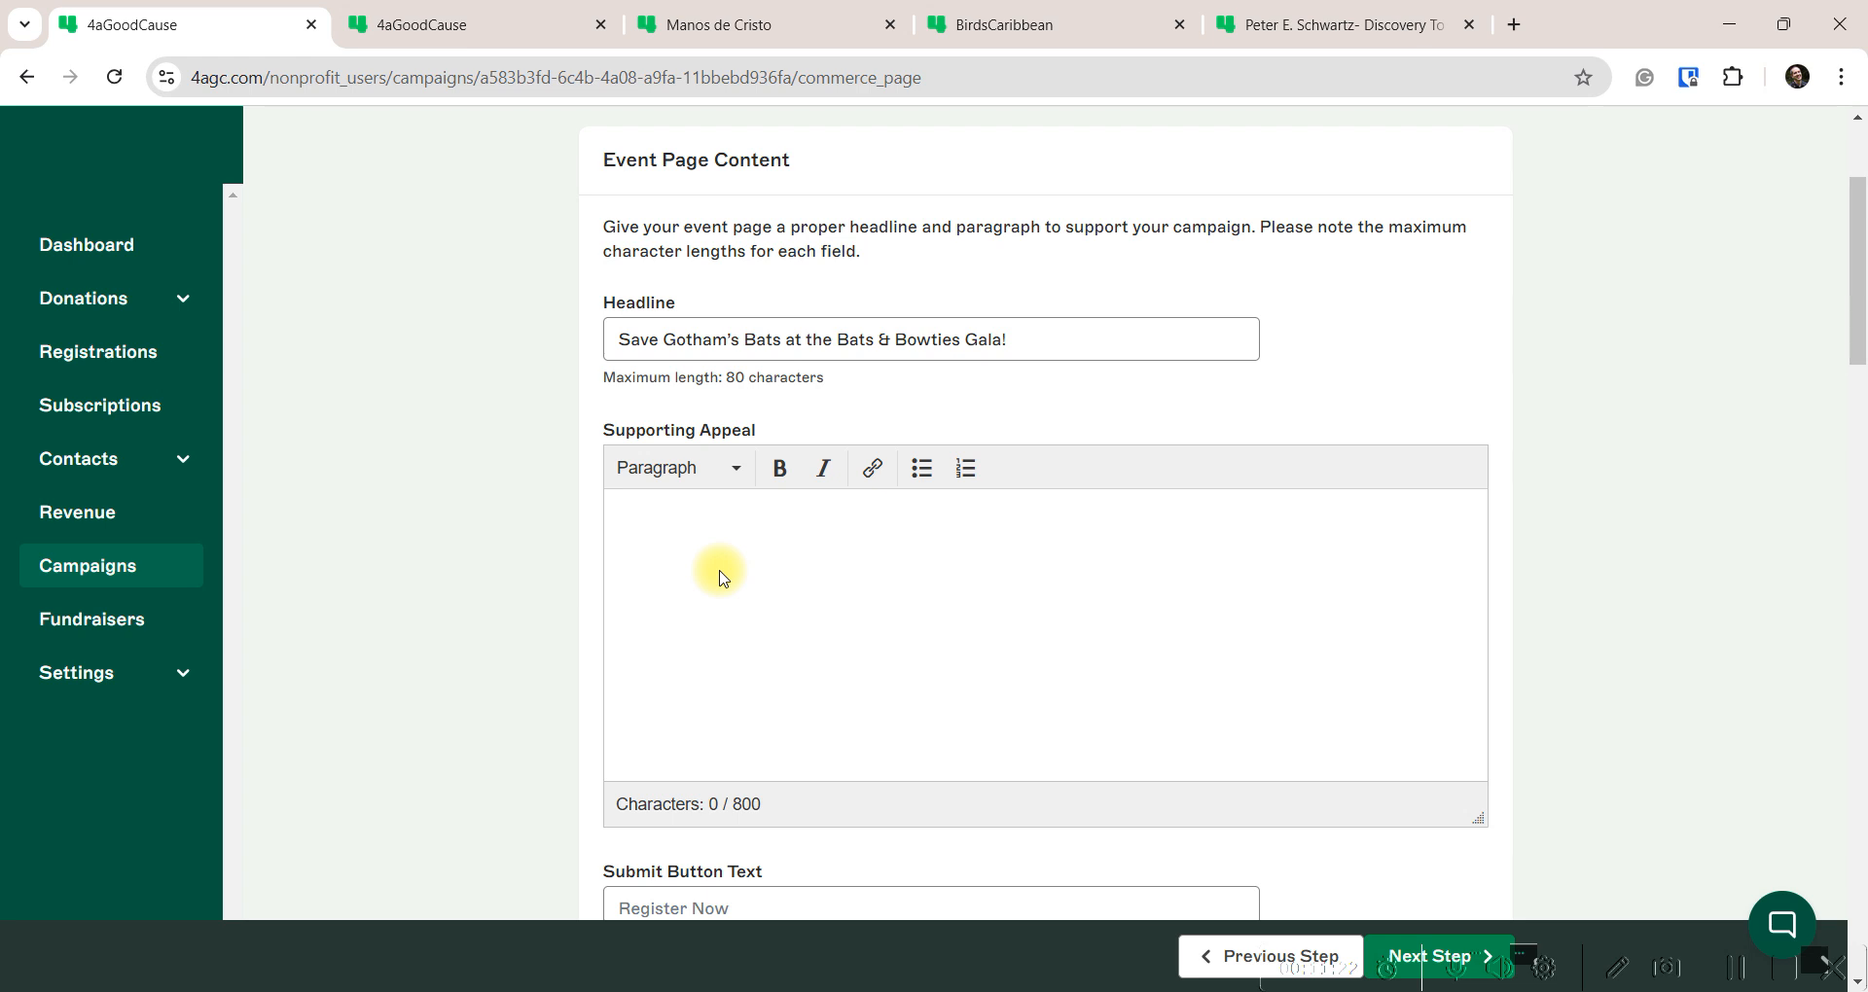
# Paste the appeal into Supporting Appeal and fix the paragraph break after 7:00 PM
pyautogui.hotkey('ctrl', 'v')
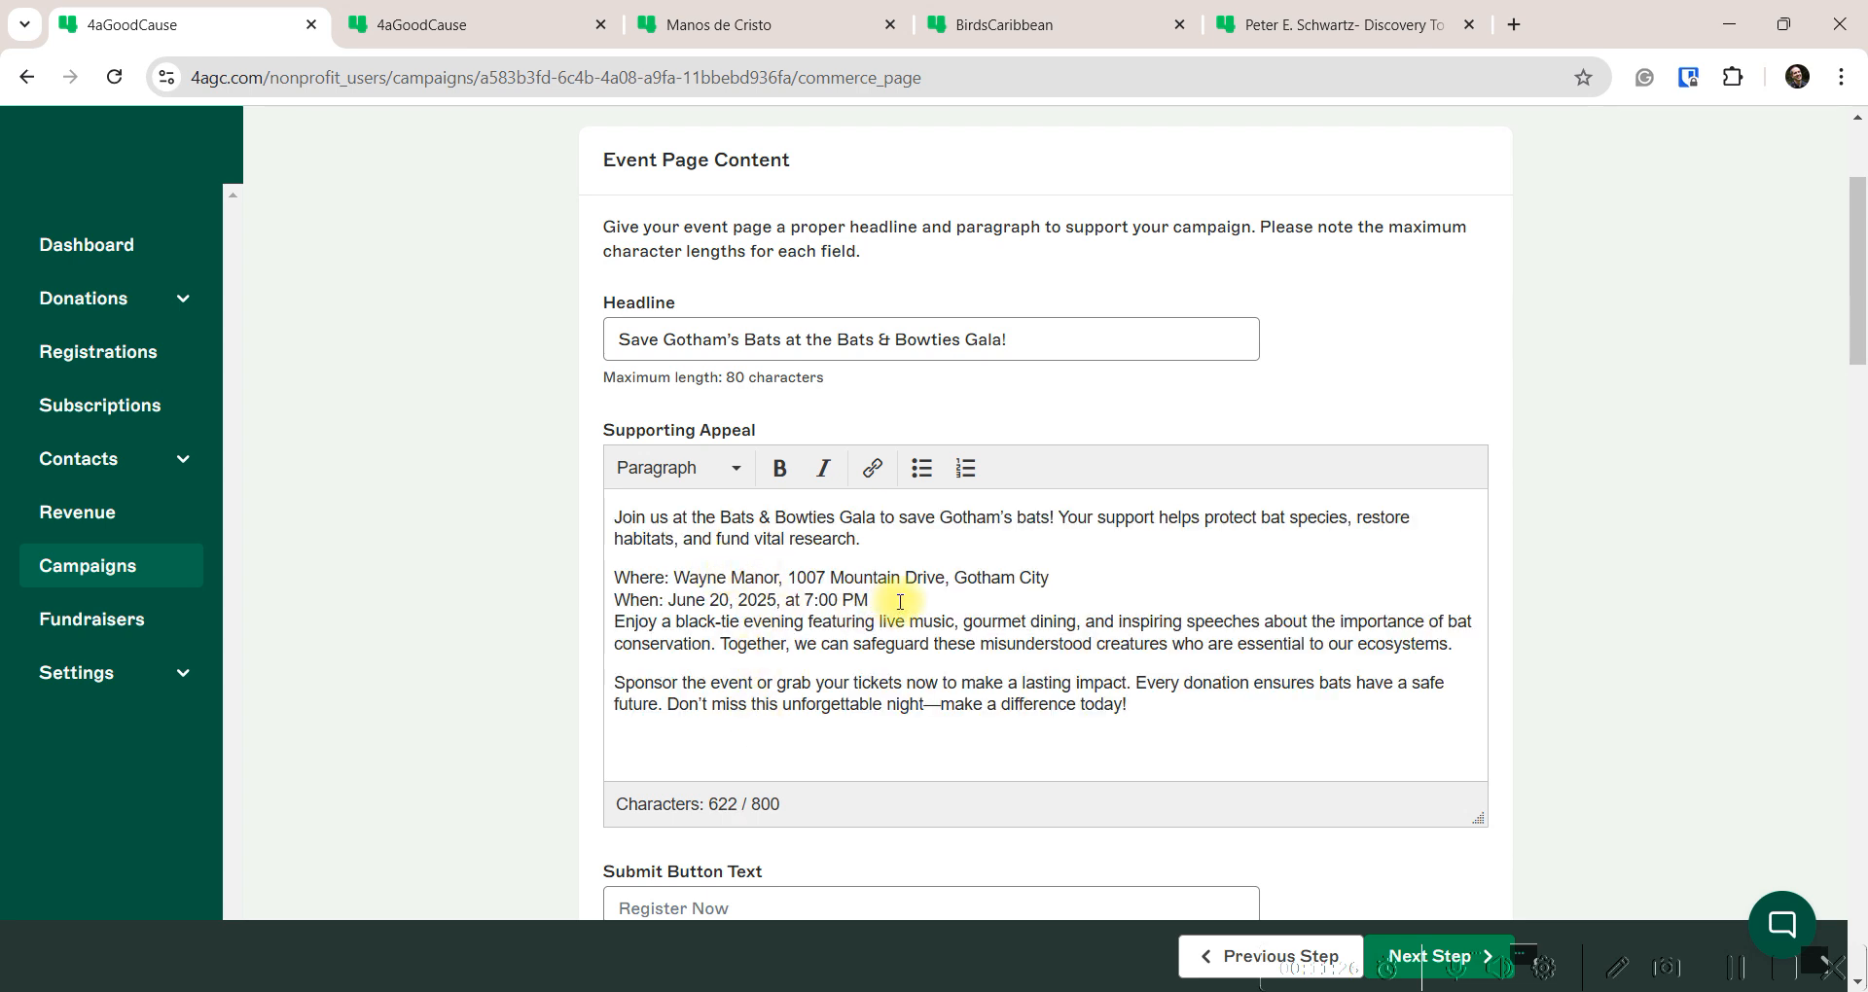
pyautogui.press('Return')
pyautogui.press('Delete')
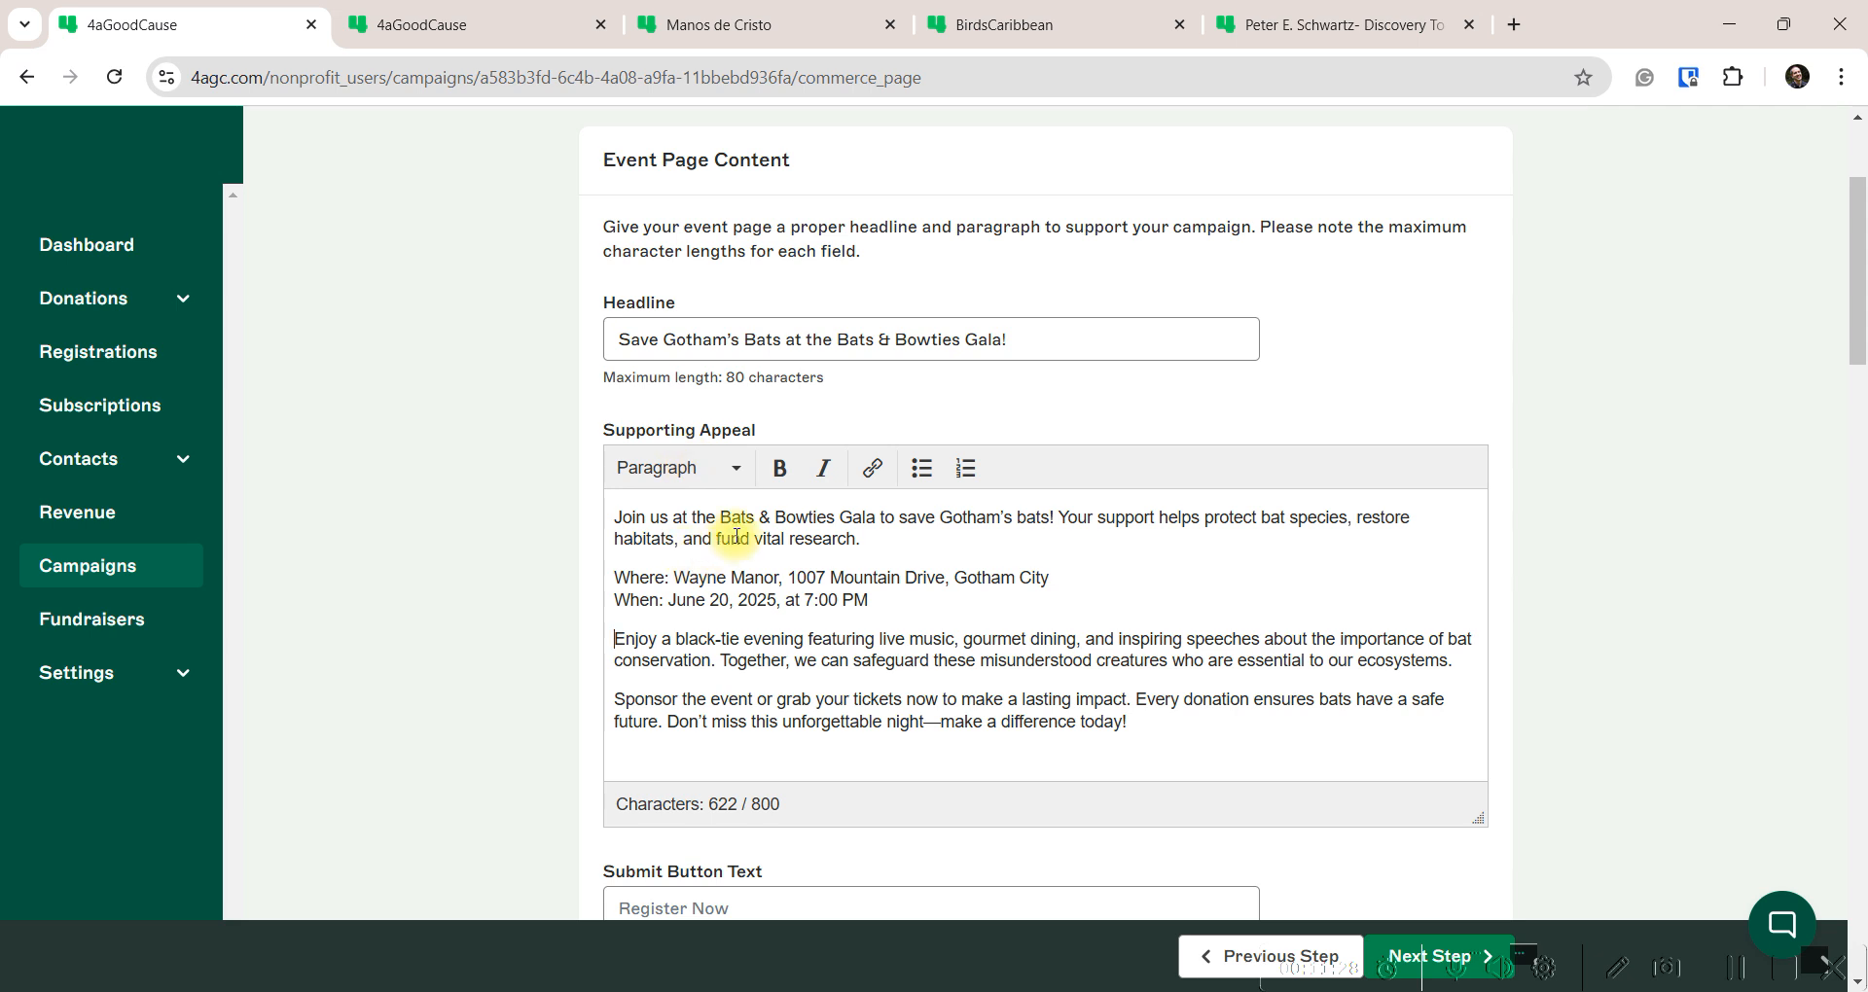
# Make 'Bats & Bowties Gala', 'Where:' and 'When:' bold in the appeal
pyautogui.moveTo(725, 519); pyautogui.dragTo(868, 517)
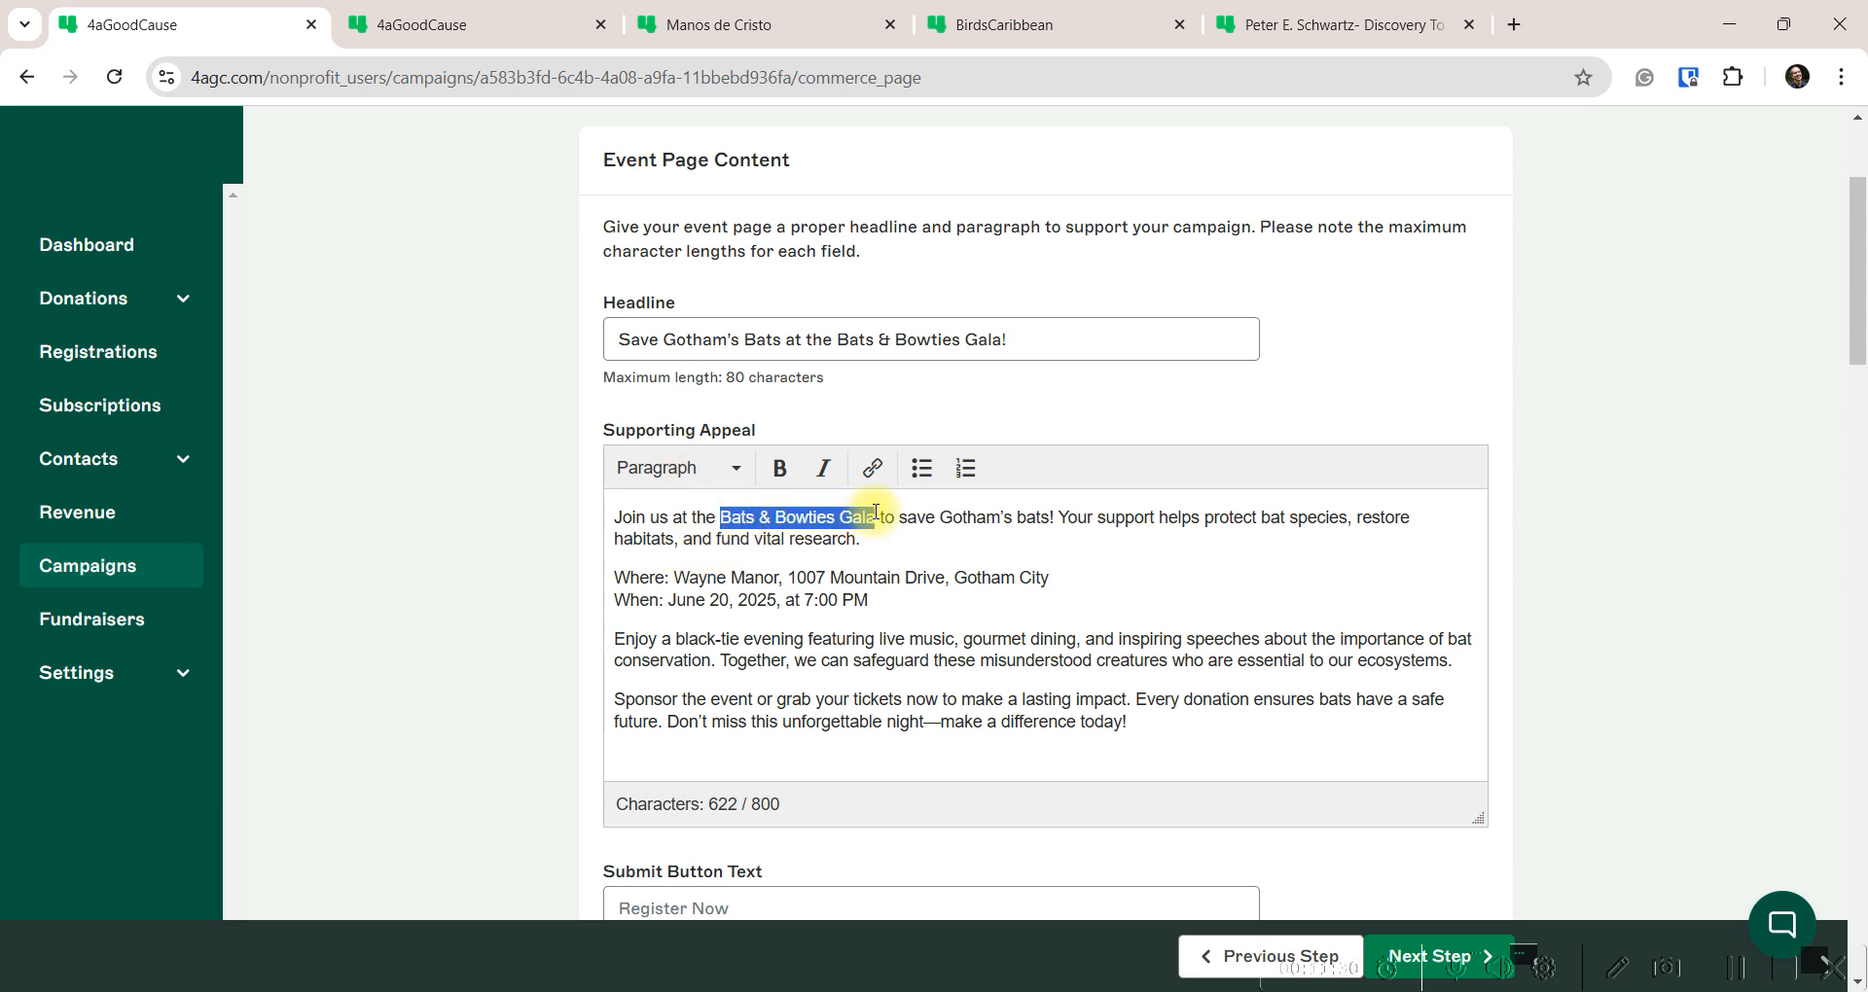
pyautogui.click(779, 468)
pyautogui.moveTo(678, 578); pyautogui.dragTo(611, 601)
pyautogui.click(779, 468)
pyautogui.click(659, 602)
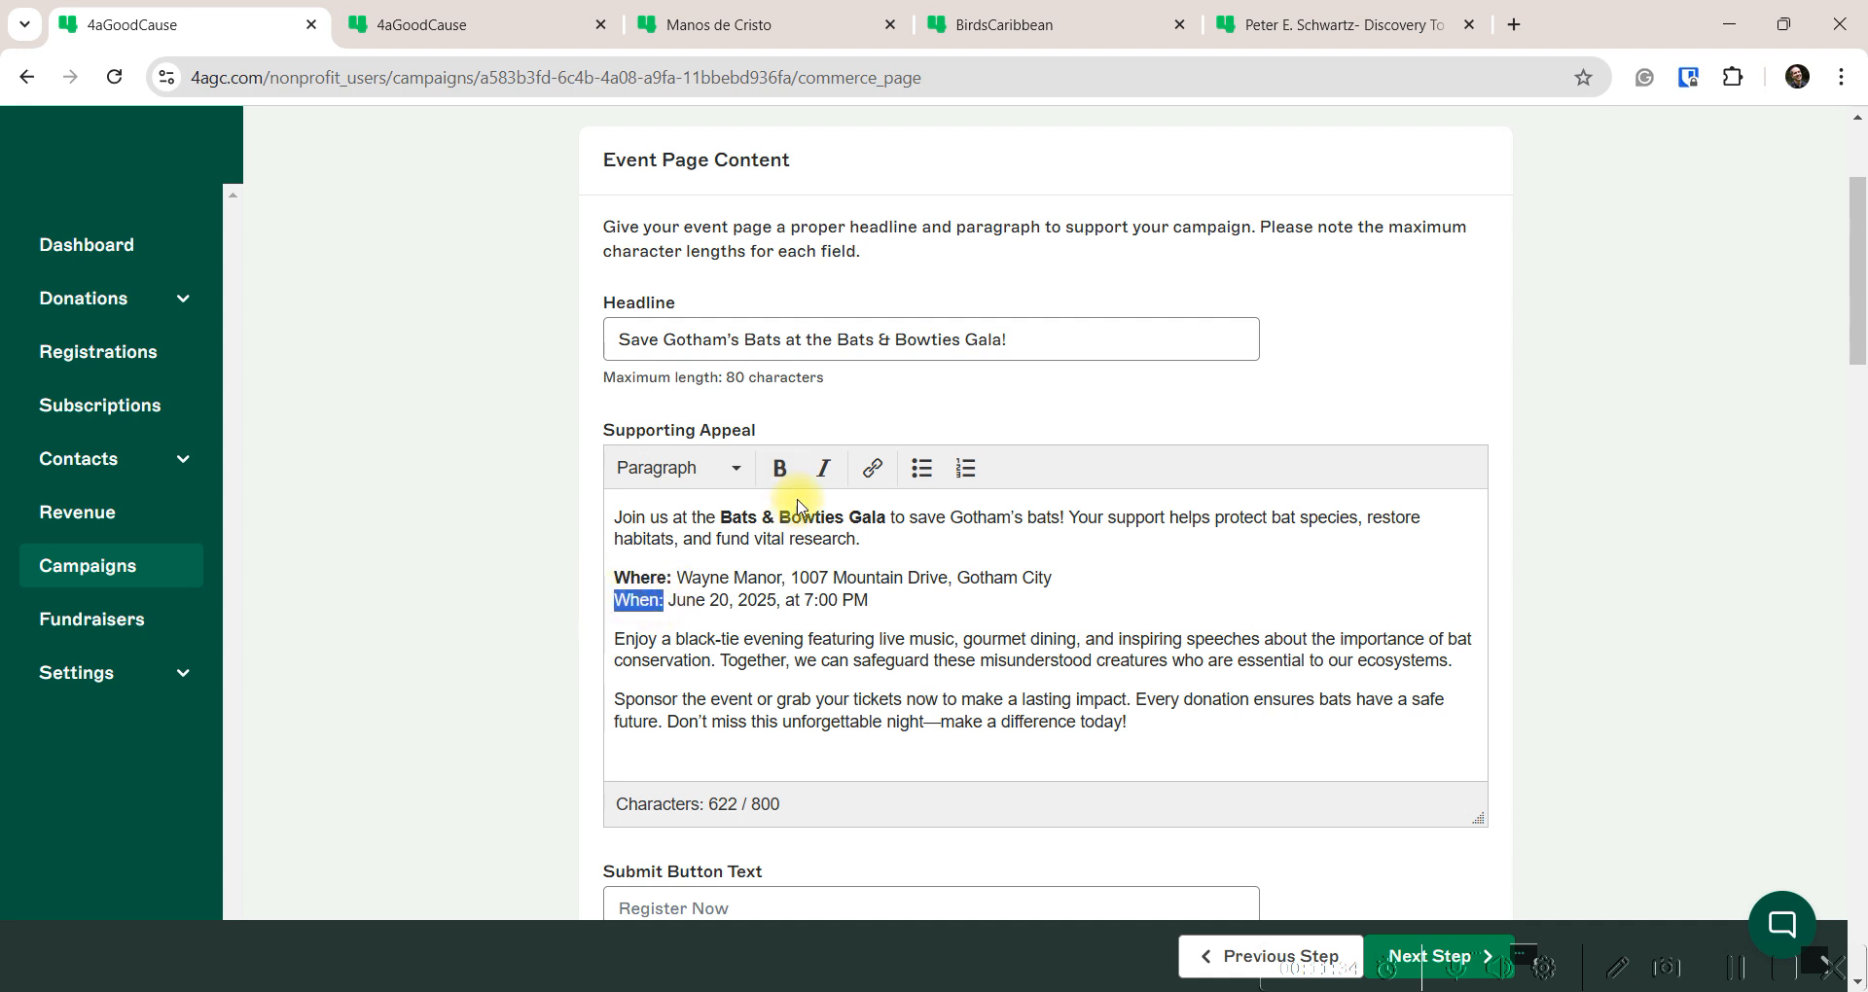
pyautogui.click(780, 468)
pyautogui.click(1216, 719)
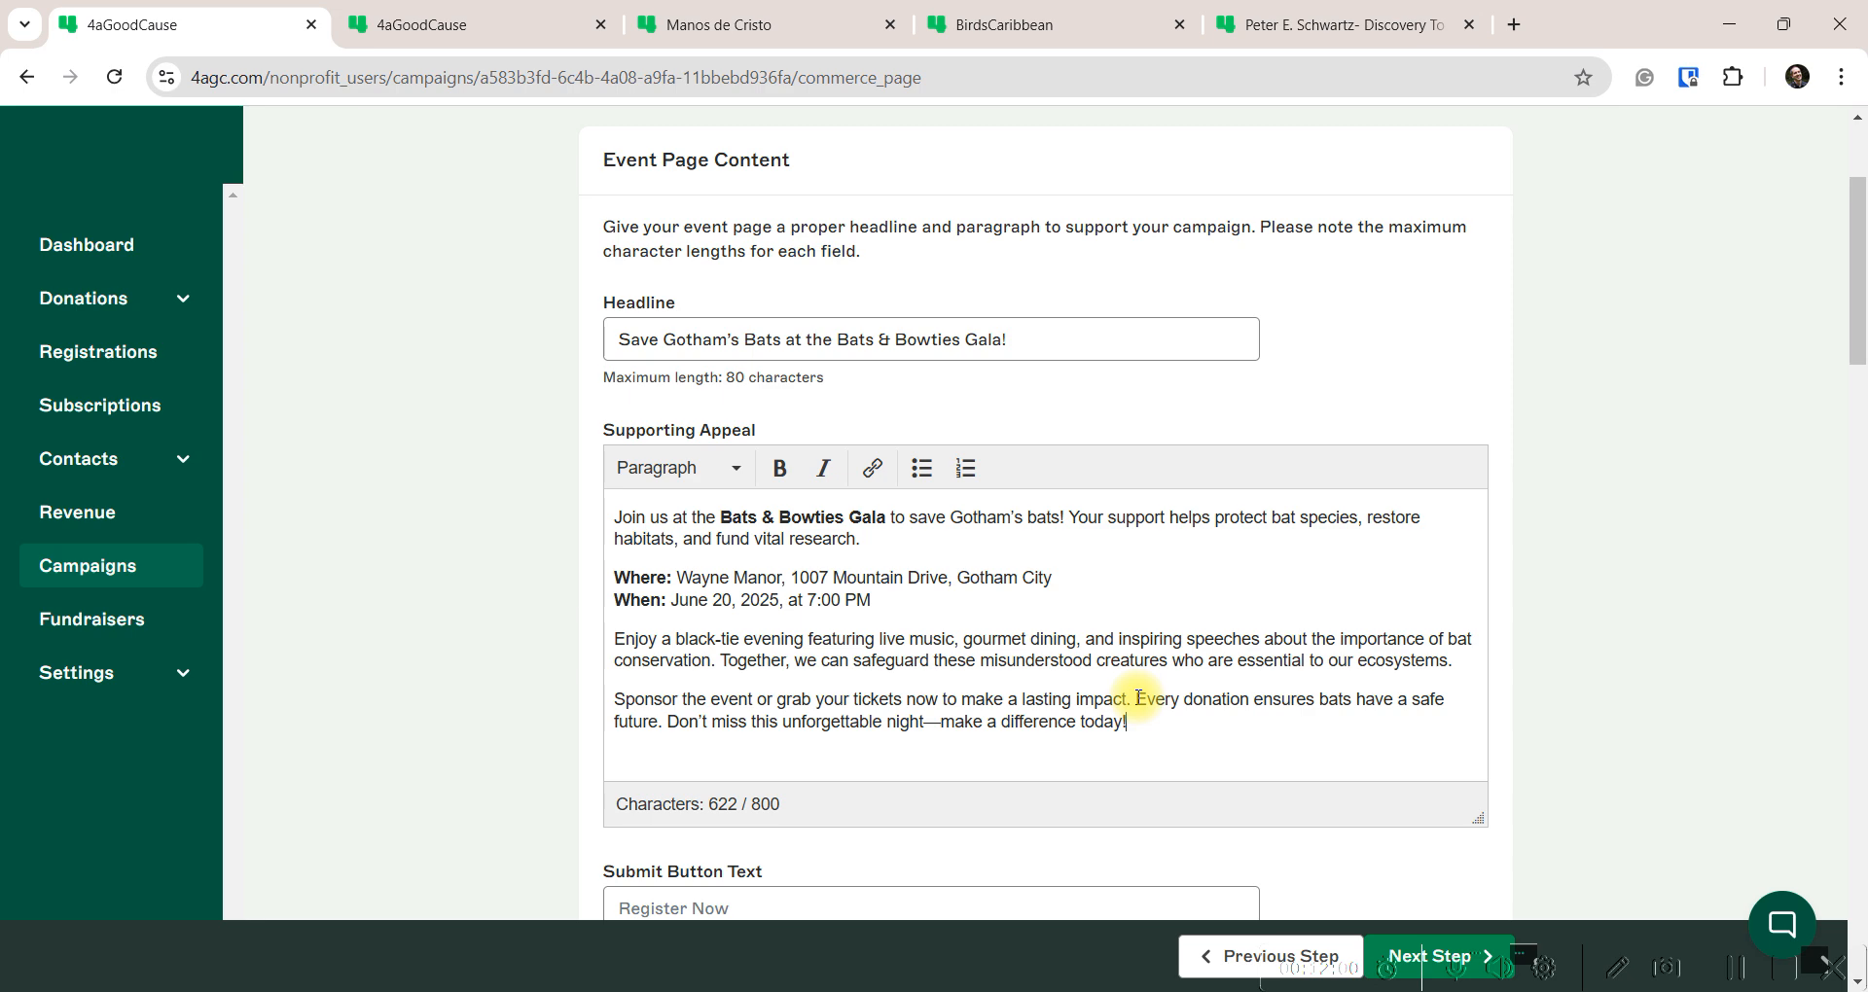
pyautogui.scroll(-1, 562, 664)
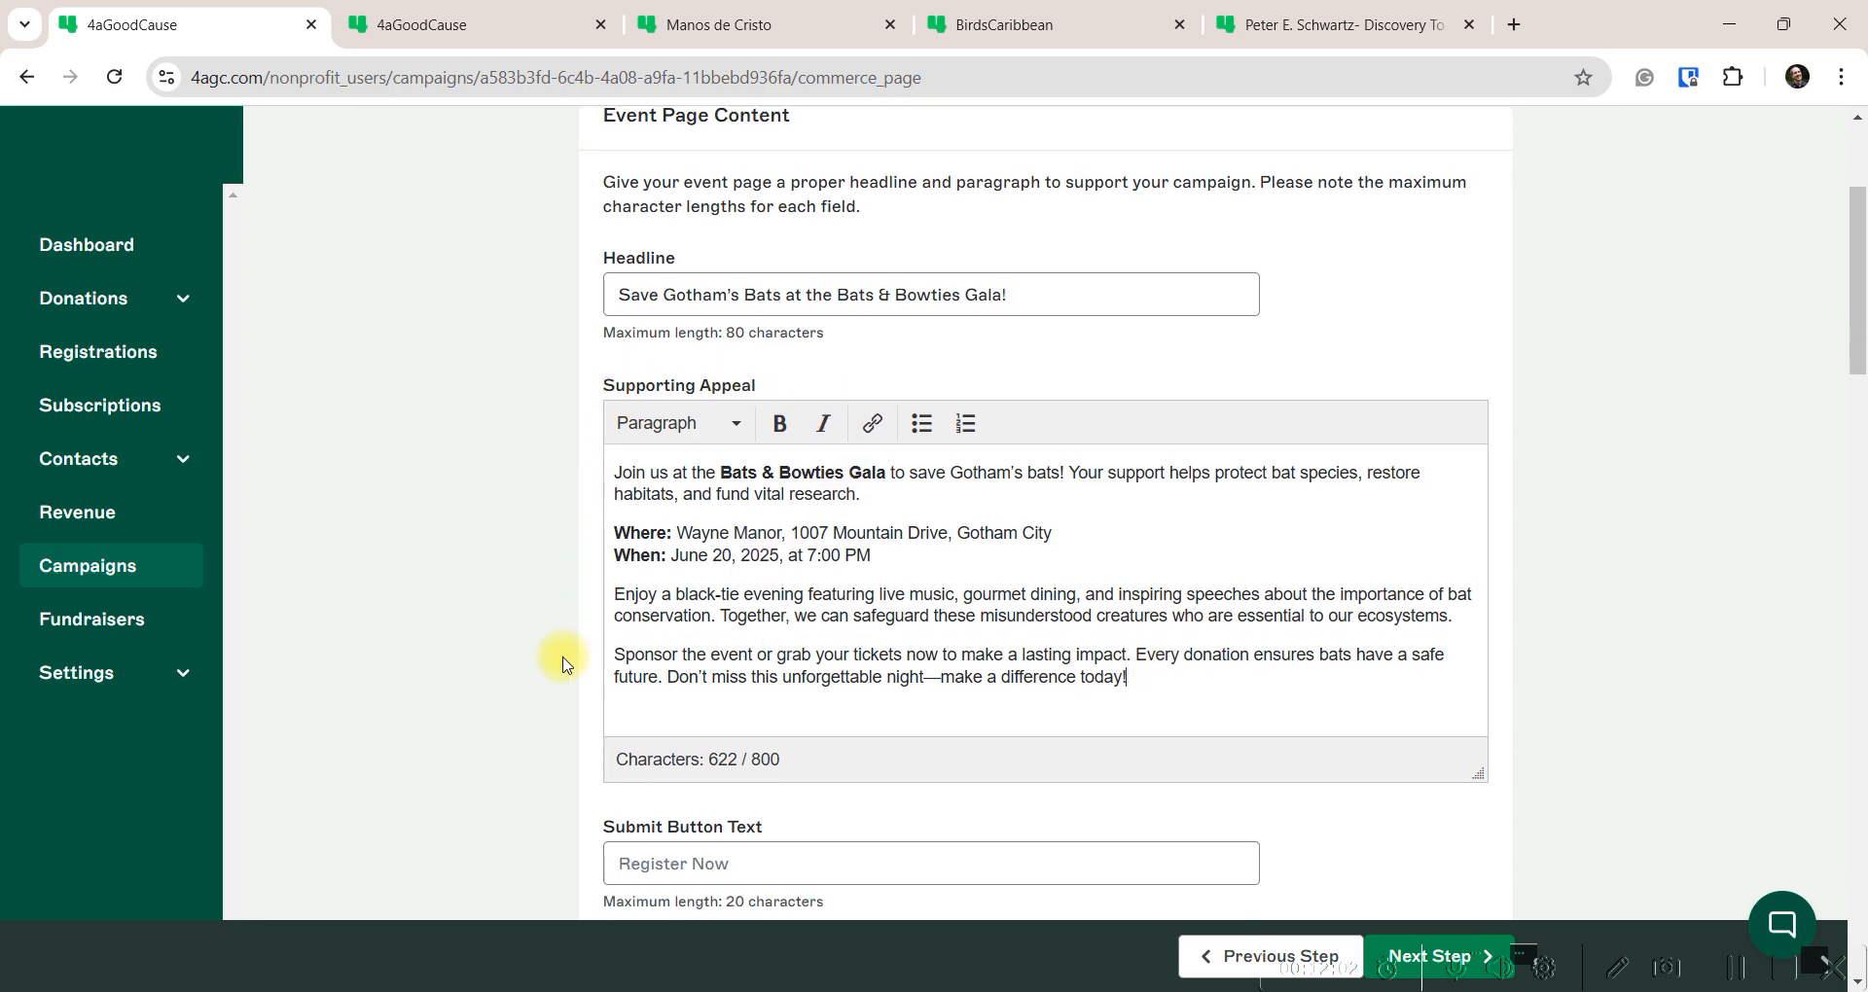
pyautogui.scroll(-3, 562, 665)
pyautogui.click(633, 543)
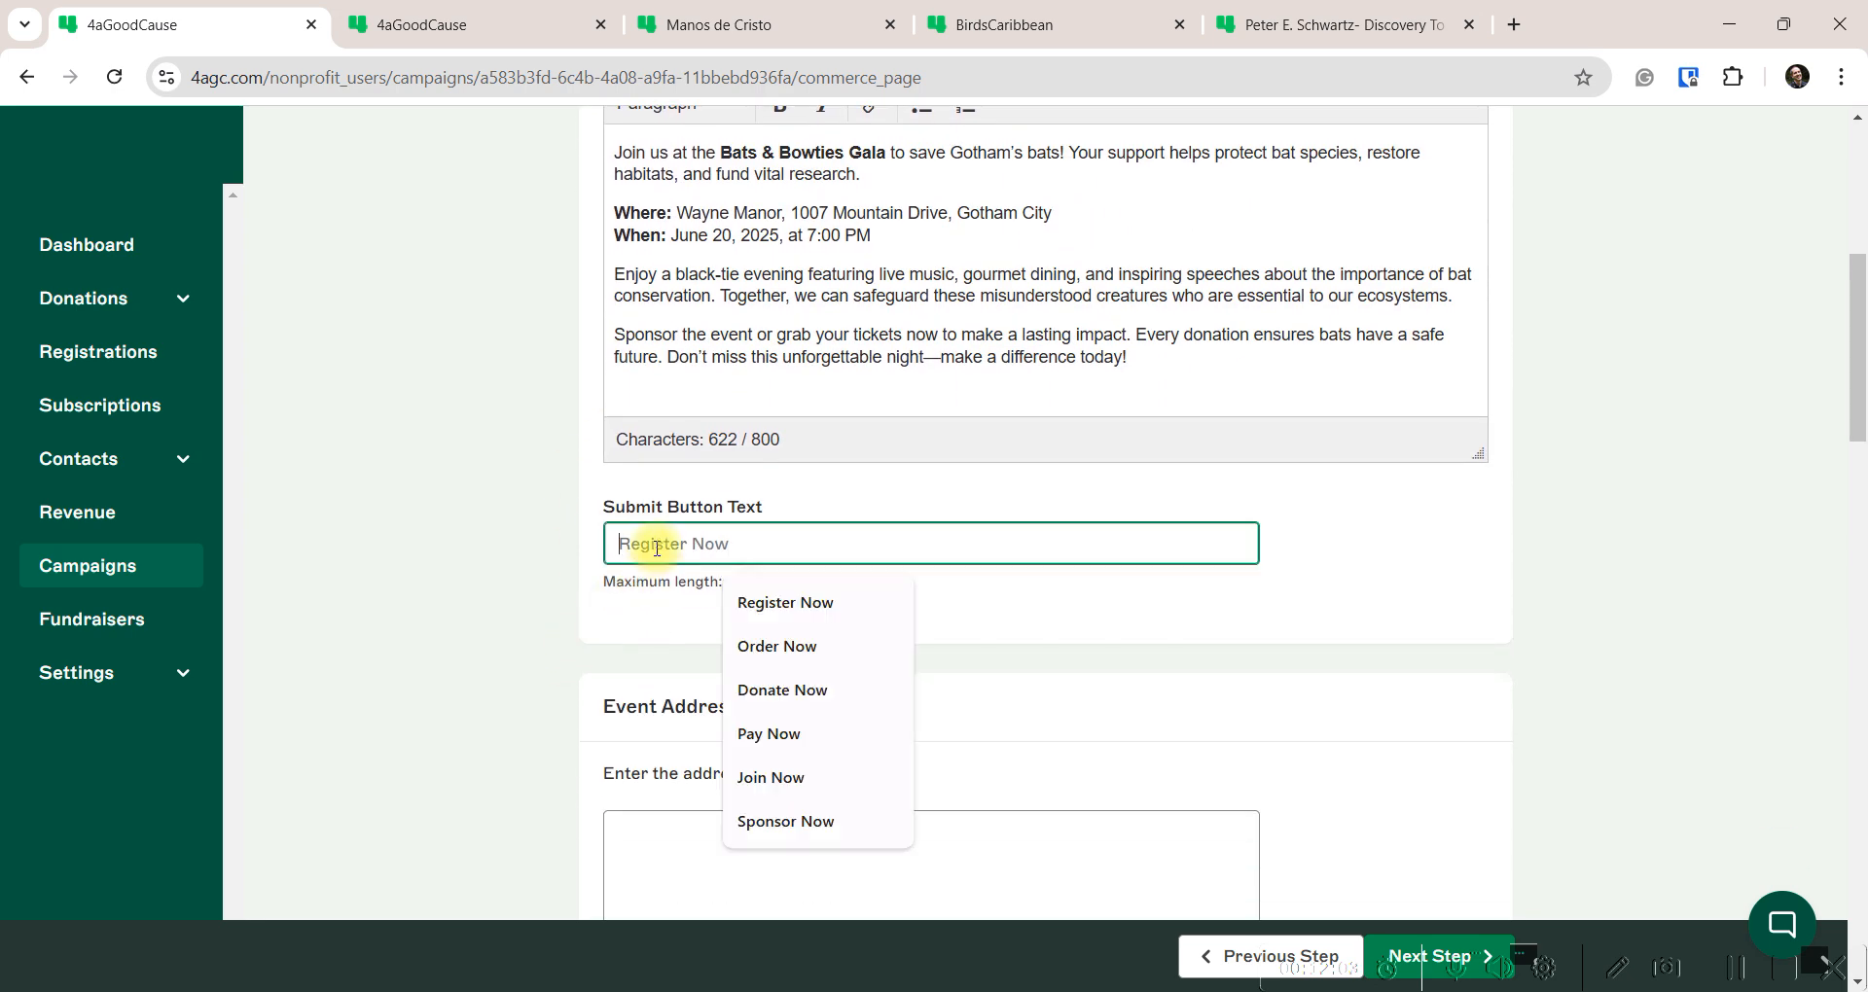
pyautogui.click(789, 603)
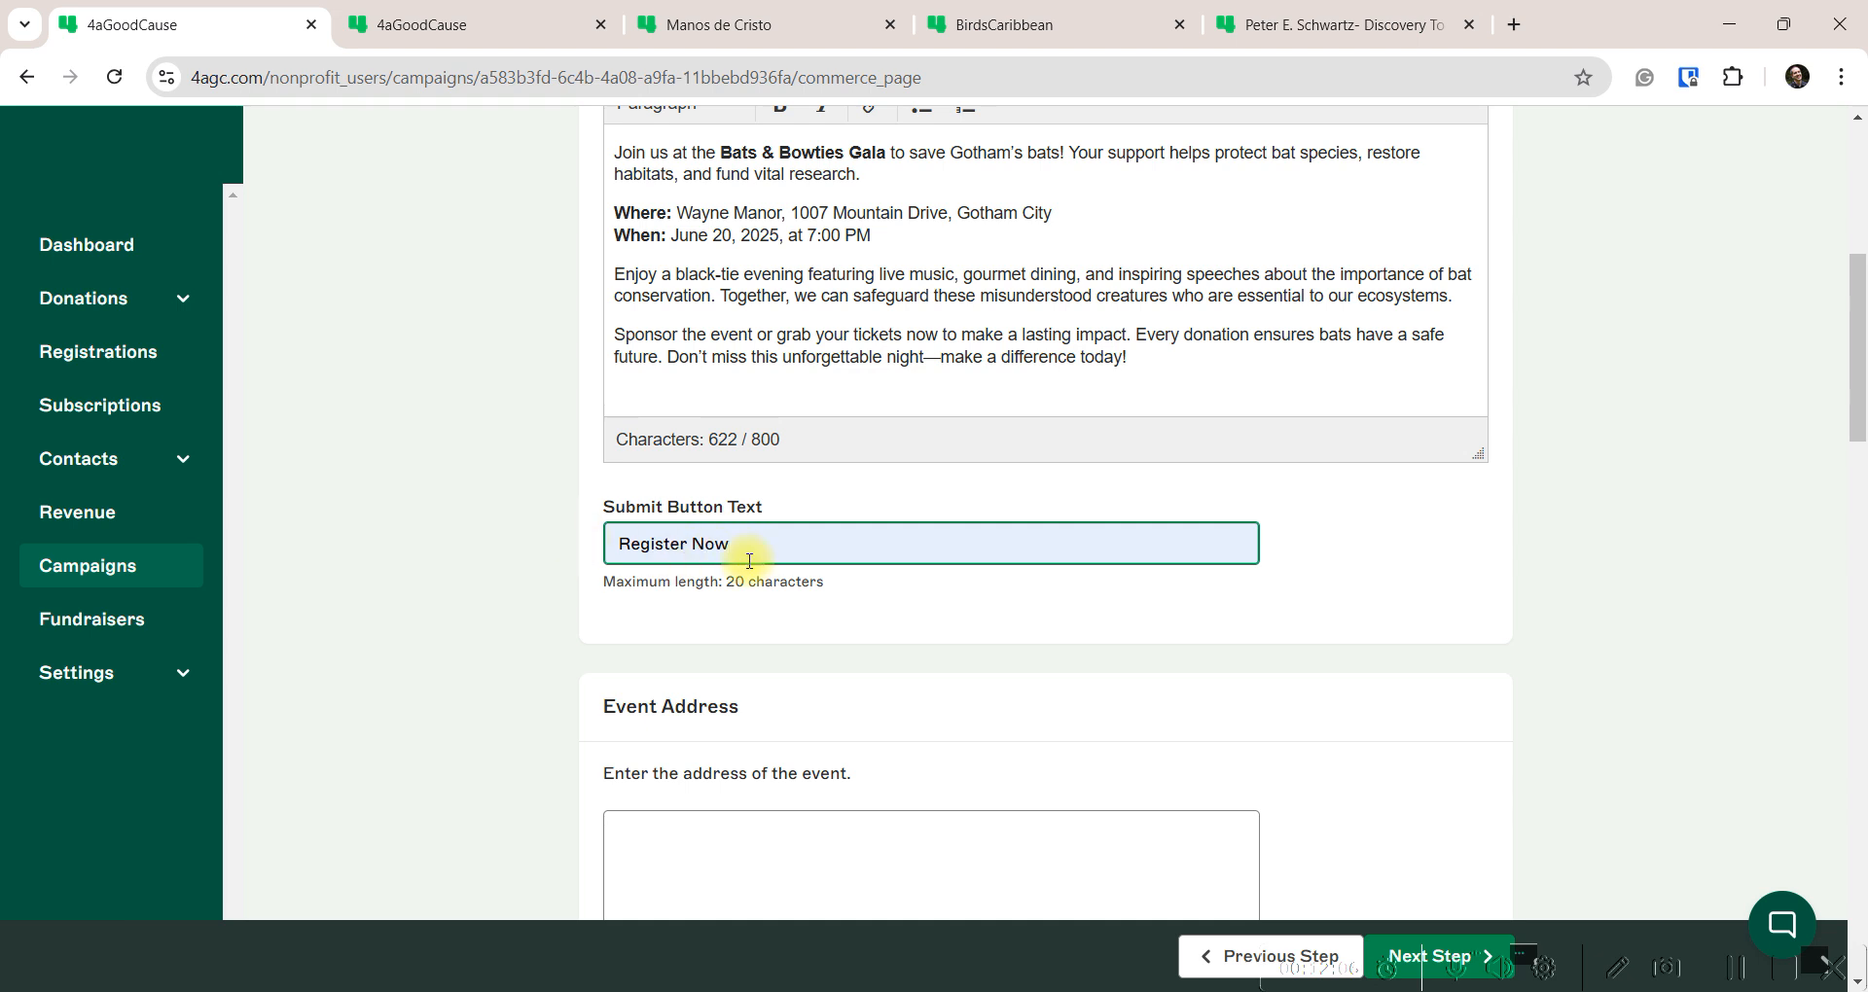
pyautogui.scroll(-3, 589, 652)
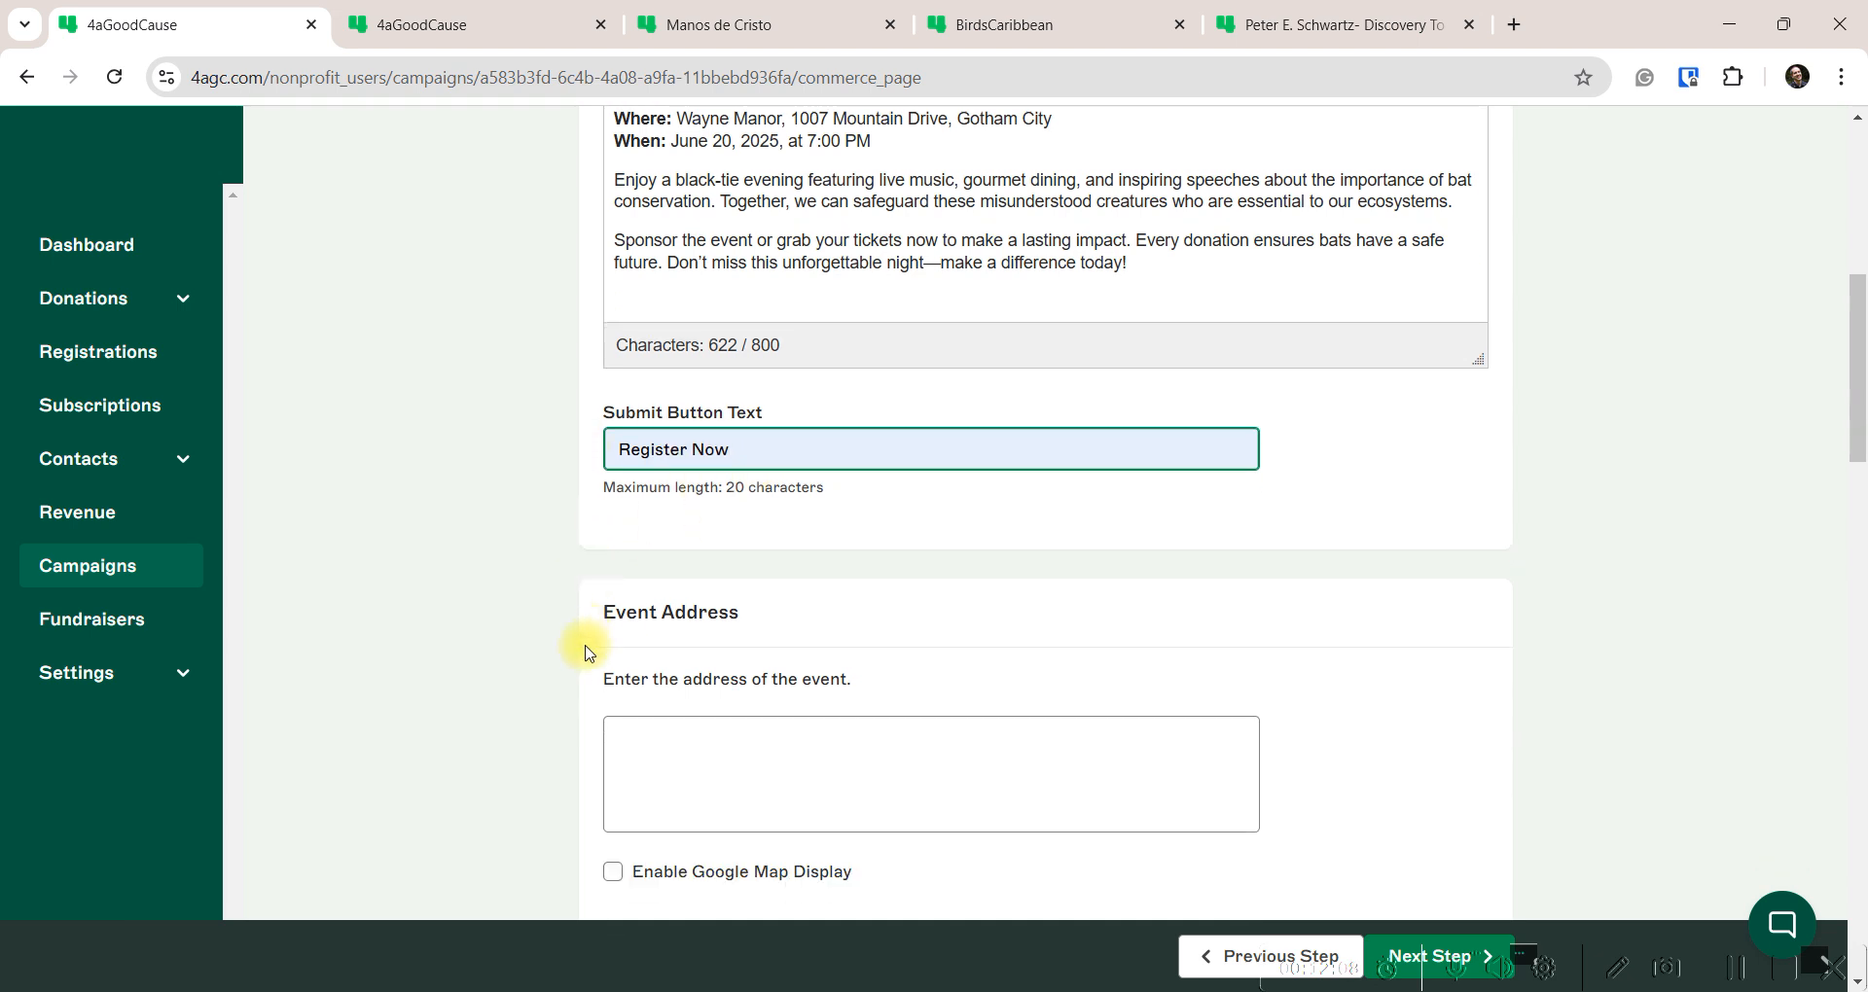
pyautogui.scroll(-1, 589, 652)
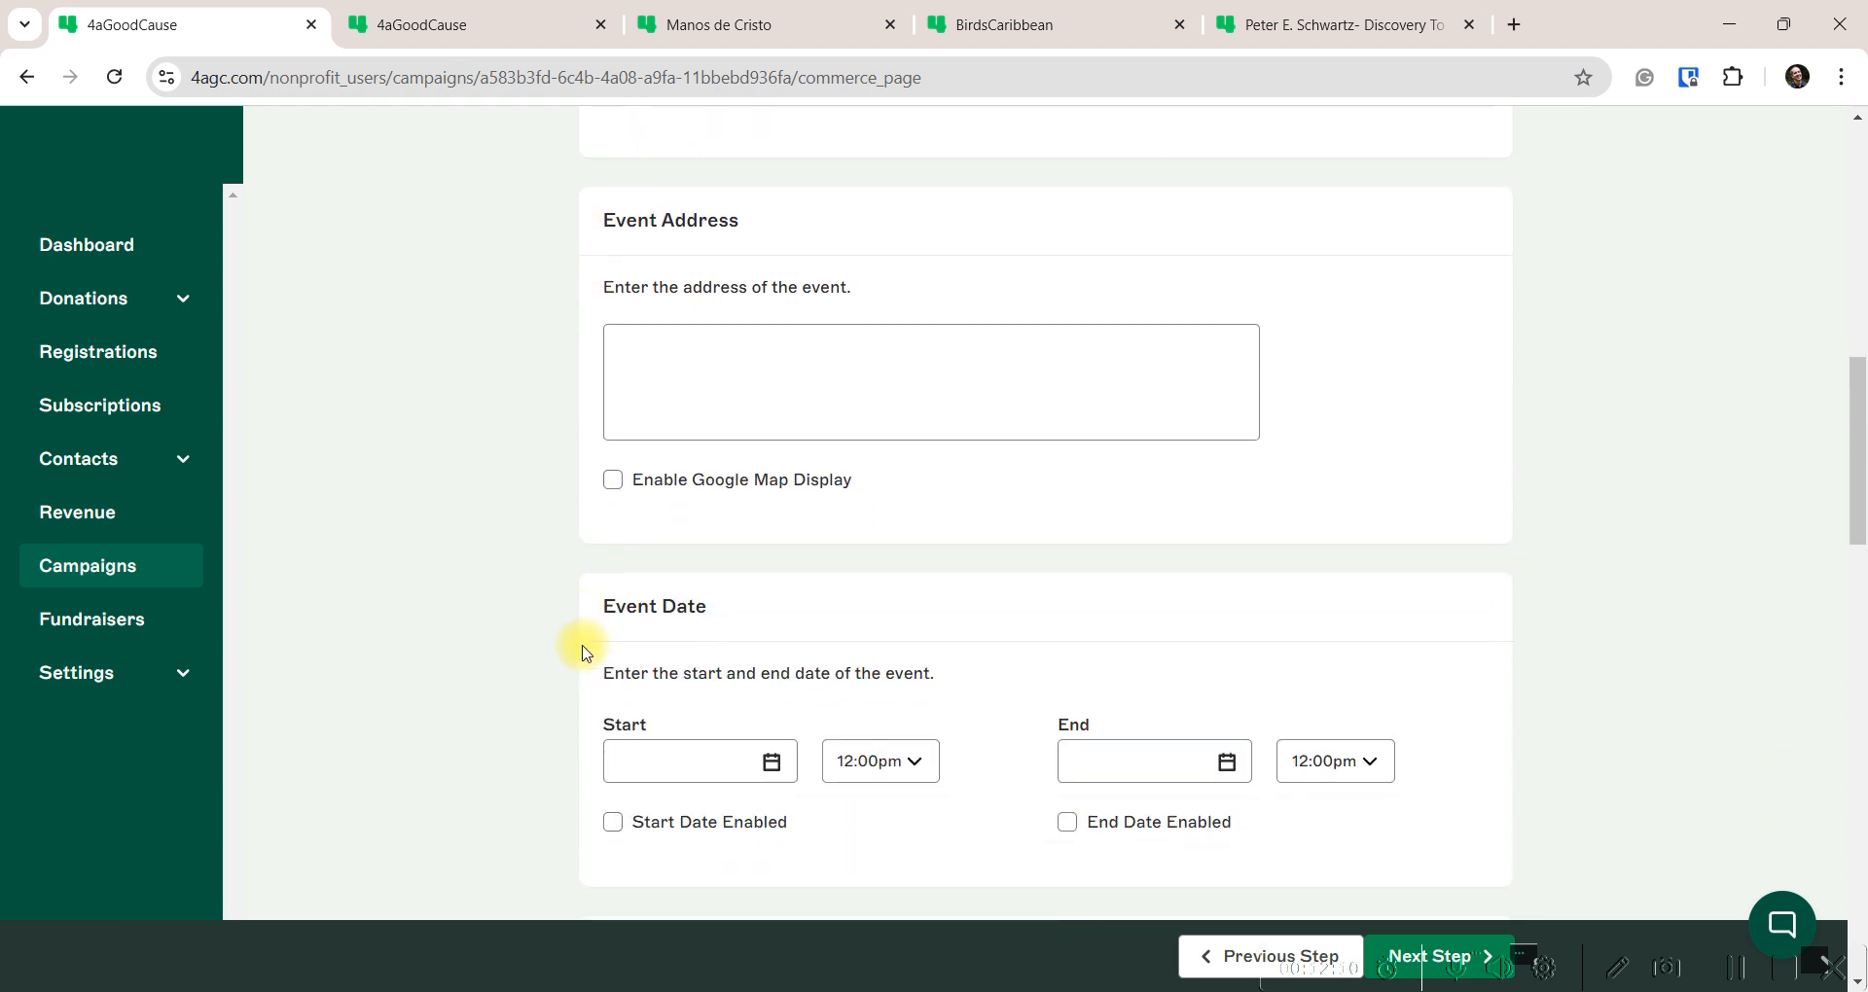
pyautogui.click(681, 354)
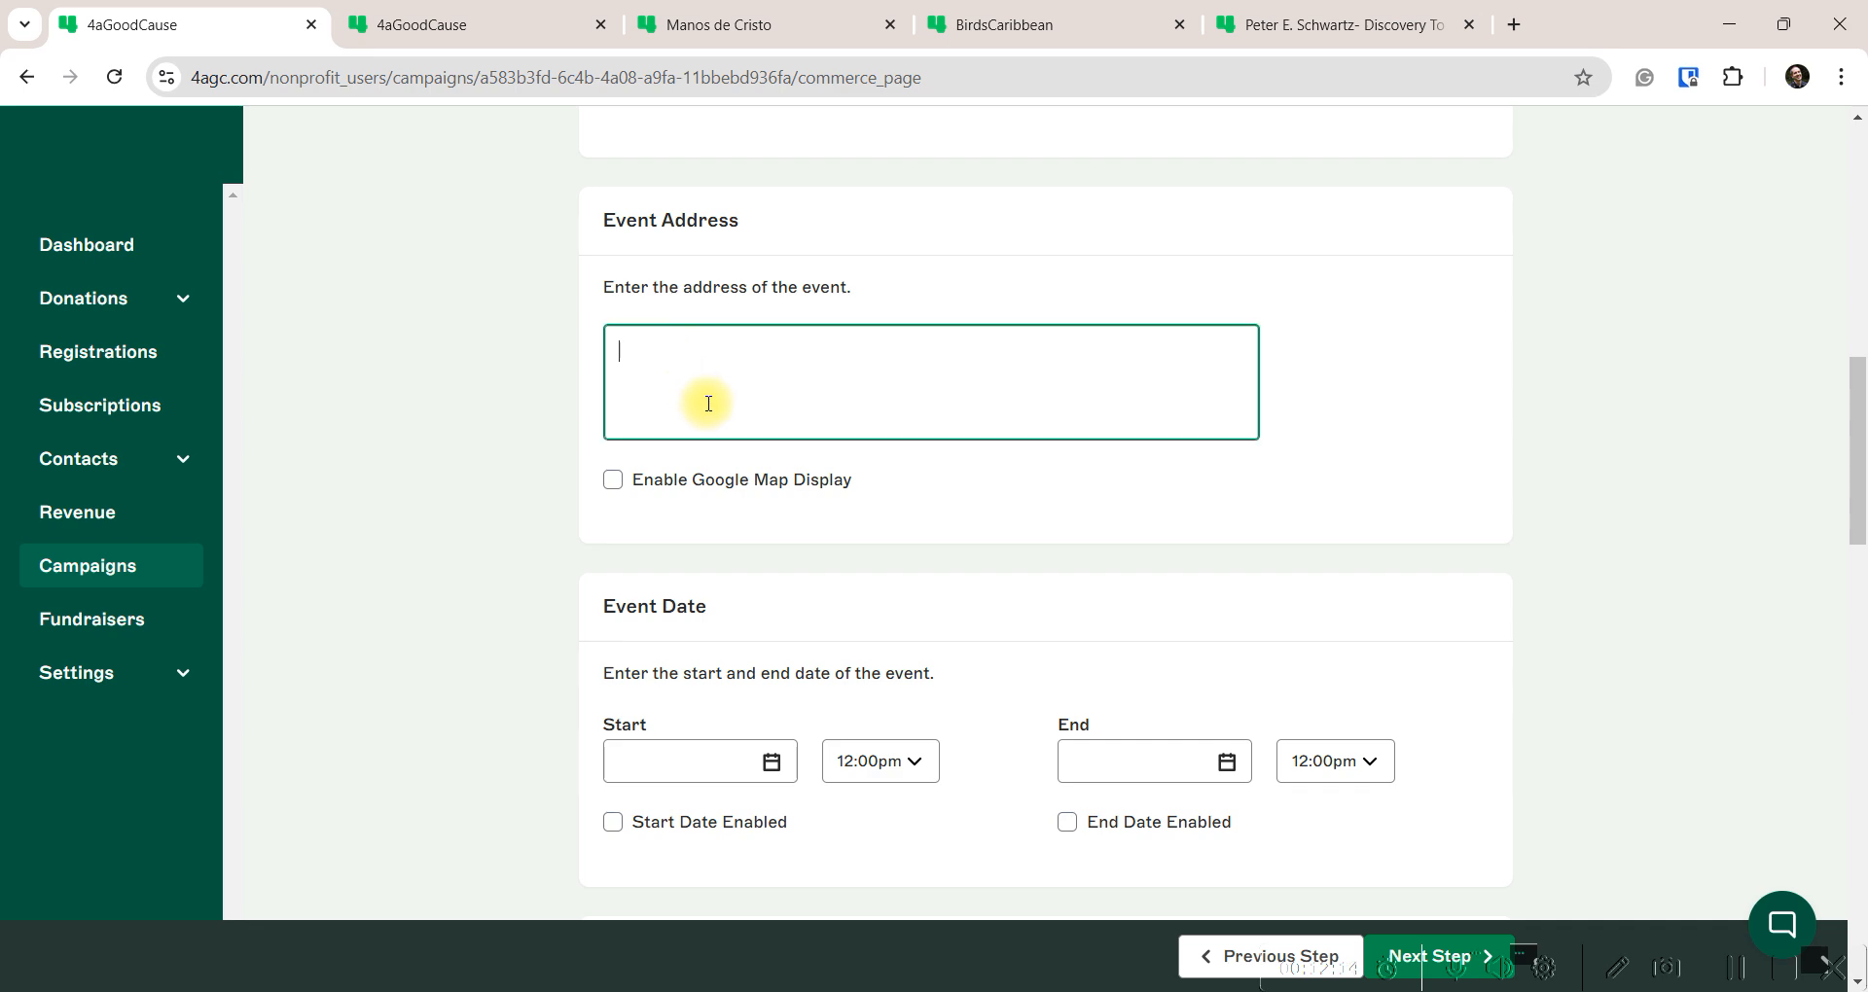
pyautogui.scroll(6, 708, 403)
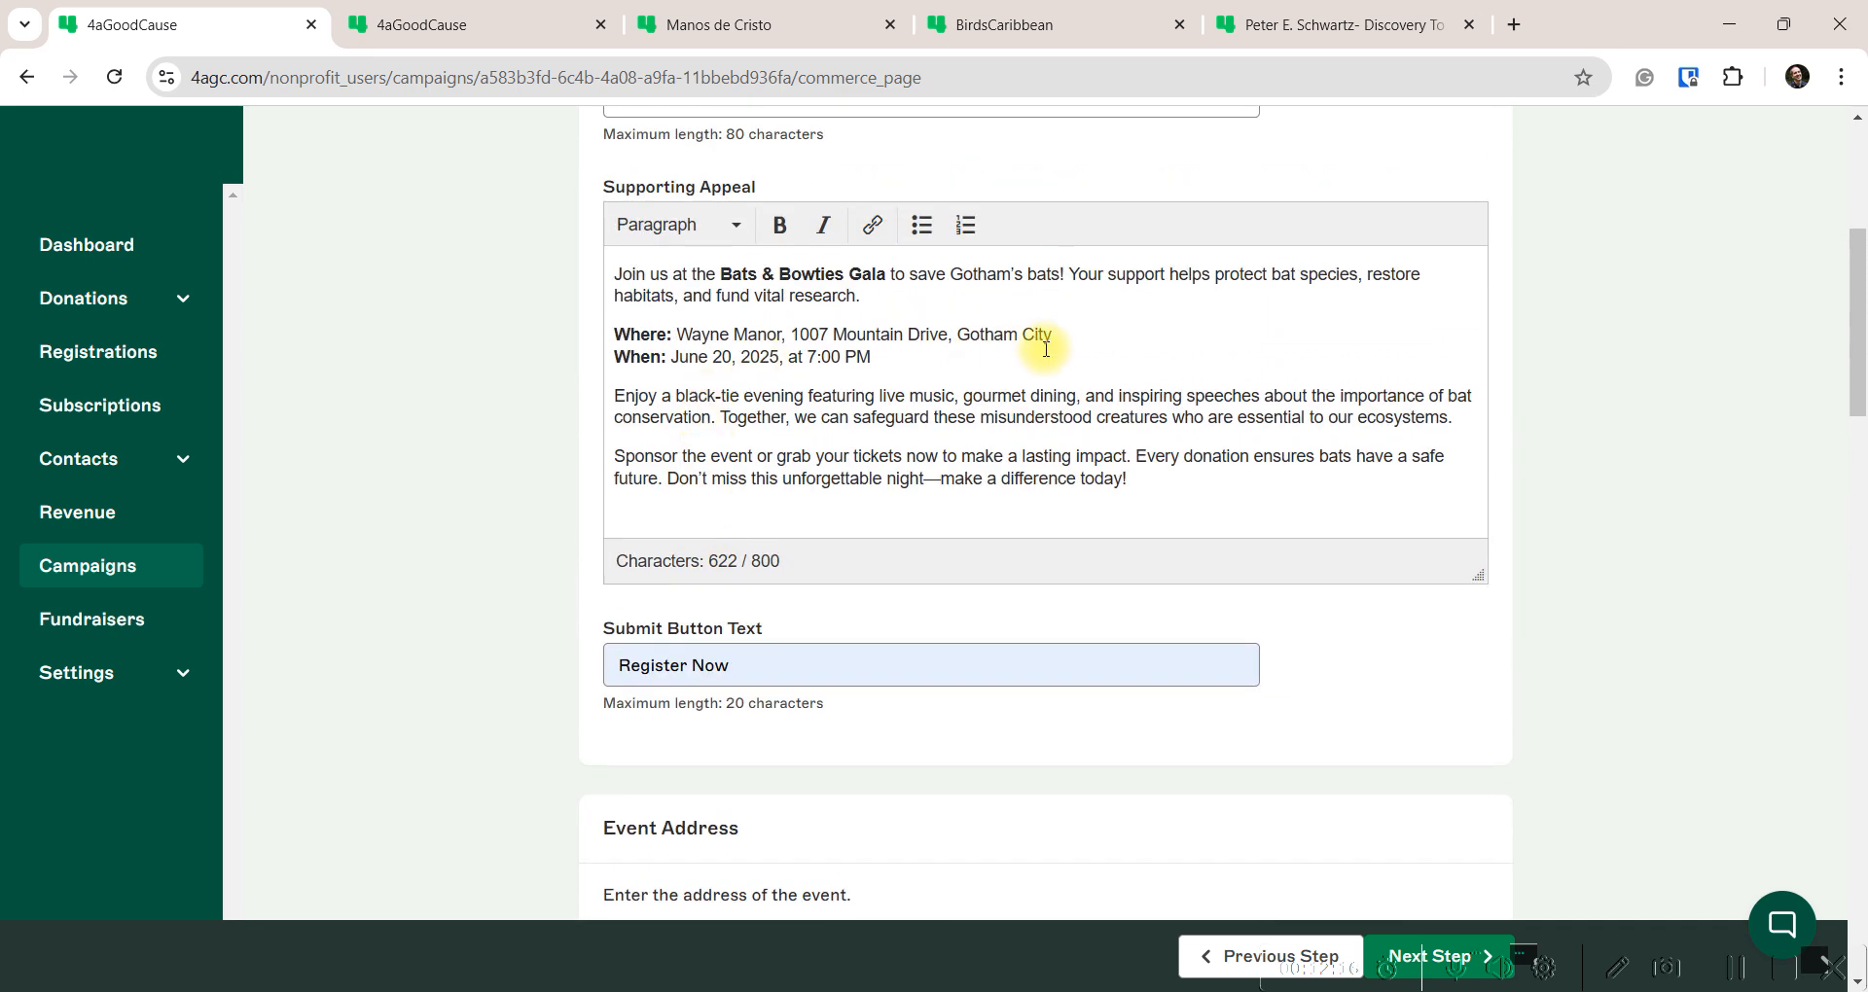
pyautogui.moveTo(1055, 335); pyautogui.dragTo(699, 329)
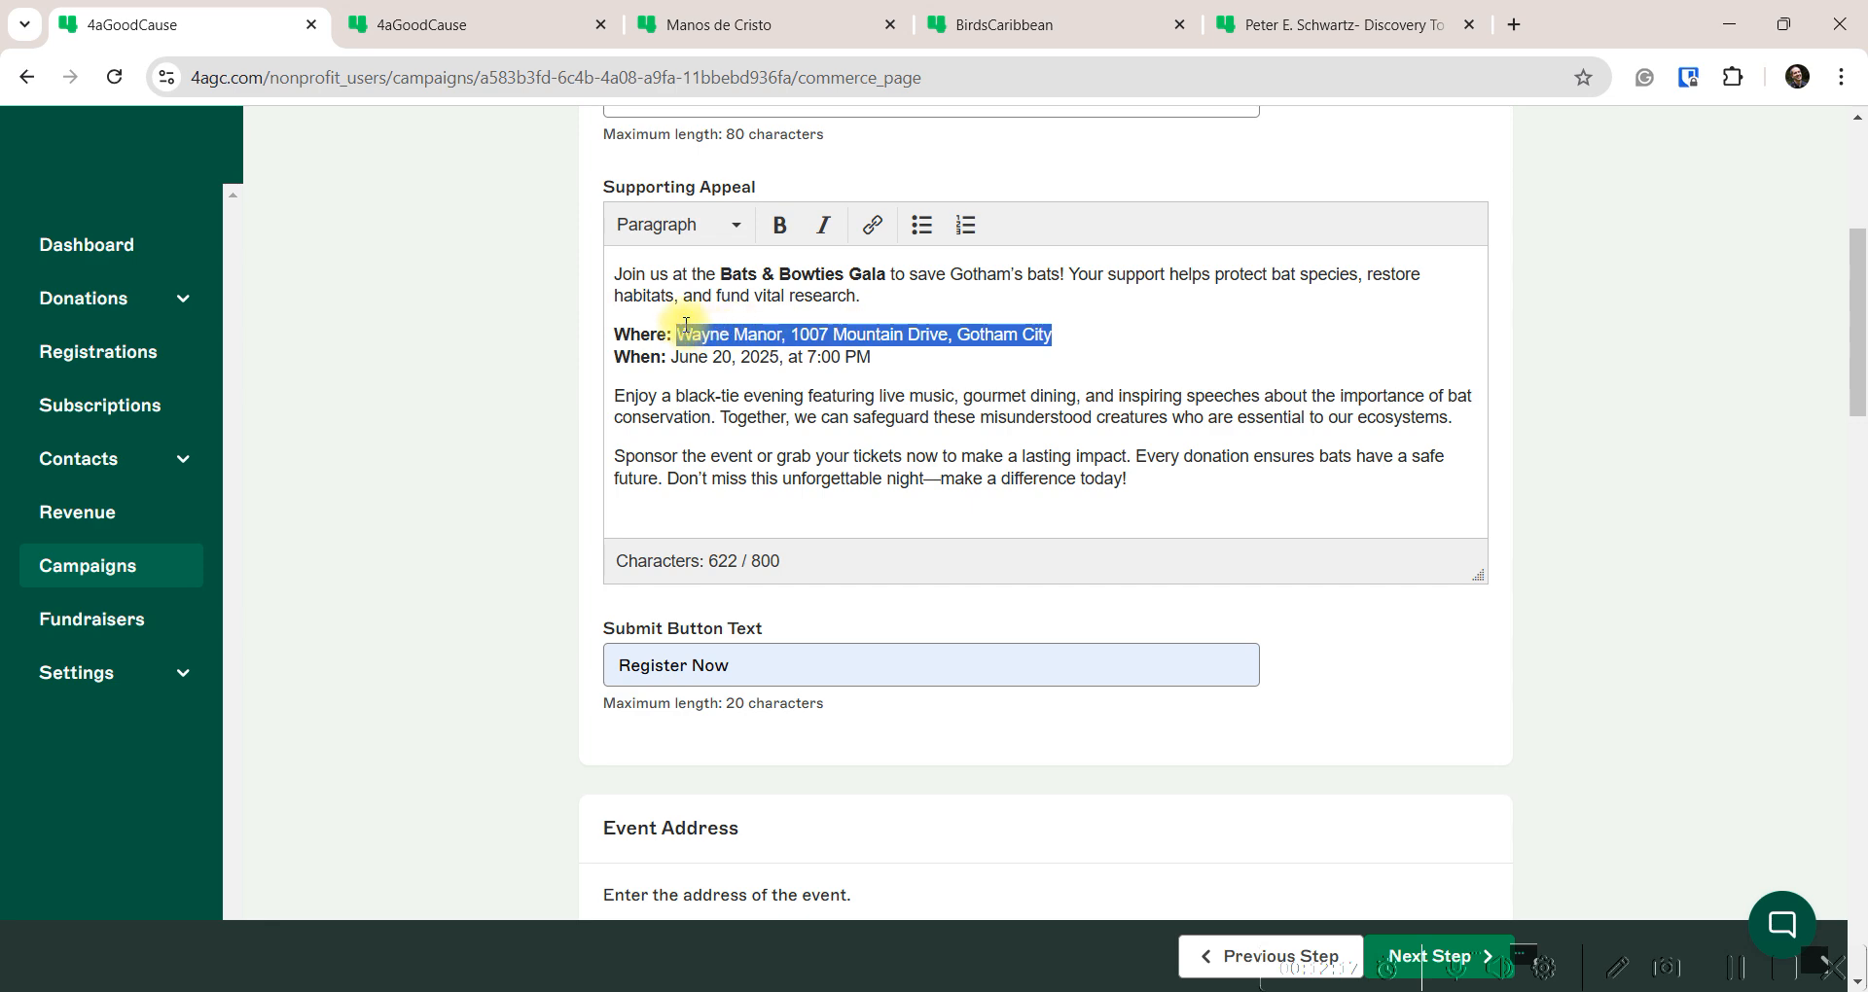
pyautogui.rightClick(737, 330)
pyautogui.click(806, 483)
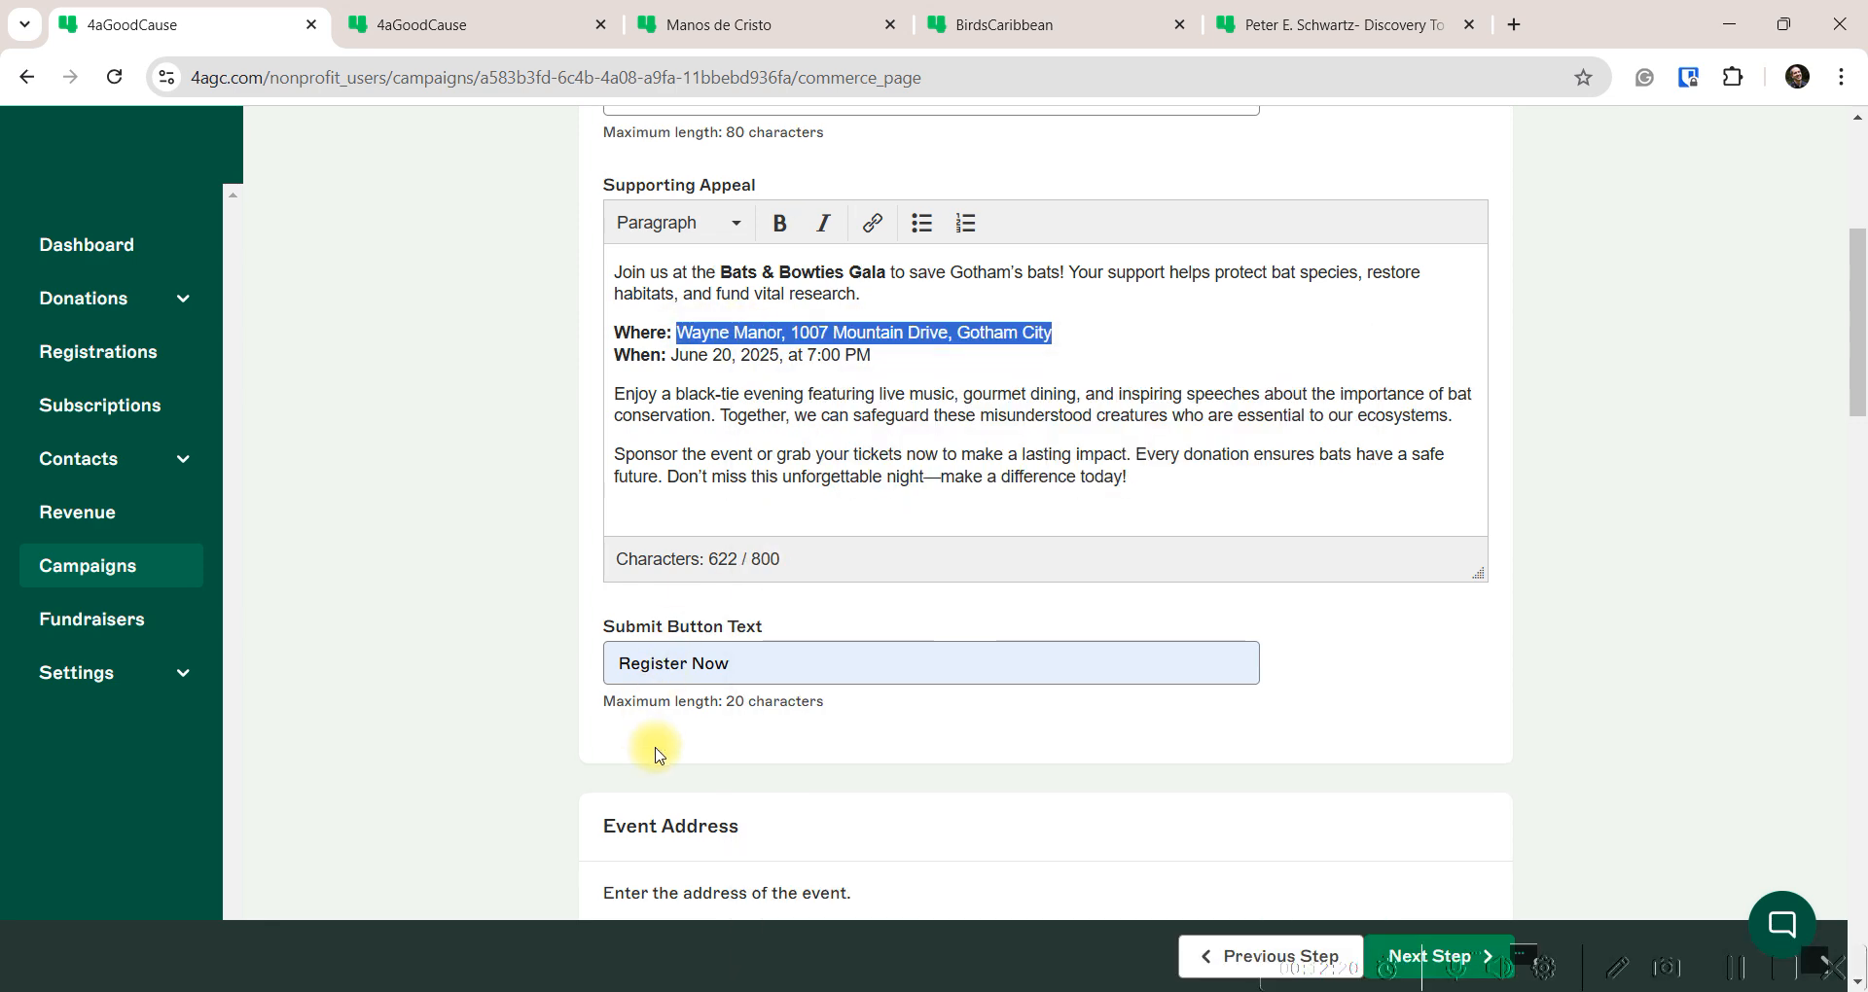
pyautogui.scroll(-2, 681, 701)
pyautogui.click(686, 706)
pyautogui.hotkey('ctrl', 'v')
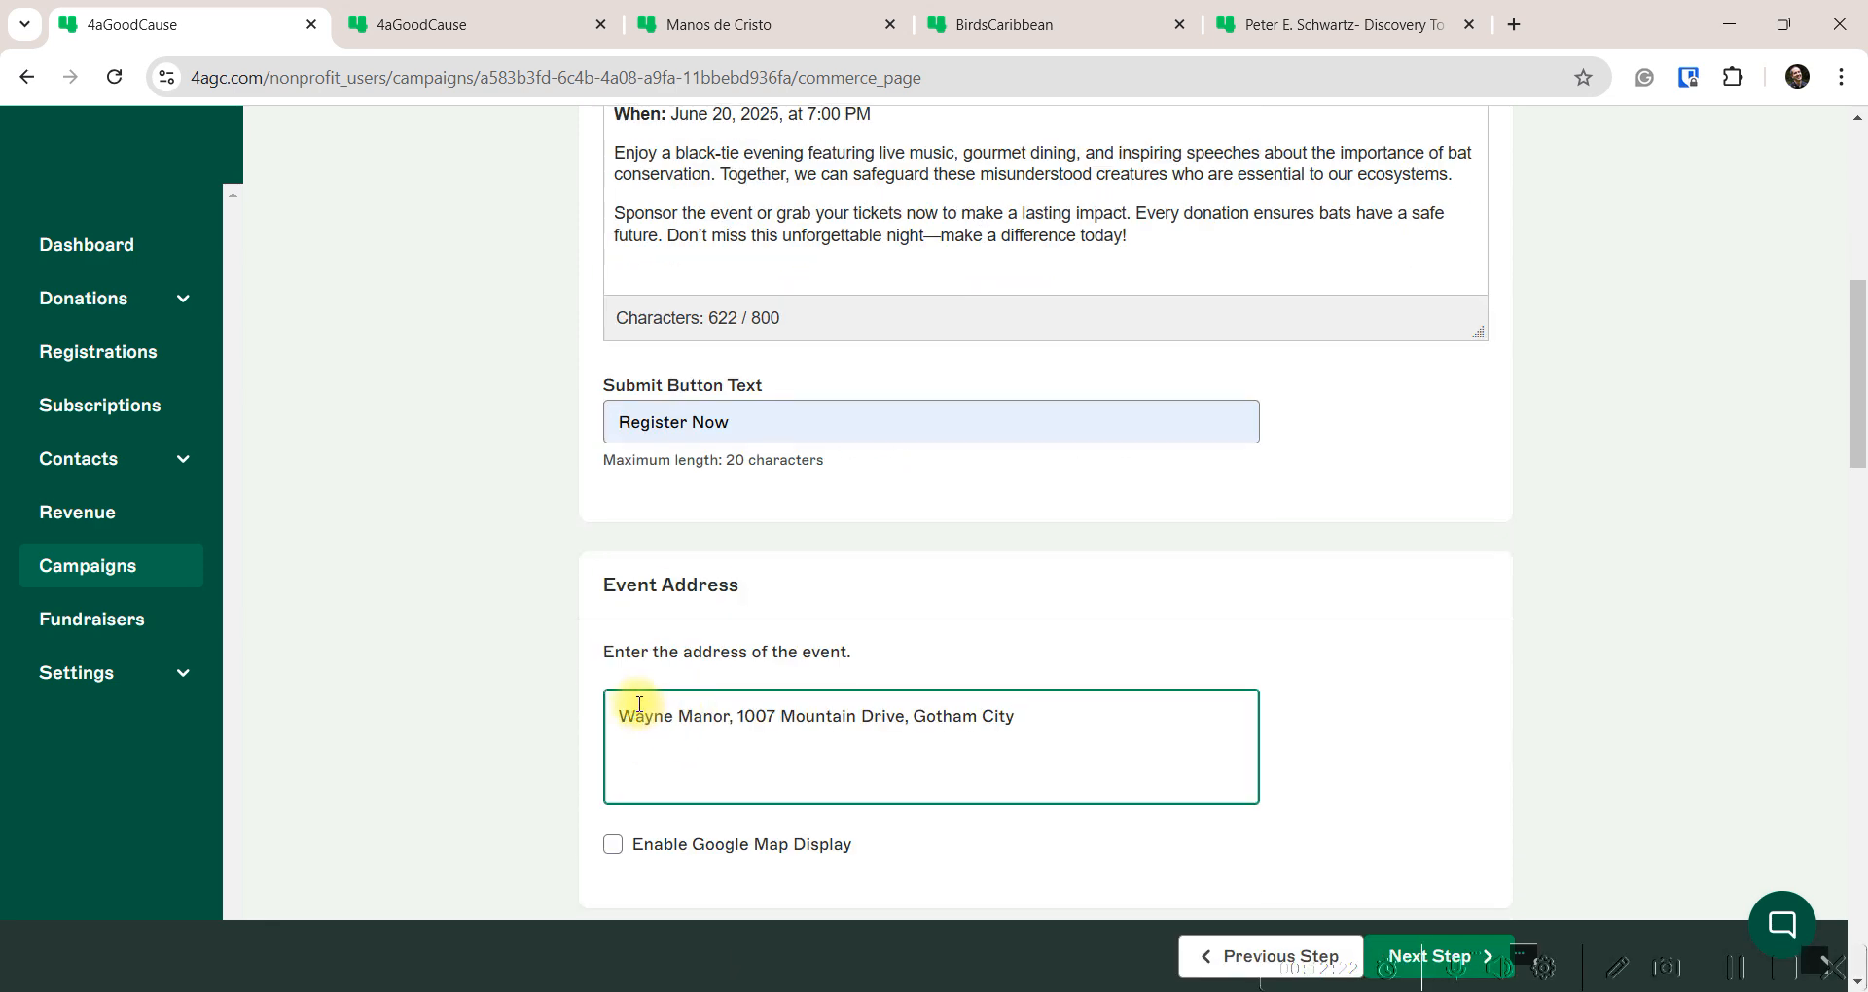
pyautogui.click(738, 717)
pyautogui.press('BackSpace')
pyautogui.press('BackSpace')
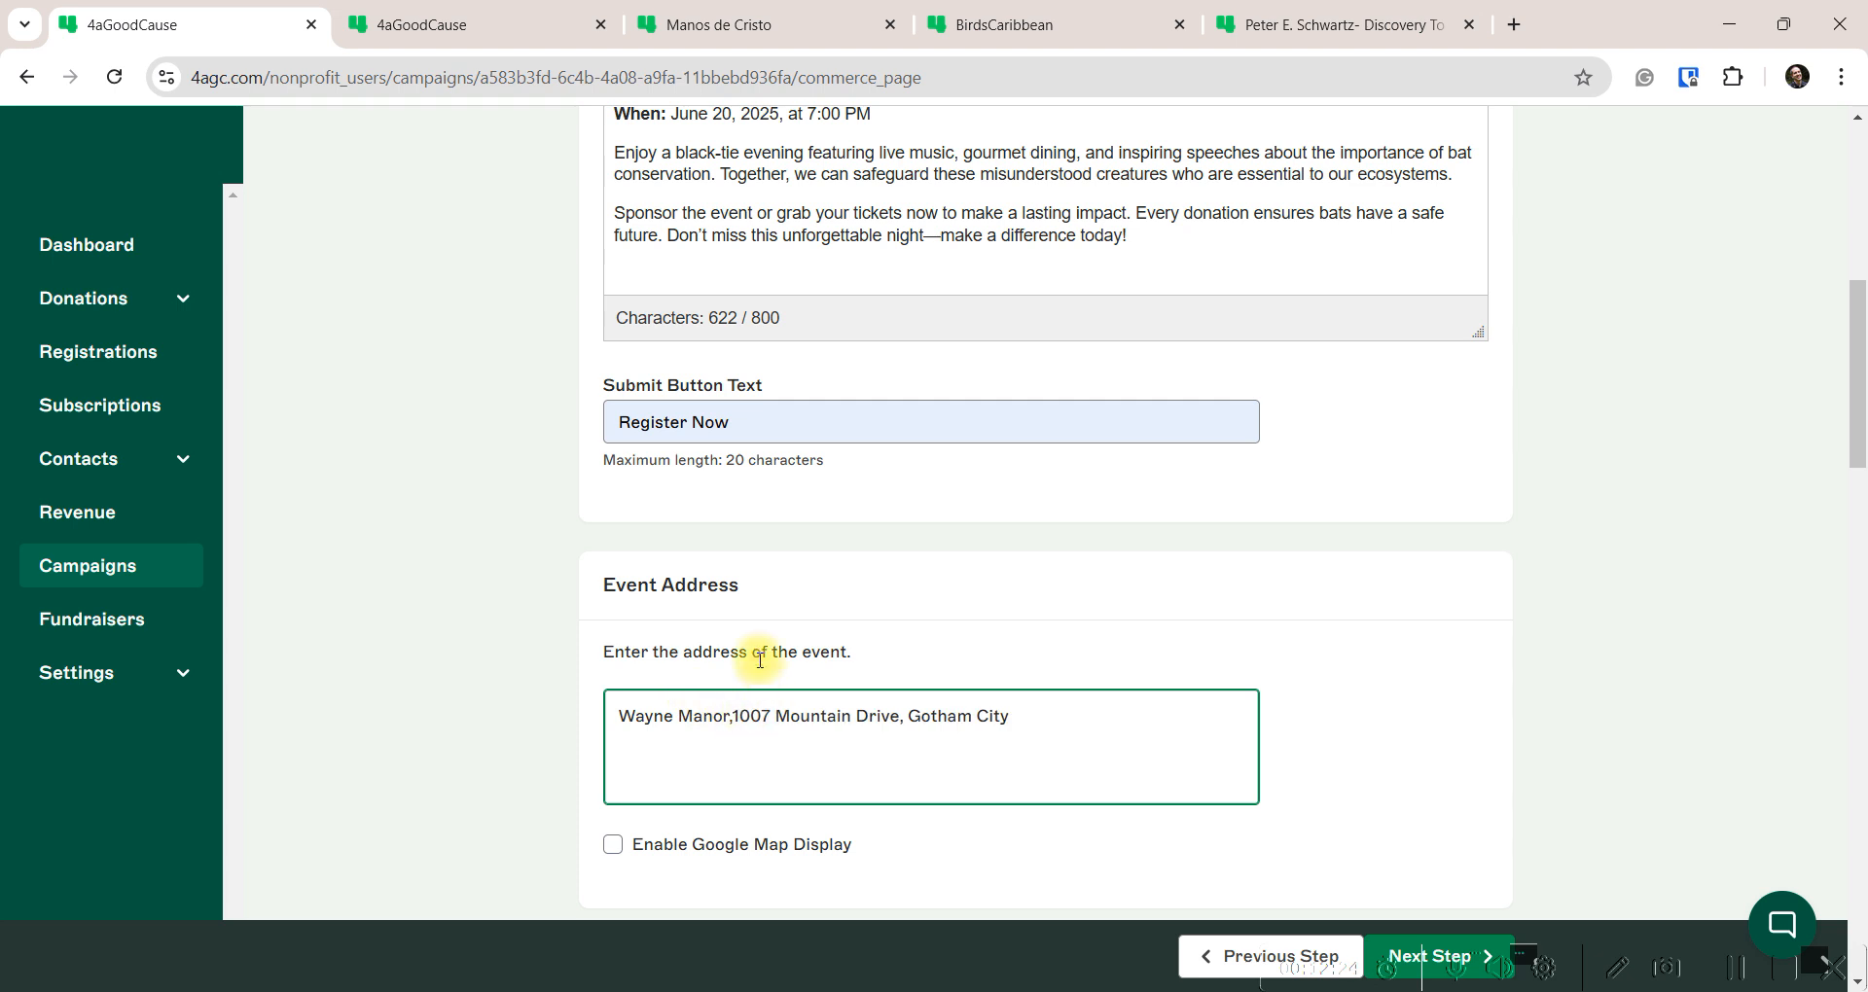
pyautogui.press('Return')
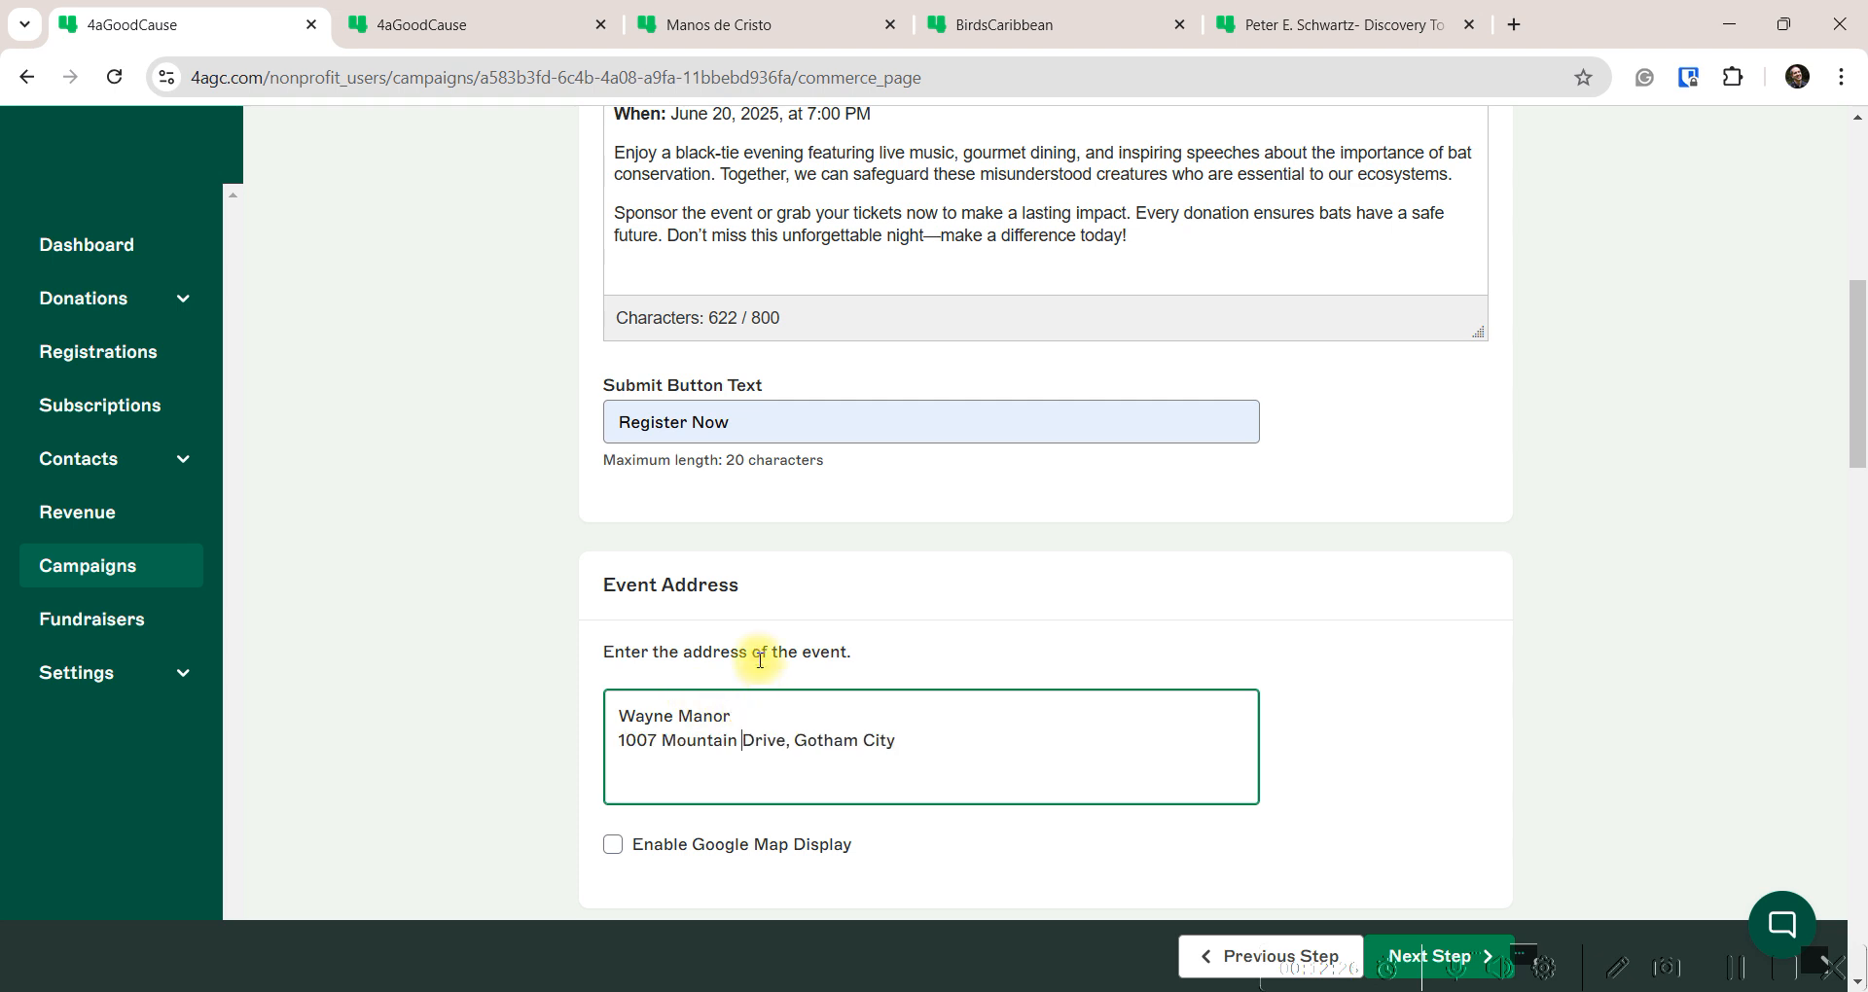
pyautogui.press('Return')
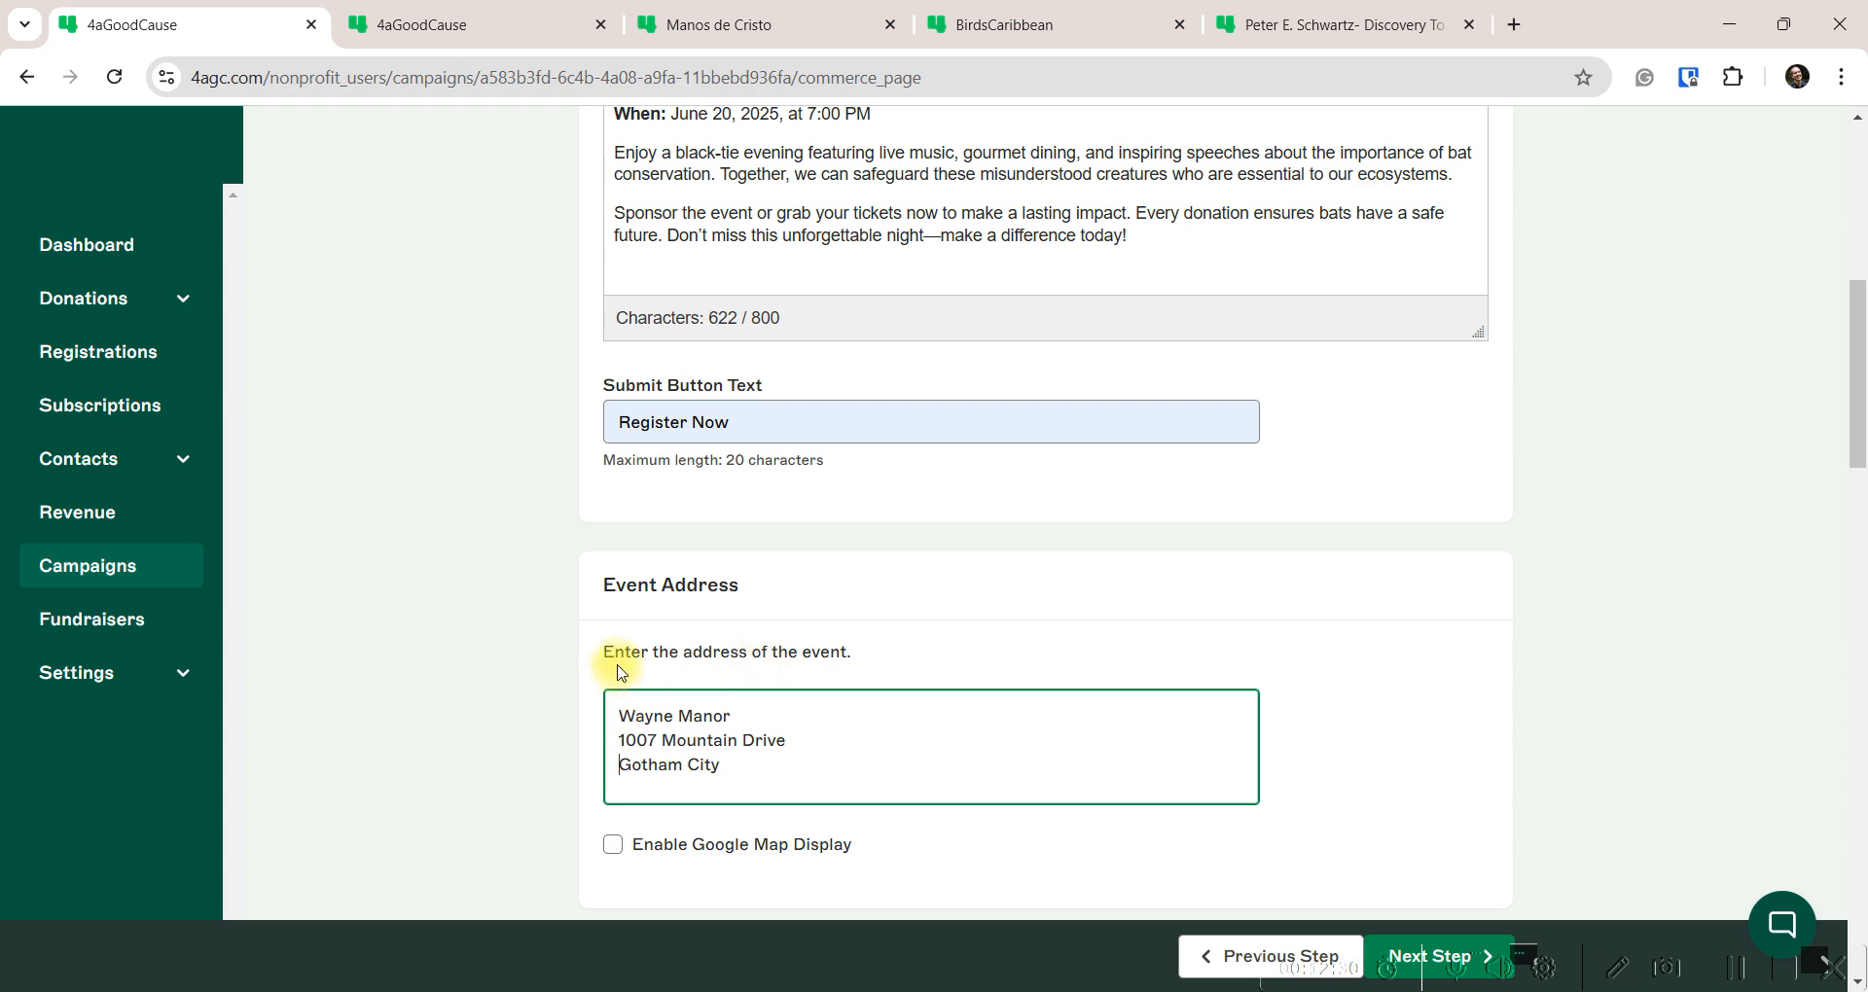
pyautogui.scroll(-3, 605, 646)
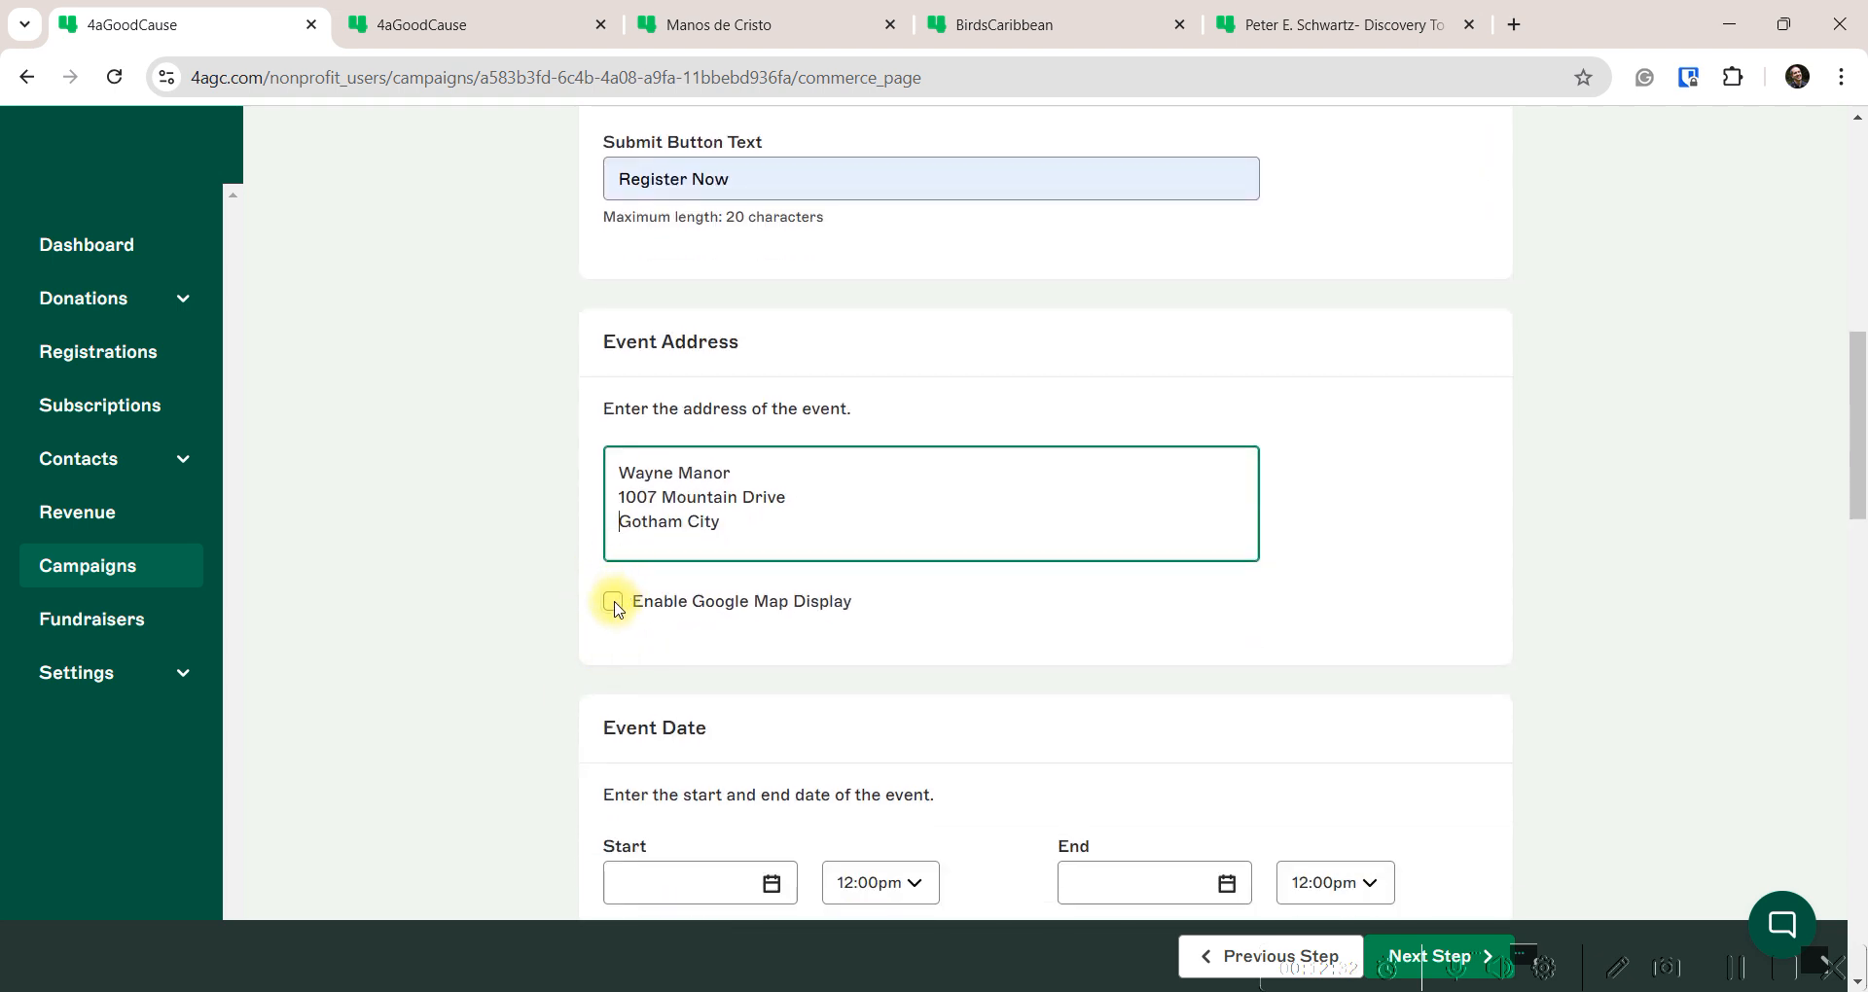
pyautogui.click(613, 601)
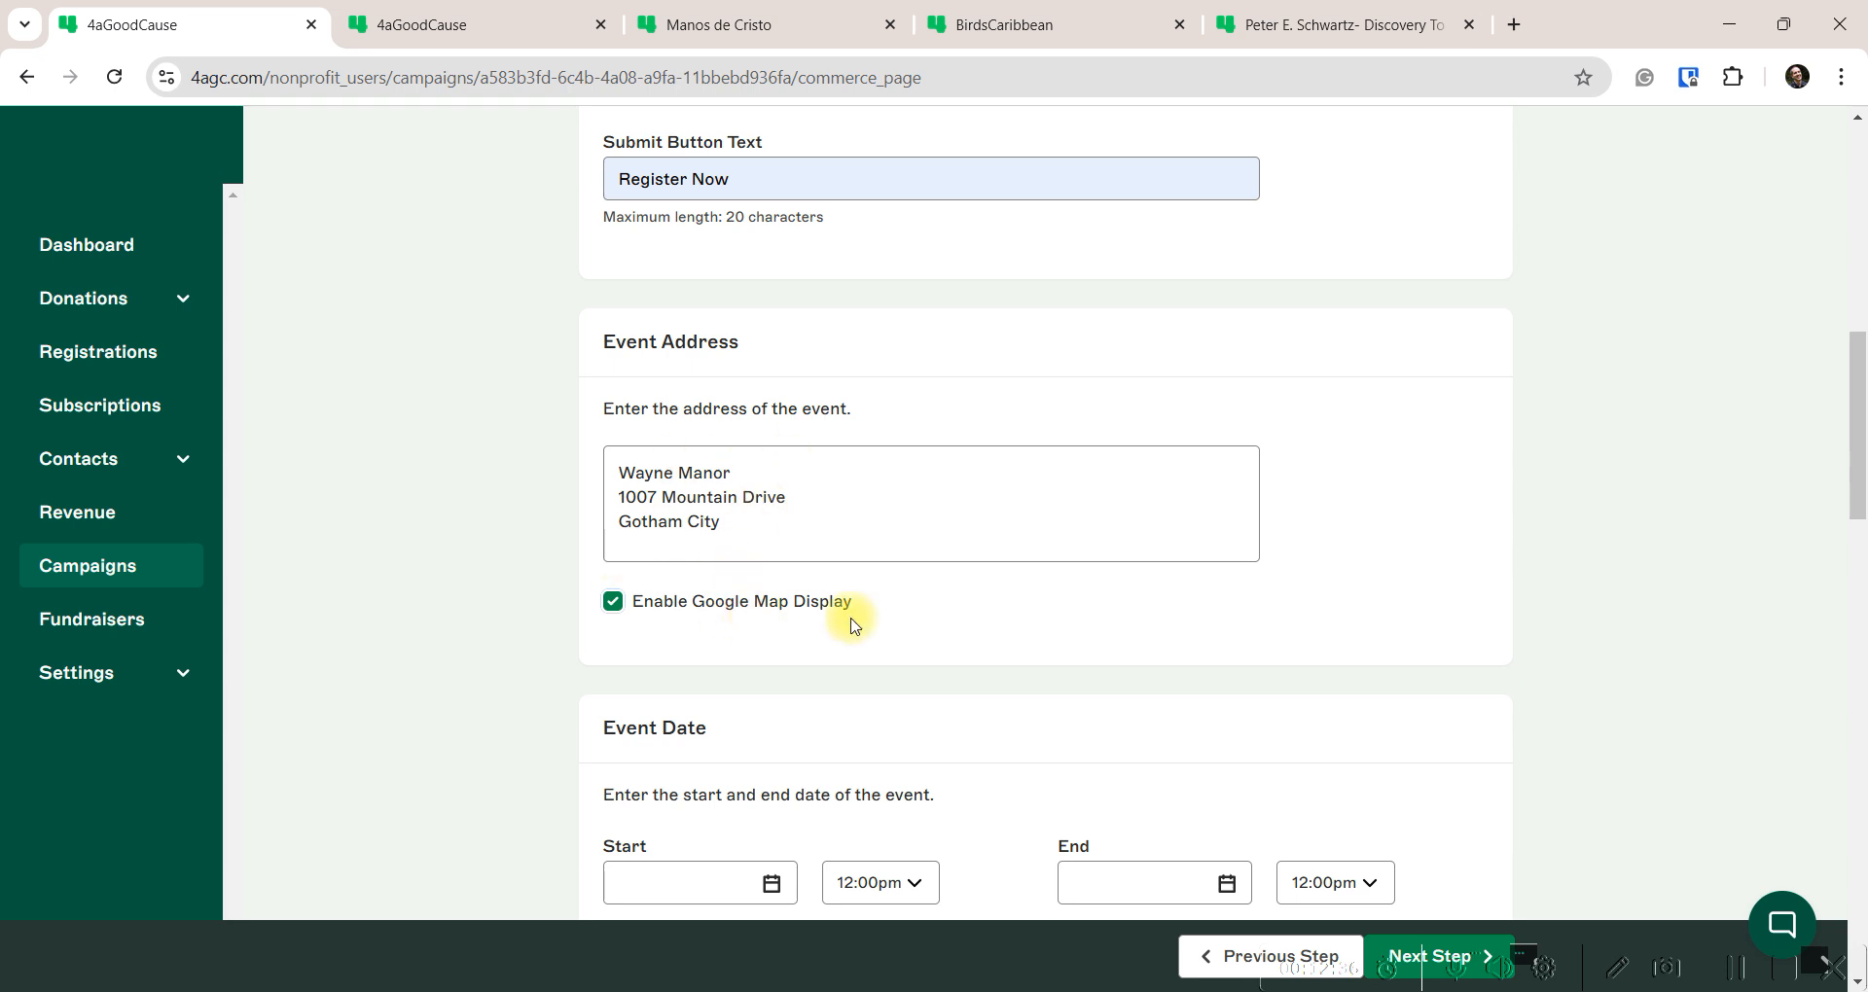
pyautogui.click(613, 601)
pyautogui.moveTo(757, 521); pyautogui.dragTo(581, 455)
pyautogui.press('BackSpace')
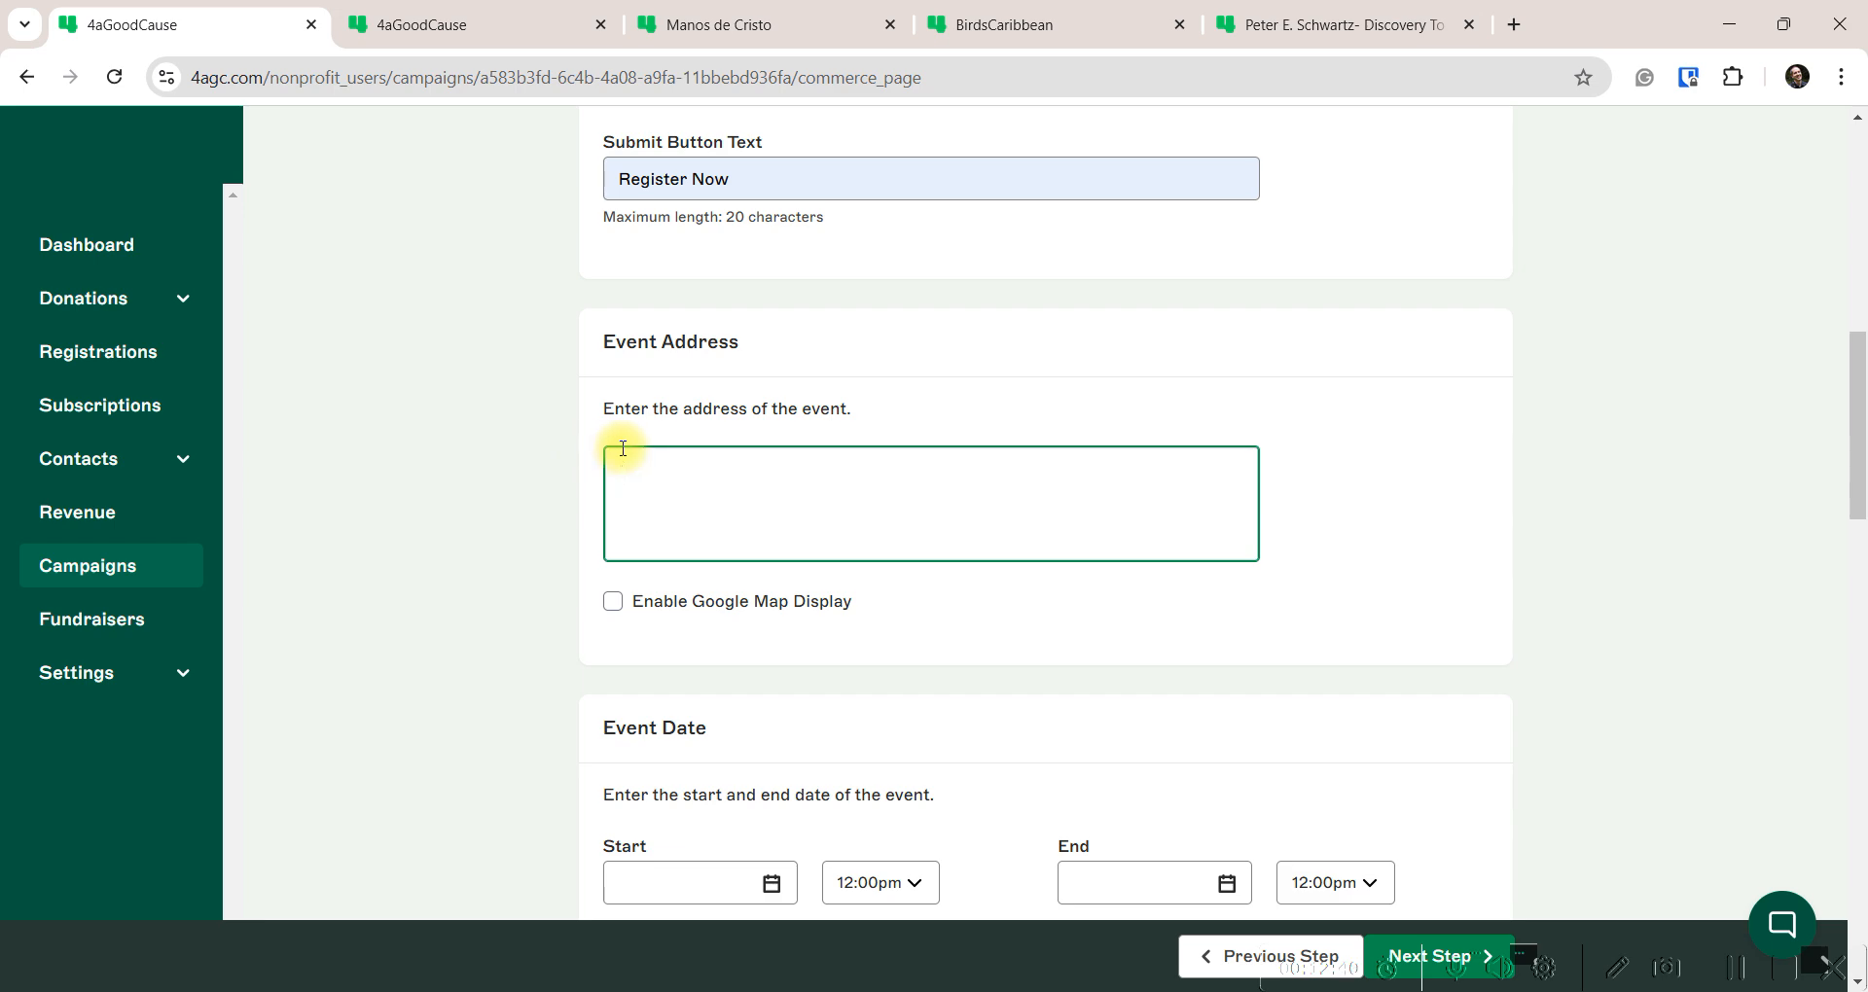
pyautogui.scroll(6, 623, 448)
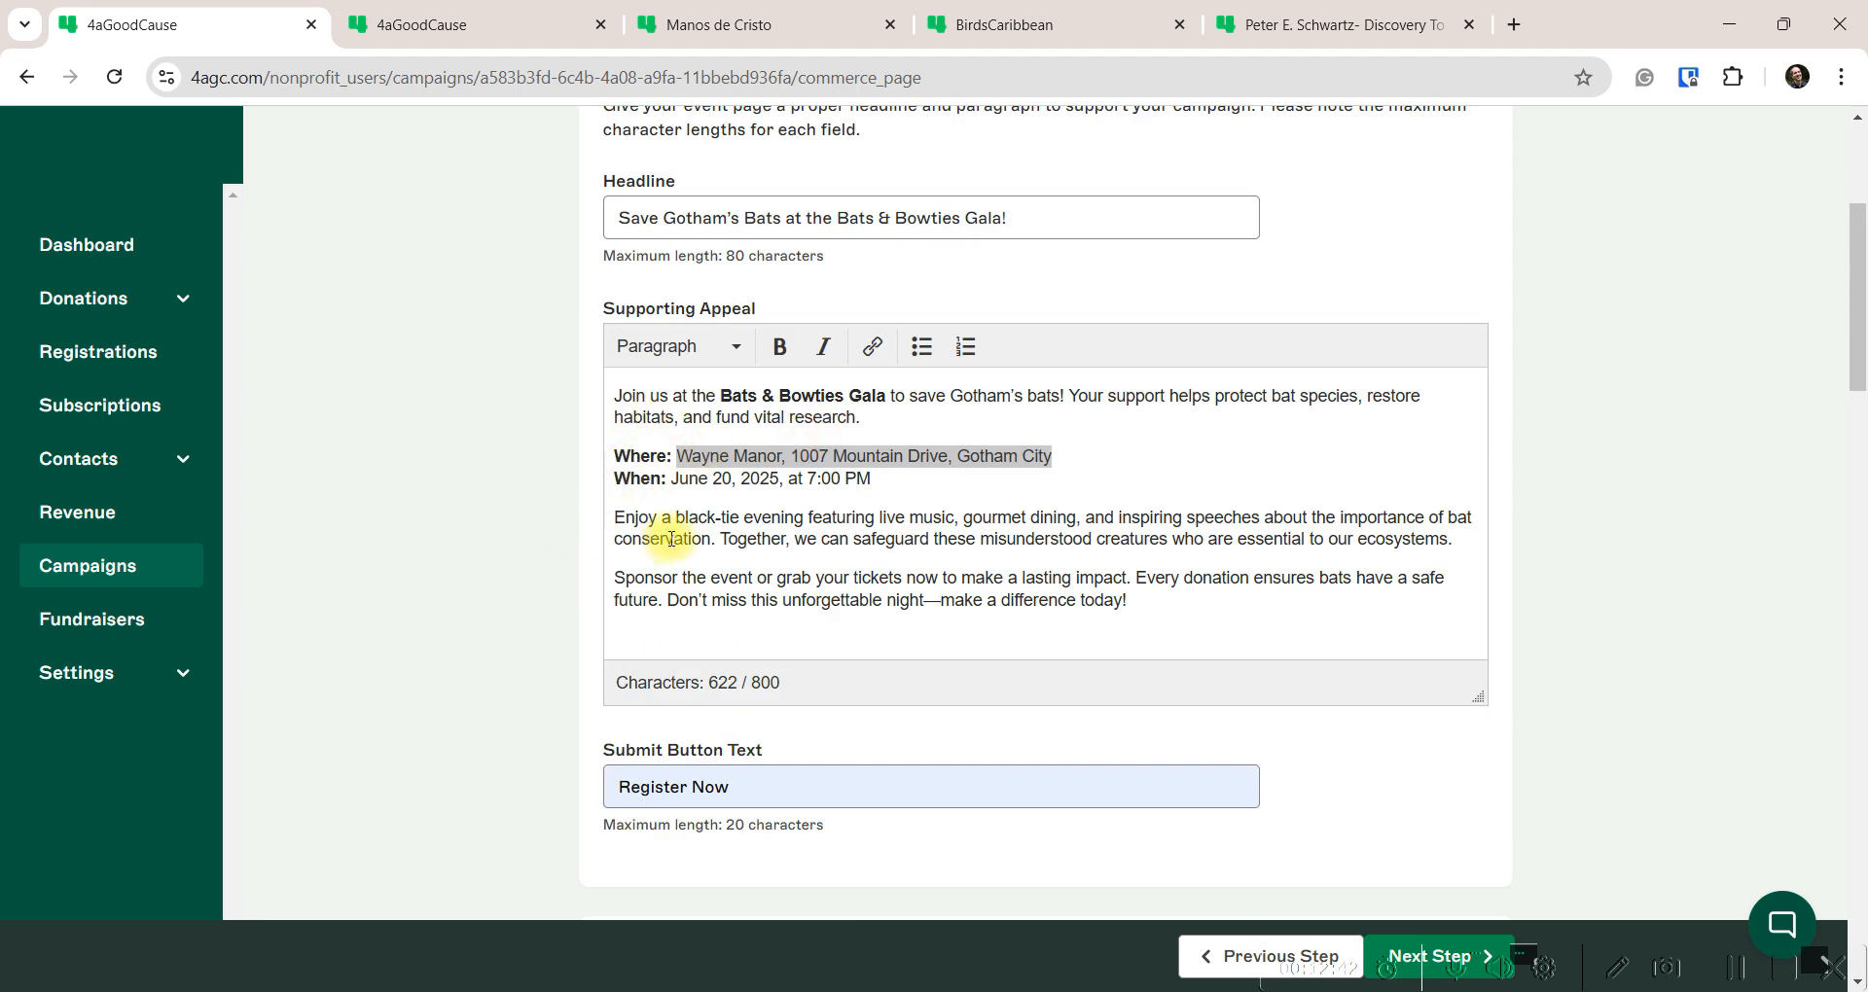
pyautogui.click(672, 538)
pyautogui.scroll(-9, 638, 609)
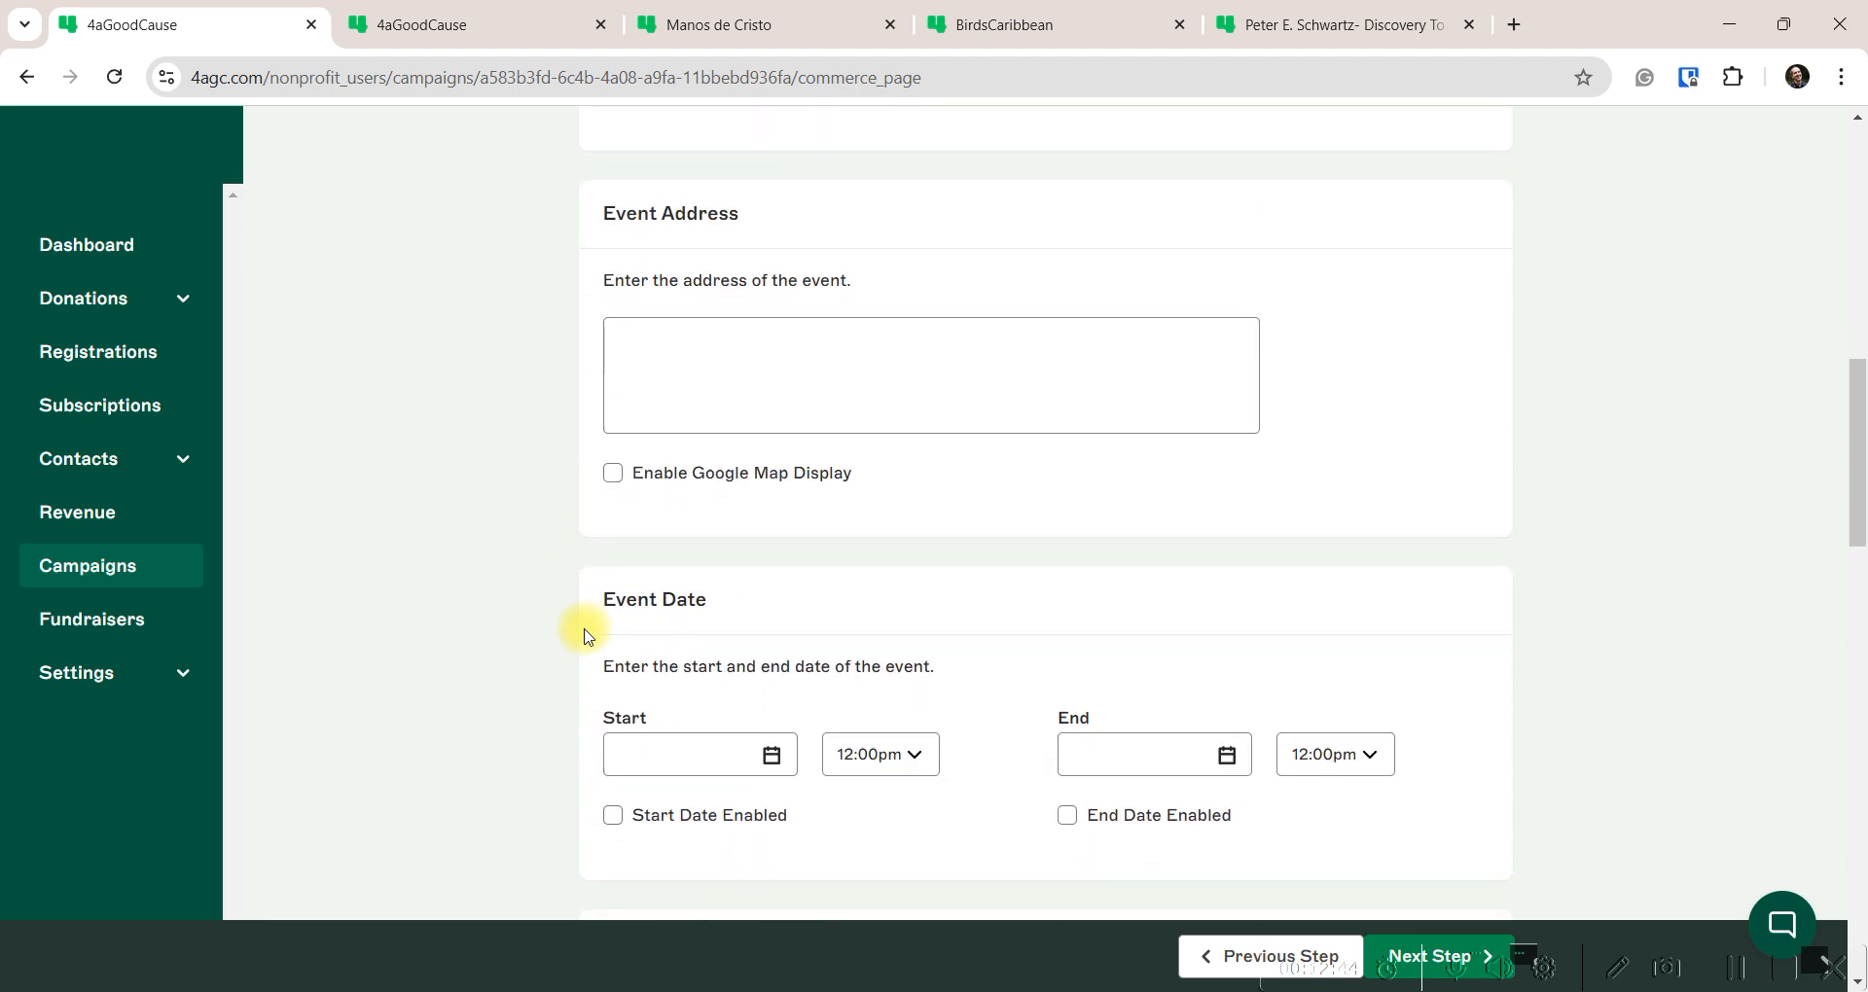
# Set the event start to June 20, 2025 at 7:00pm and enable the start date
pyautogui.scroll(-2, 584, 632)
pyautogui.scroll(-1, 681, 564)
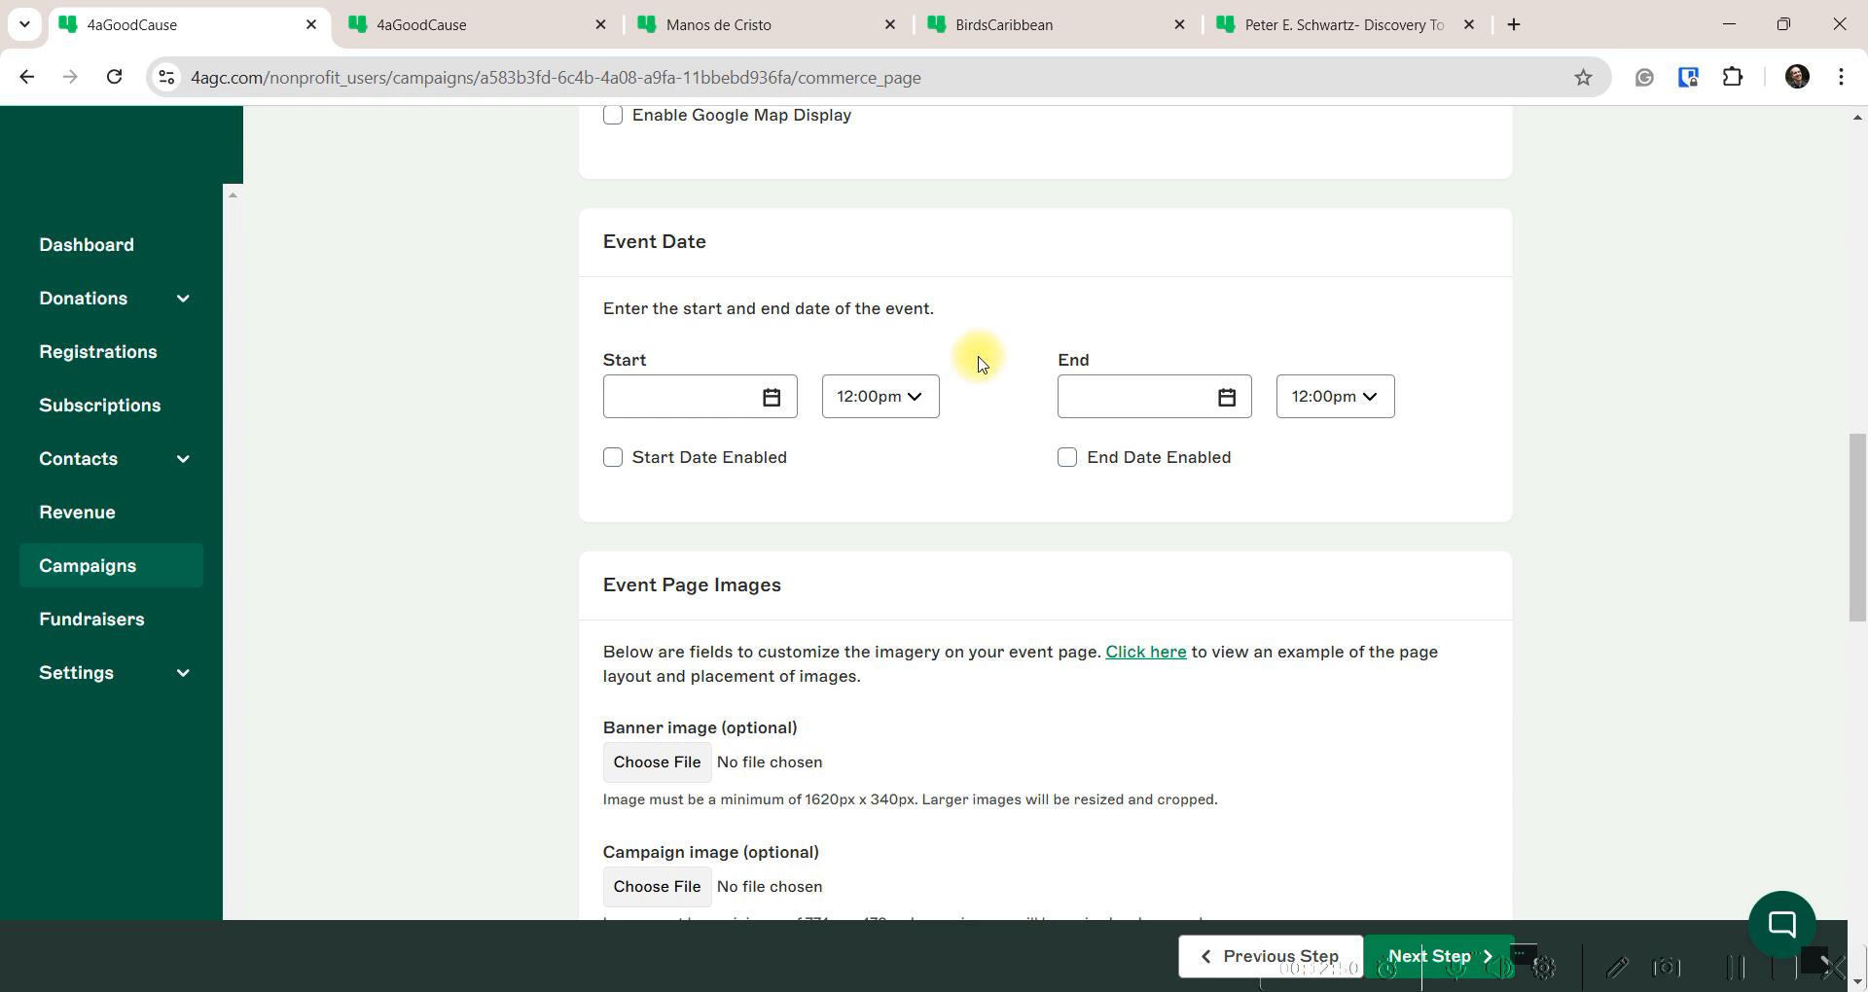
pyautogui.click(770, 396)
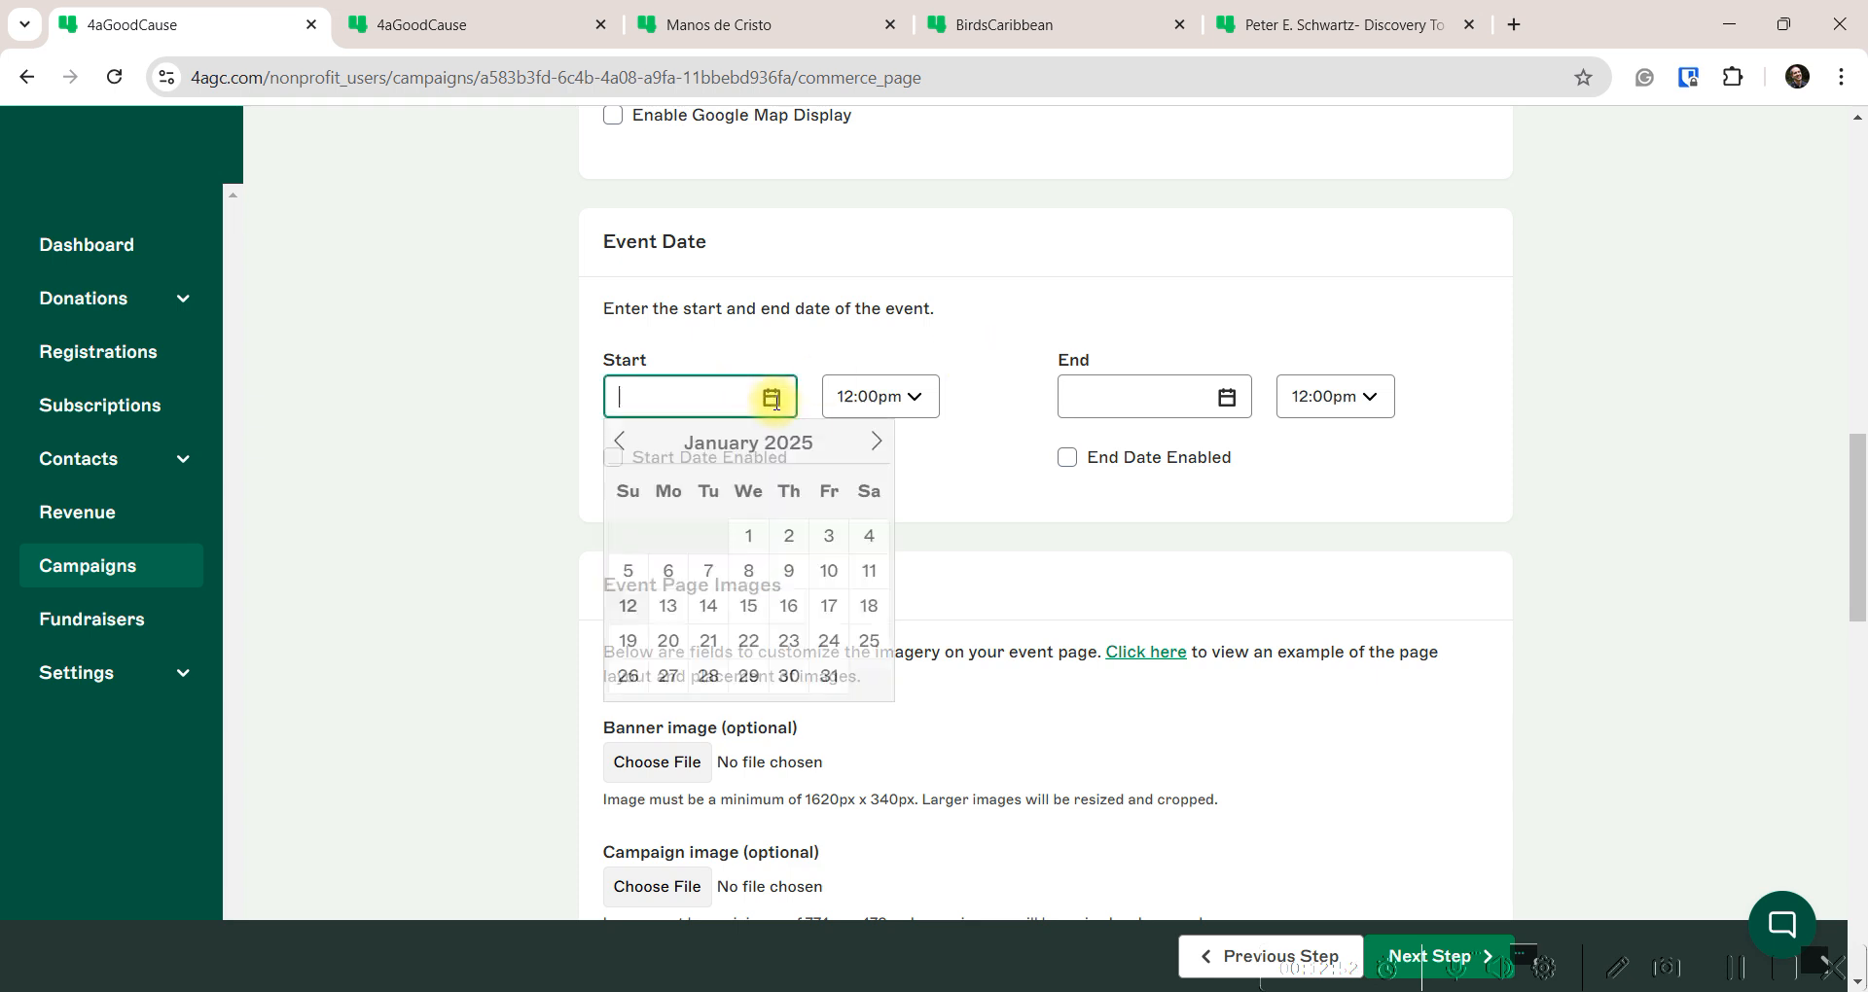
pyautogui.click(877, 441)
pyautogui.click(877, 442)
pyautogui.click(876, 441)
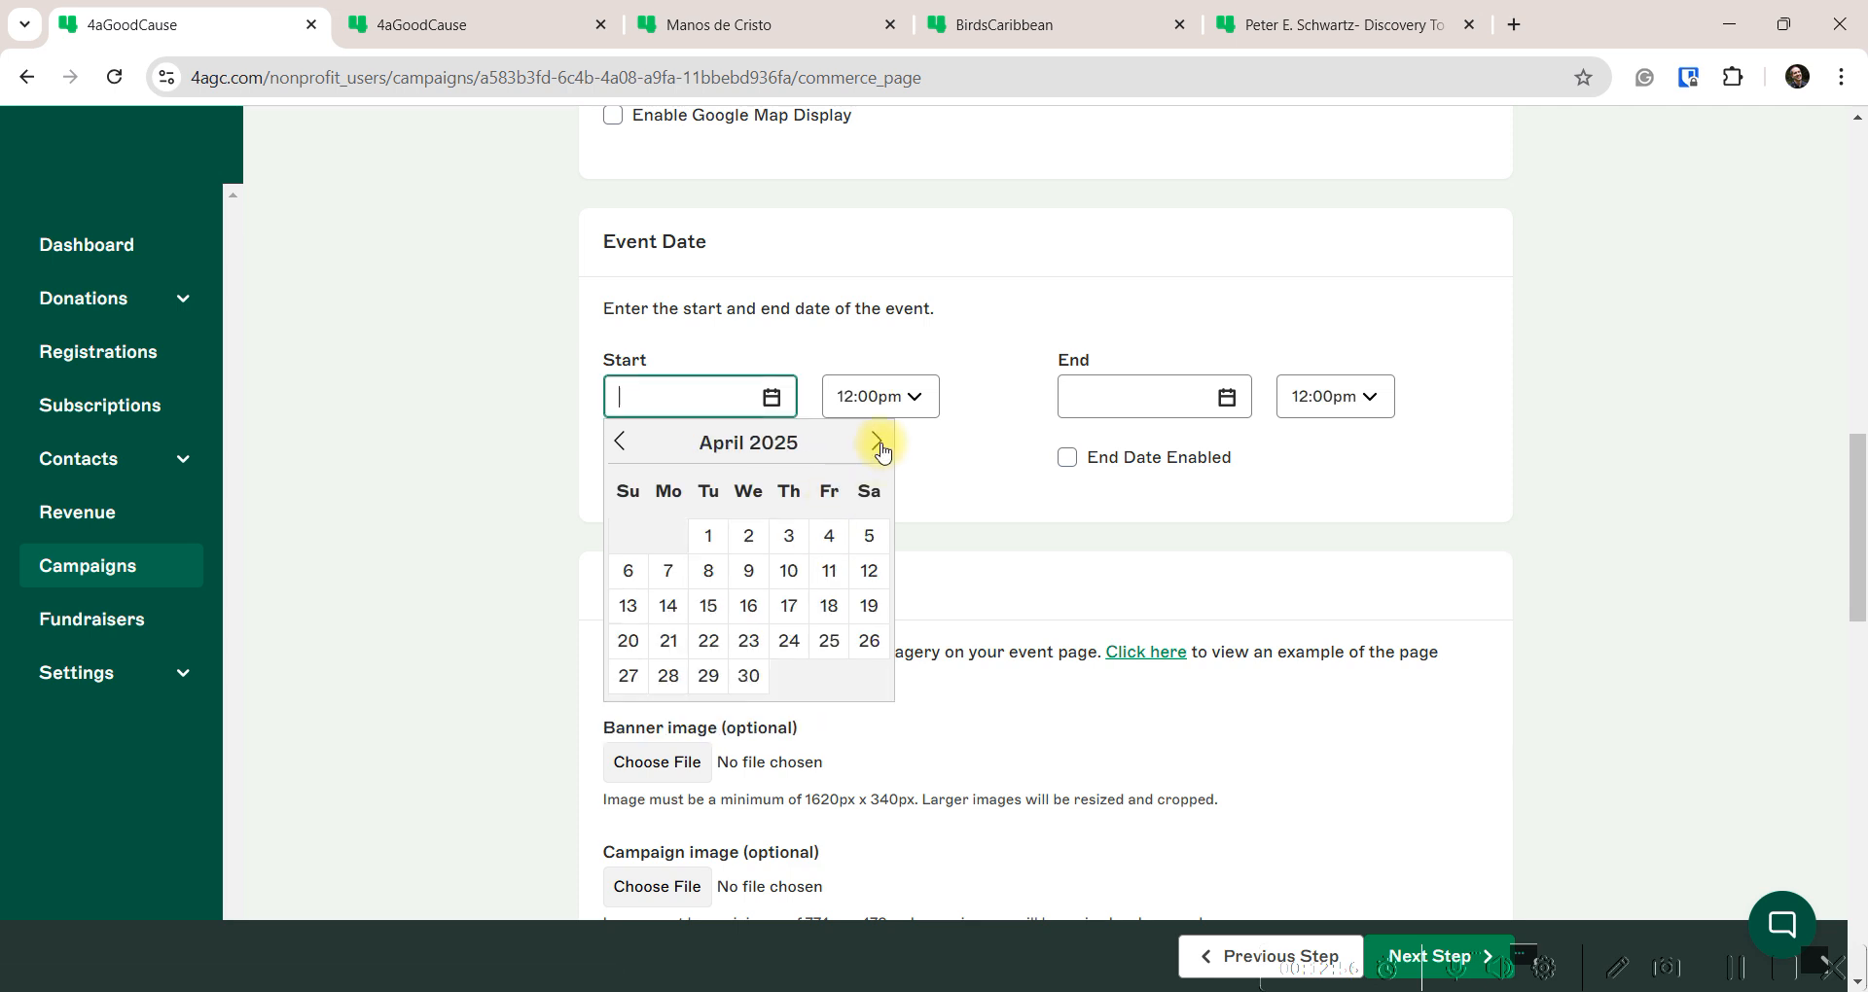
pyautogui.click(877, 441)
pyautogui.click(877, 442)
pyautogui.click(829, 605)
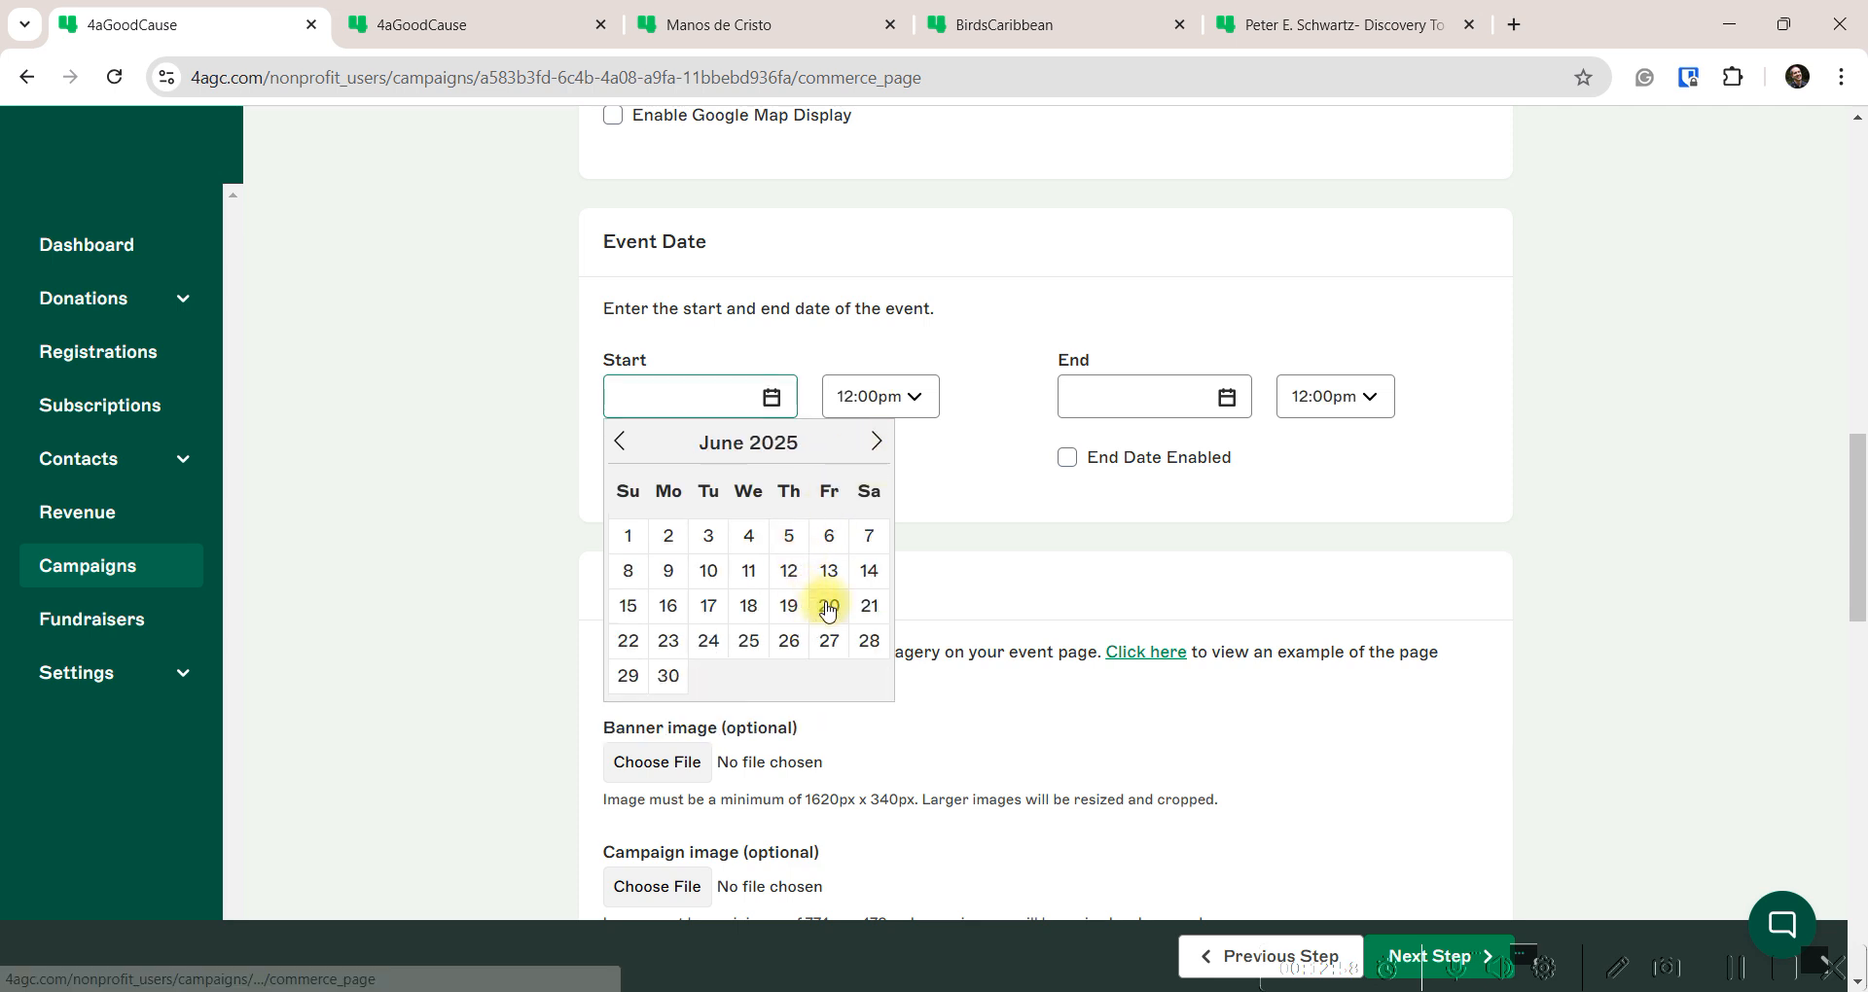
pyautogui.click(922, 399)
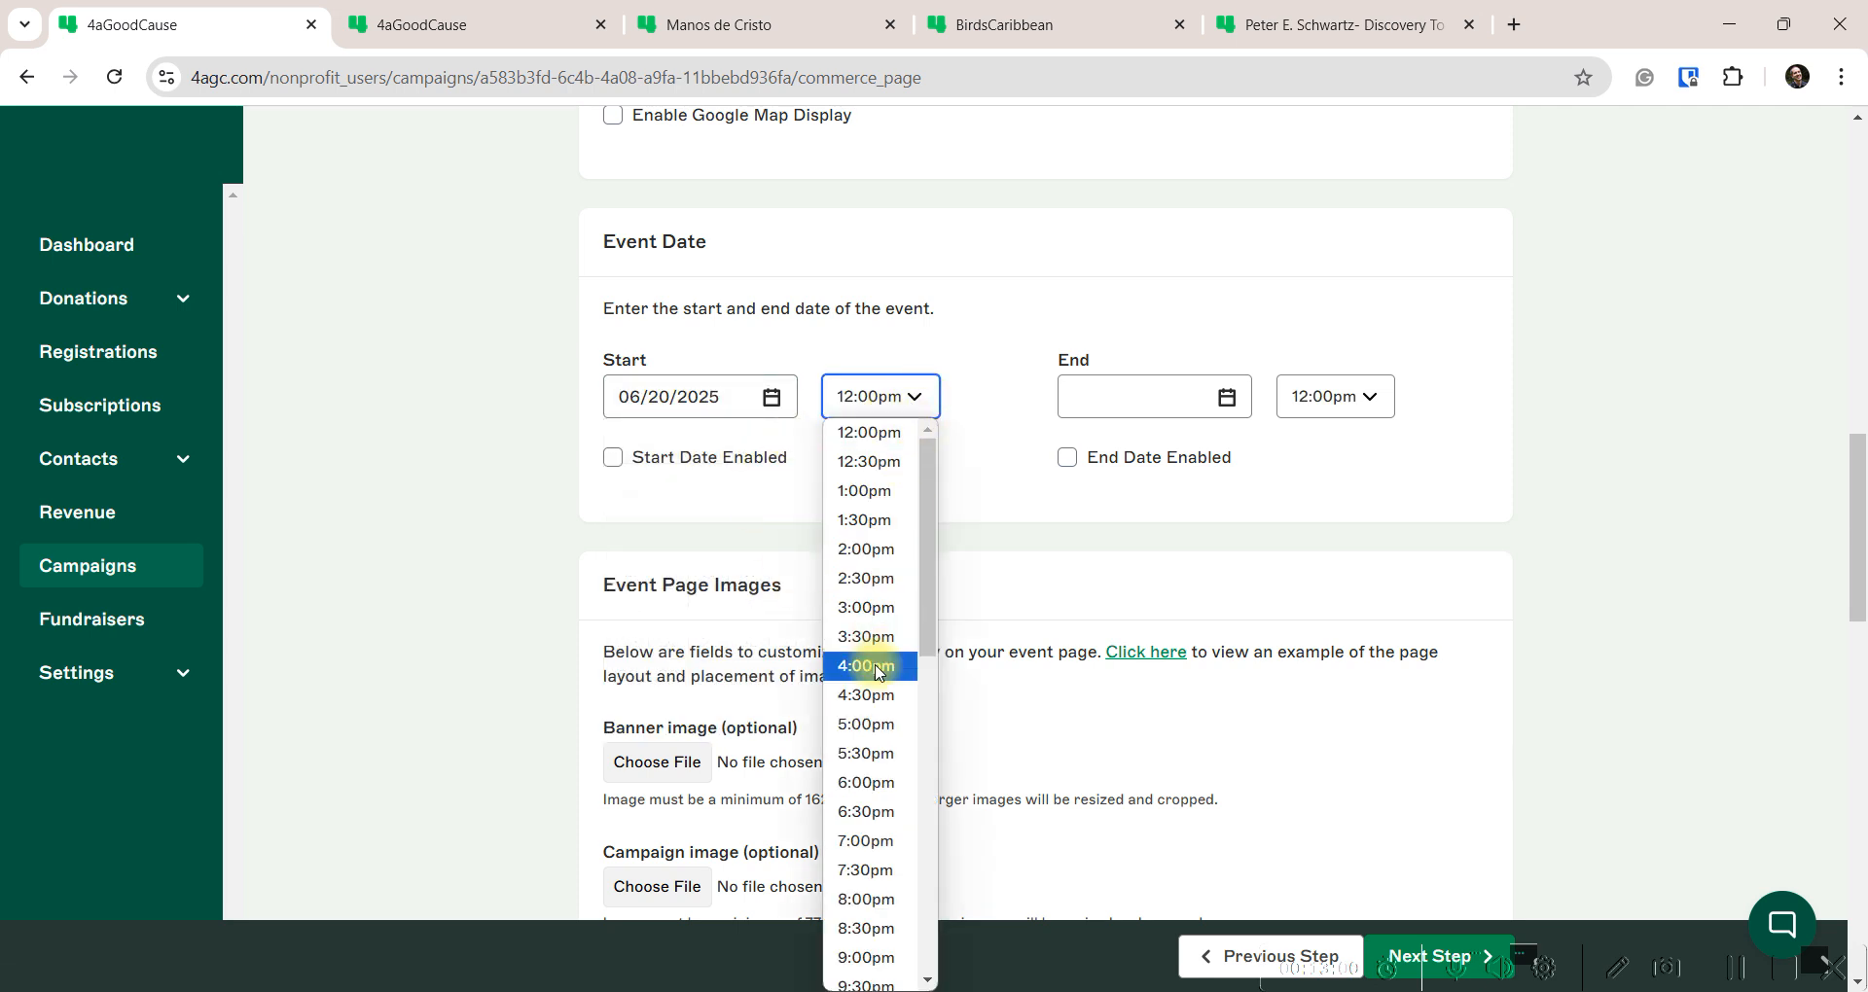
pyautogui.click(869, 822)
pyautogui.click(613, 458)
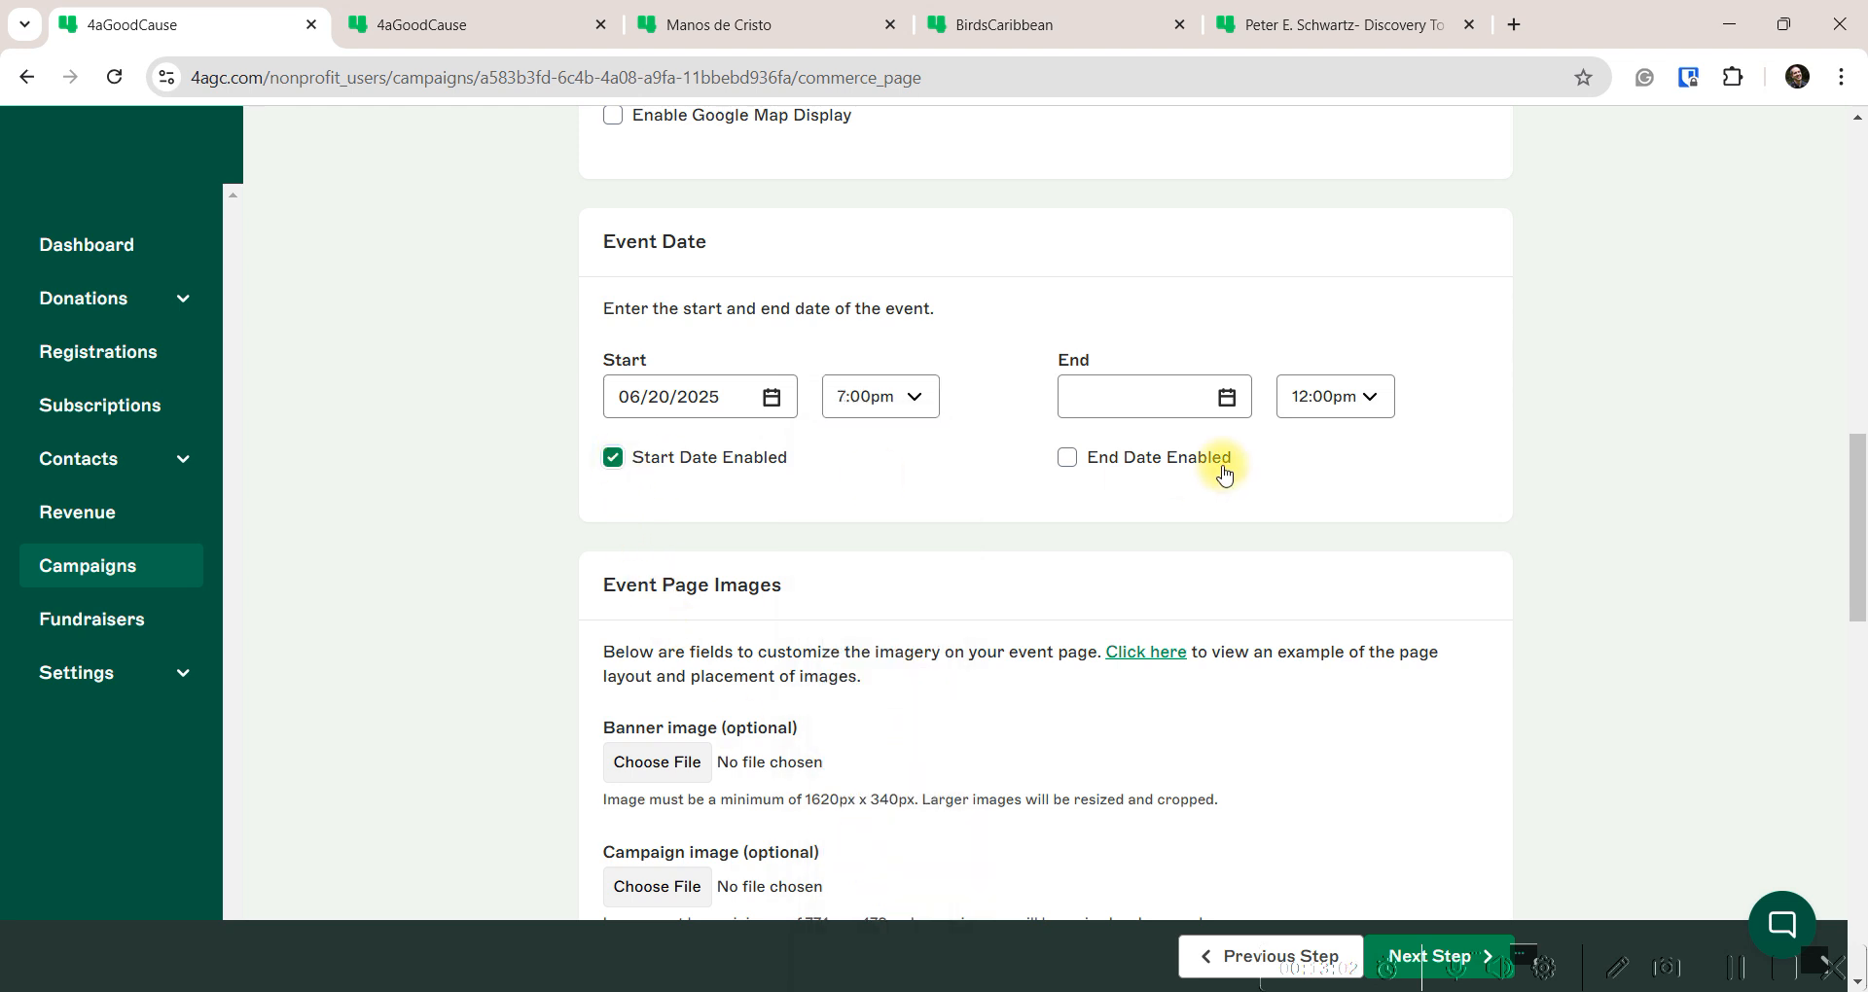
# Set the event end to June 20, 2025 at 7:00pm and enable the end date
pyautogui.click(1226, 396)
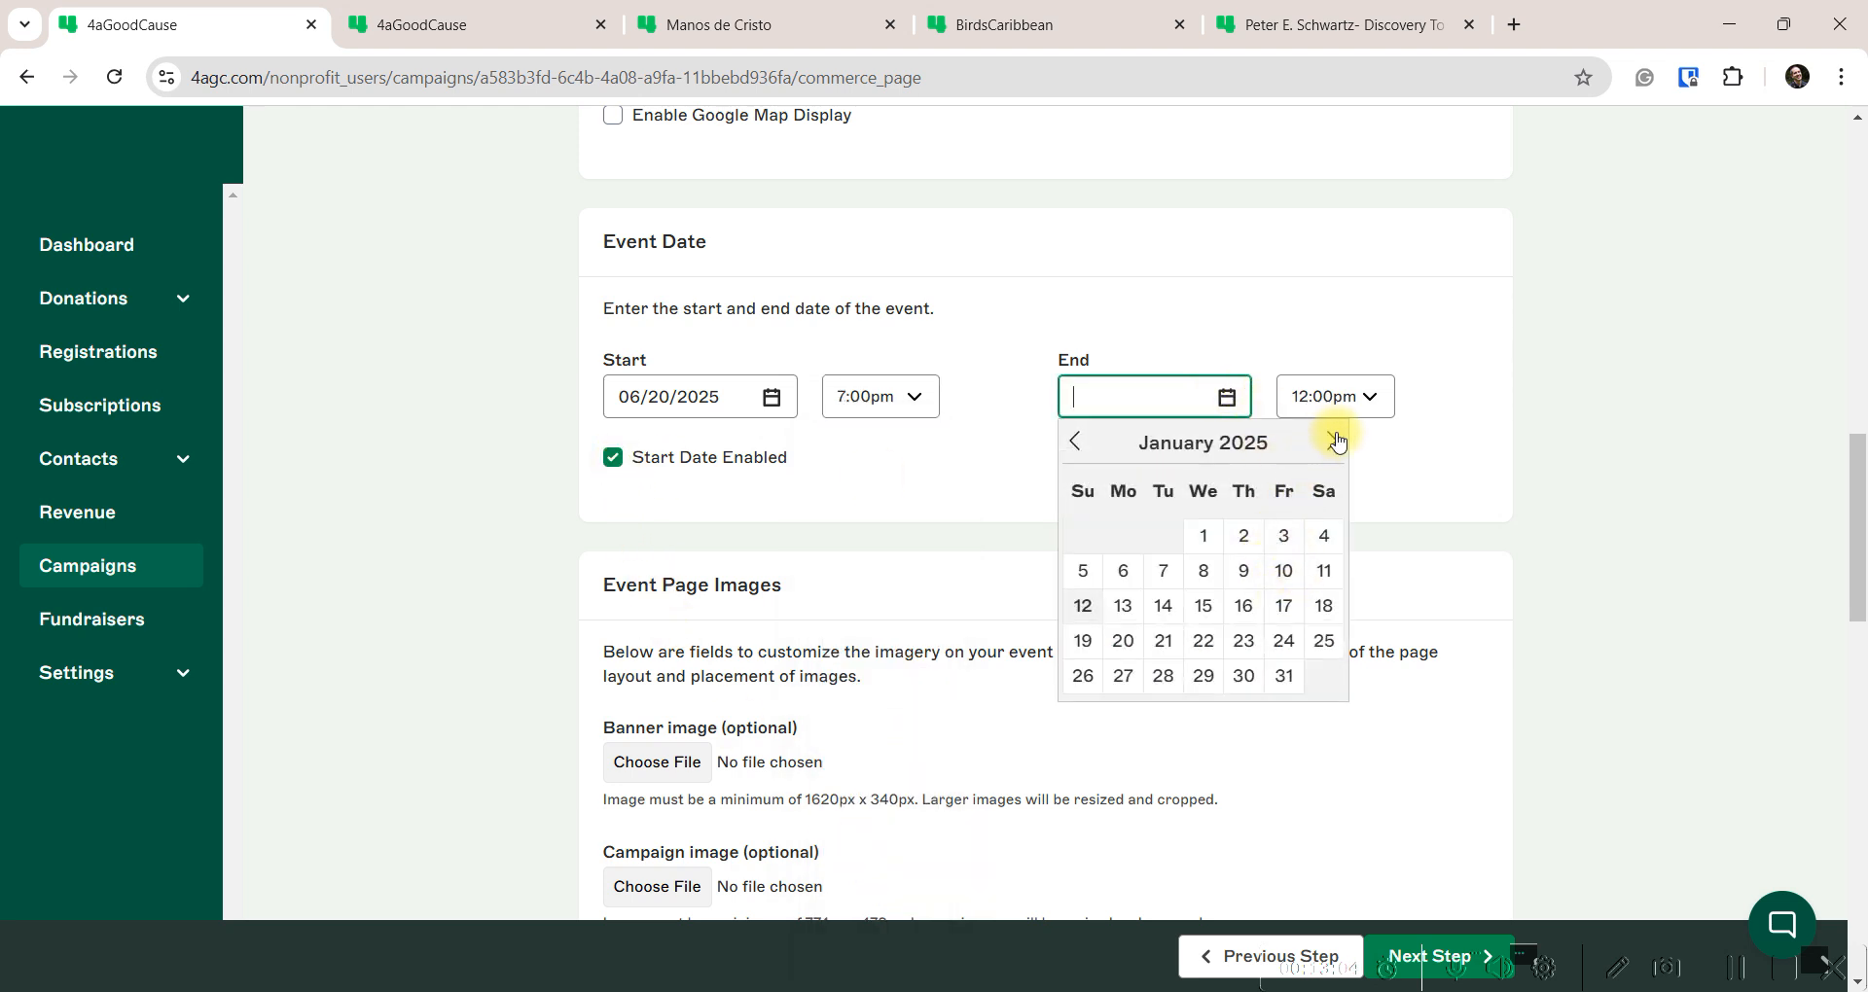
pyautogui.click(1333, 441)
pyautogui.click(1333, 441)
pyautogui.click(1333, 441)
pyautogui.click(1333, 441)
pyautogui.click(1333, 441)
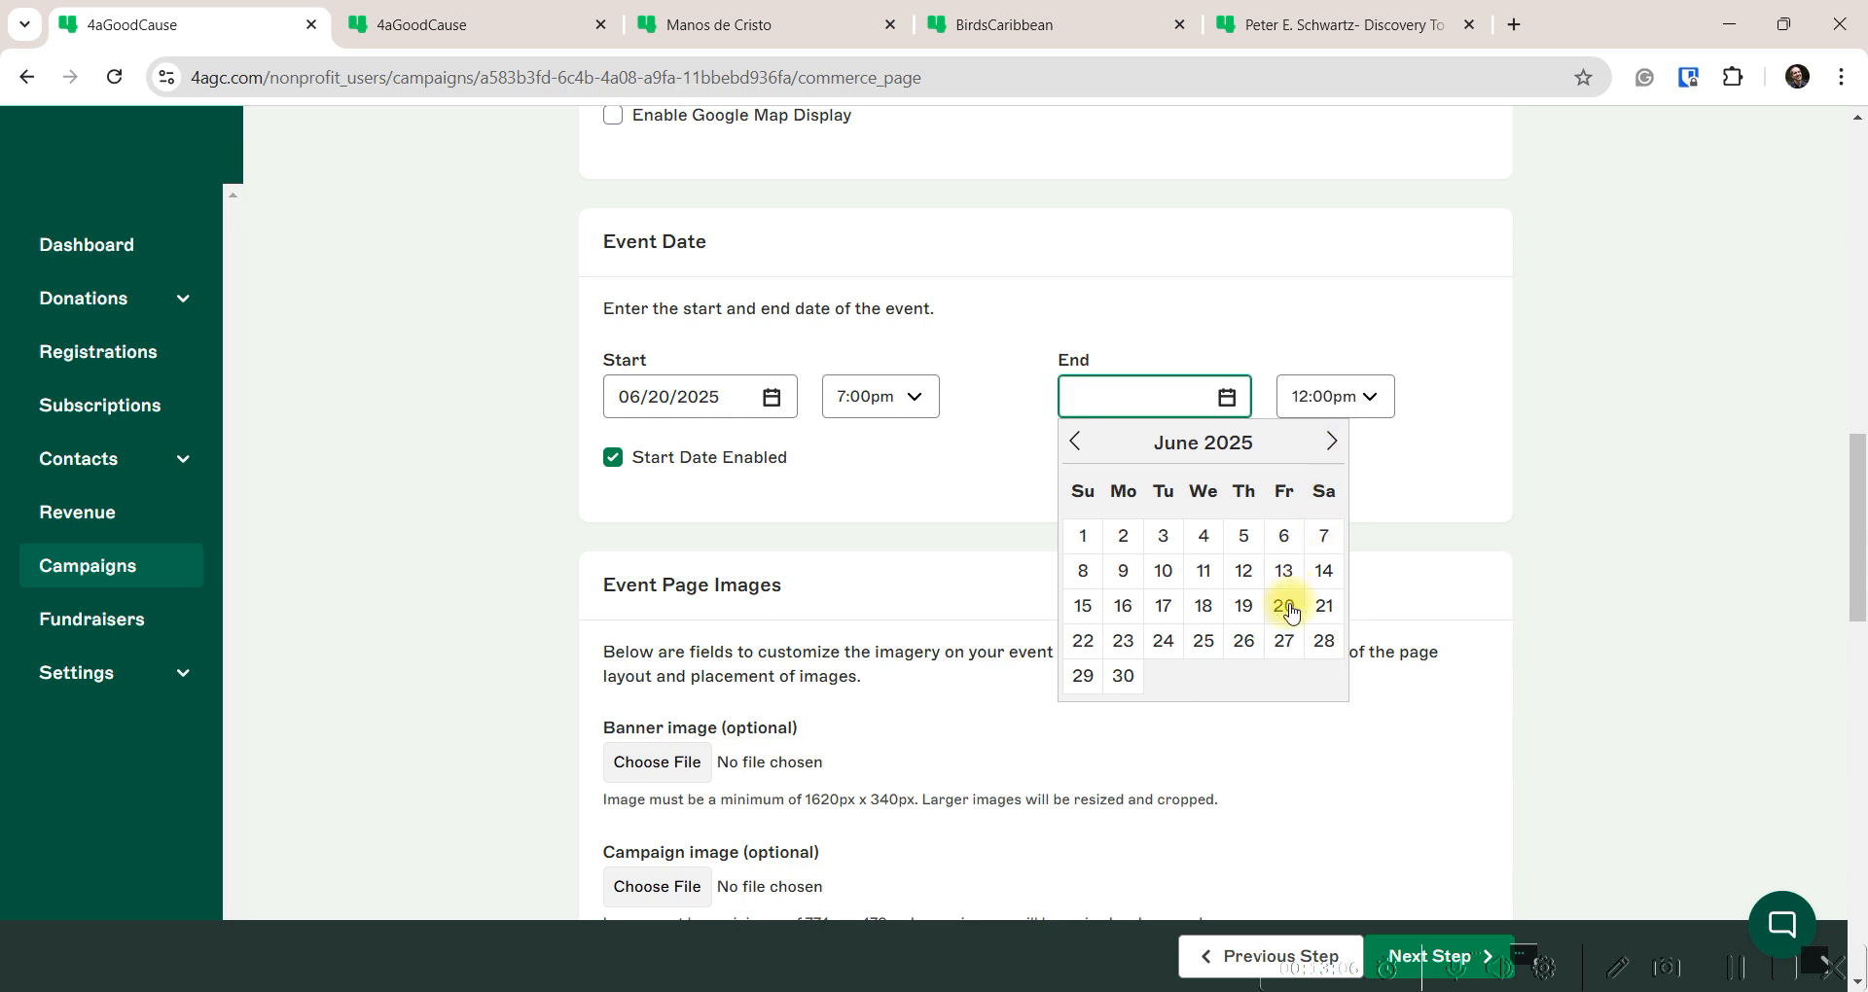
pyautogui.click(1285, 606)
pyautogui.click(1102, 457)
pyautogui.click(1367, 401)
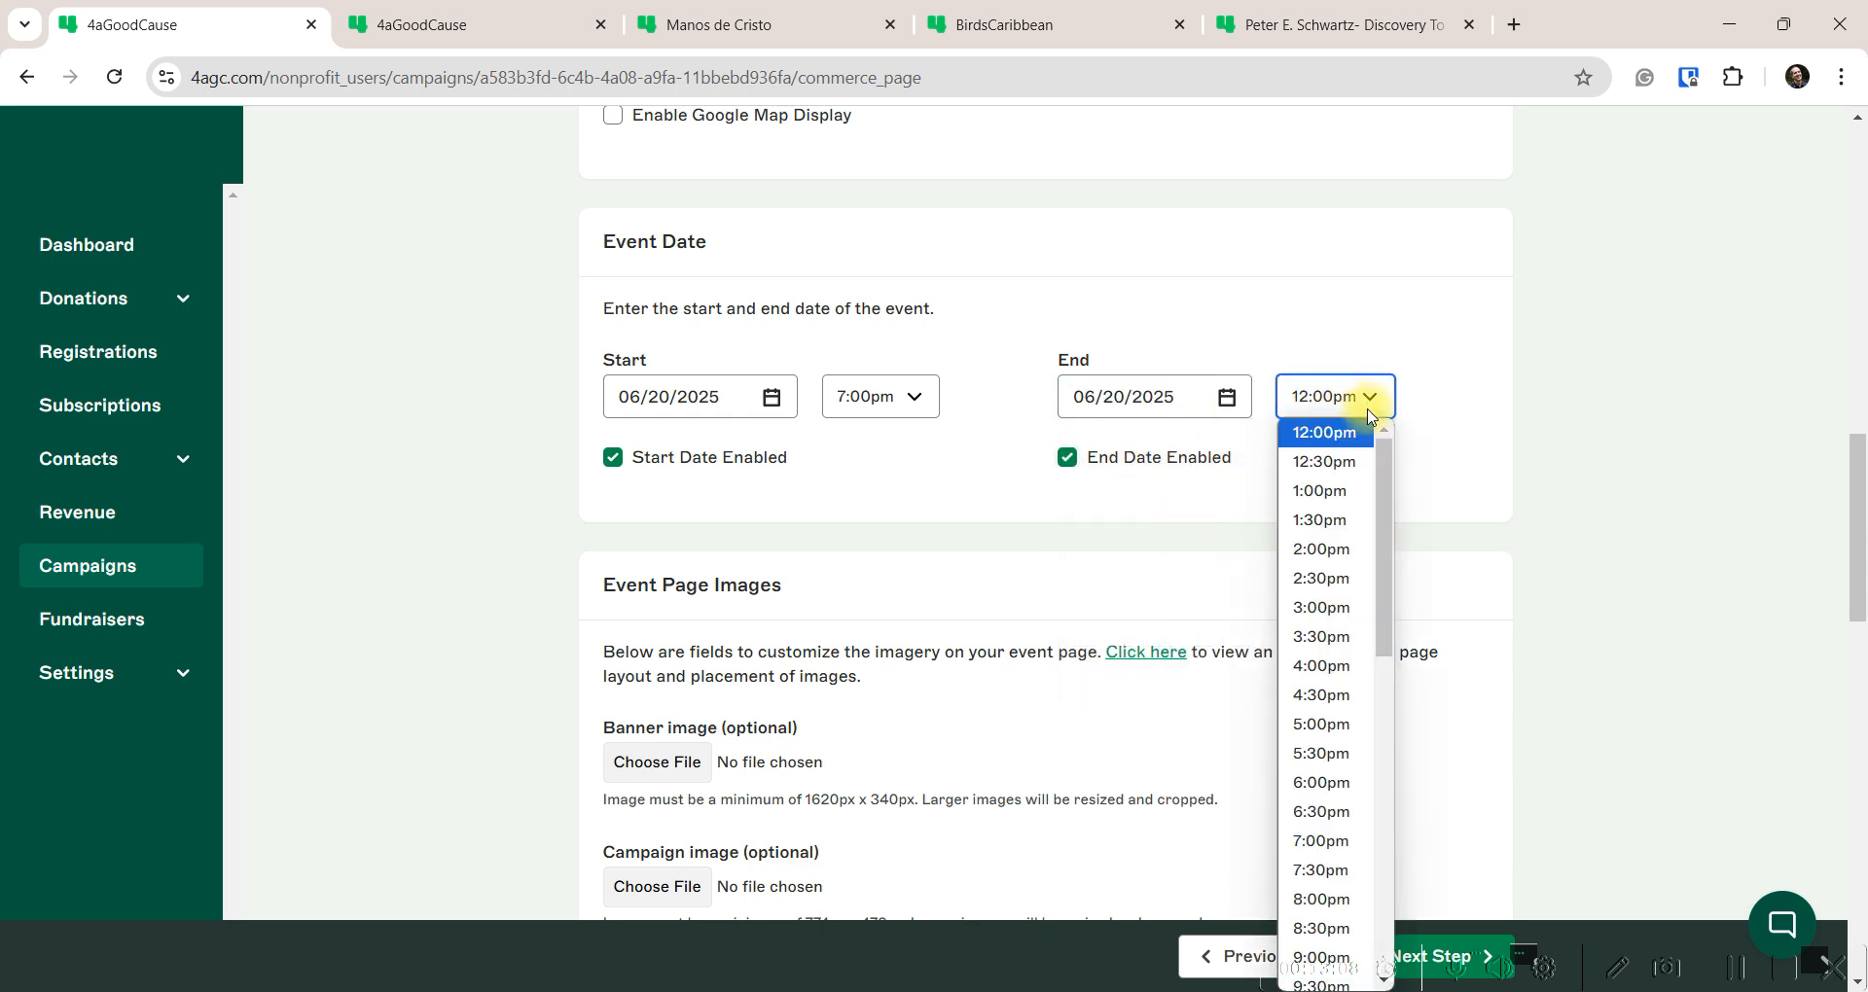
pyautogui.click(1321, 843)
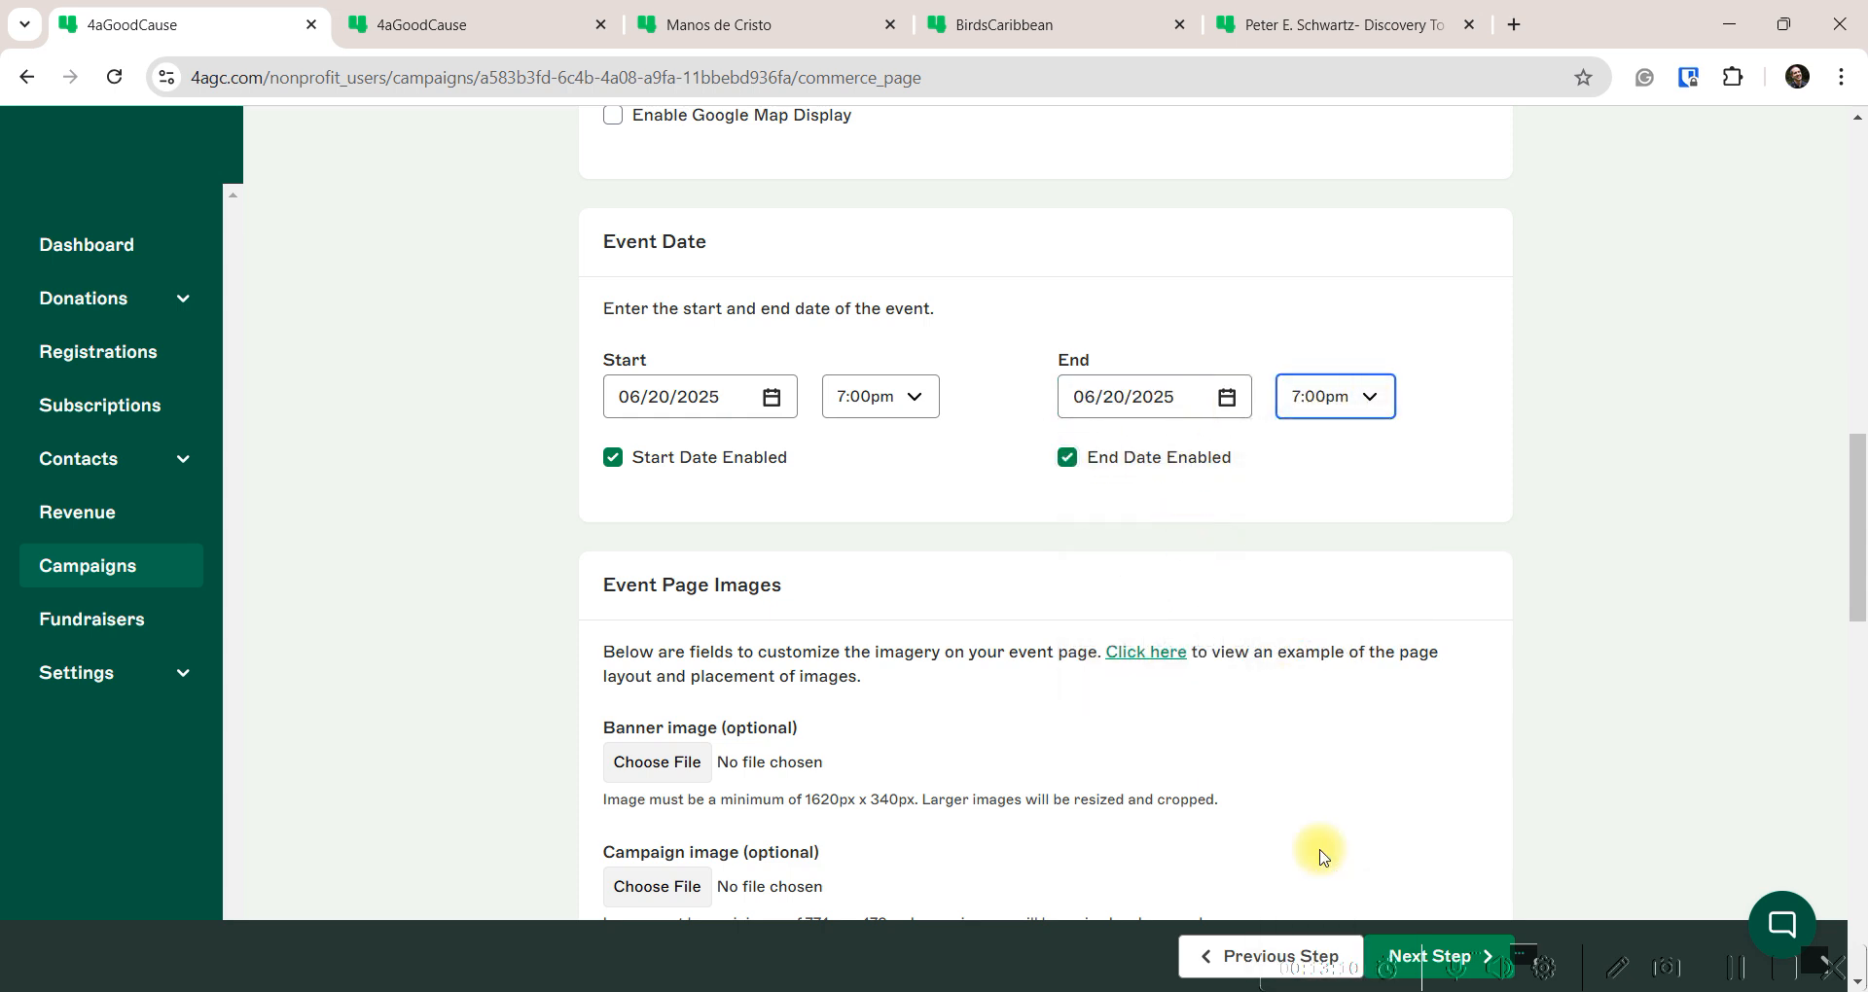
pyautogui.scroll(-4, 548, 533)
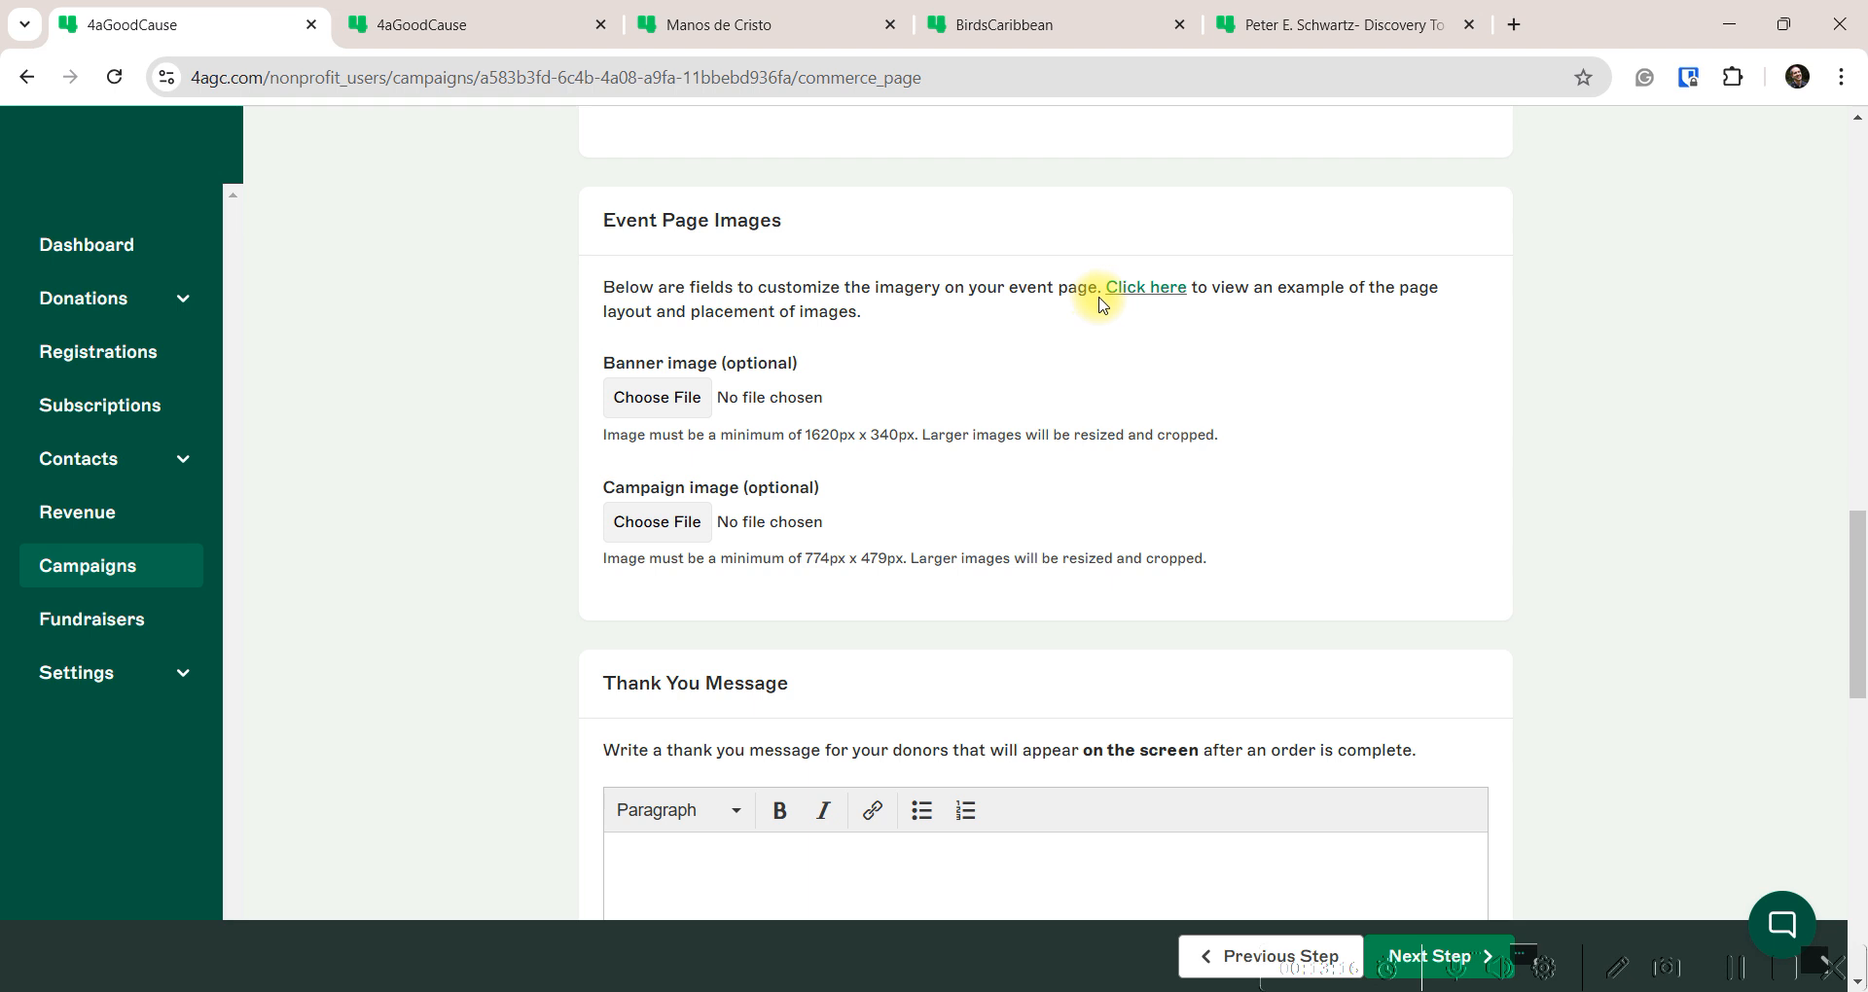
# Preview the example layout, then attach black-tie-charity-gala-elegance as the campaign image
pyautogui.click(1135, 288)
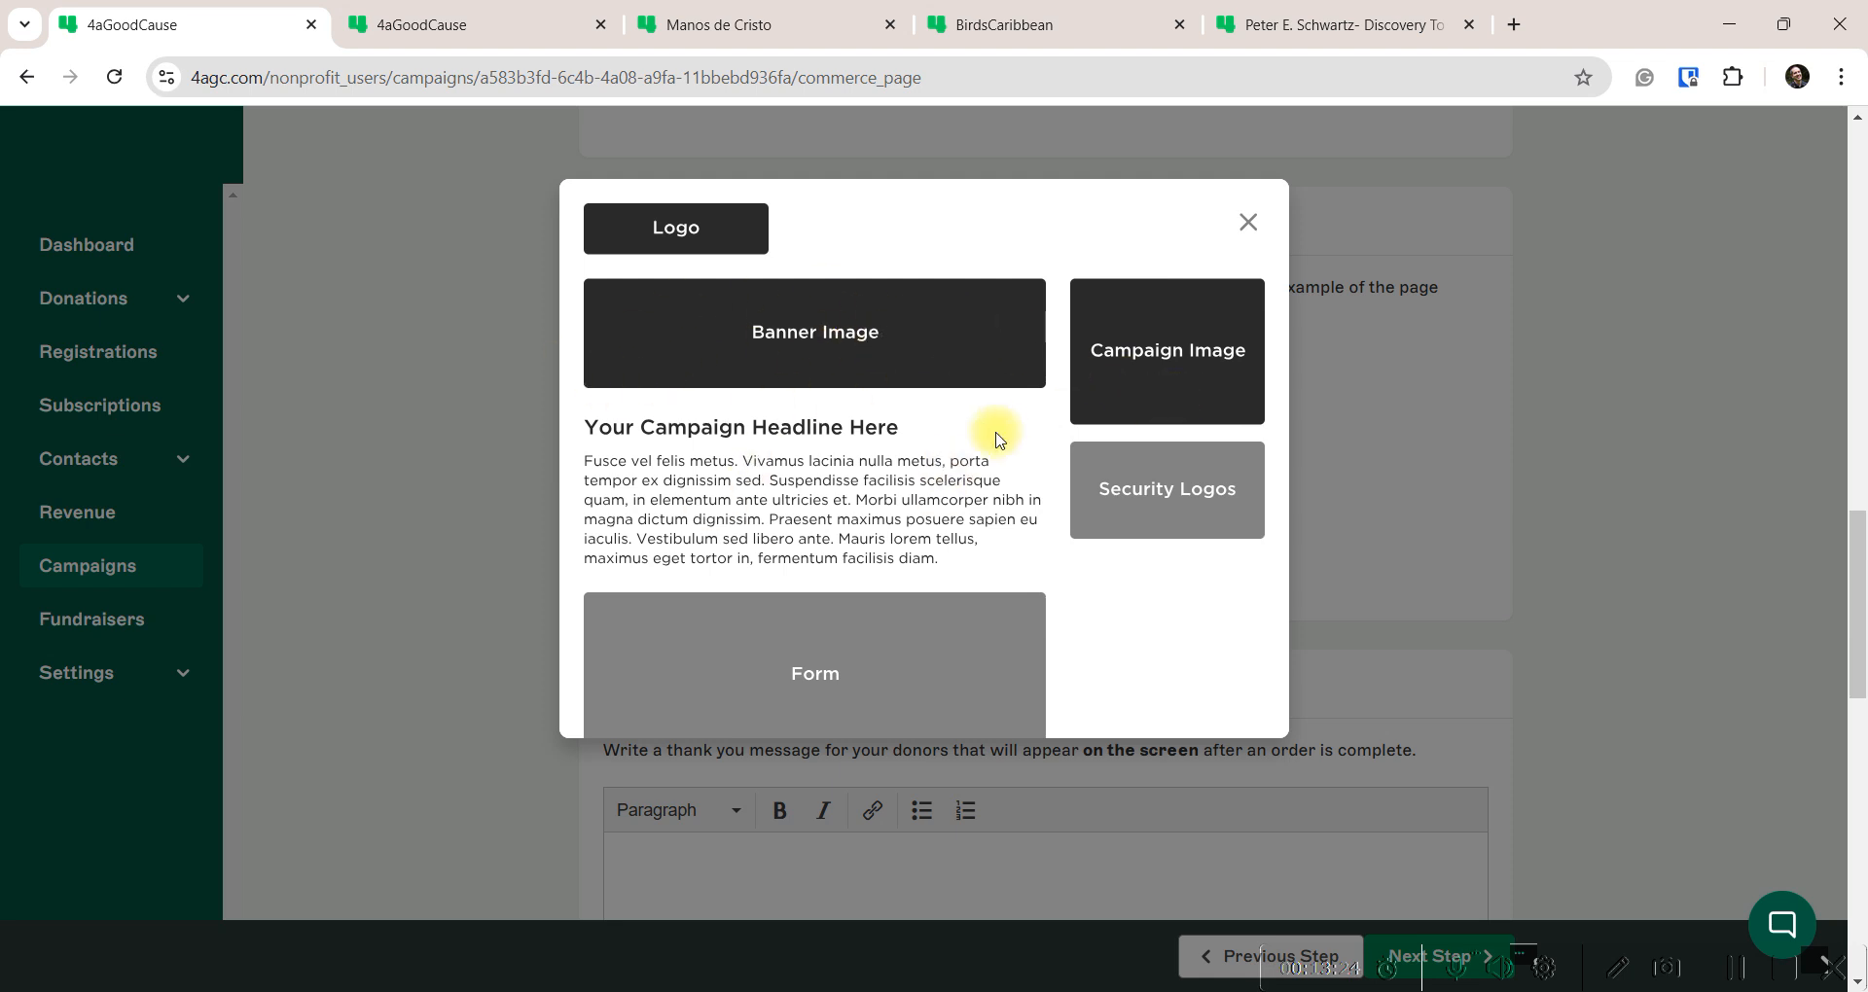
pyautogui.click(1248, 222)
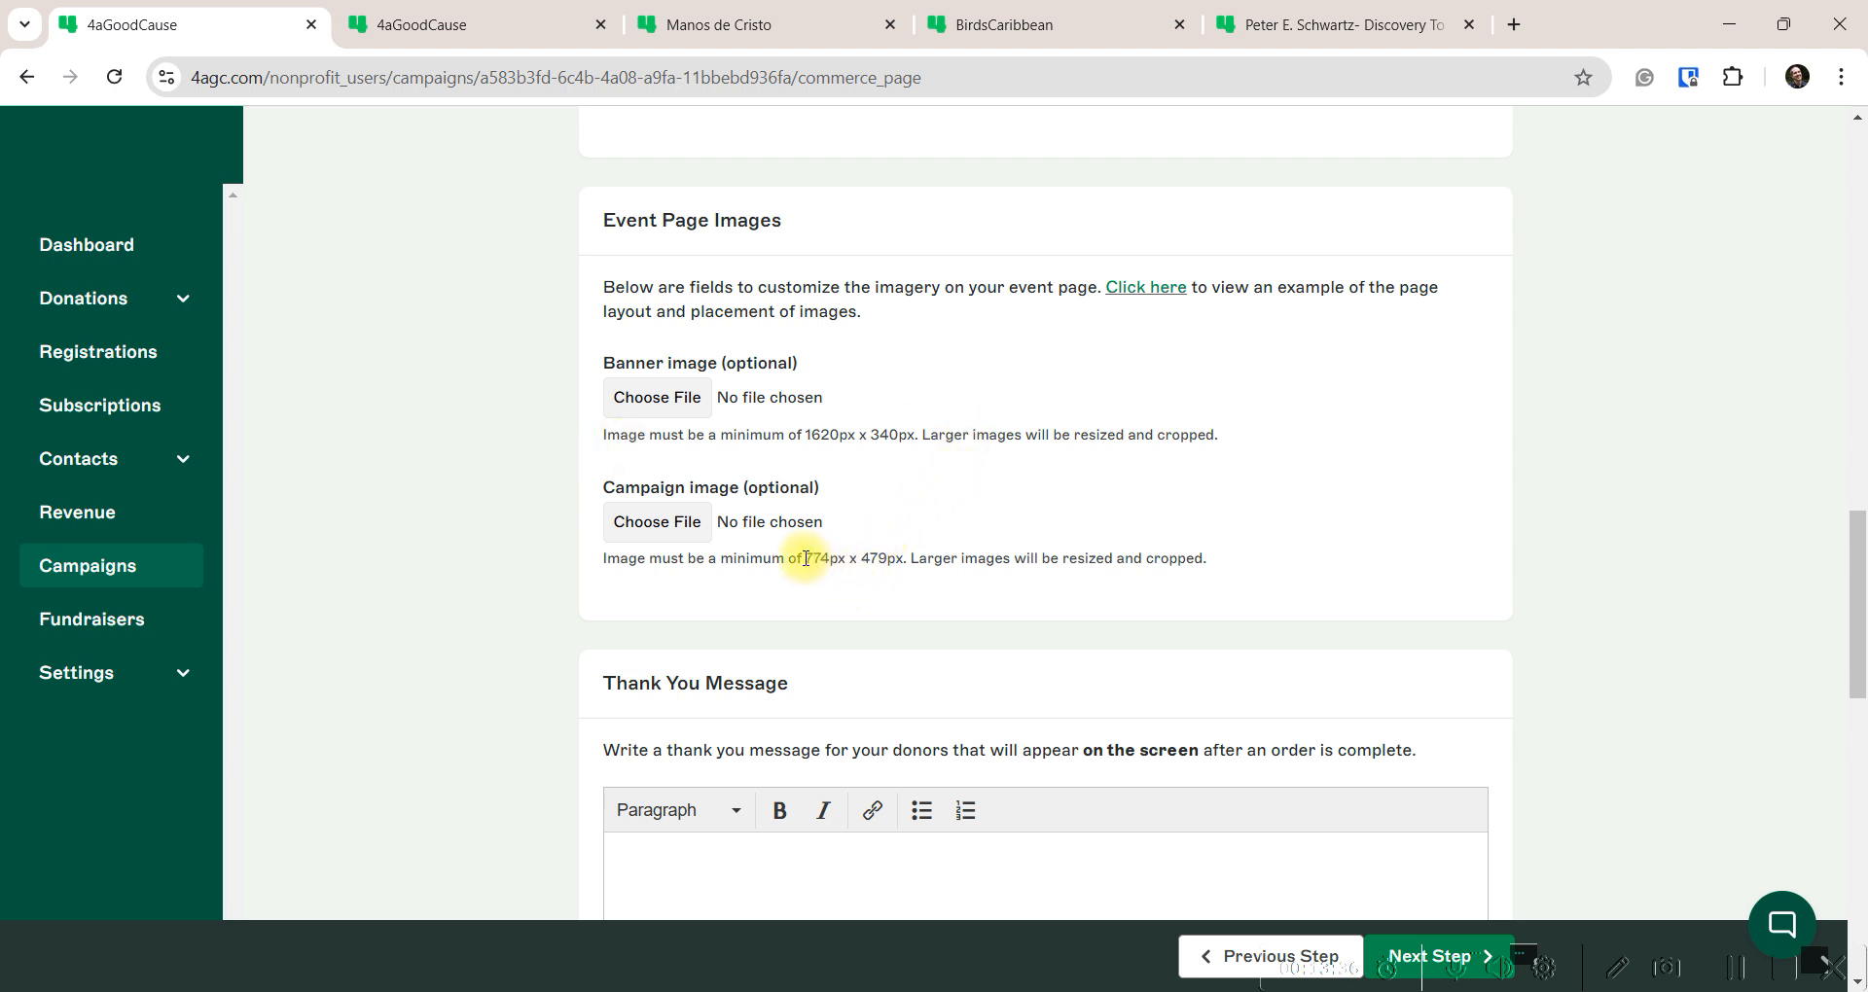
pyautogui.moveTo(805, 559); pyautogui.dragTo(905, 559)
pyautogui.moveTo(805, 435); pyautogui.dragTo(910, 440)
pyautogui.click(666, 526)
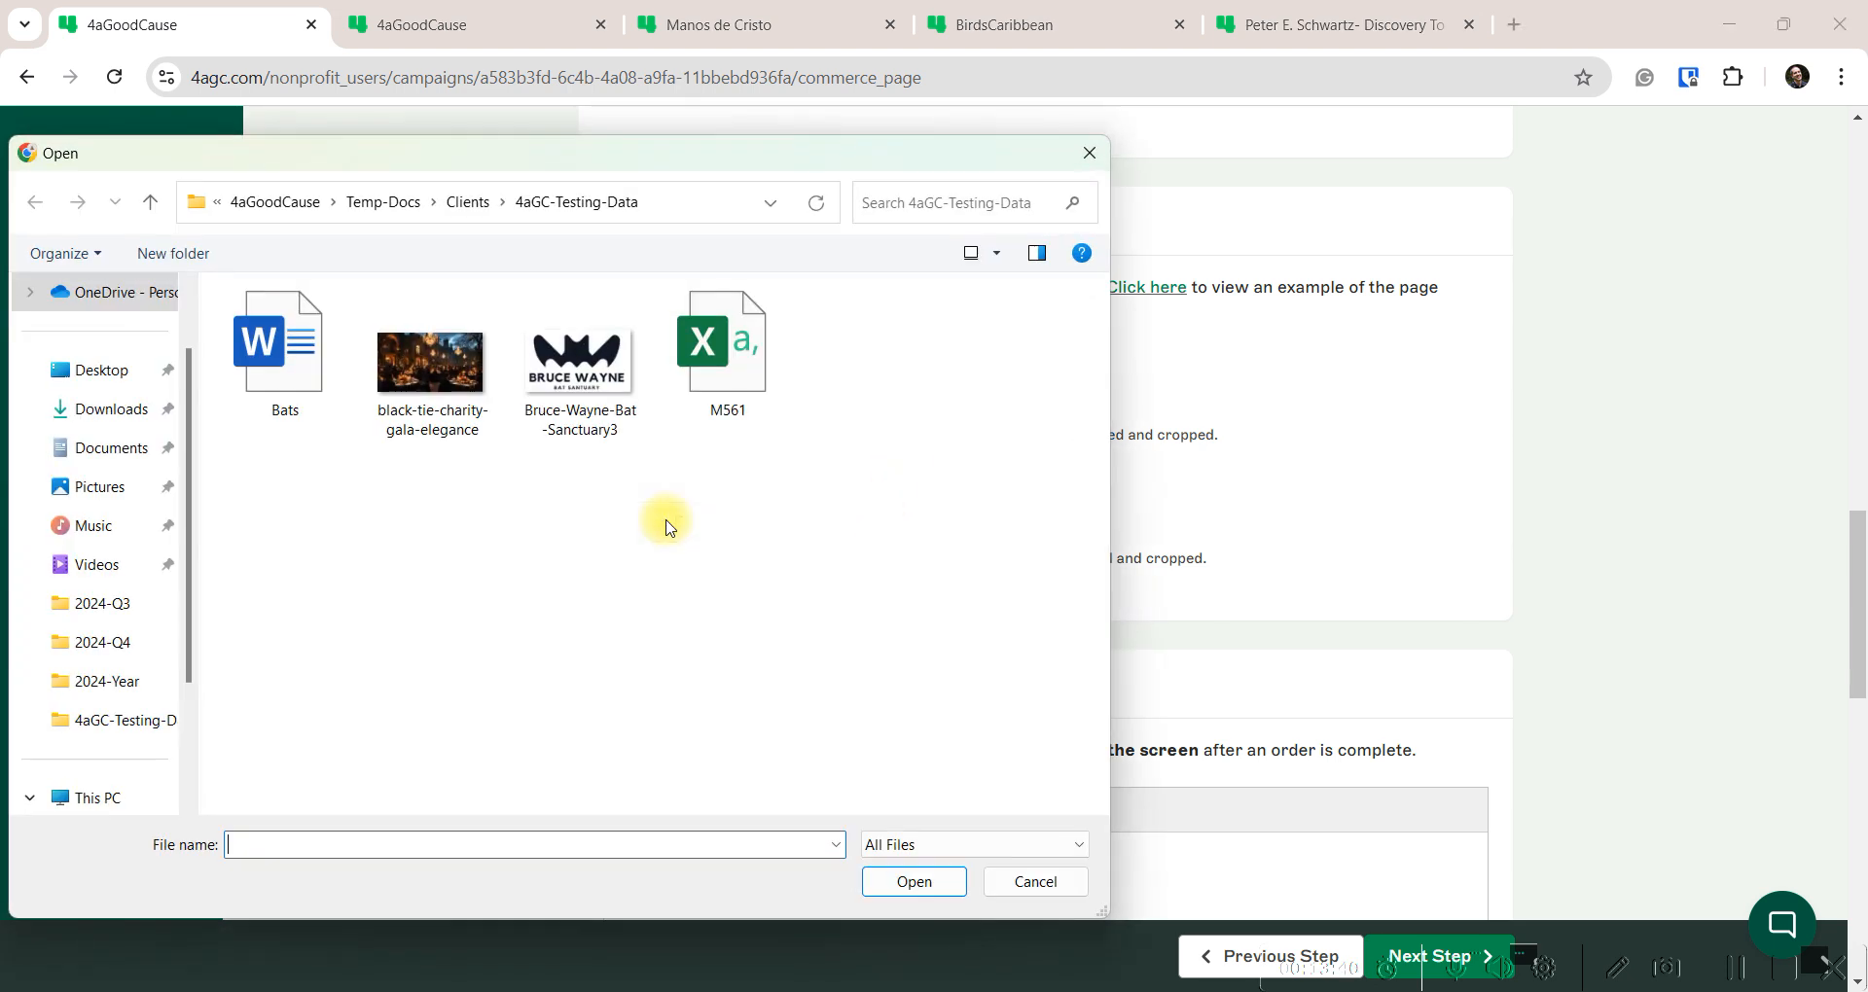
pyautogui.doubleClick(431, 375)
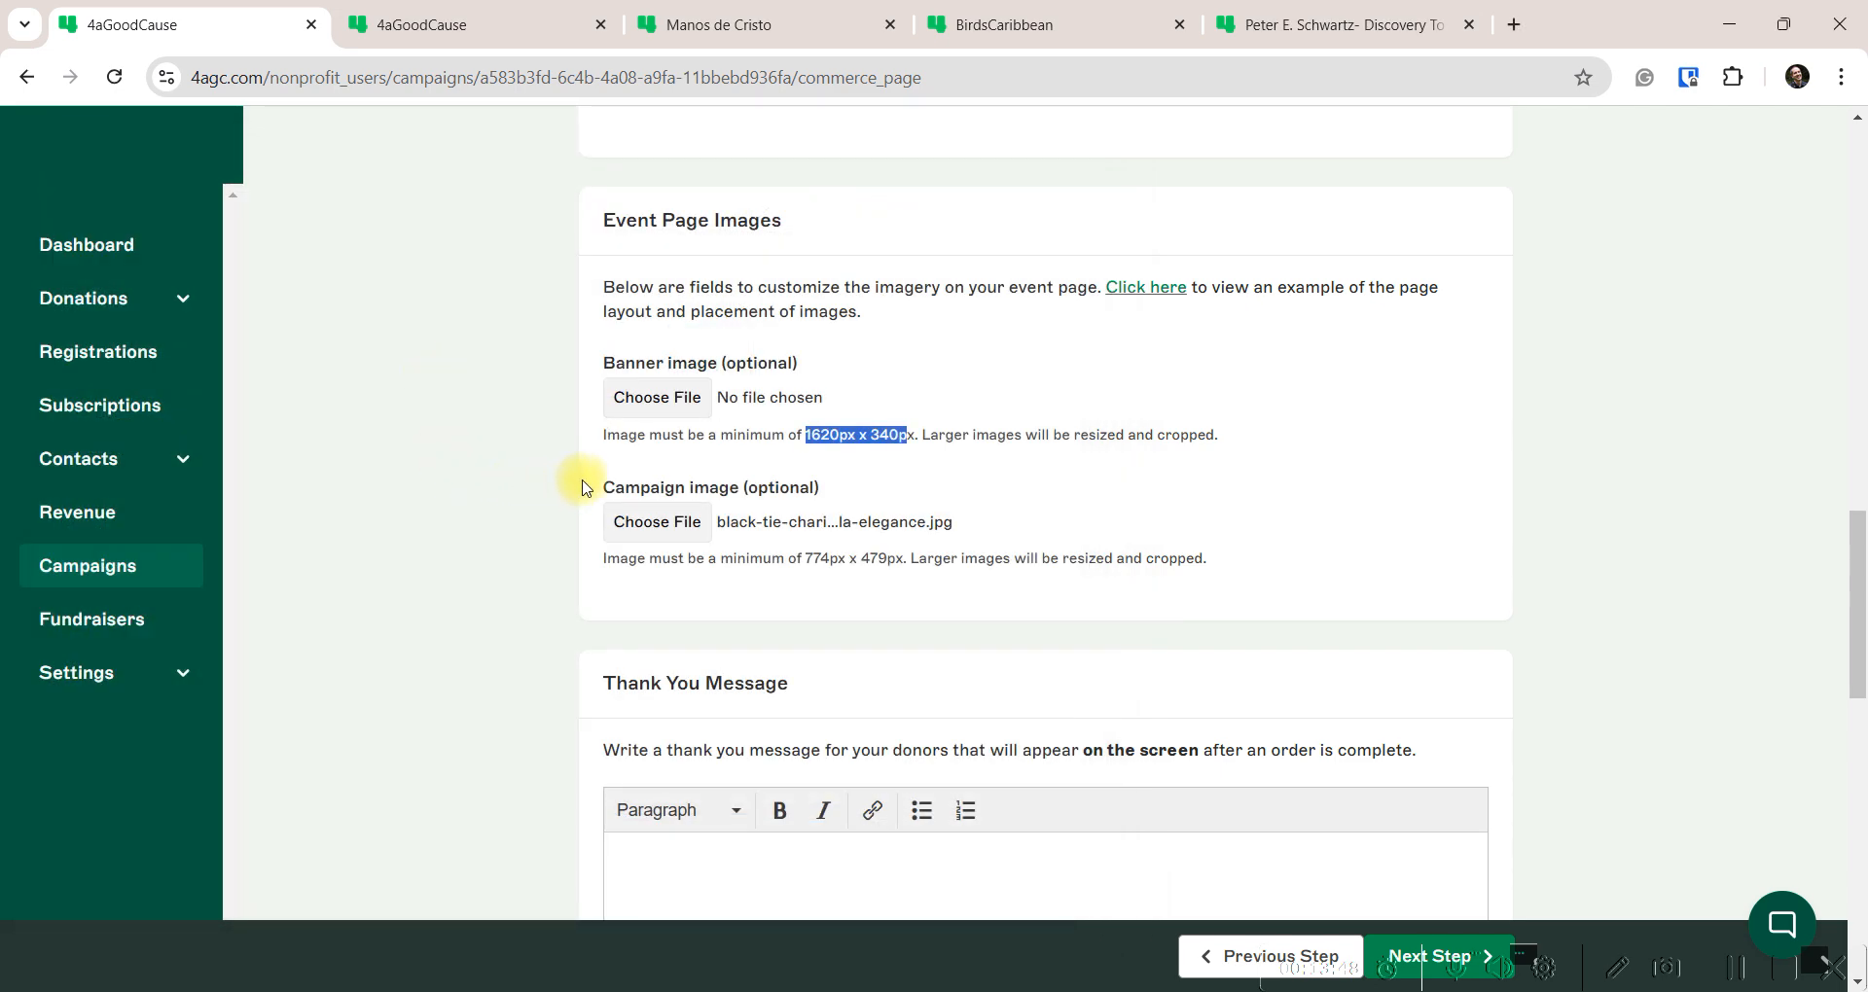
# Select the 'Thank you on screen' paragraph in the Bats Word document for copying
pyautogui.scroll(-3, 582, 486)
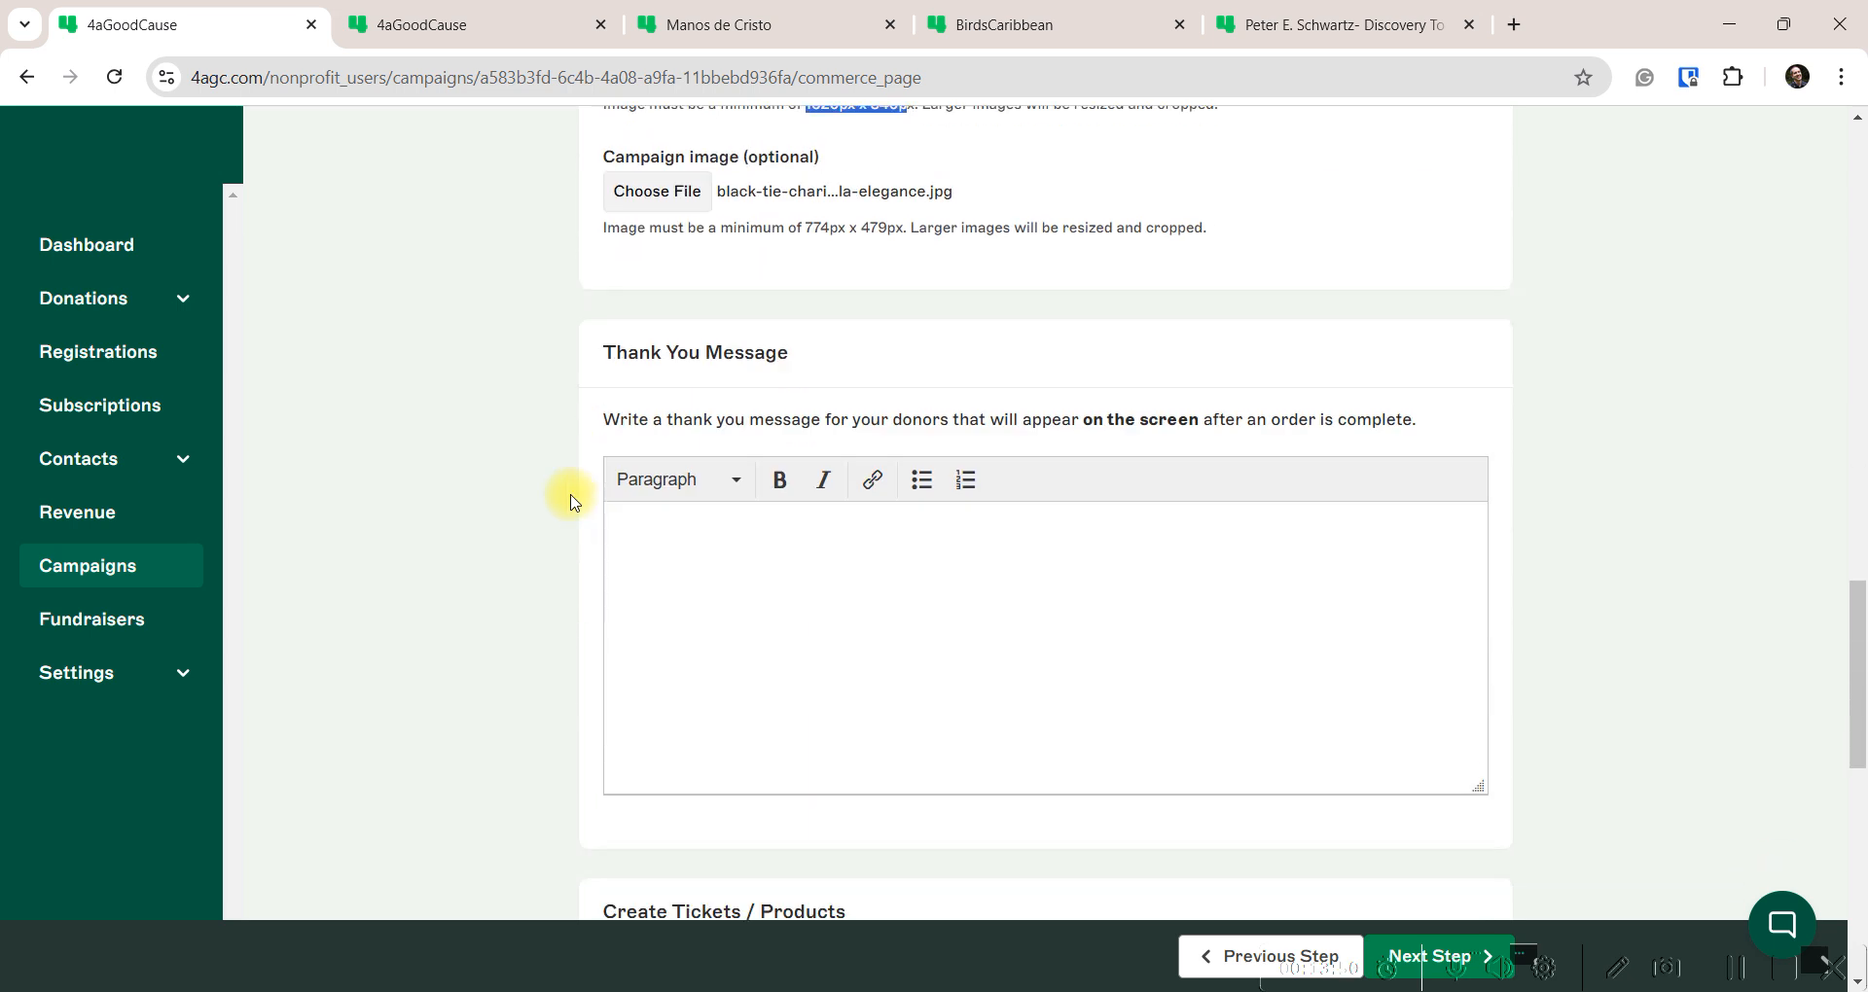
pyautogui.click(672, 491)
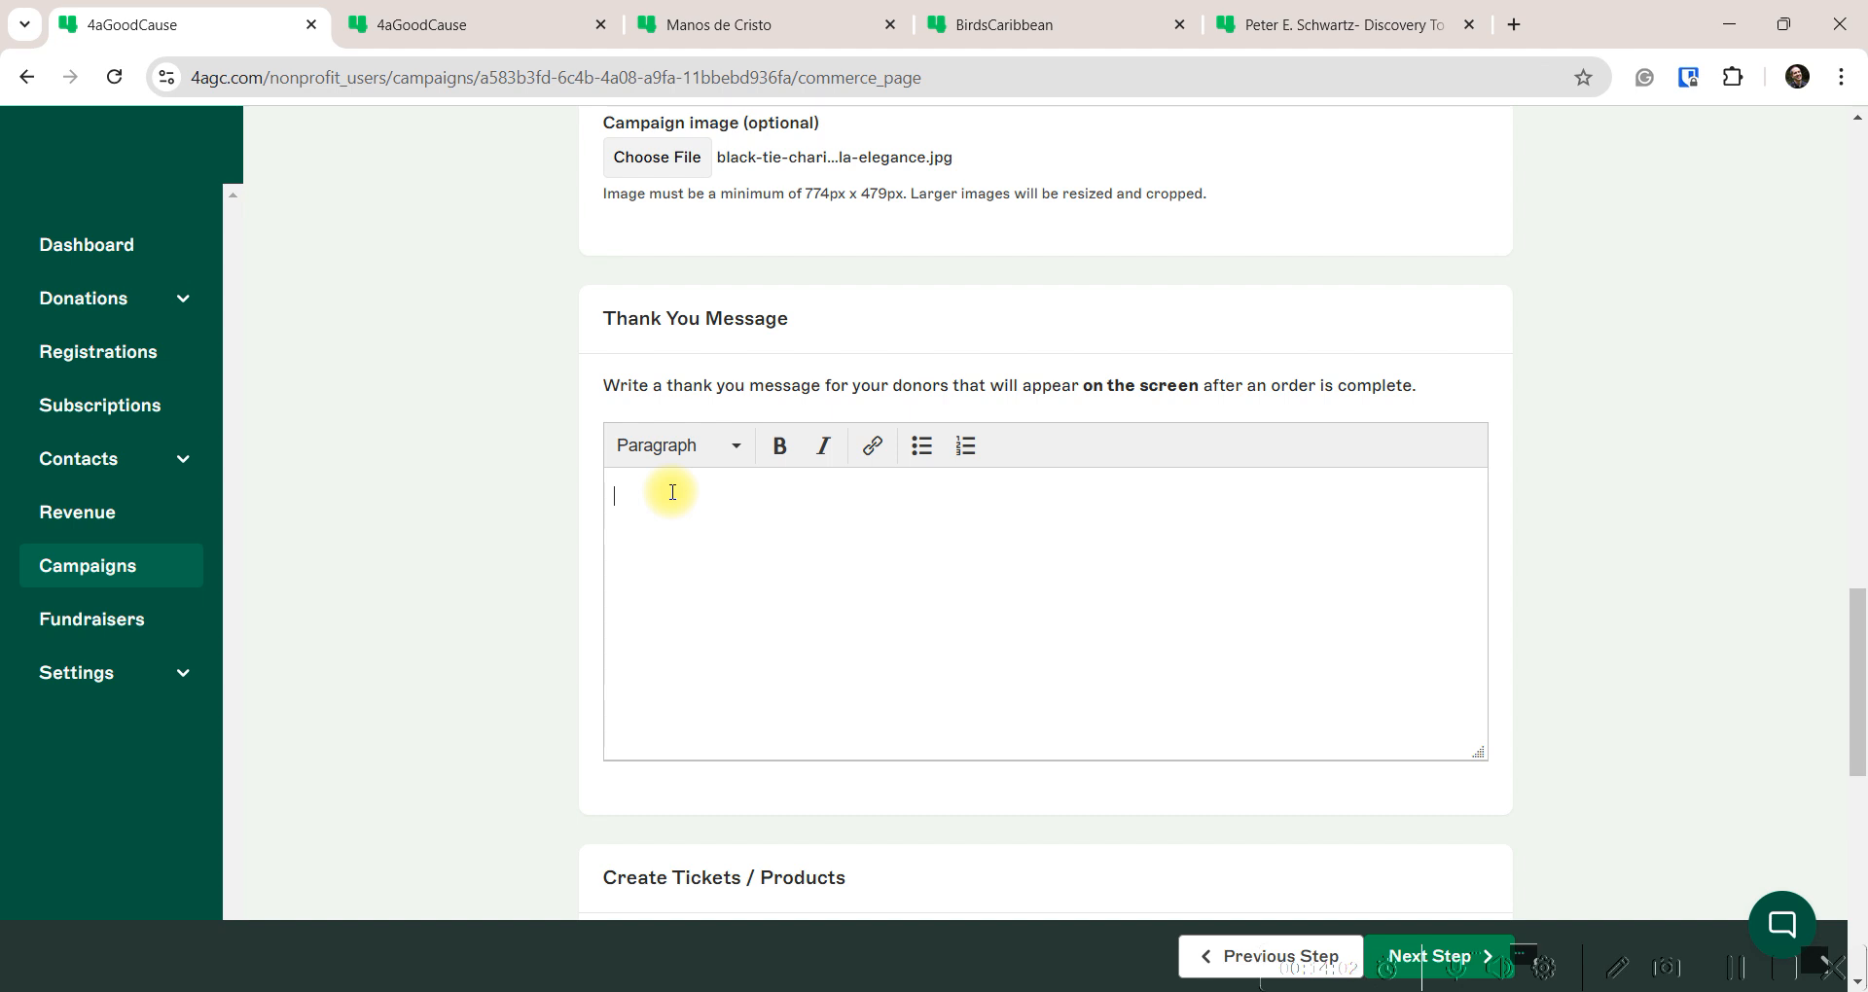
pyautogui.moveTo(1131, 973)
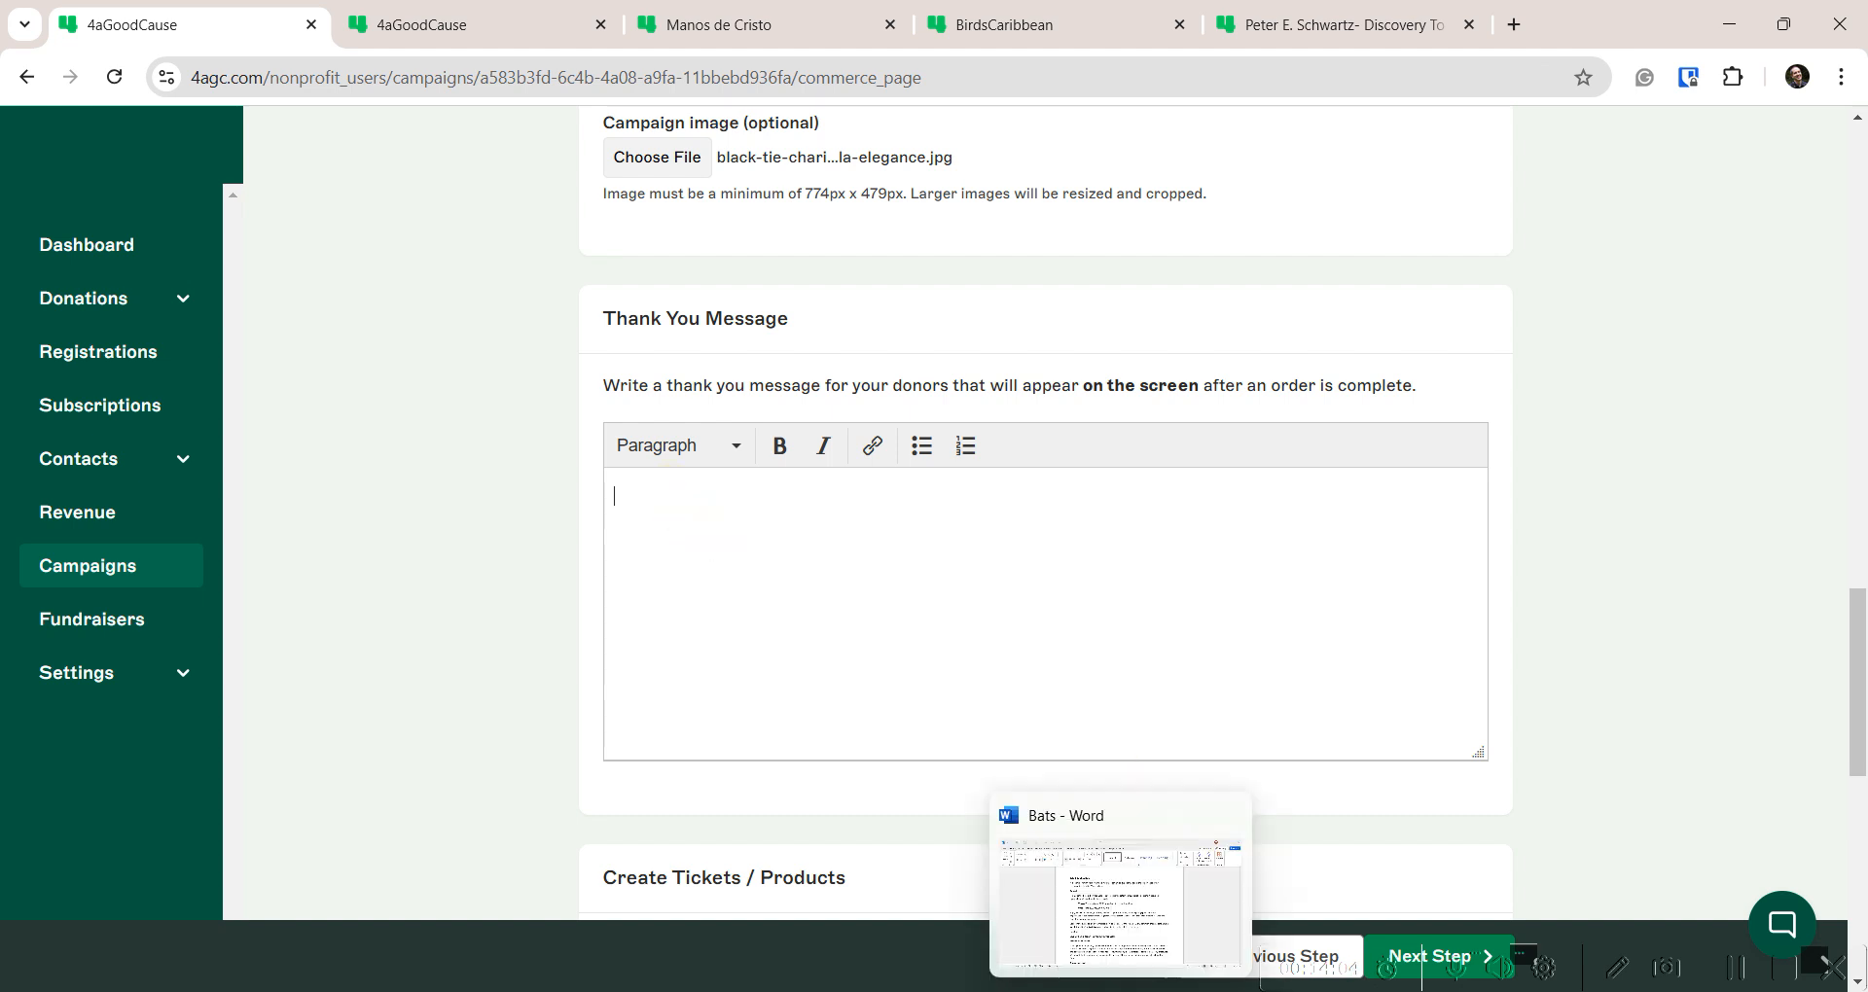
pyautogui.click(1122, 817)
pyautogui.scroll(-3, 651, 623)
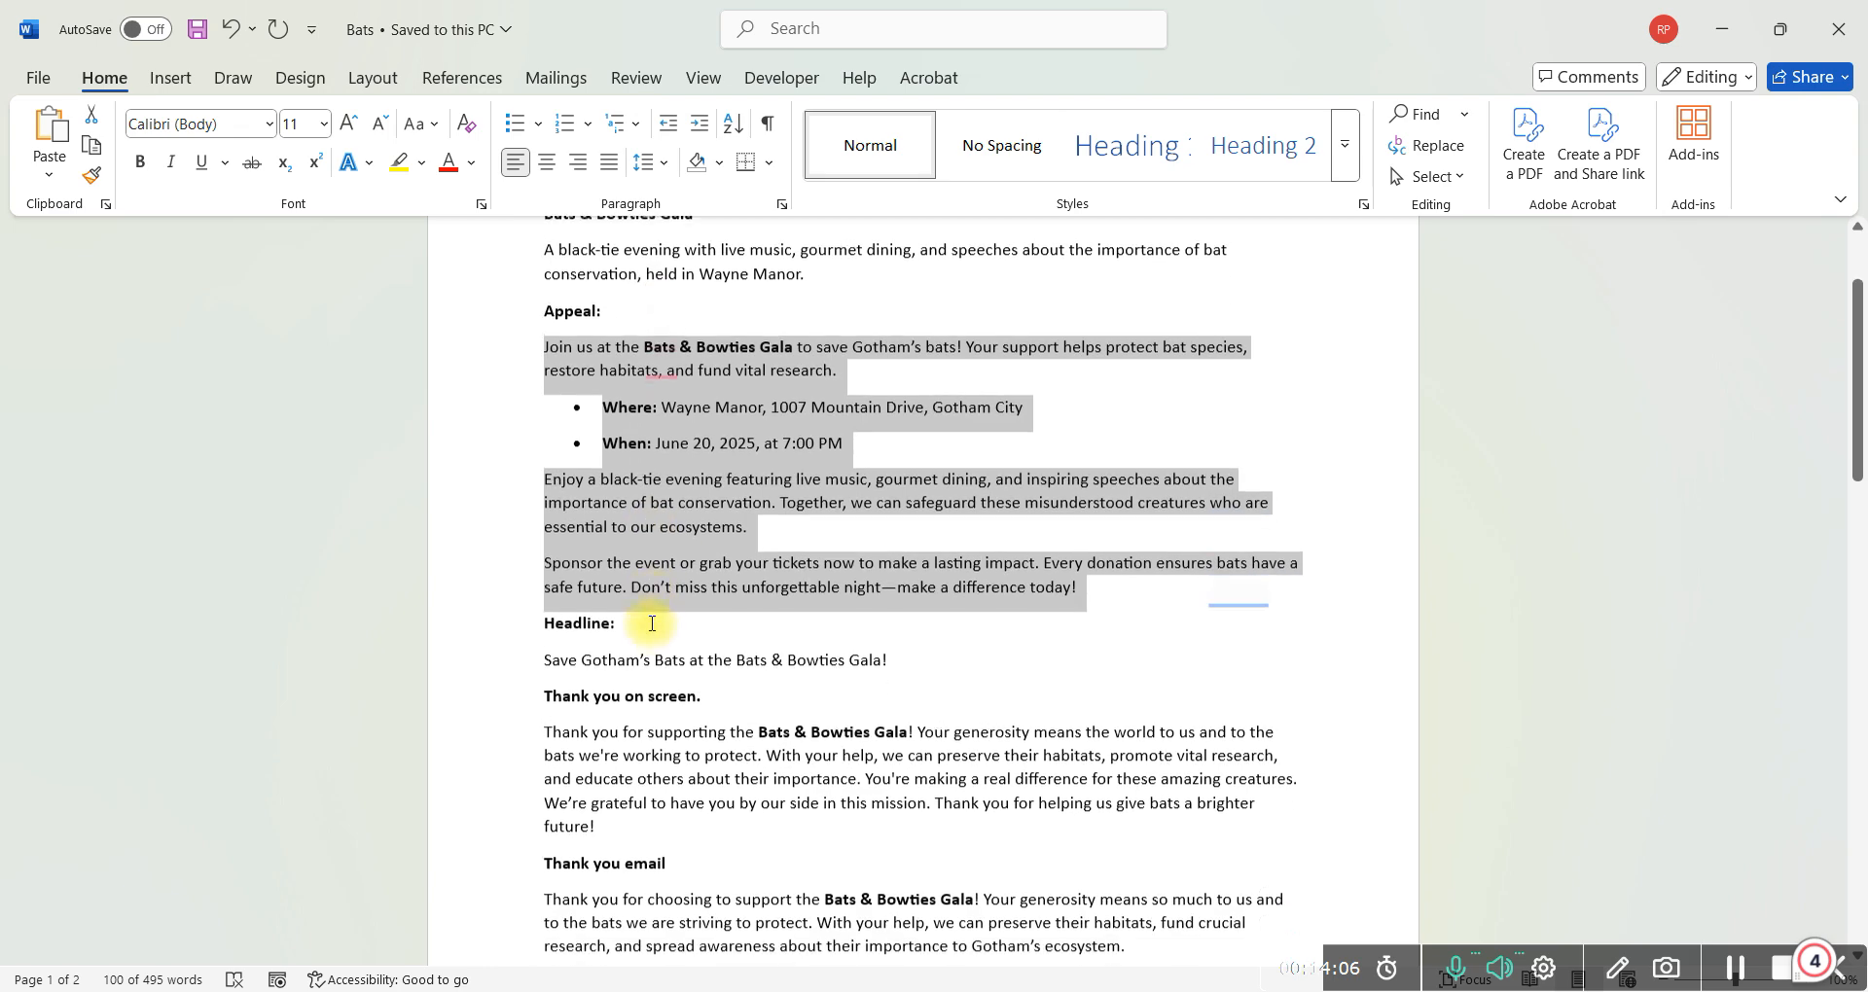
pyautogui.moveTo(613, 748); pyautogui.dragTo(547, 662)
pyautogui.hotkey('ctrl', 'c')
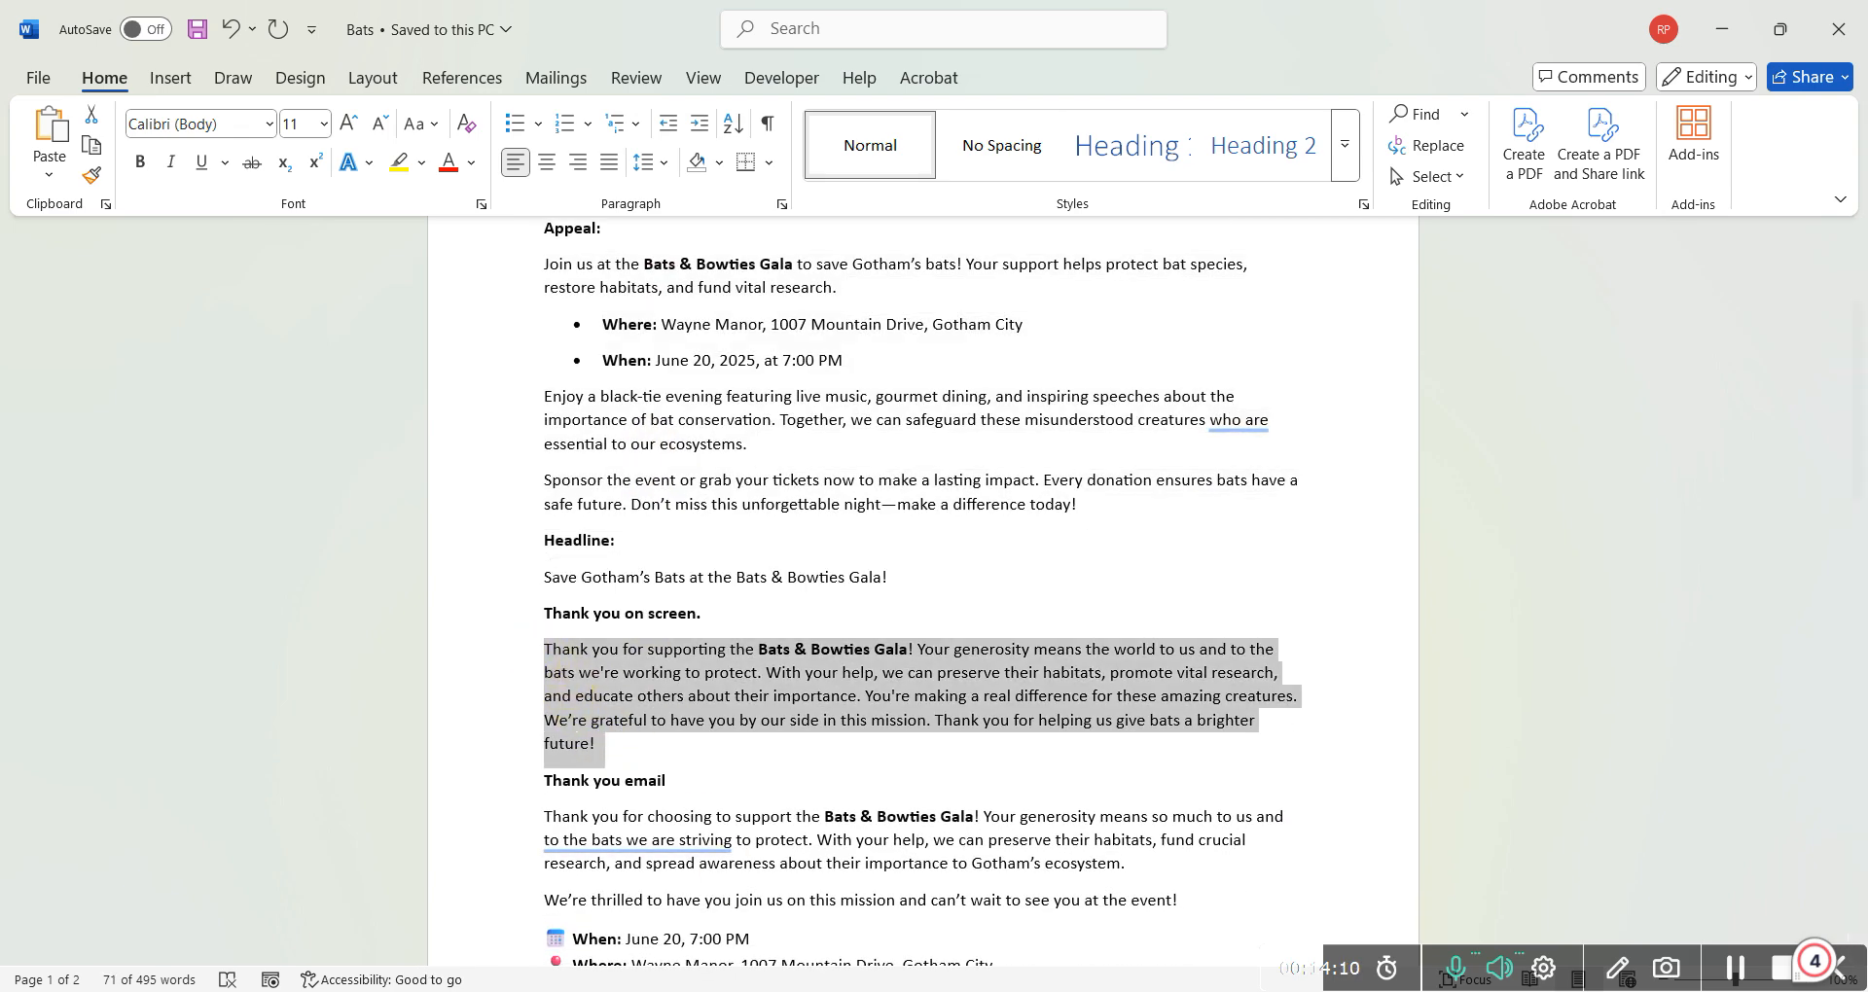
# Paste the gala thank-you text into the Thank You Message and break it before 'You're'
pyautogui.click(830, 940)
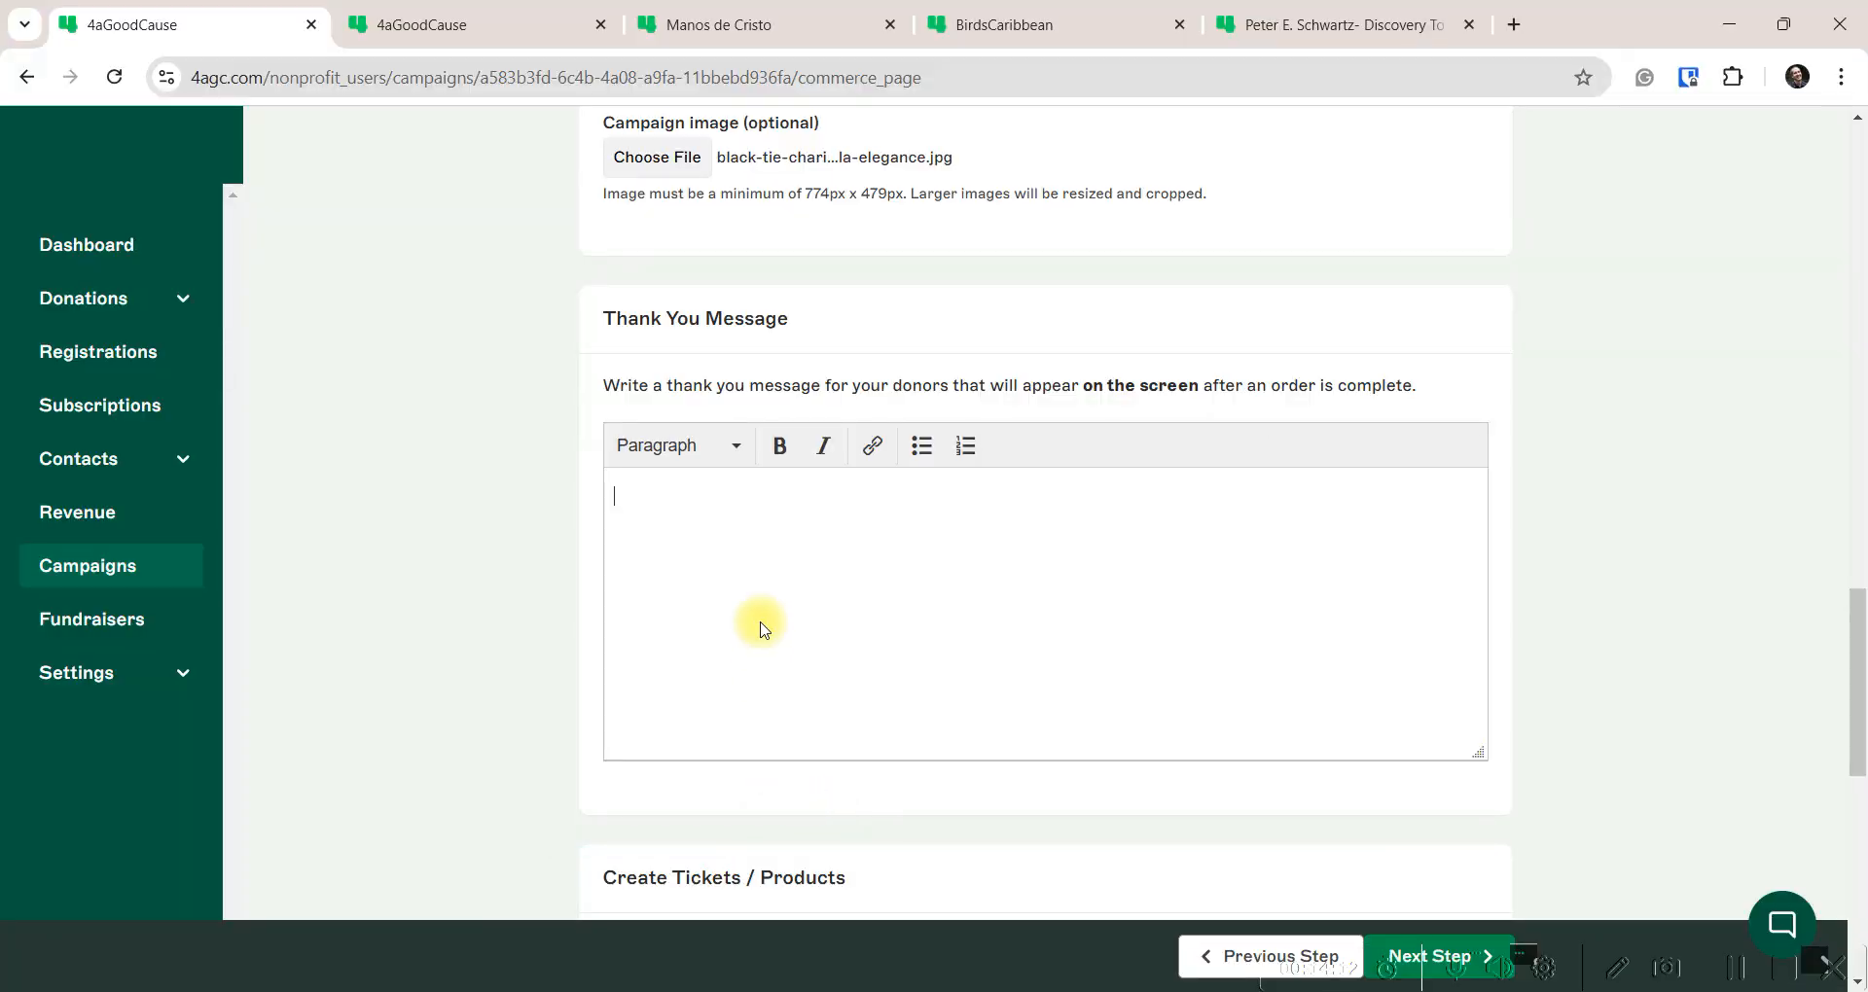
pyautogui.click(760, 629)
pyautogui.hotkey('ctrl', 'v')
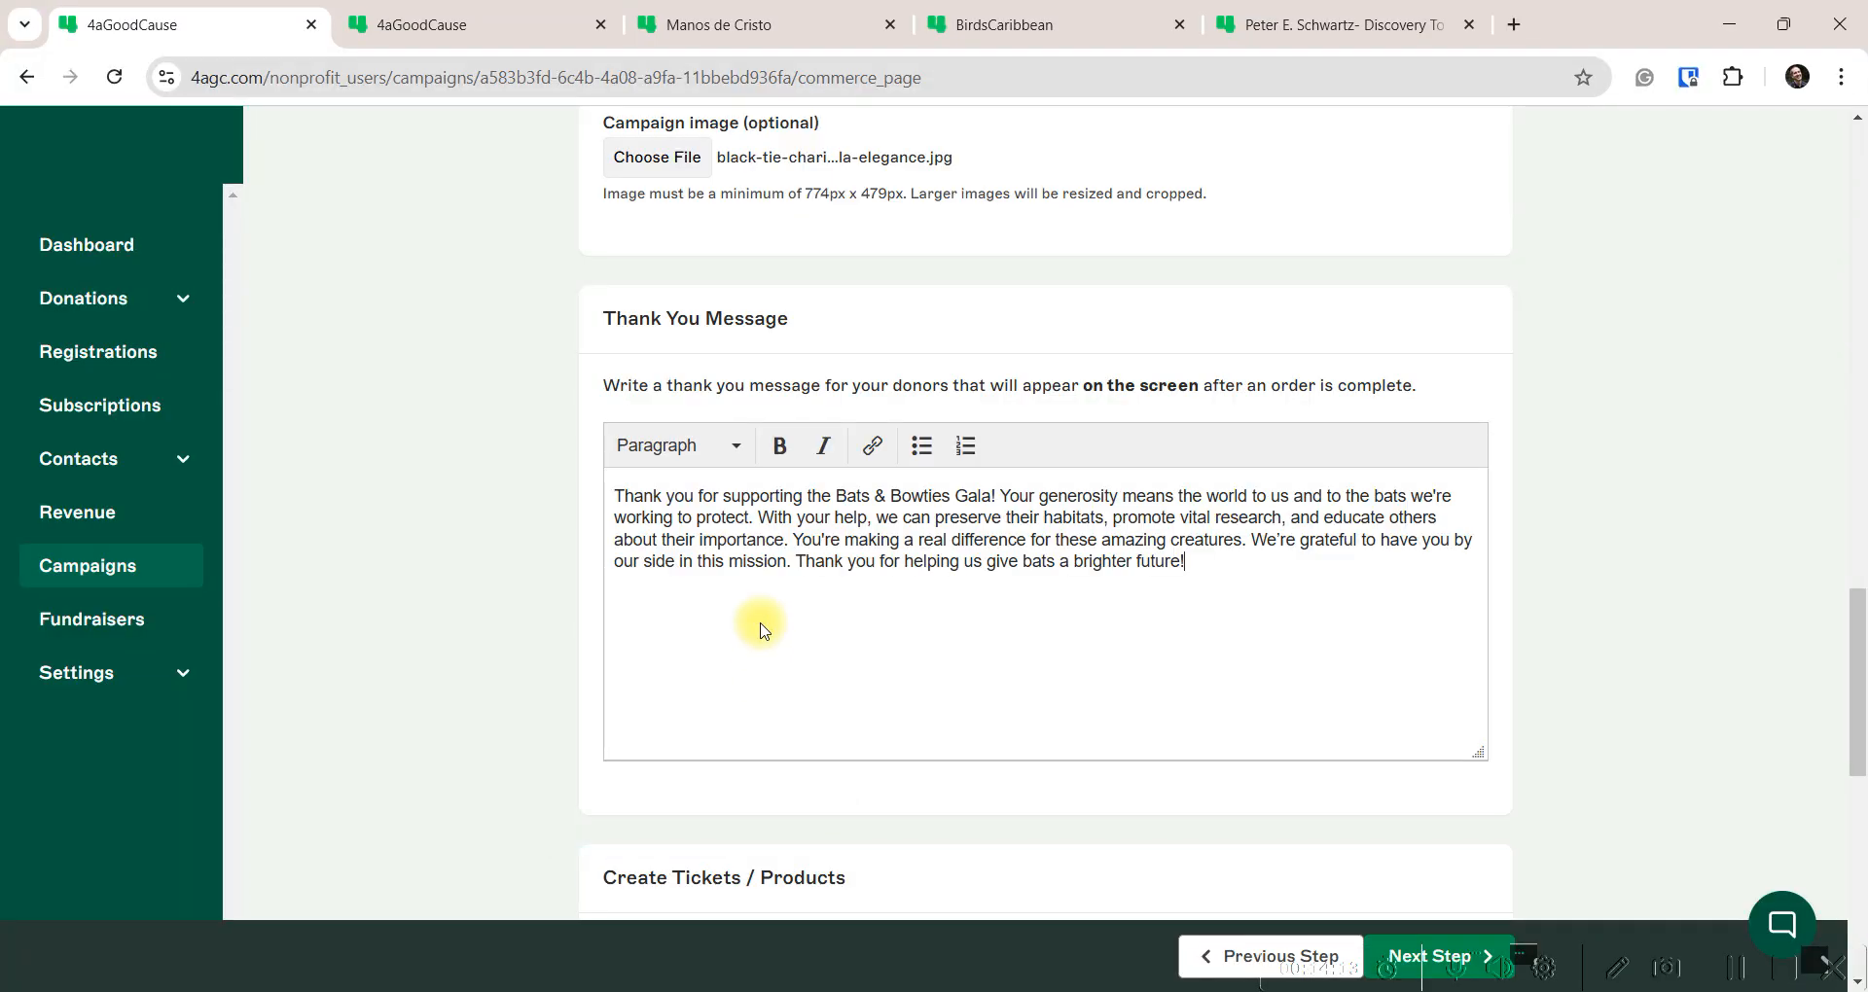
pyautogui.click(794, 540)
pyautogui.press('Return')
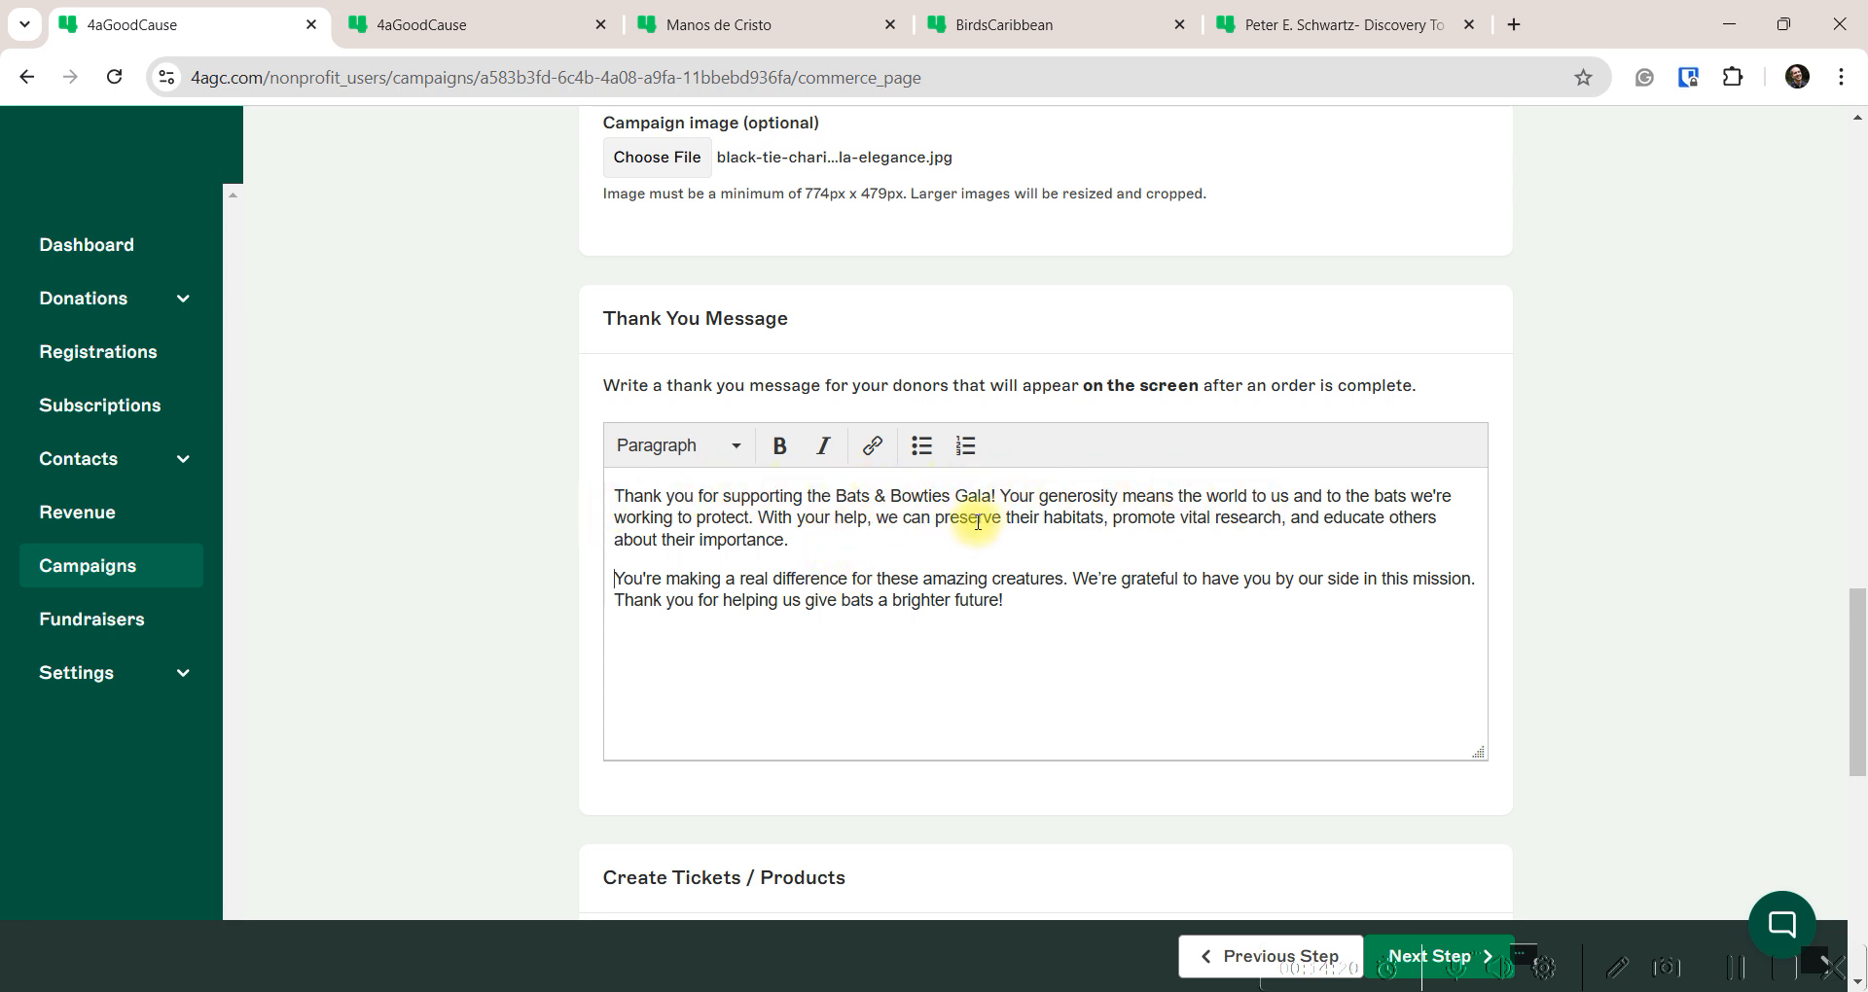
pyautogui.click(854, 578)
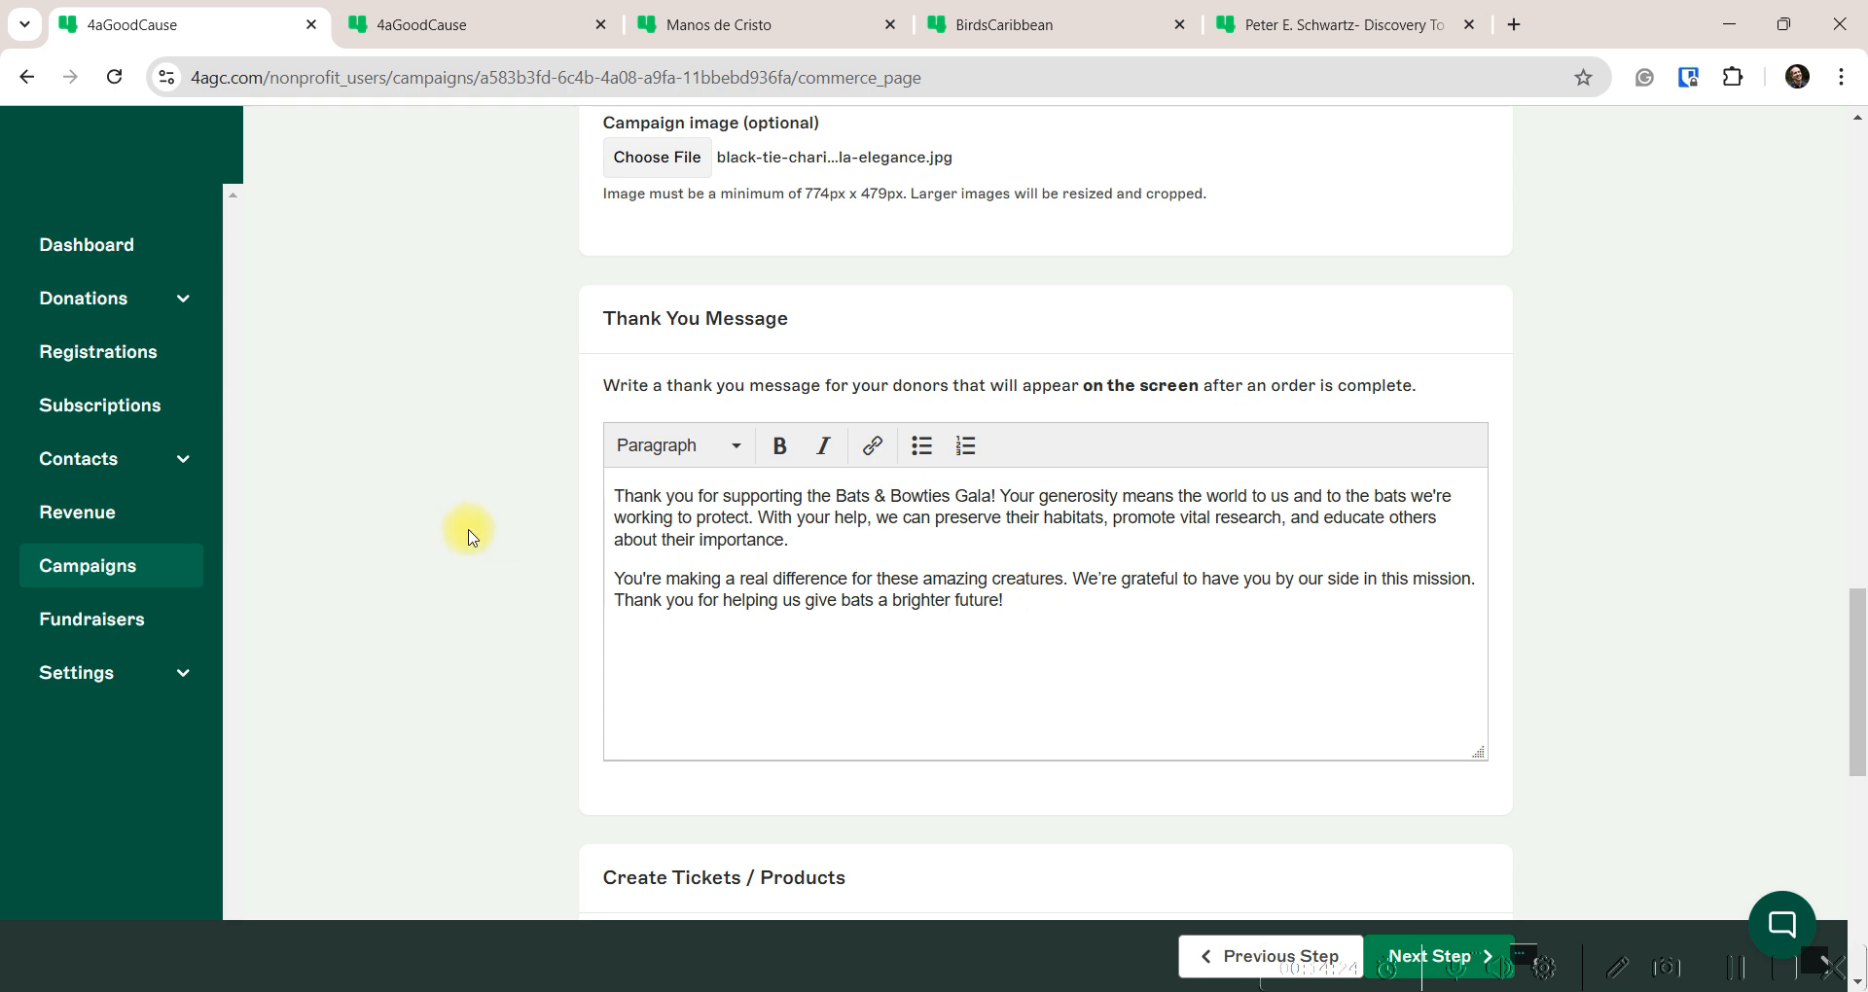
pyautogui.scroll(-3, 552, 557)
pyautogui.scroll(-4, 552, 556)
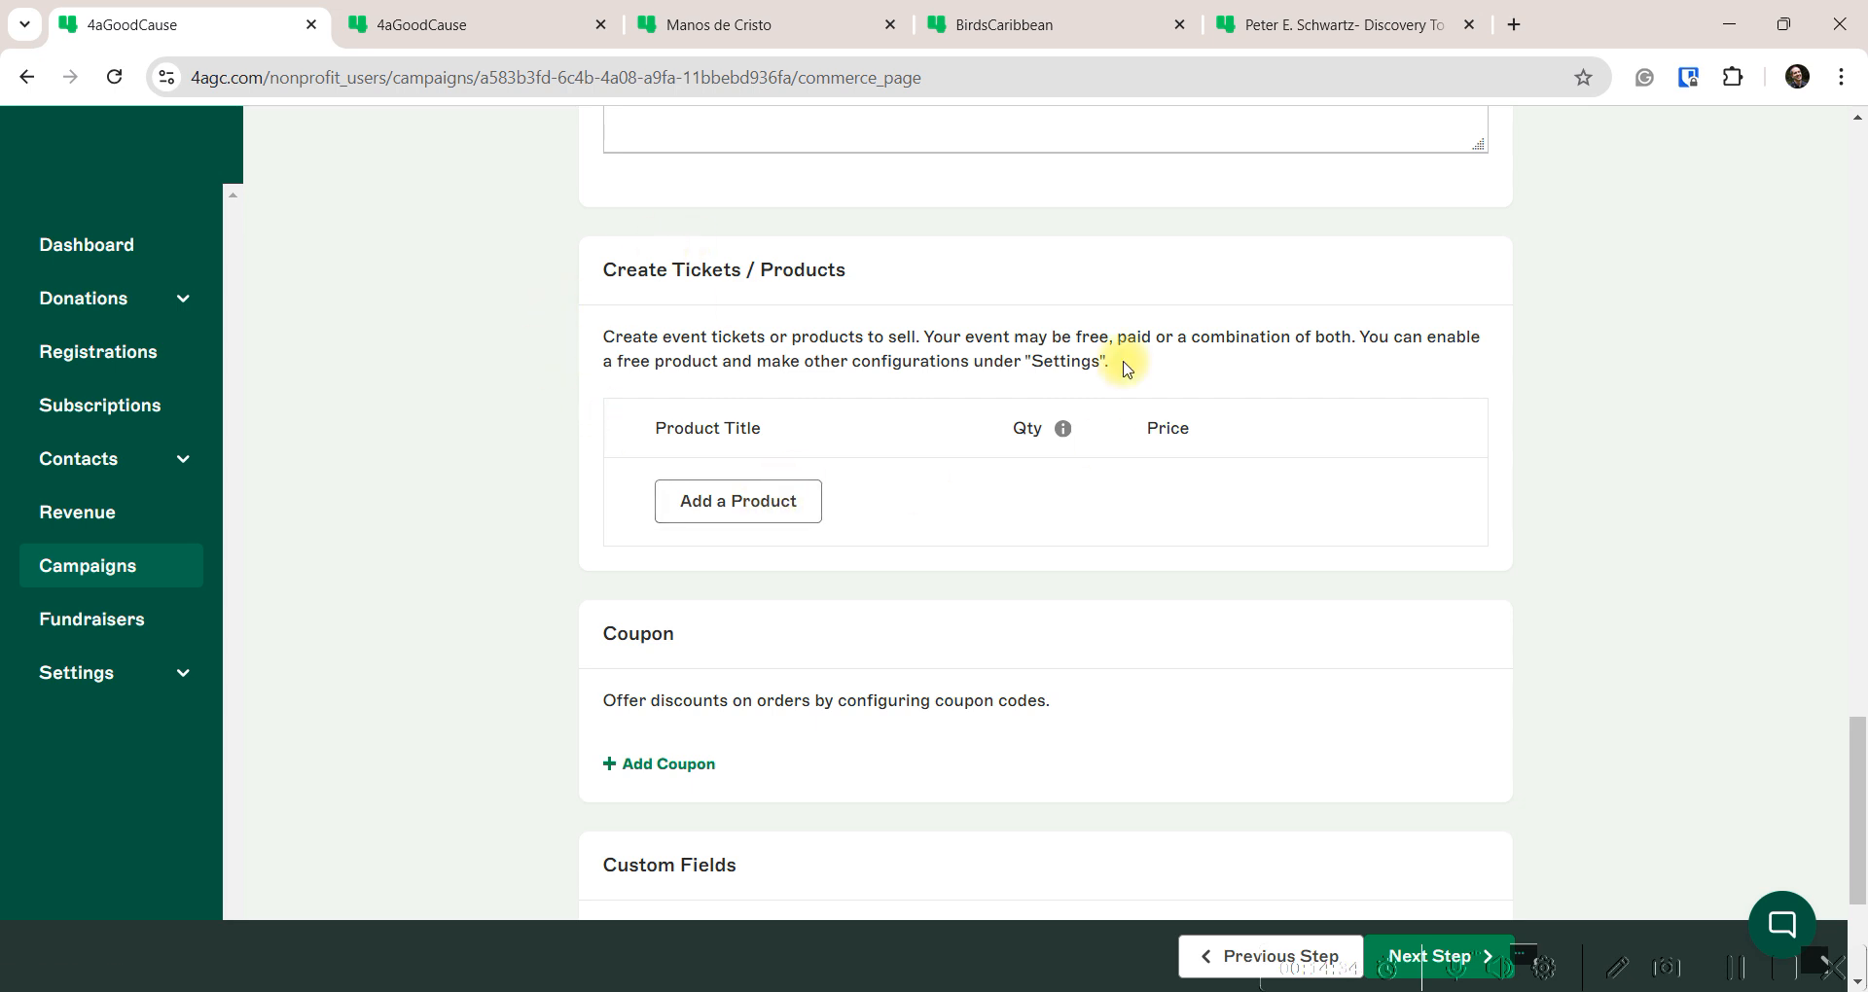
# Add an Individual Ticket product with quantity 1000 priced at $250
pyautogui.click(746, 499)
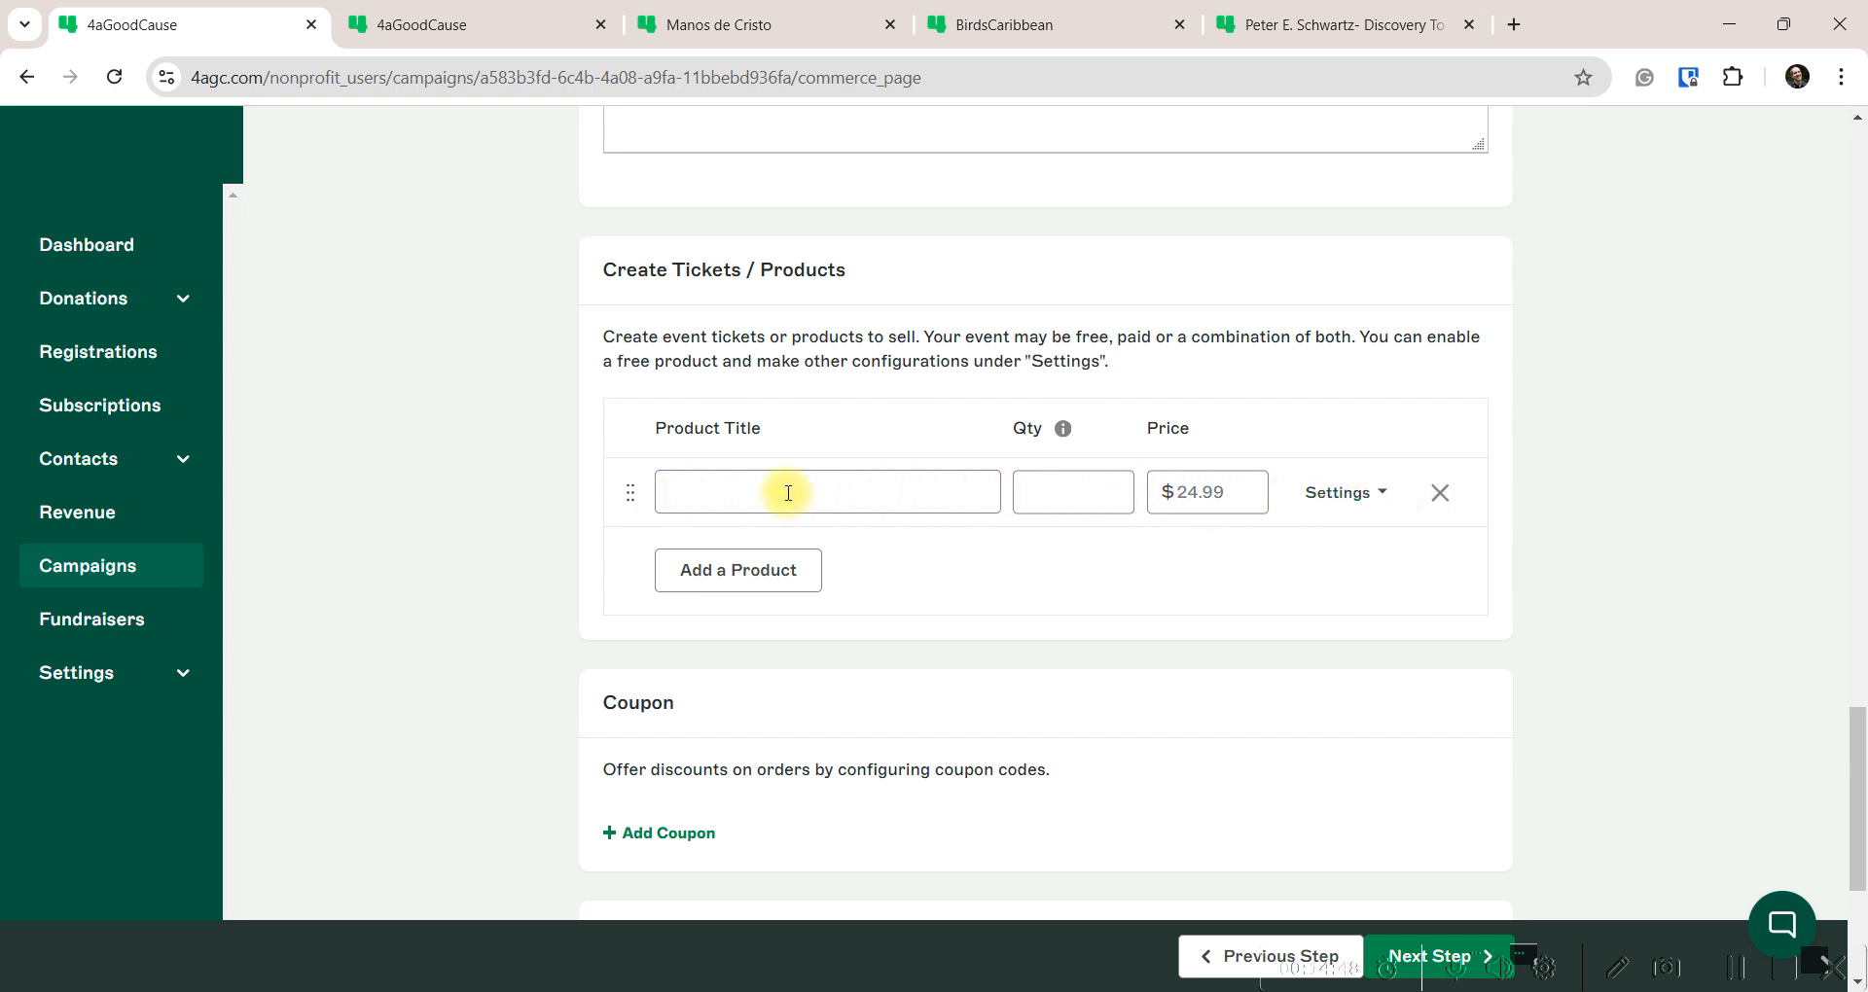
pyautogui.click(743, 491)
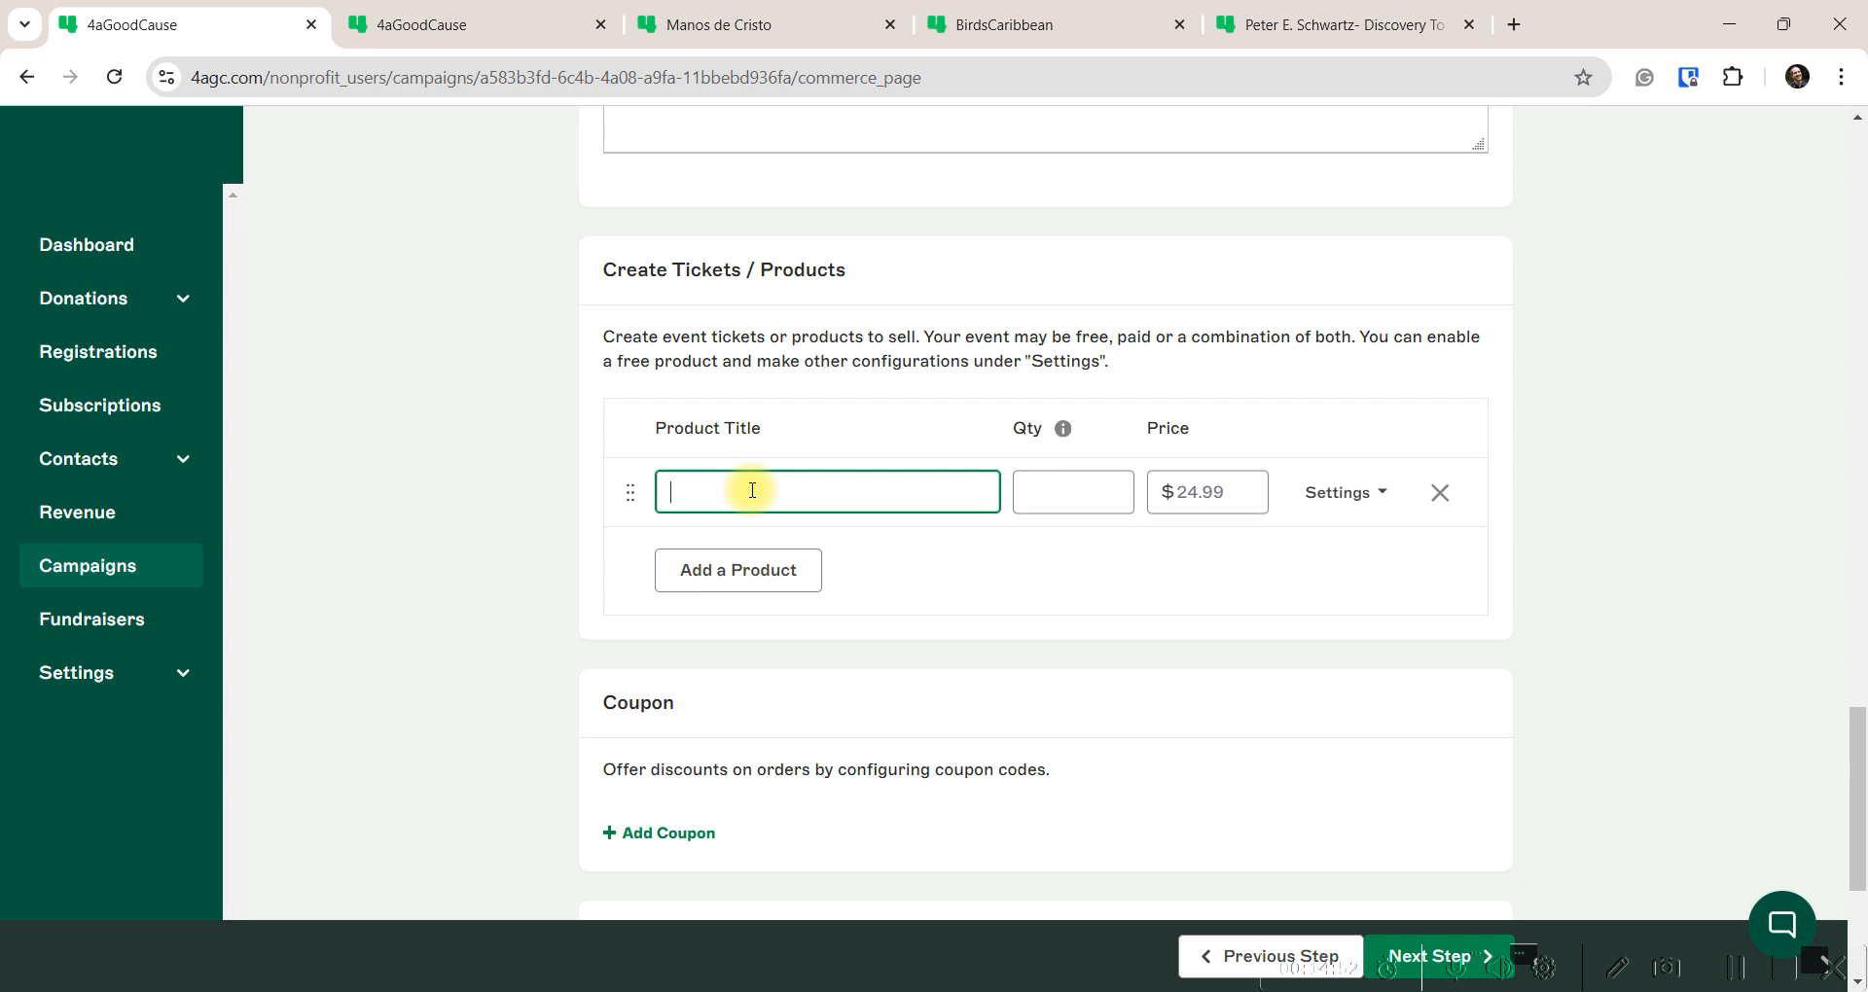
pyautogui.write('Individual Ticket')
pyautogui.press('Tab')
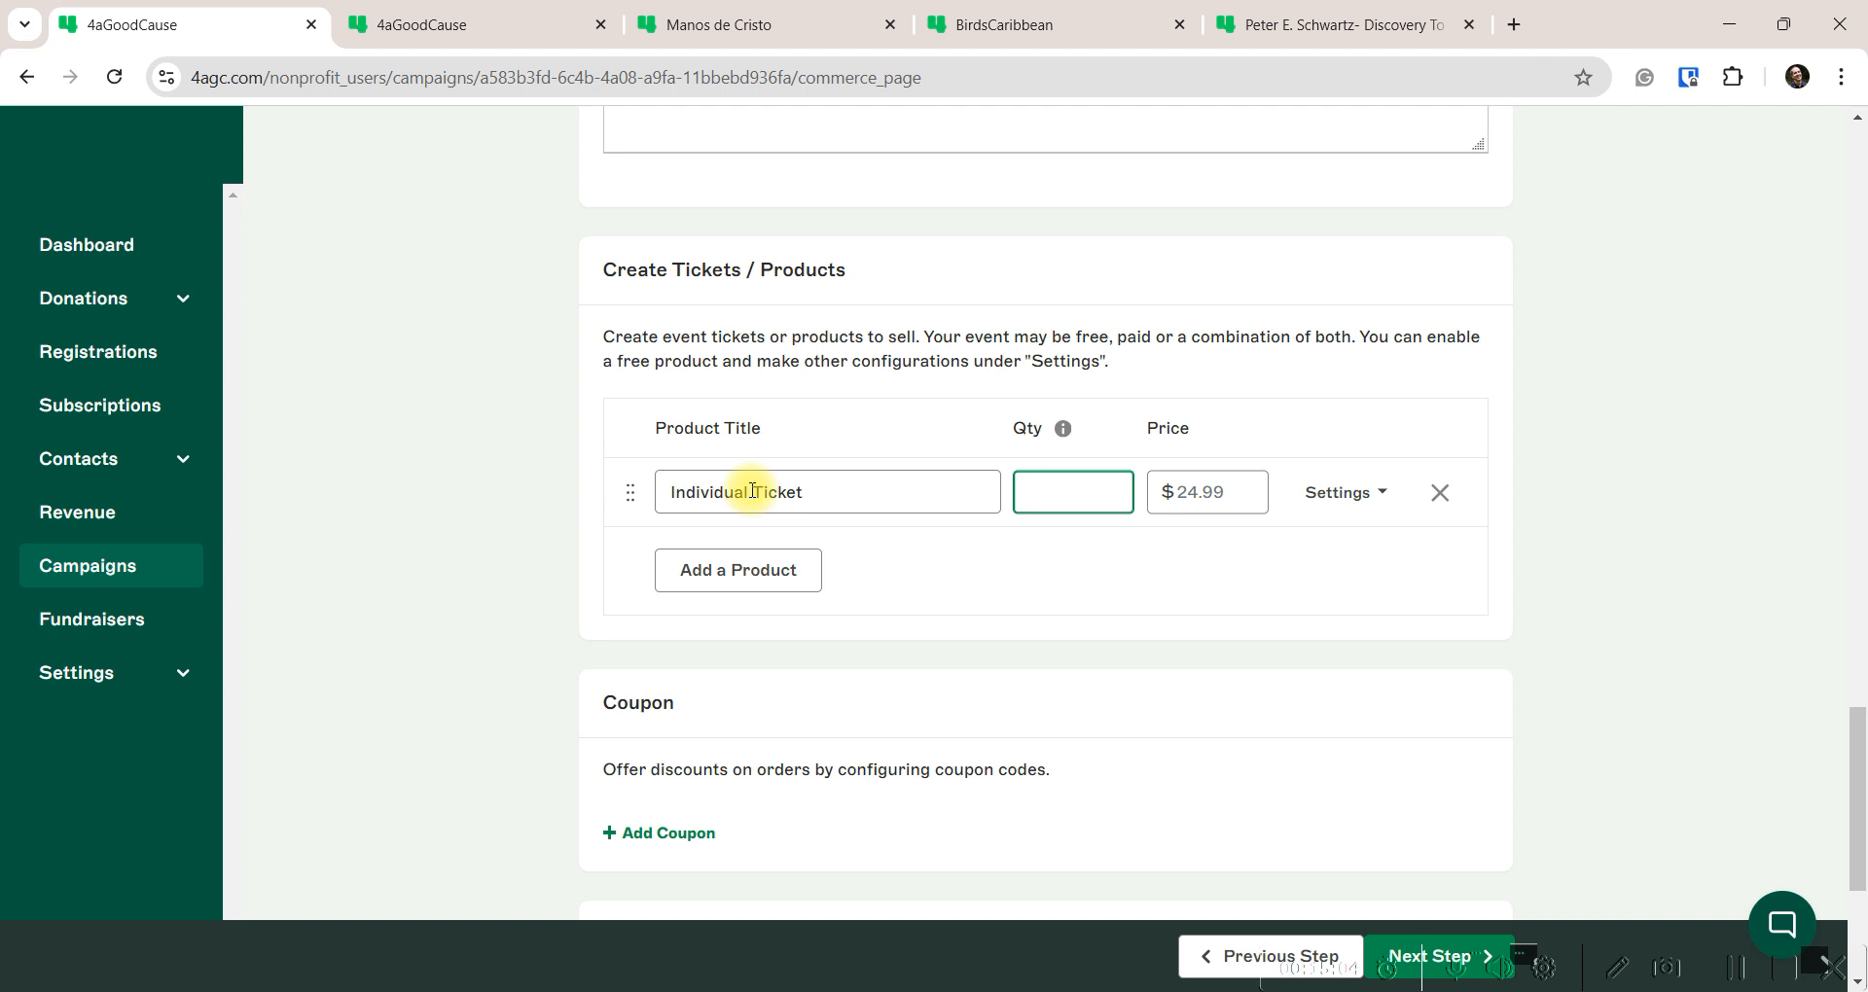
pyautogui.write('1000')
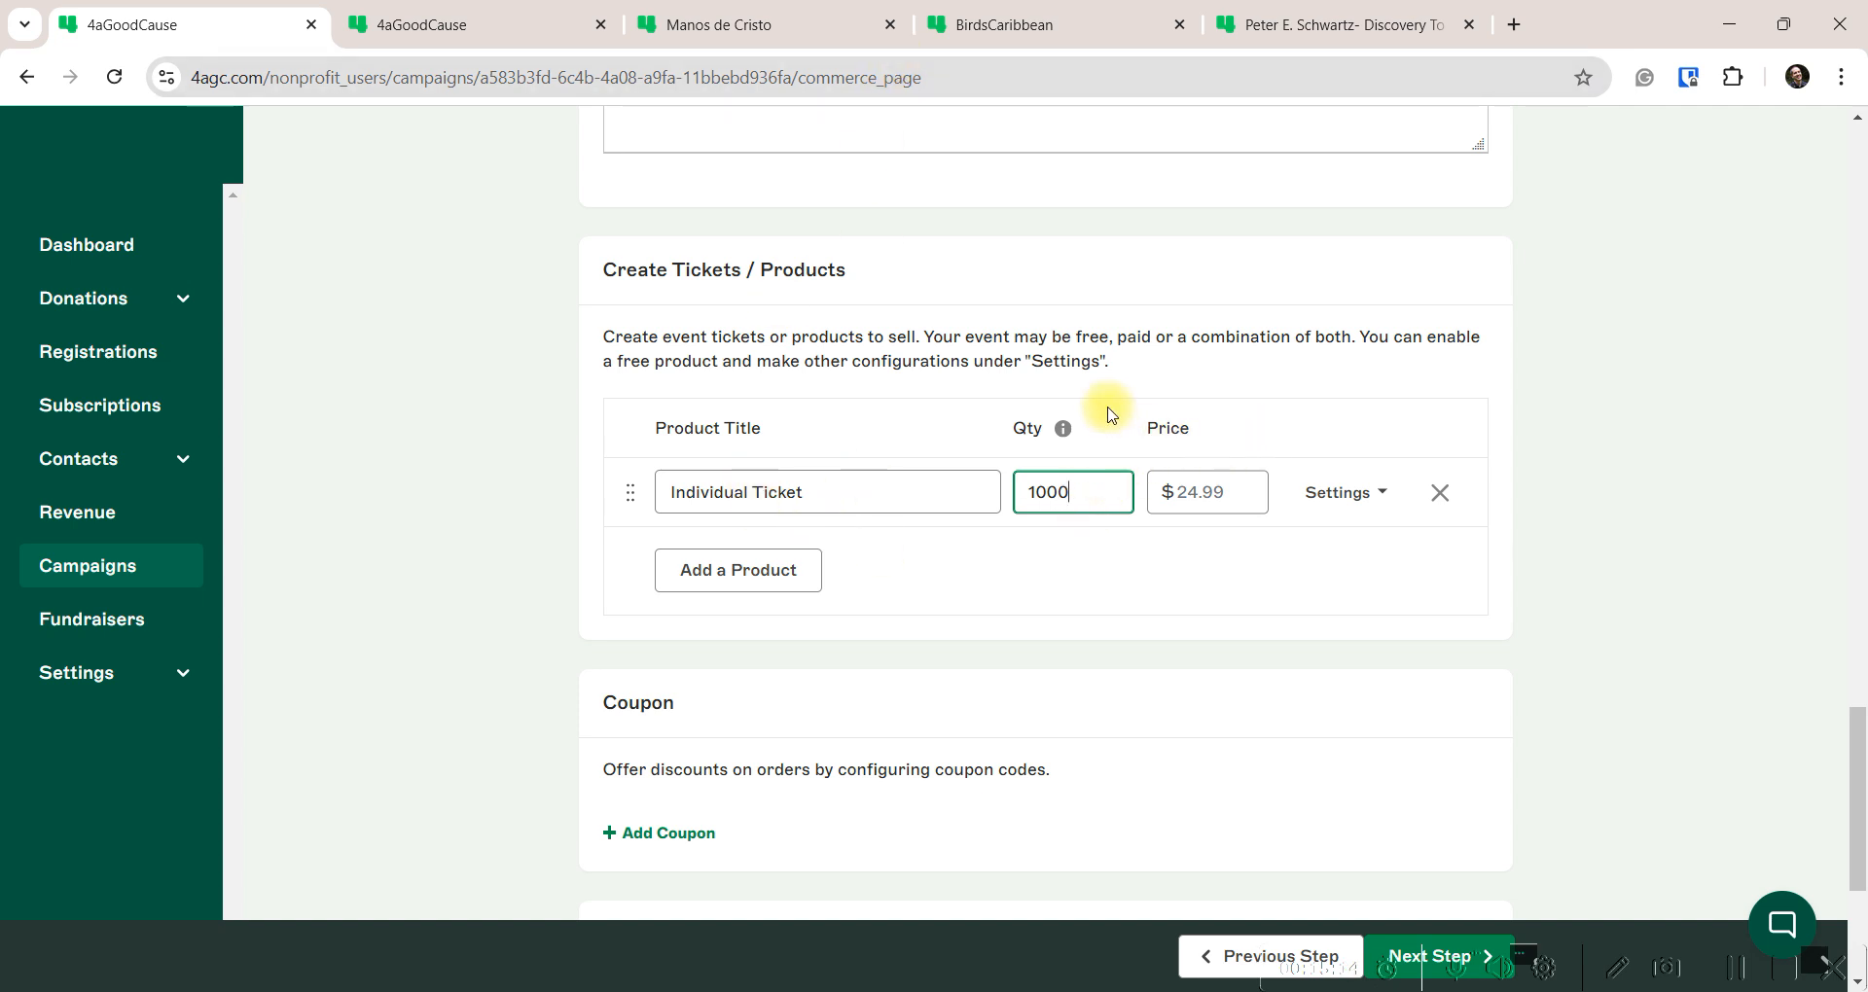
pyautogui.click(1208, 491)
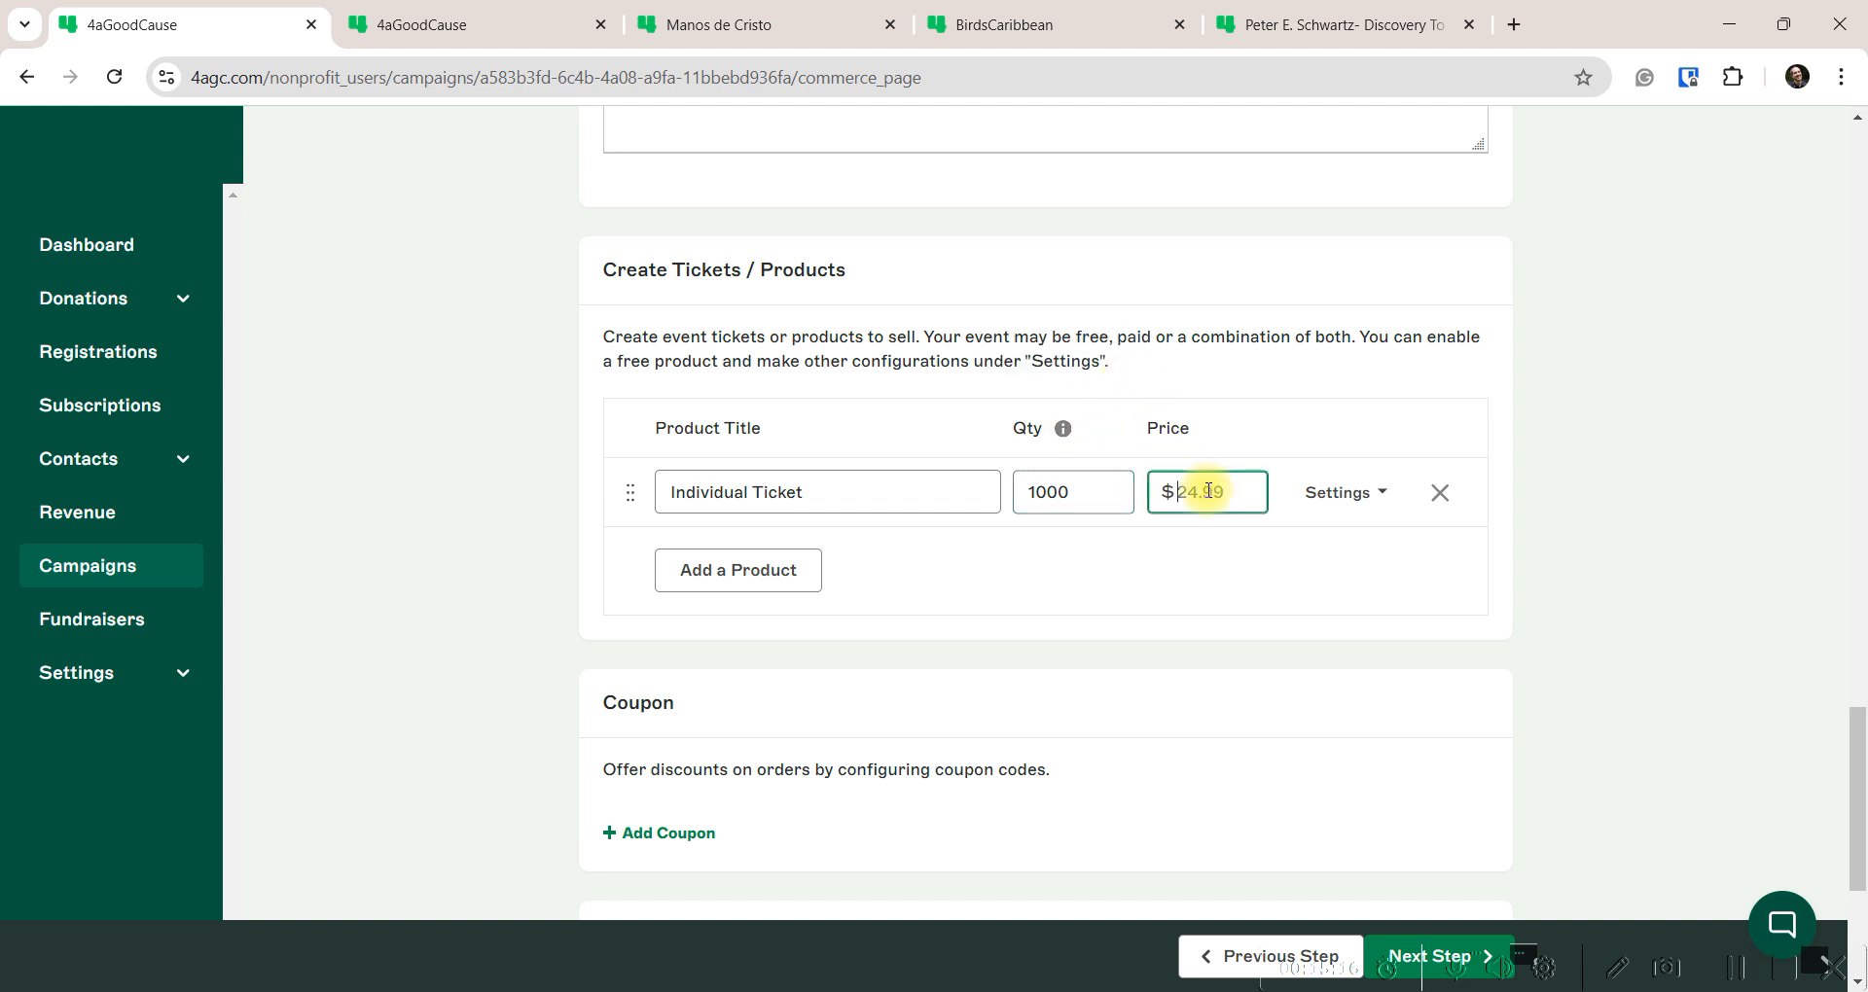
pyautogui.write('250')
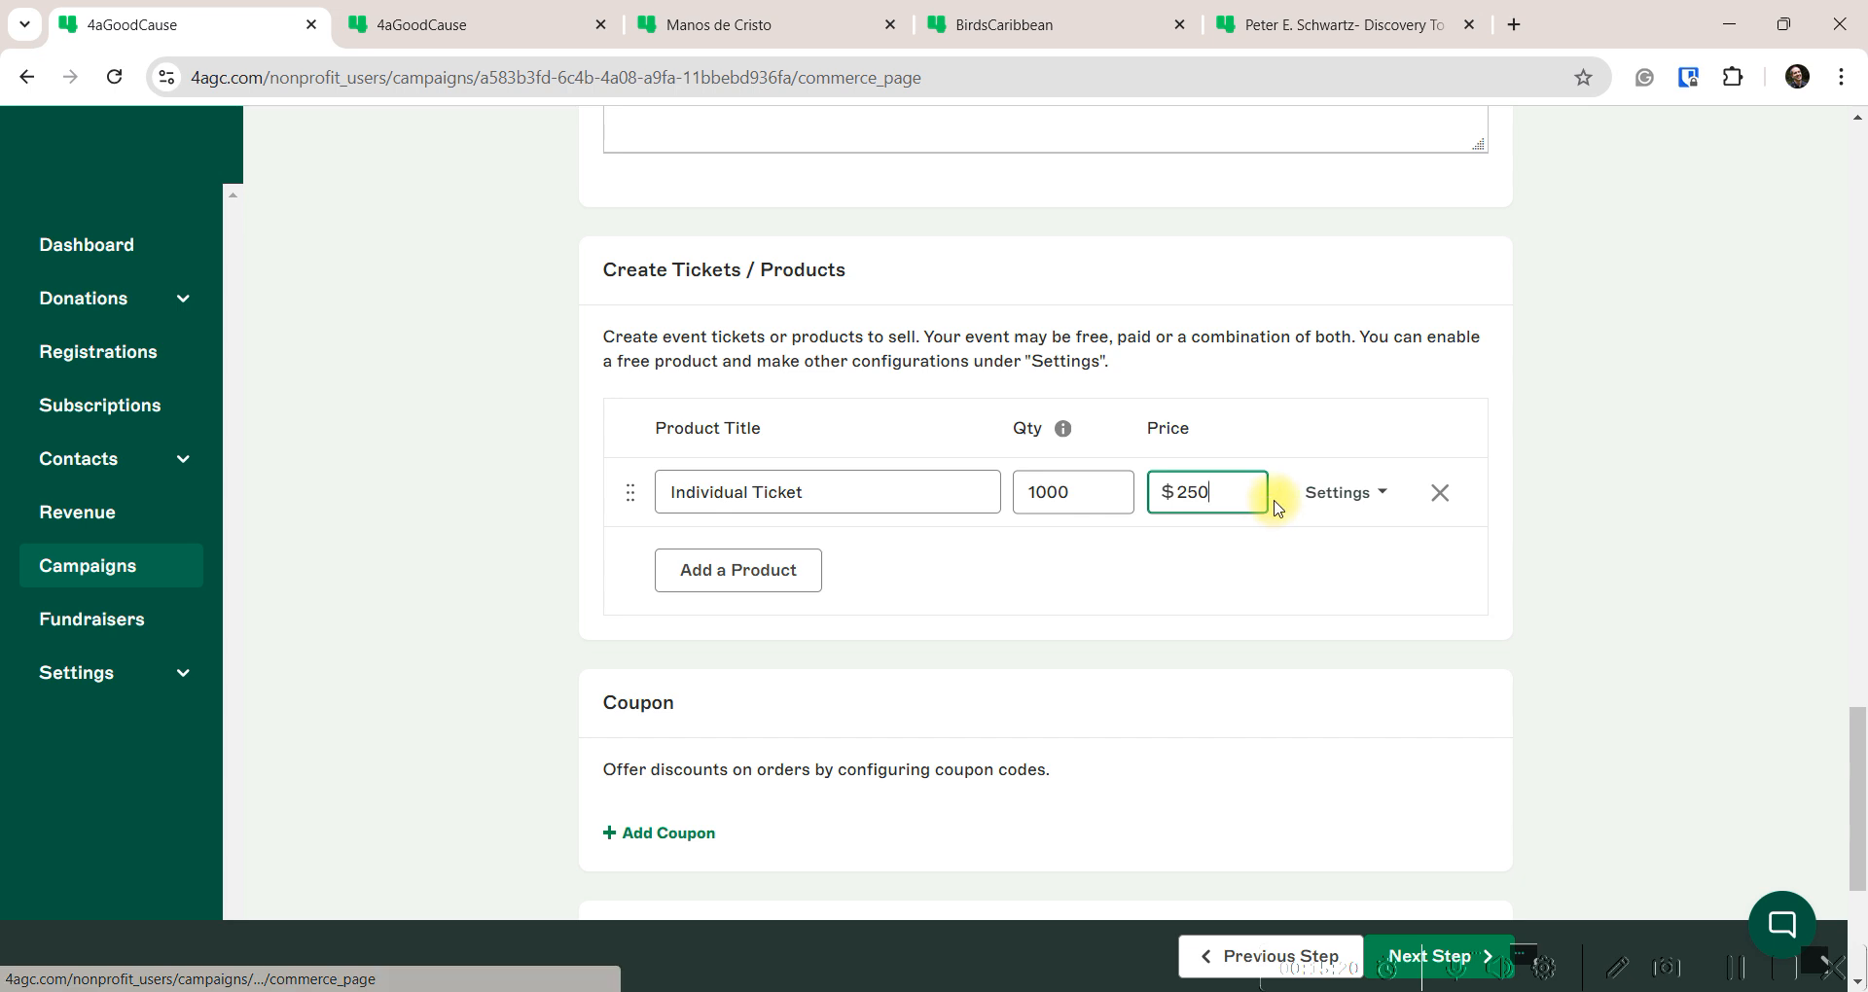
pyautogui.click(1327, 494)
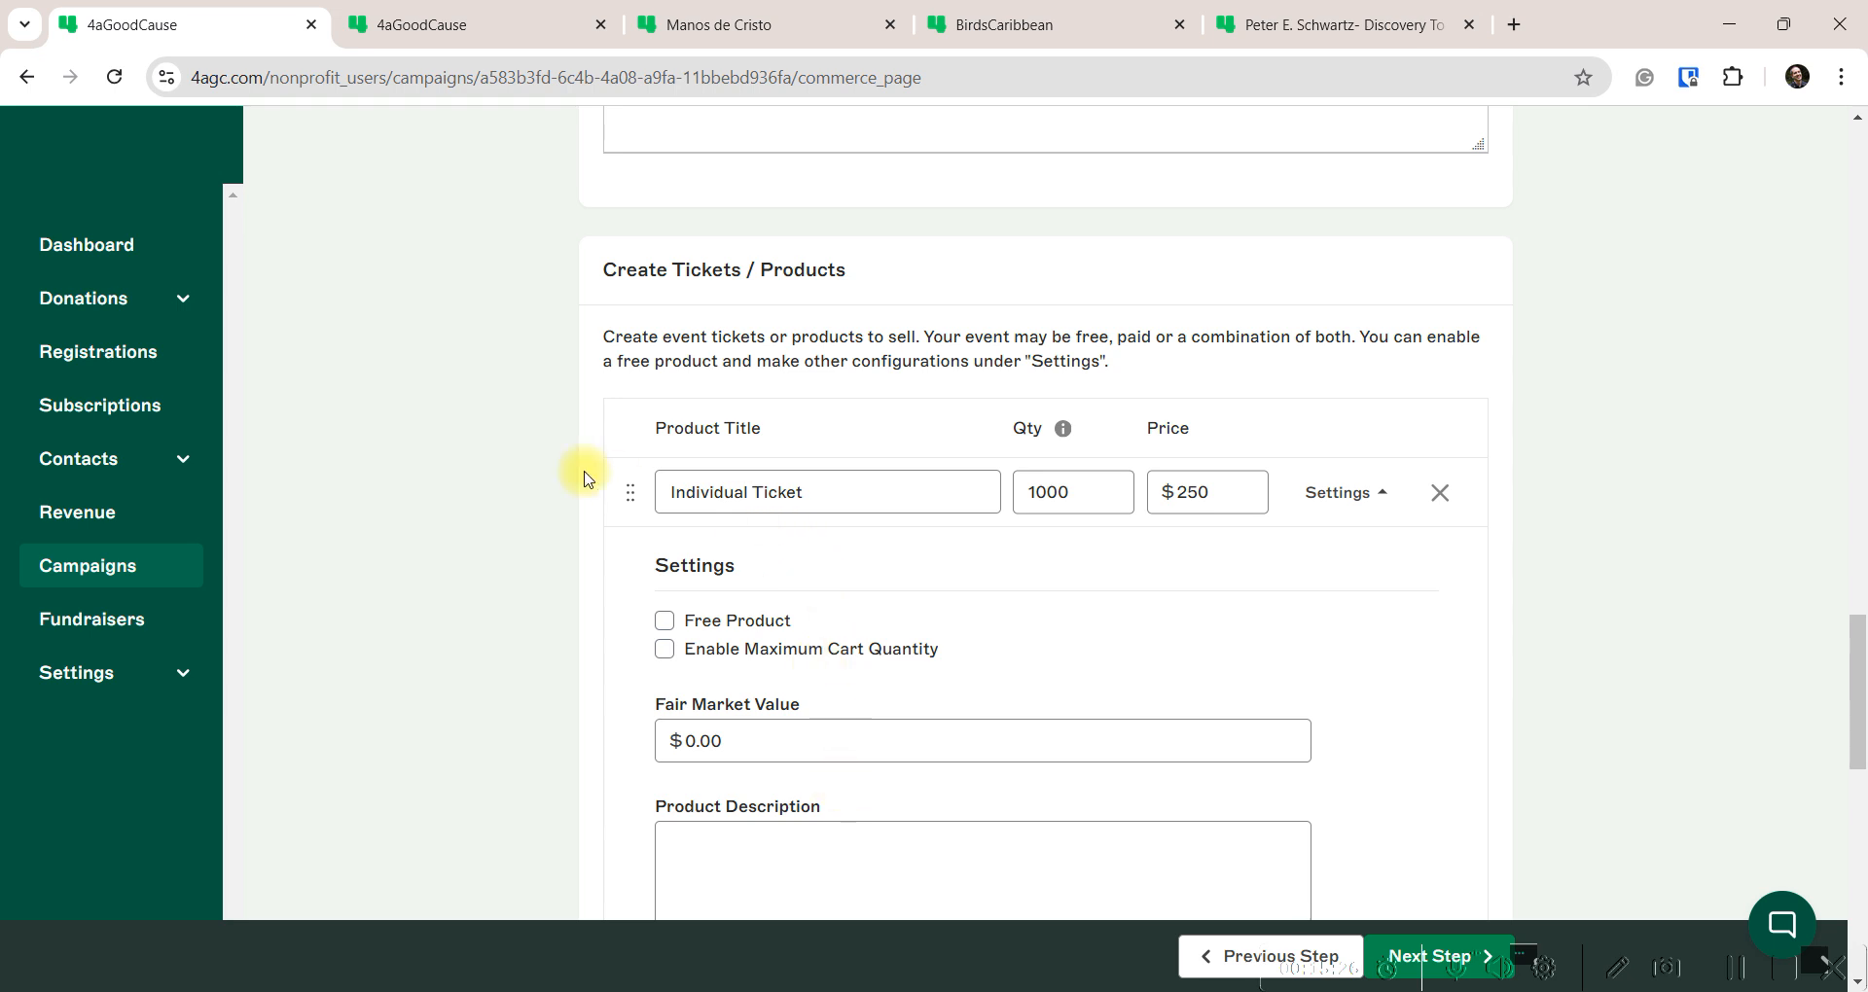
# Try the Free Product and Maximum Cart Quantity toggles, leaving both off
pyautogui.click(1339, 493)
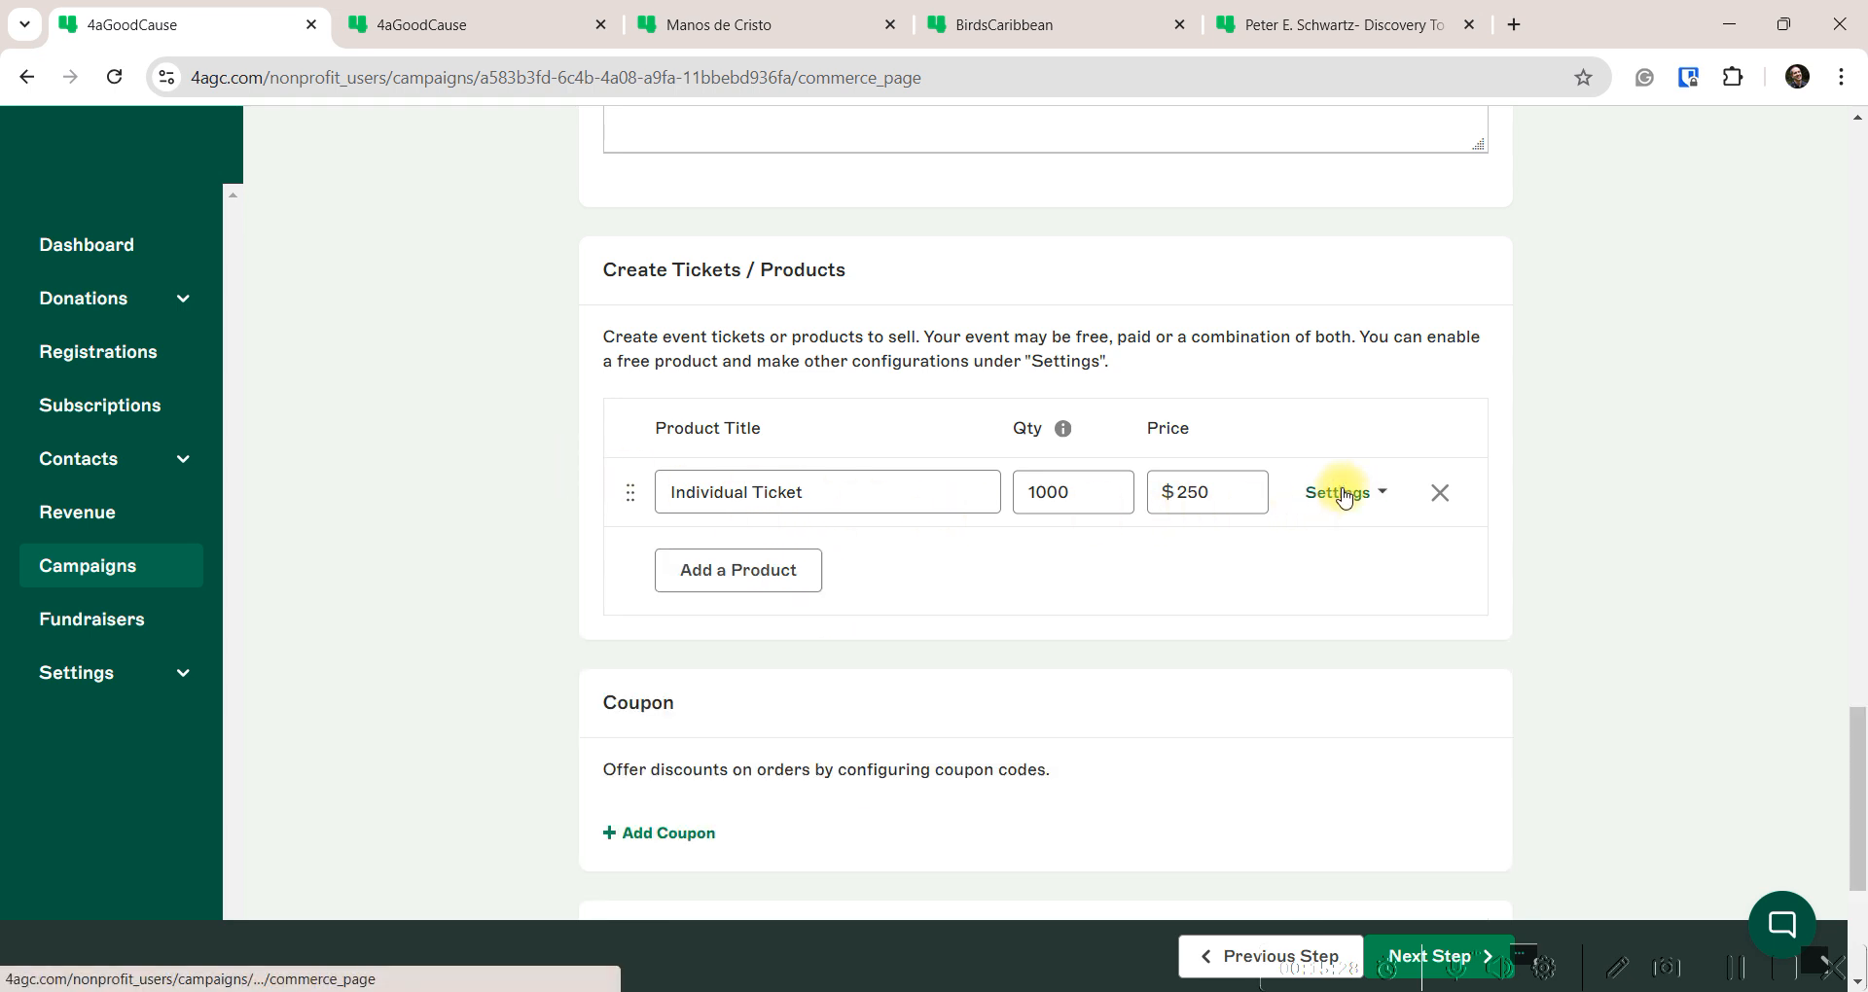
pyautogui.click(1329, 493)
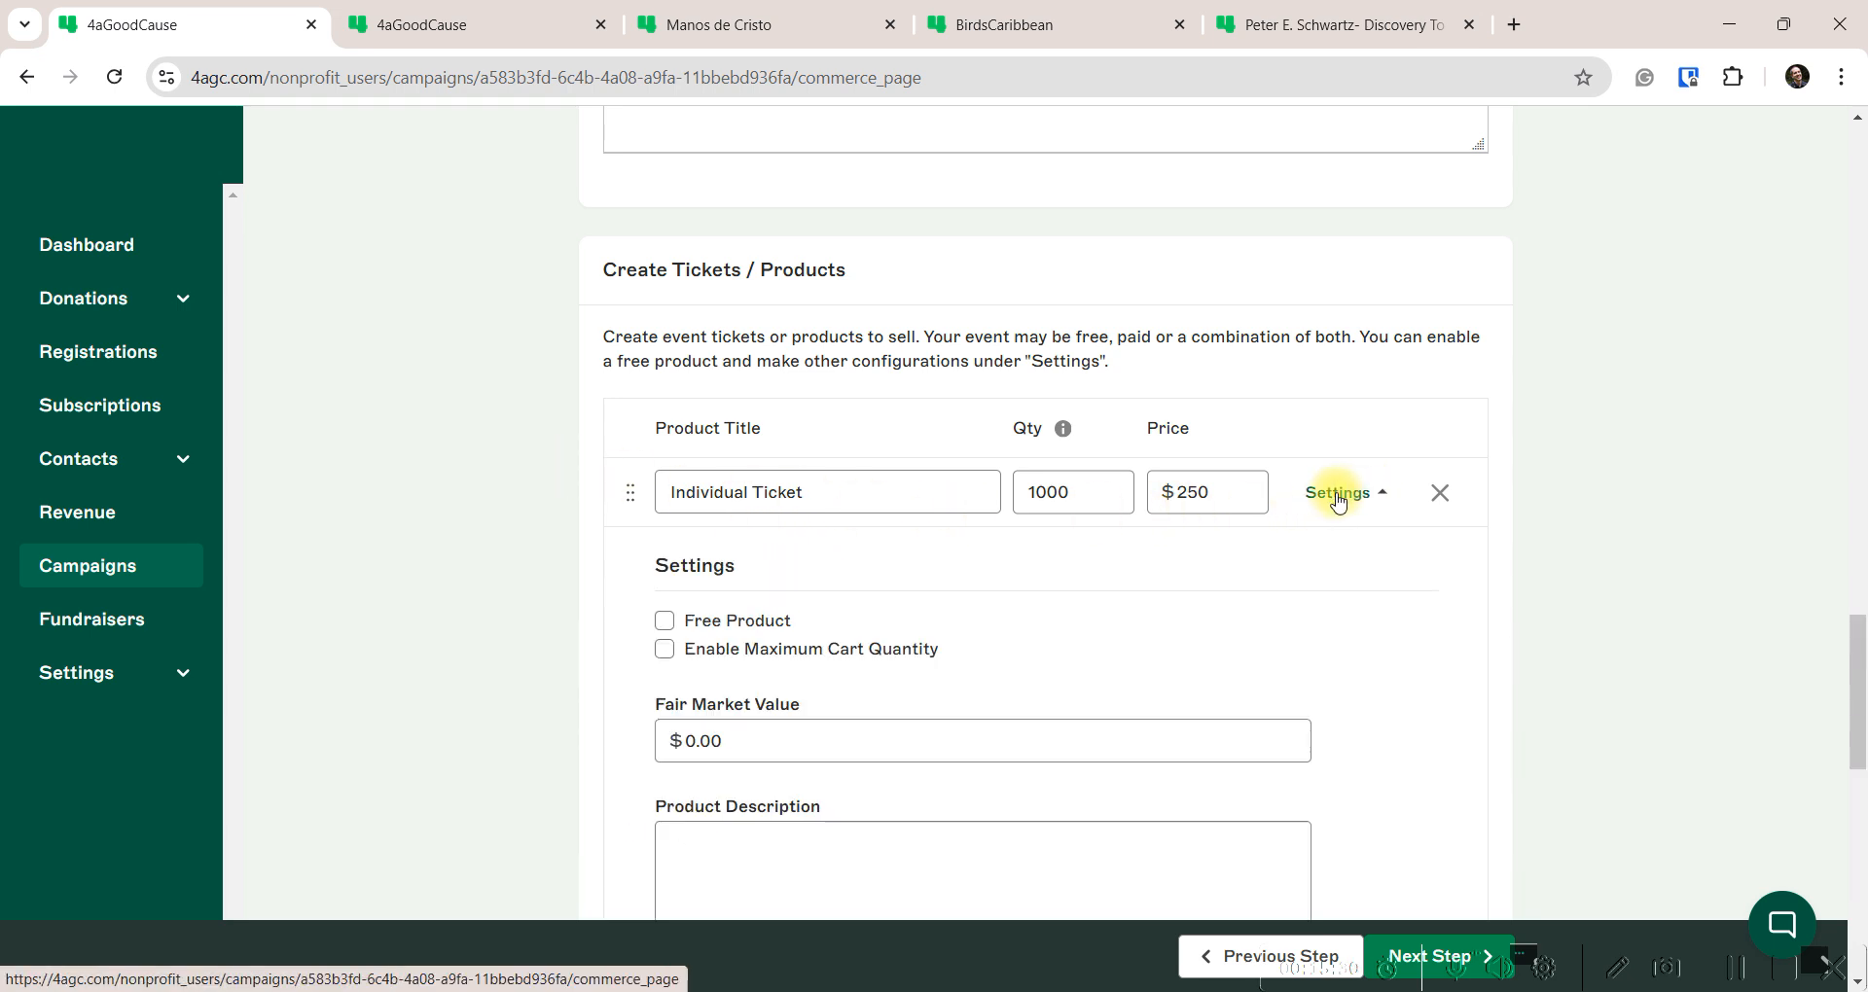
pyautogui.scroll(-3, 619, 619)
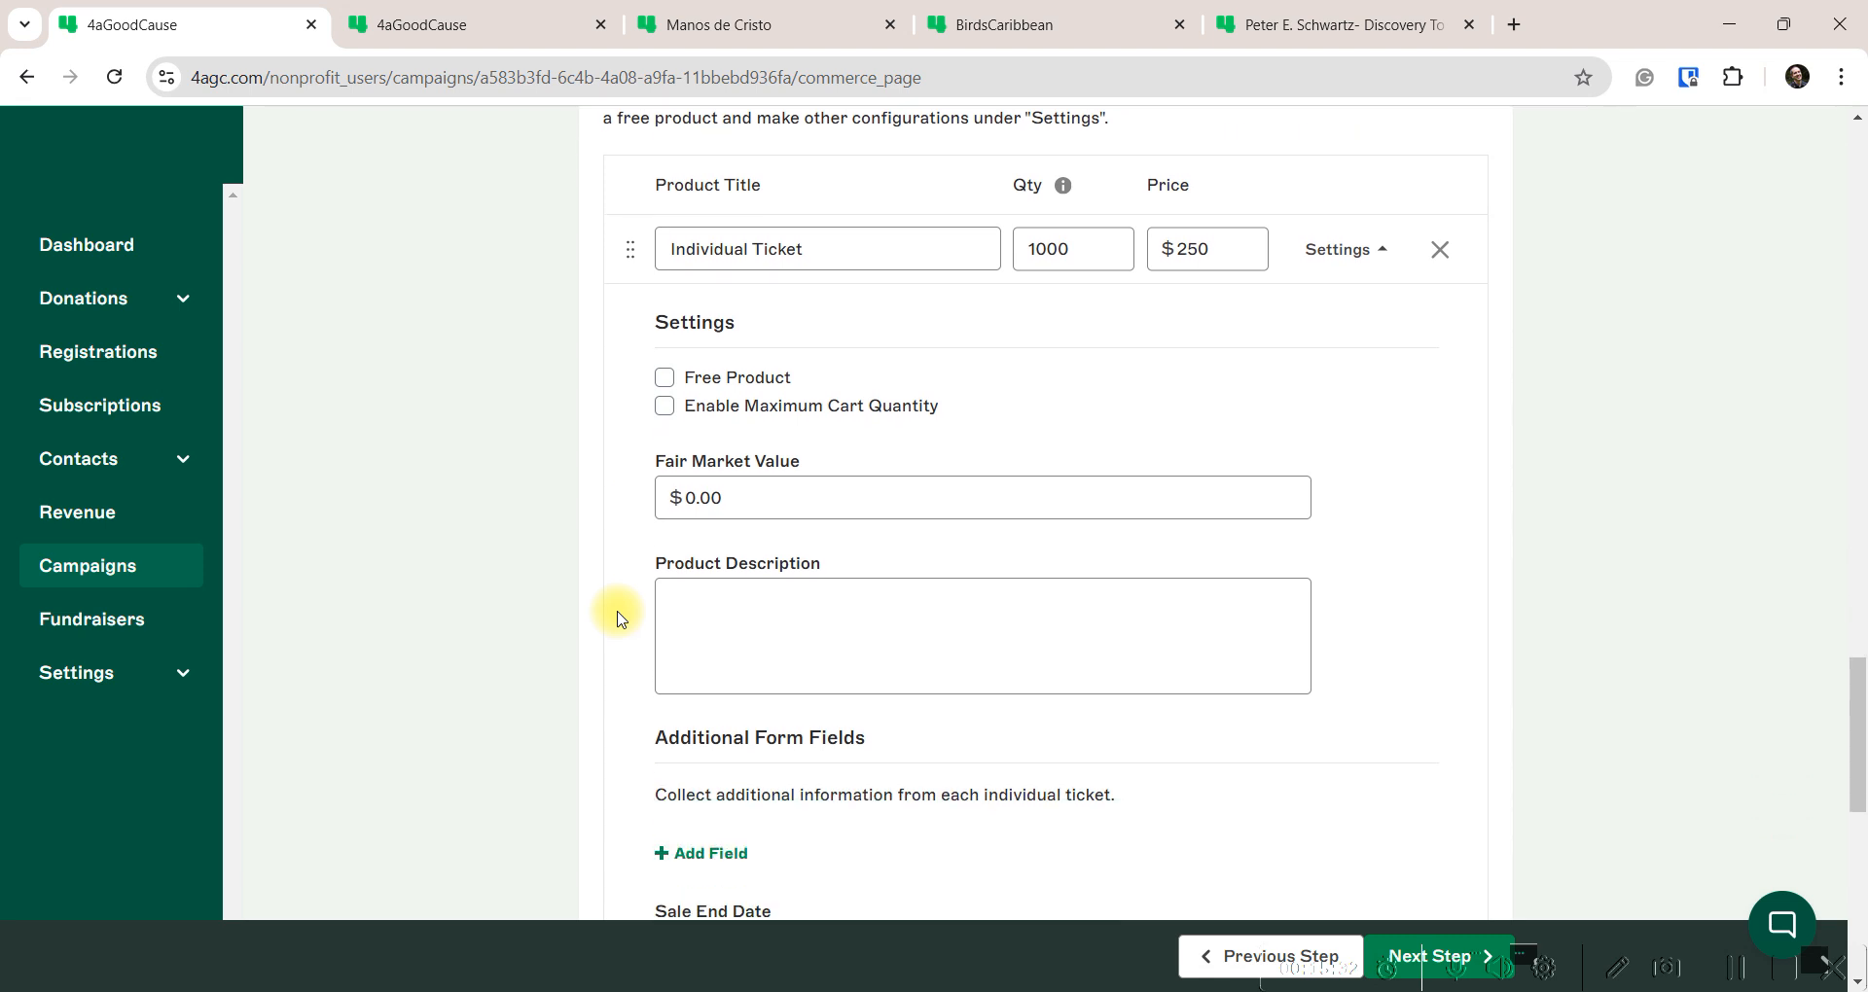
pyautogui.click(665, 379)
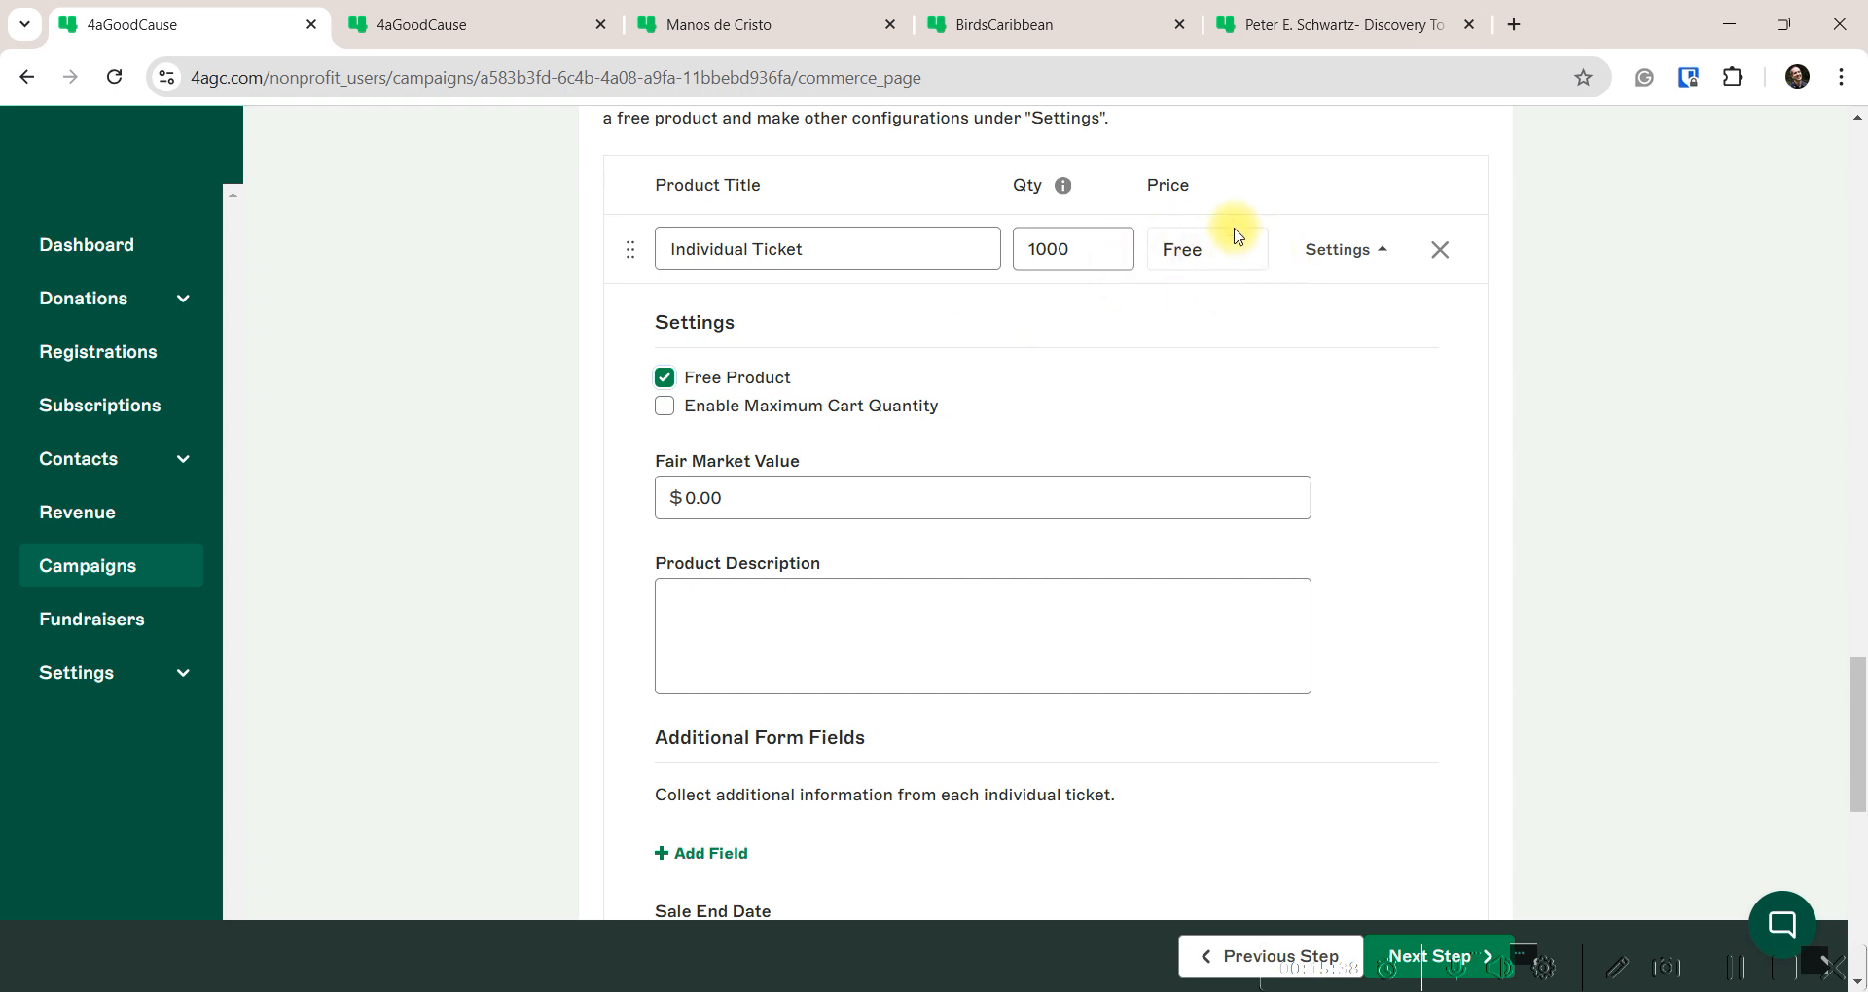
pyautogui.click(665, 377)
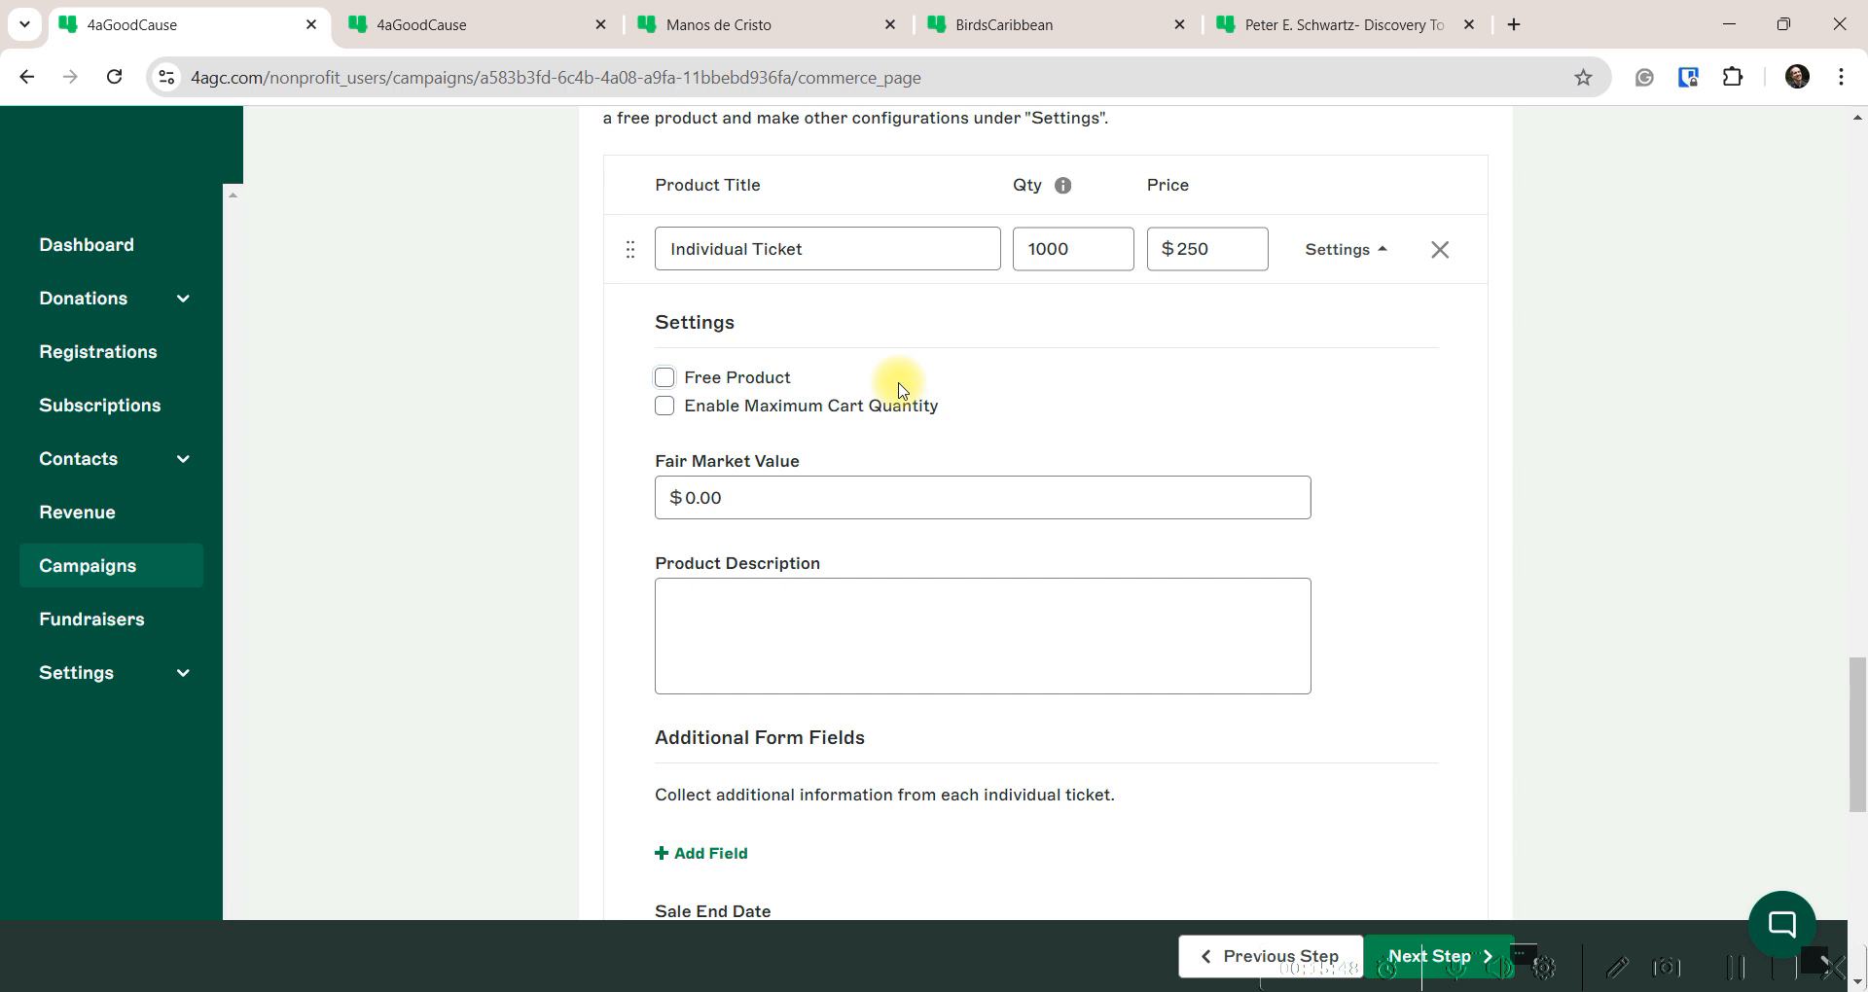
pyautogui.click(665, 406)
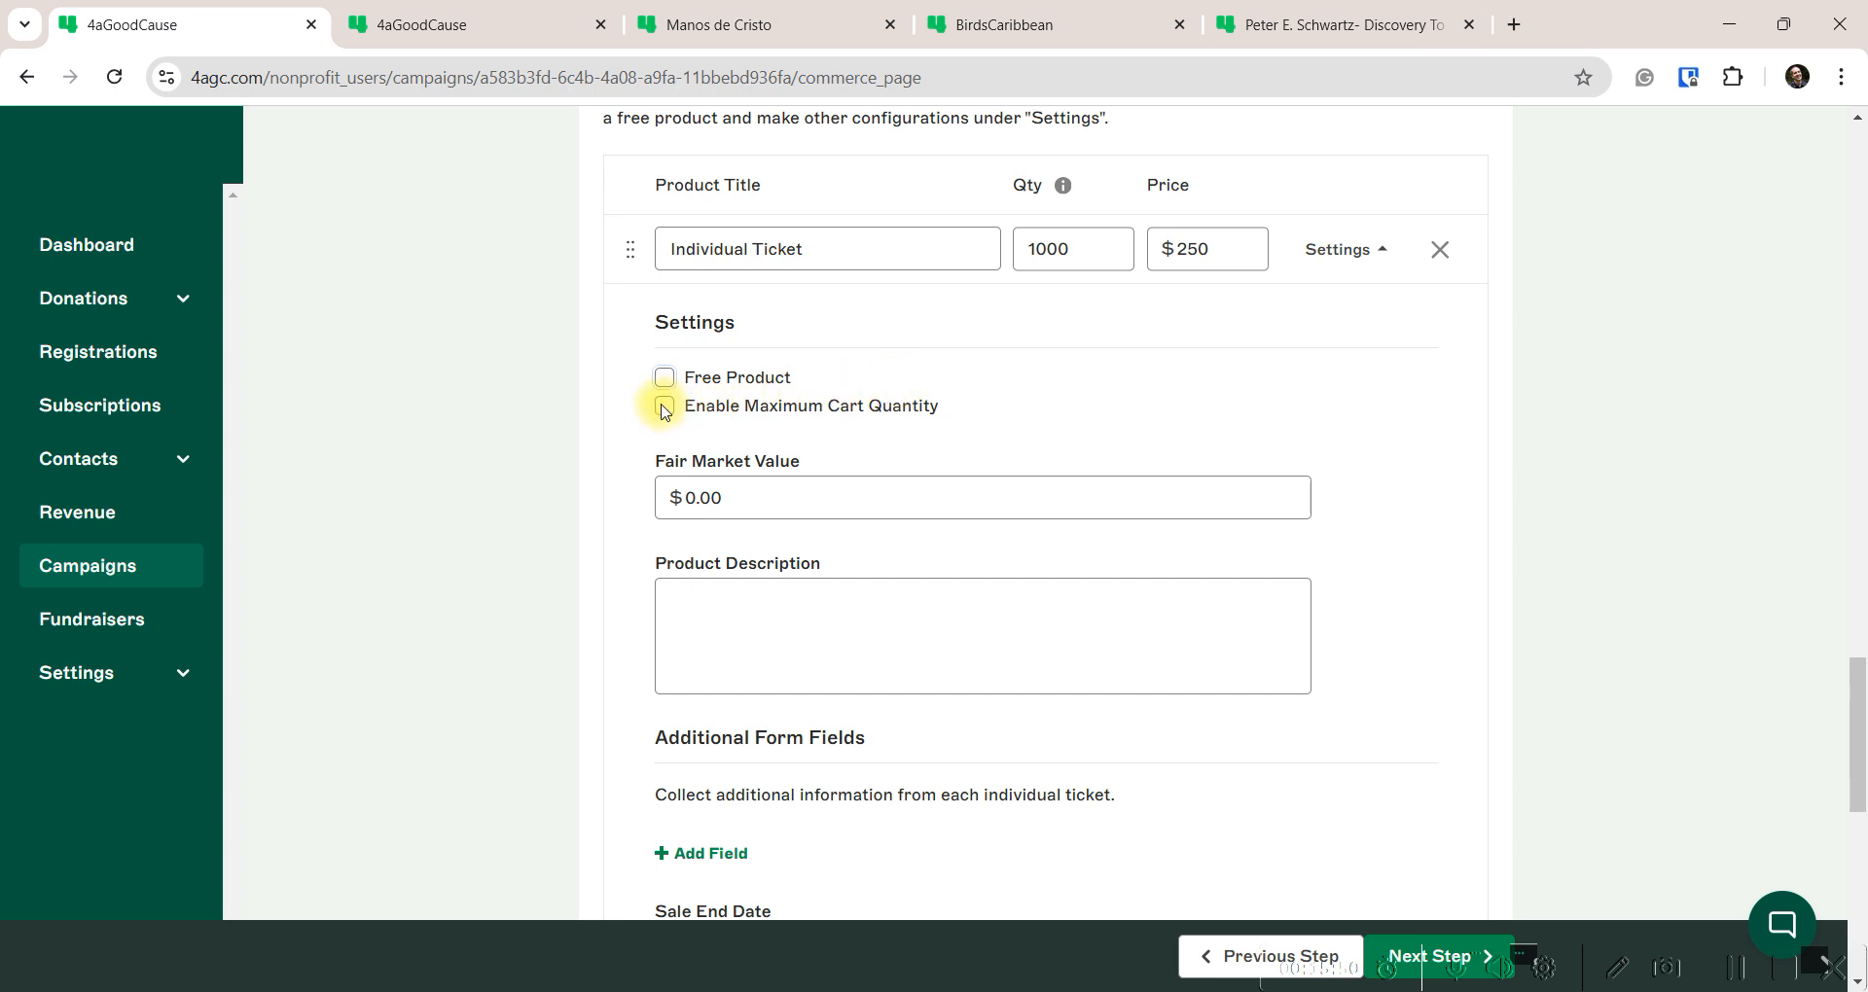
pyautogui.moveTo(717, 500); pyautogui.dragTo(680, 466)
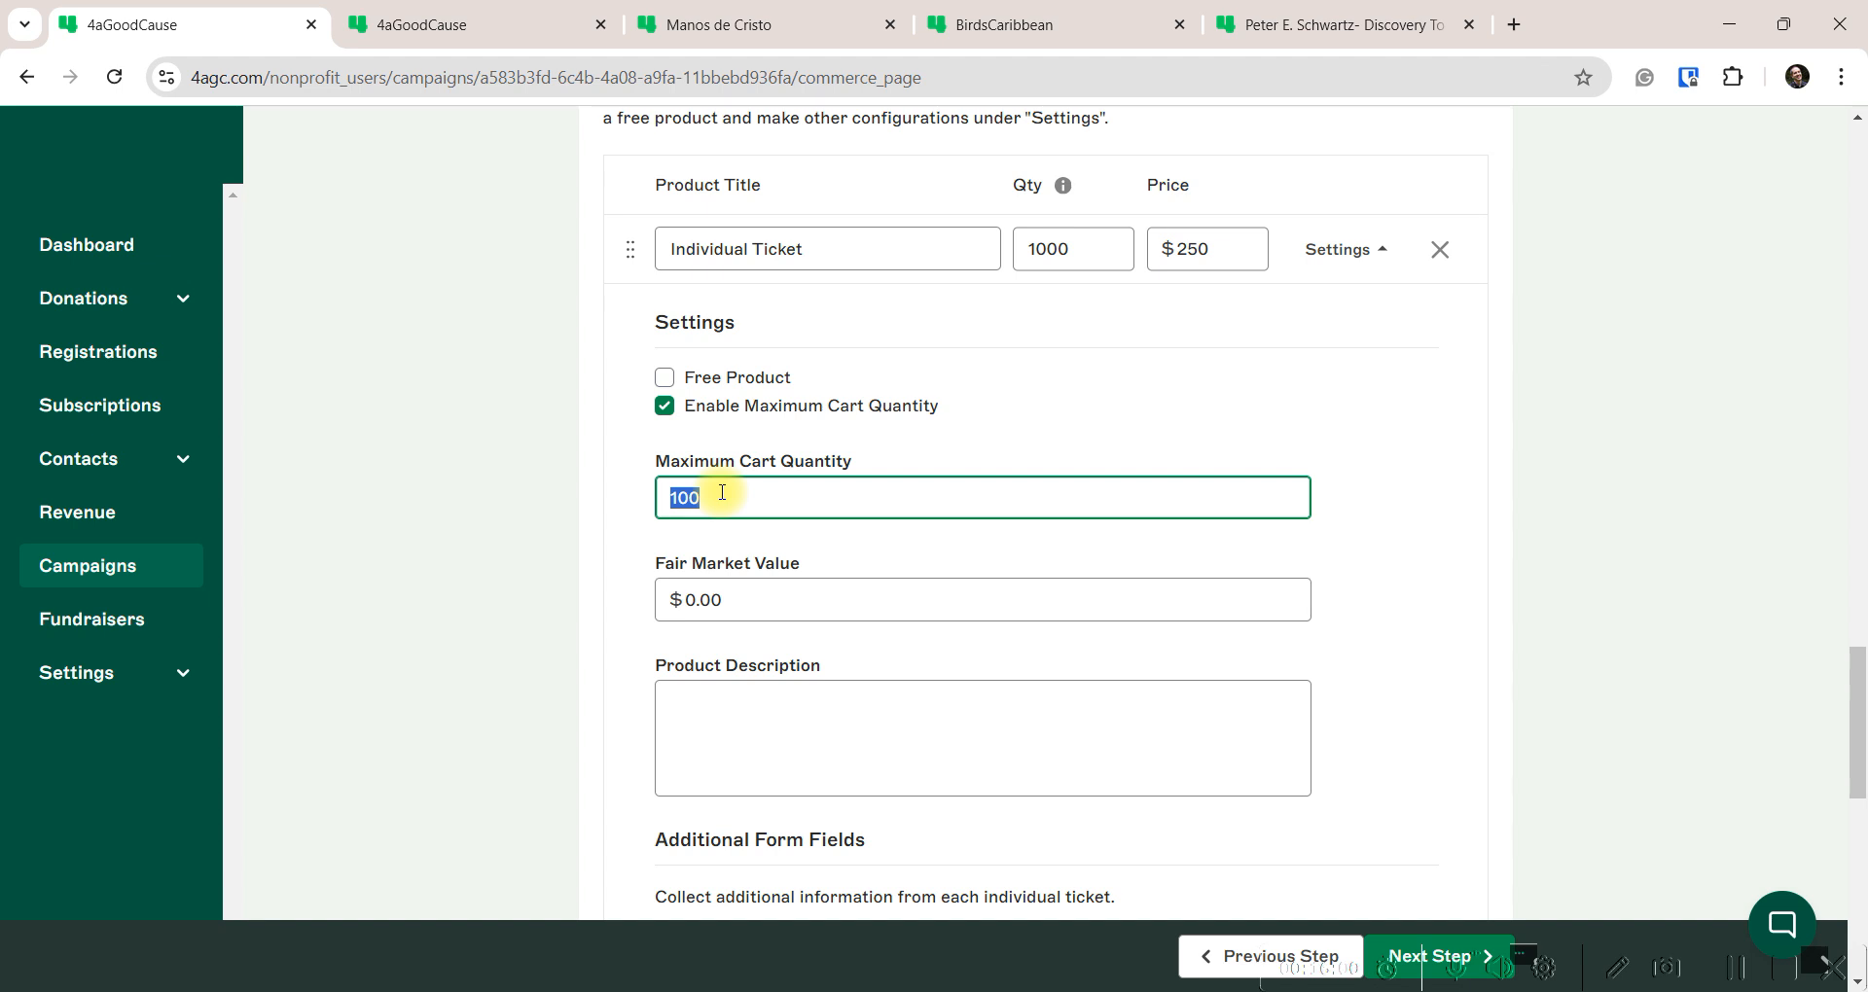
pyautogui.click(666, 407)
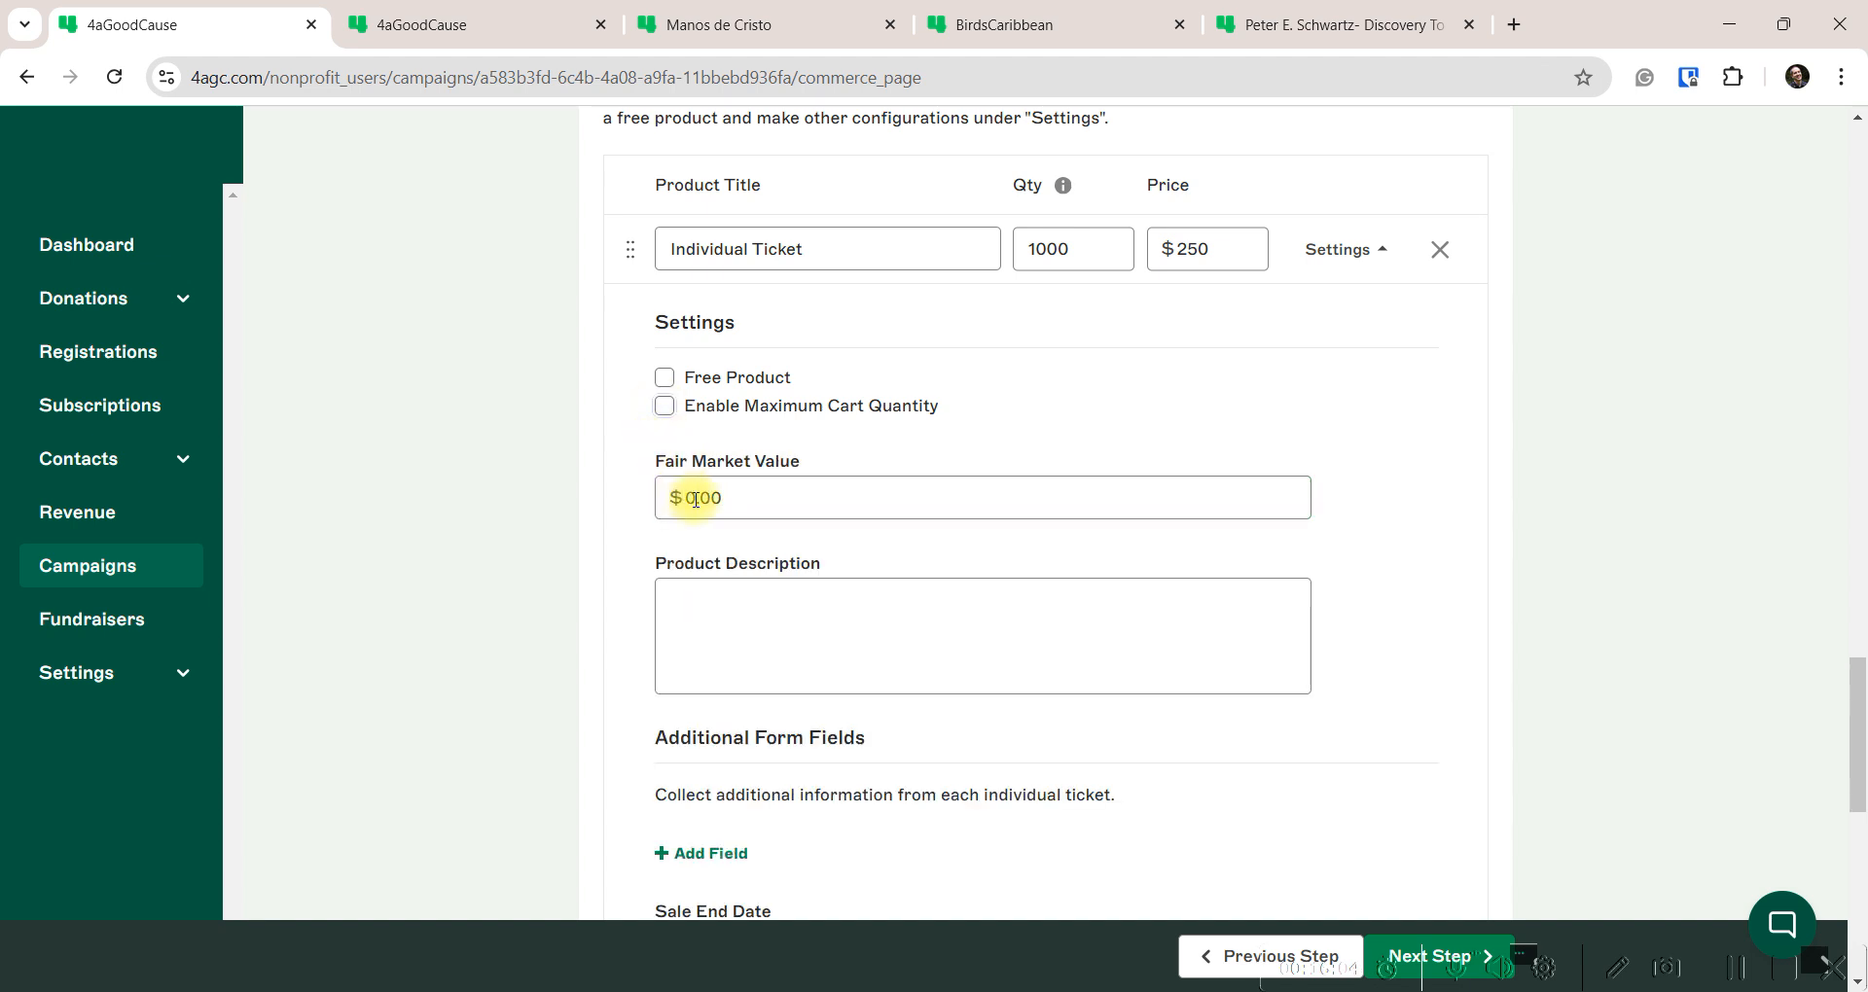
# Set fair market value to 125 and description to 'Dinner and dining.'
pyautogui.click(627, 495)
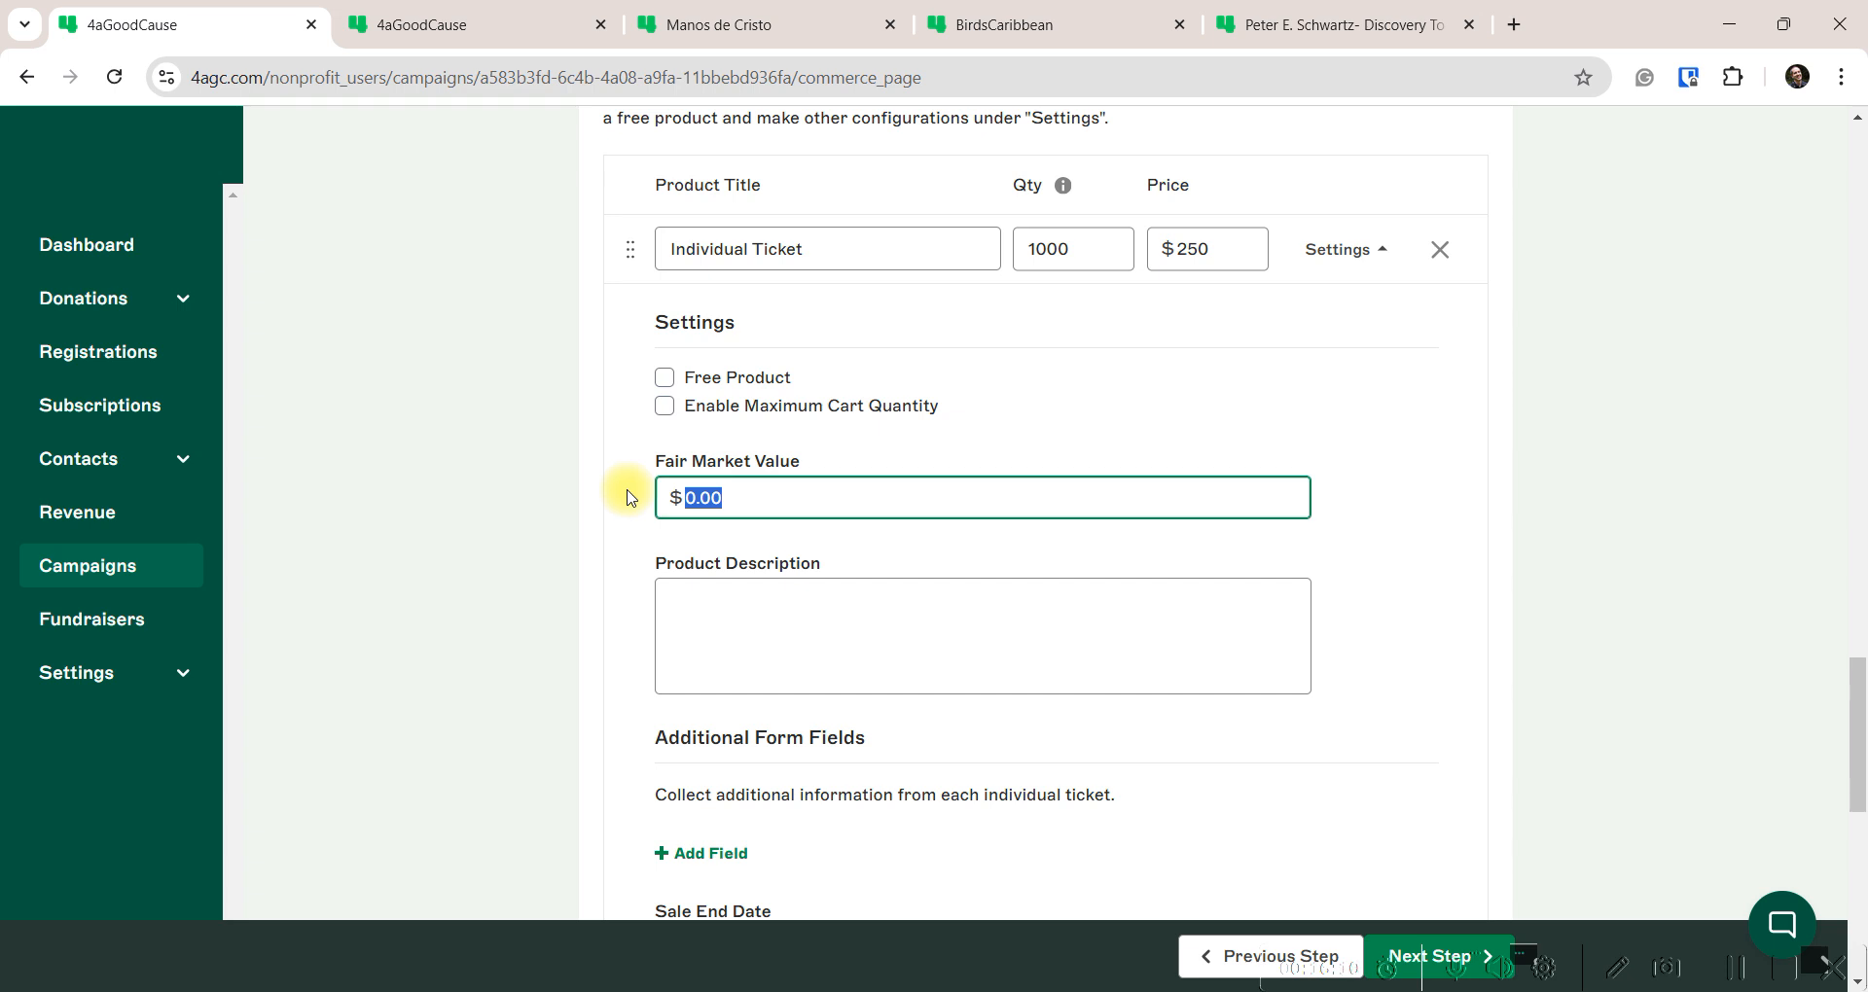
pyautogui.write('125')
pyautogui.click(747, 617)
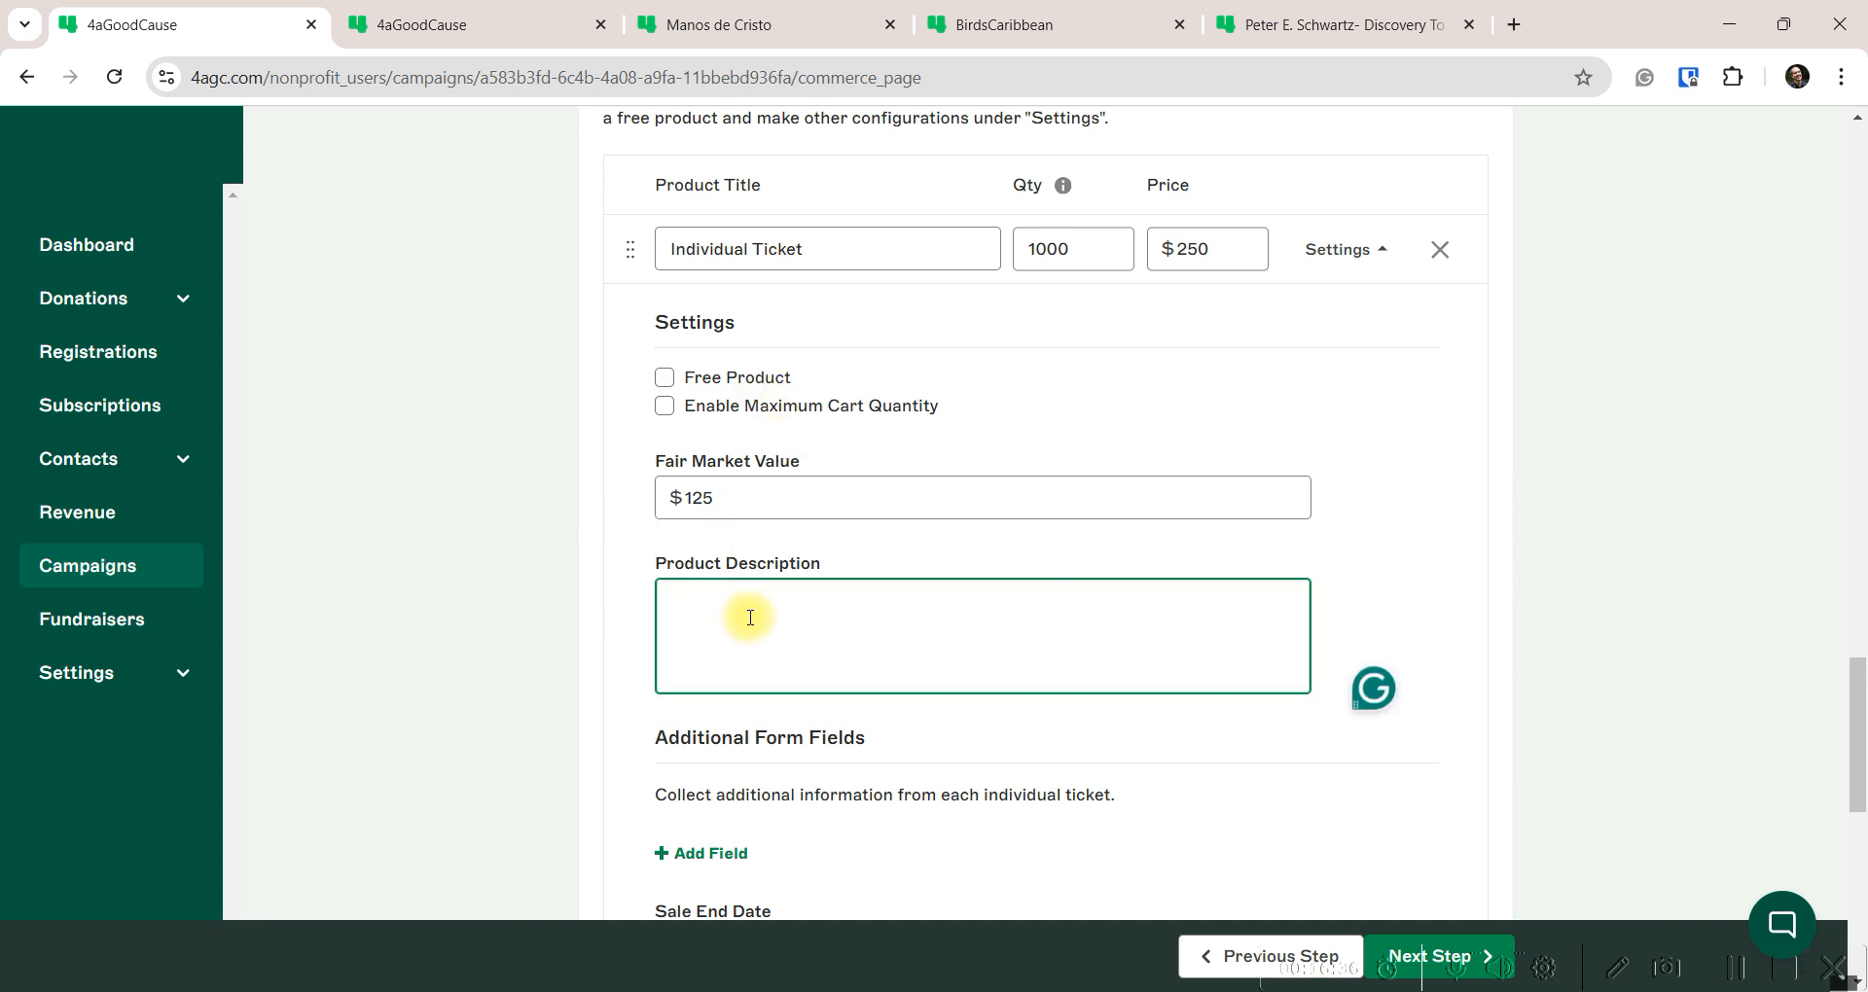
pyautogui.write('Dinner and did')
pyautogui.write('ing')
pyautogui.press('BackSpace')
pyautogui.press('BackSpace')
pyautogui.press('BackSpace')
pyautogui.press('BackSpace')
pyautogui.write('ning.')
pyautogui.scroll(-1, 873, 609)
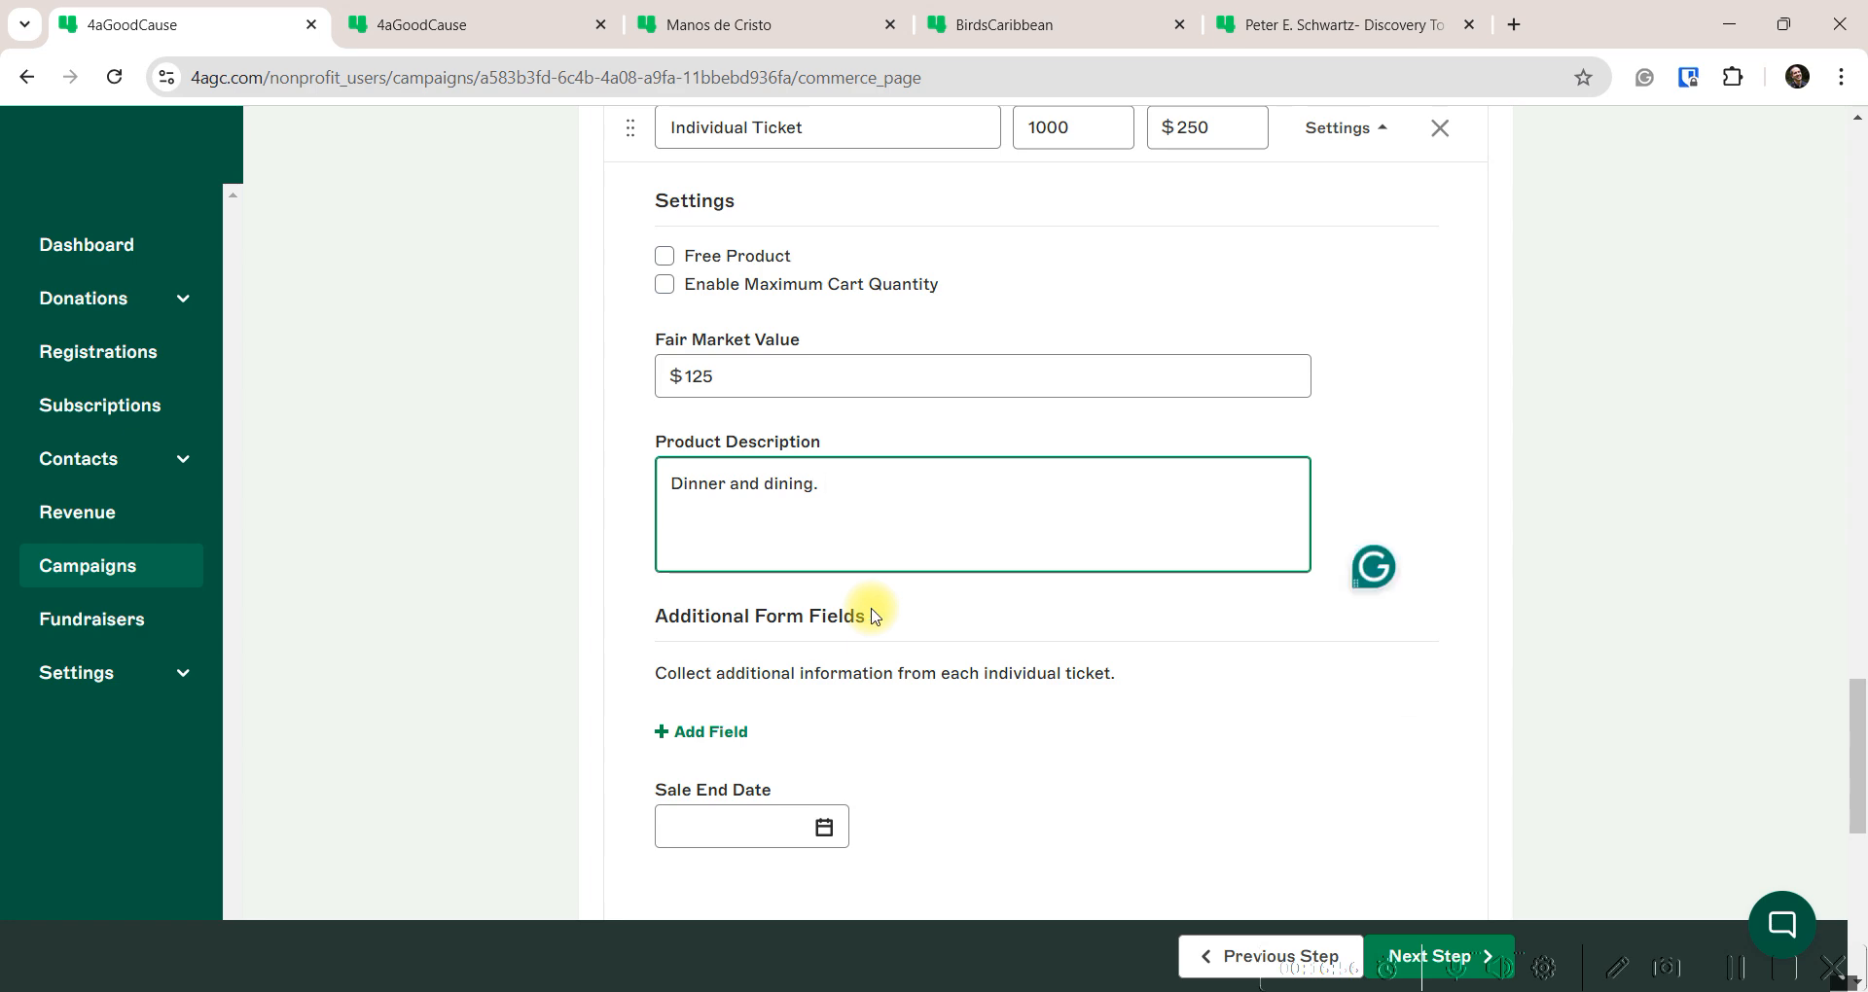
# Add a non-required 'Guest Name' text question to the Individual Ticket
pyautogui.click(711, 732)
pyautogui.click(798, 769)
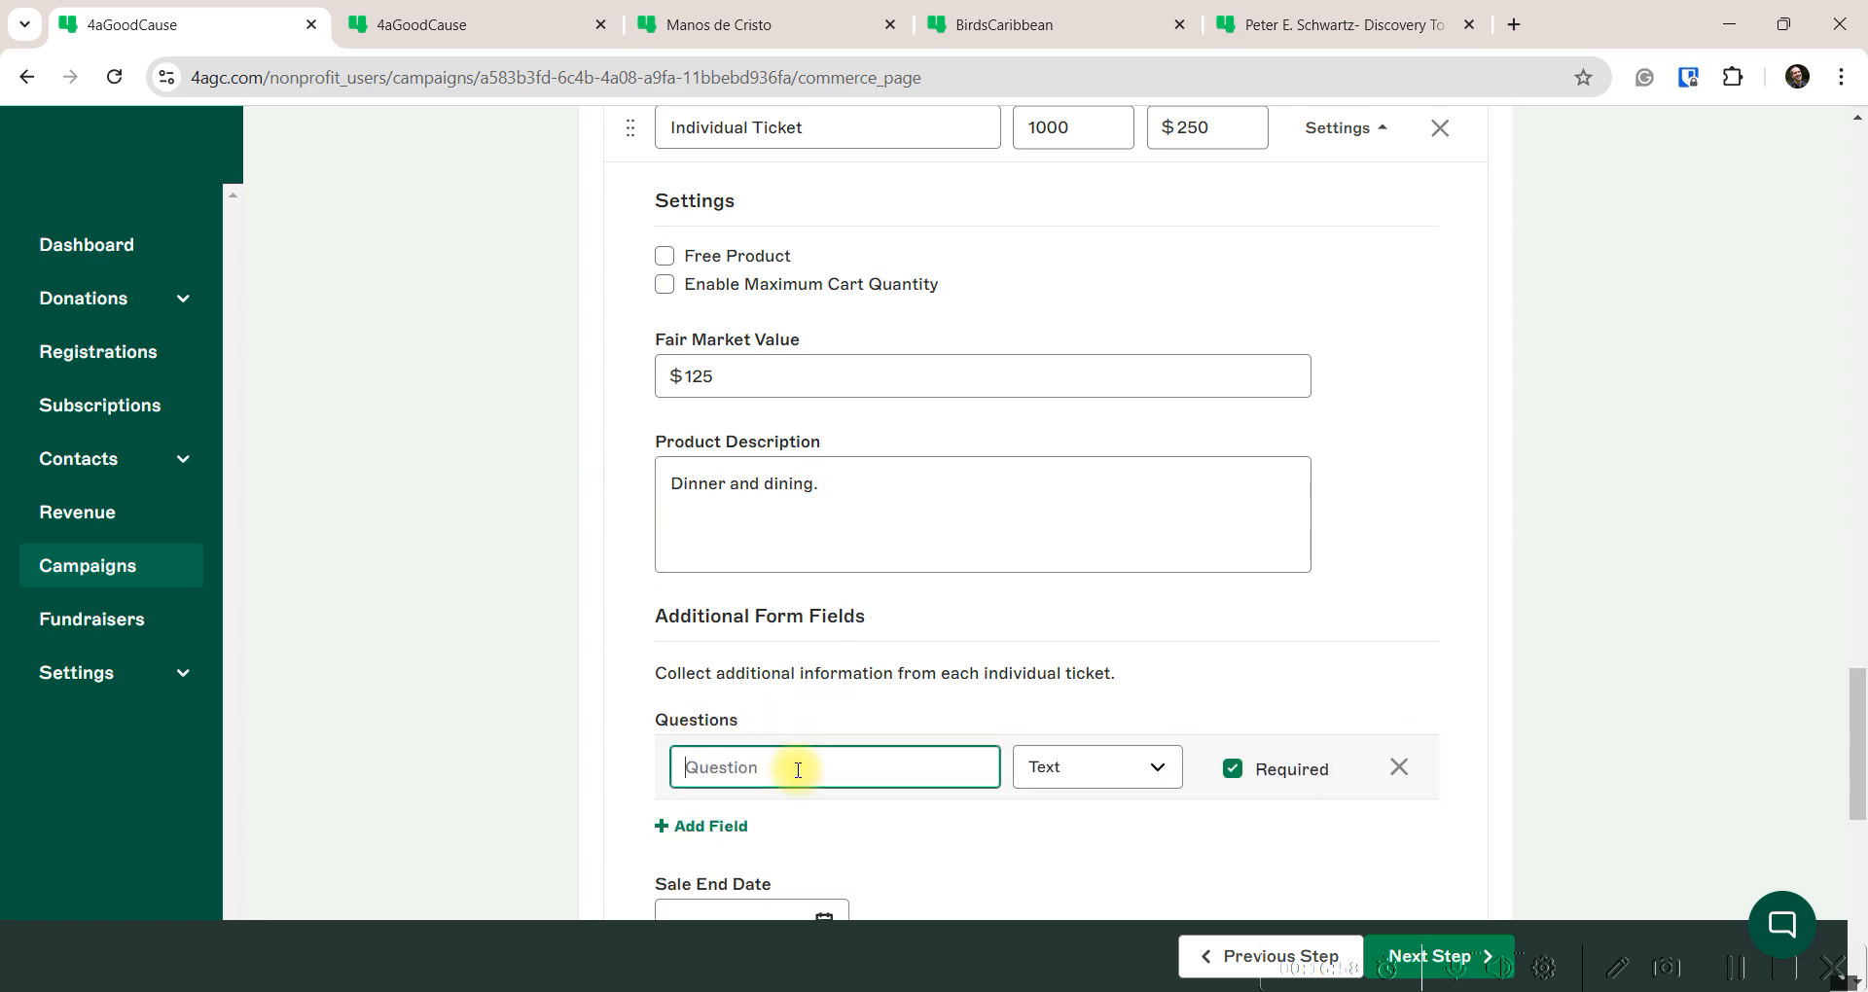
pyautogui.scroll(4, 717, 546)
pyautogui.scroll(-4, 784, 480)
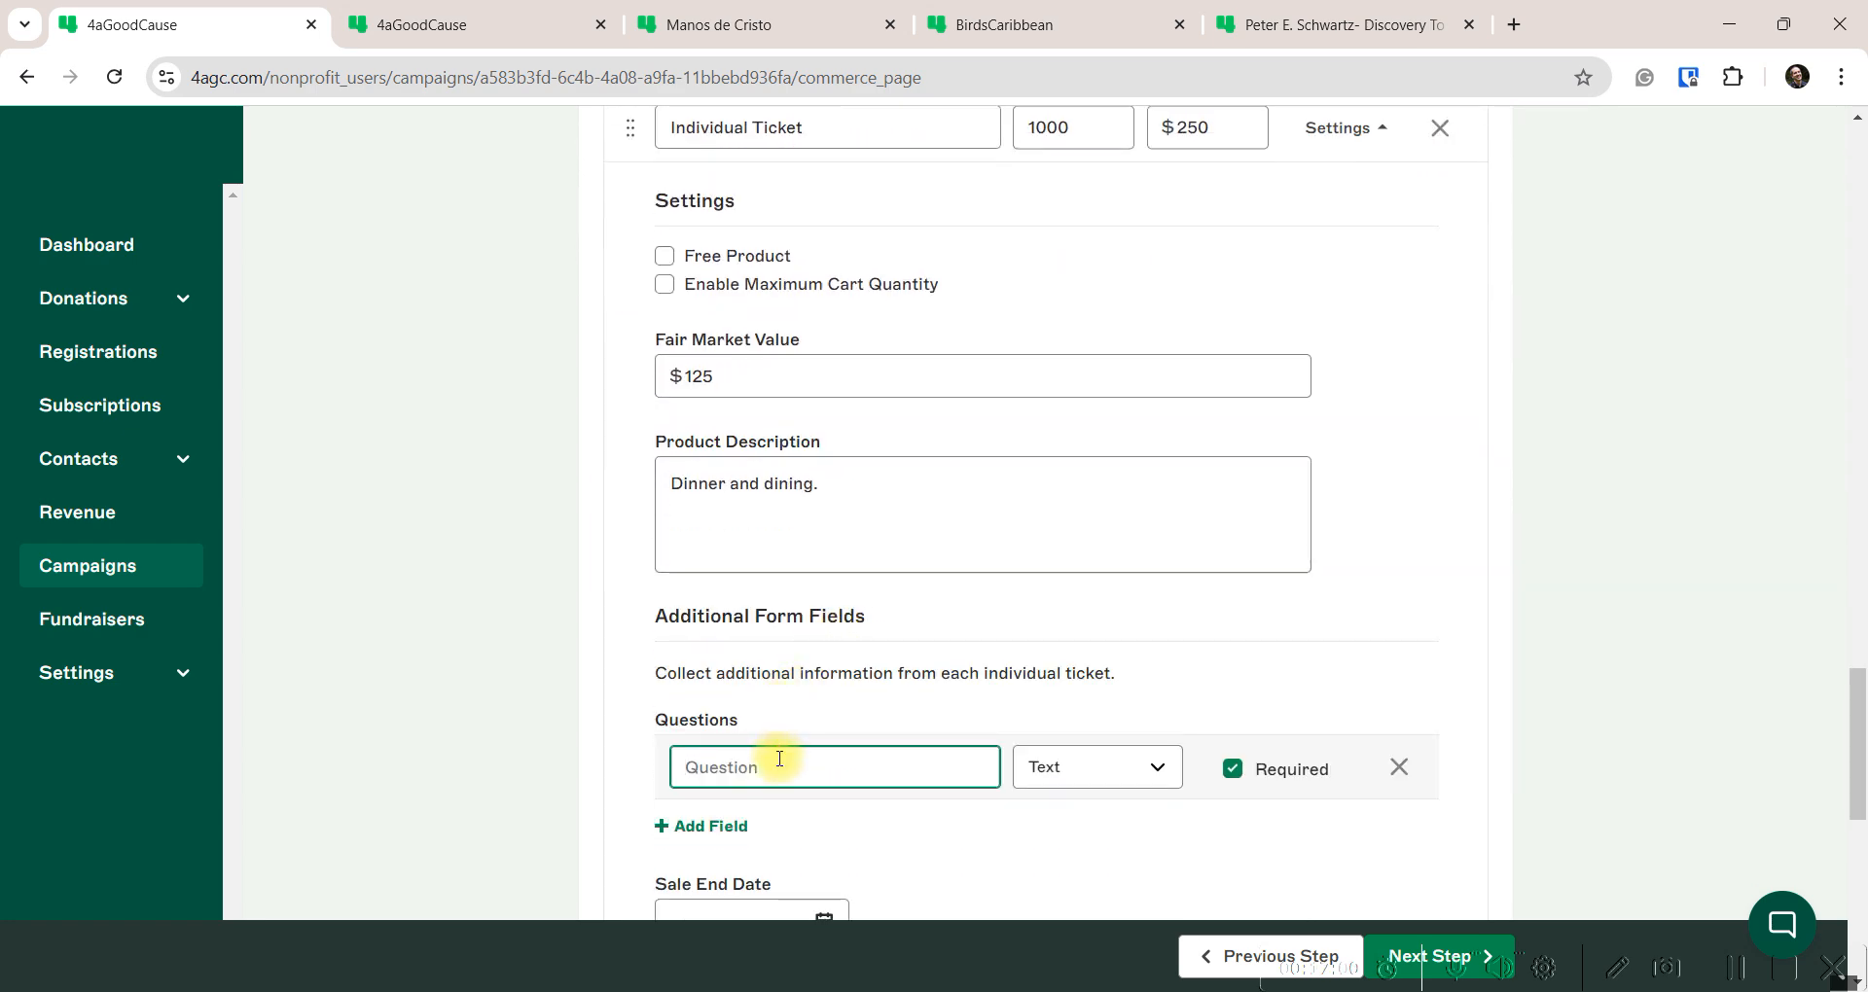
pyautogui.click(1165, 774)
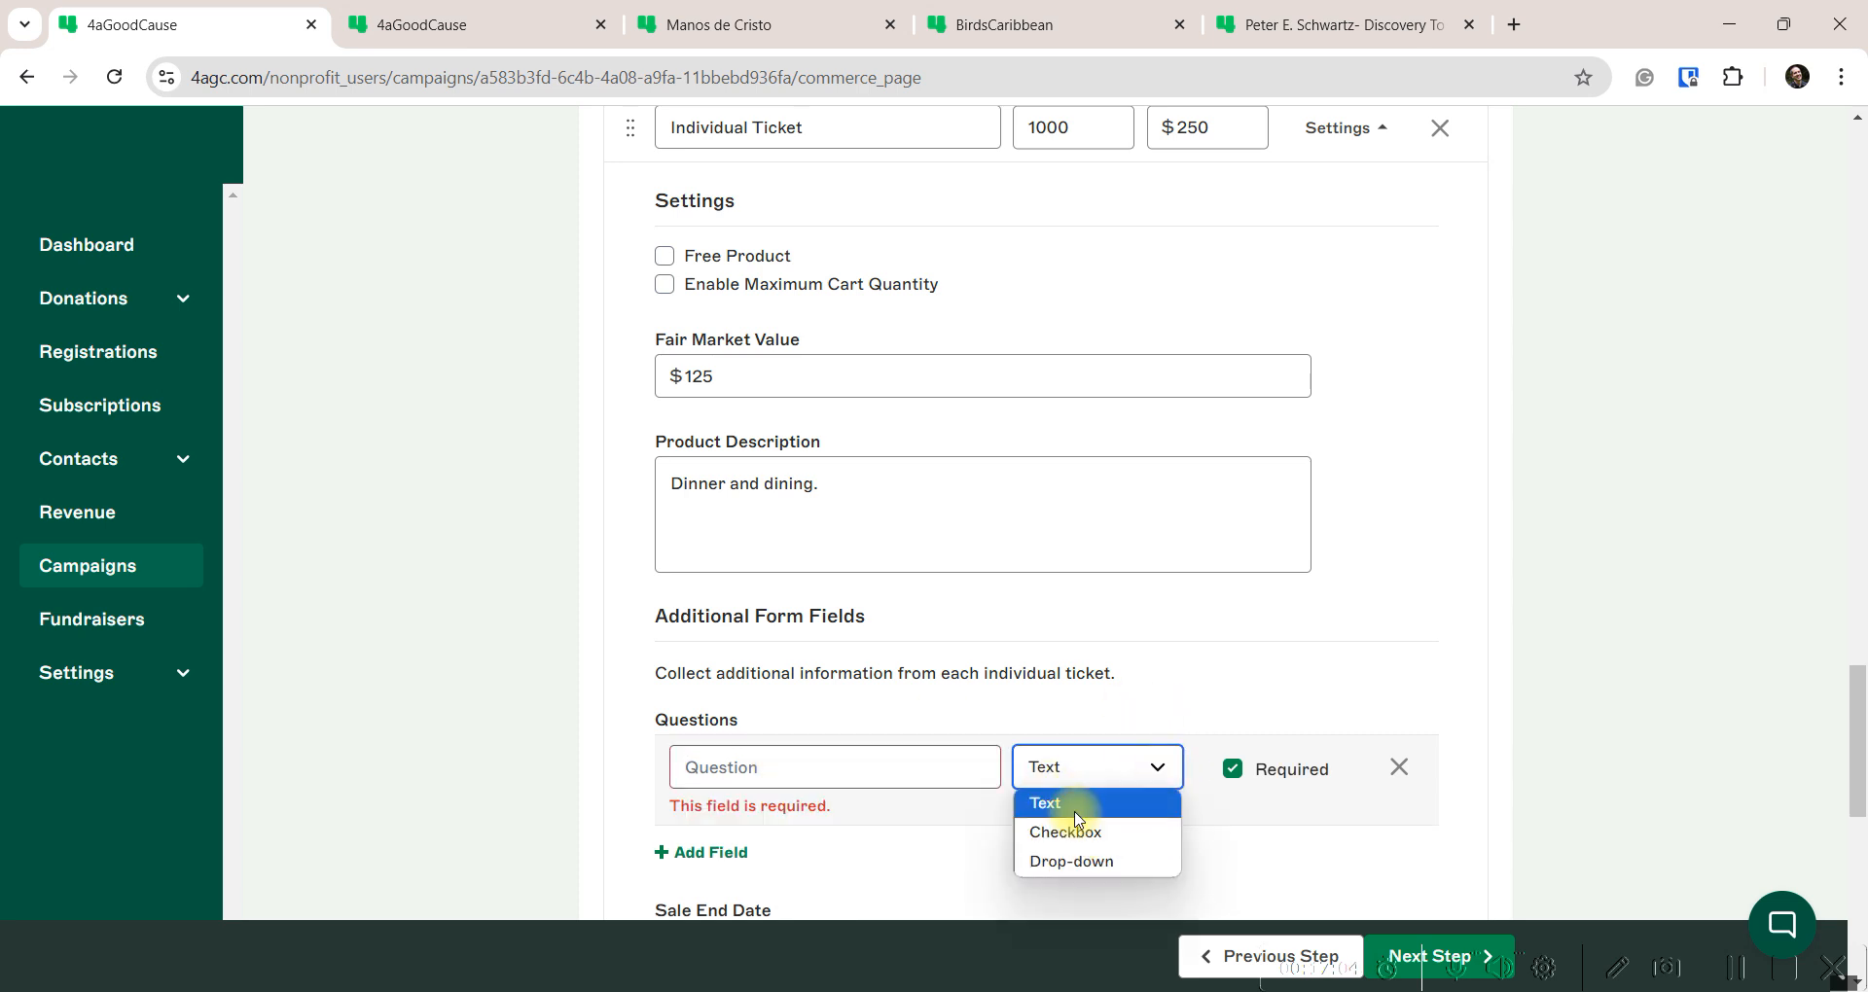
pyautogui.click(1234, 775)
pyautogui.click(1234, 774)
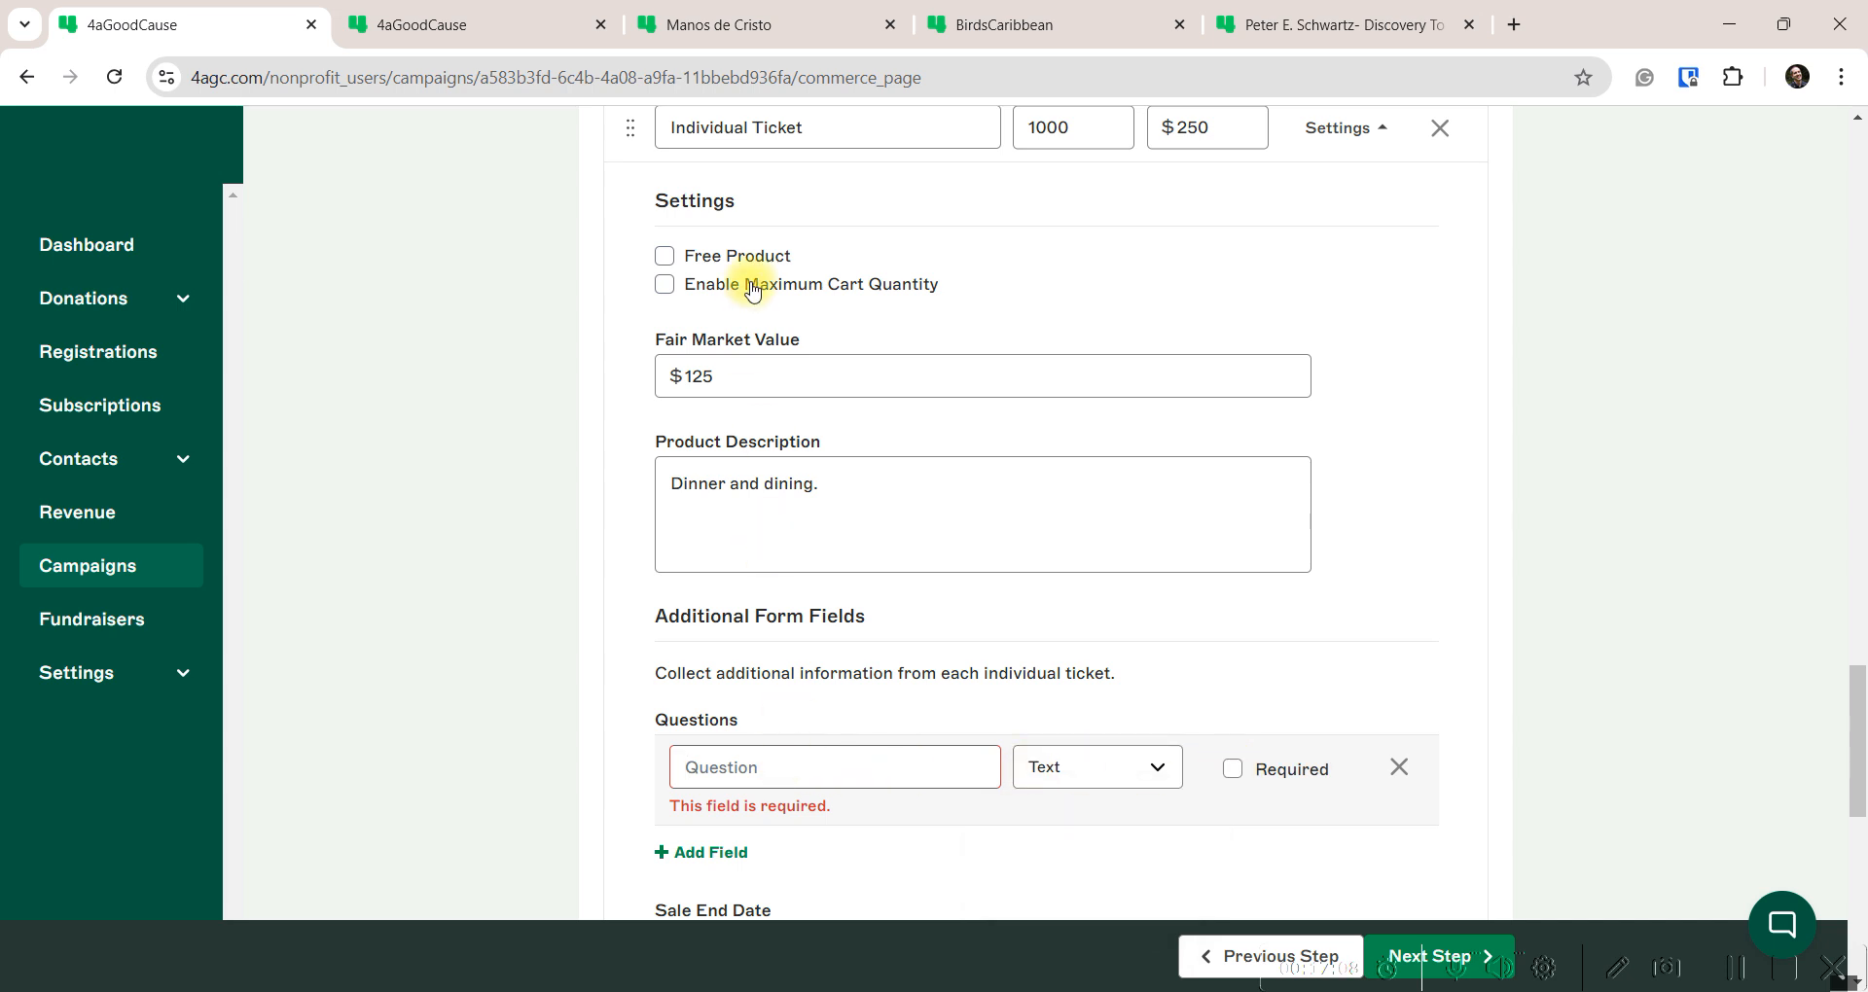
pyautogui.write('G')
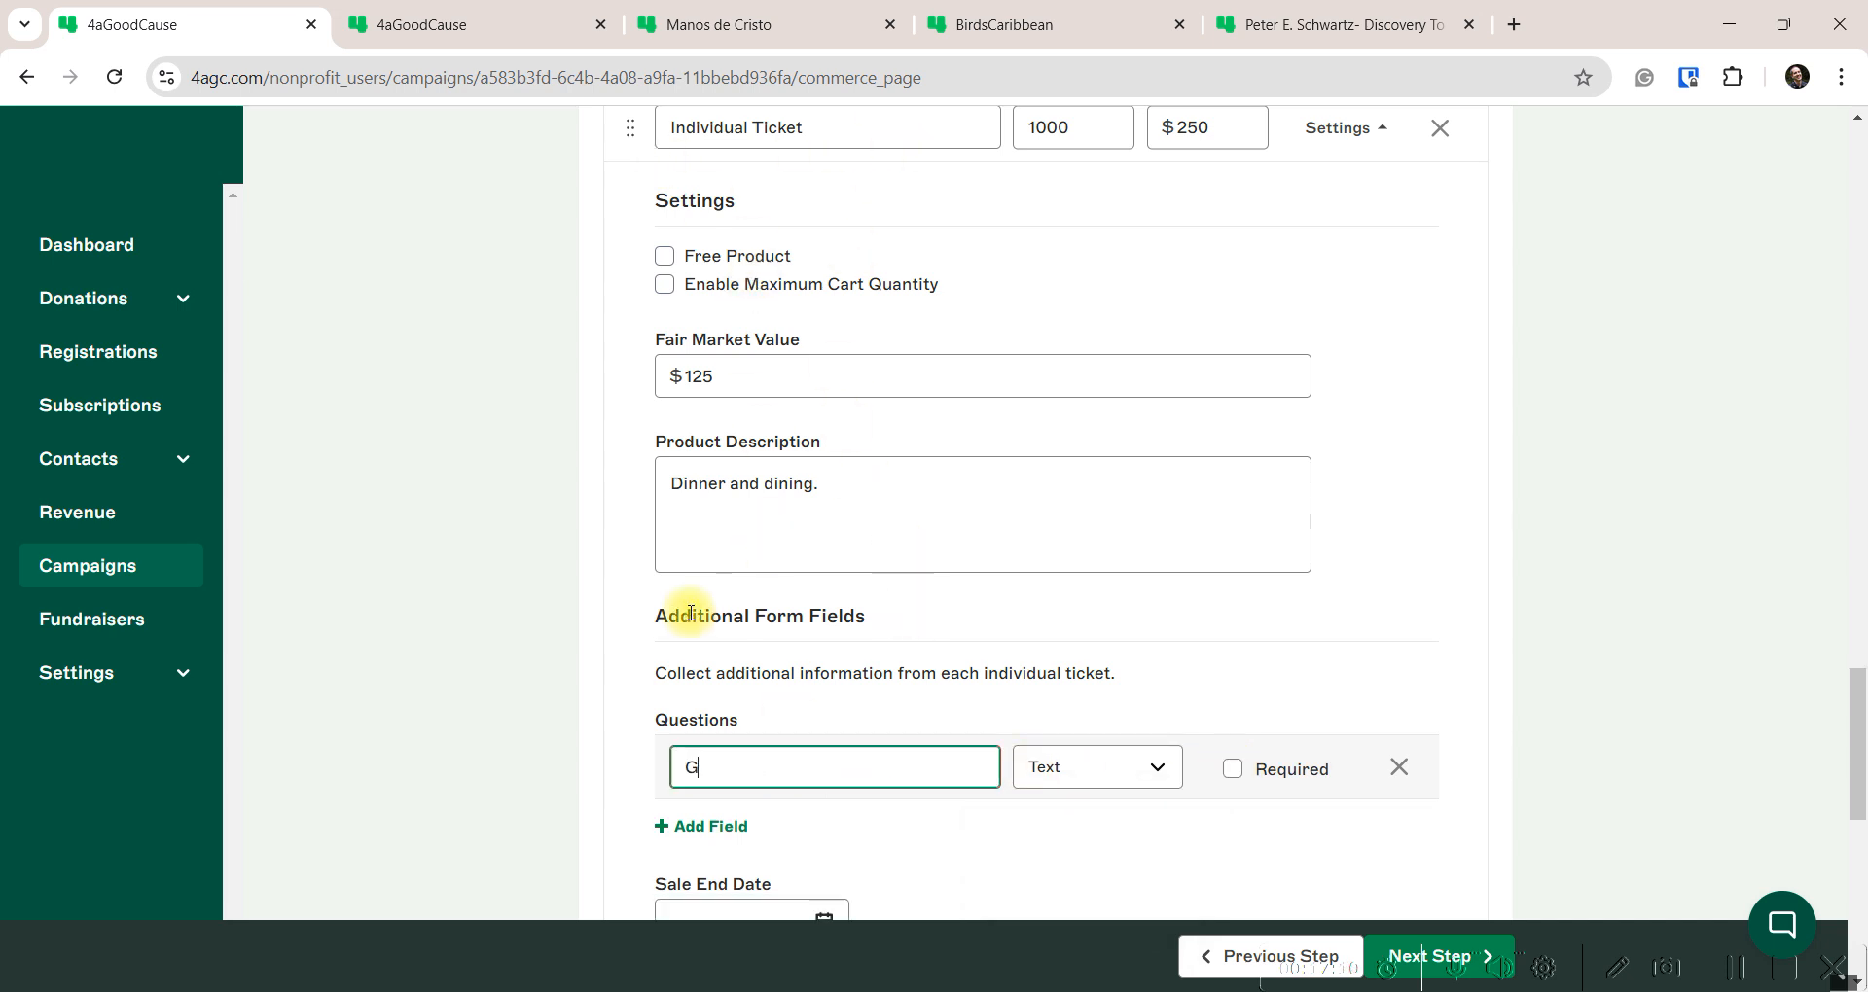
pyautogui.write('uest Name')
pyautogui.click(1002, 703)
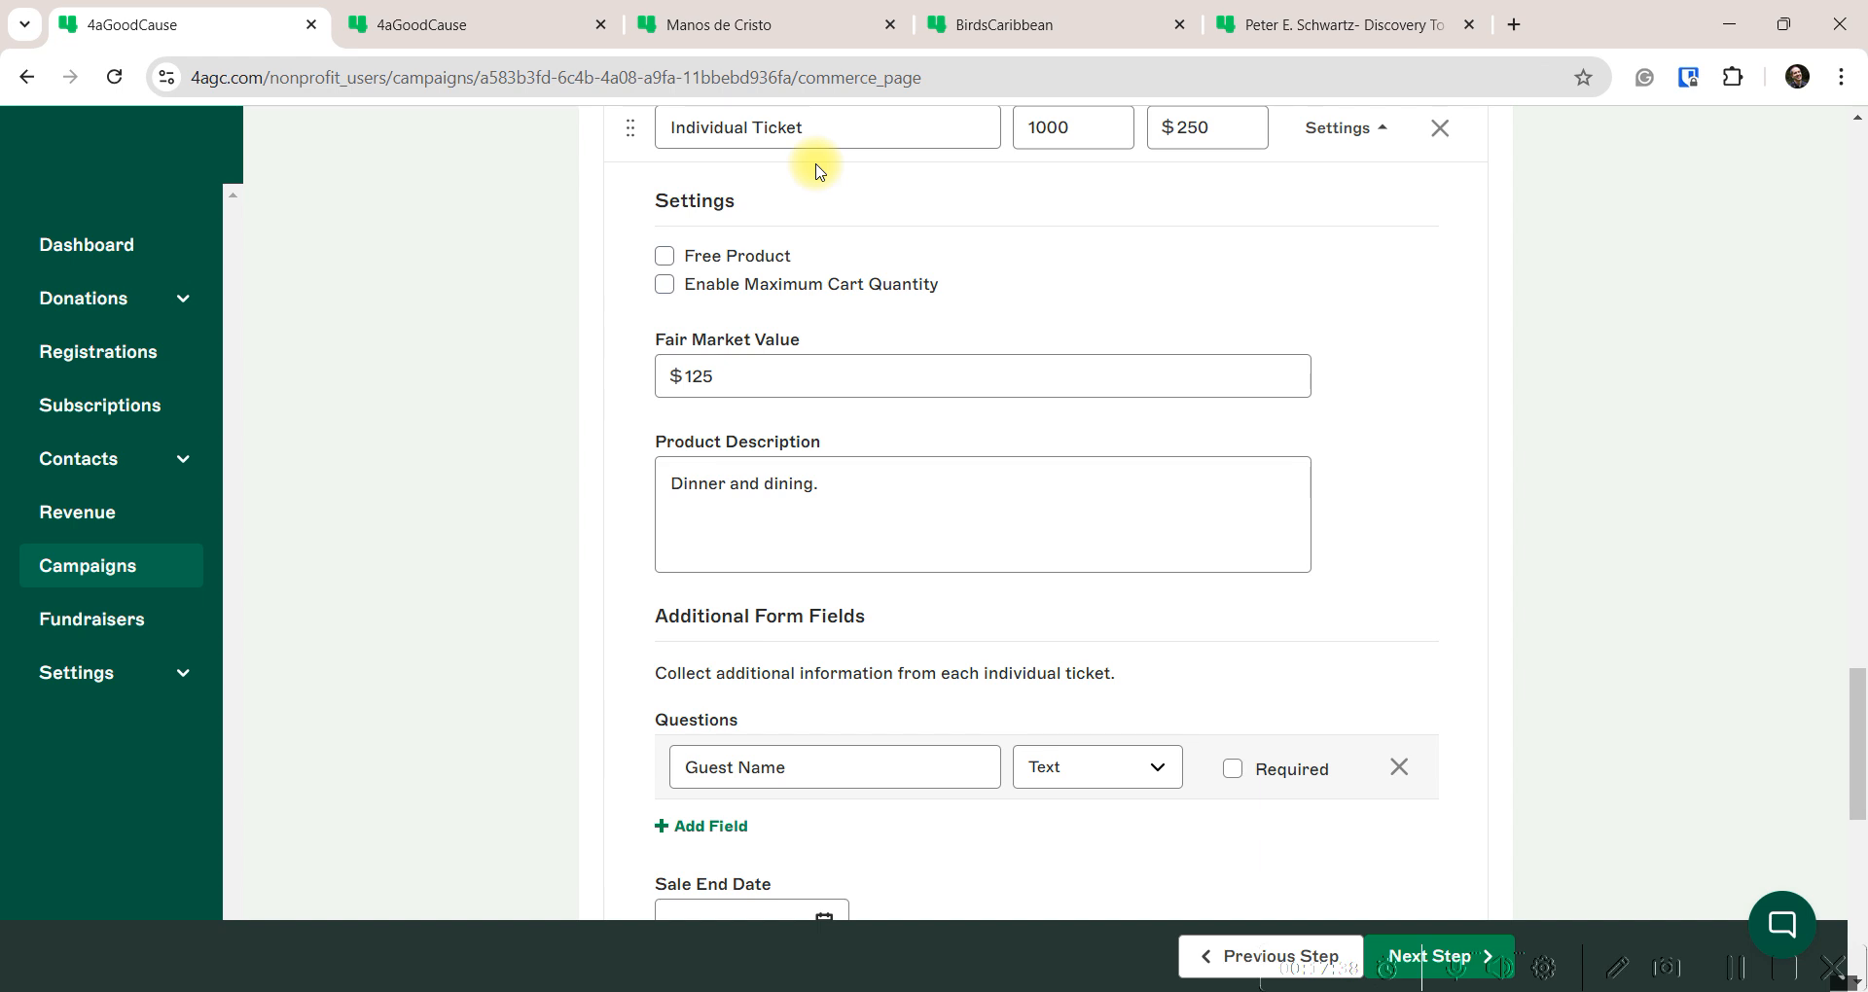
pyautogui.scroll(-3, 850, 400)
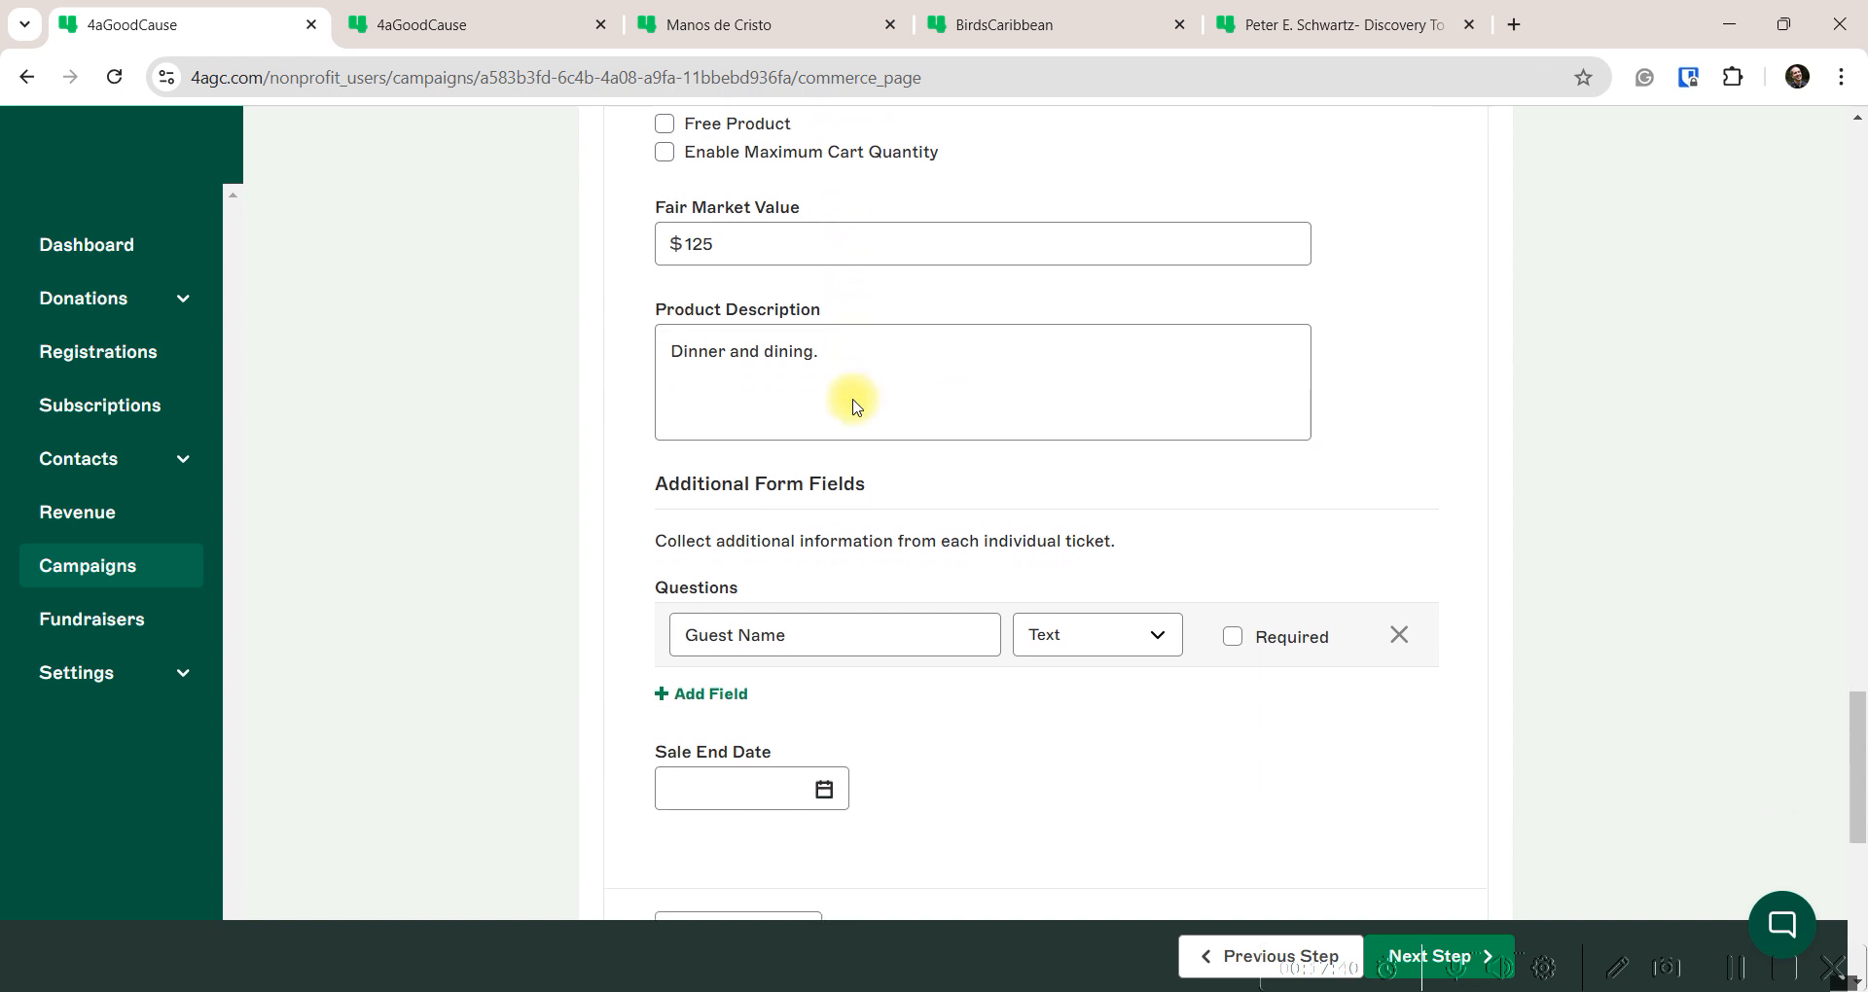
pyautogui.scroll(-1, 860, 506)
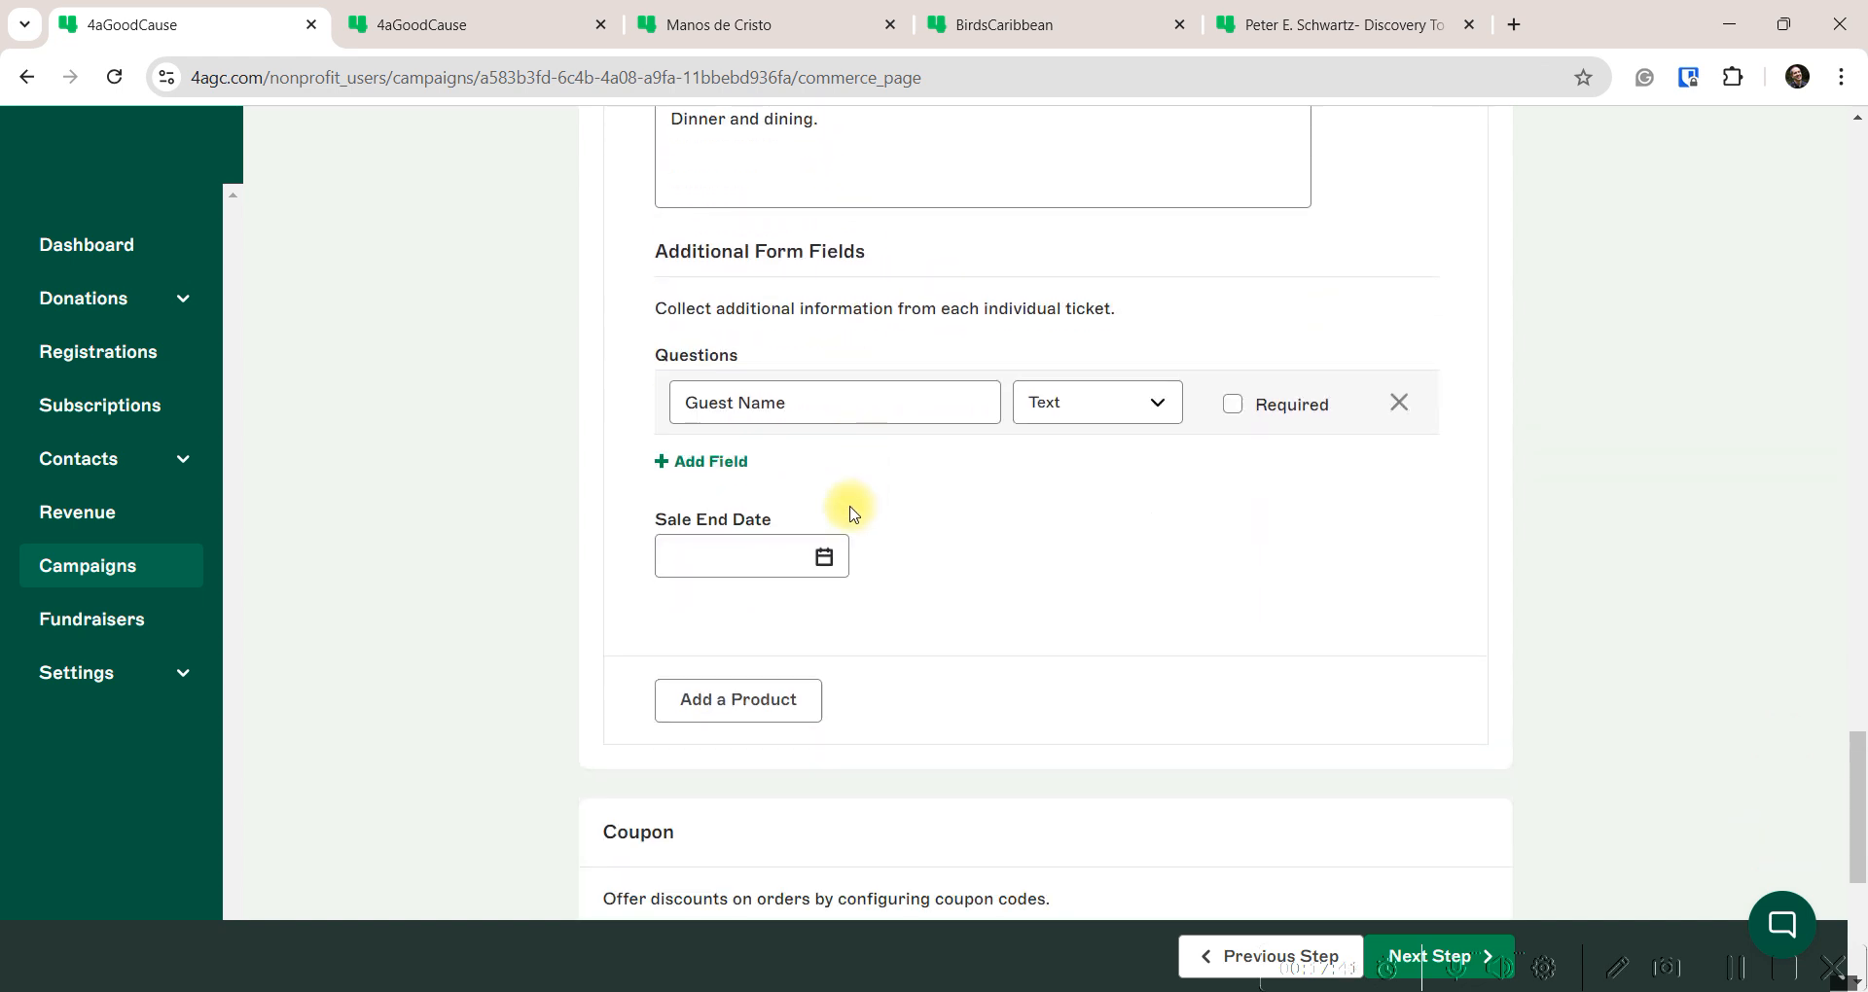
# Leave the sale end date blank, confirm quantity 1000, and collapse the ticket settings
pyautogui.click(822, 557)
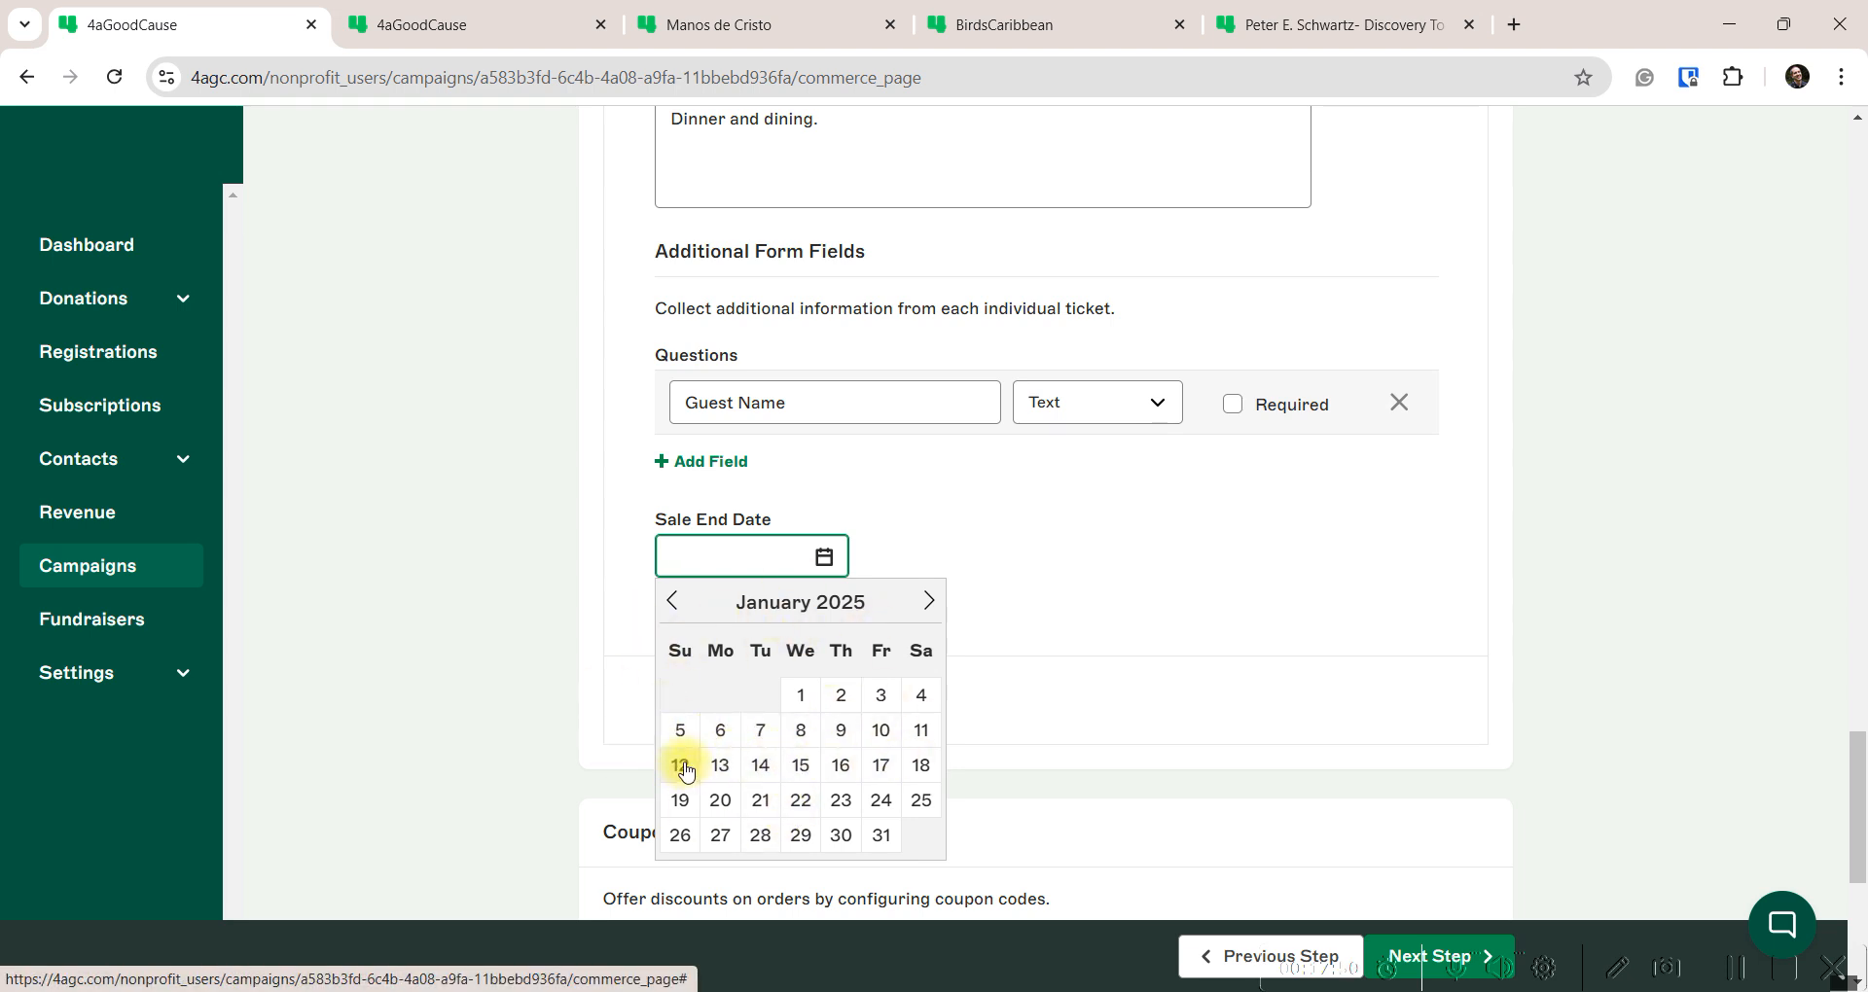
pyautogui.click(905, 516)
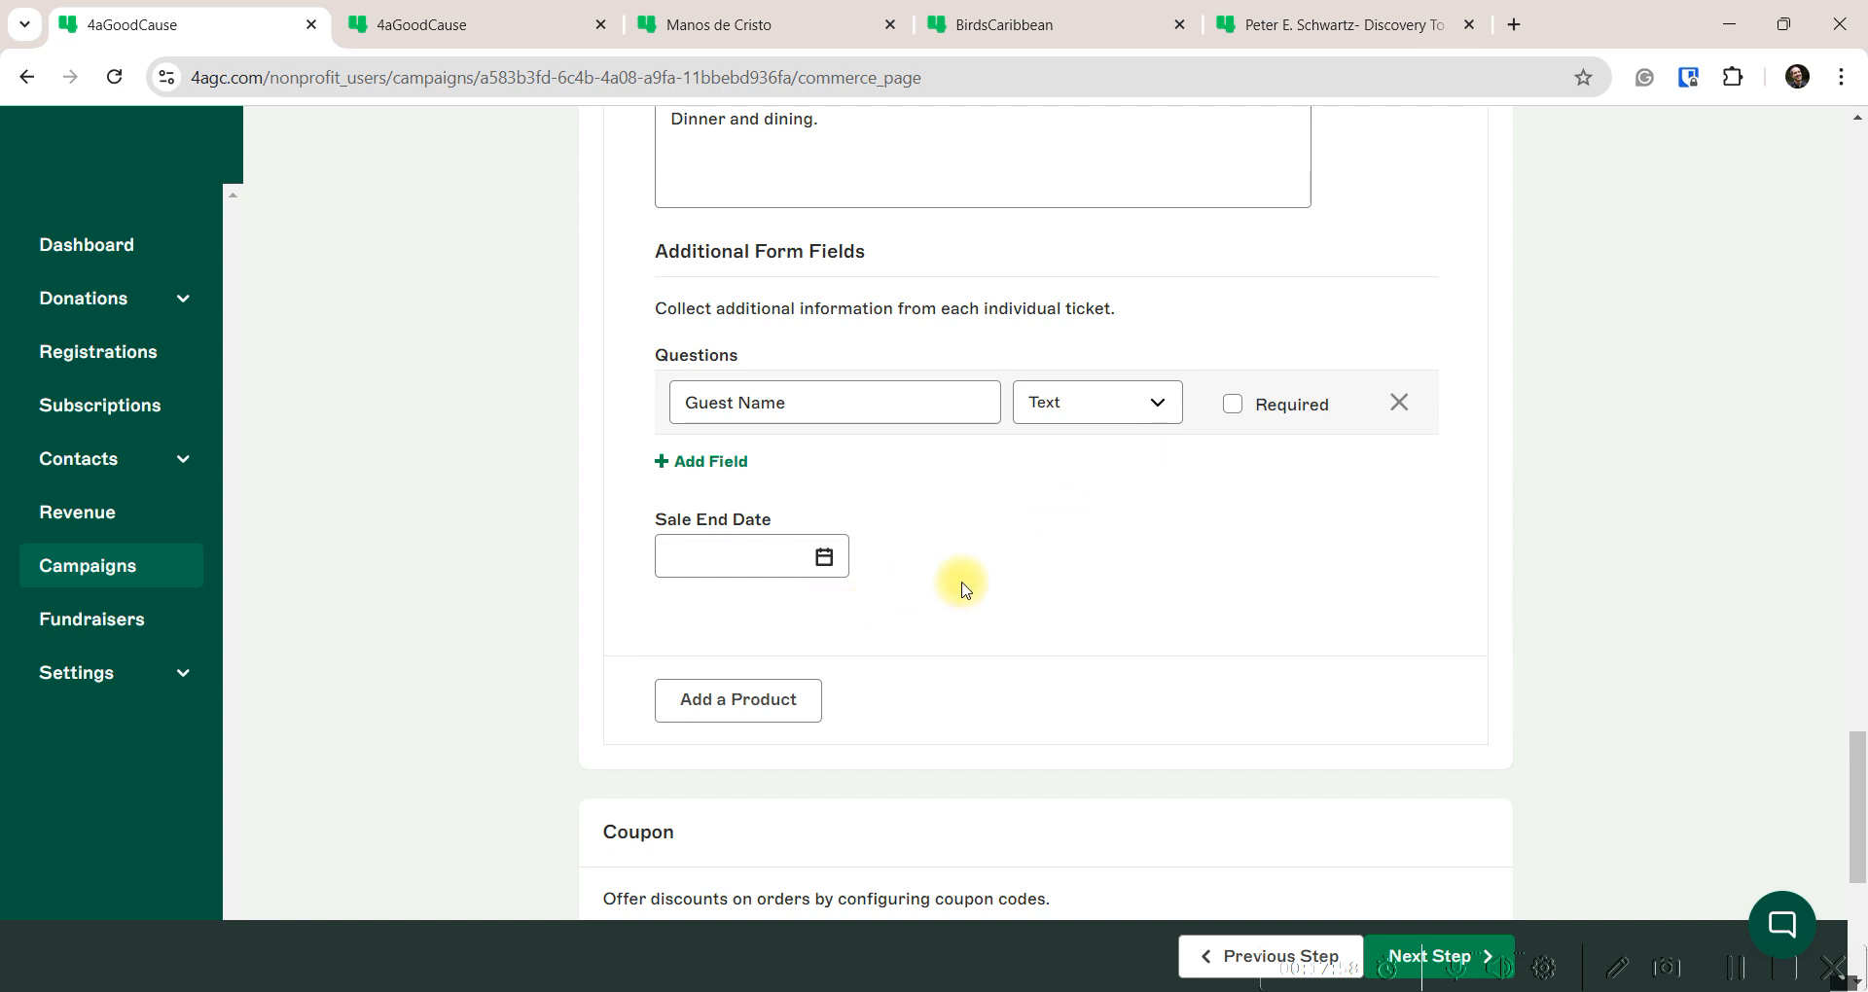
pyautogui.scroll(6, 1026, 548)
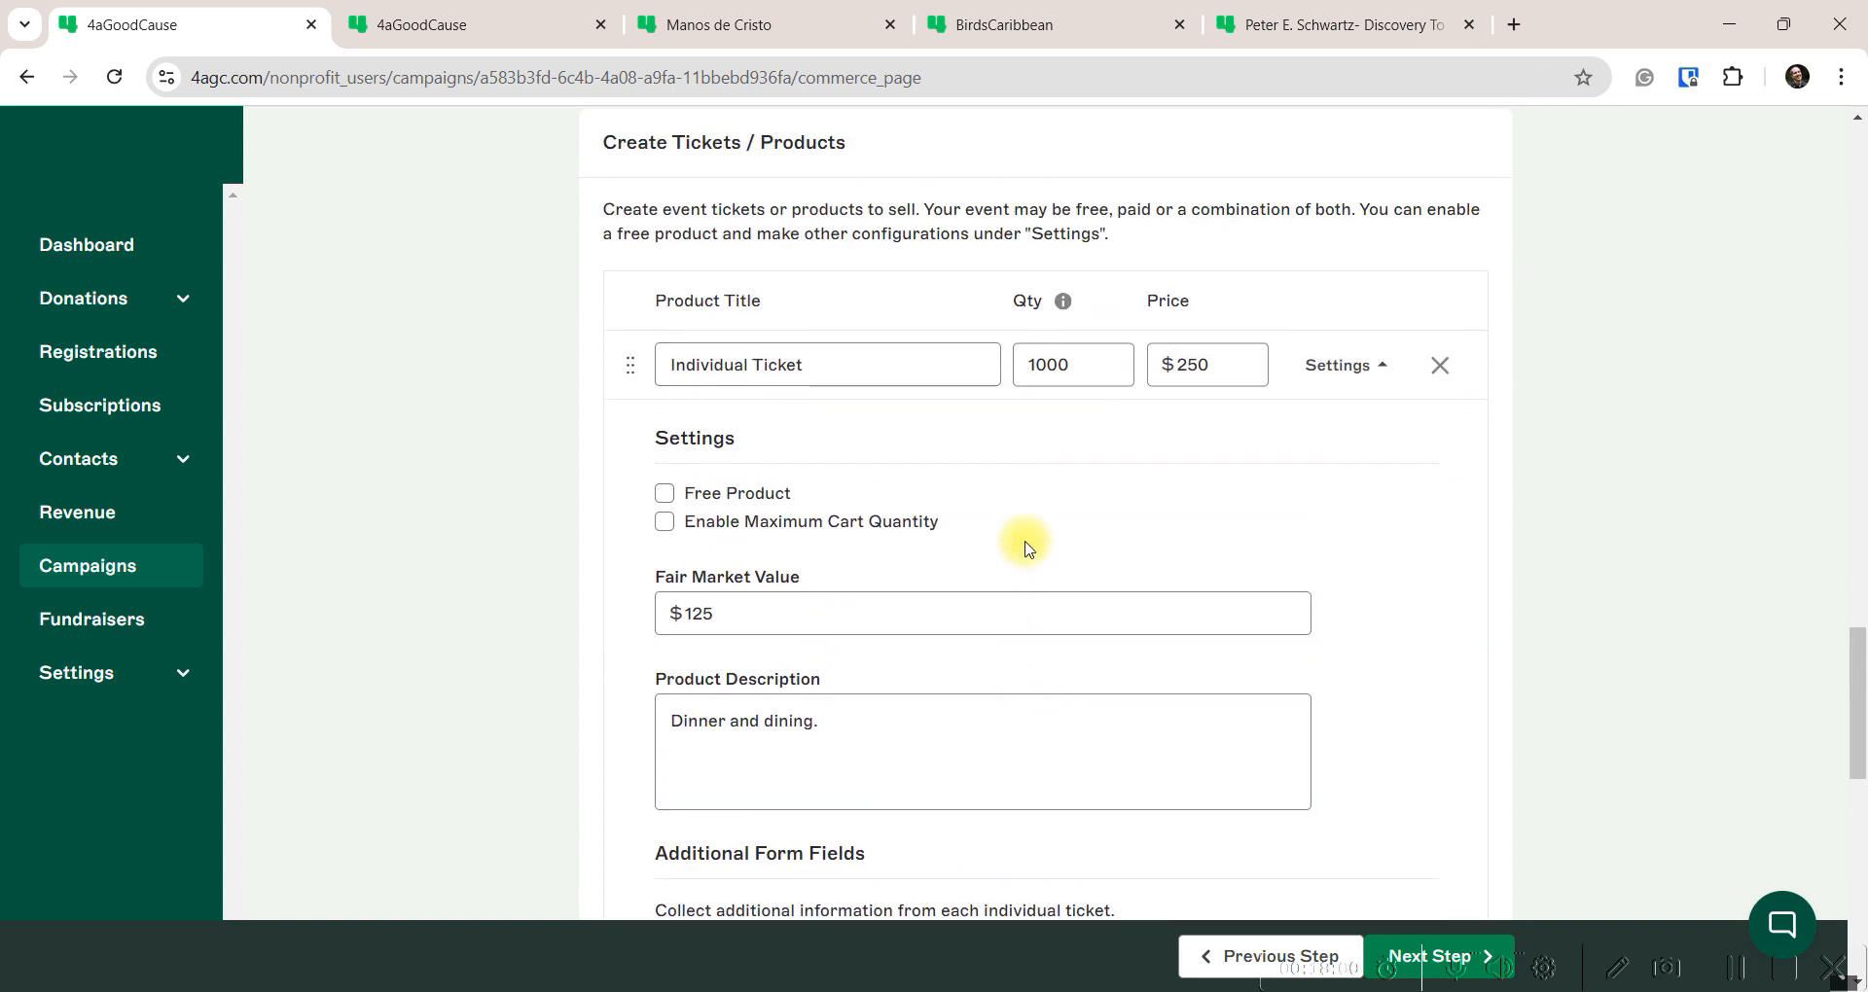
pyautogui.click(1068, 381)
pyautogui.moveTo(1064, 368); pyautogui.dragTo(1019, 368)
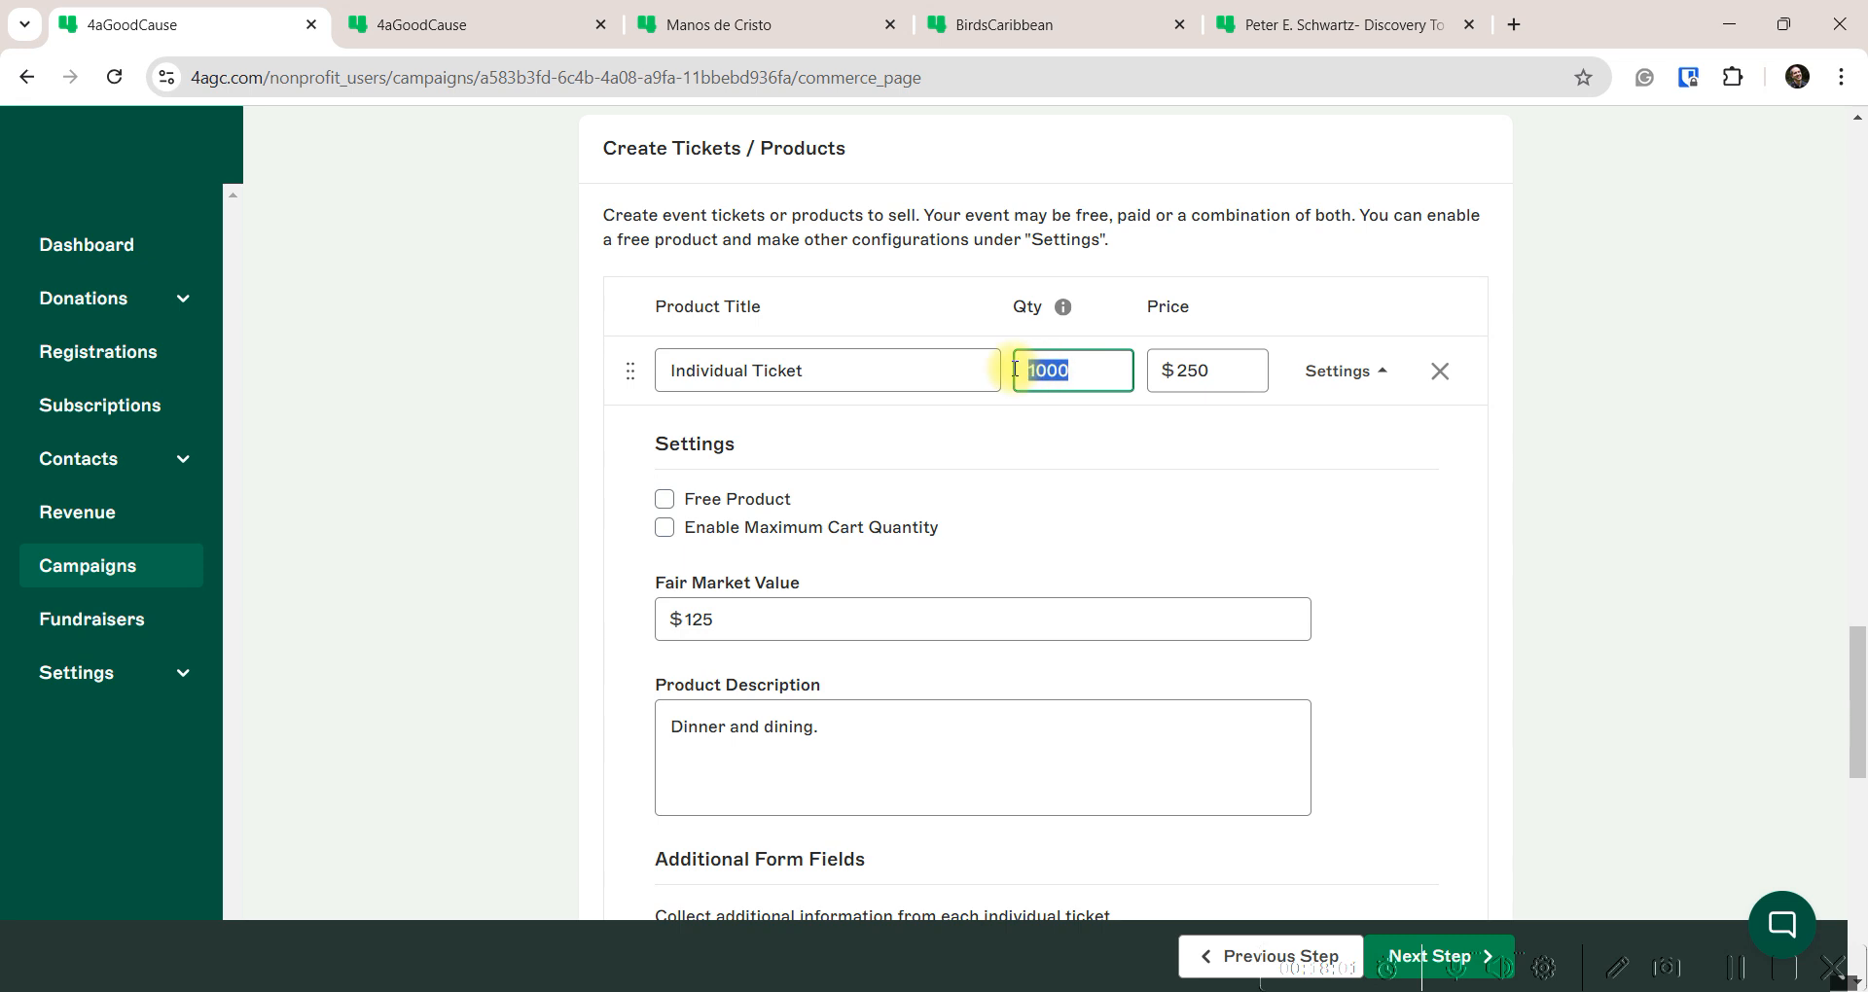
pyautogui.click(1102, 367)
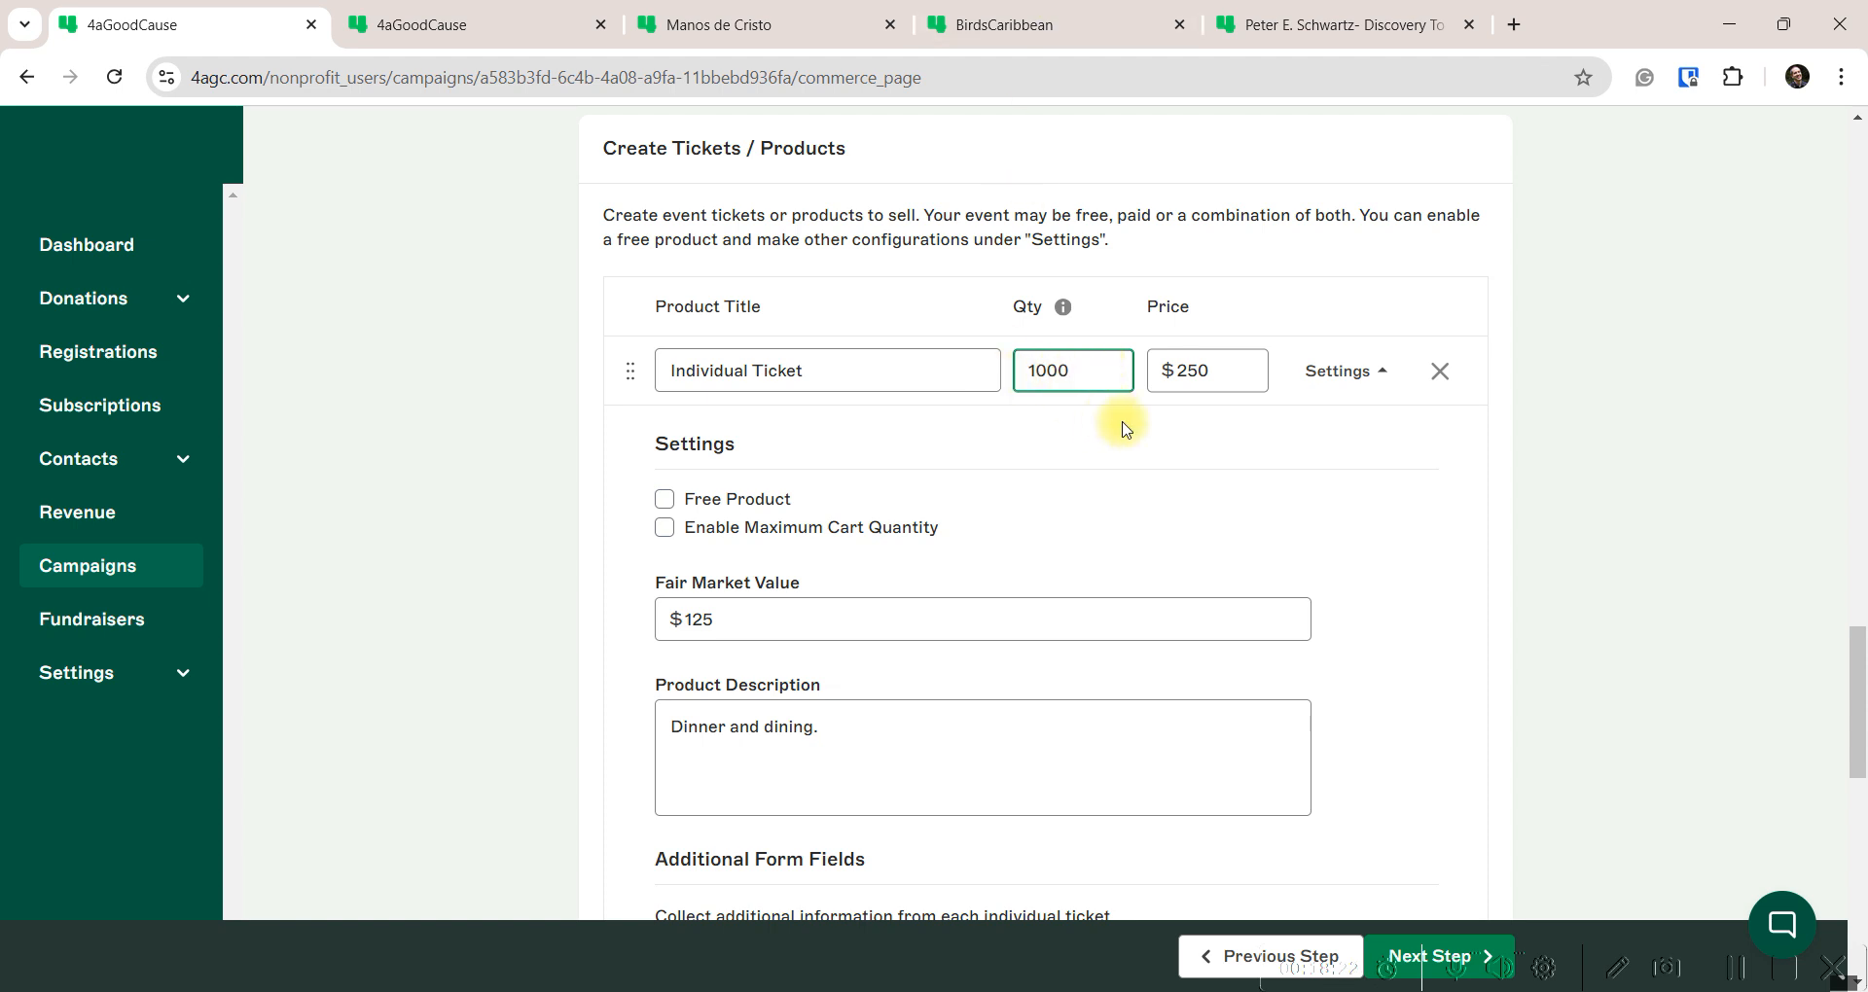
pyautogui.click(1333, 371)
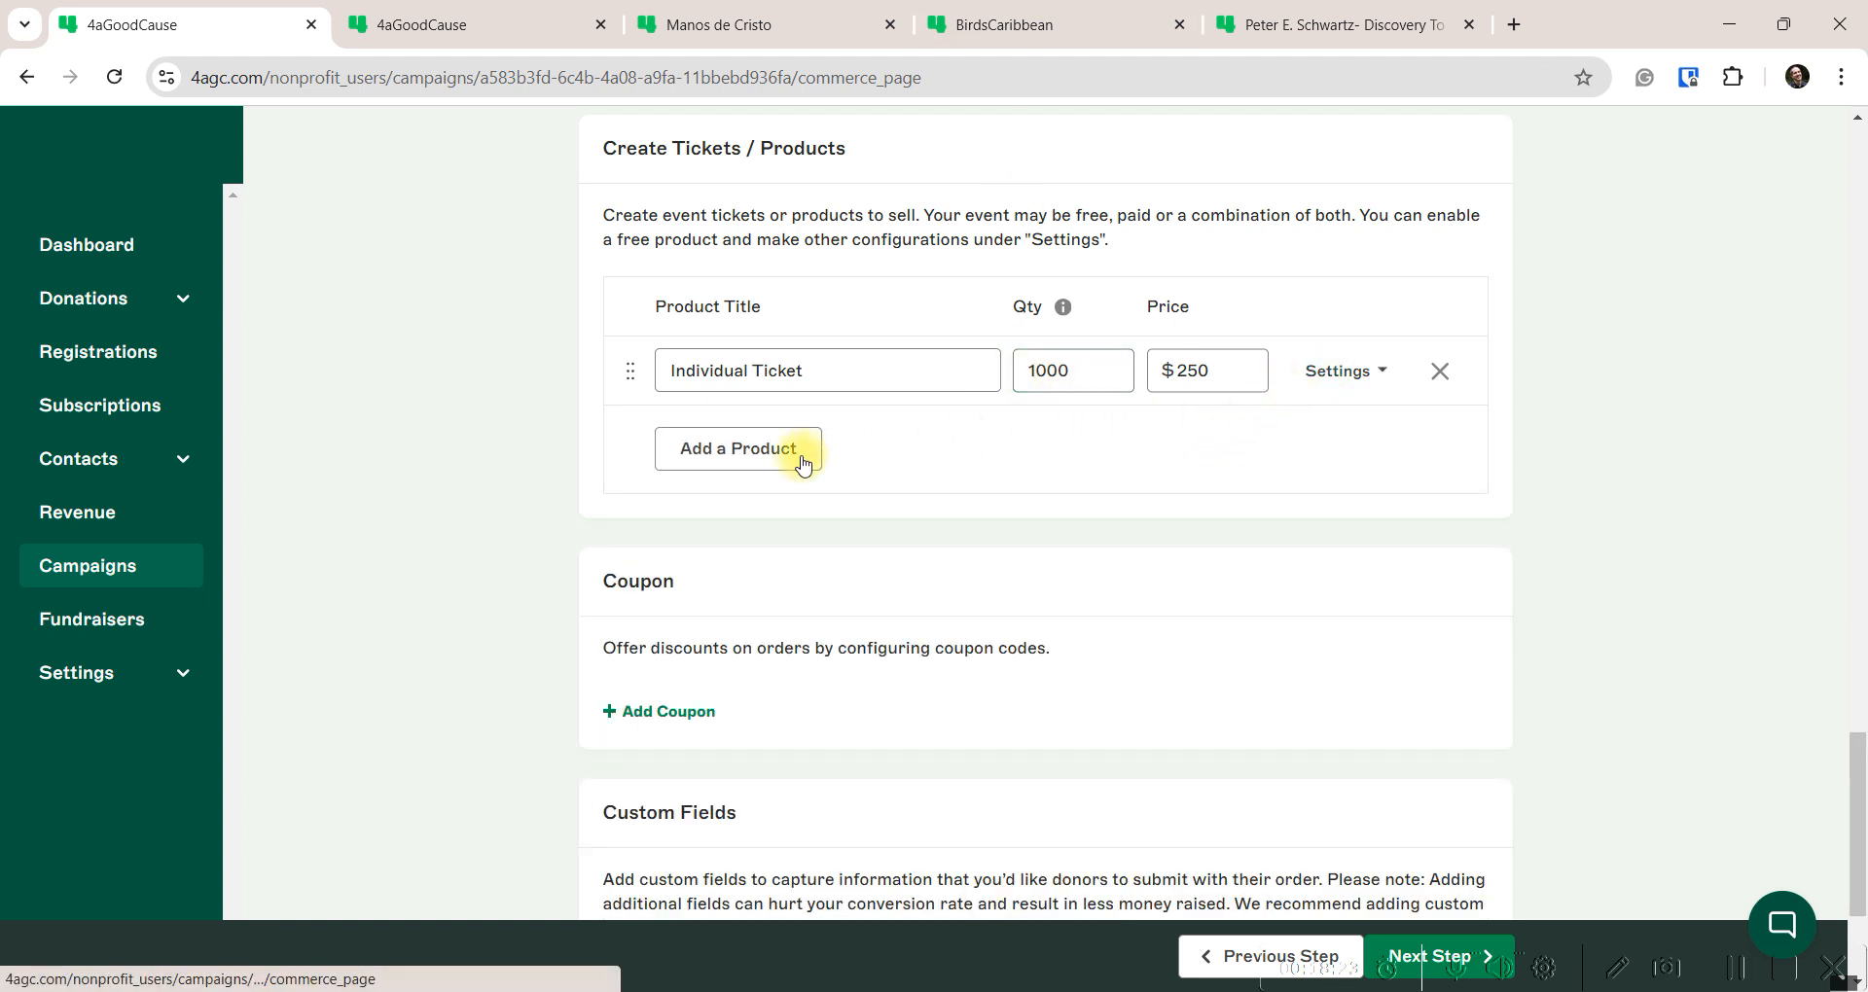
# Add a second product titled Corporate Sponsorship with quantity 10
pyautogui.click(733, 454)
pyautogui.write('Cor')
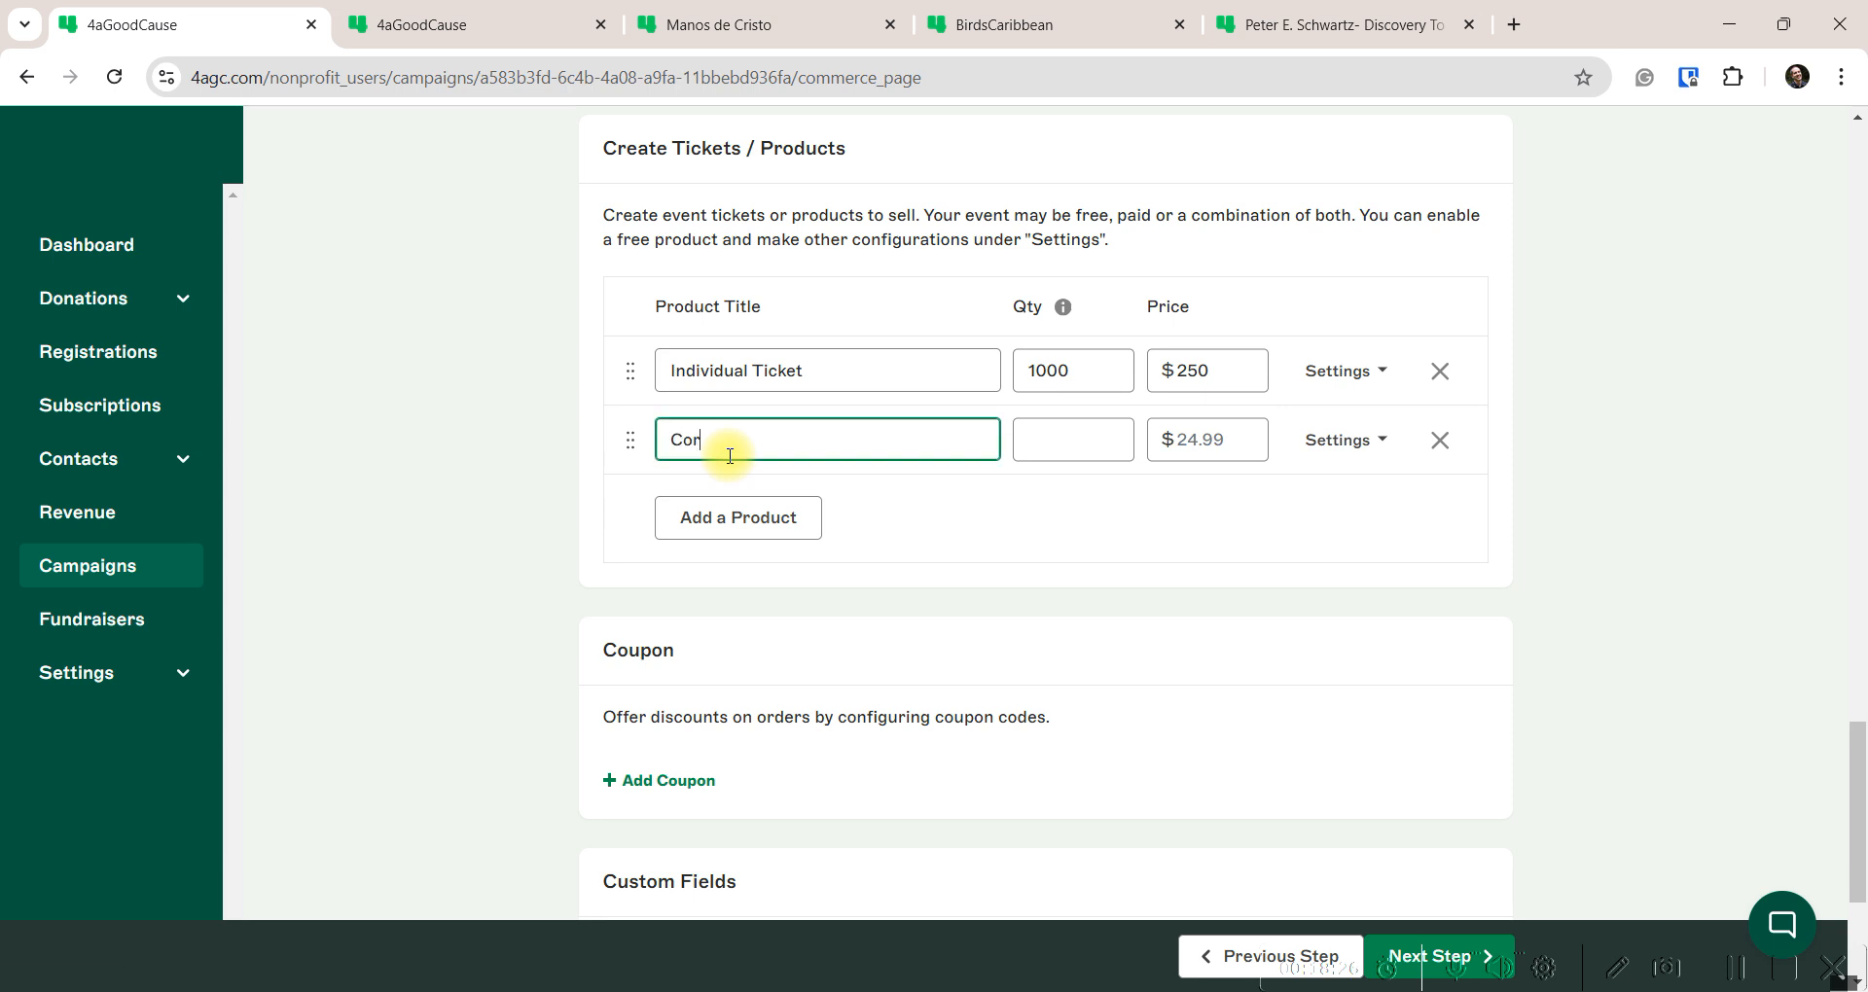
pyautogui.write('porate Somsprnosor')
pyautogui.press('BackSpace')
pyautogui.press('BackSpace')
pyautogui.press('BackSpace')
pyautogui.press('BackSpace')
pyautogui.press('BackSpace')
pyautogui.press('BackSpace')
pyautogui.press('BackSpace')
pyautogui.press('BackSpace')
pyautogui.press('BackSpace')
pyautogui.press('BackSpace')
pyautogui.write('ponsorship')
pyautogui.click(1051, 450)
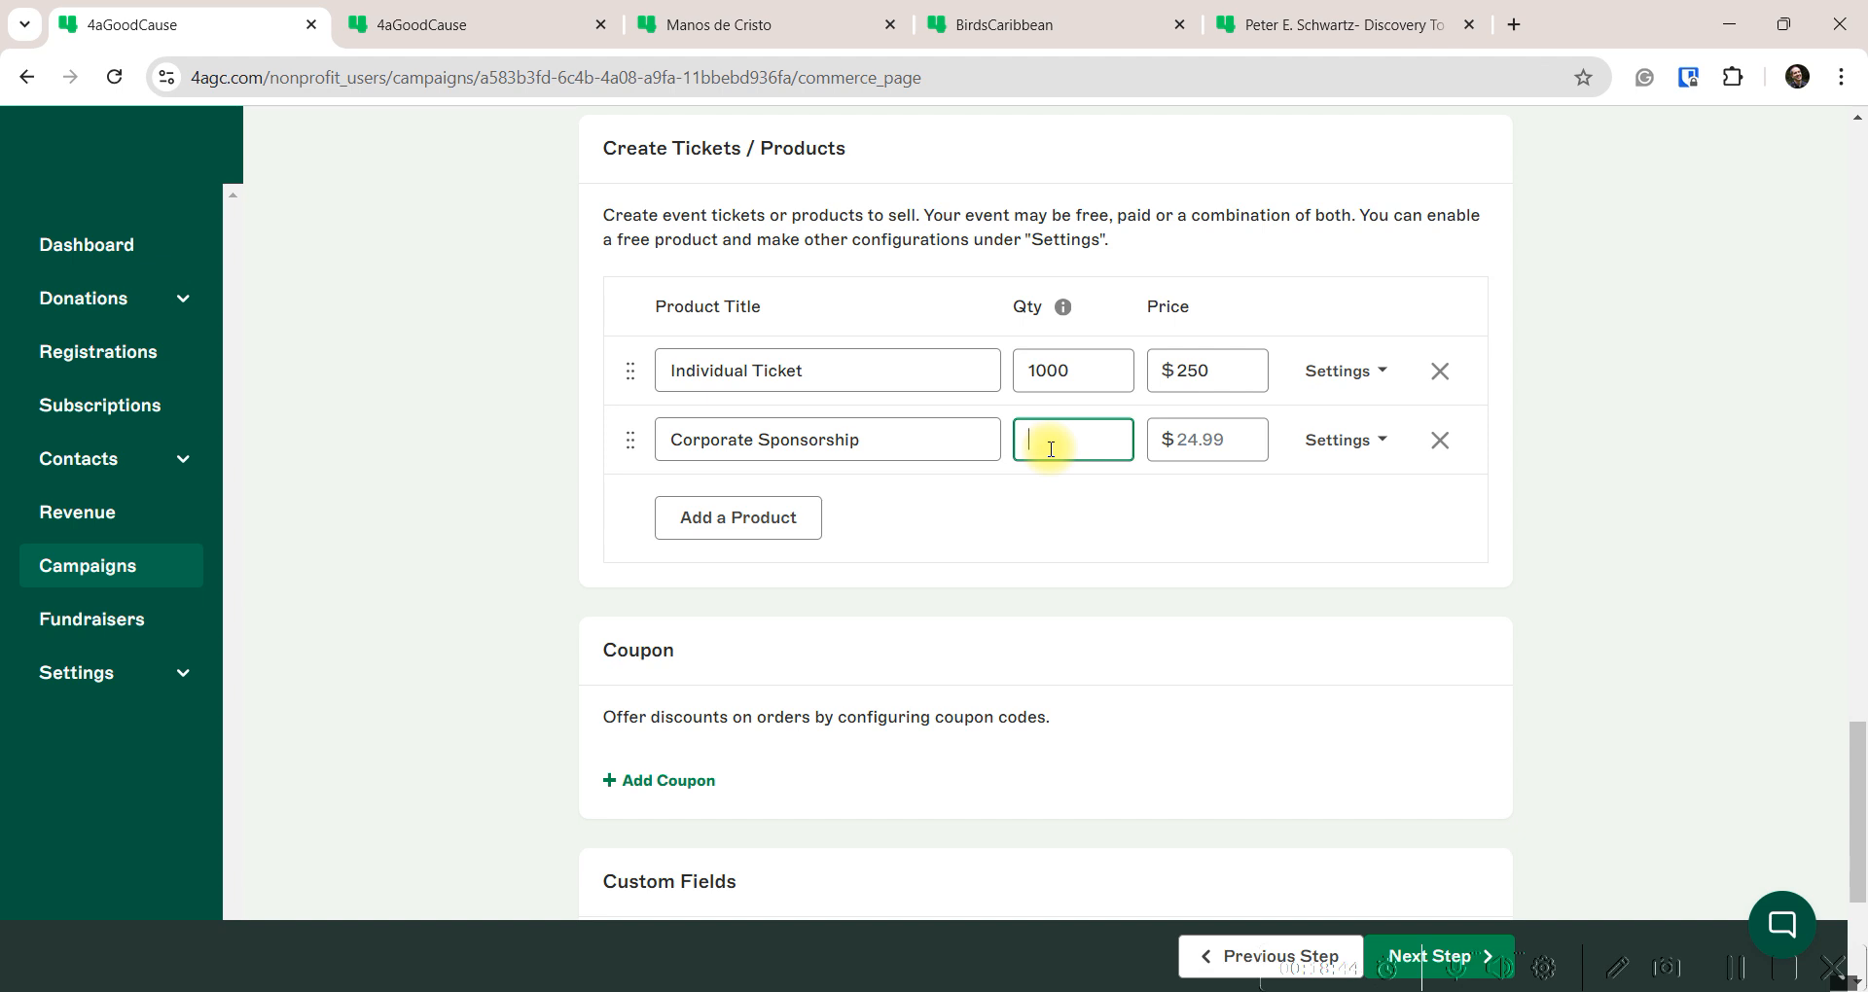
pyautogui.write('10')
pyautogui.click(1191, 440)
# Price Corporate Sponsorship at $2500, described as '10 attendees | Corporate logo on the building and in the program'
pyautogui.write('2500')
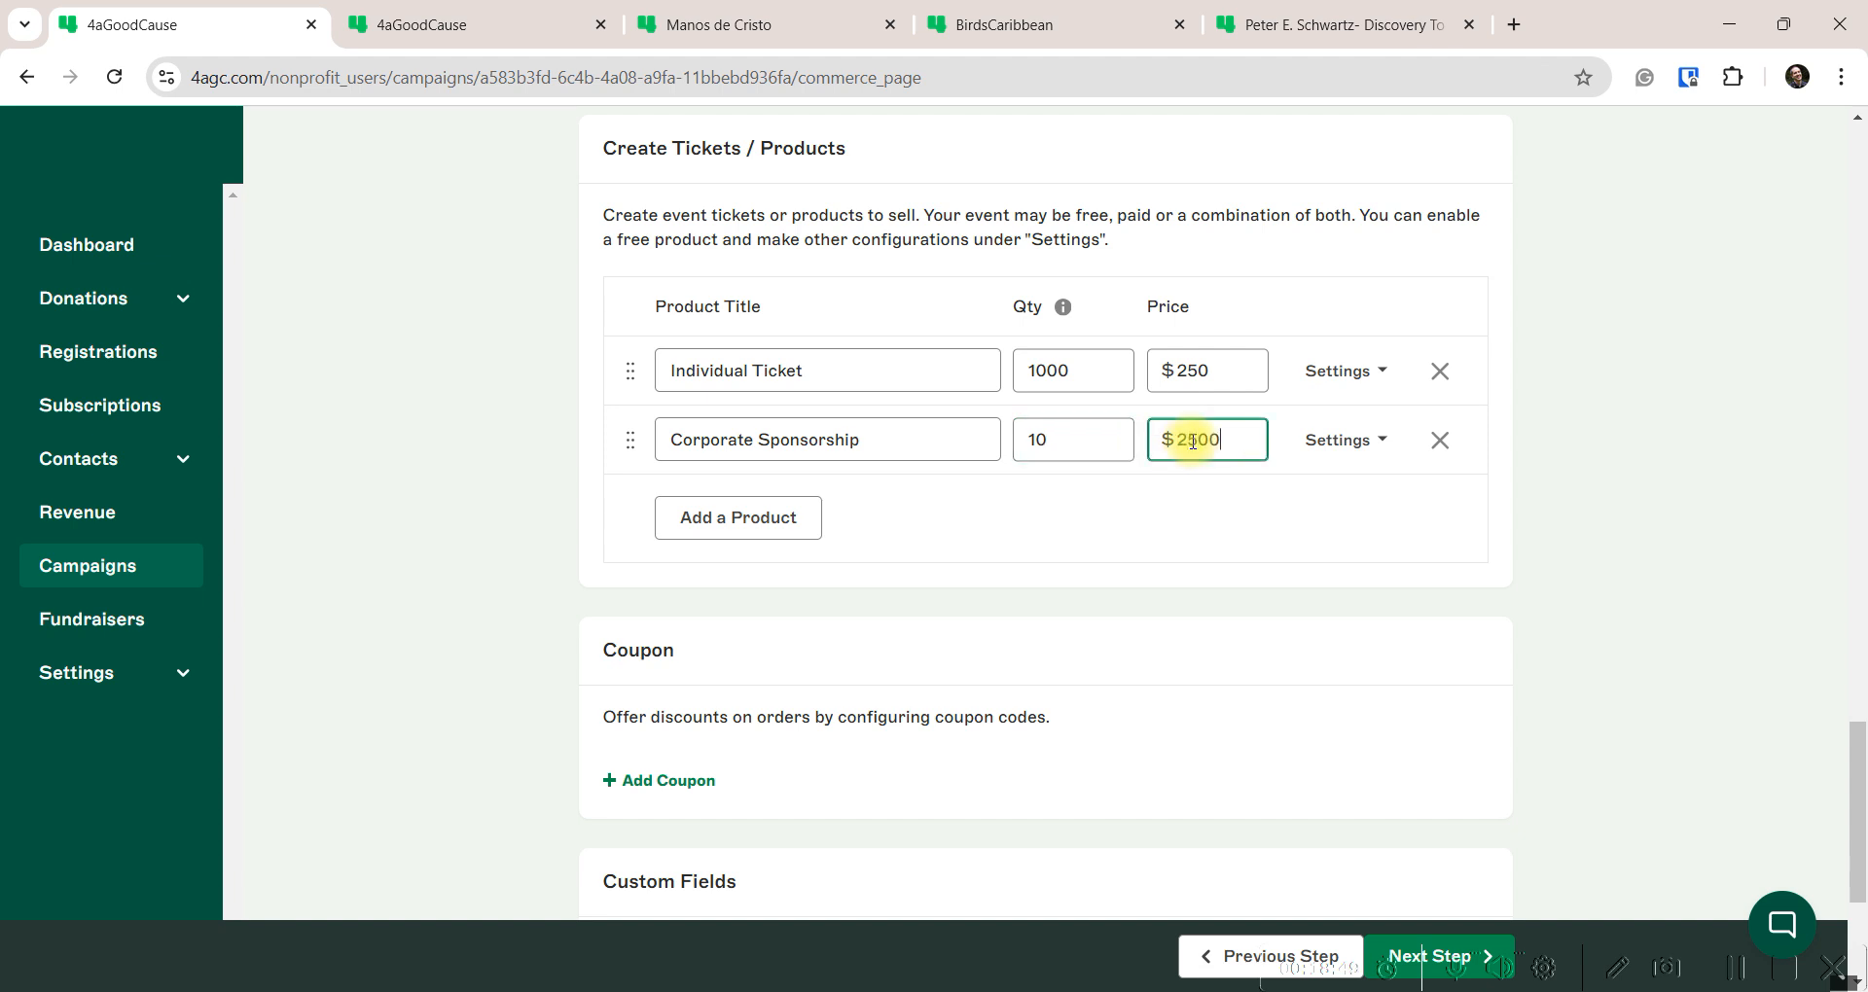
pyautogui.click(1380, 440)
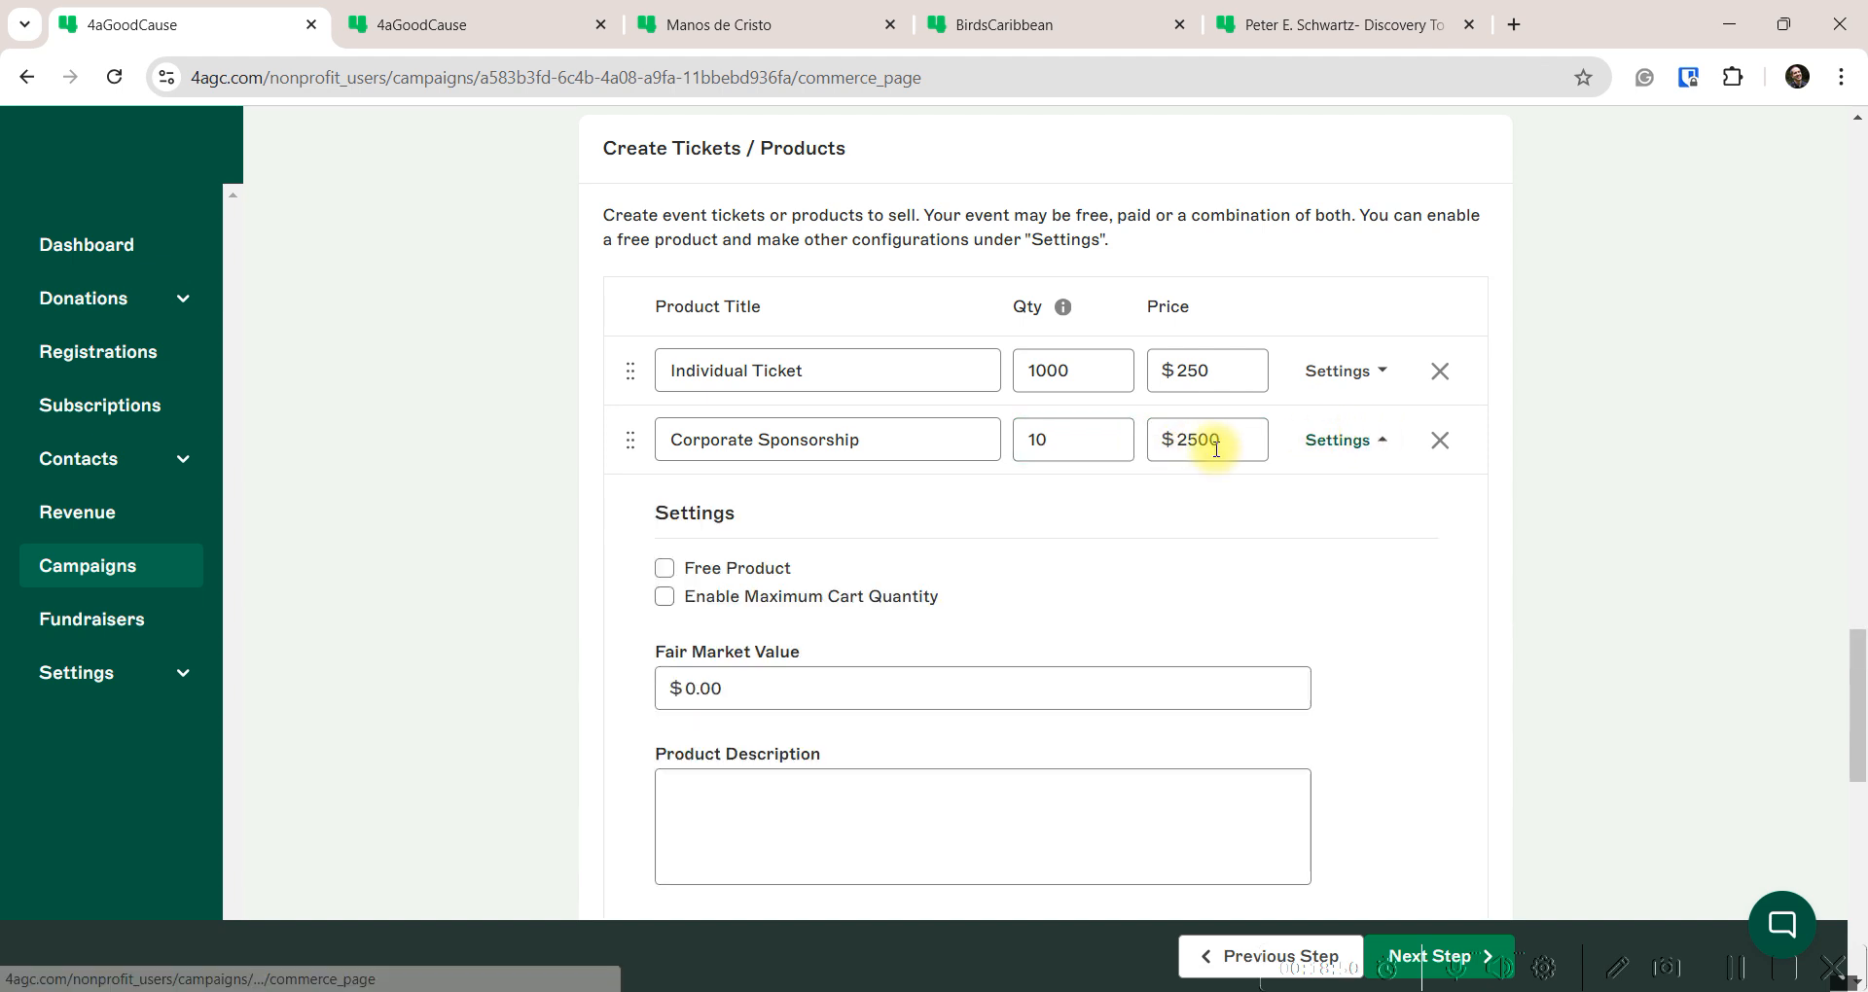
pyautogui.scroll(-1, 742, 550)
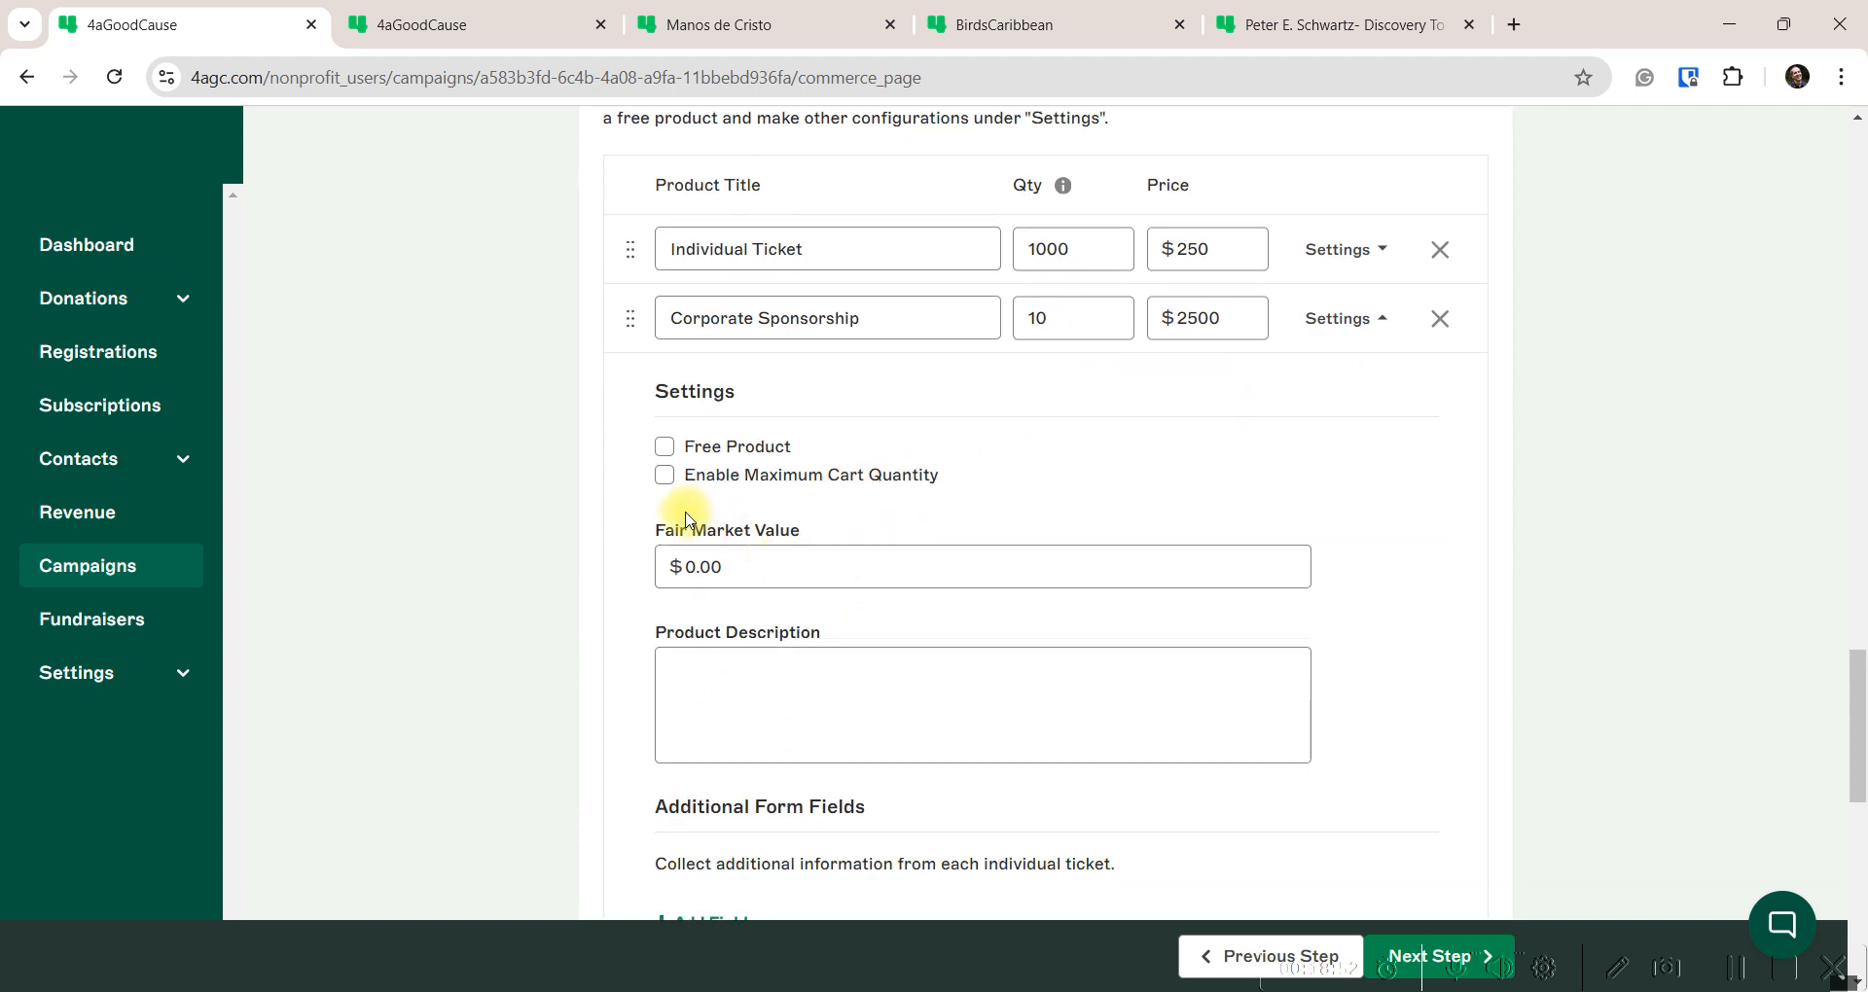
pyautogui.click(766, 681)
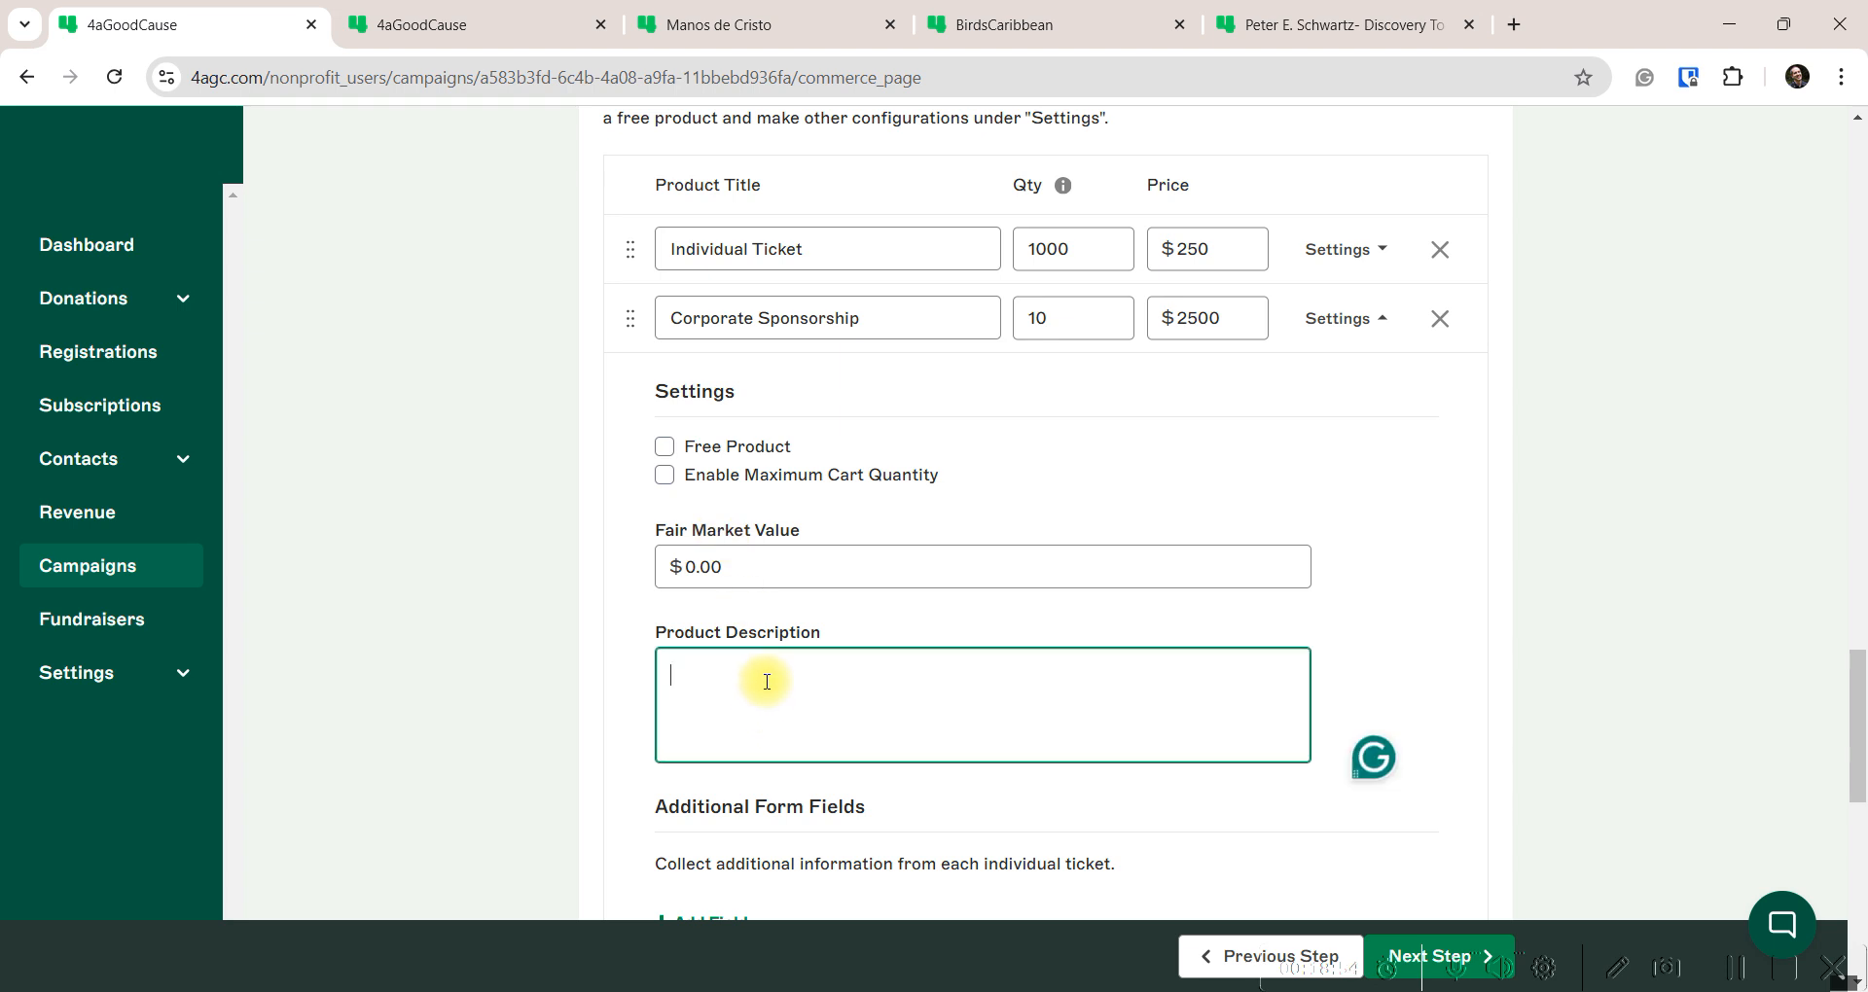
pyautogui.write('10 attendees | Corpoate logo')
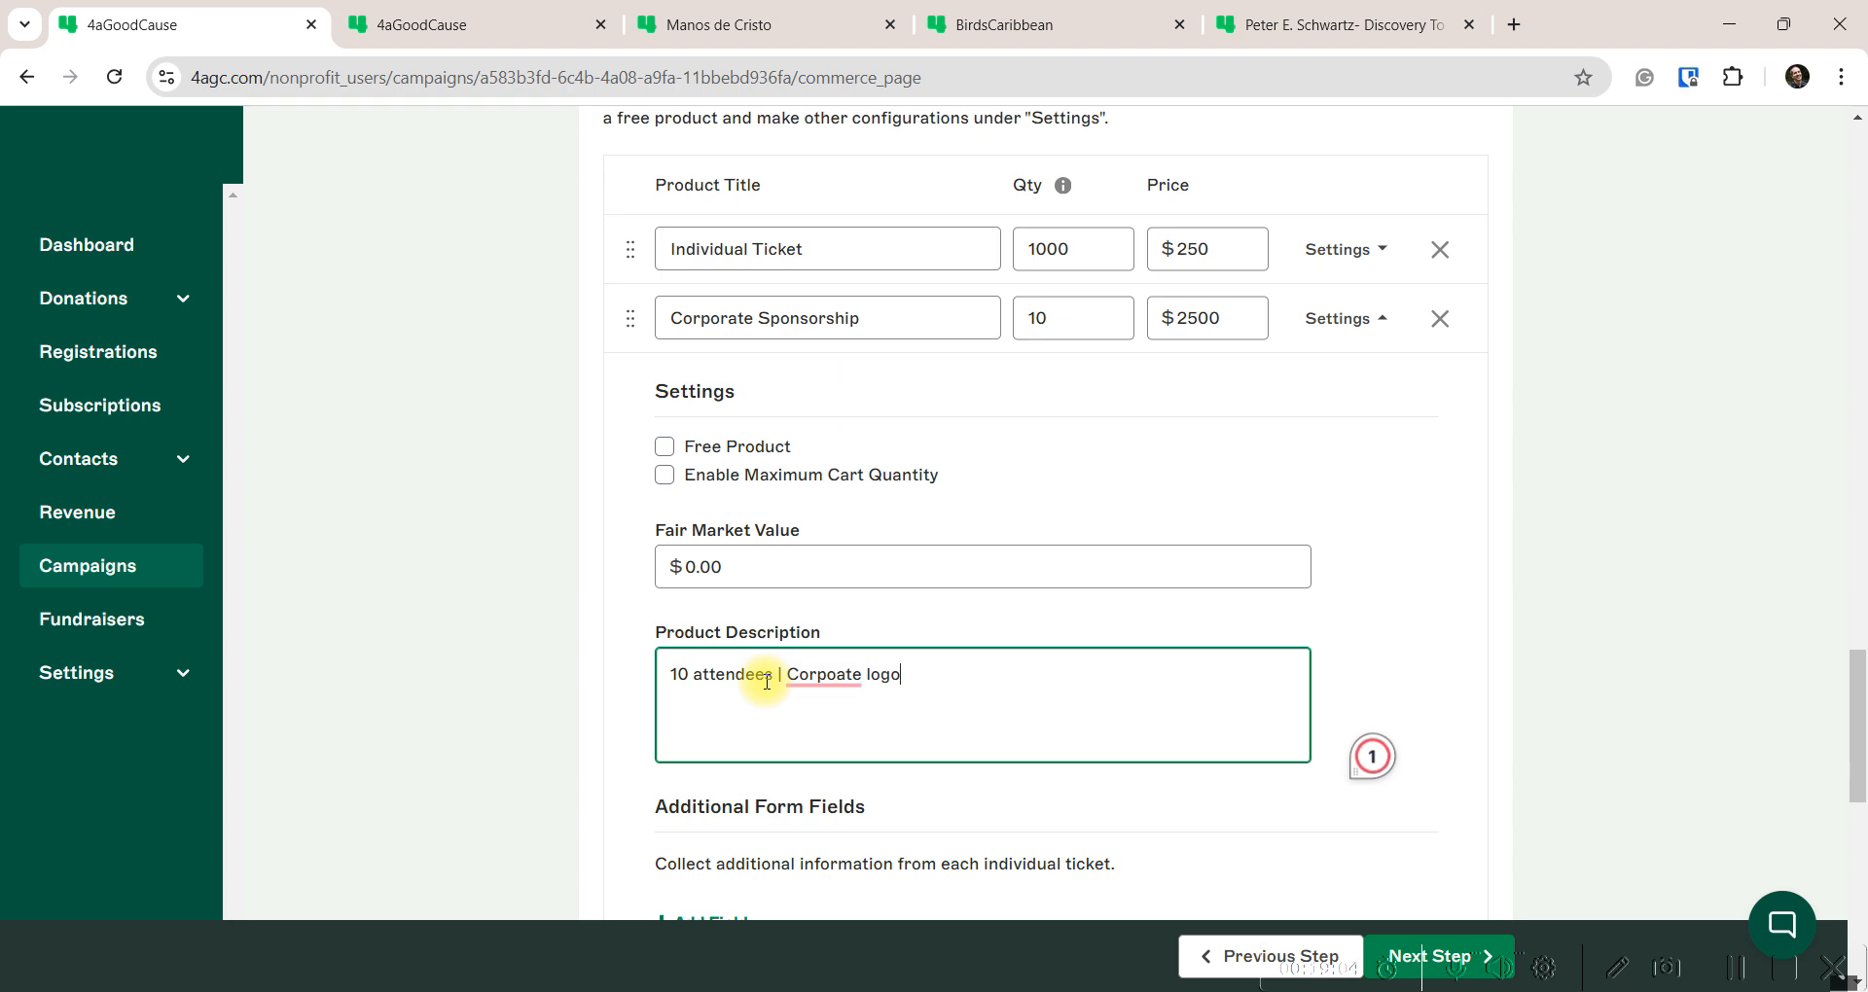
pyautogui.press('Left')
pyautogui.press('Left')
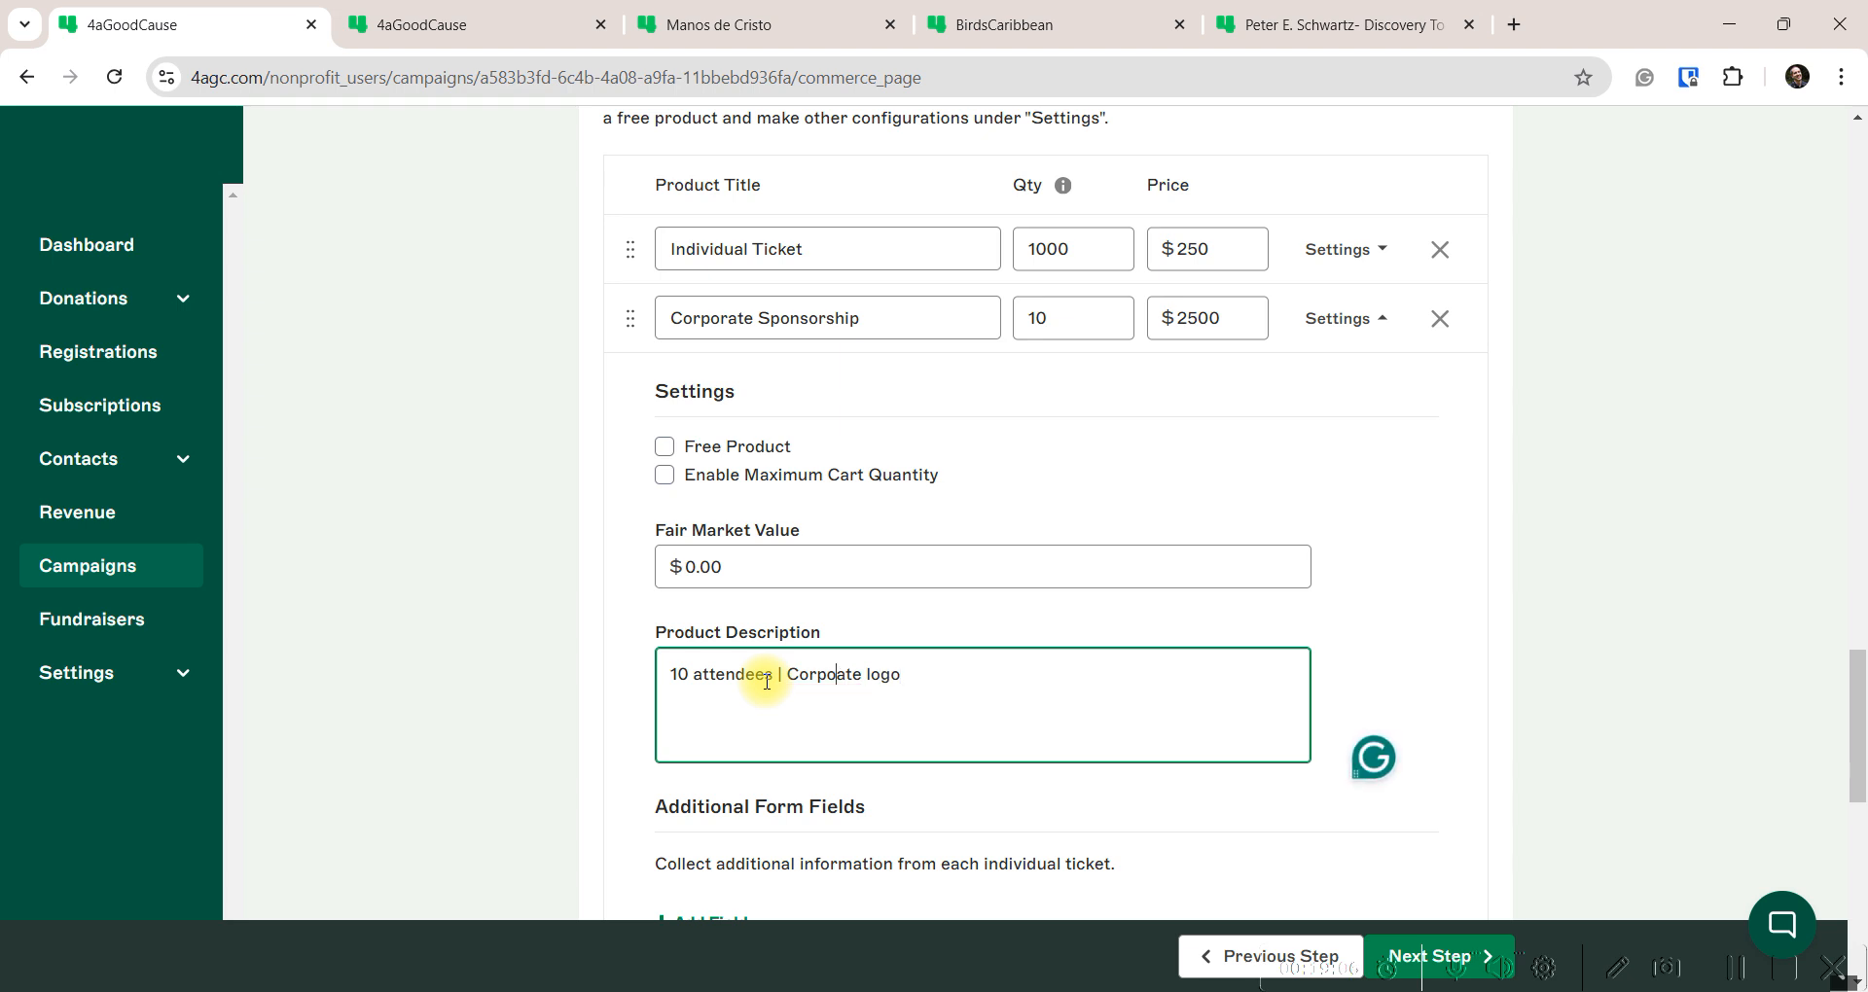
pyautogui.write('rate logo on the building')
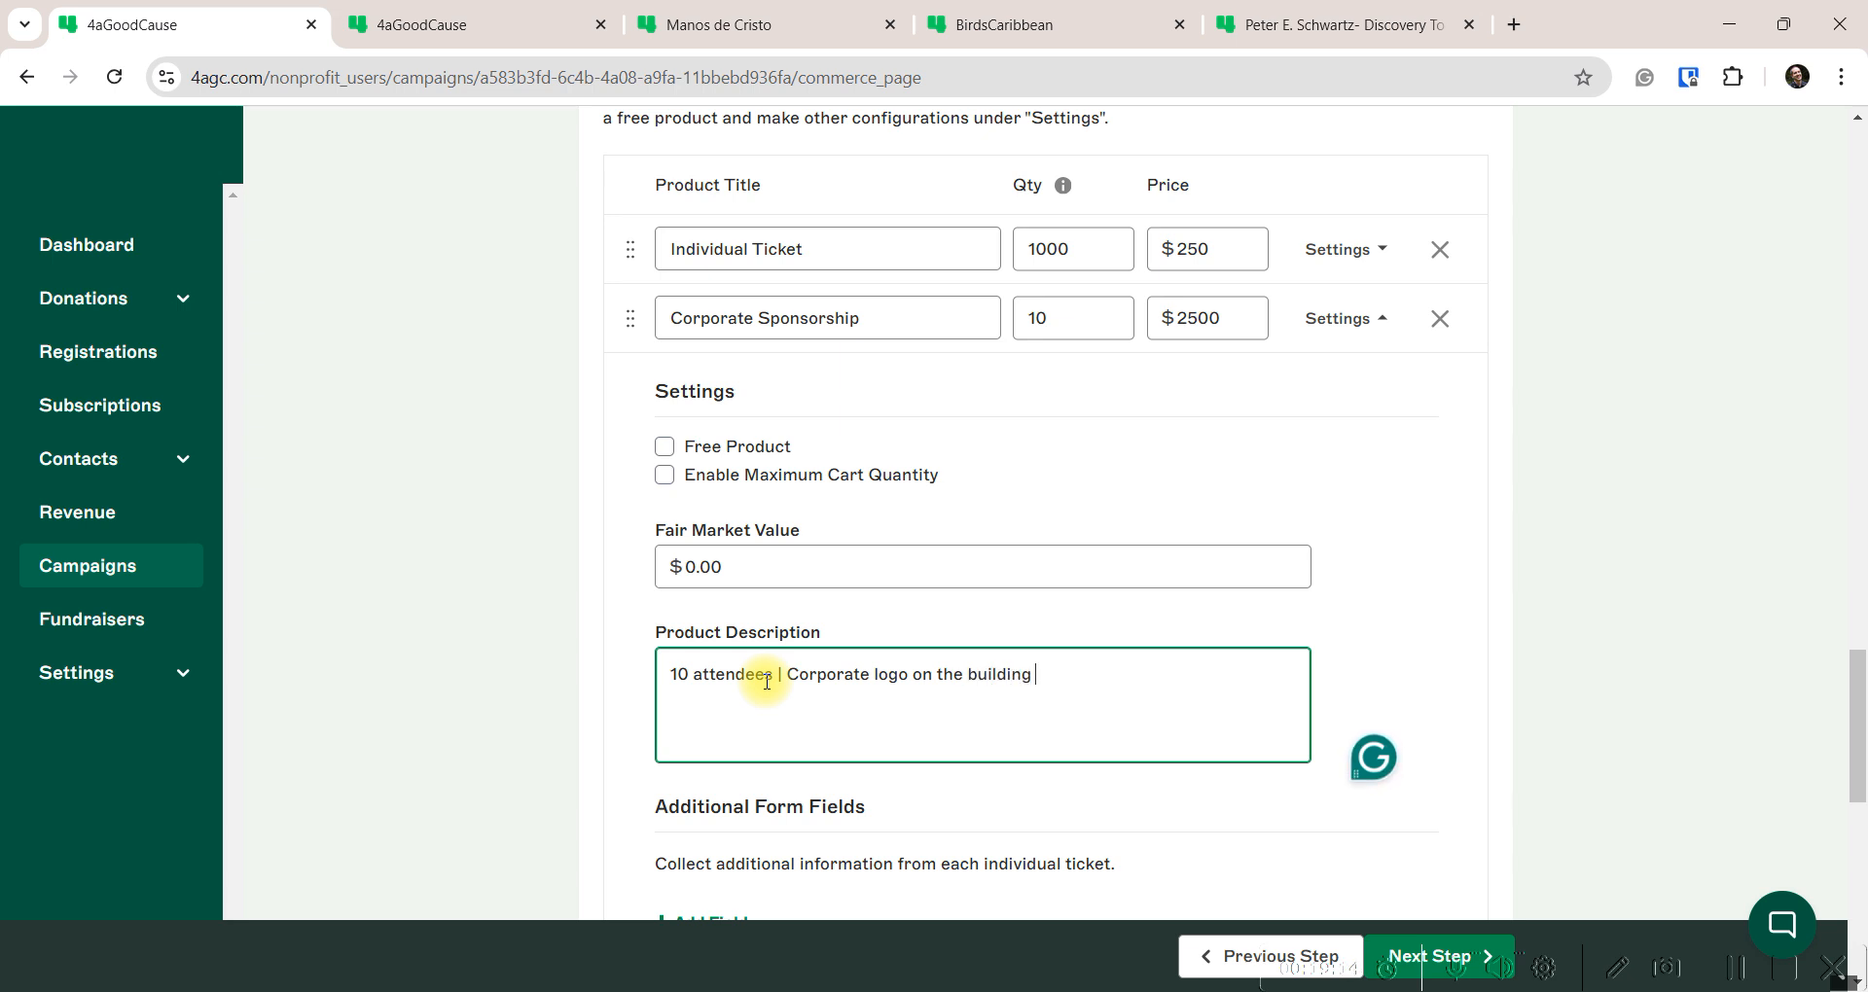
pyautogui.write(' and in the program')
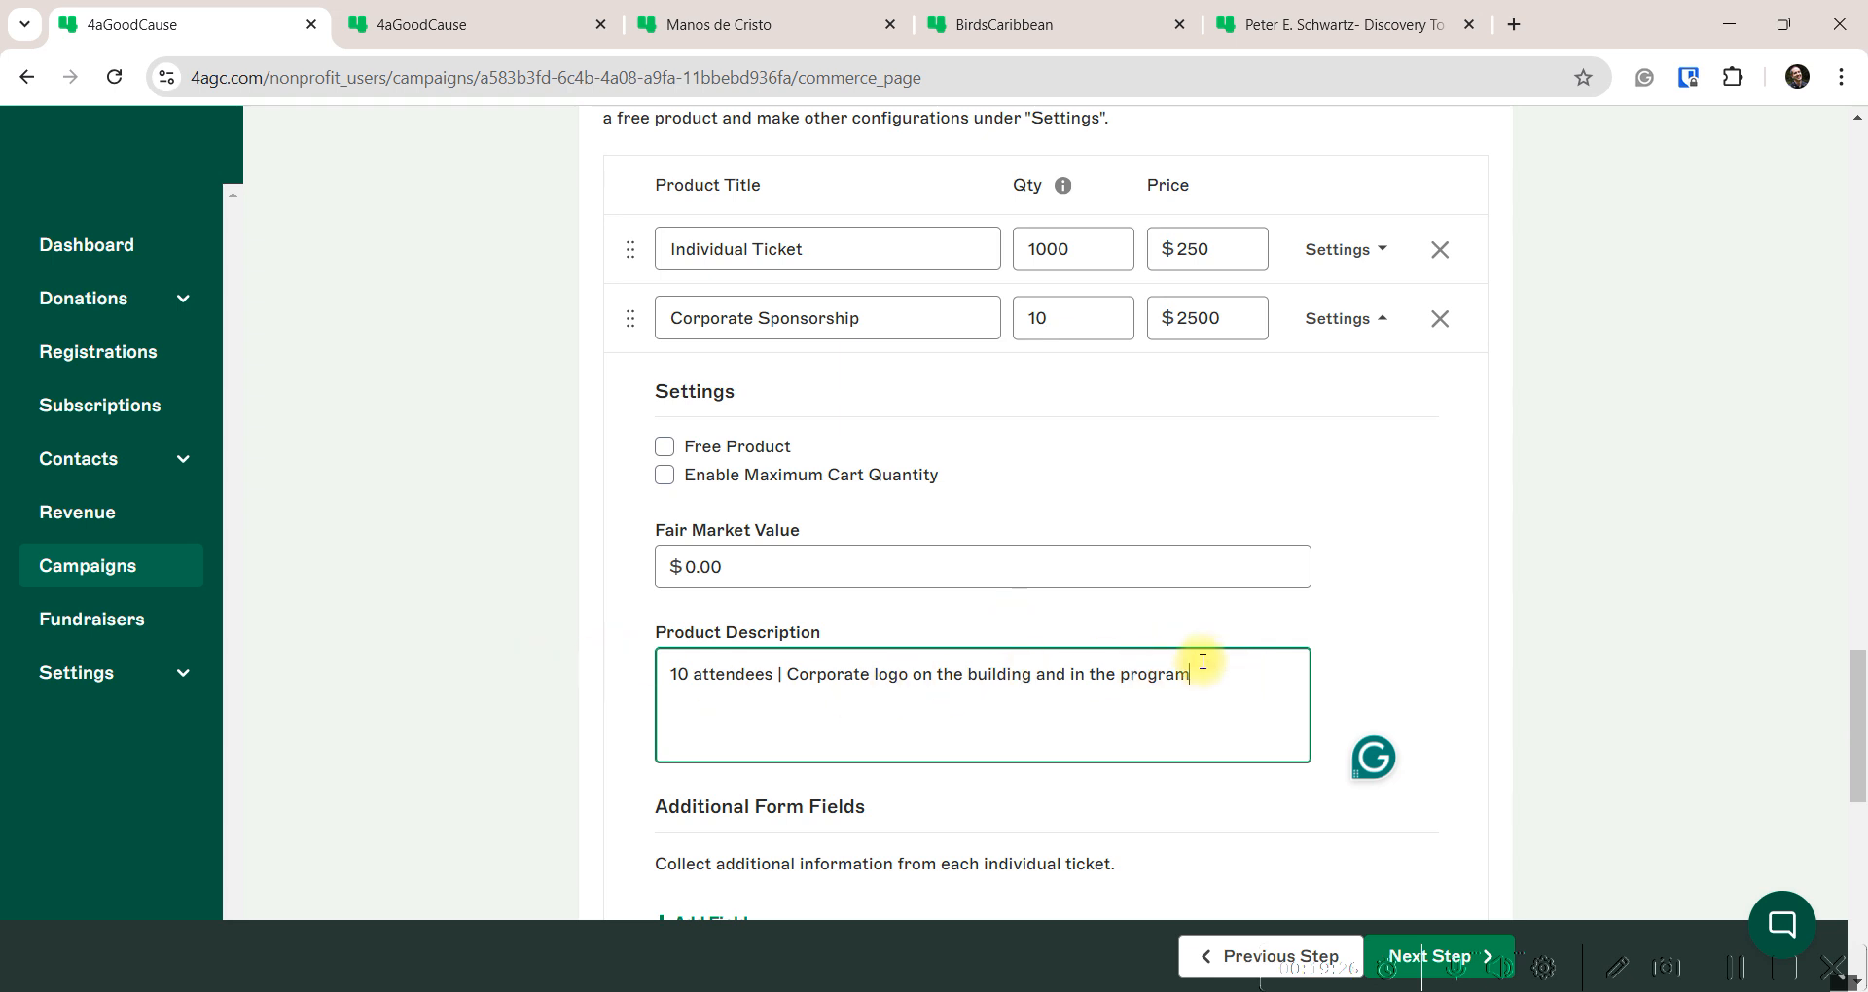
# Set the Corporate Sponsorship fair market value to 500
pyautogui.click(652, 533)
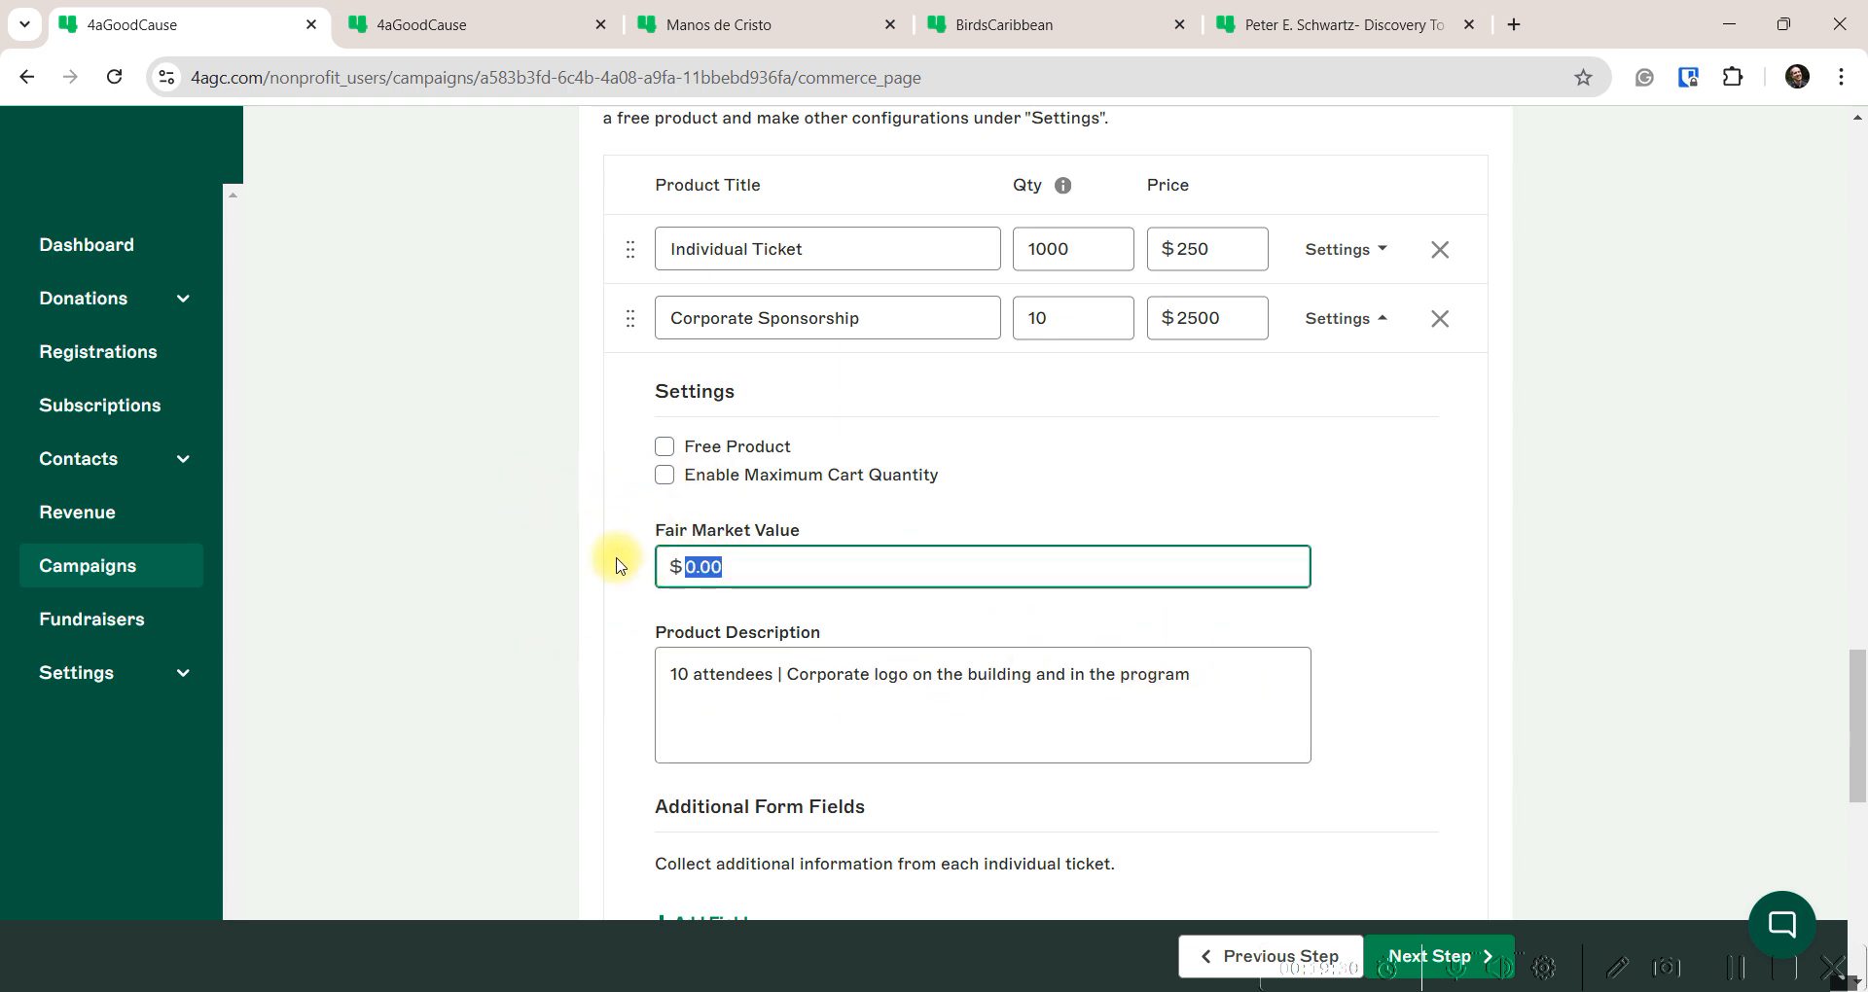
pyautogui.write('500')
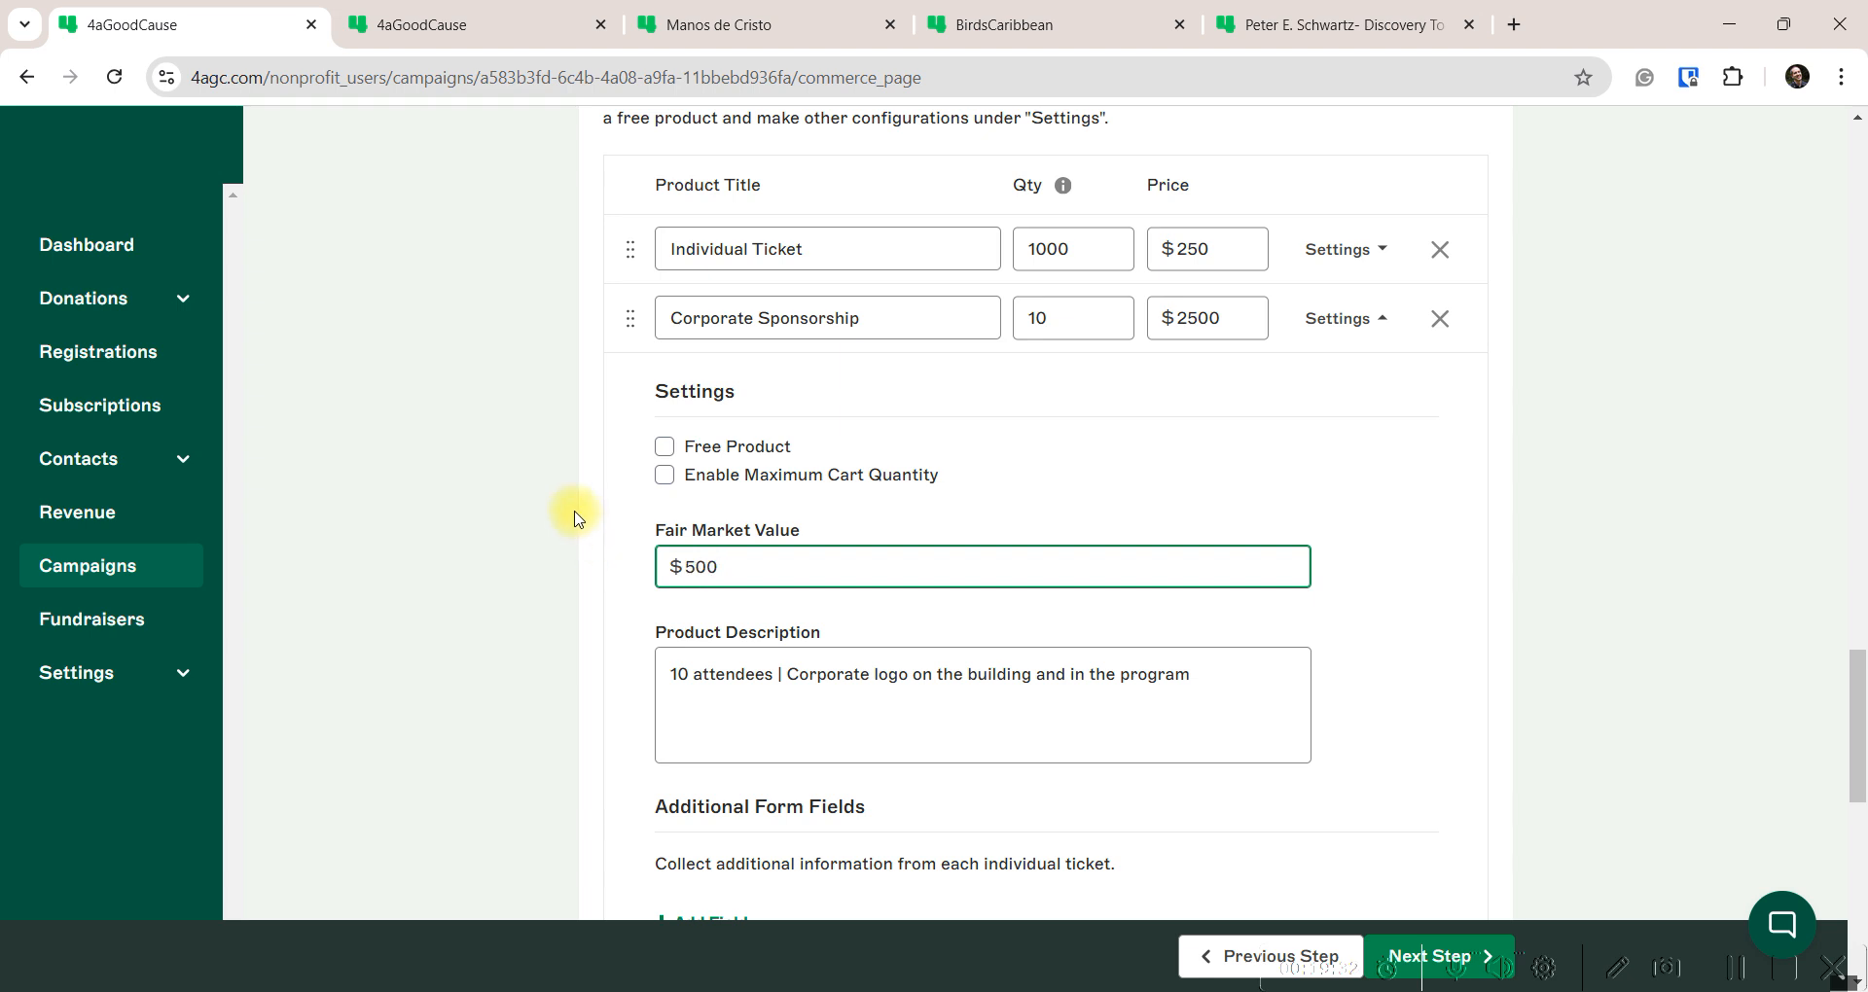
pyautogui.click(596, 522)
pyautogui.scroll(-5, 601, 524)
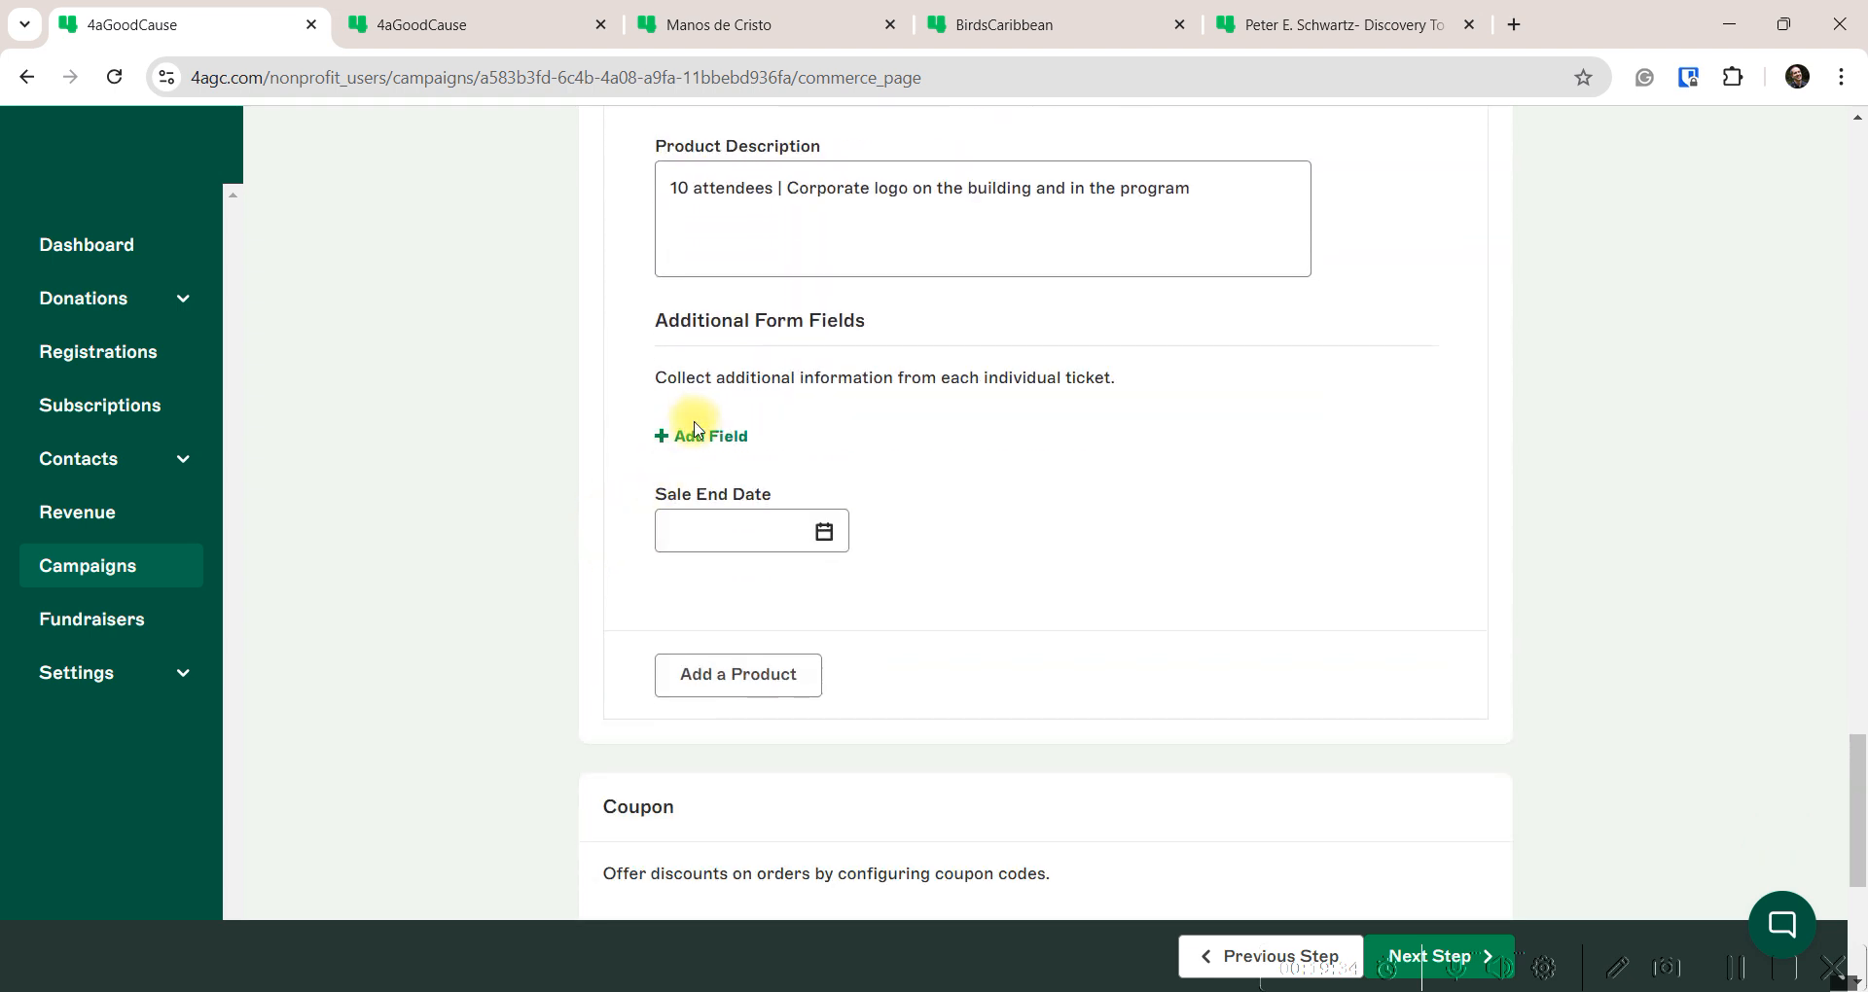
# Add an optional 'Company Name' question for sponsorship buyers
pyautogui.click(693, 437)
pyautogui.click(750, 459)
pyautogui.write('C')
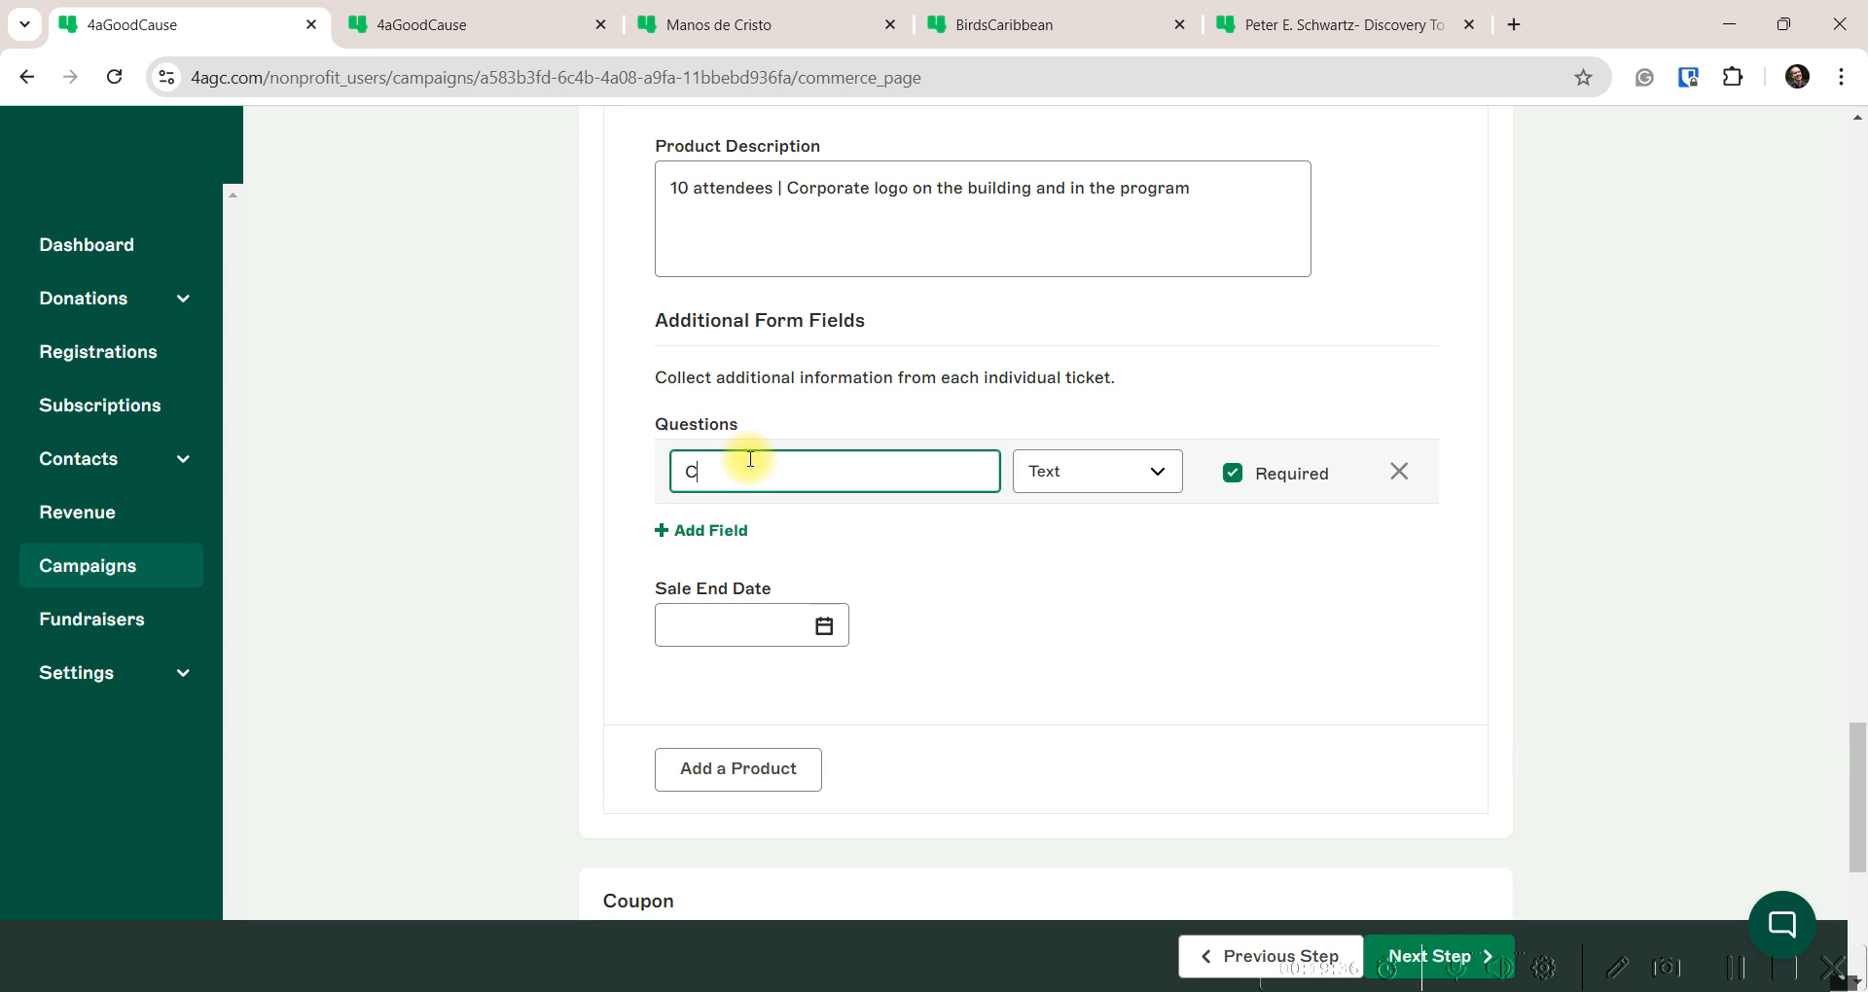
pyautogui.write('ompany Name')
pyautogui.click(1232, 473)
# Add a second optional question, 'Guest Names'
pyautogui.click(709, 530)
pyautogui.click(715, 535)
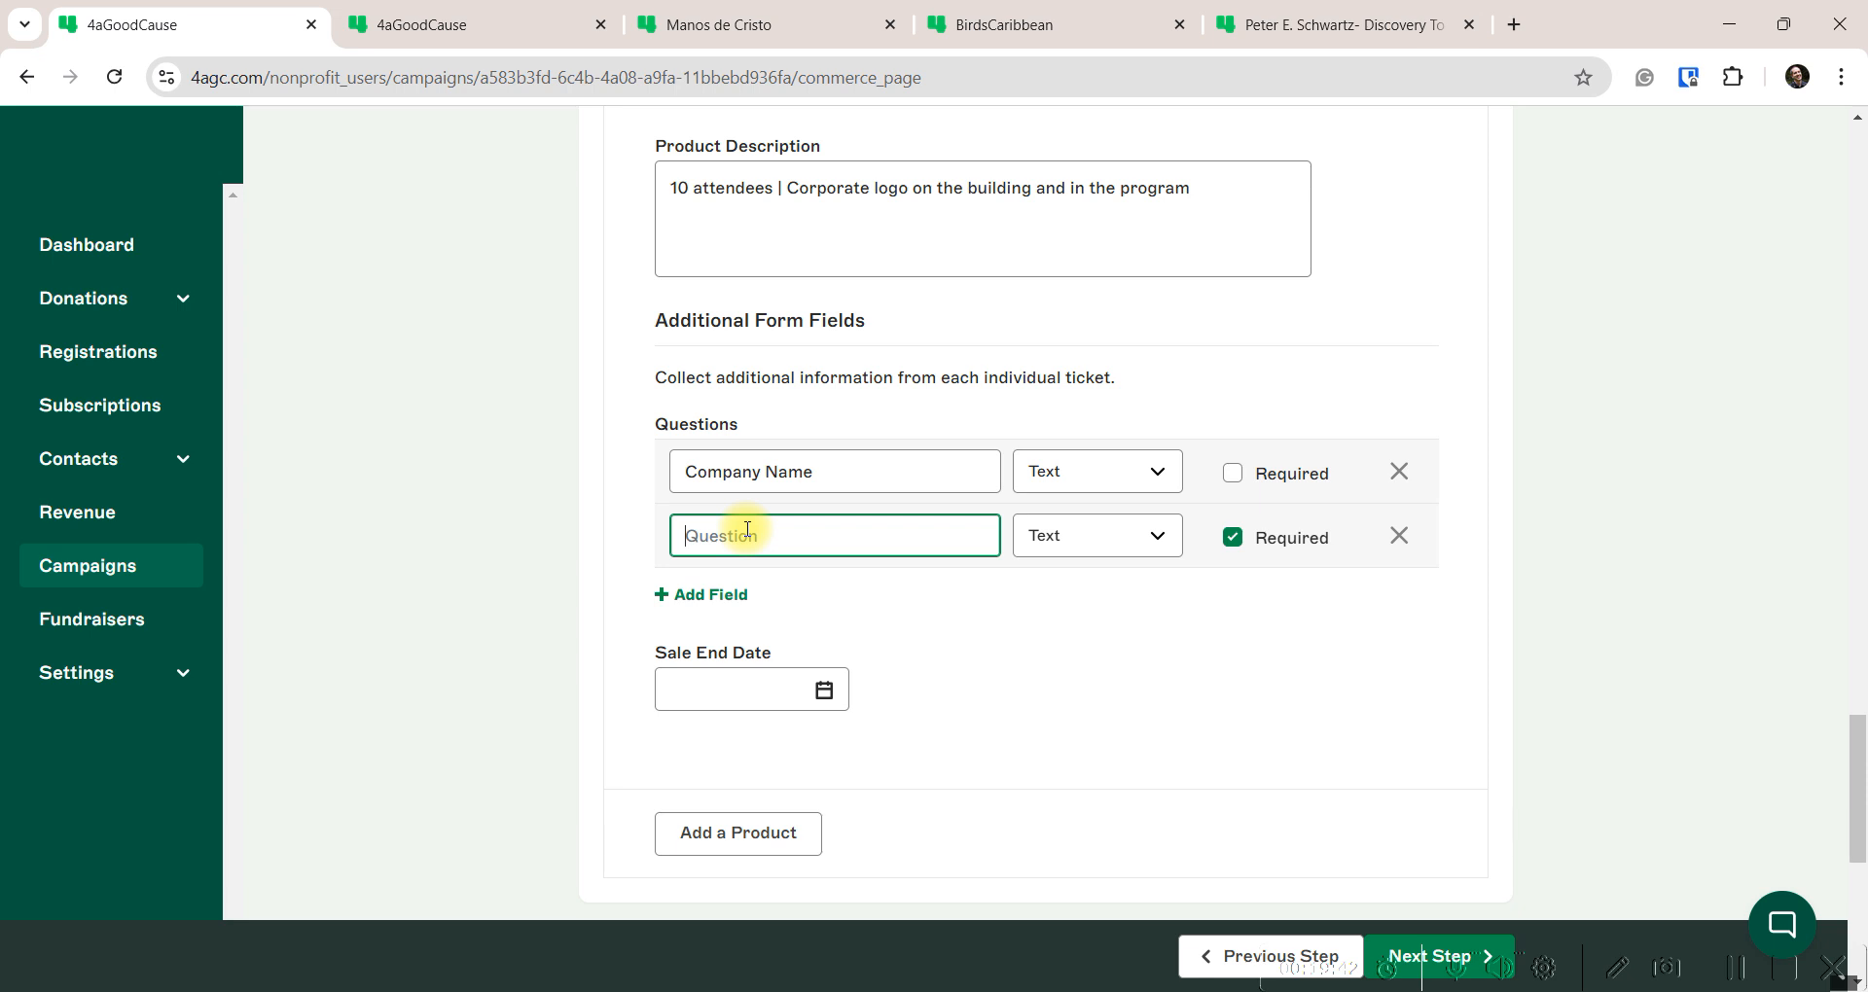
pyautogui.write('Attendee Names')
pyautogui.doubleClick(721, 536)
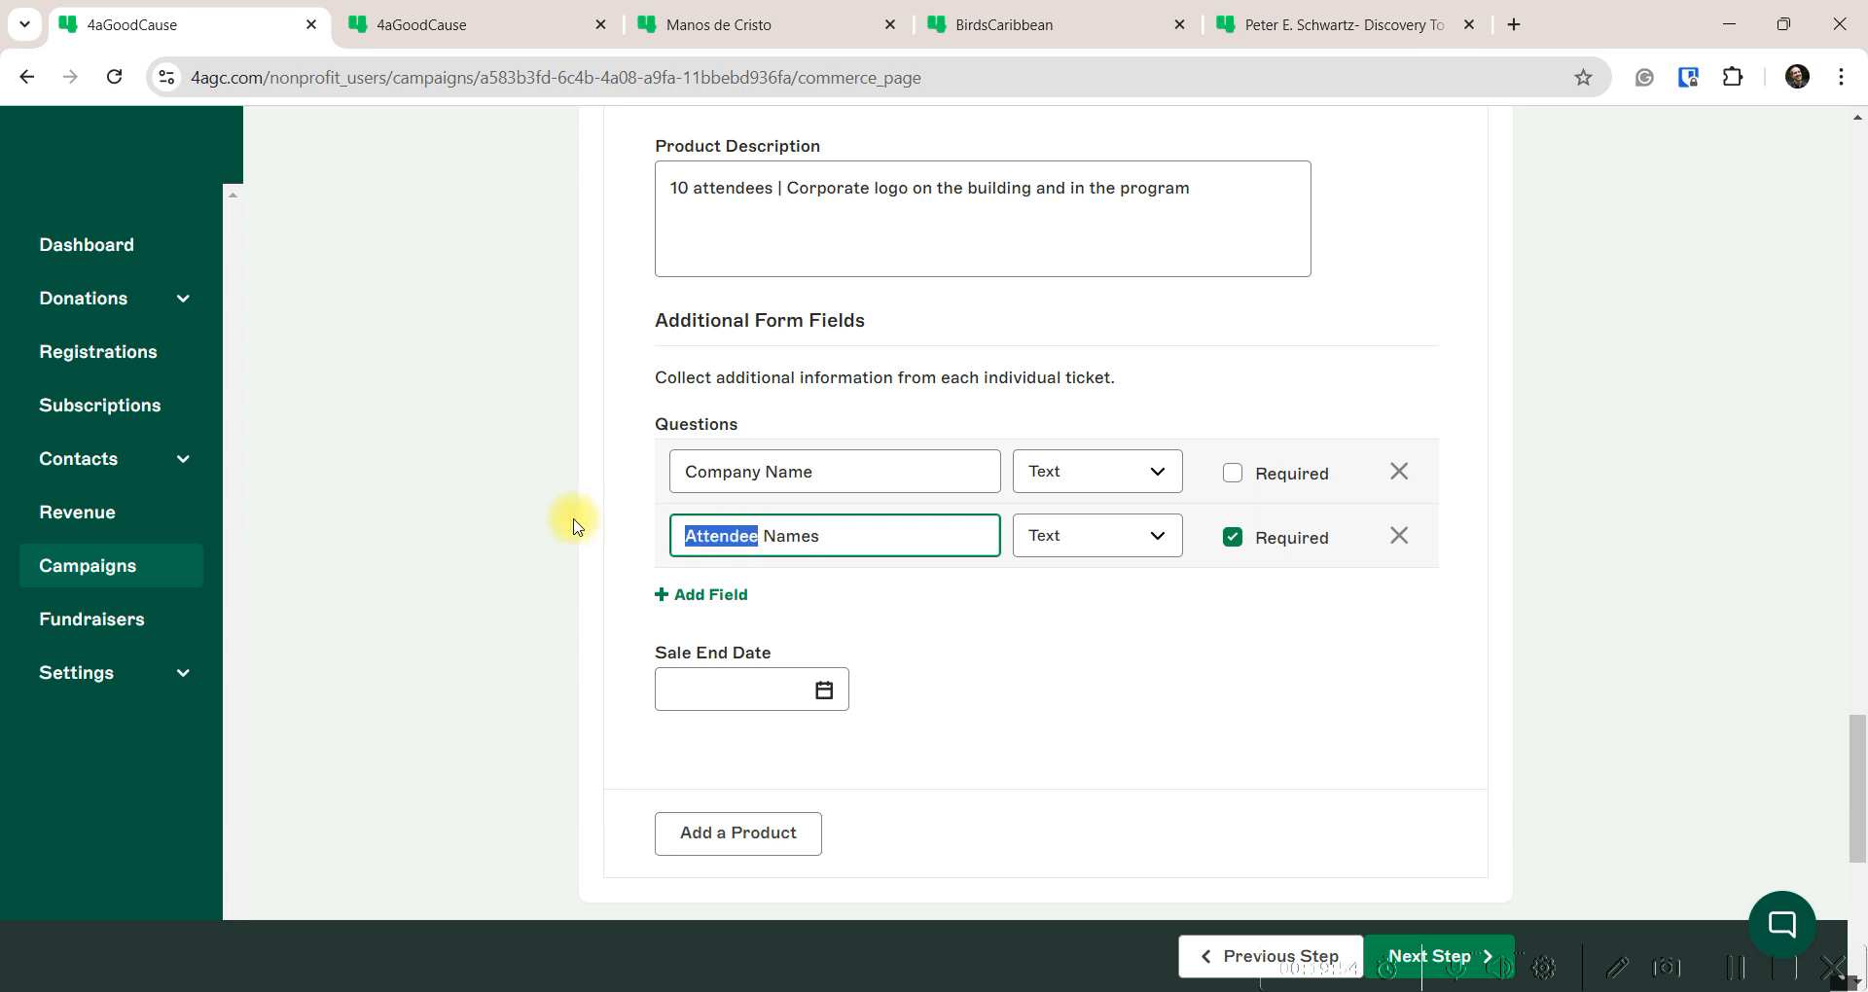
pyautogui.write('Guest')
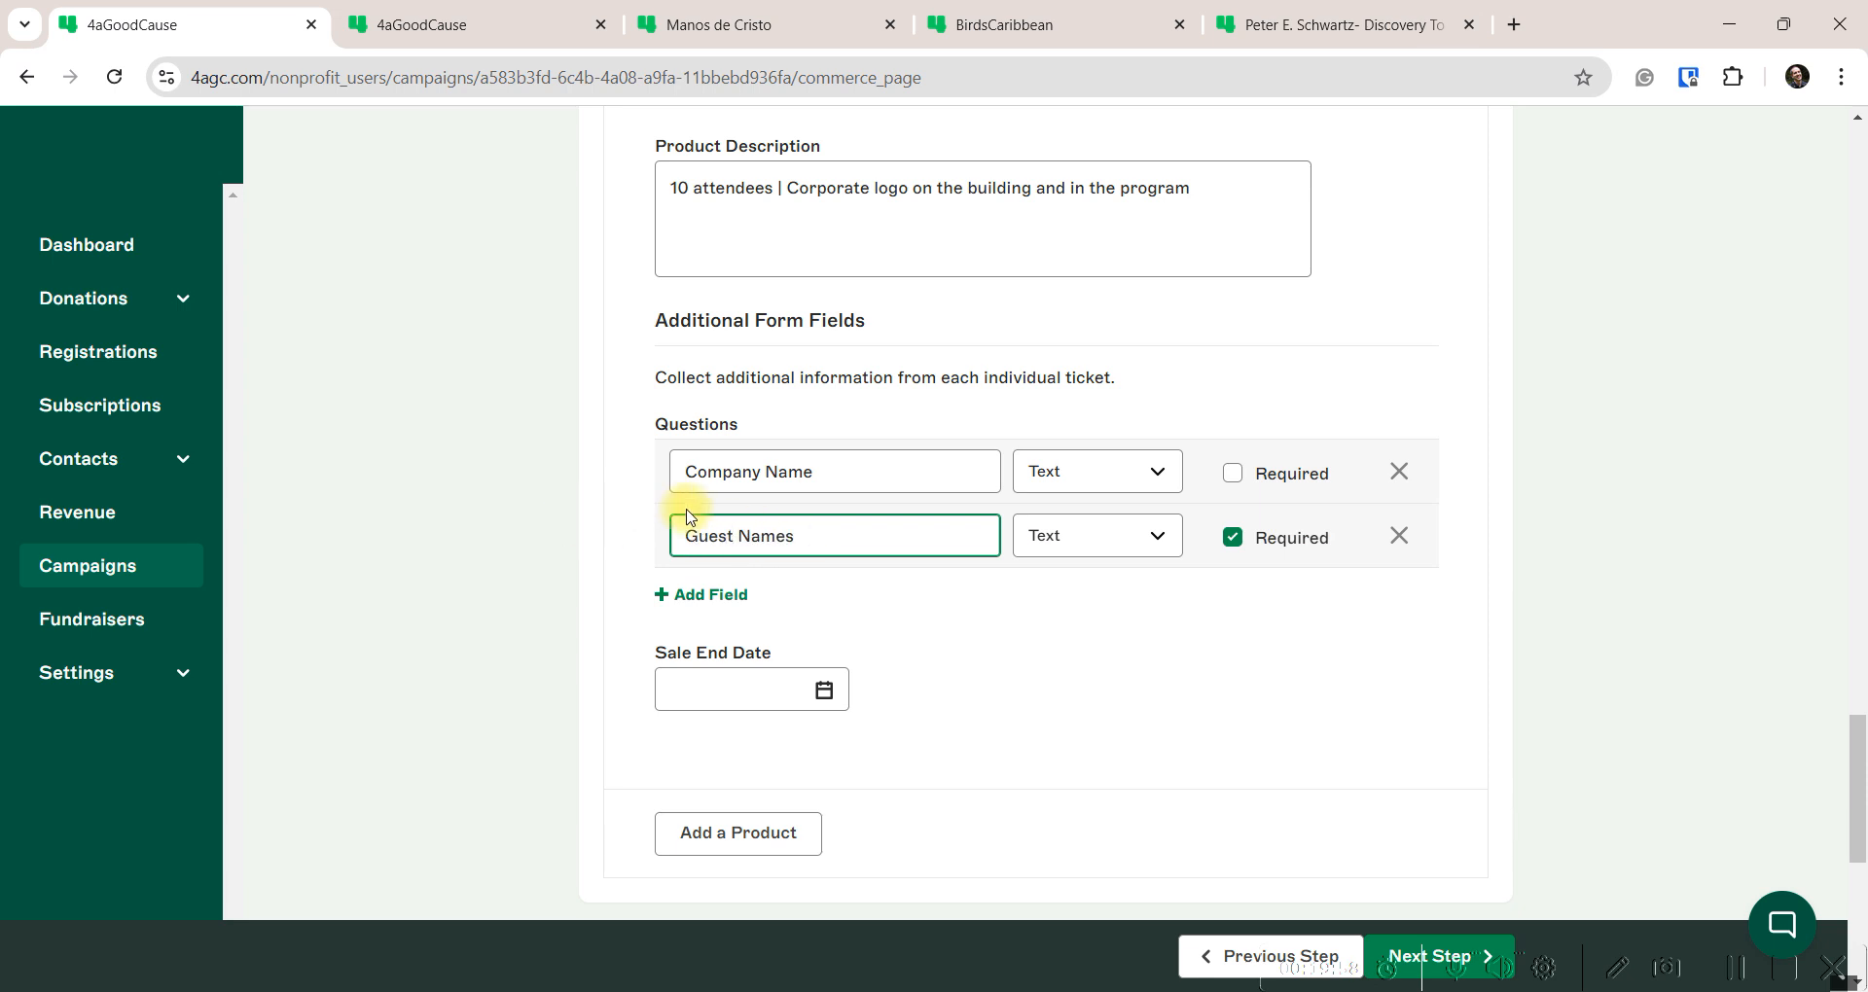
pyautogui.click(1232, 542)
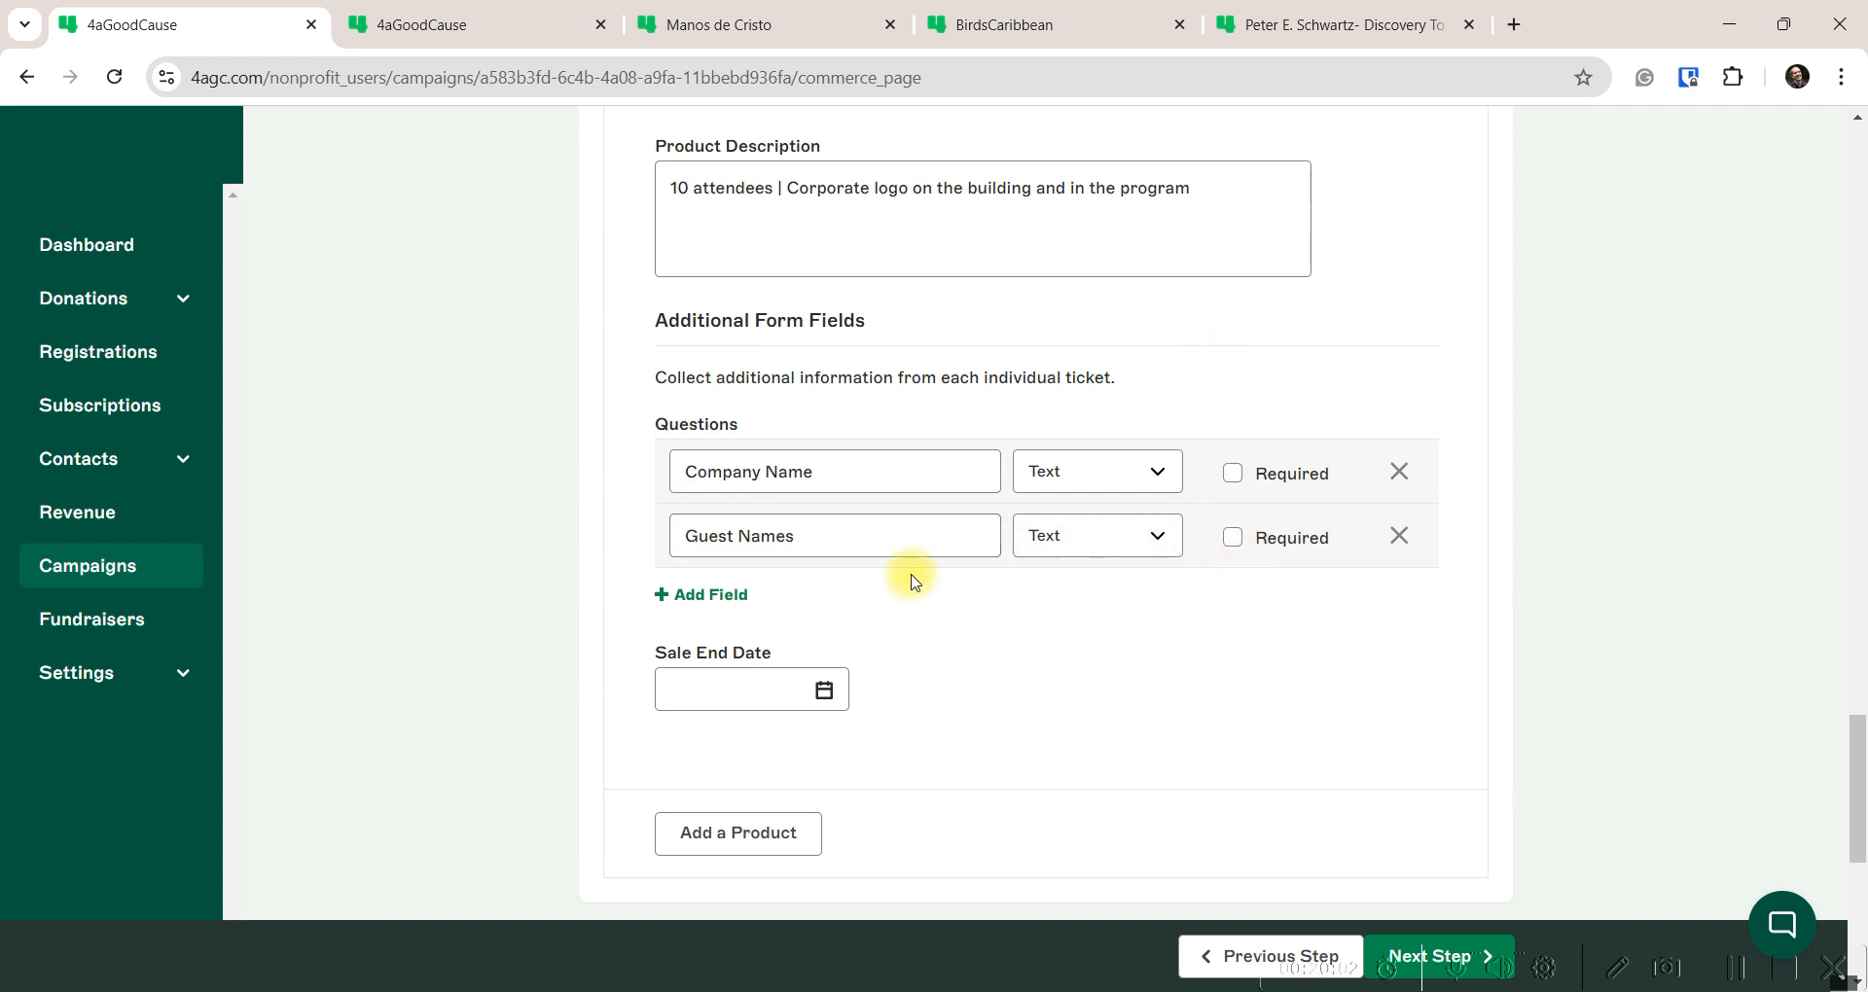
pyautogui.scroll(-6, 914, 581)
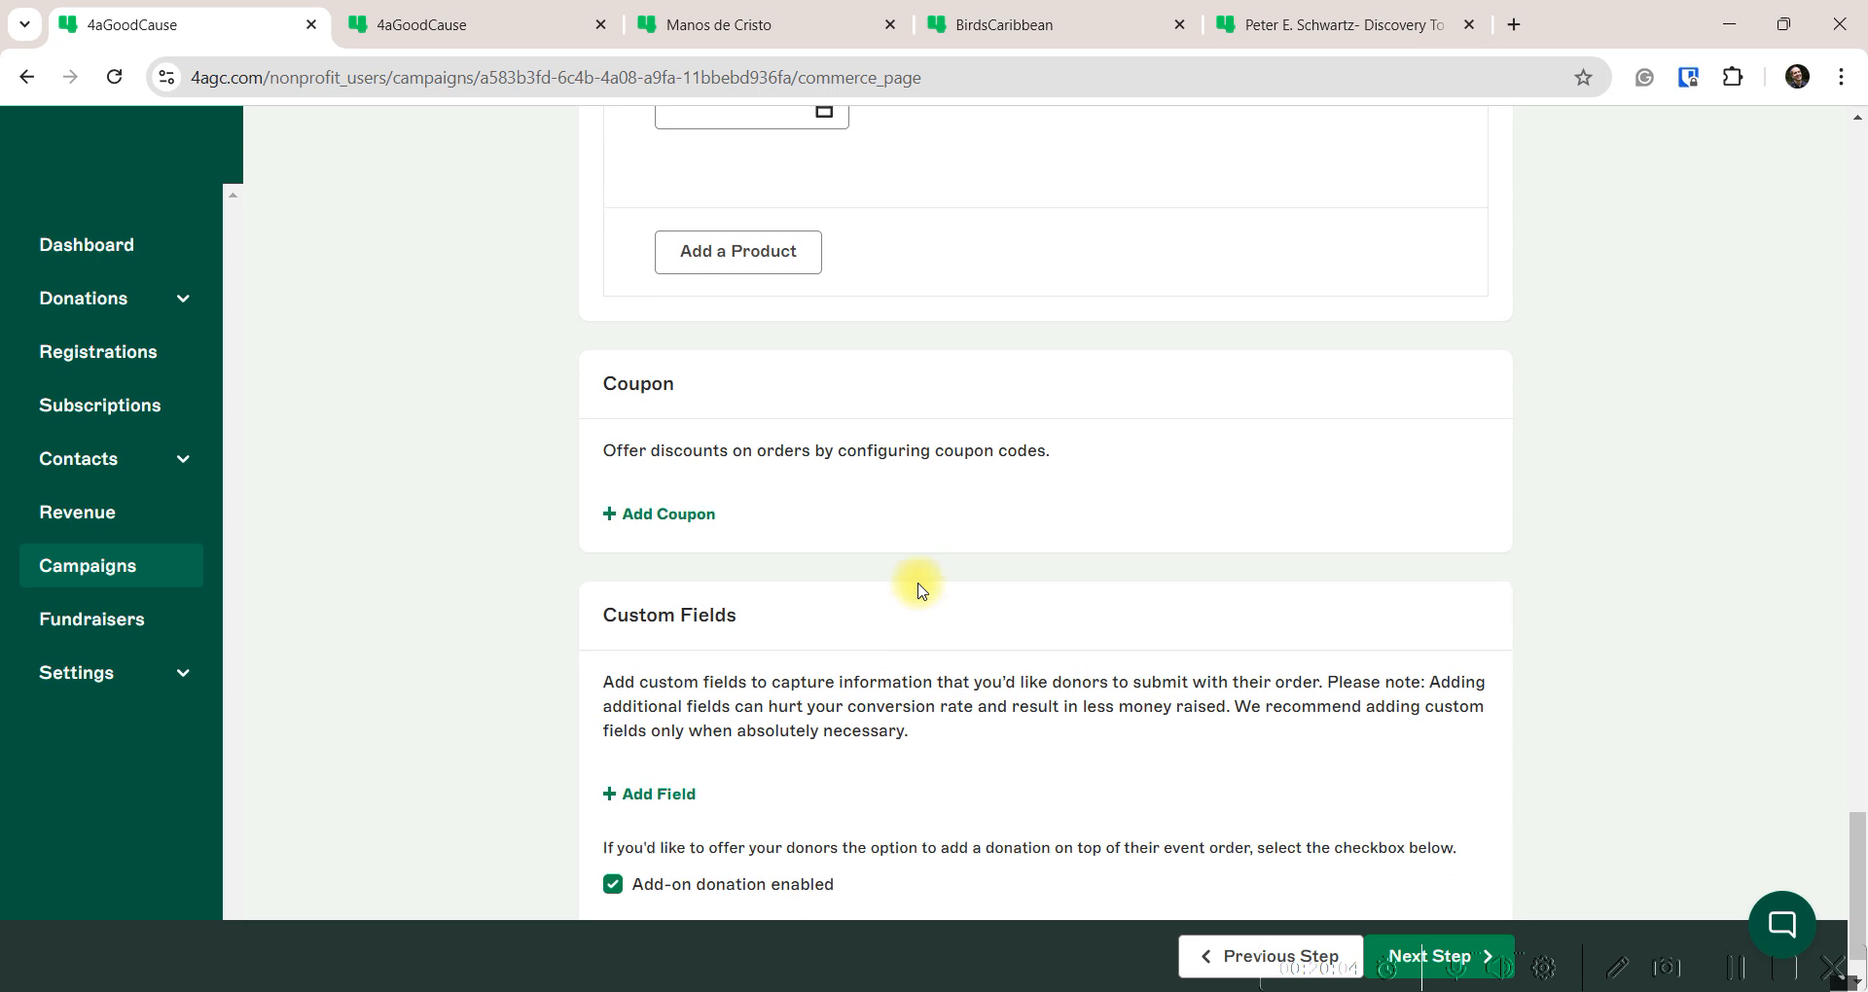
# Add a Percent-type coupon with code Bat25 giving a 100 percent discount
pyautogui.click(680, 438)
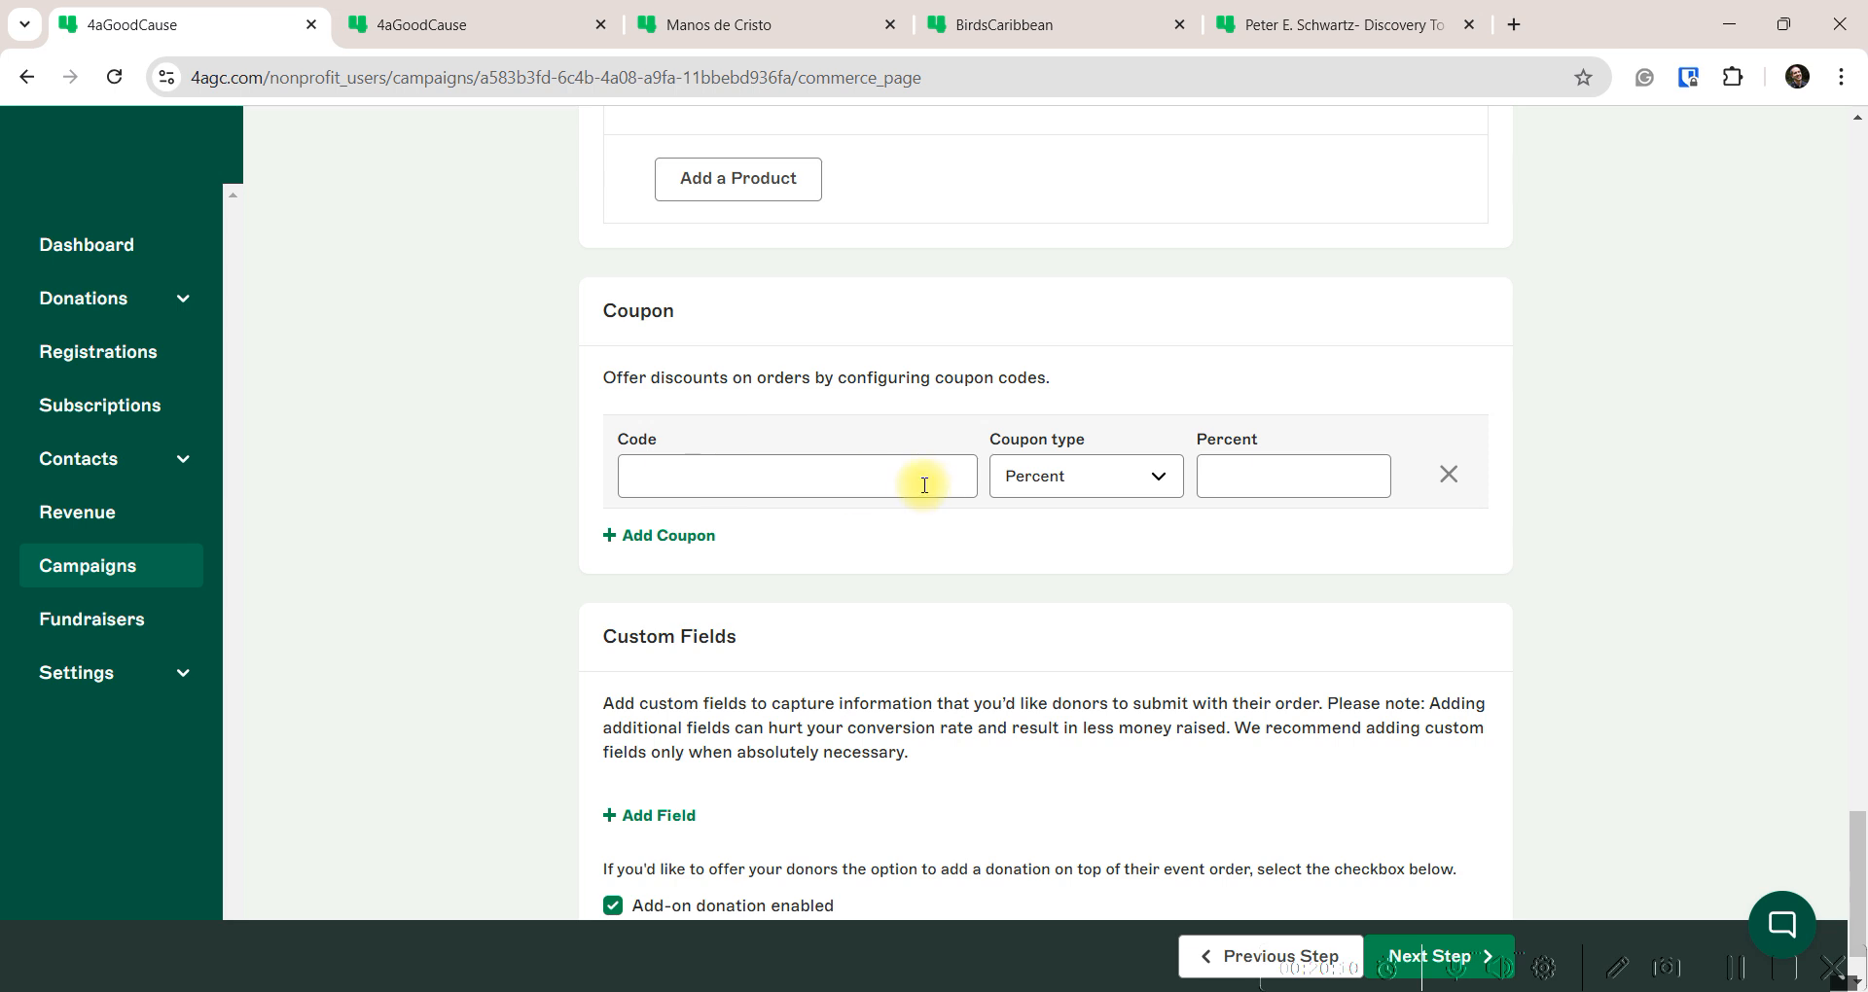
pyautogui.click(881, 478)
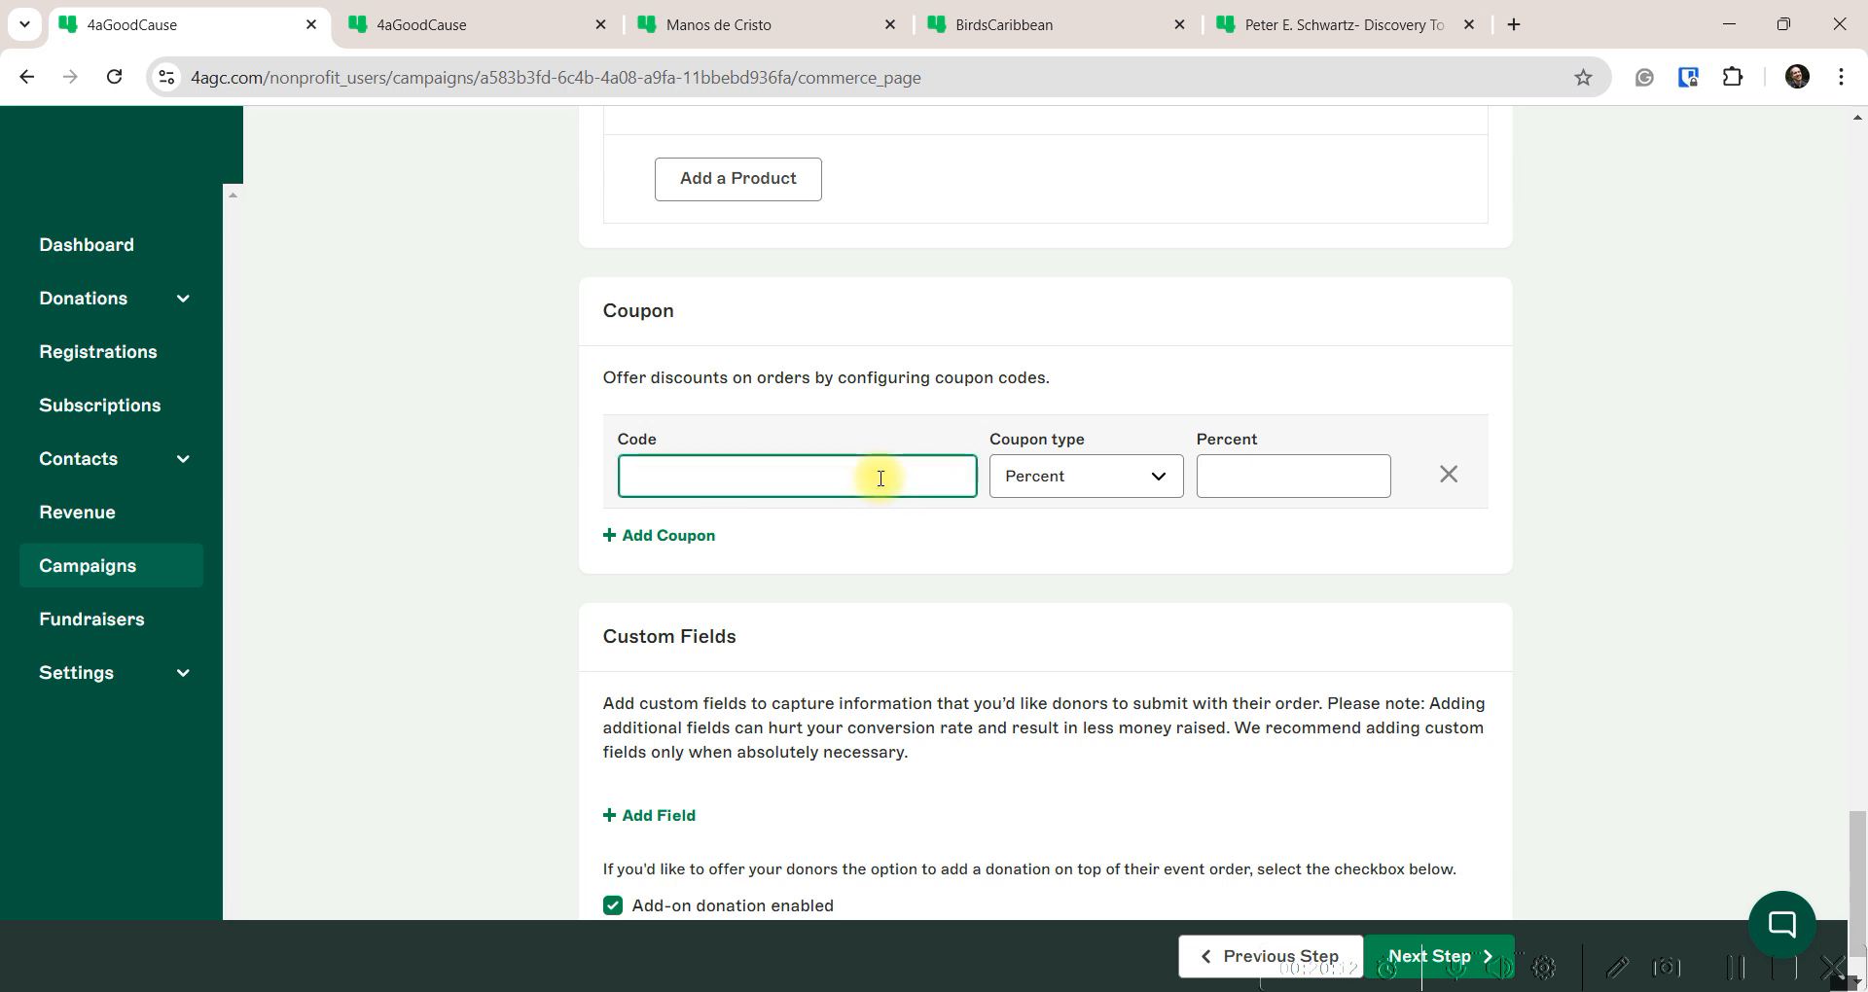
pyautogui.write('Bat25')
pyautogui.click(1240, 478)
pyautogui.write('1')
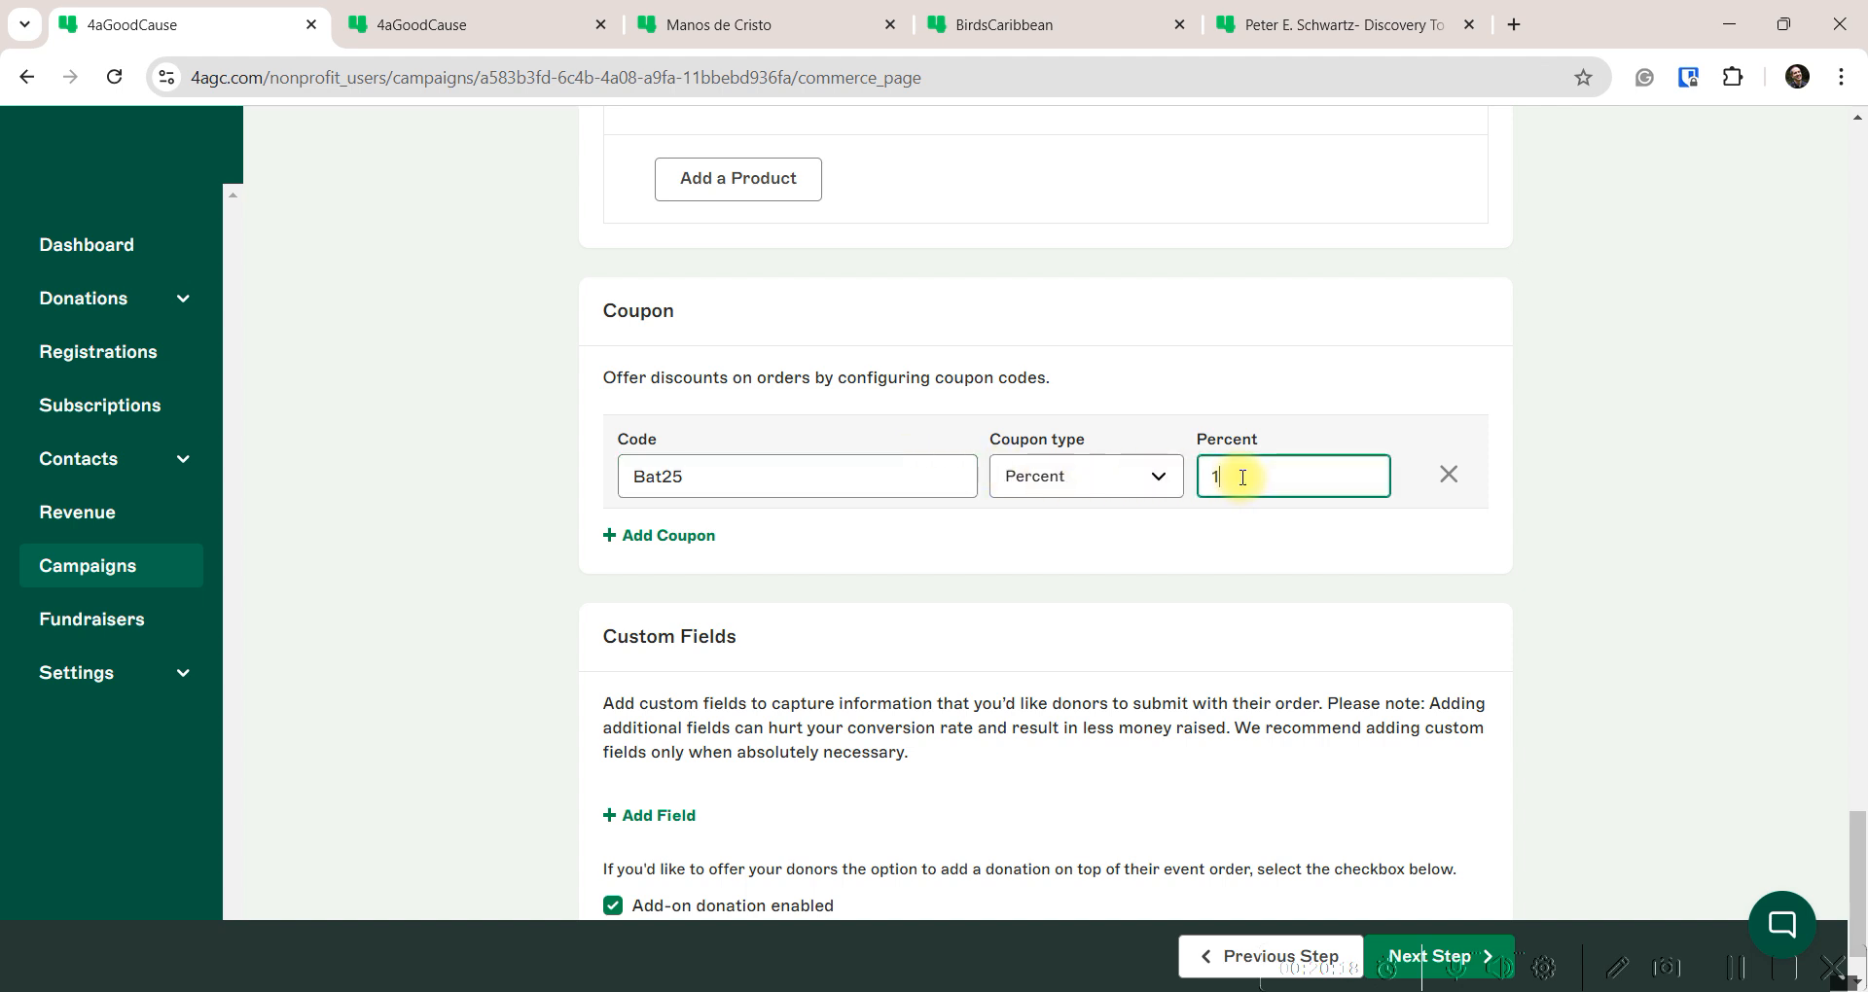
pyautogui.write('00')
pyautogui.click(725, 506)
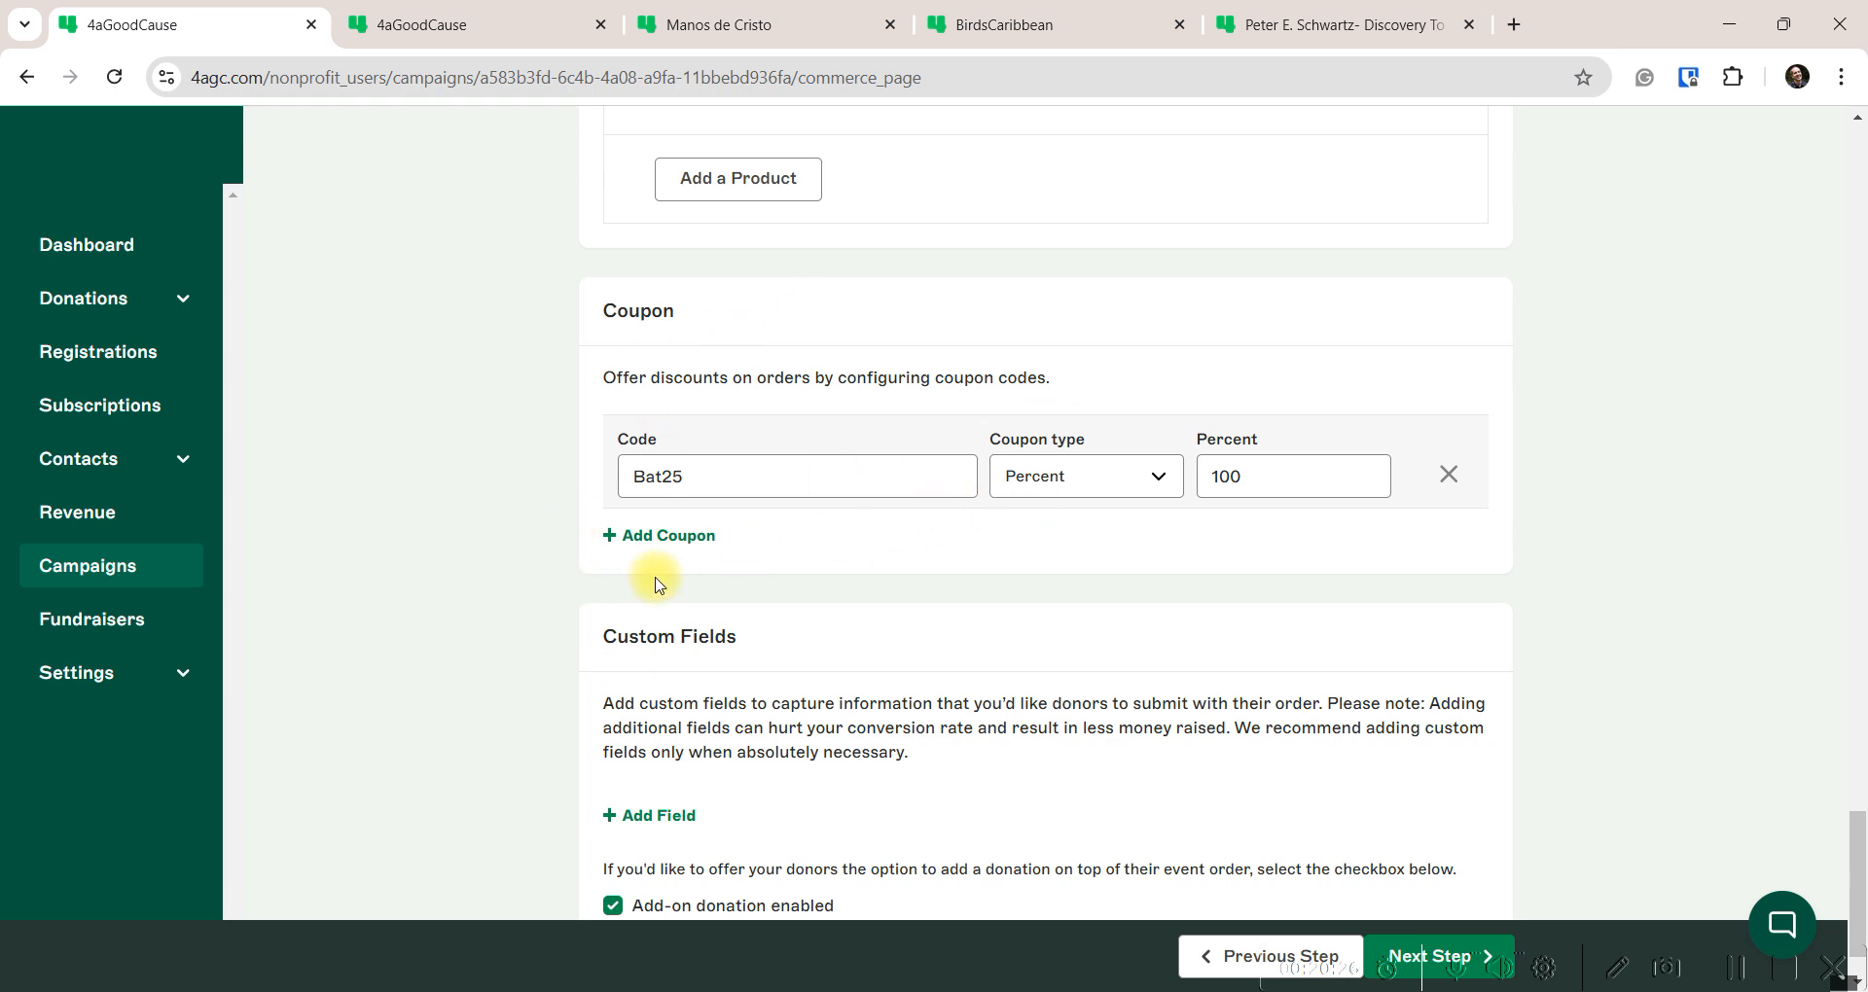
pyautogui.scroll(-1, 642, 579)
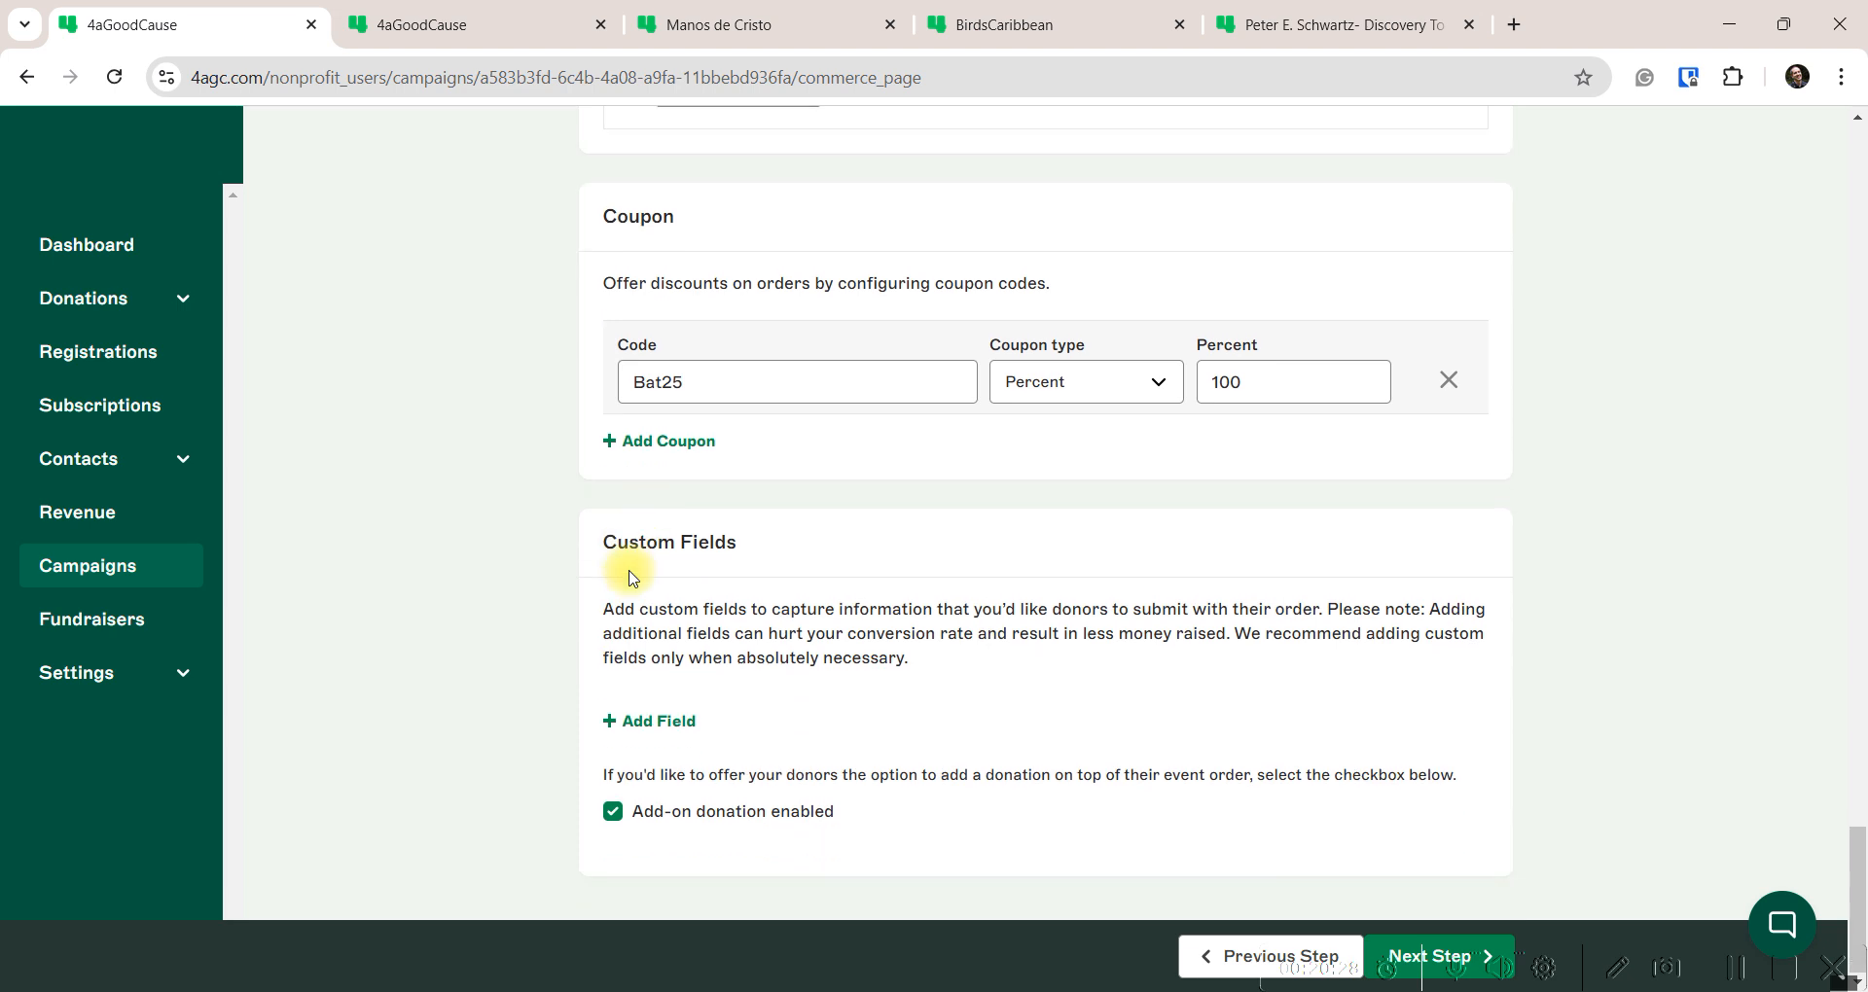
pyautogui.click(644, 721)
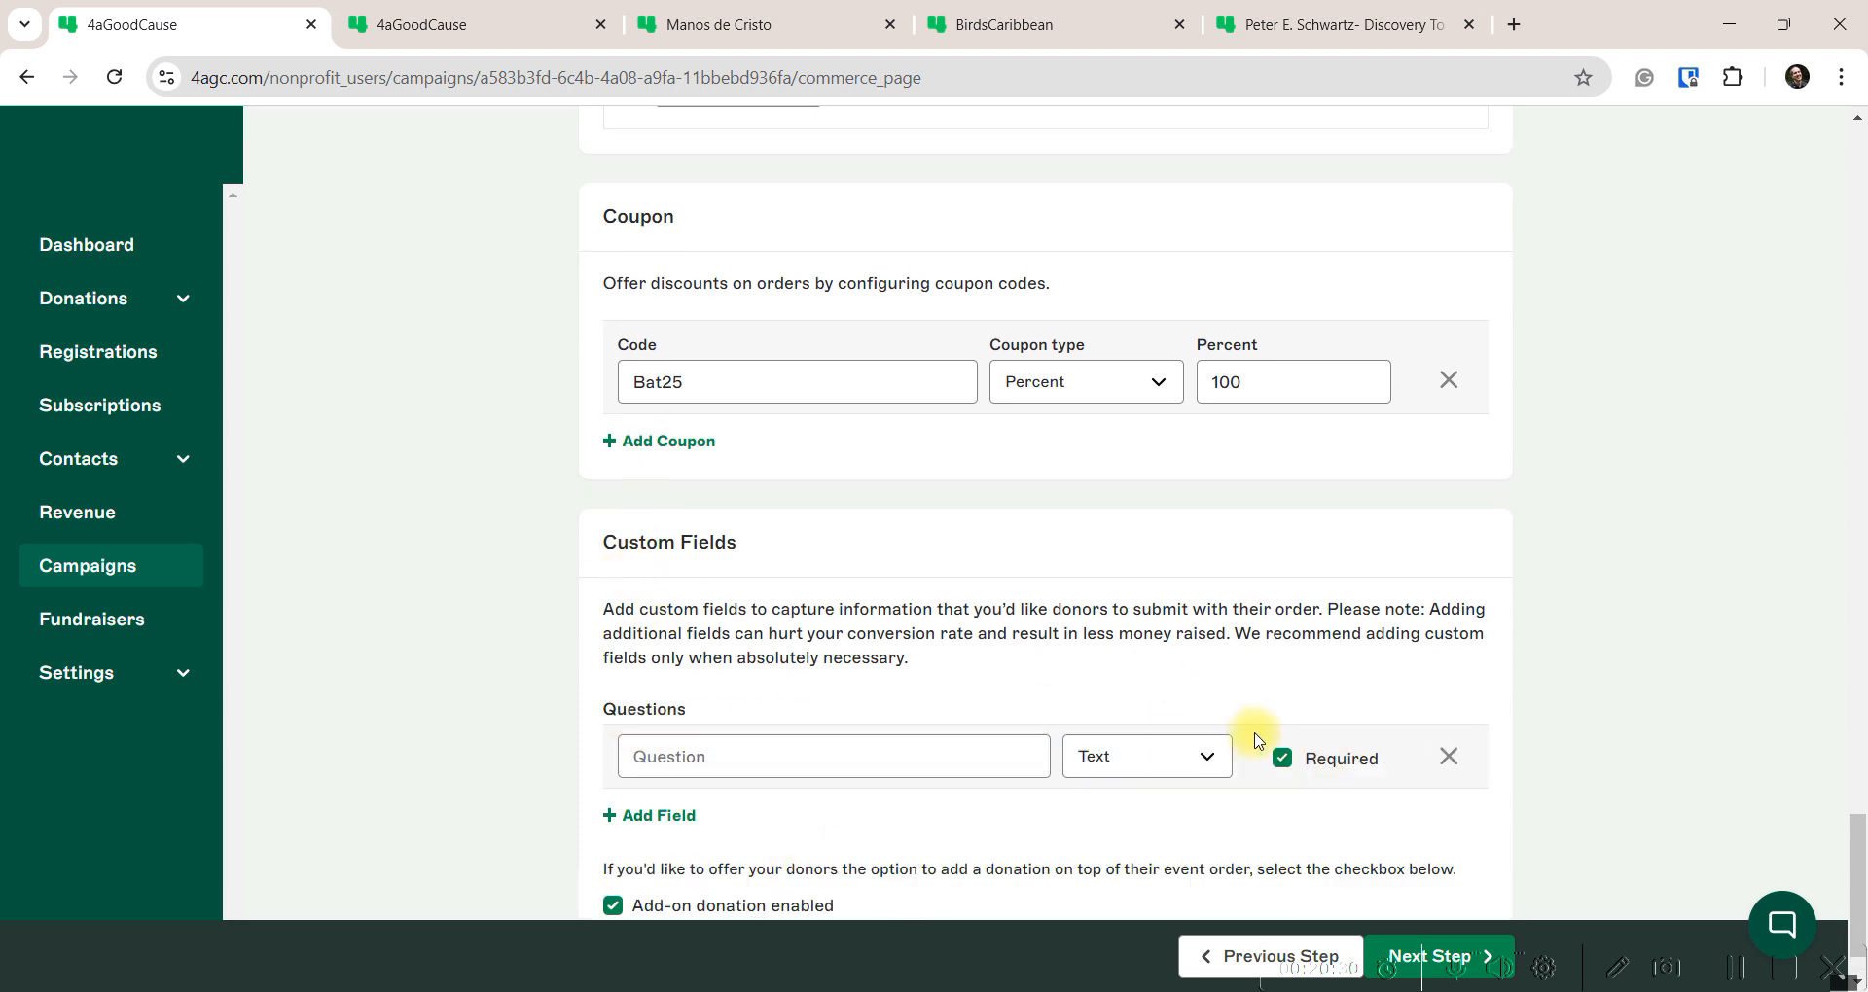
pyautogui.scroll(14, 950, 675)
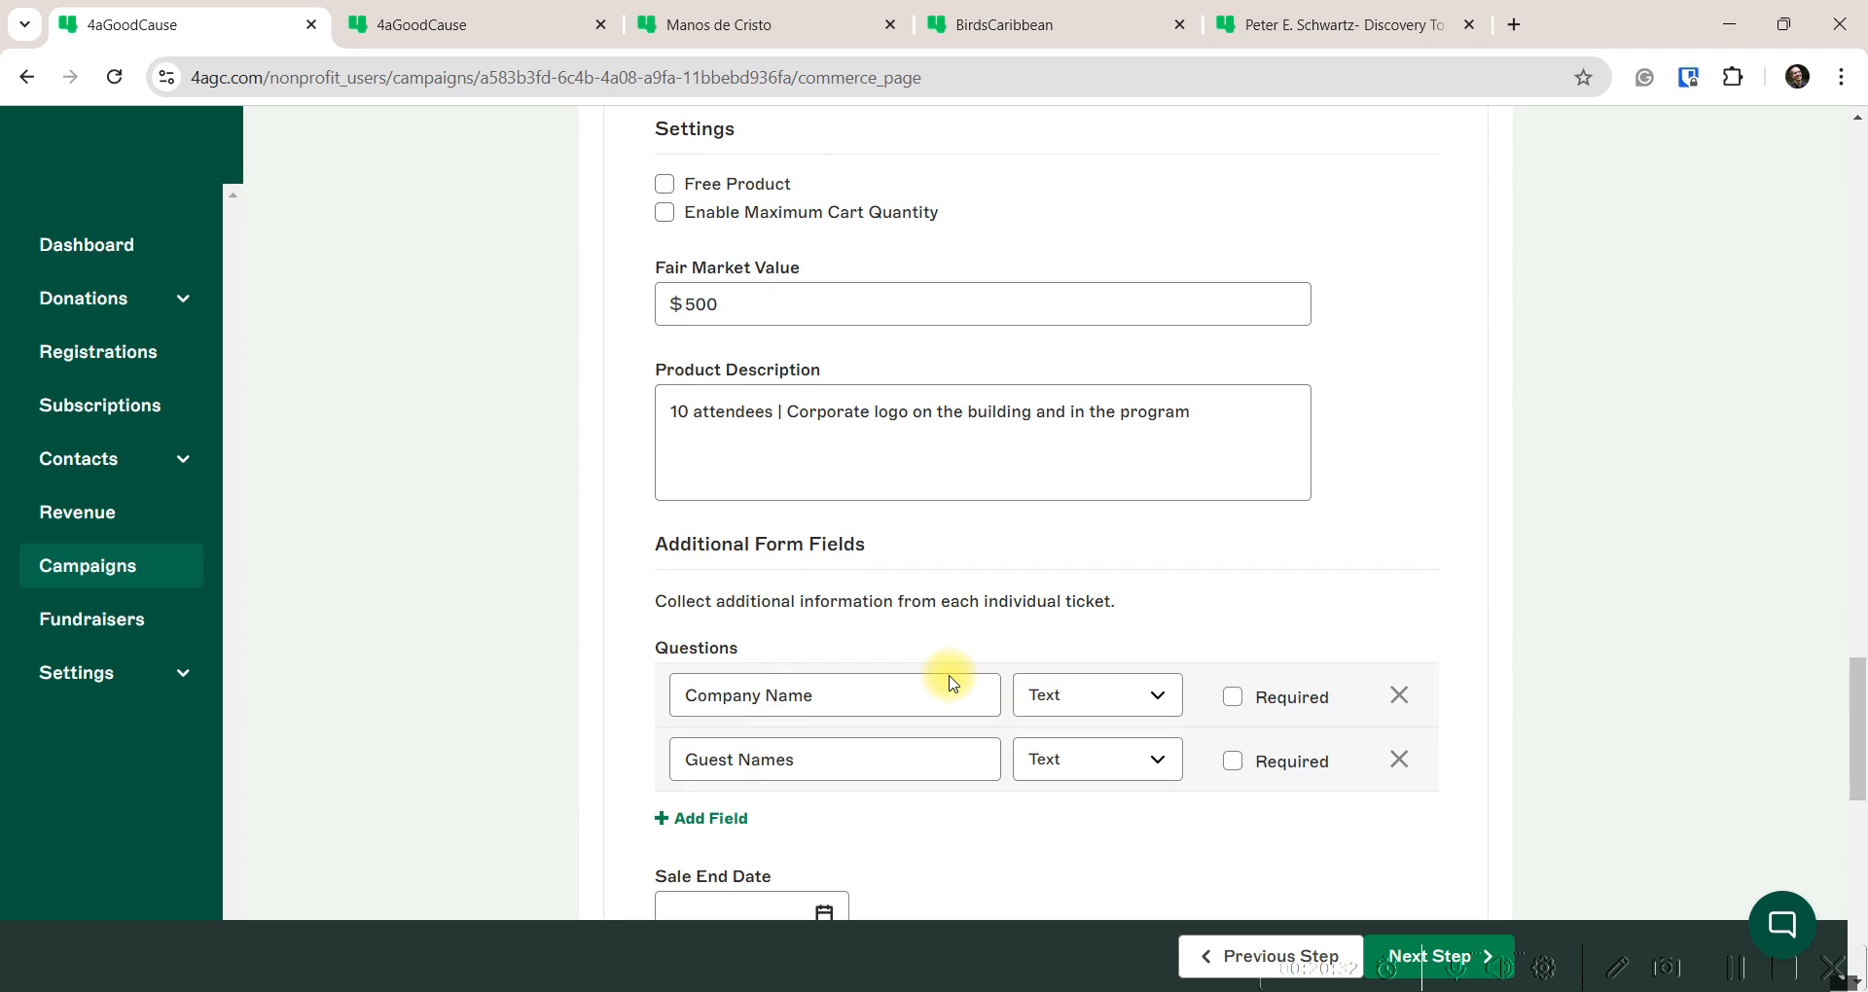
pyautogui.scroll(-2, 968, 616)
pyautogui.scroll(-10, 939, 611)
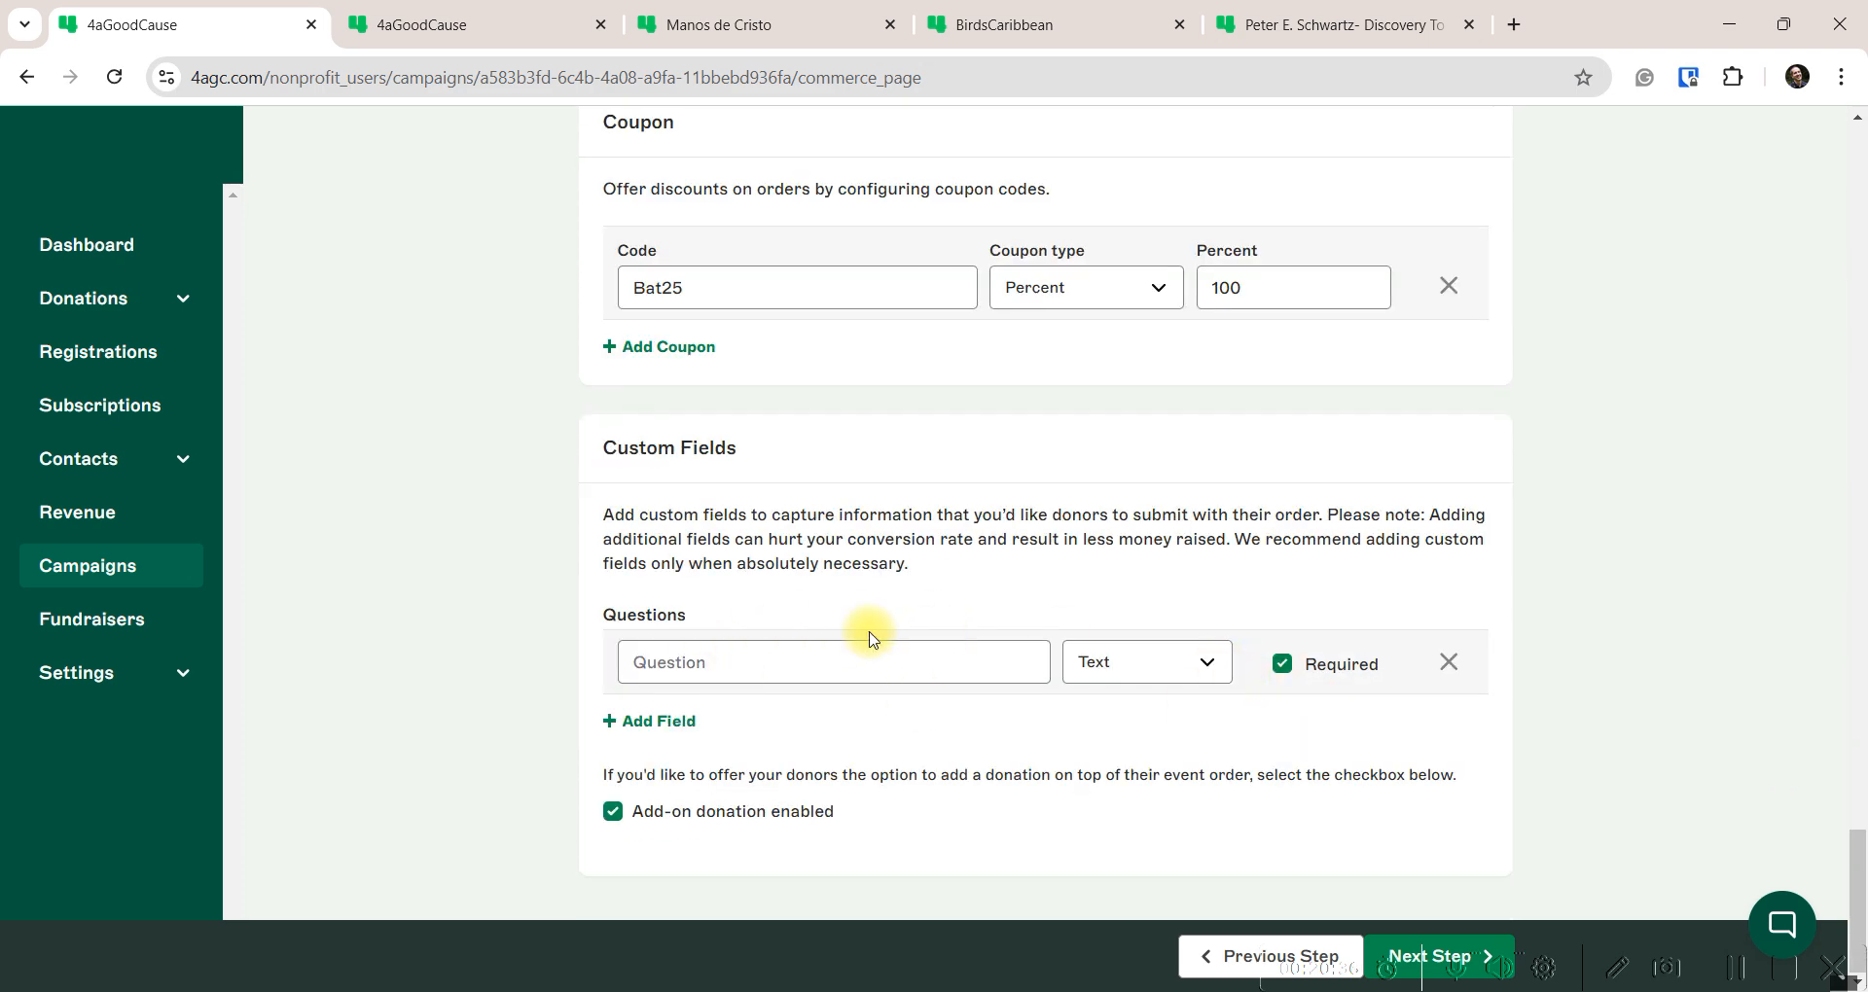
pyautogui.click(735, 666)
pyautogui.click(937, 581)
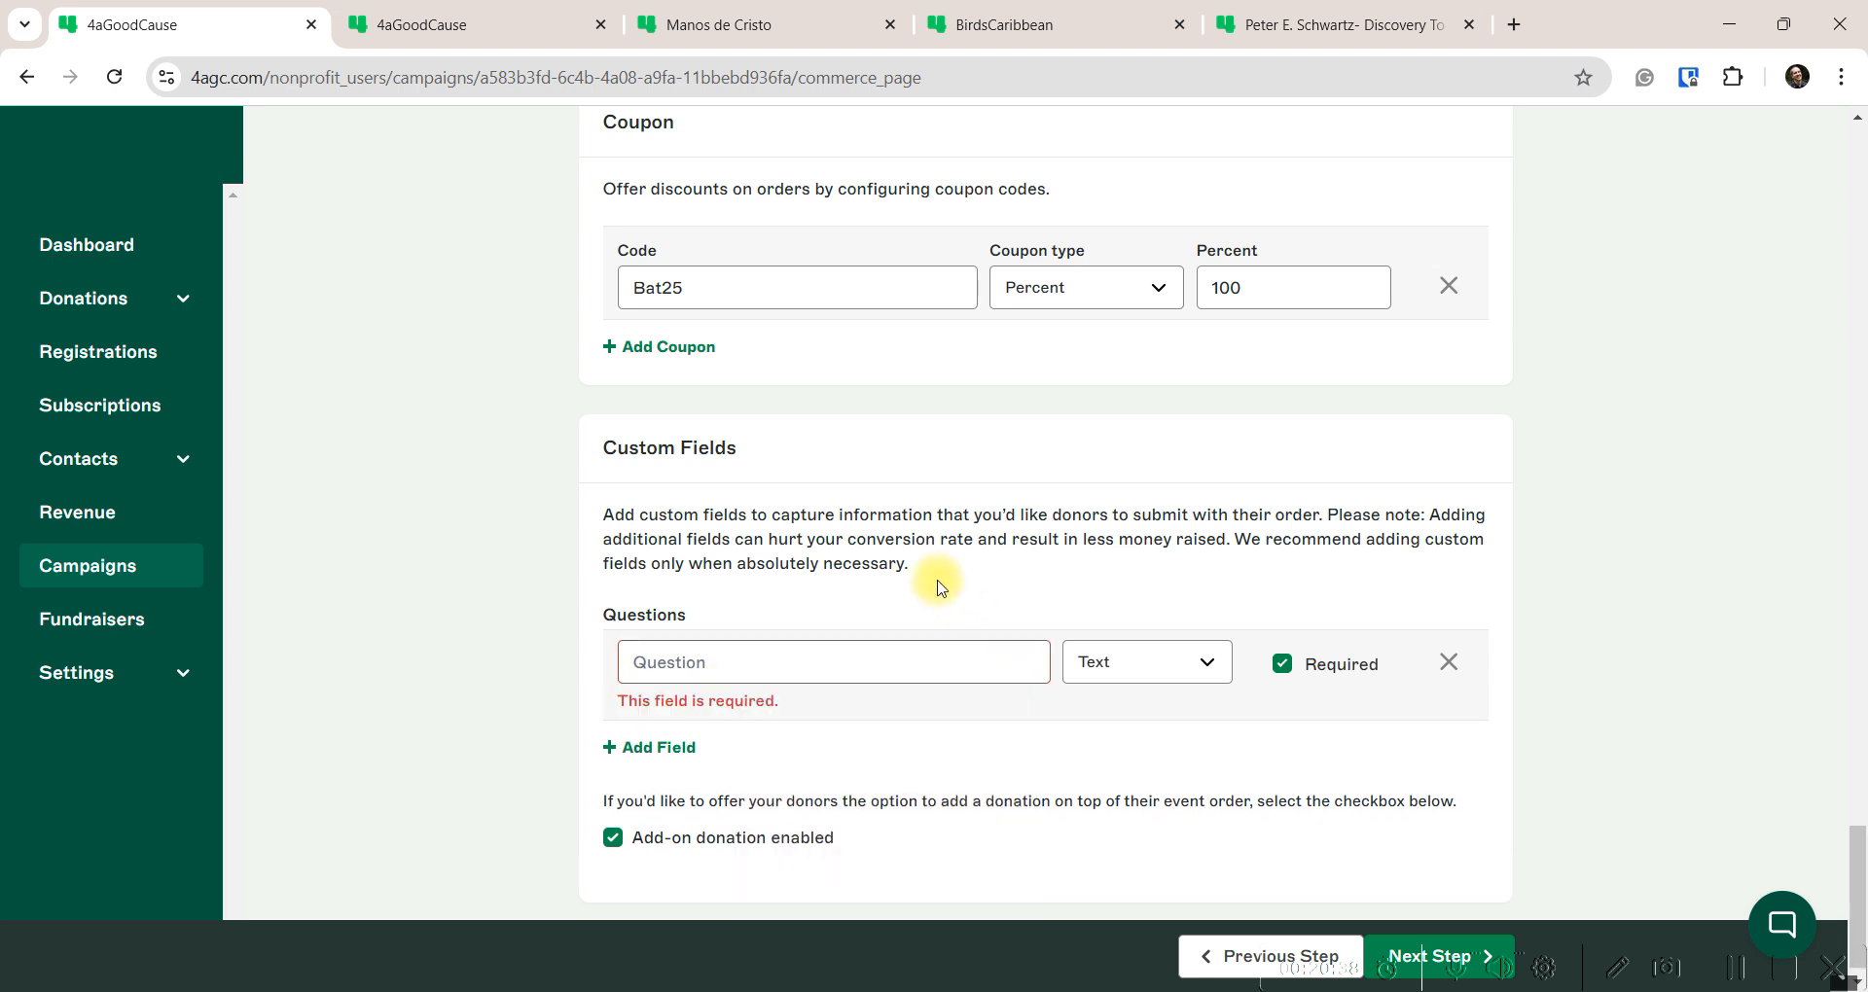
pyautogui.click(1449, 662)
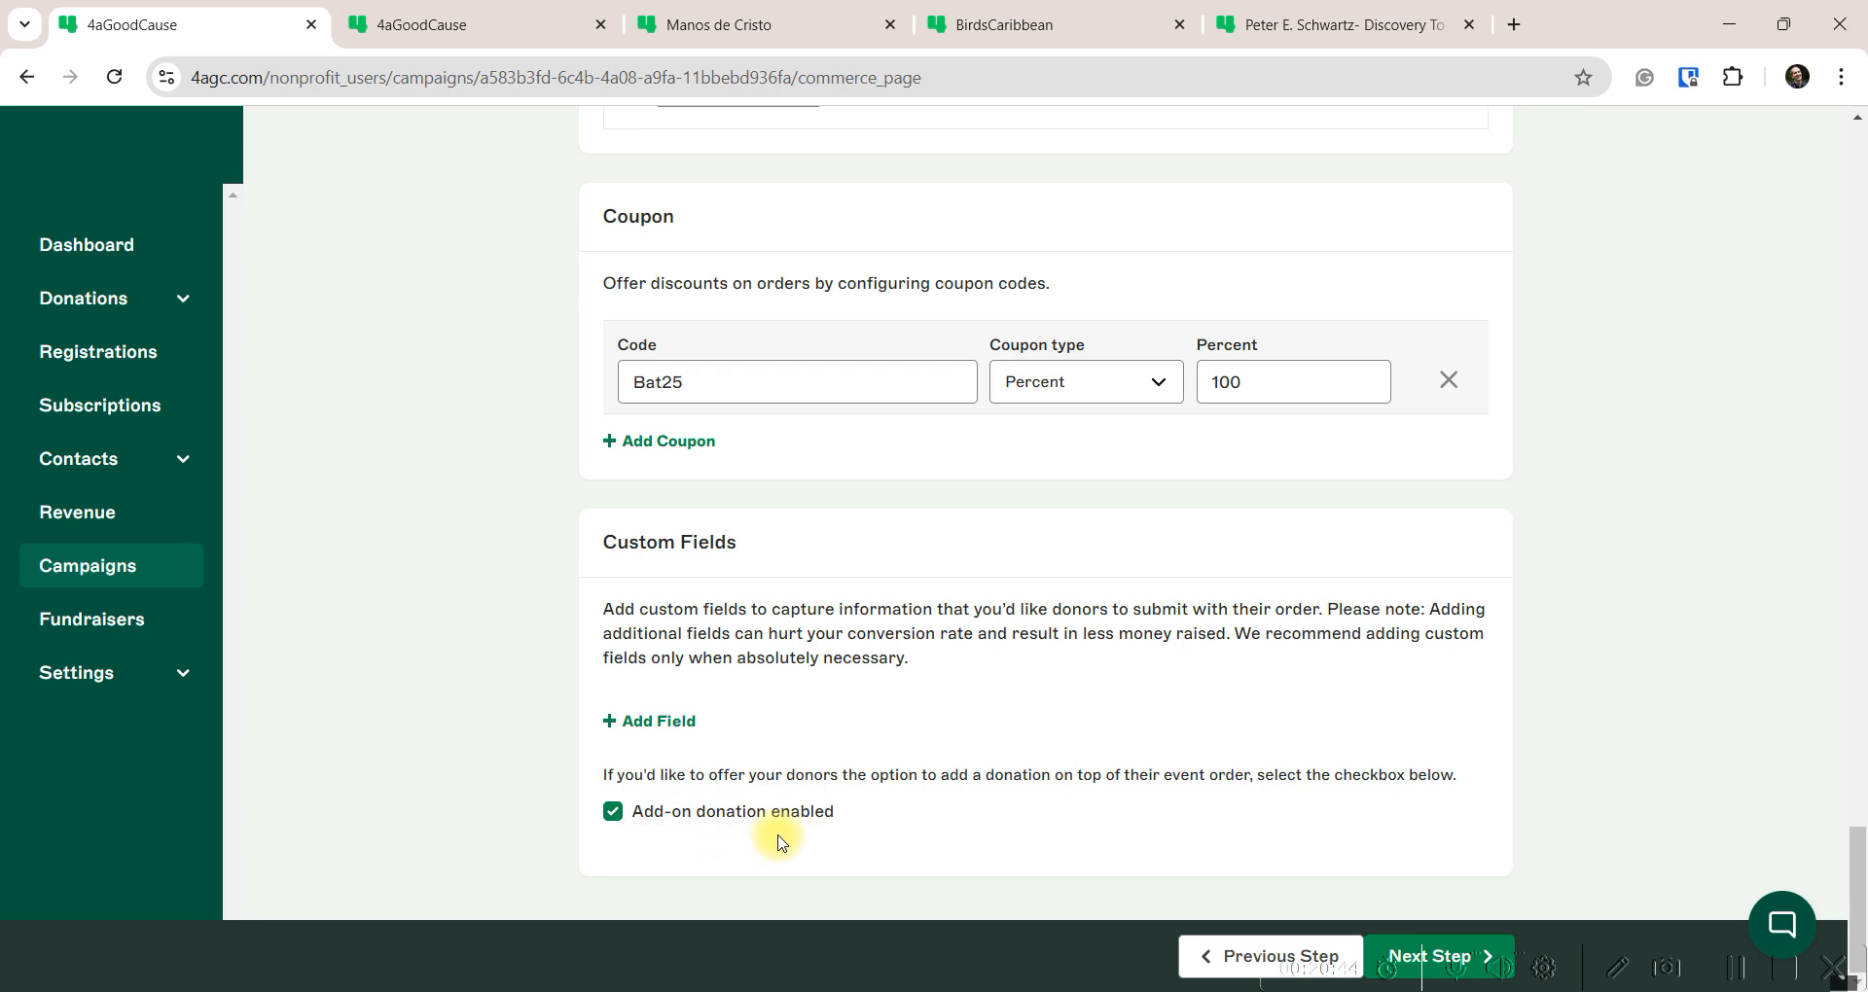
pyautogui.click(739, 24)
pyautogui.scroll(-6, 627, 599)
pyautogui.scroll(-3, 631, 609)
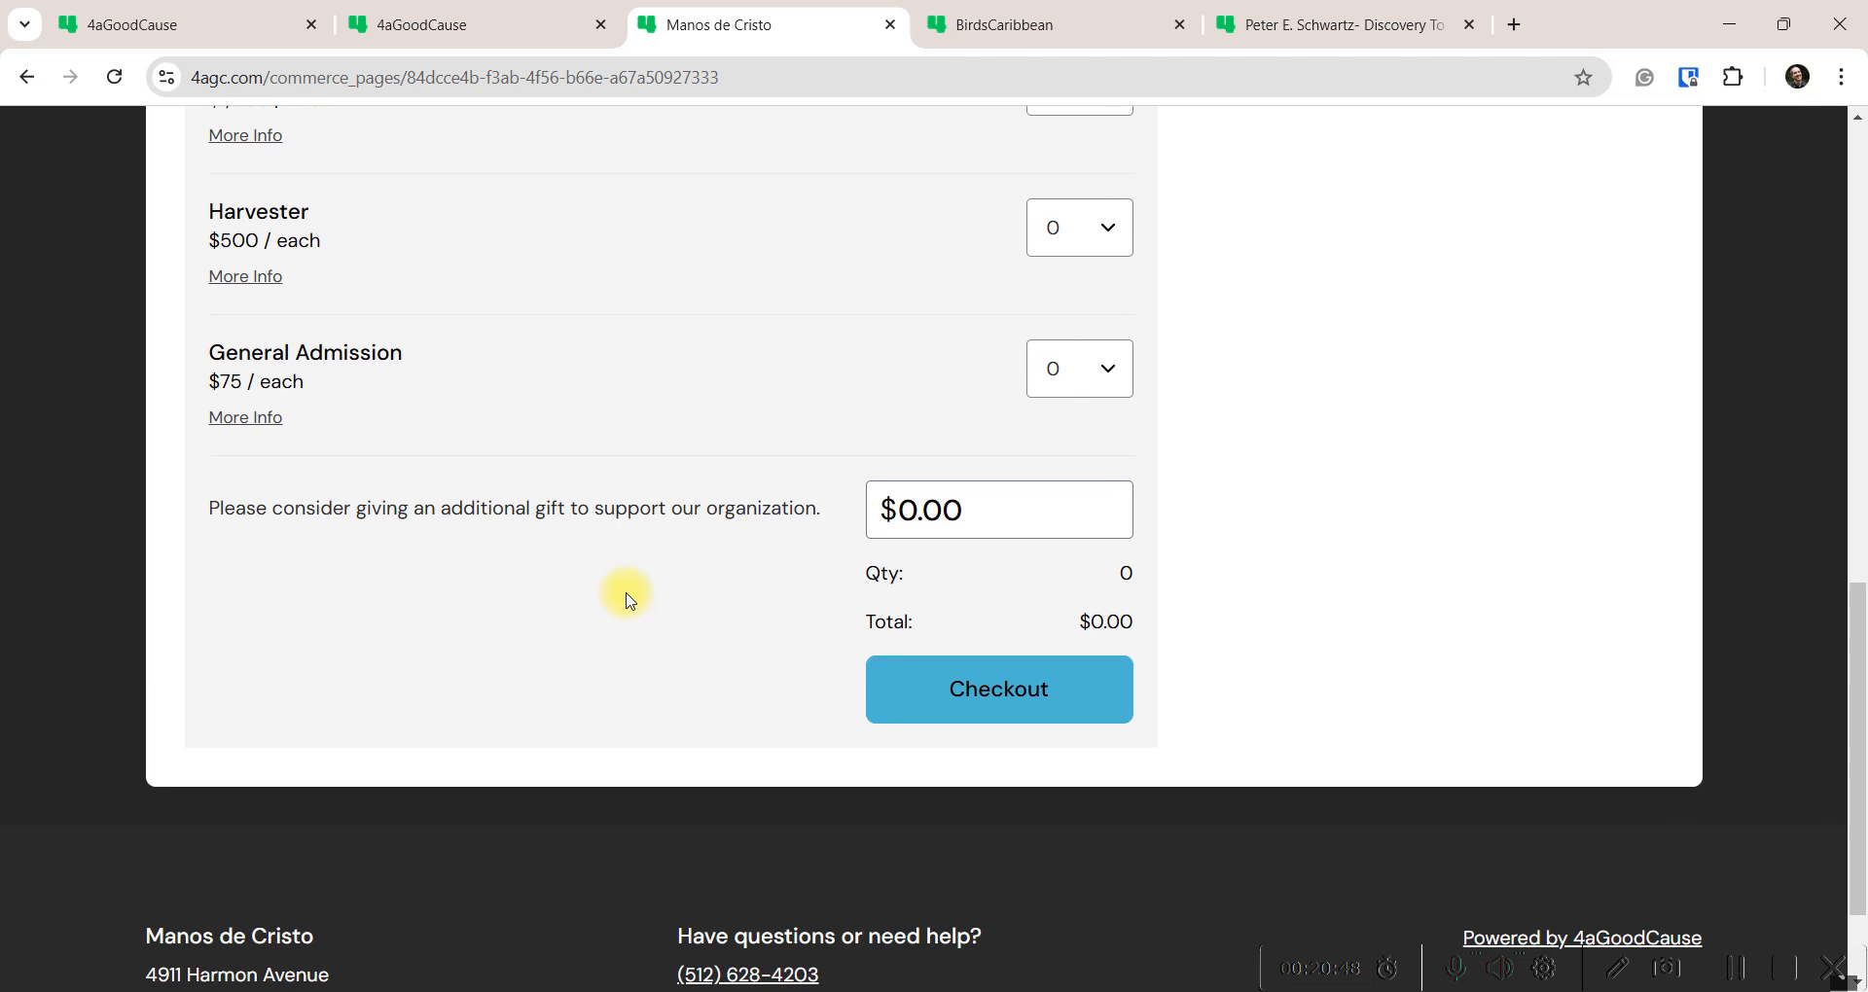
pyautogui.moveTo(198, 504); pyautogui.dragTo(821, 505)
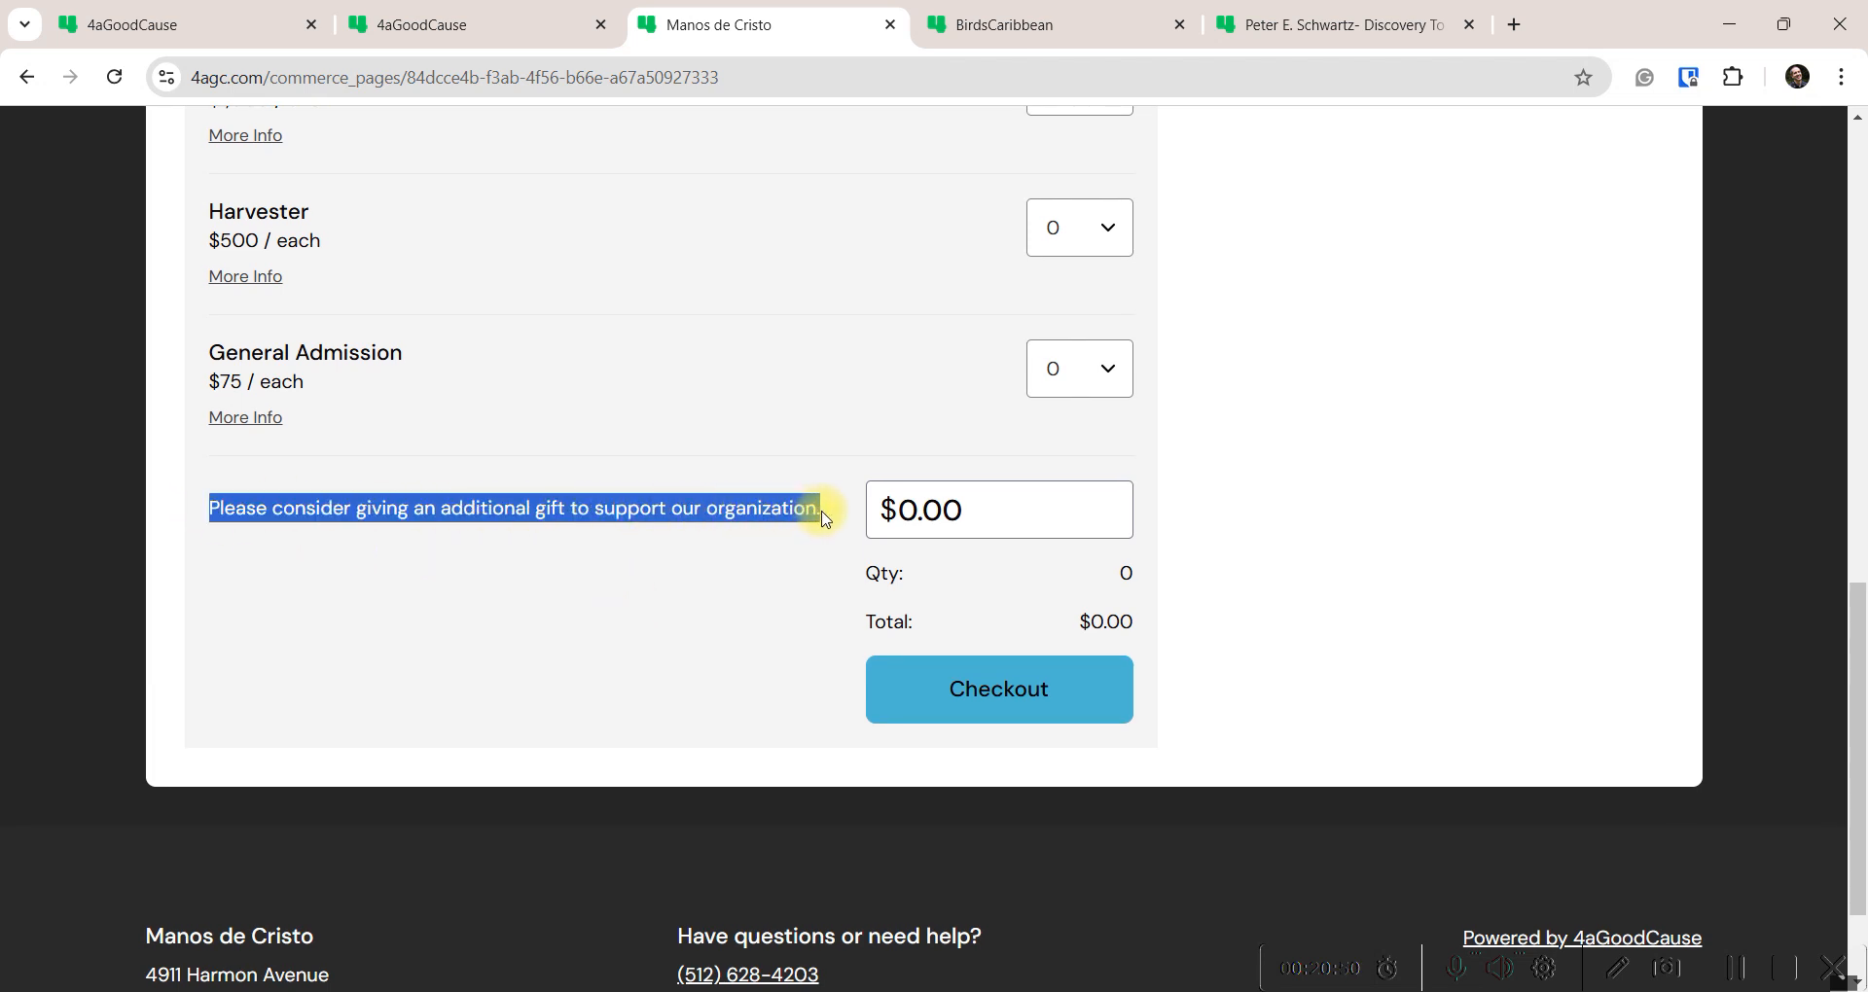
pyautogui.click(1030, 510)
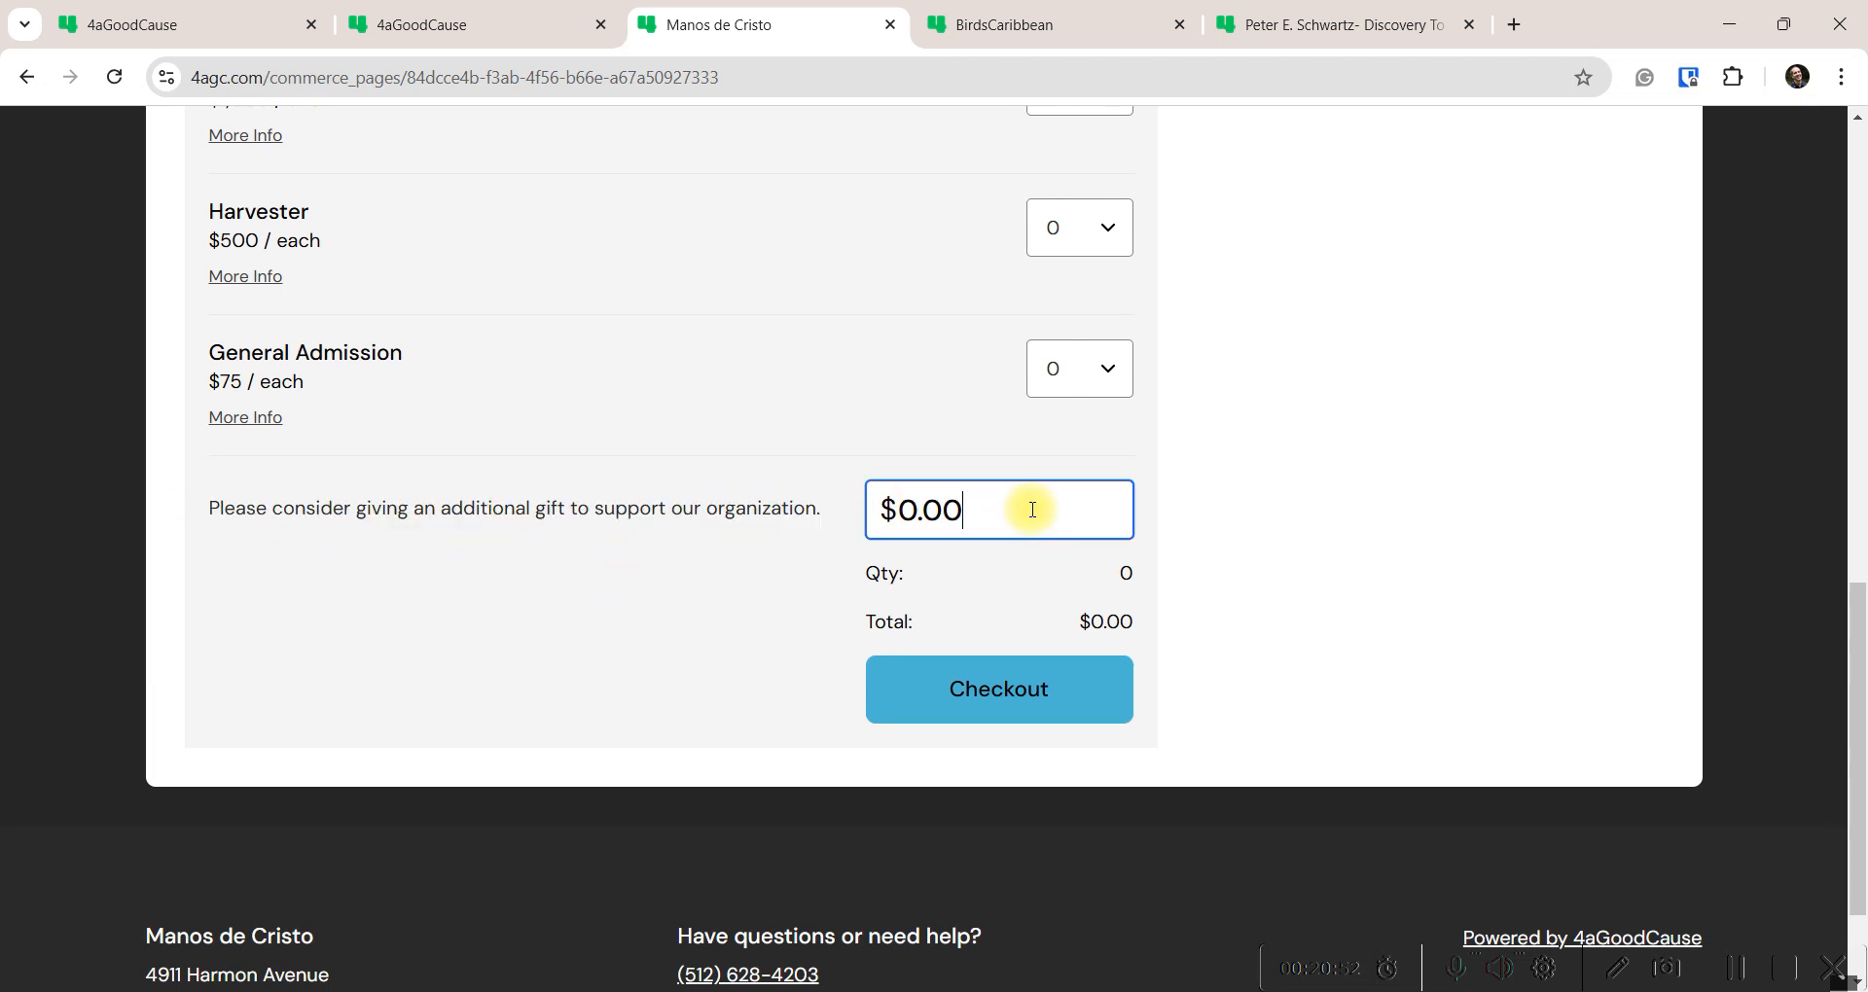
pyautogui.click(504, 22)
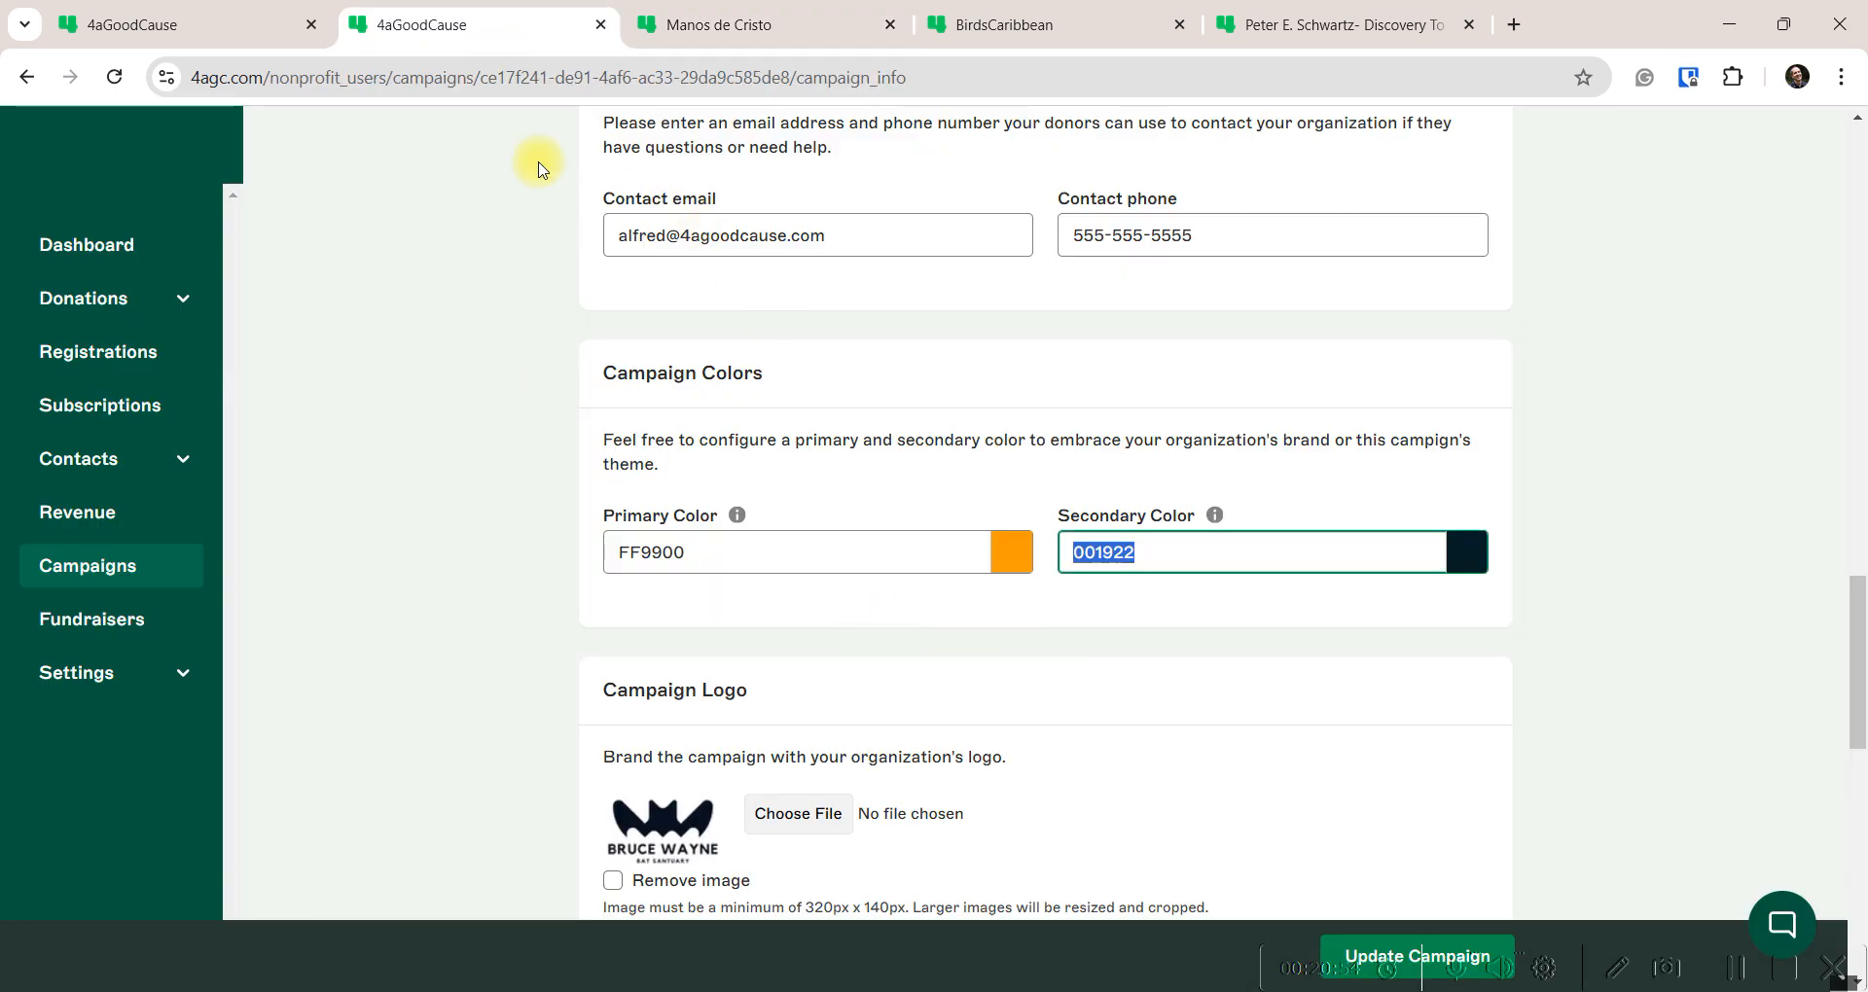
pyautogui.click(204, 26)
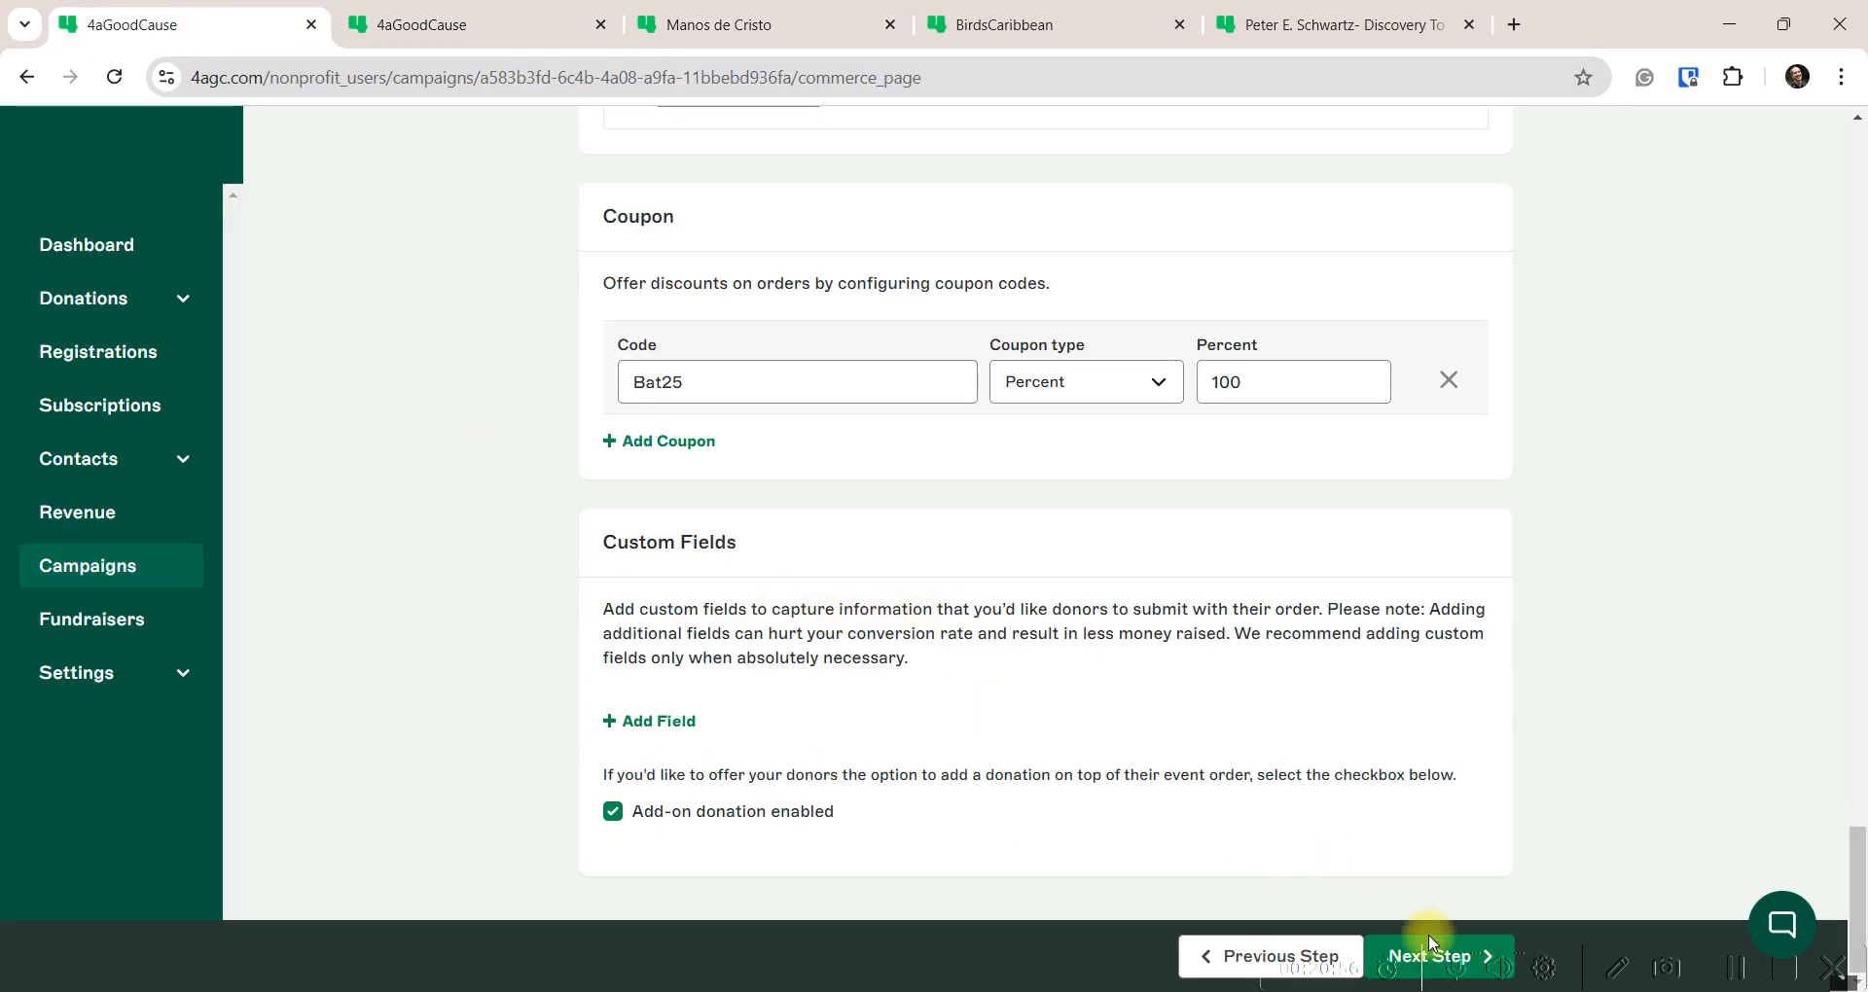
pyautogui.scroll(5, 638, 629)
pyautogui.scroll(20, 637, 630)
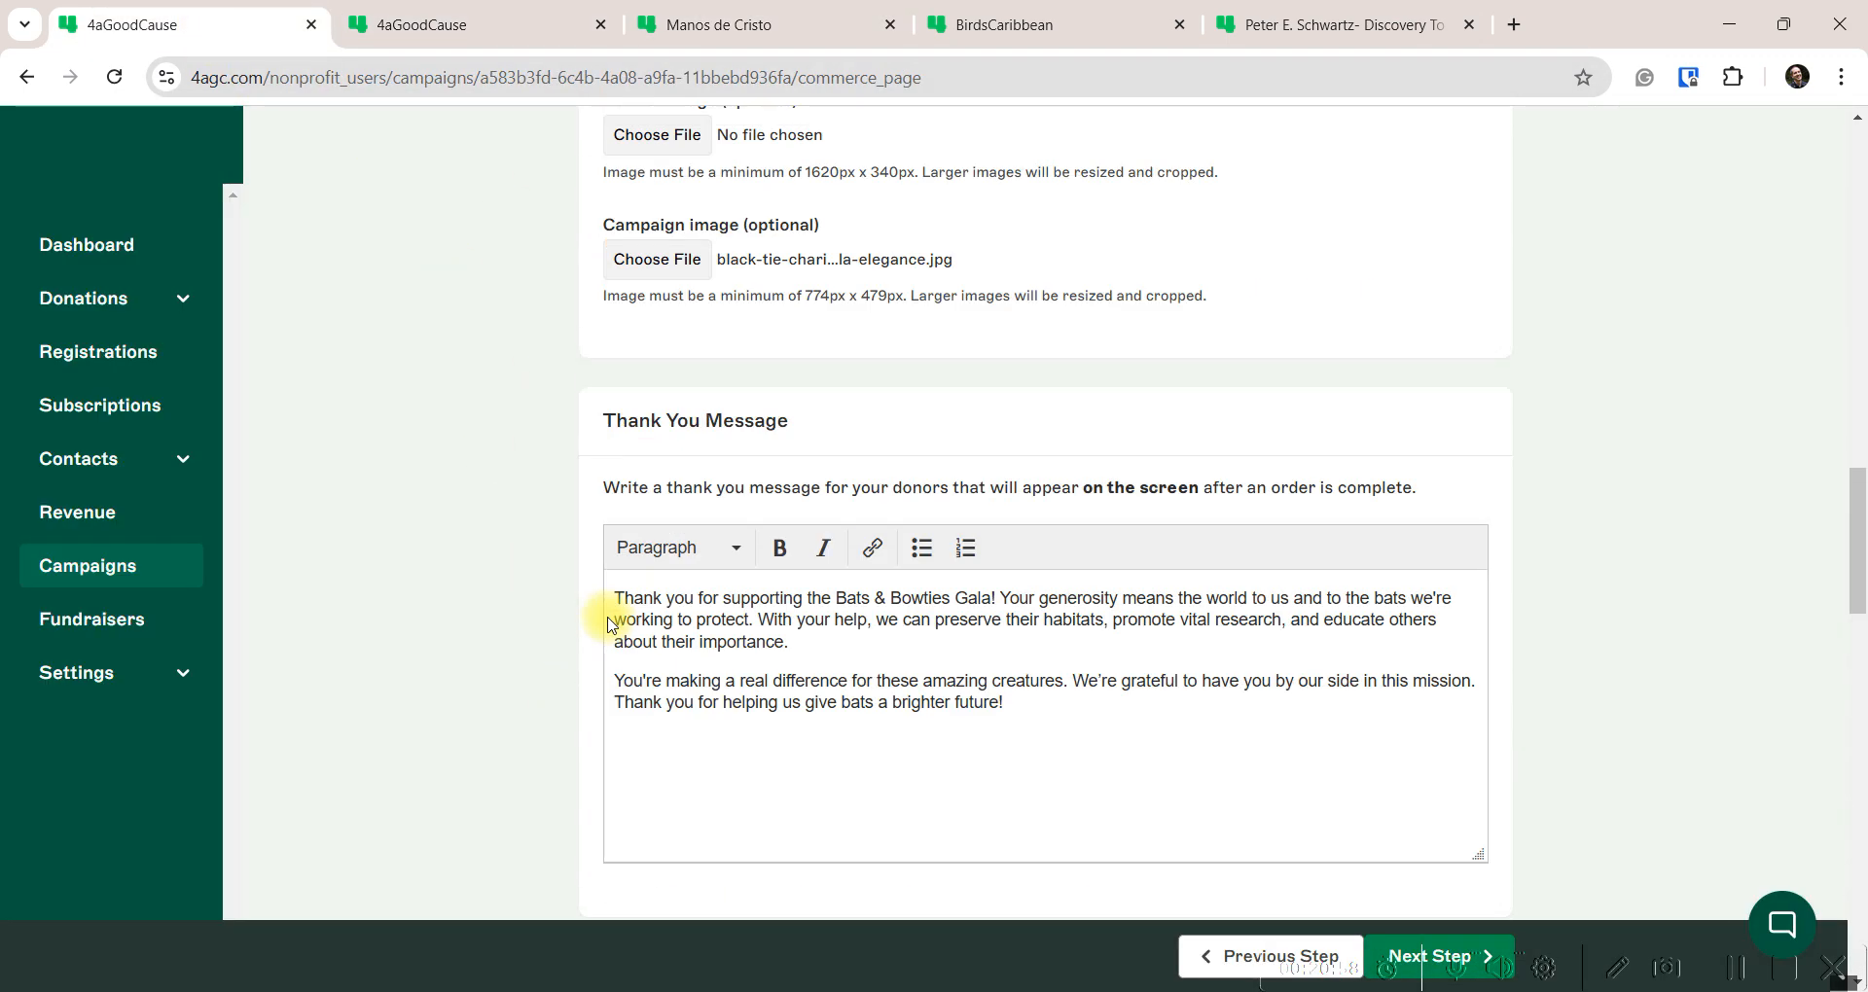
pyautogui.scroll(5, 598, 624)
pyautogui.scroll(-20, 597, 619)
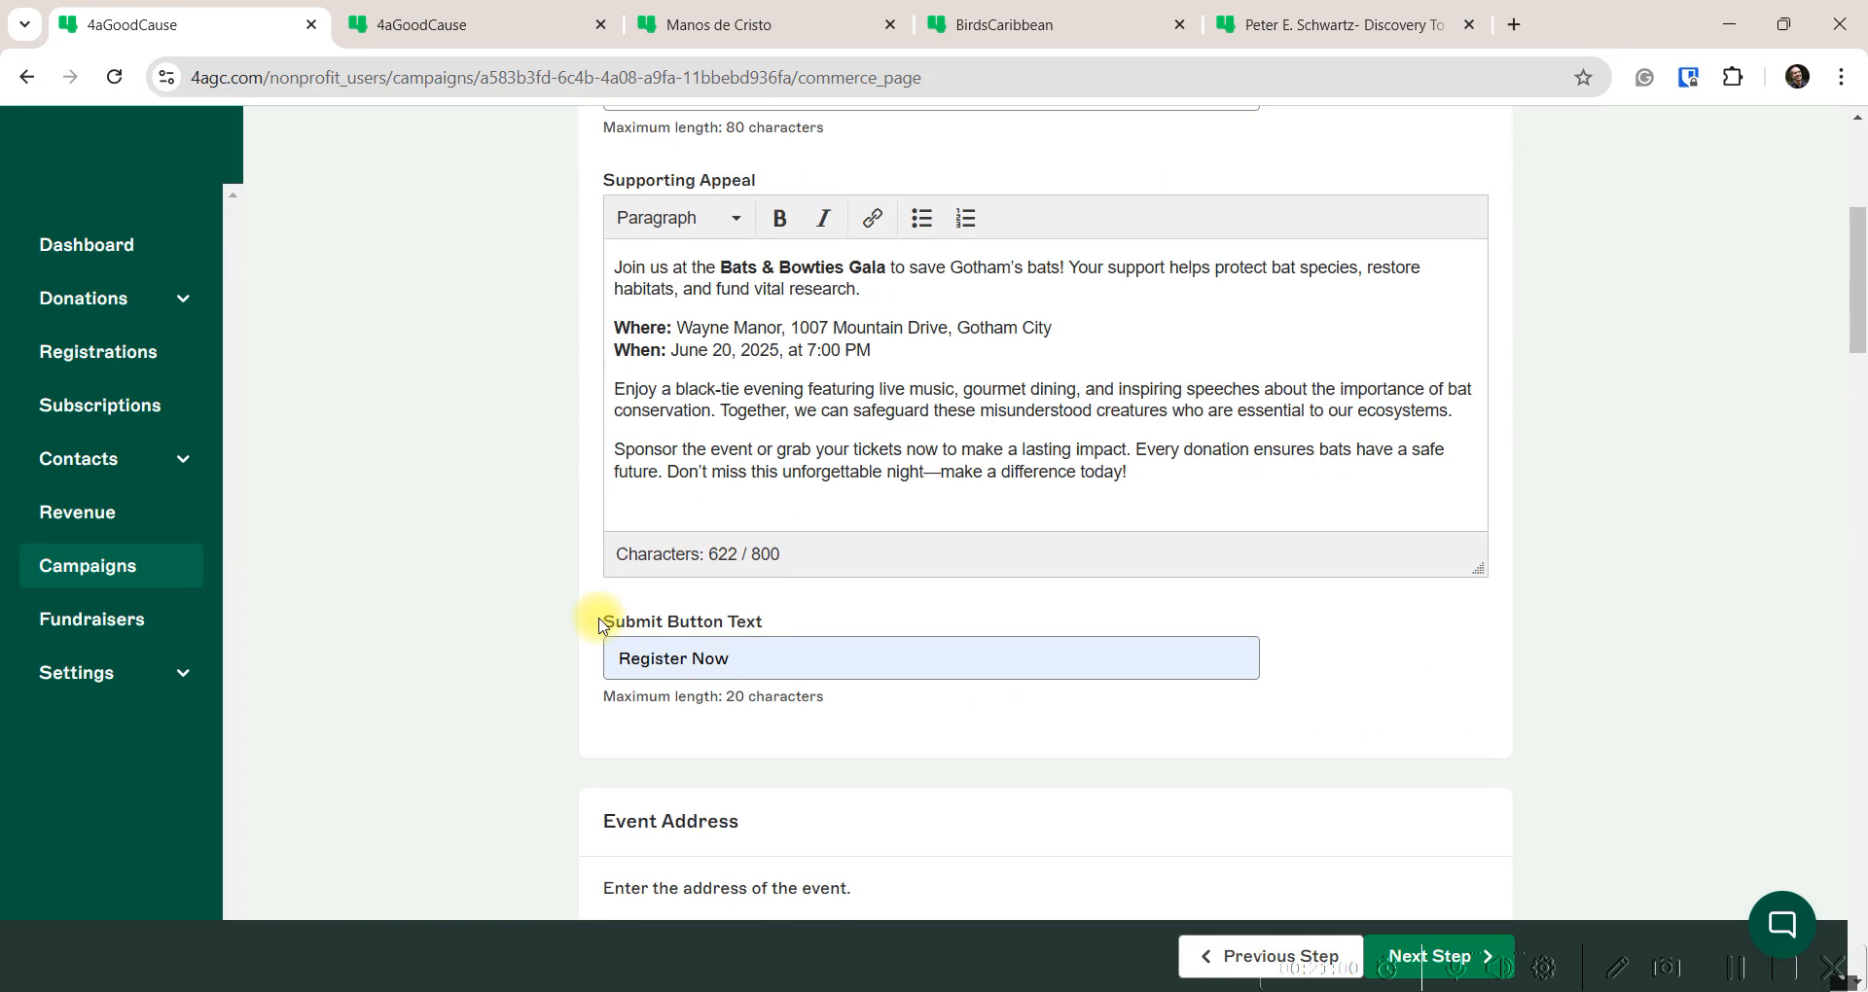
pyautogui.scroll(-20, 589, 668)
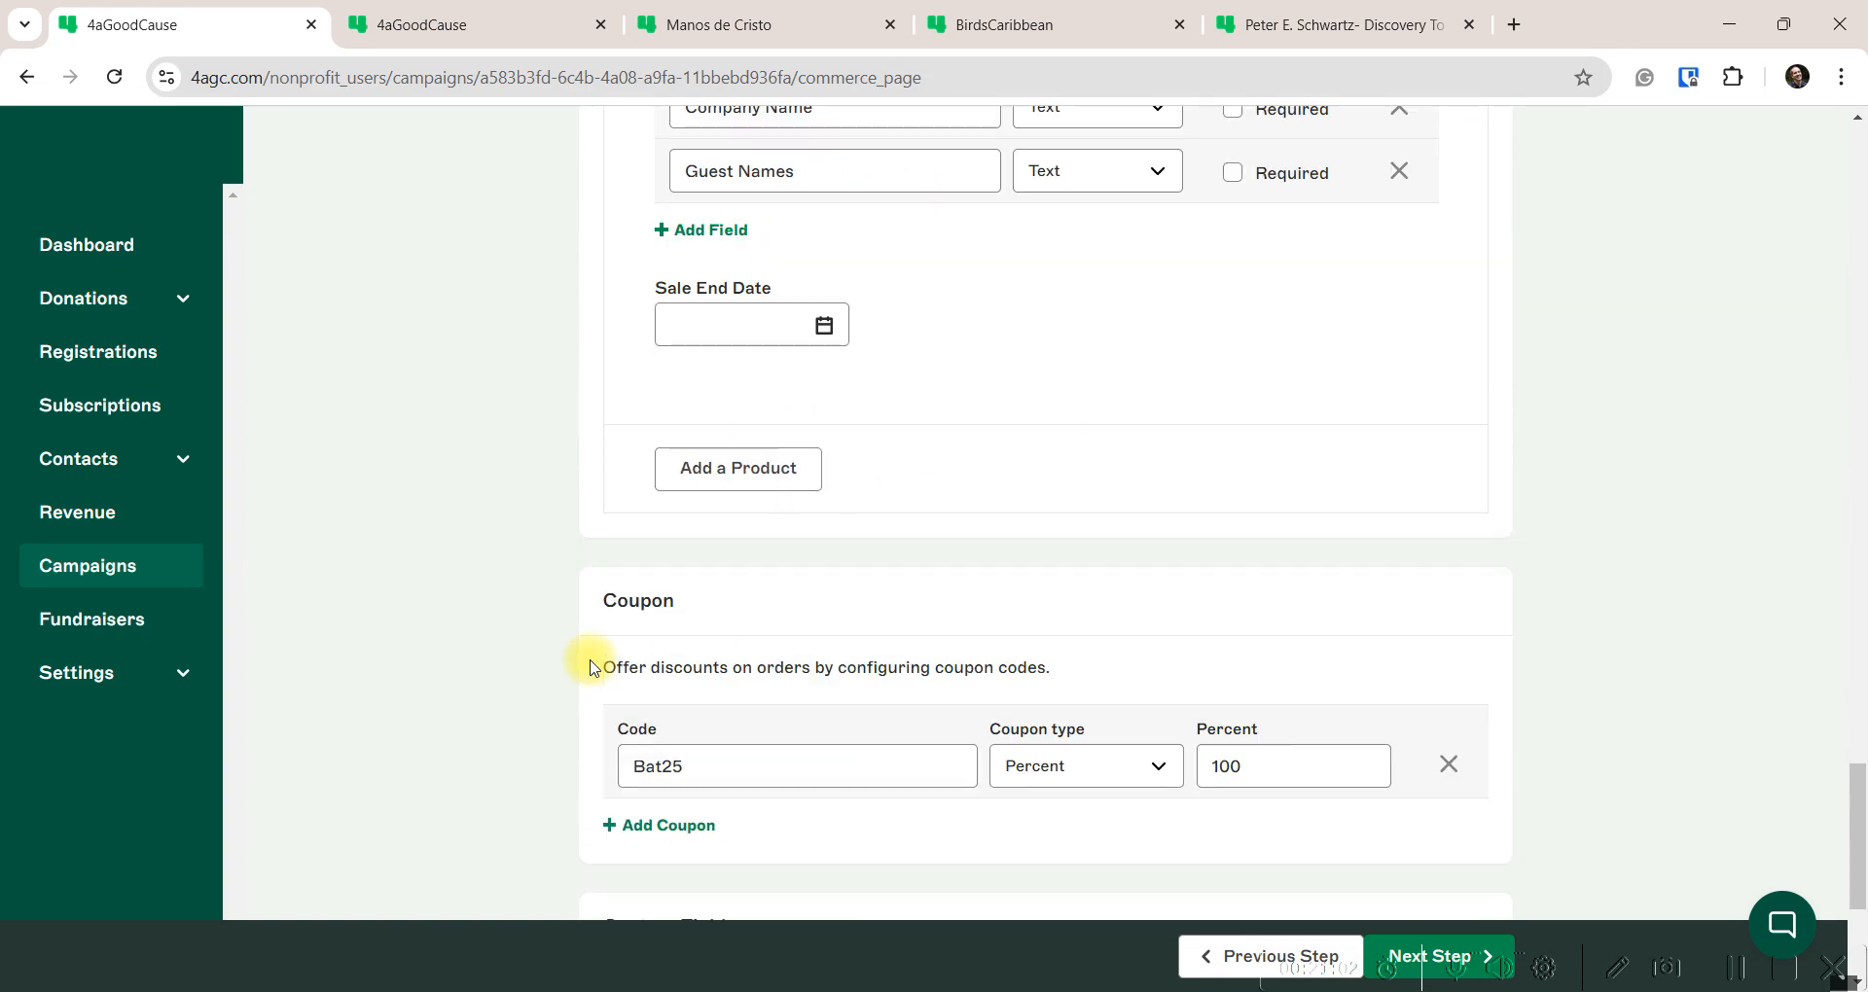
# Advance to step 3, Notifications, and enter the organization's sender e-mail as Email From Address
pyautogui.click(1426, 954)
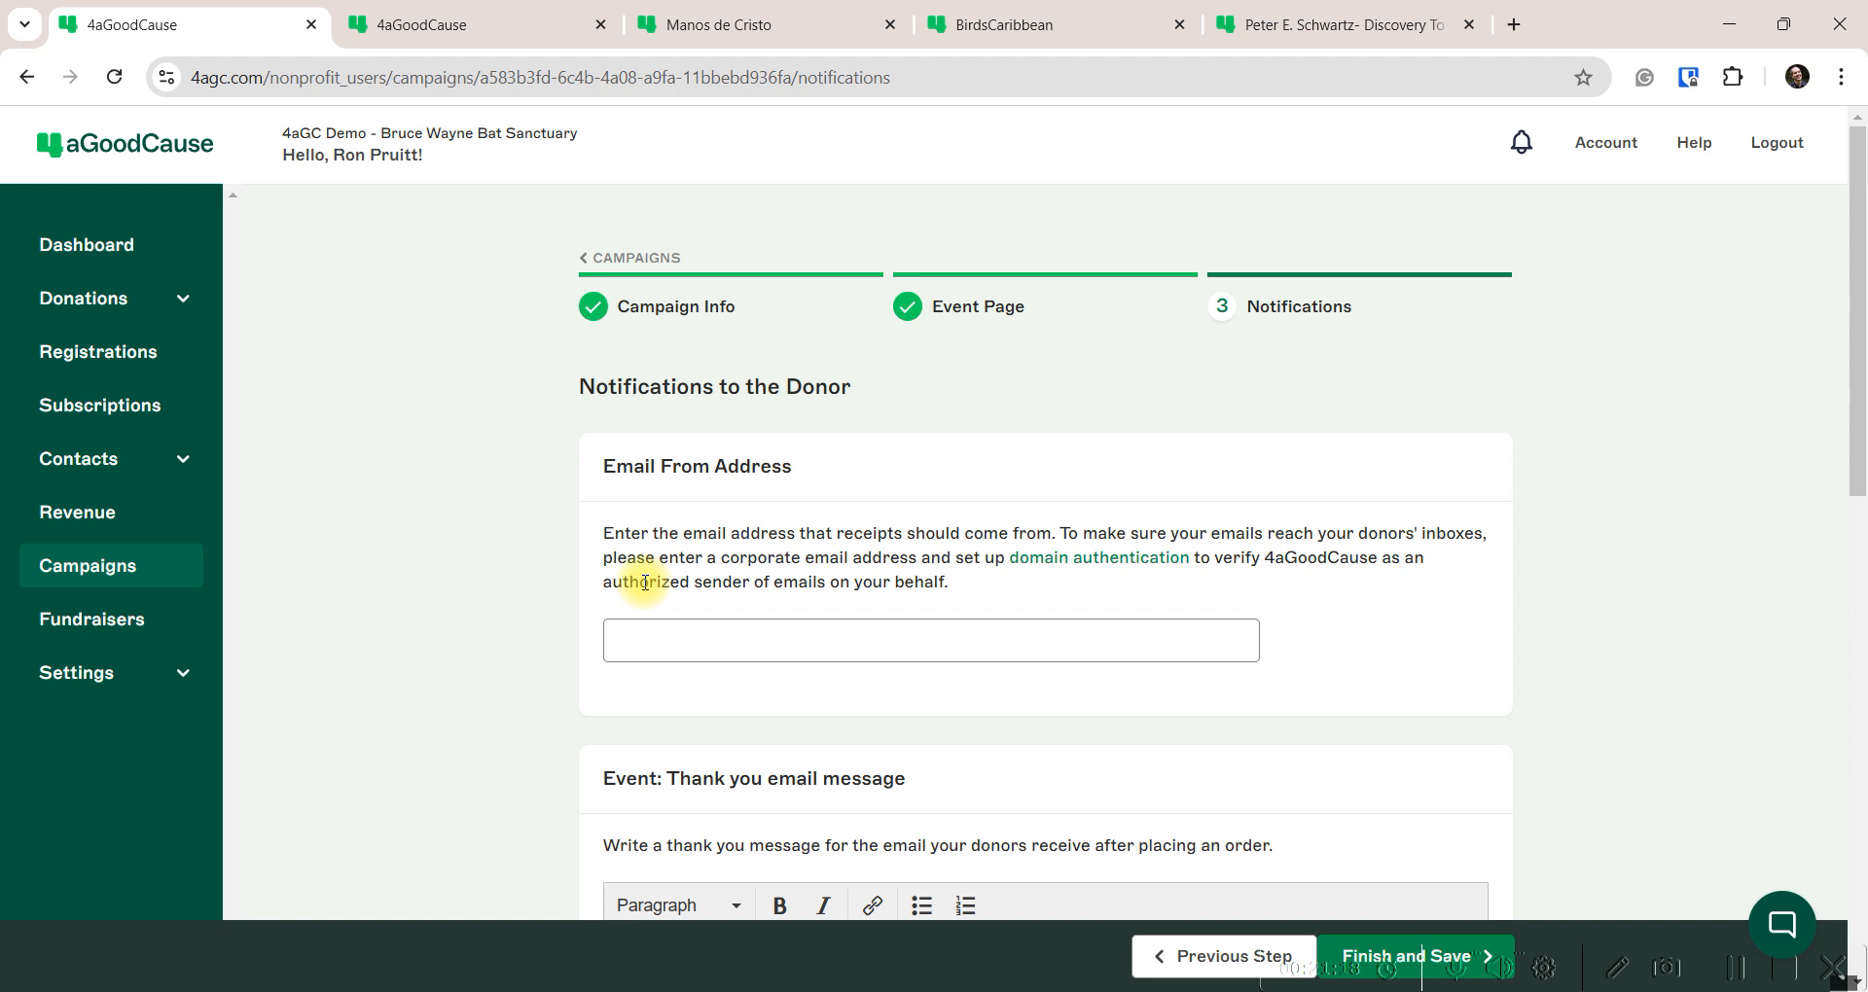
pyautogui.click(667, 642)
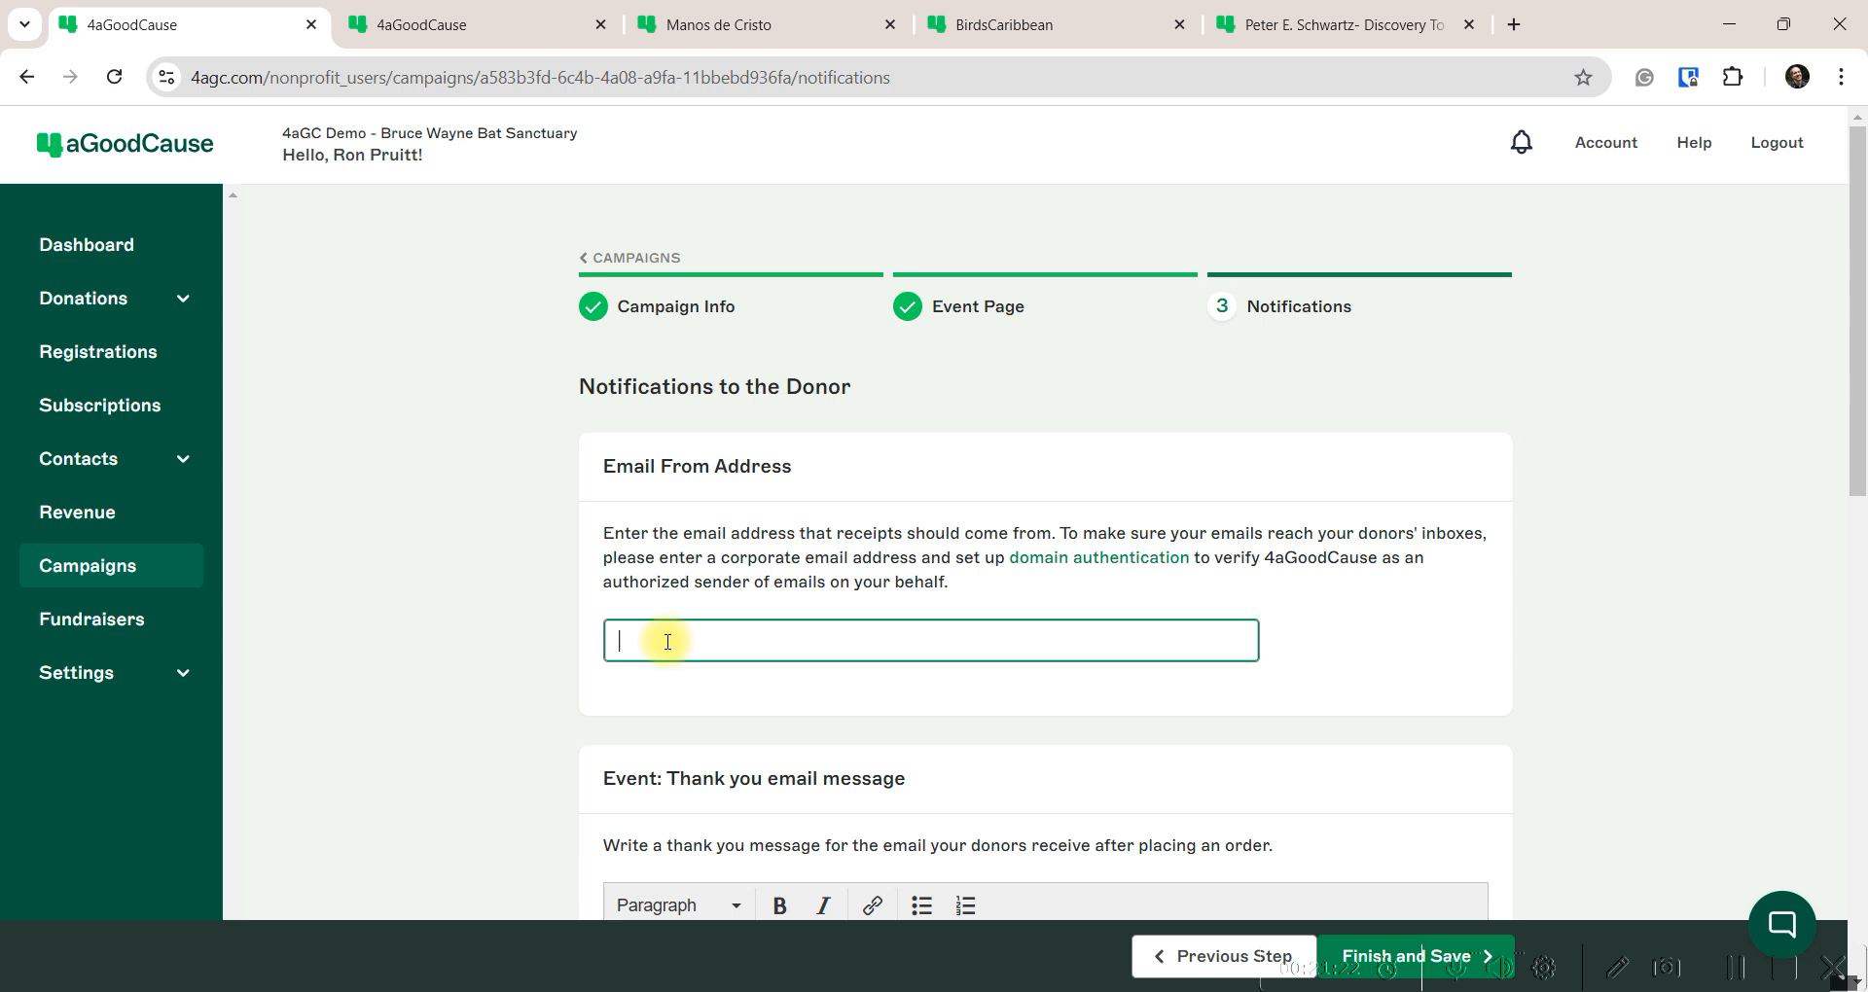
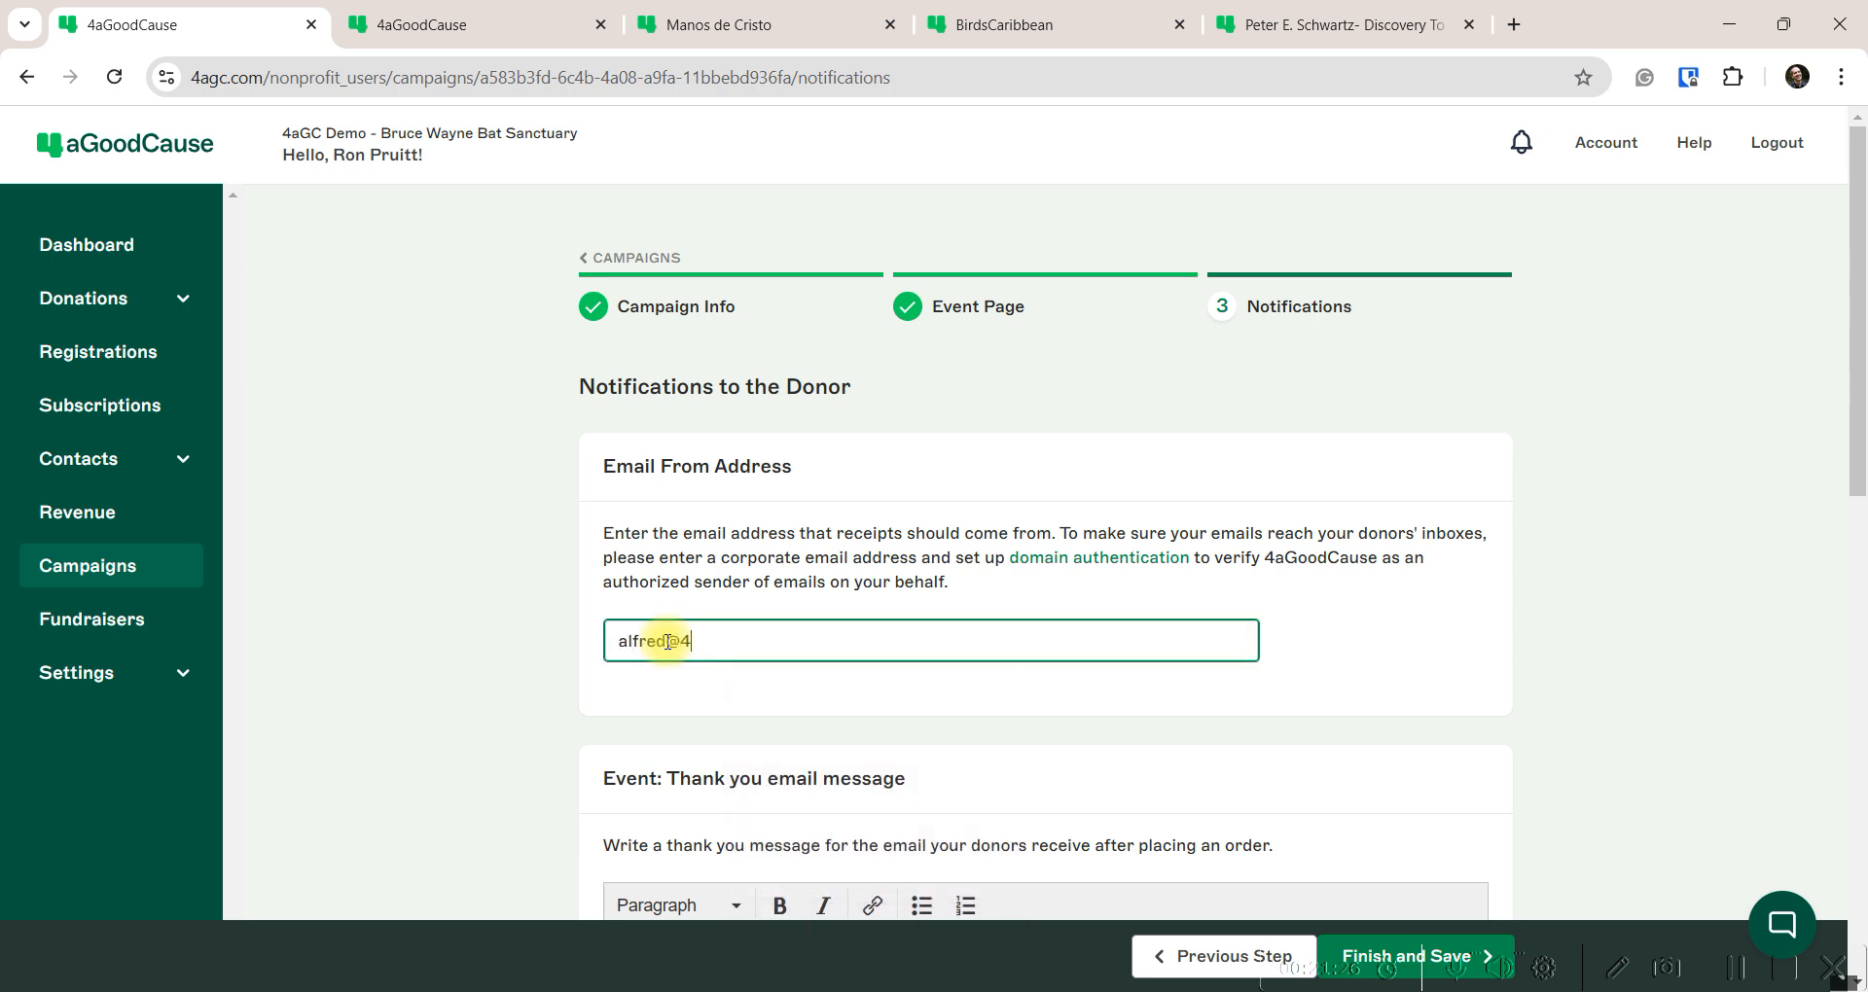
pyautogui.click(736, 541)
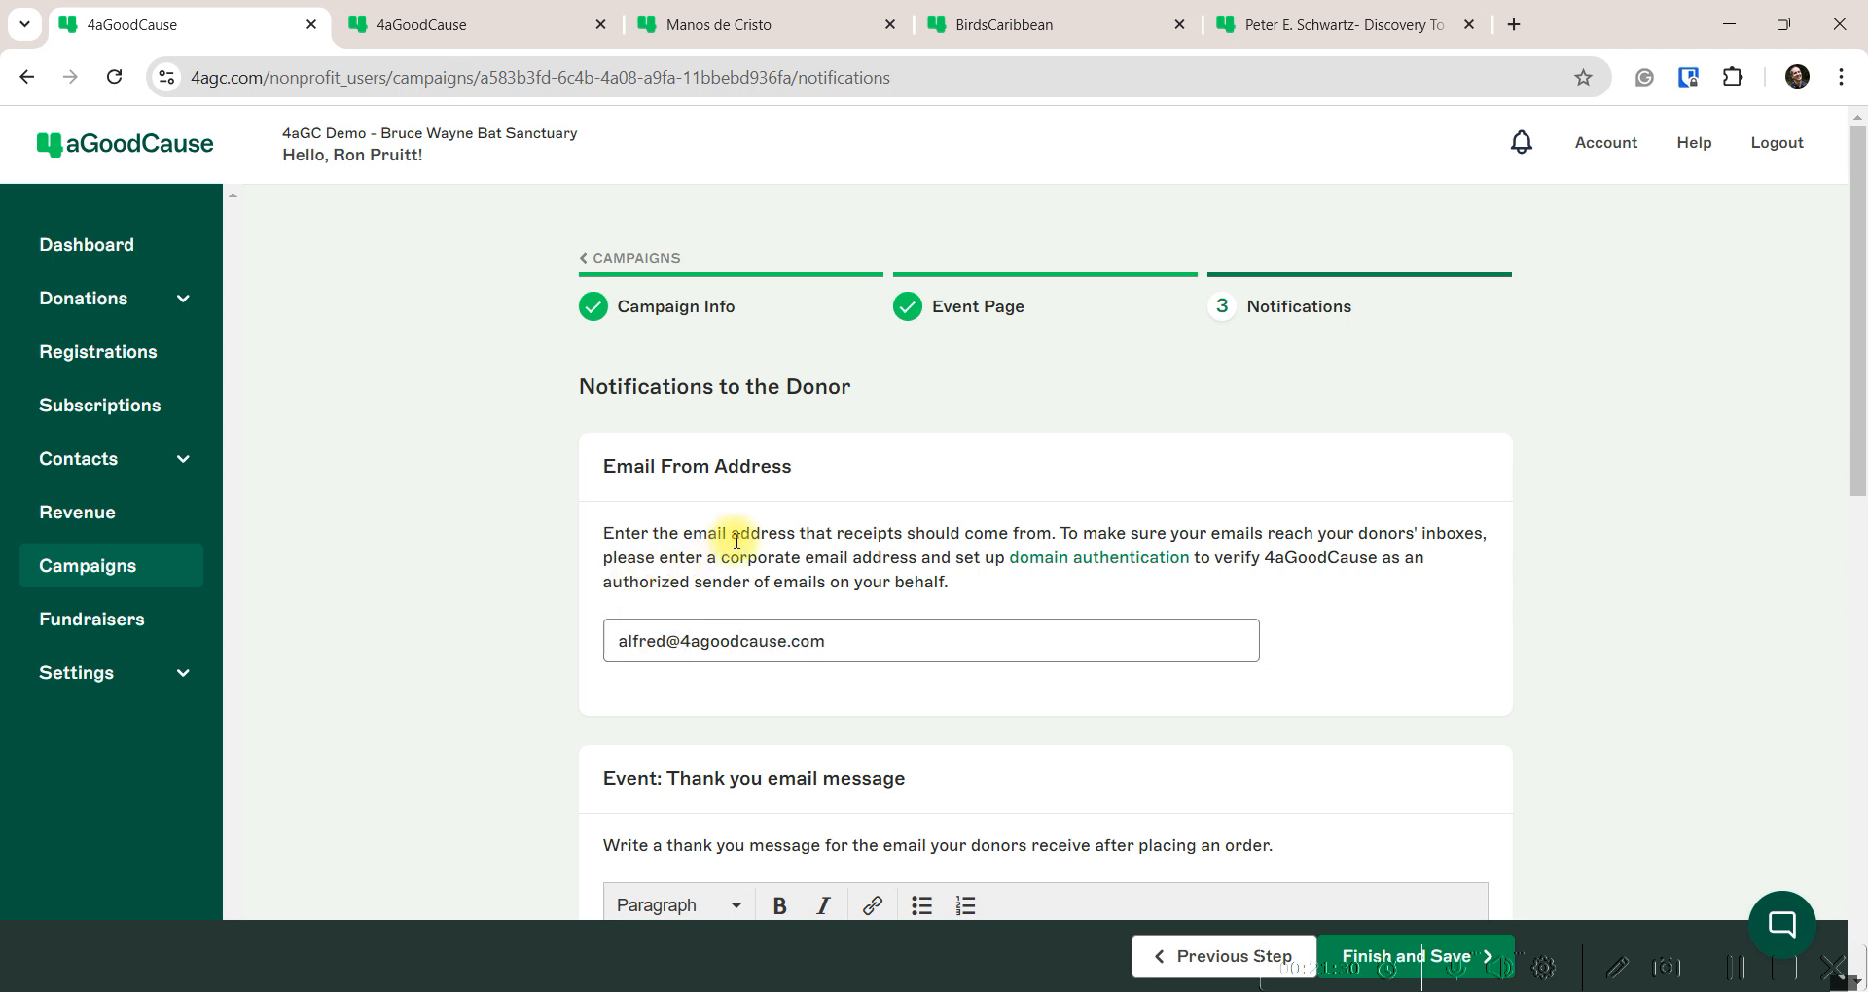
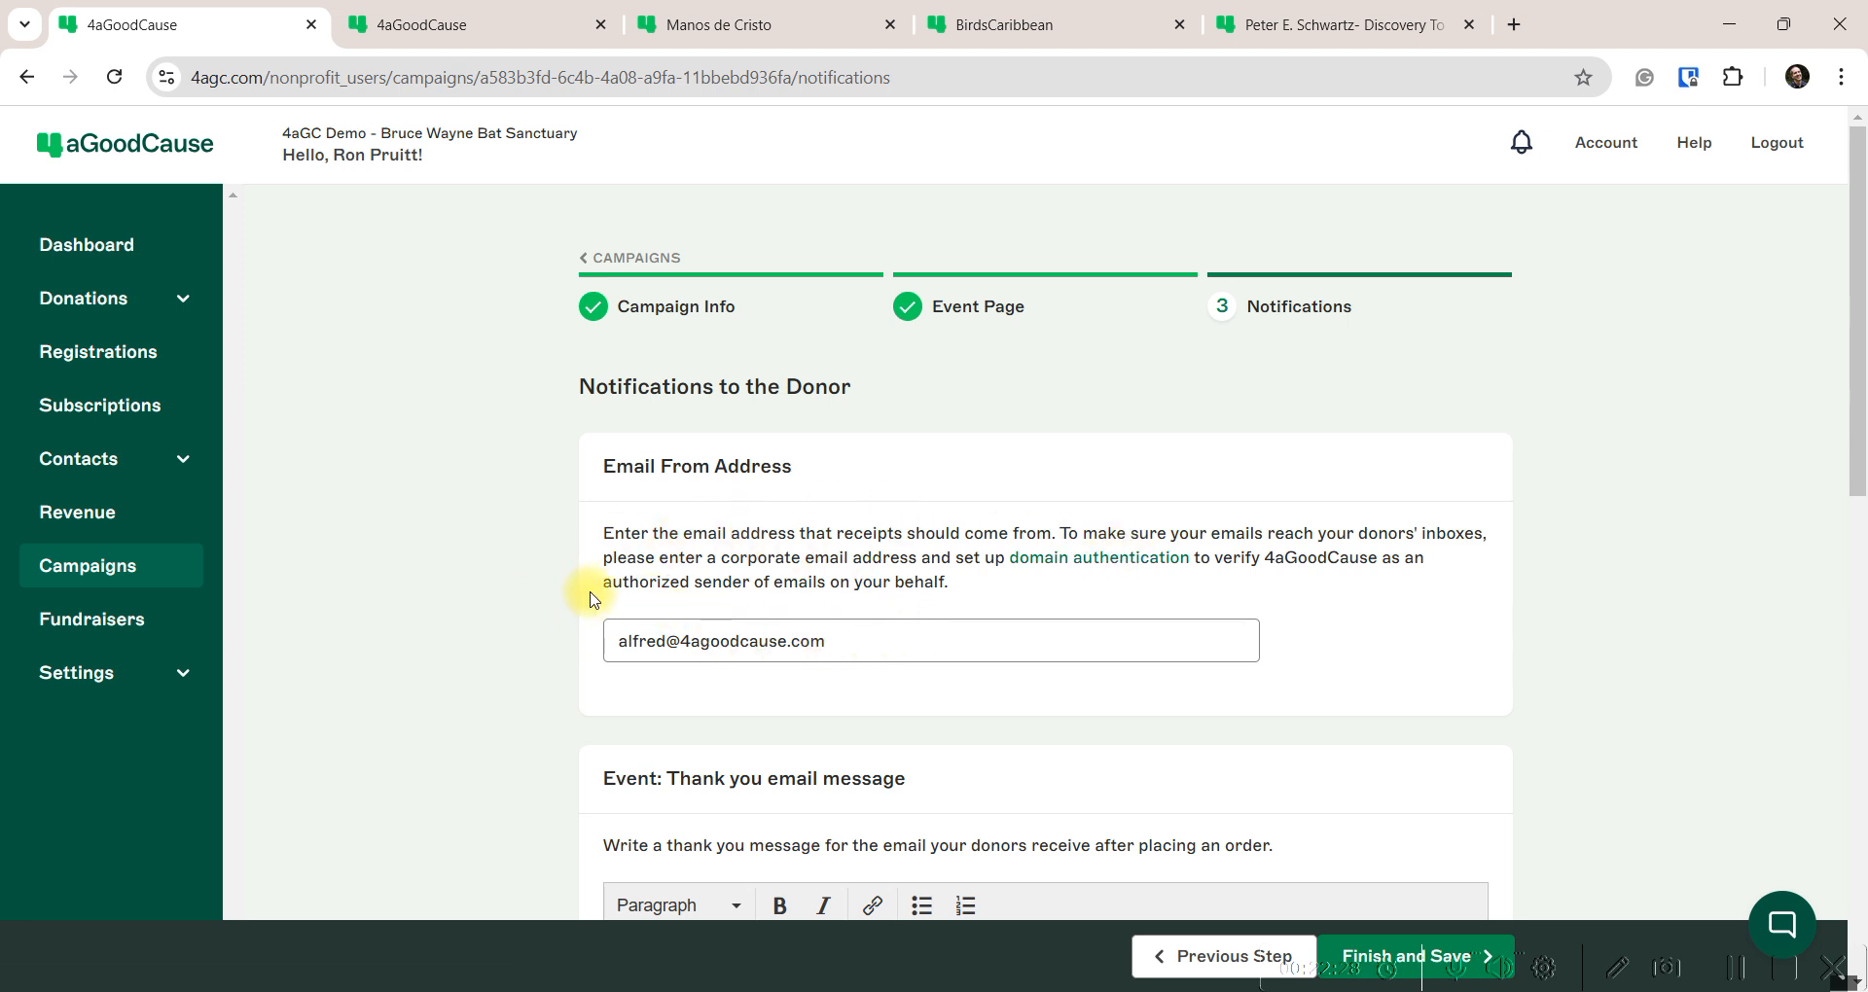
# Copy the thank-you email text from the Bats Word document for the empty Thank you email editor
pyautogui.scroll(-4, 596, 594)
pyautogui.scroll(-2, 596, 609)
pyautogui.click(671, 492)
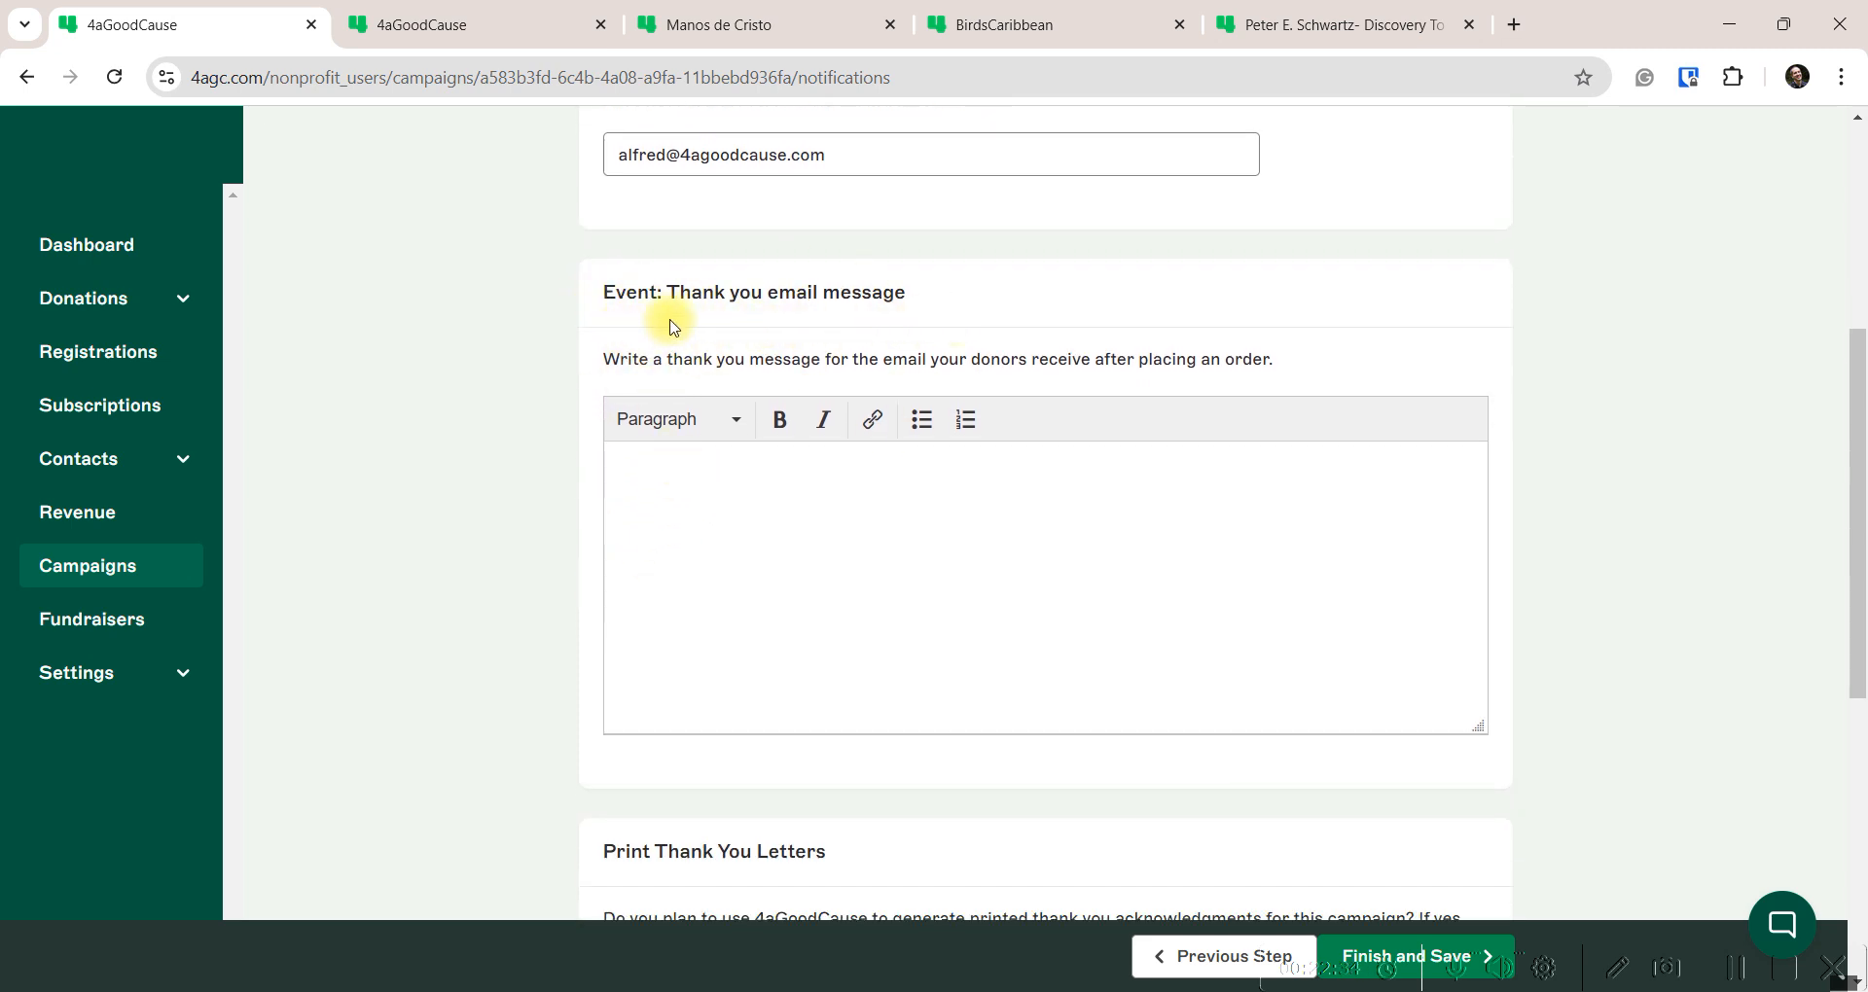
pyautogui.moveTo(1113, 968)
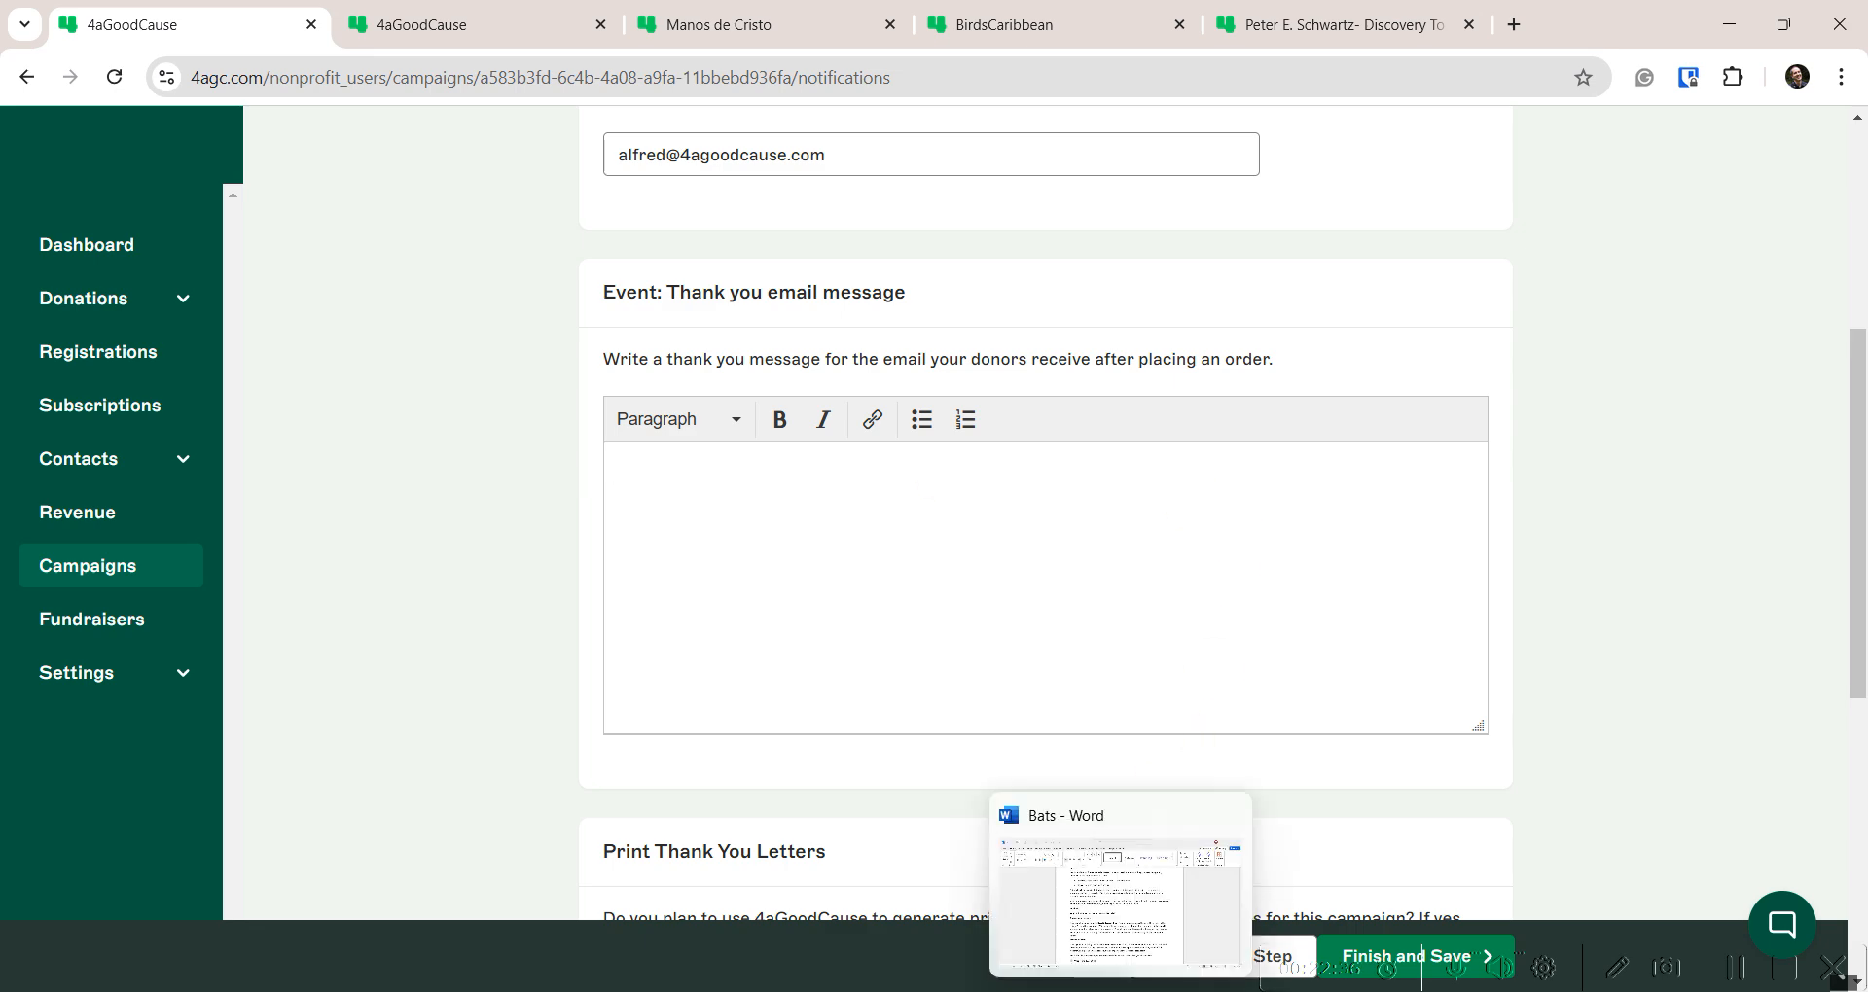
pyautogui.click(1109, 914)
pyautogui.scroll(-5, 681, 613)
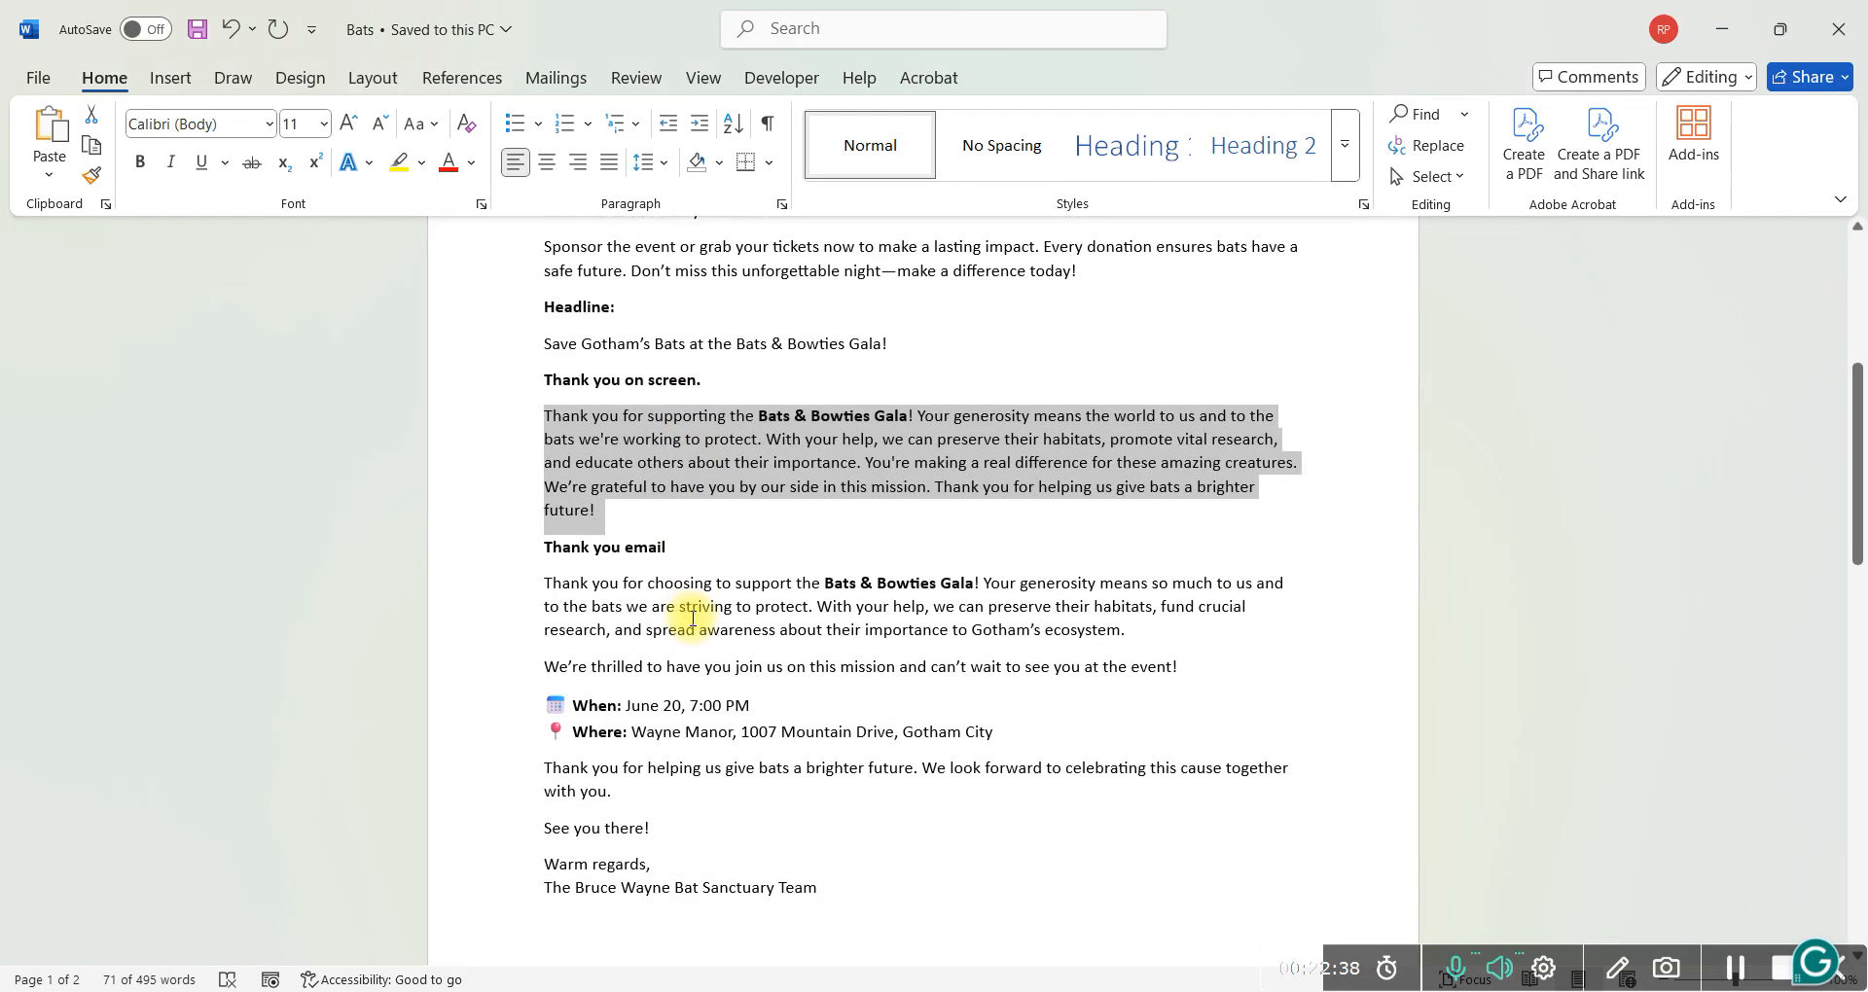
pyautogui.moveTo(842, 827)
pyautogui.mouseDown()
pyautogui.moveTo(535, 678)
pyautogui.moveTo(542, 494)
pyautogui.moveTo(523, 540)
pyautogui.mouseUp()
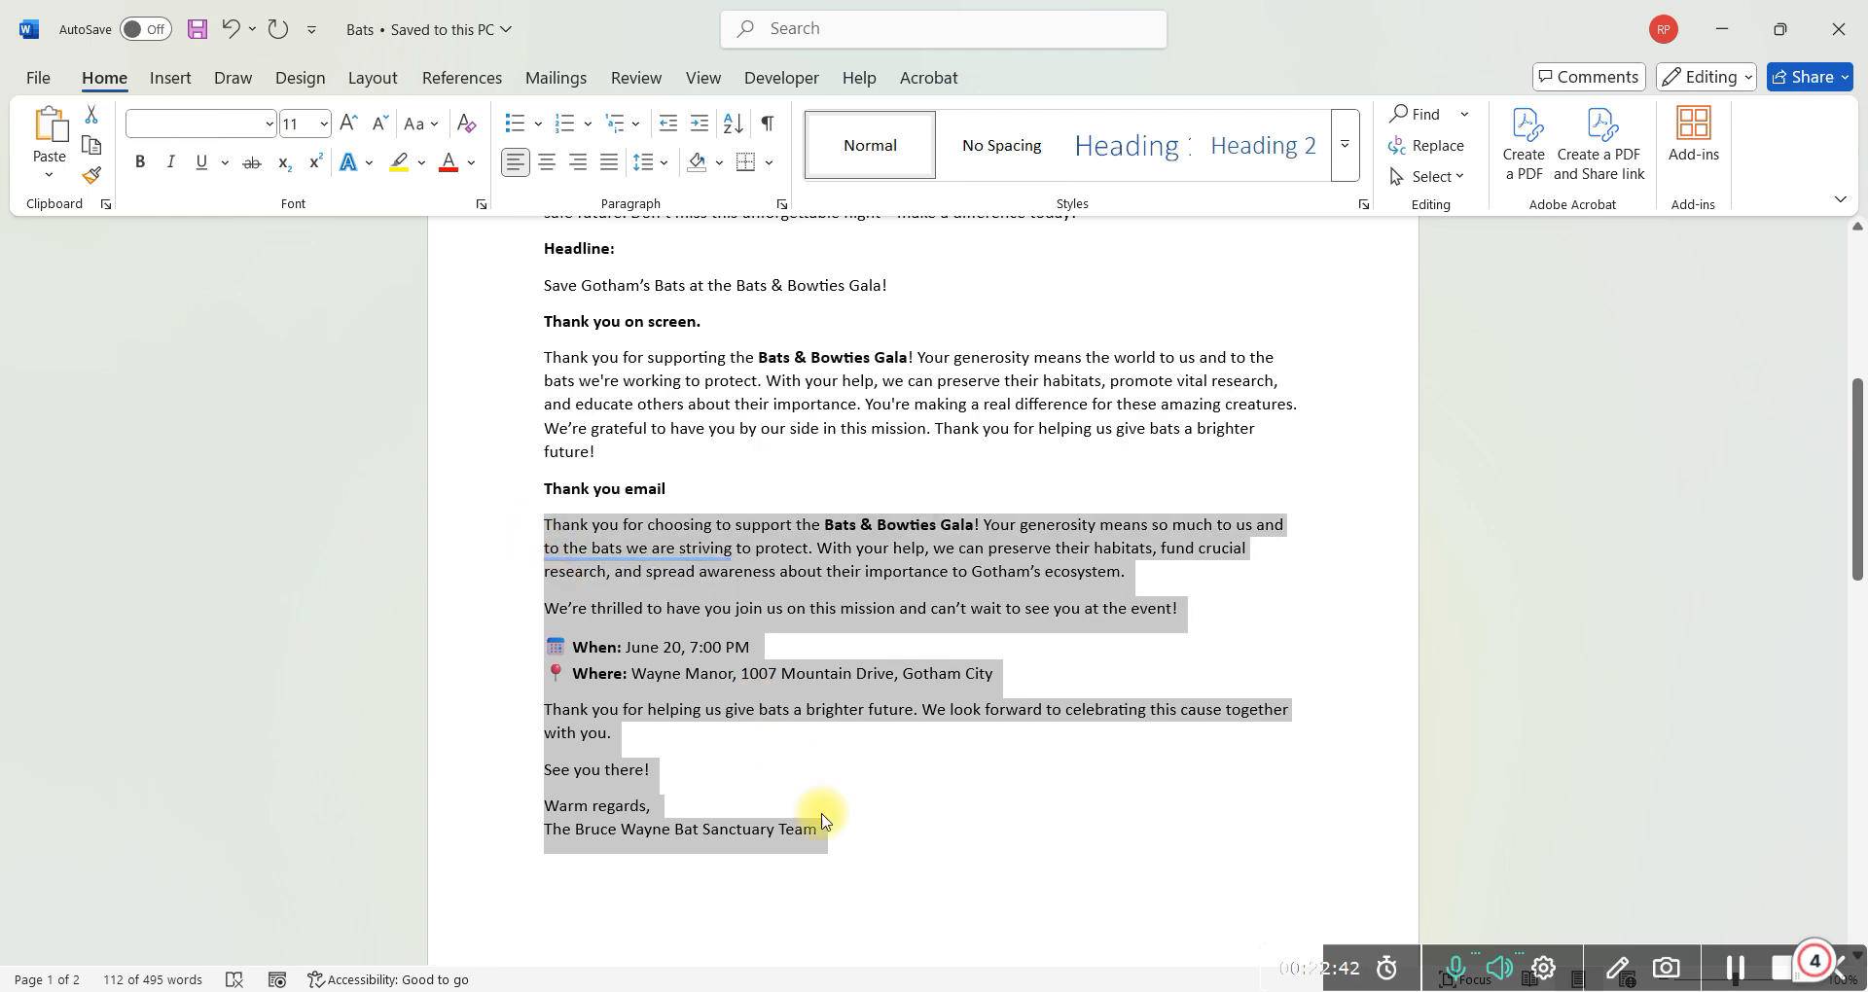
pyautogui.moveTo(905, 968)
pyautogui.click(828, 917)
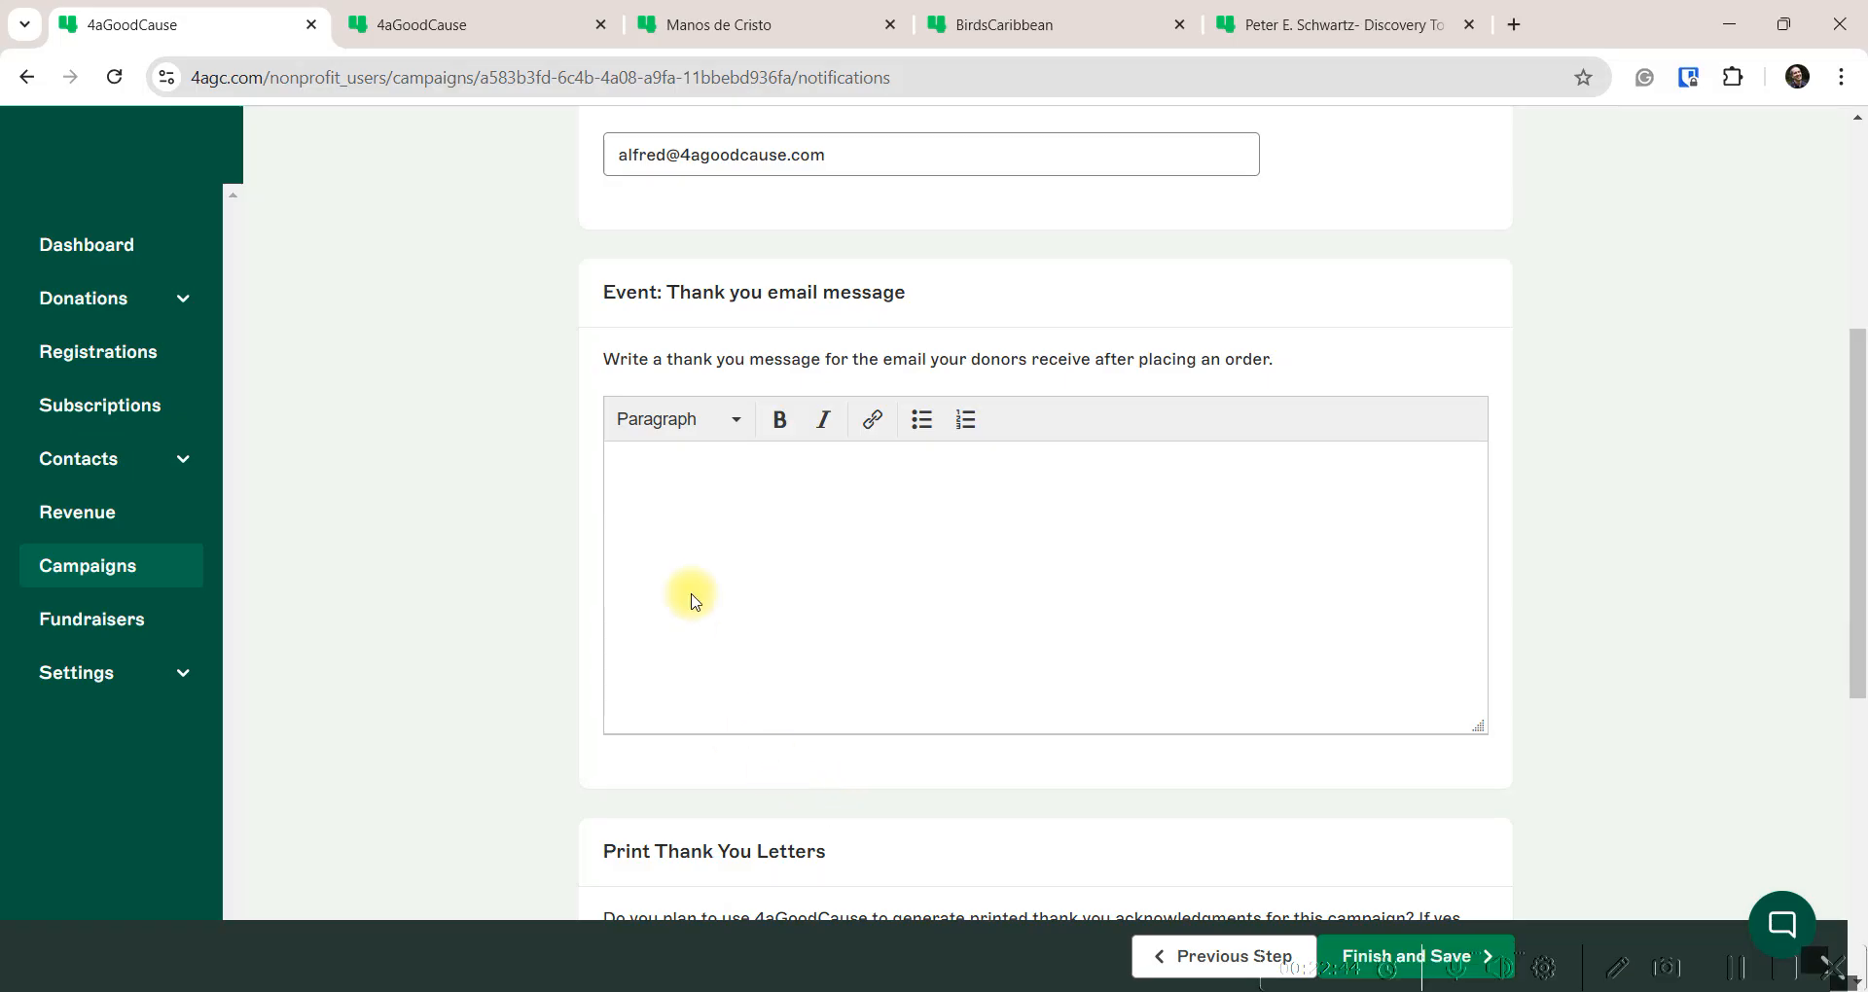
# Paste the Bats & Bowties Gala thank-you text into the Event thank-you email message
pyautogui.hotkey('ctrl', 'v')
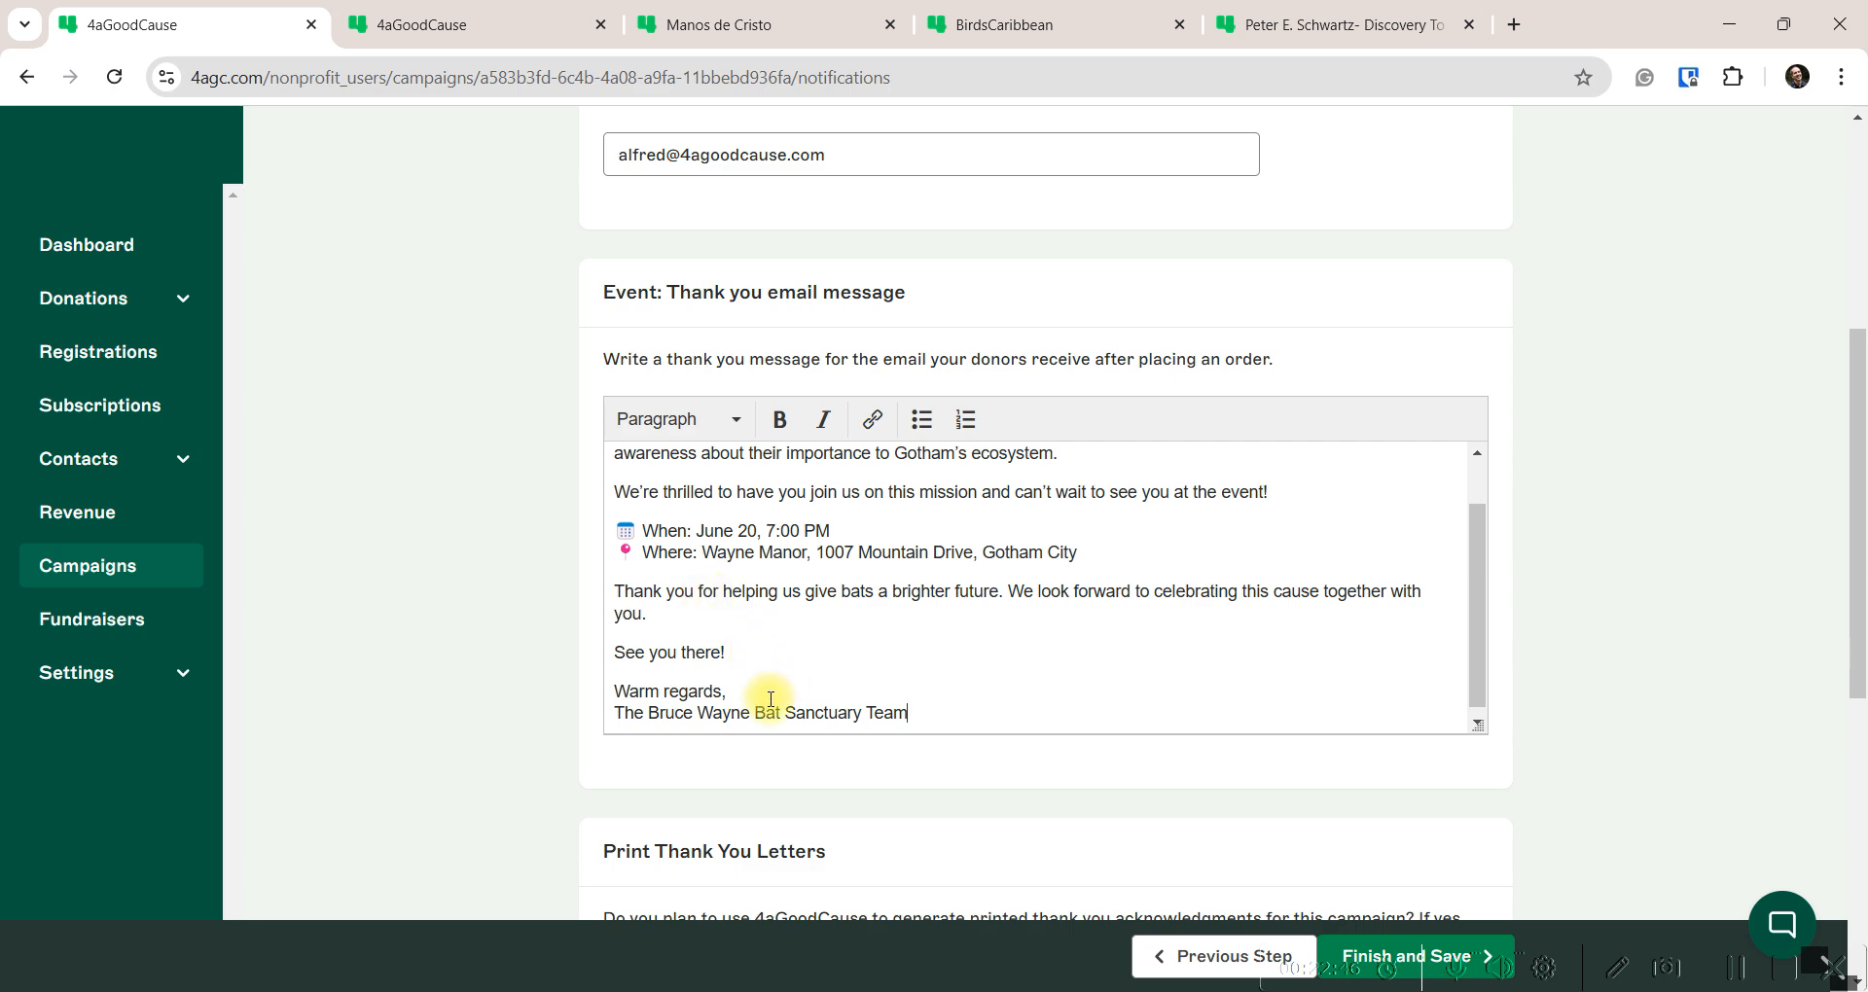
pyautogui.click(741, 703)
pyautogui.press('Return')
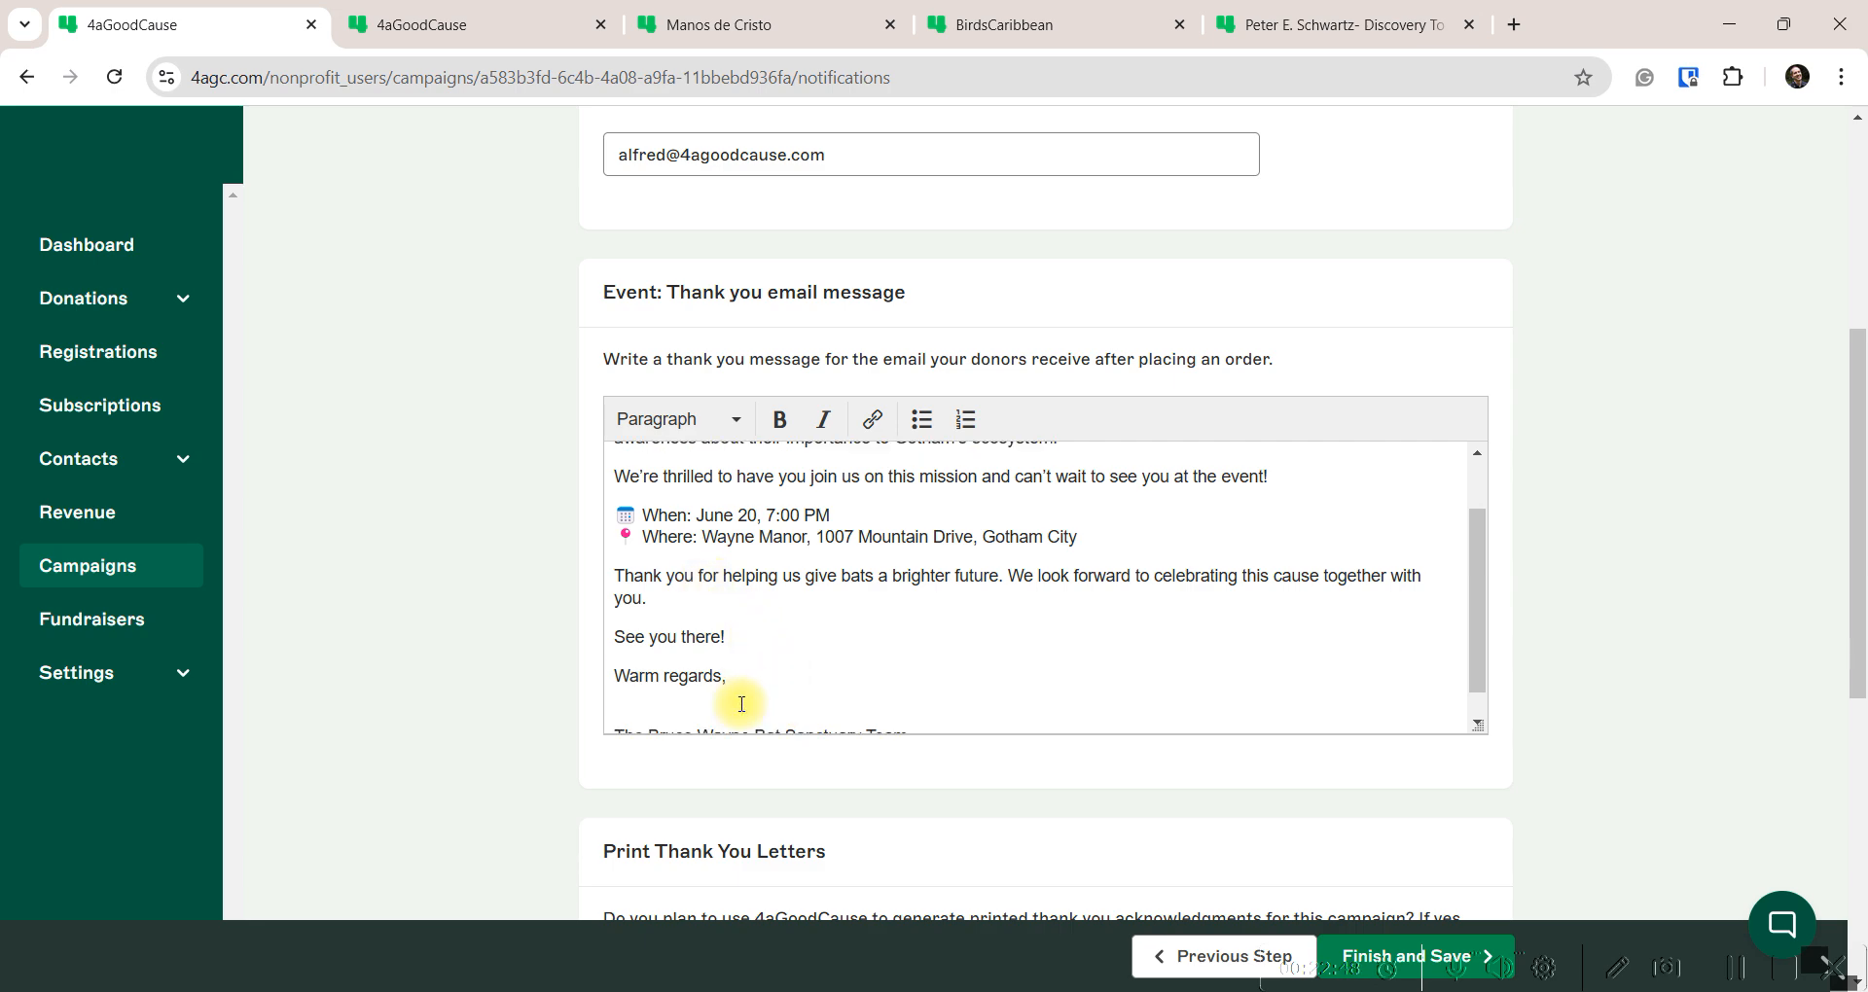
pyautogui.press('BackSpace')
# Review the pasted thank-you email, checking the event date, location and team signature
pyautogui.scroll(10, 880, 696)
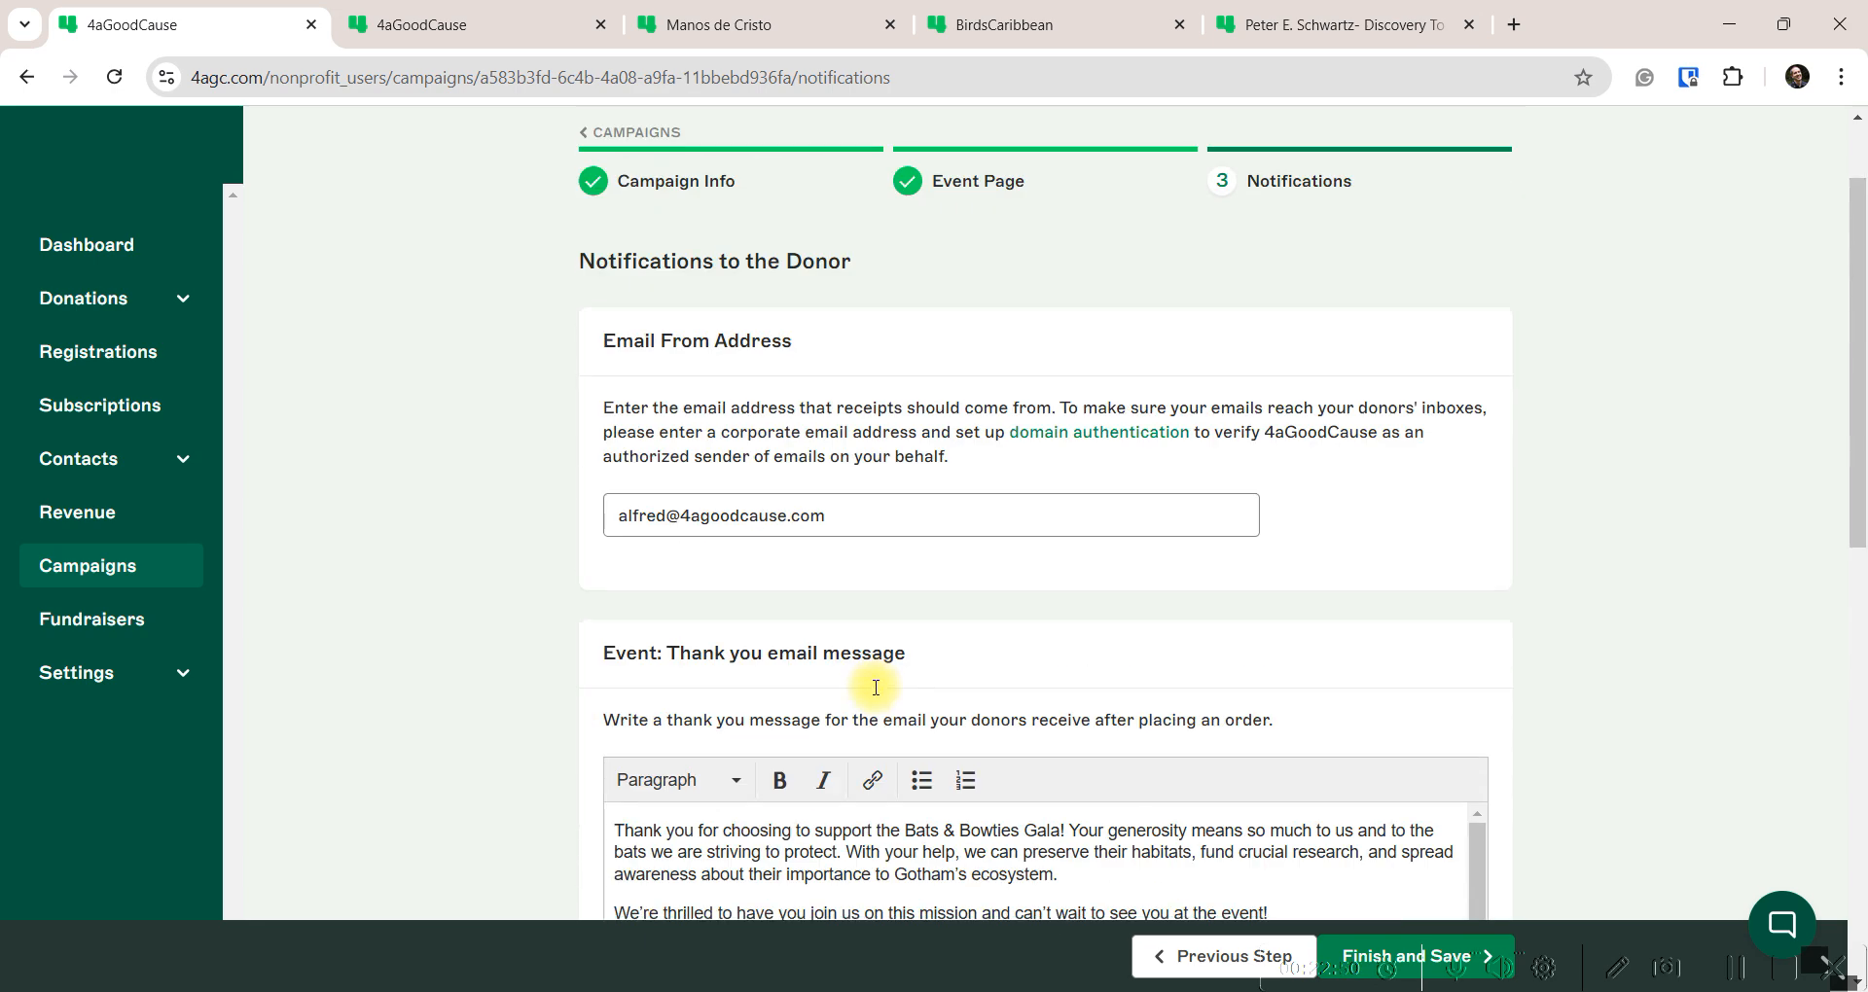
pyautogui.scroll(-5, 905, 685)
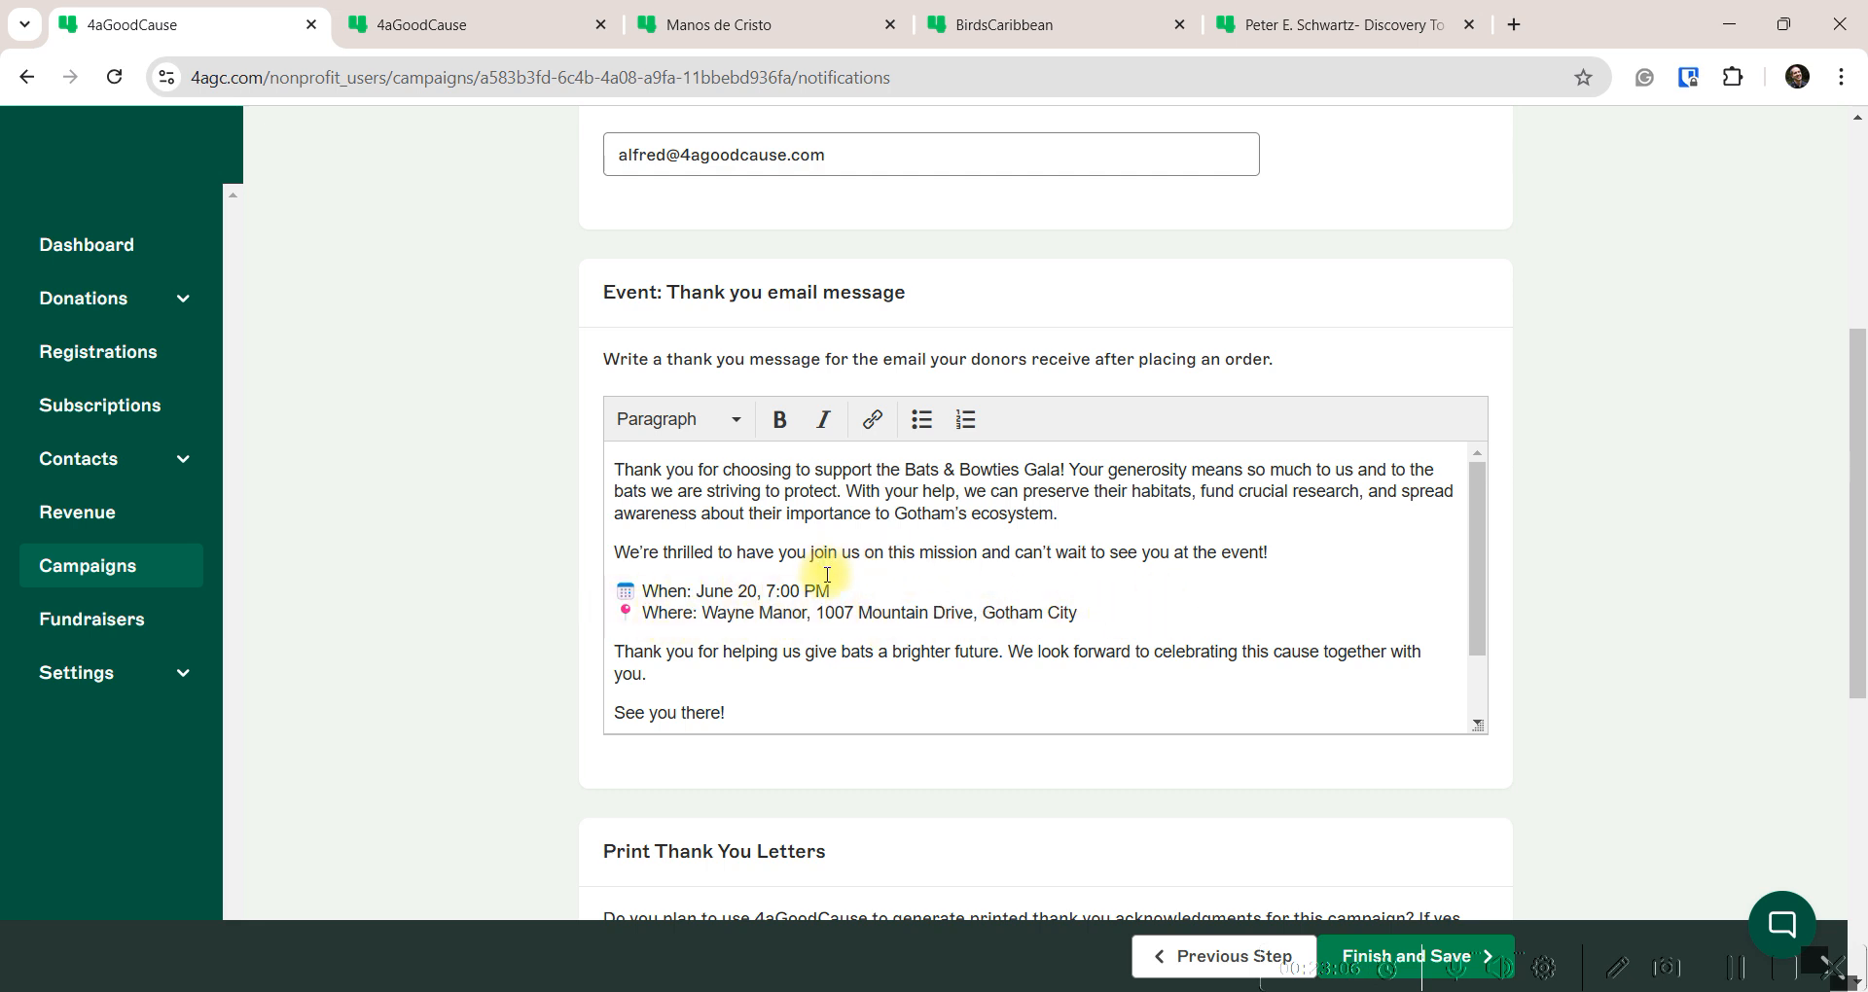
pyautogui.scroll(-3, 763, 613)
pyautogui.click(618, 587)
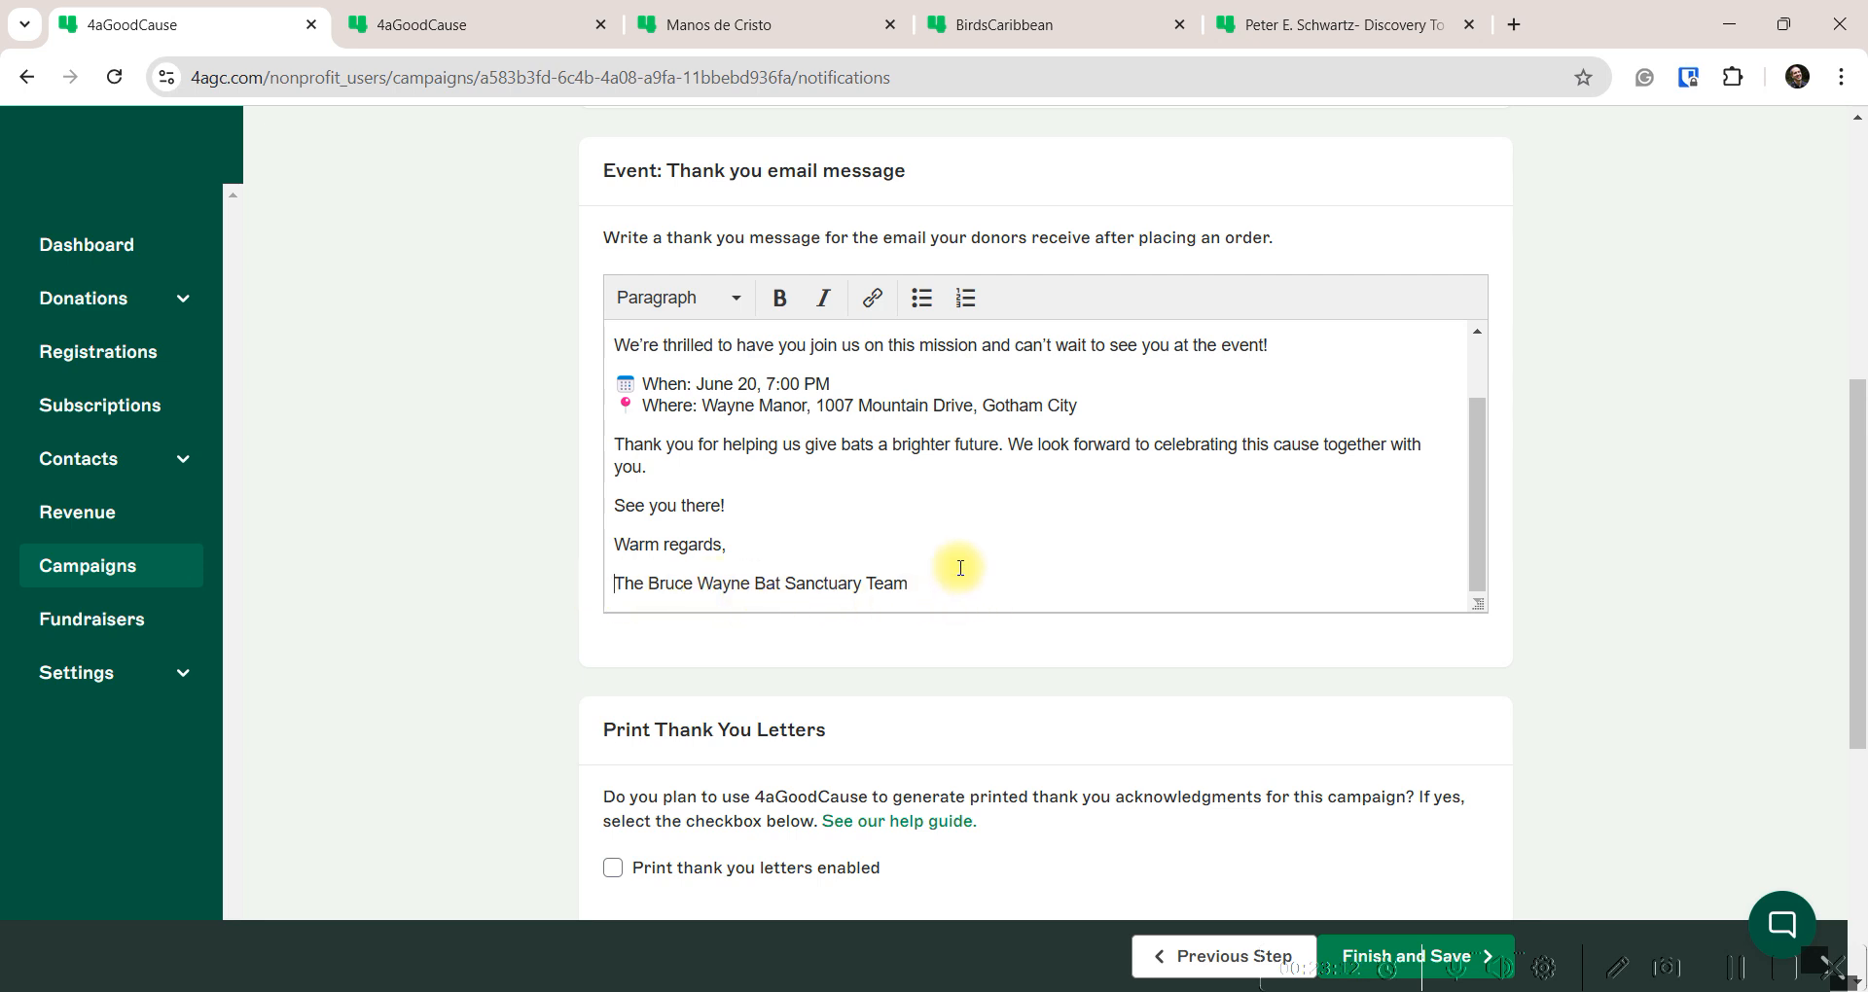
pyautogui.scroll(2, 759, 501)
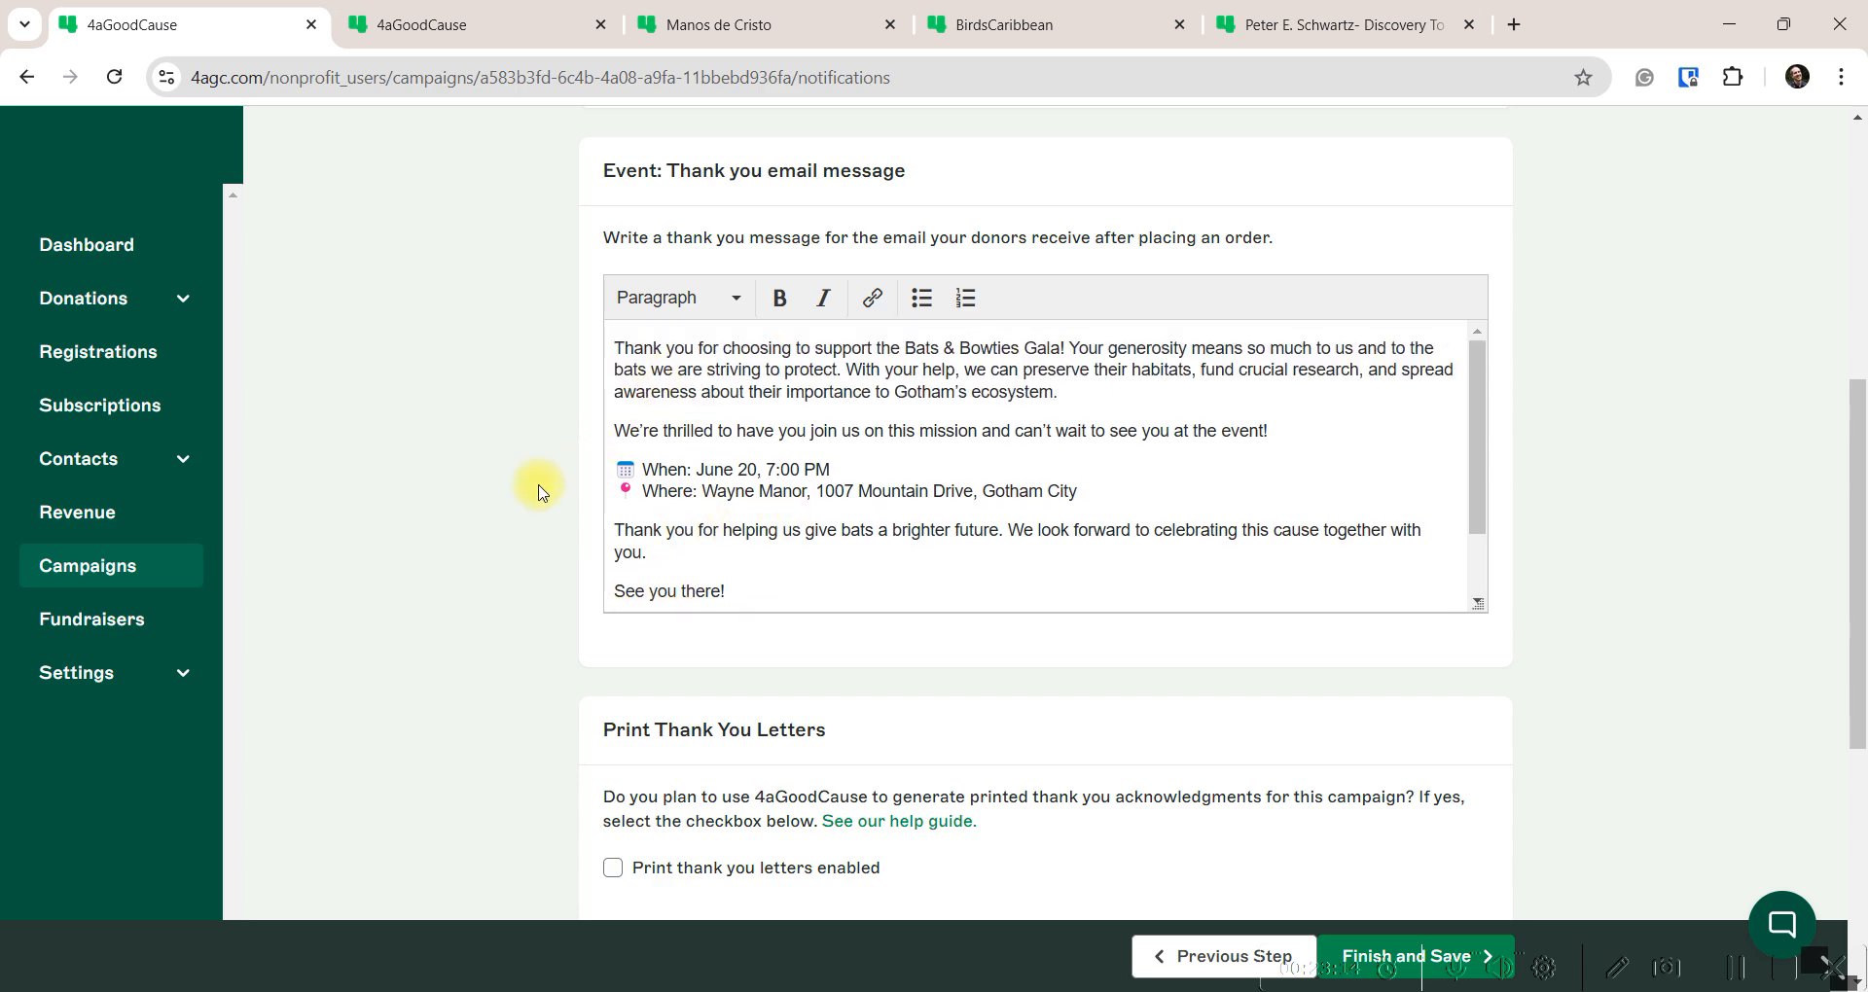
pyautogui.scroll(3, 538, 491)
pyautogui.scroll(-5, 555, 500)
# Enable 'Print thank you letters' so the Event thank-you letter message editor appears
pyautogui.scroll(-3, 562, 510)
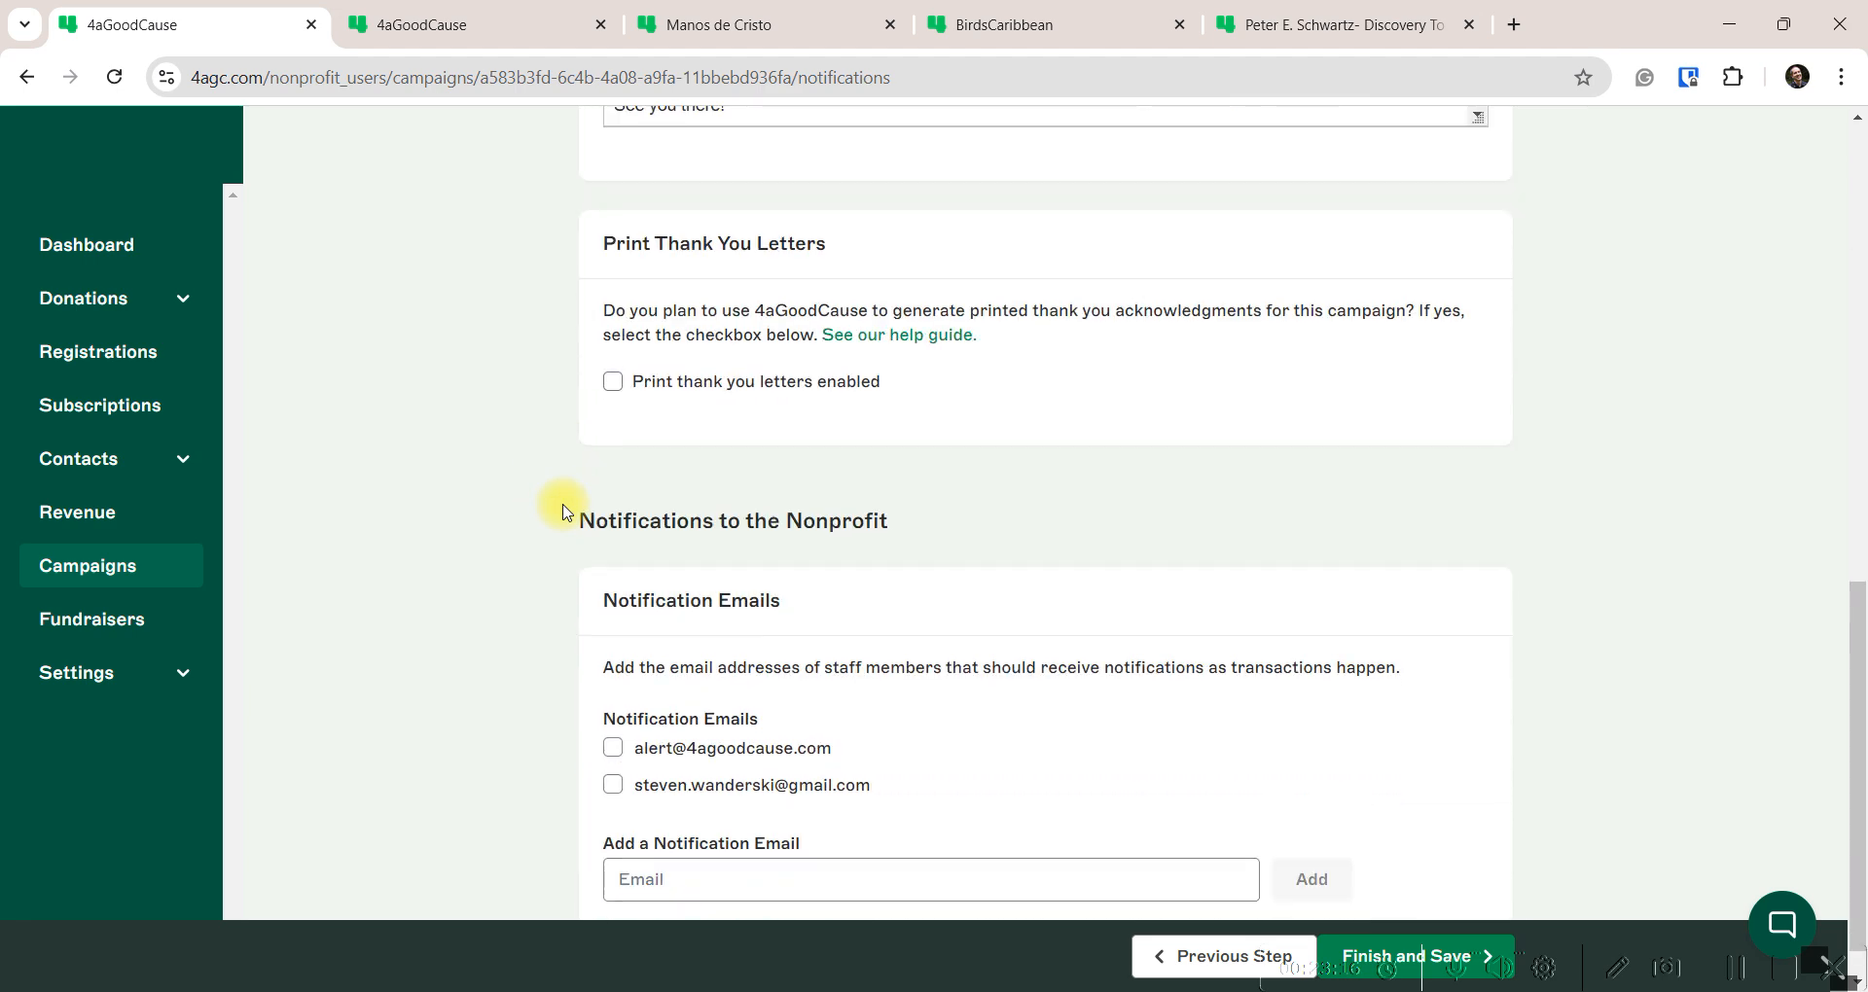
pyautogui.click(613, 382)
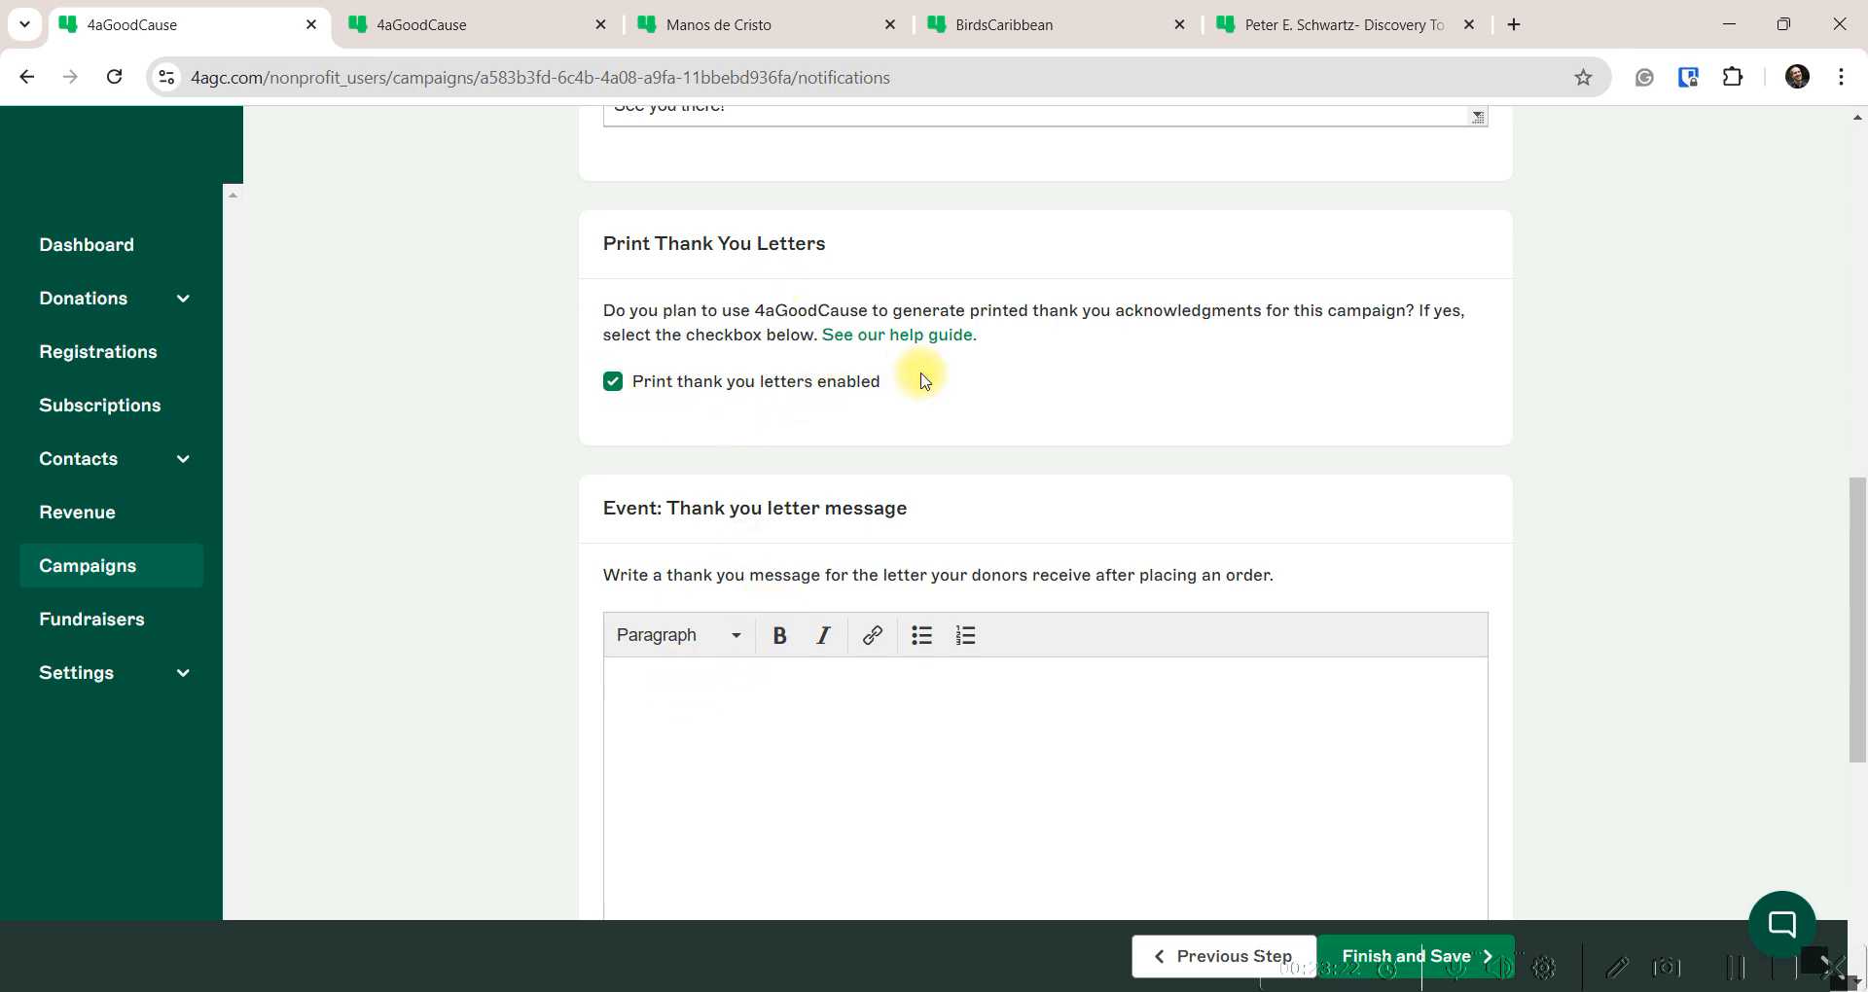
pyautogui.scroll(6, 834, 571)
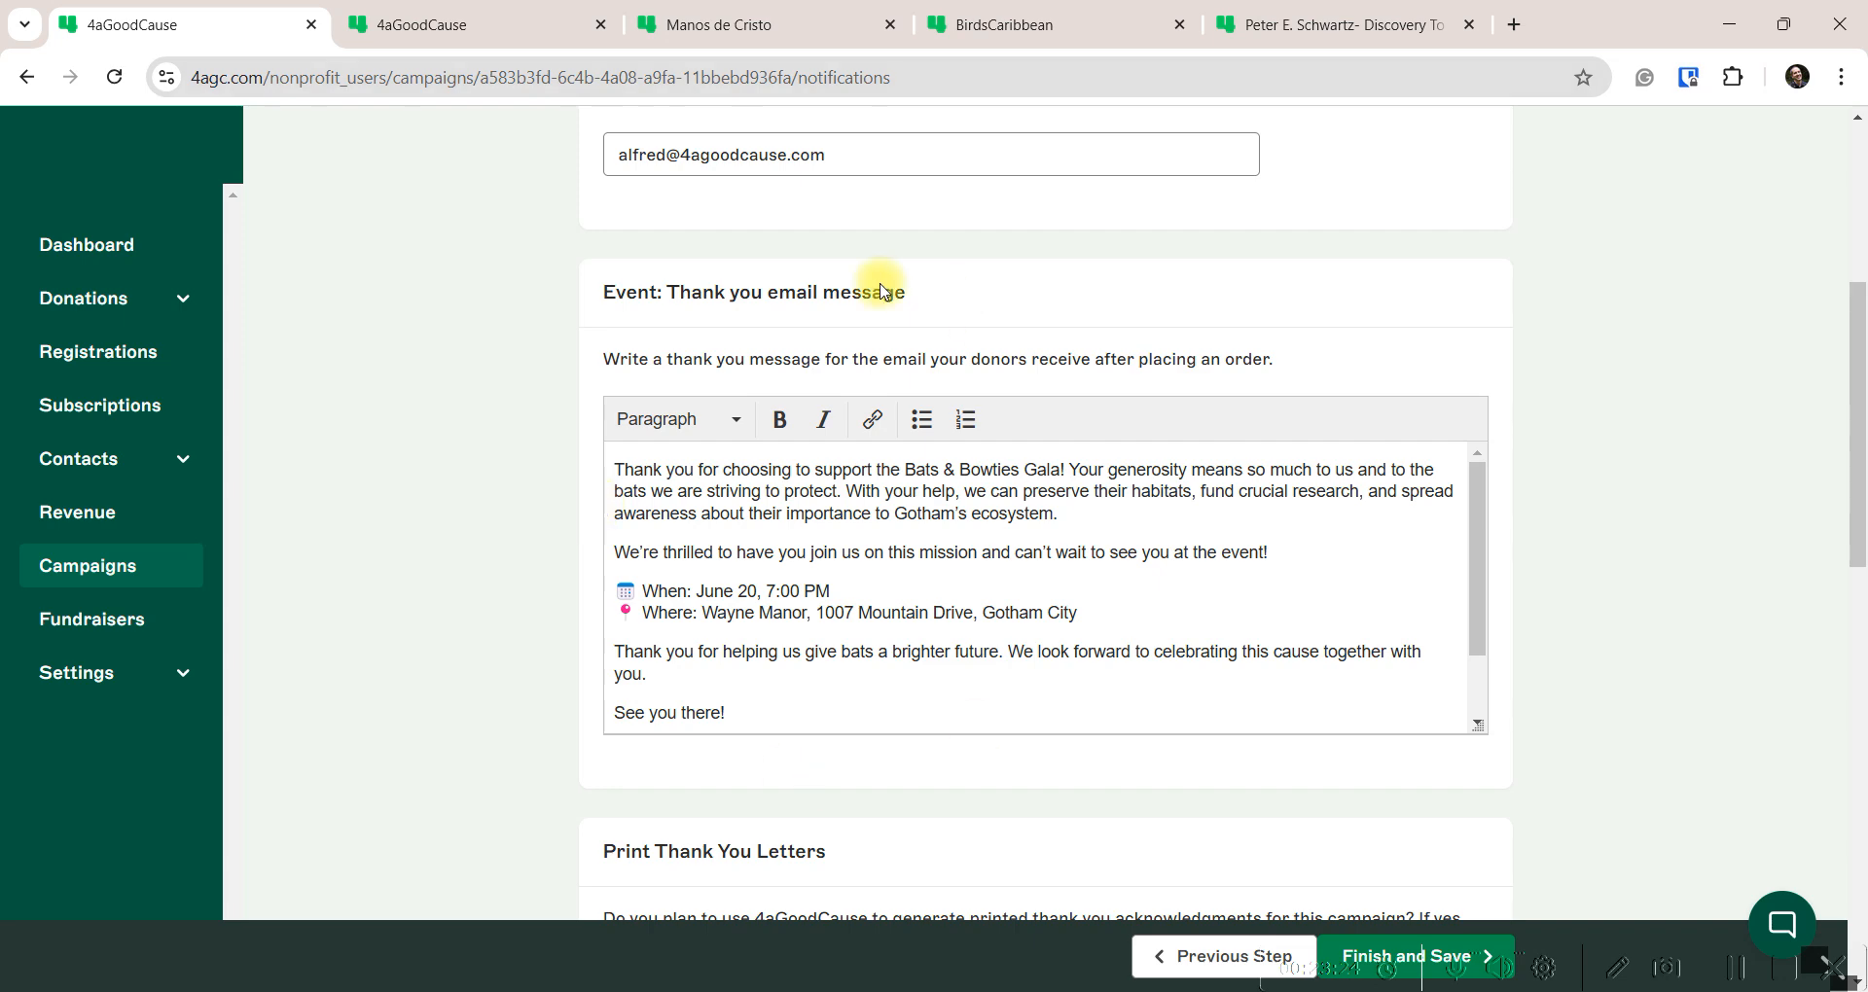
pyautogui.scroll(-5, 576, 654)
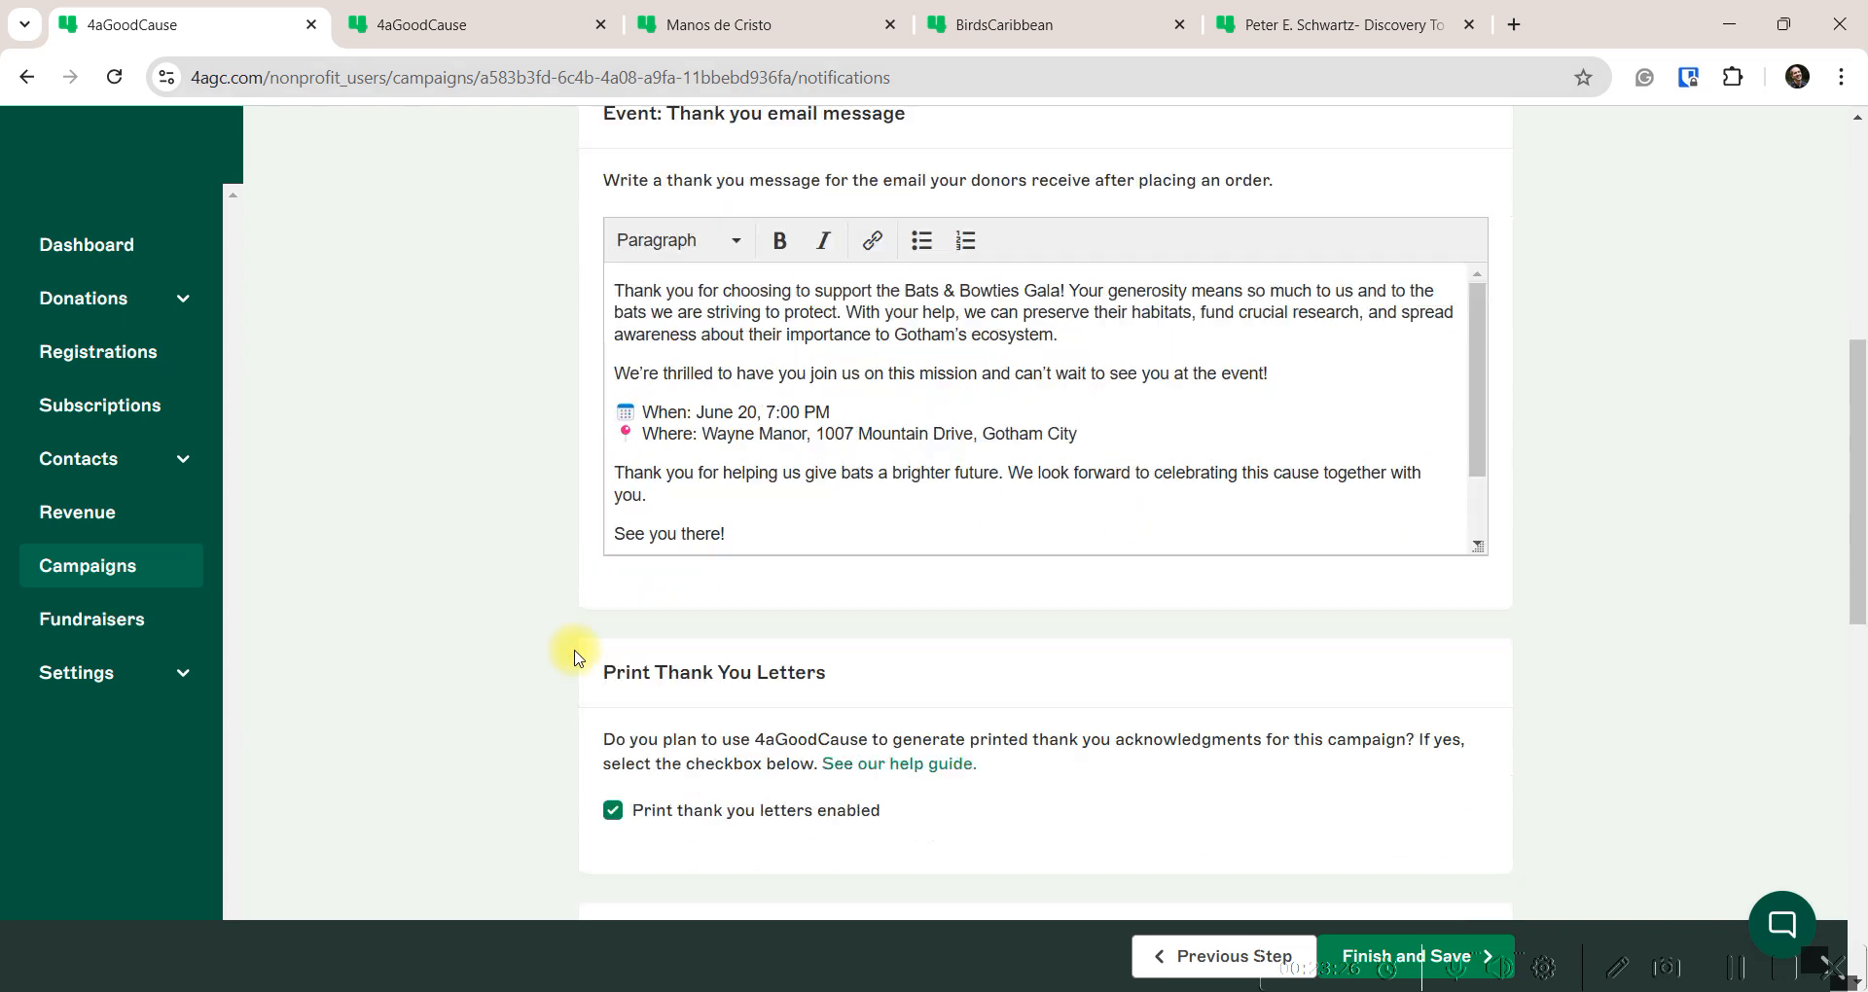
pyautogui.scroll(-3, 574, 654)
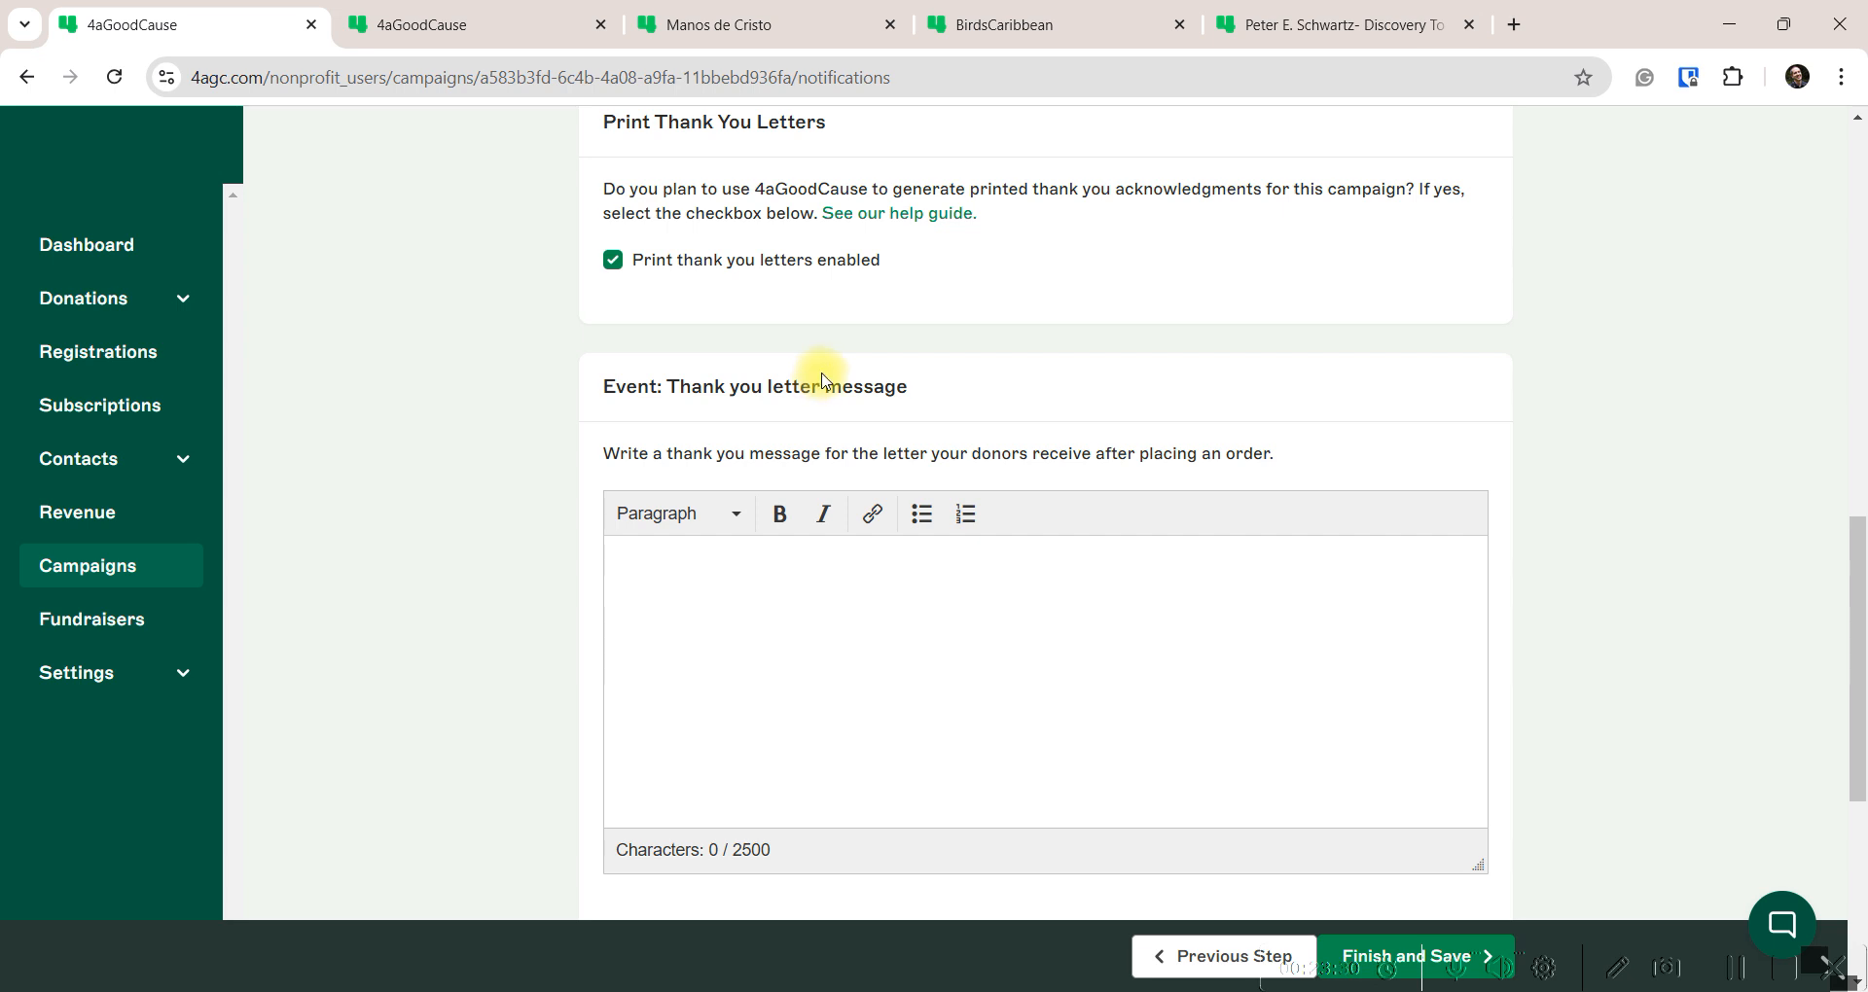
# Copy the Print thank you message from the Bats document, from the opening paragraph through the team signature
pyautogui.moveTo(1120, 968)
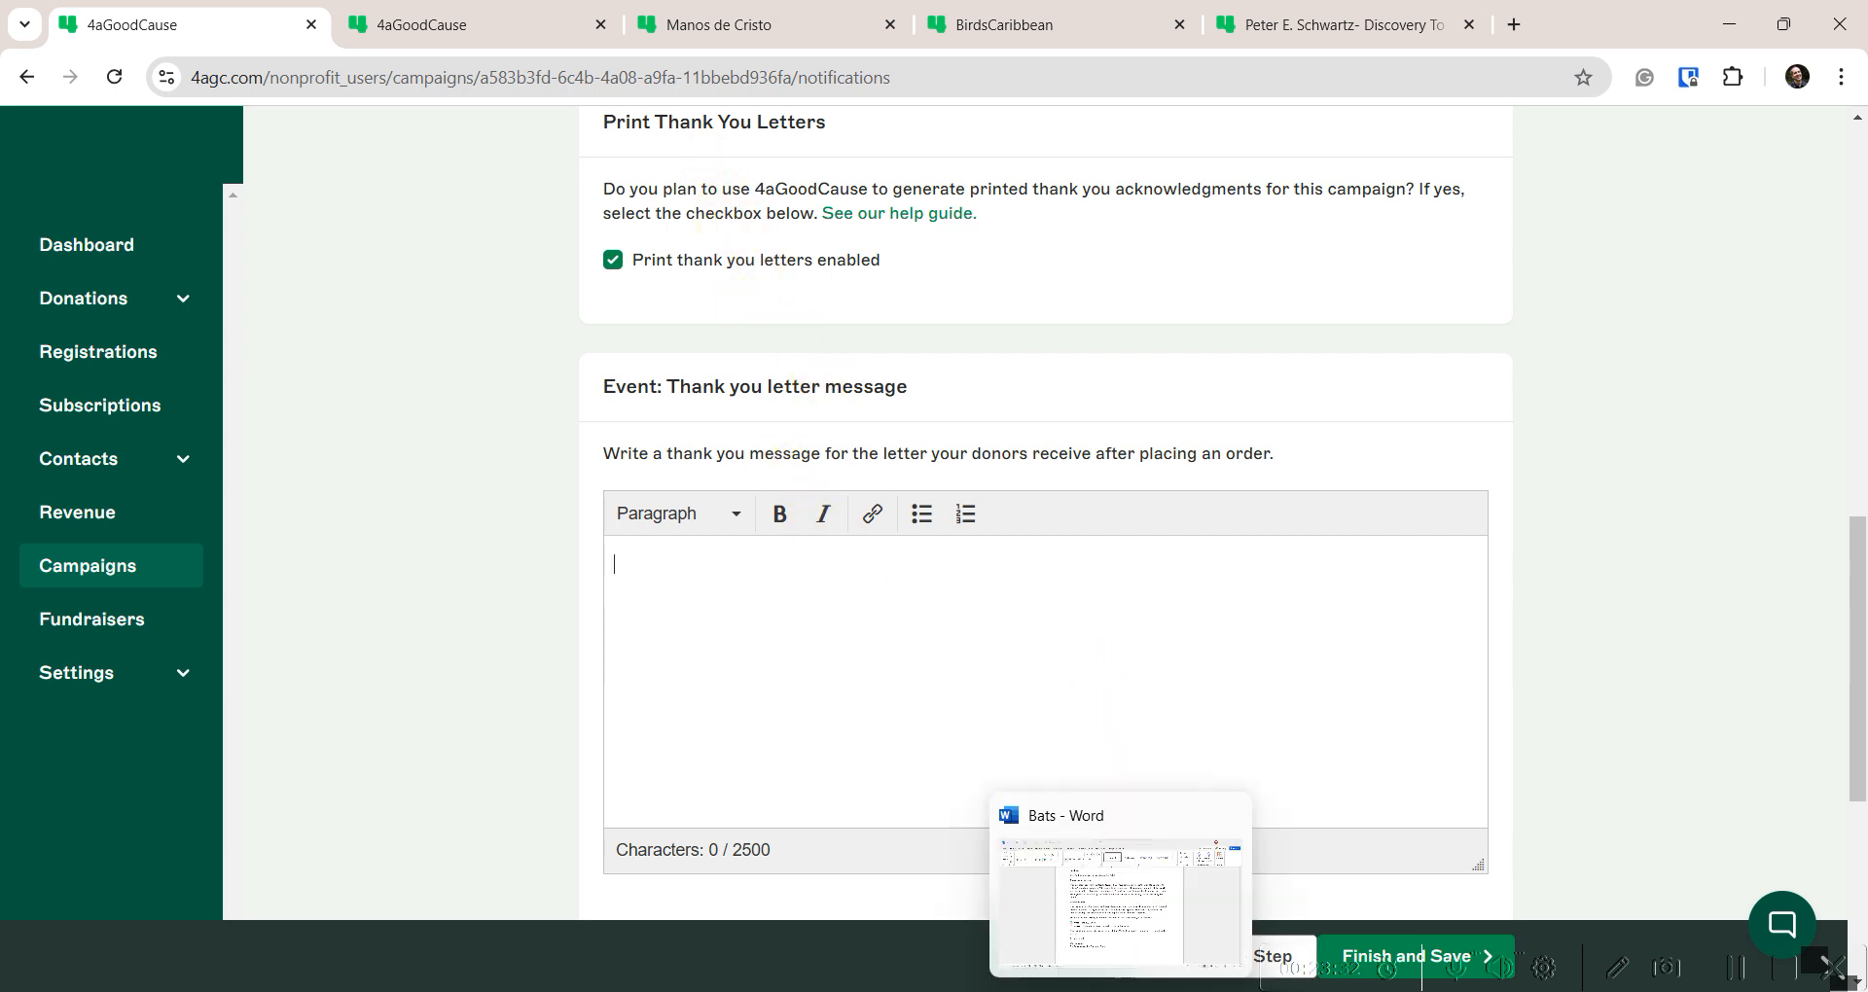
pyautogui.click(1116, 911)
pyautogui.scroll(-7, 671, 603)
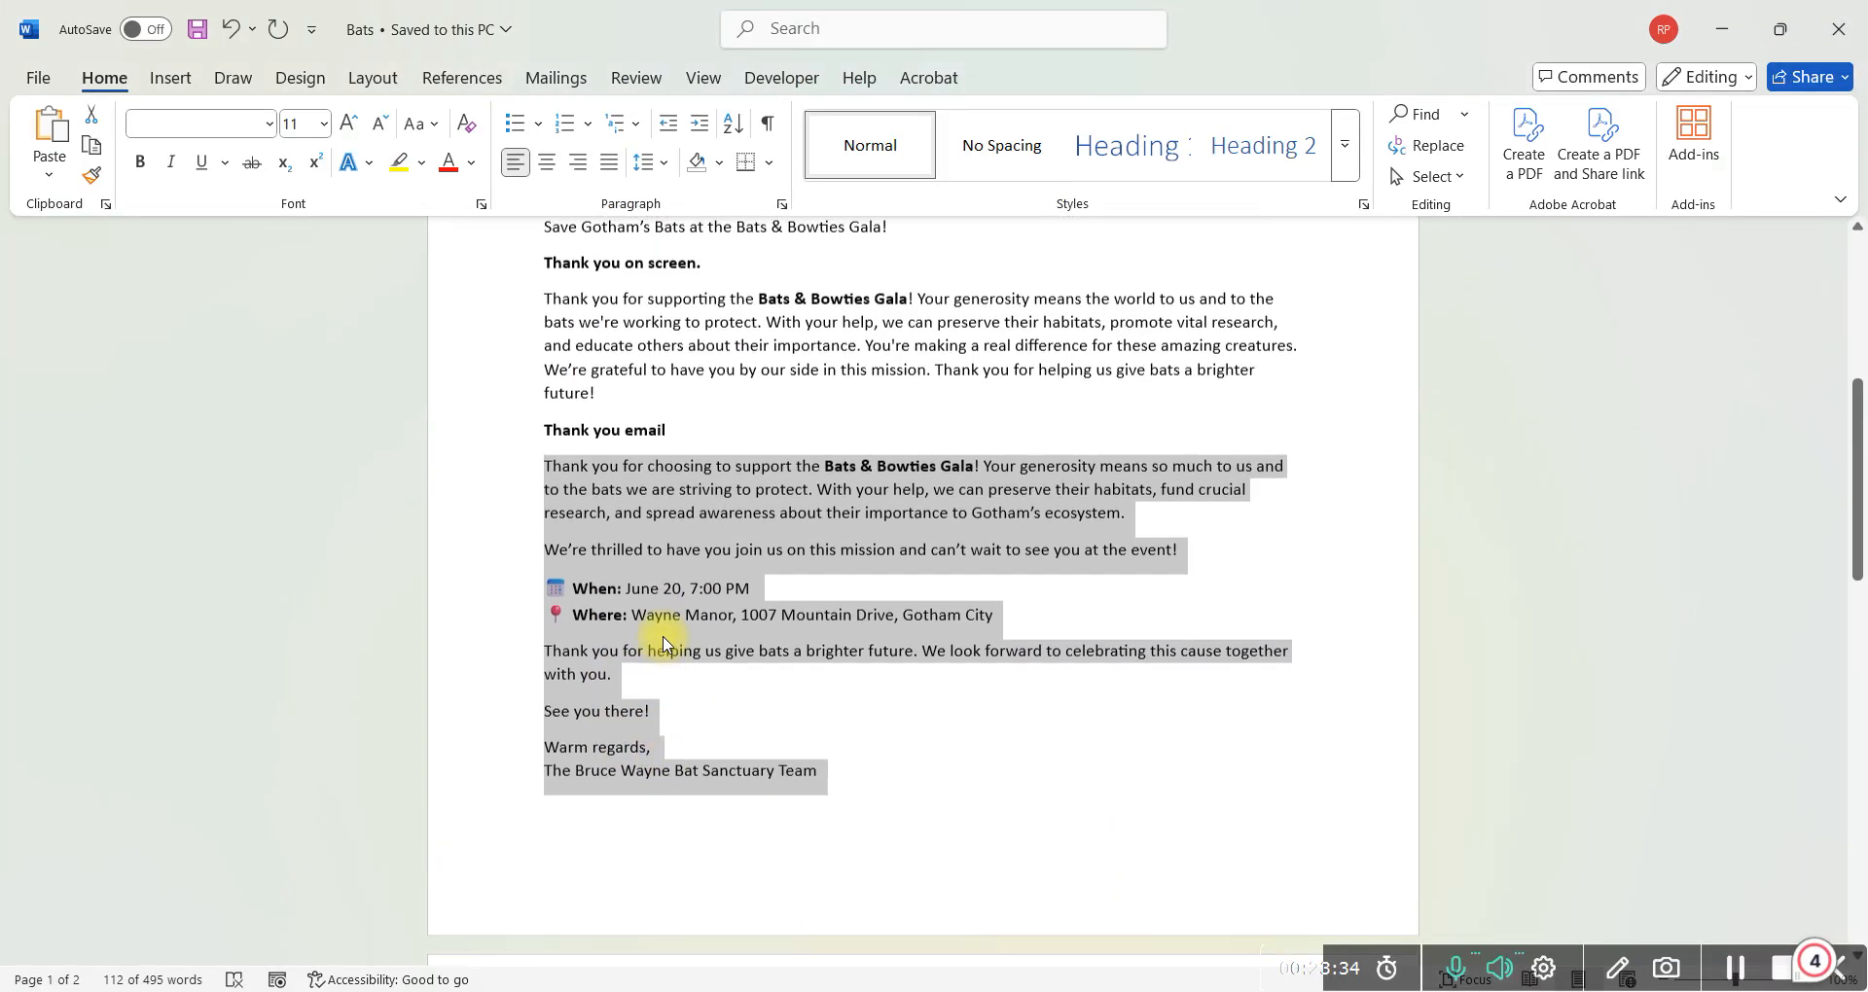
pyautogui.scroll(-5, 667, 637)
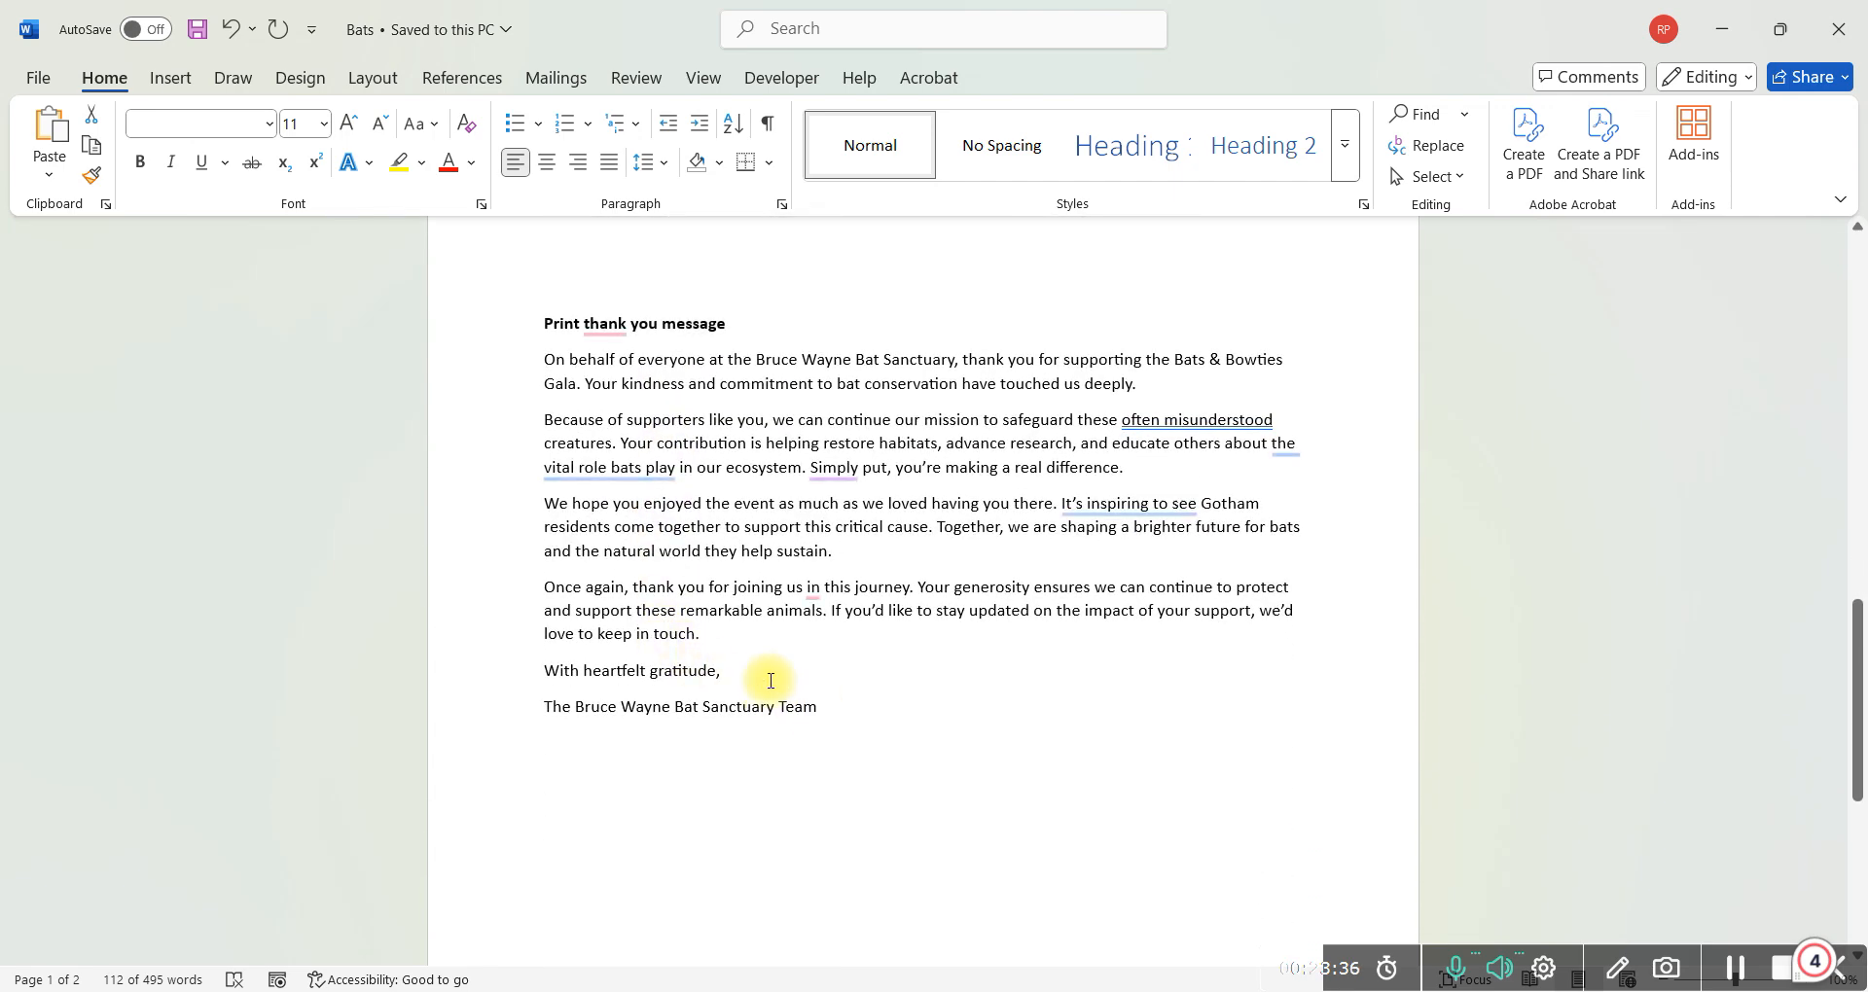
pyautogui.moveTo(778, 695); pyautogui.dragTo(541, 367)
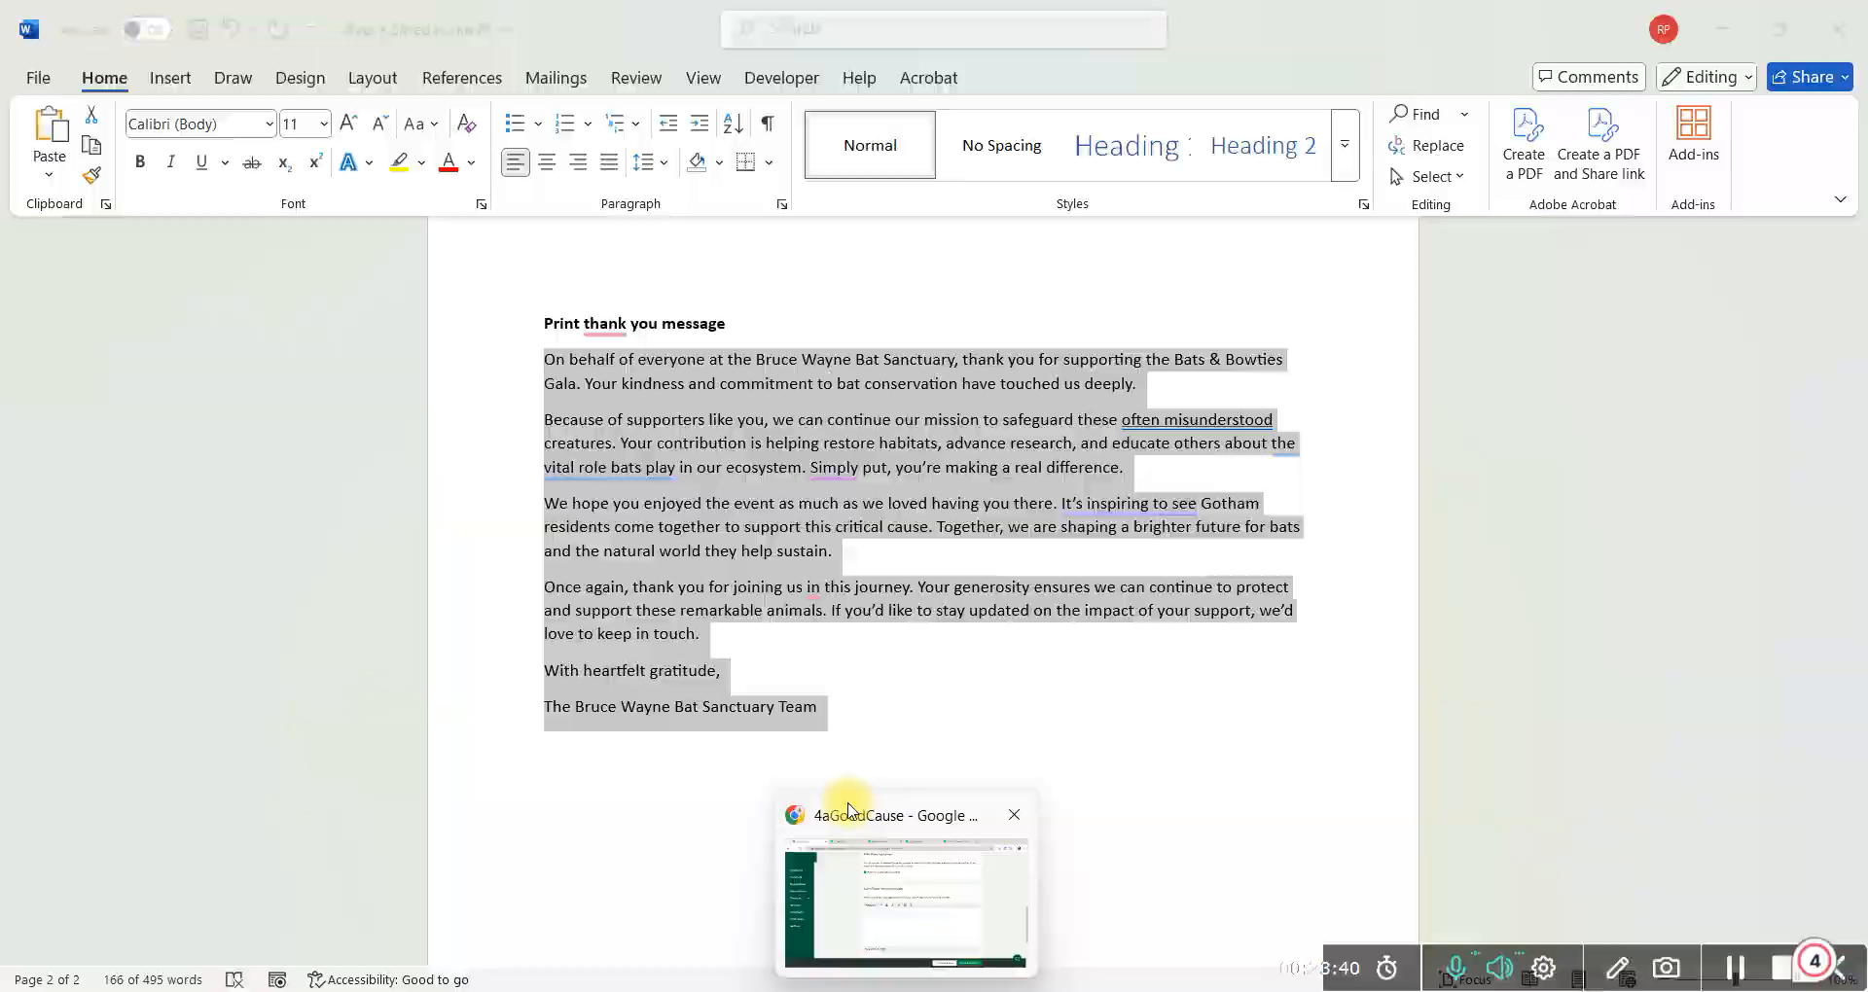
pyautogui.click(837, 817)
# Paste the 1000-character thank-you letter, adding a blank line after 'With heartfelt gratitude,'
pyautogui.click(687, 601)
pyautogui.hotkey('ctrl', 'v')
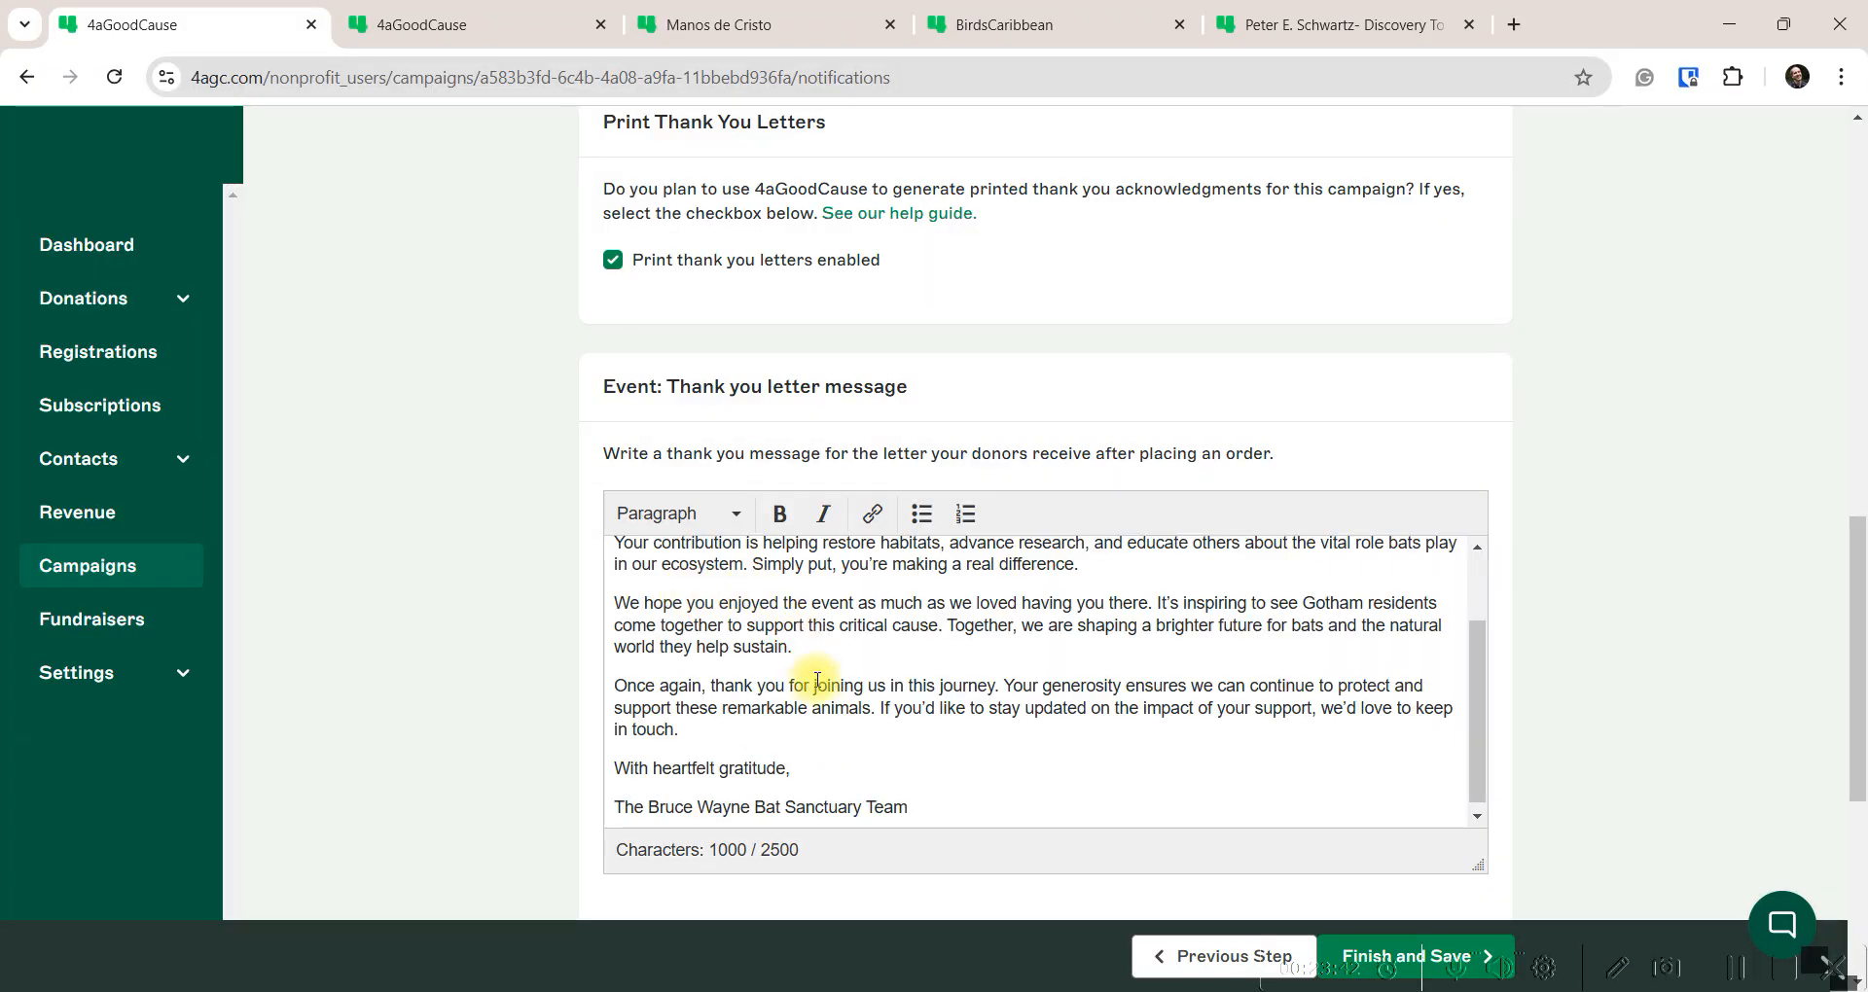
pyautogui.scroll(2, 818, 689)
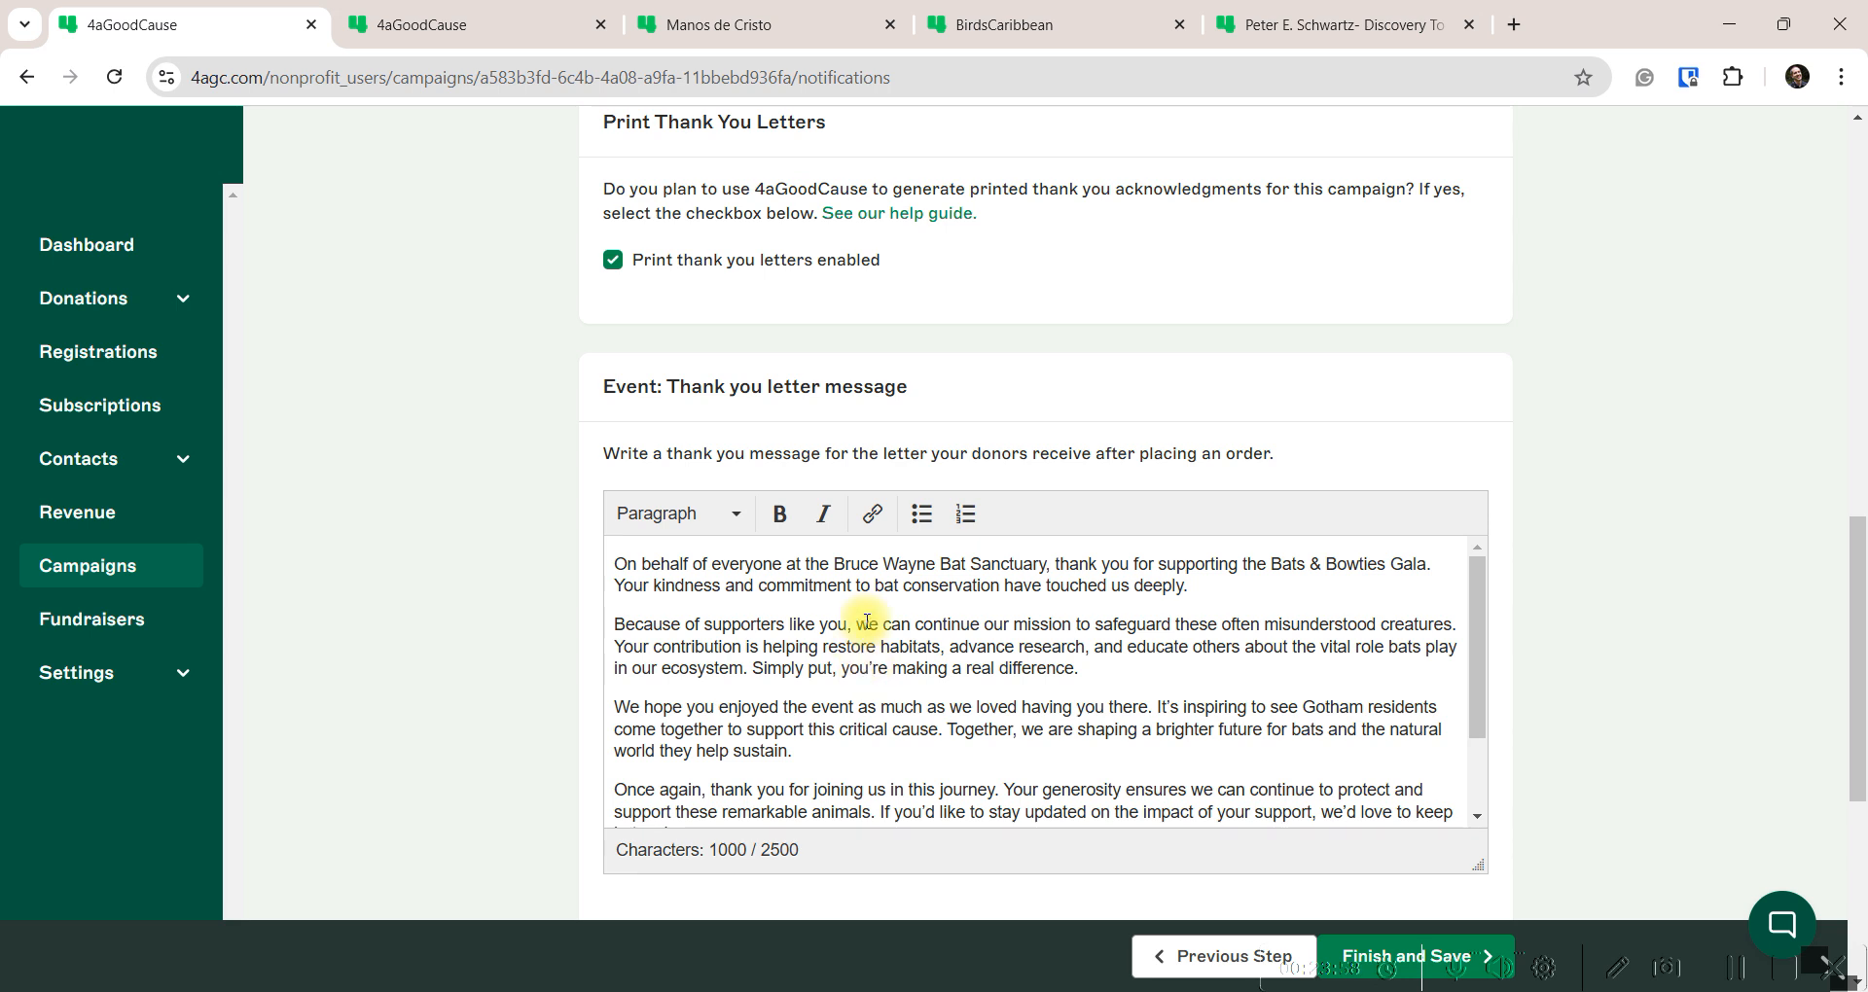
pyautogui.scroll(-2, 867, 621)
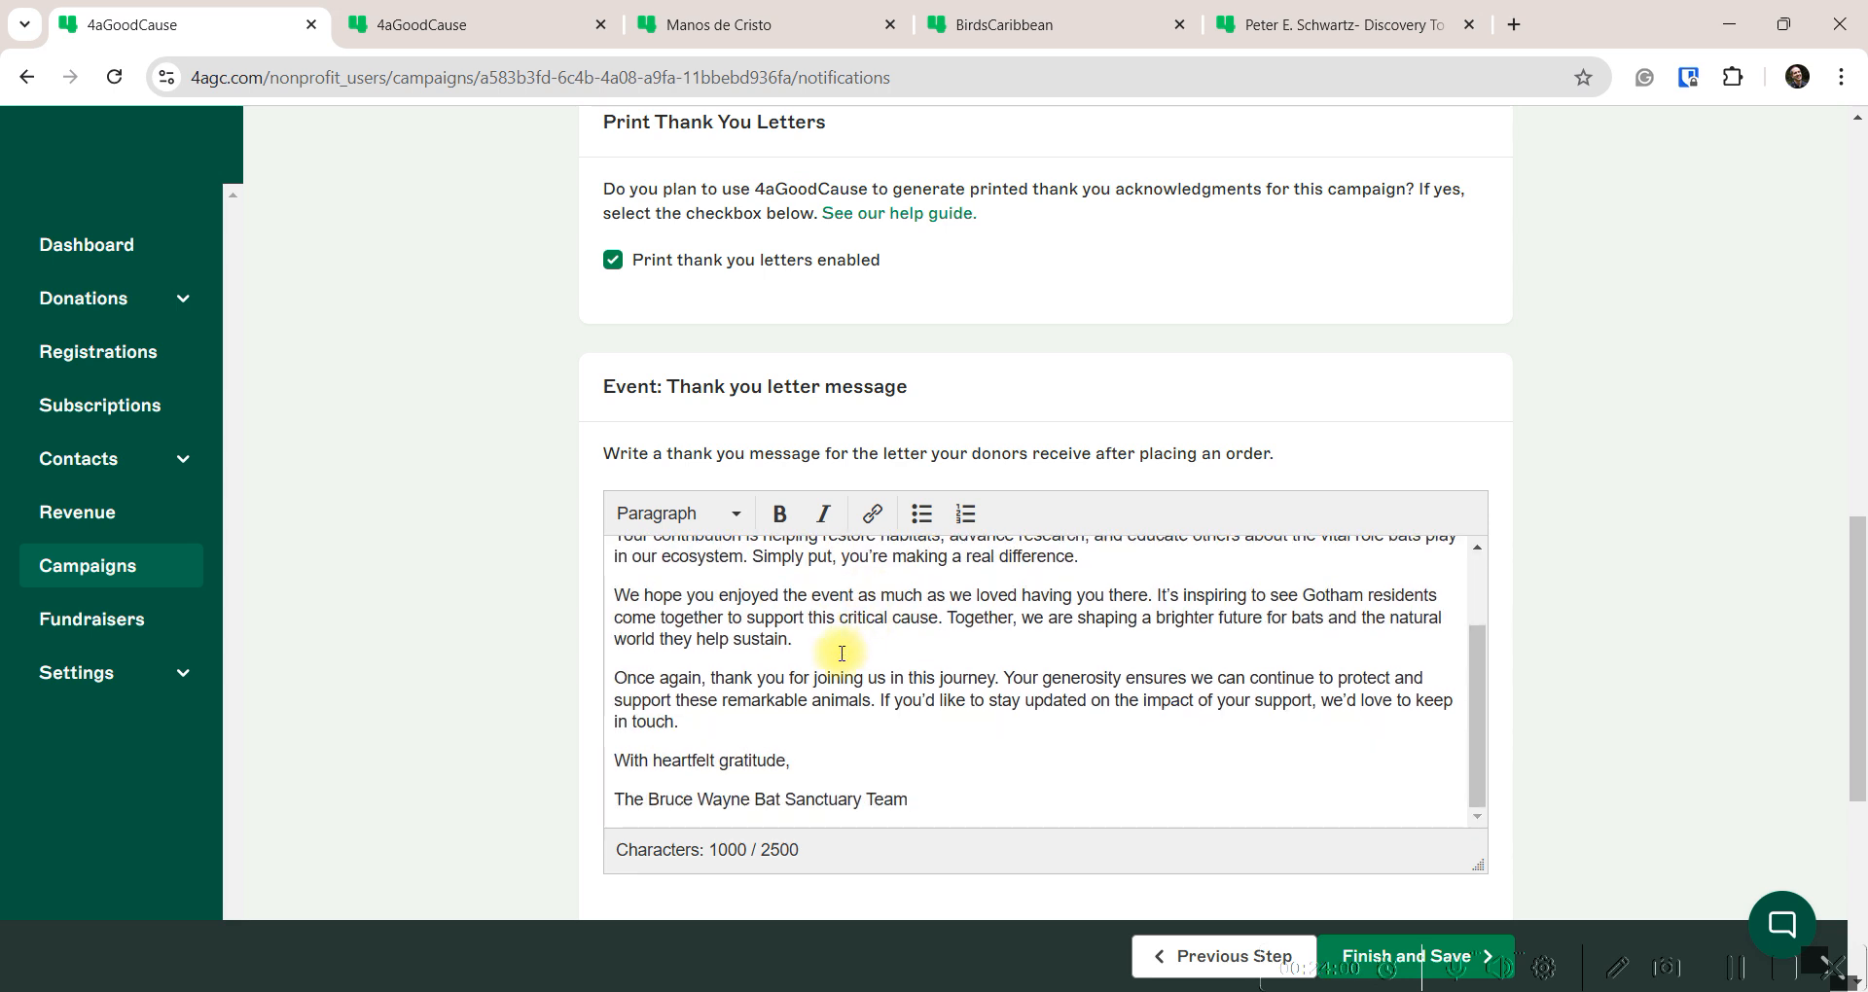
pyautogui.click(808, 769)
pyautogui.press('Return')
pyautogui.scroll(-1, 822, 754)
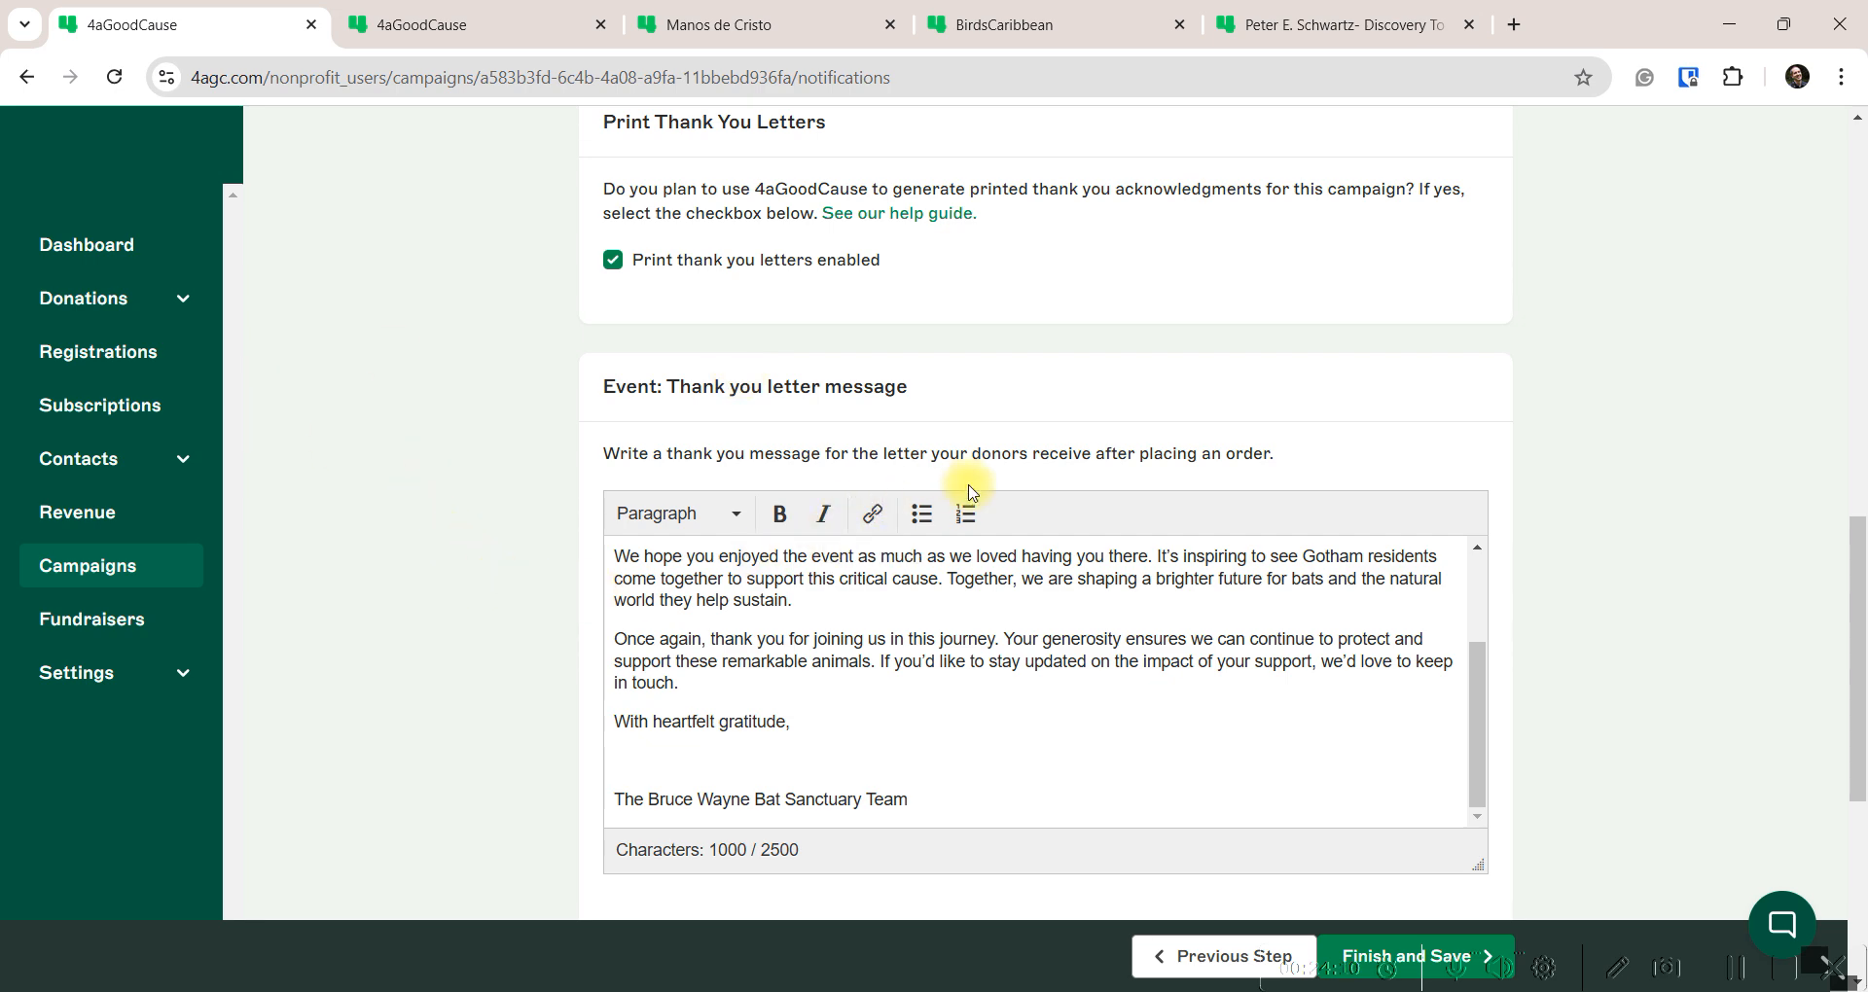
# Open the help guide's sample acknowledgment letter PDF
pyautogui.click(922, 215)
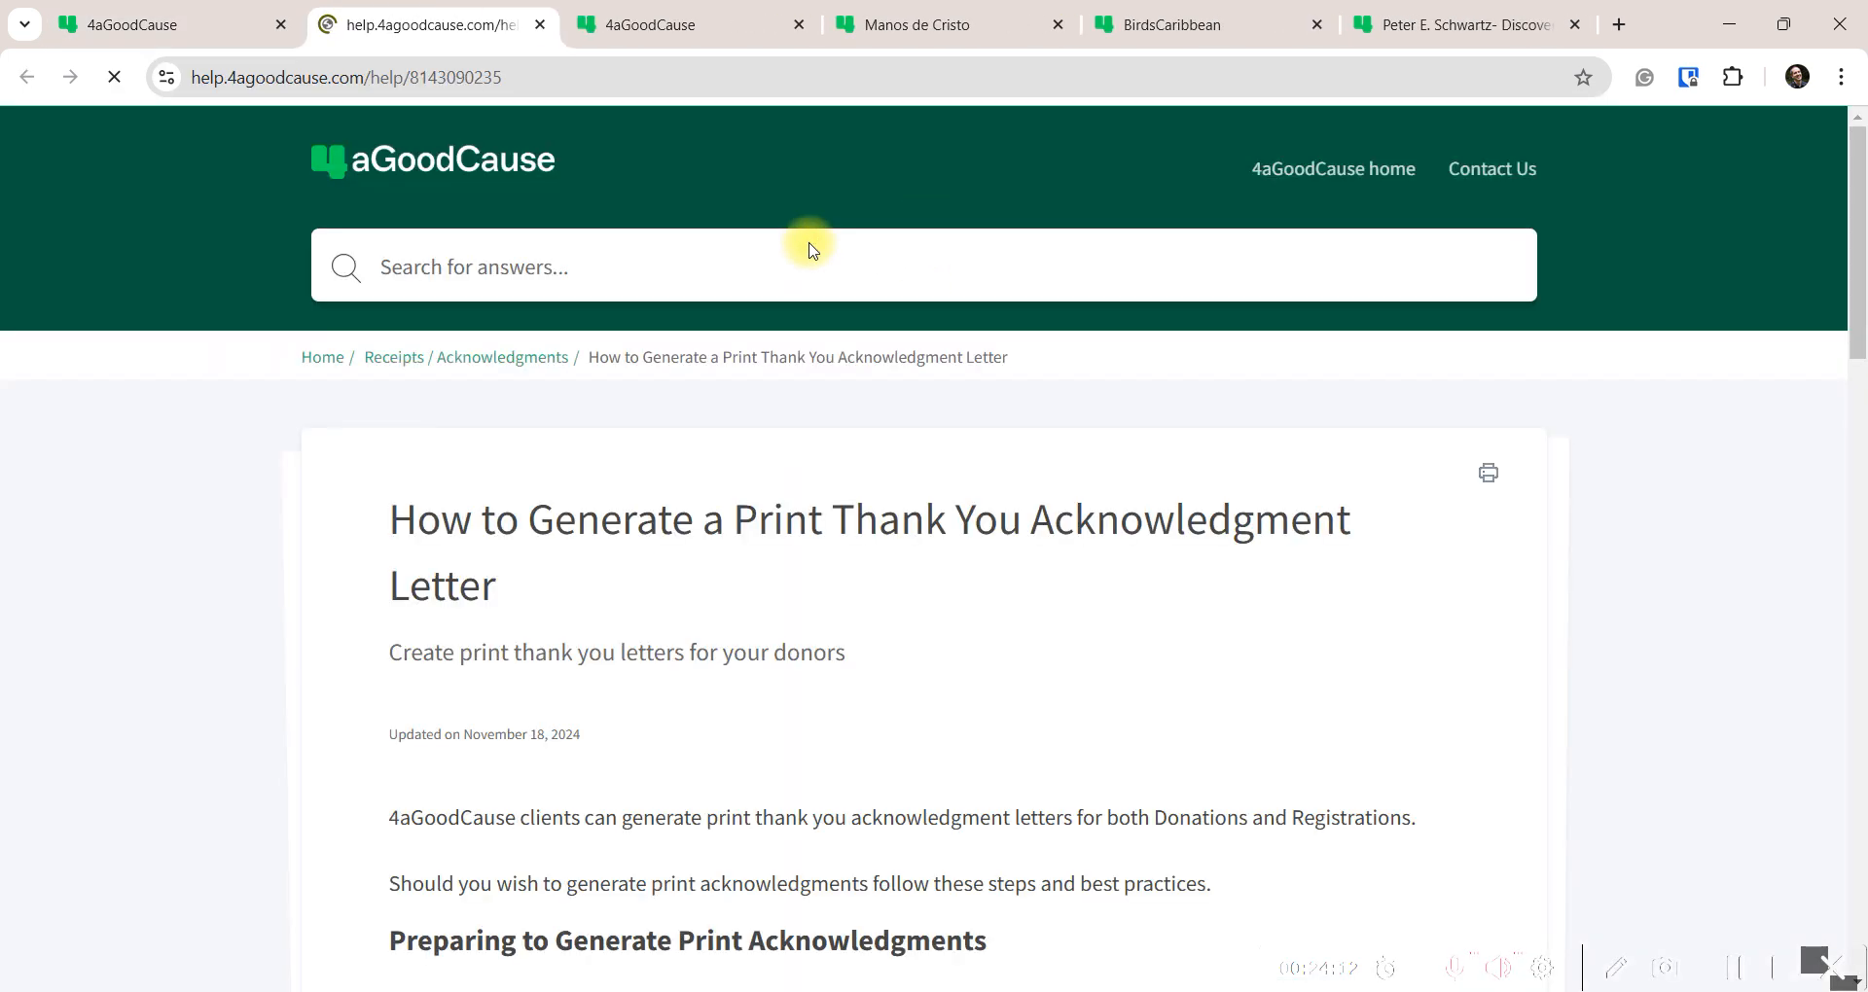
pyautogui.scroll(-15, 617, 596)
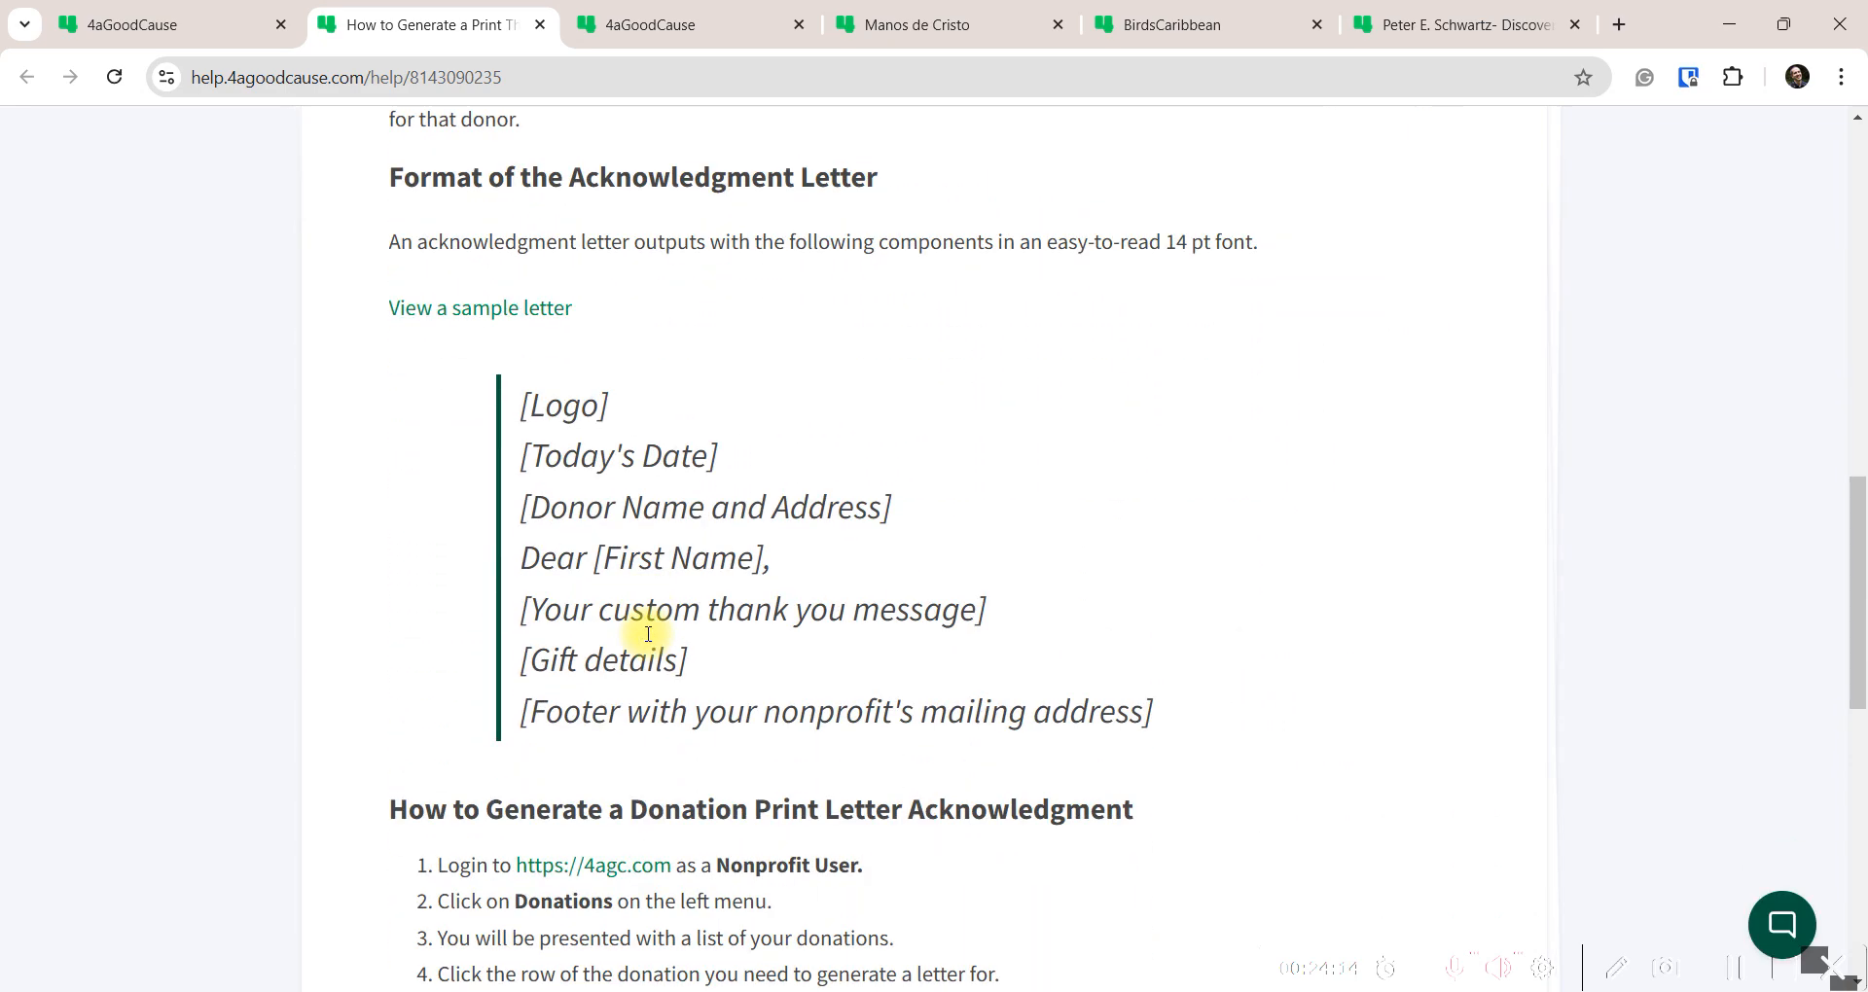
pyautogui.click(505, 309)
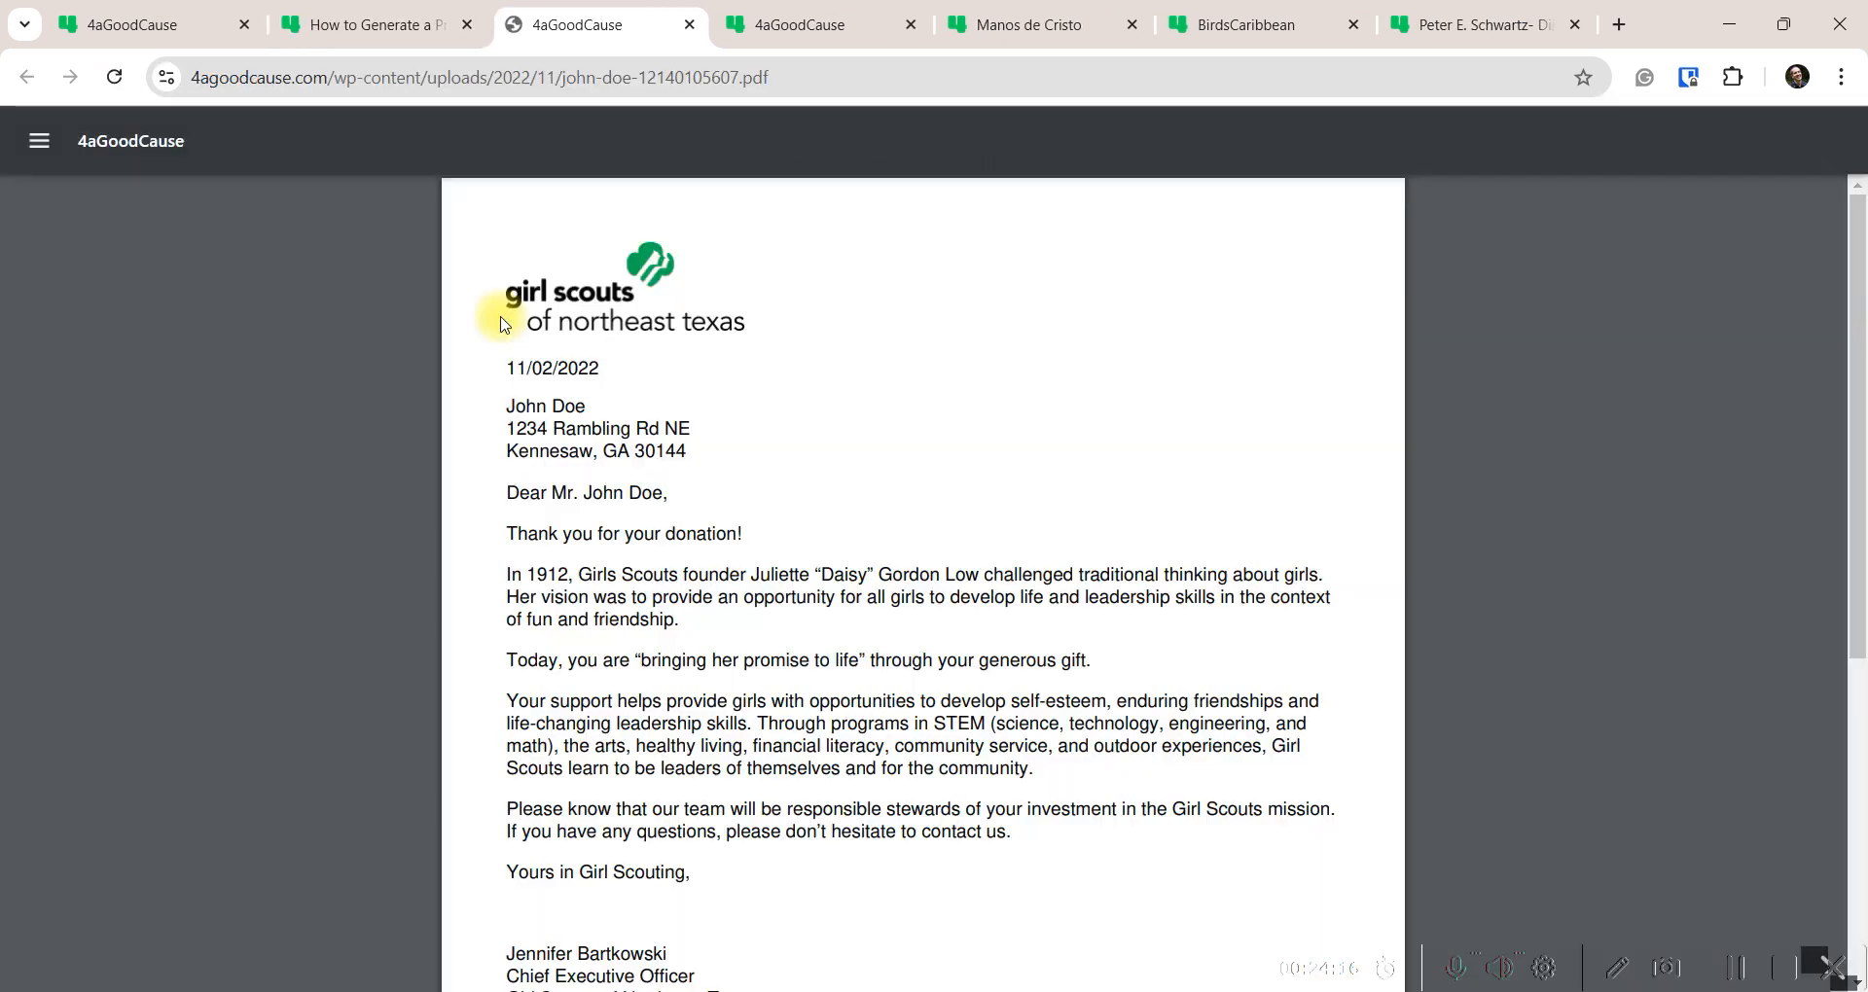
pyautogui.scroll(-2, 795, 523)
pyautogui.scroll(2, 792, 425)
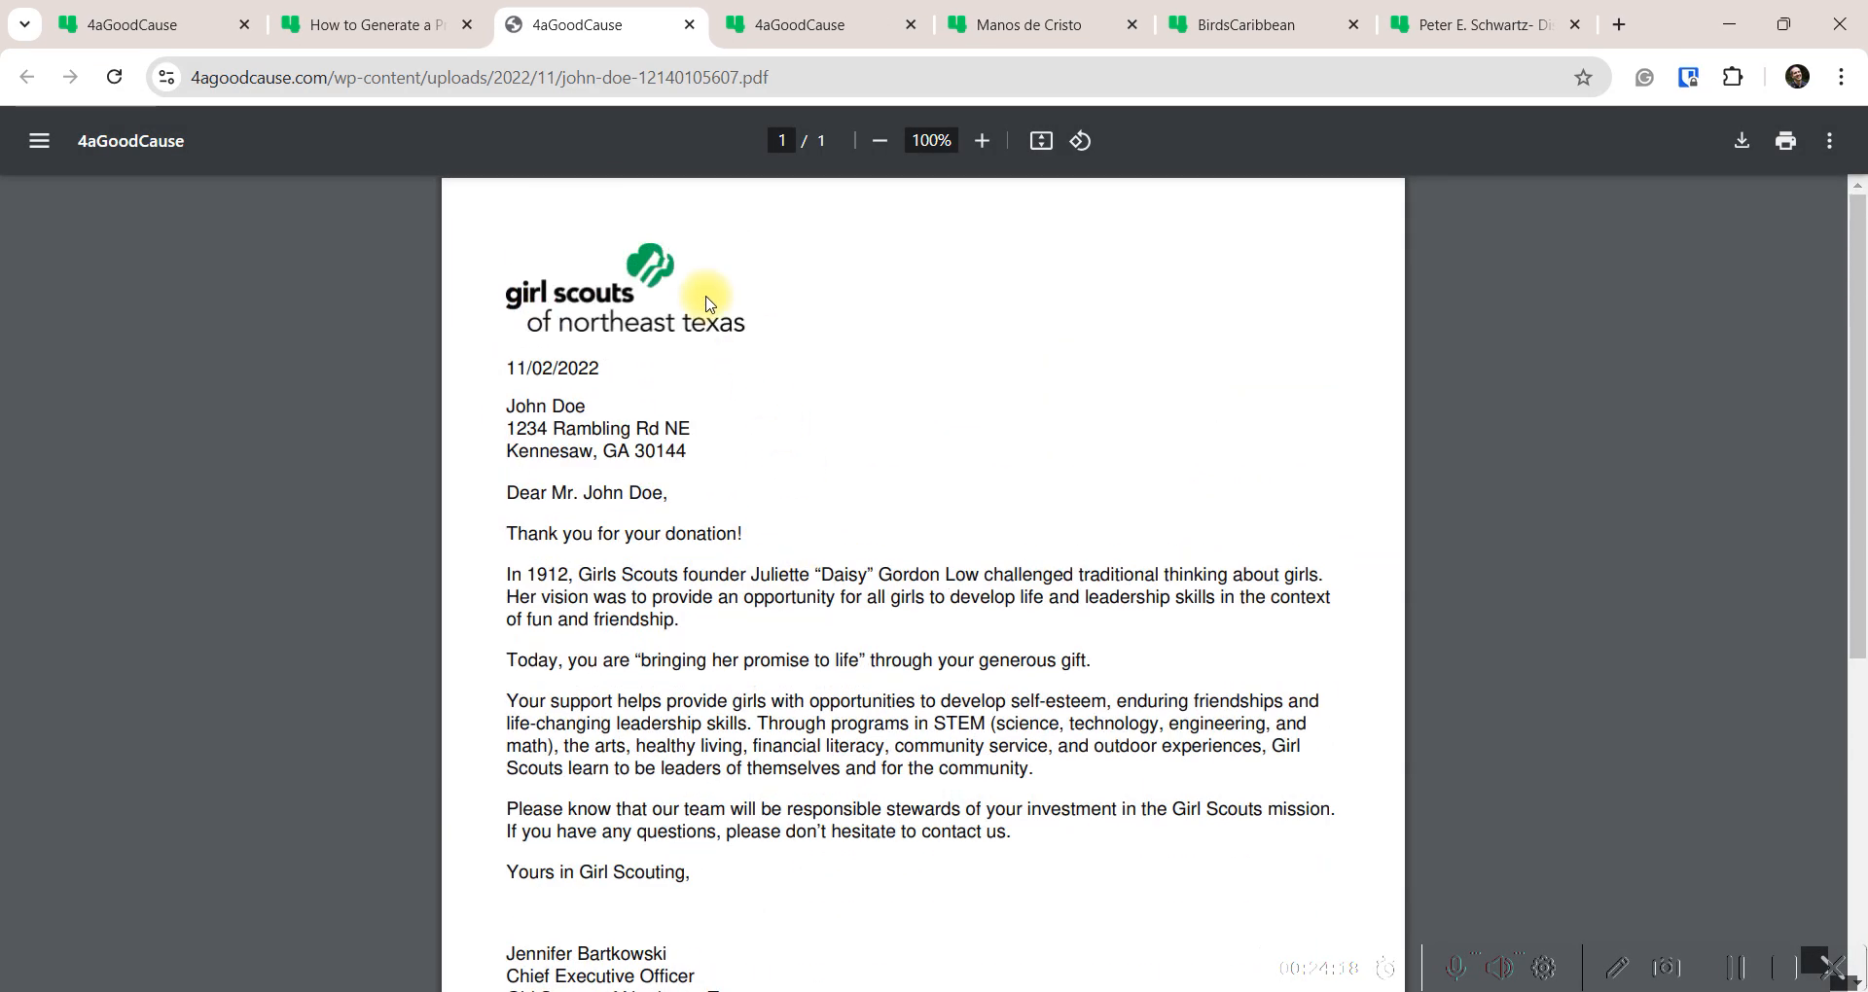
pyautogui.scroll(-1, 1018, 506)
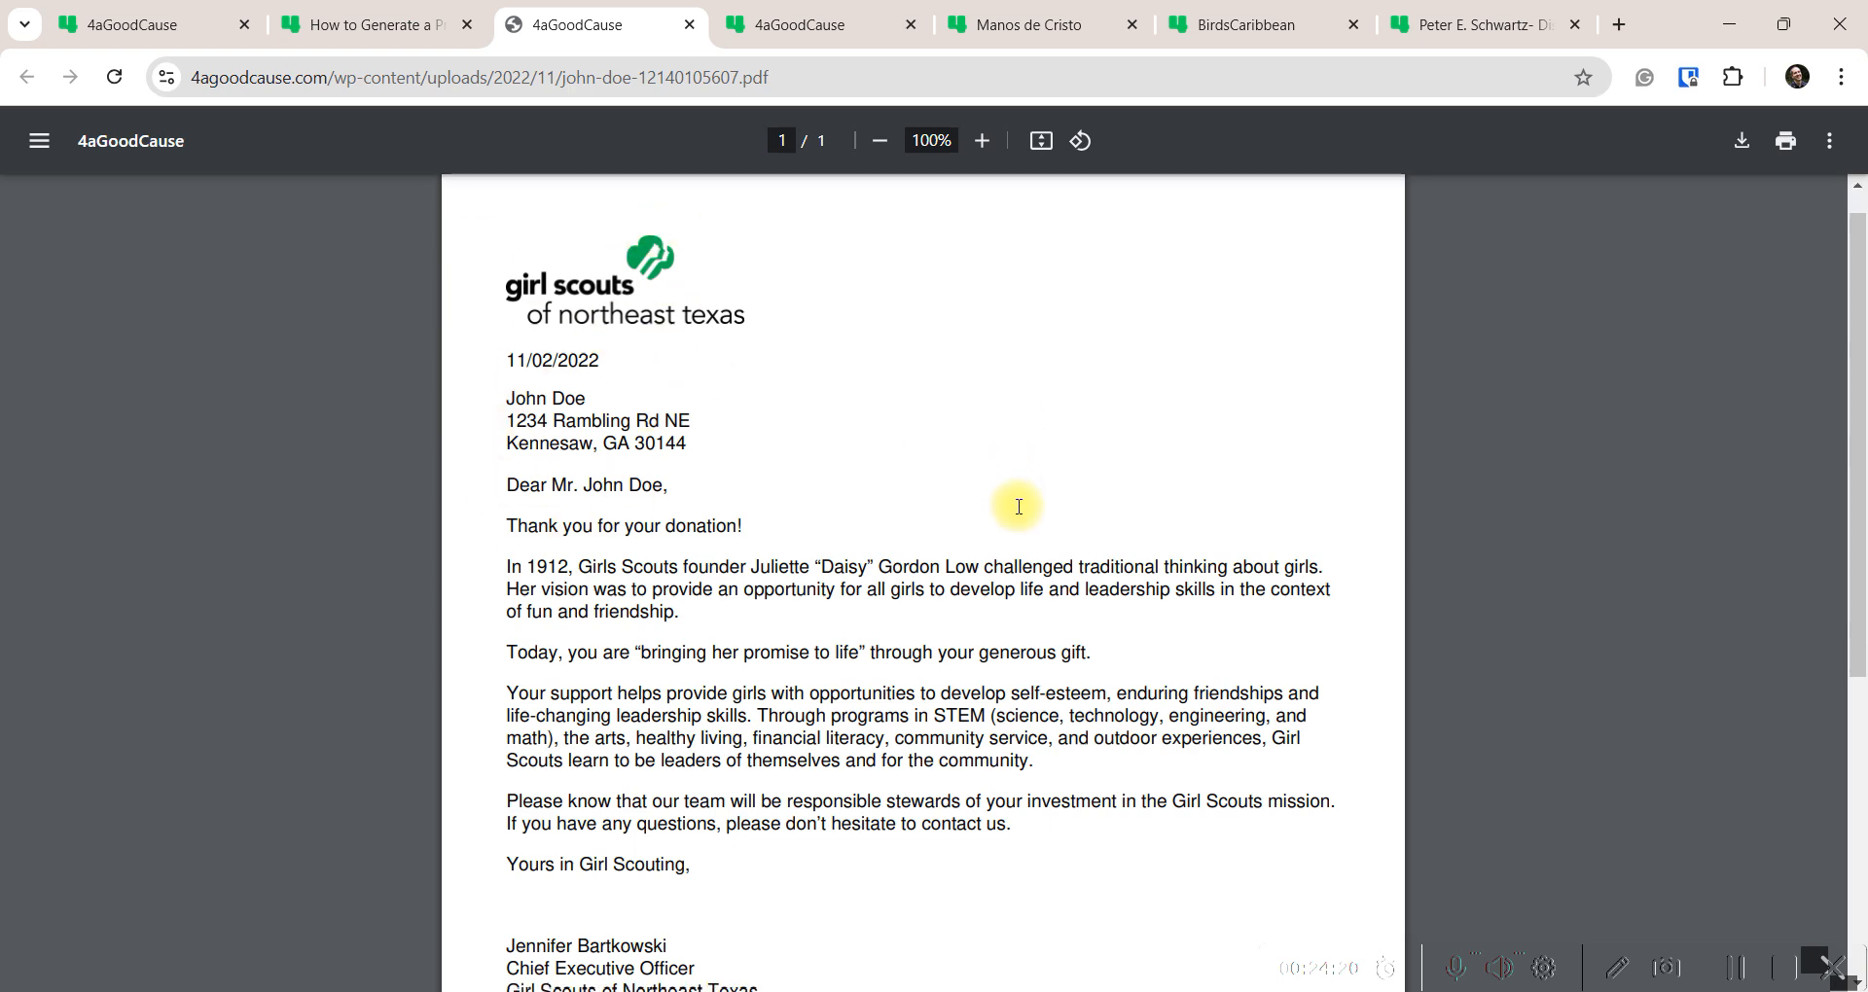
pyautogui.scroll(-3, 771, 349)
pyautogui.scroll(-3, 774, 769)
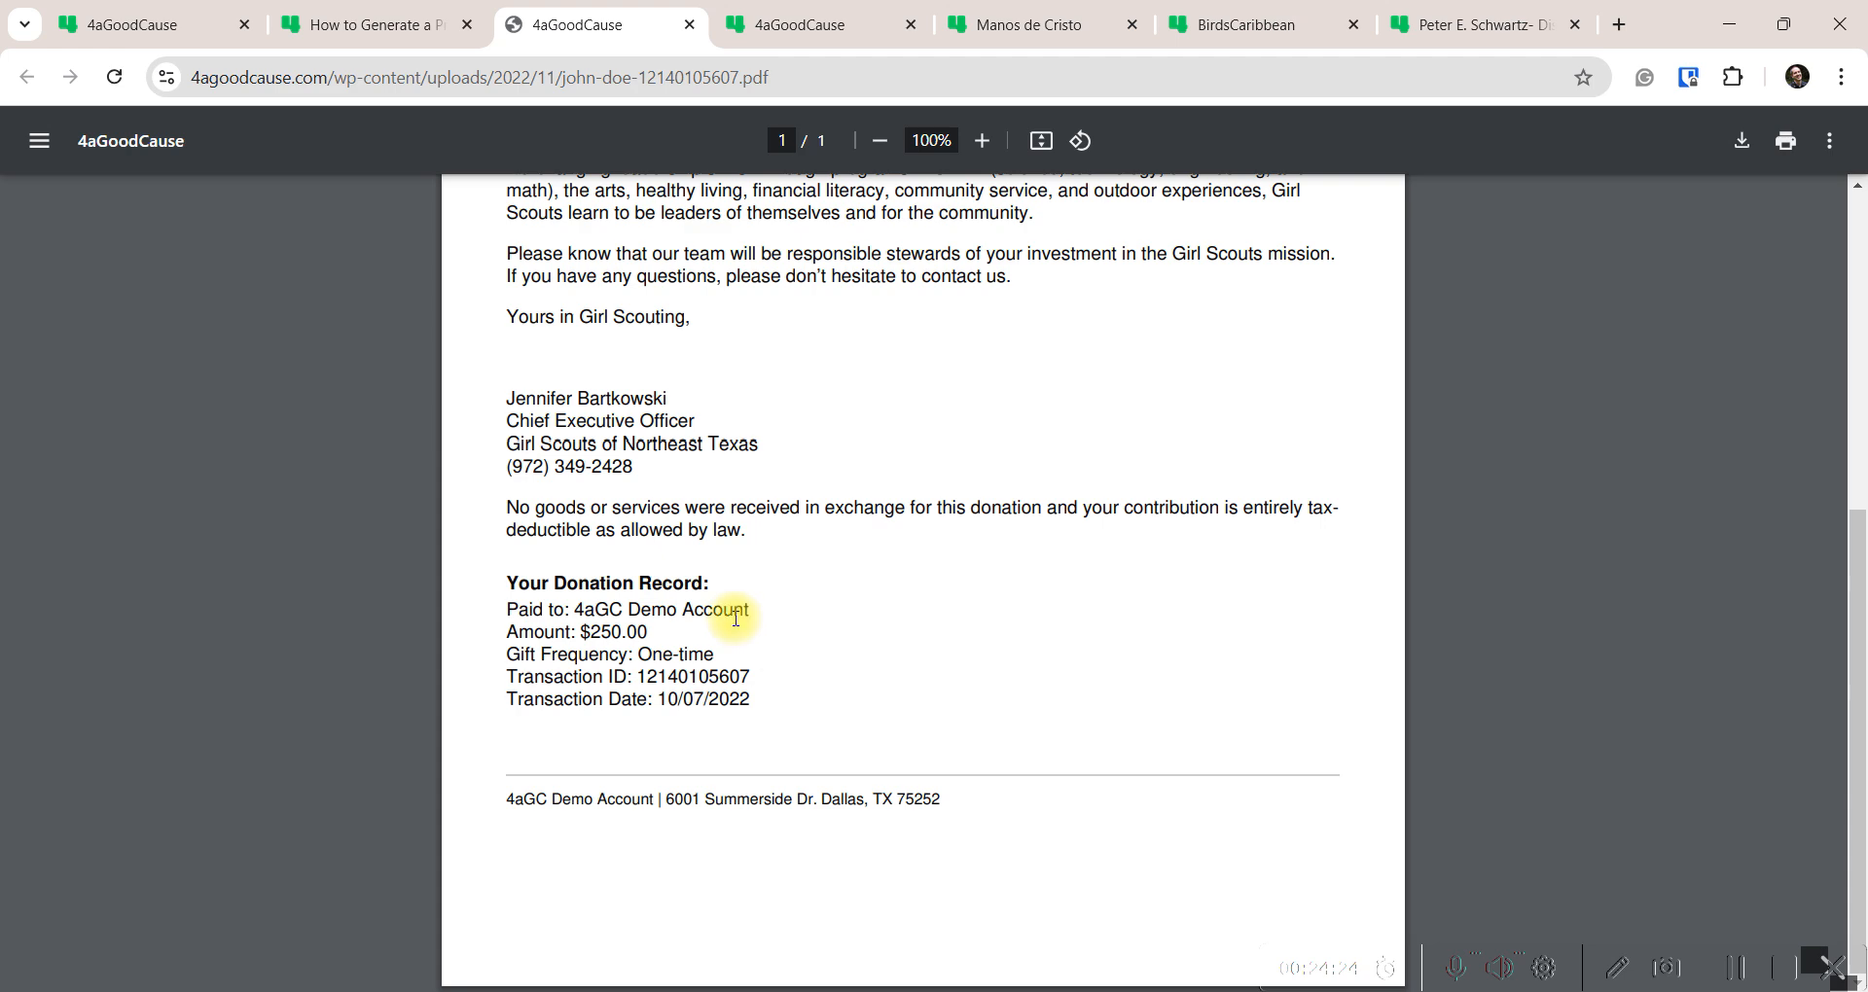
pyautogui.click(370, 25)
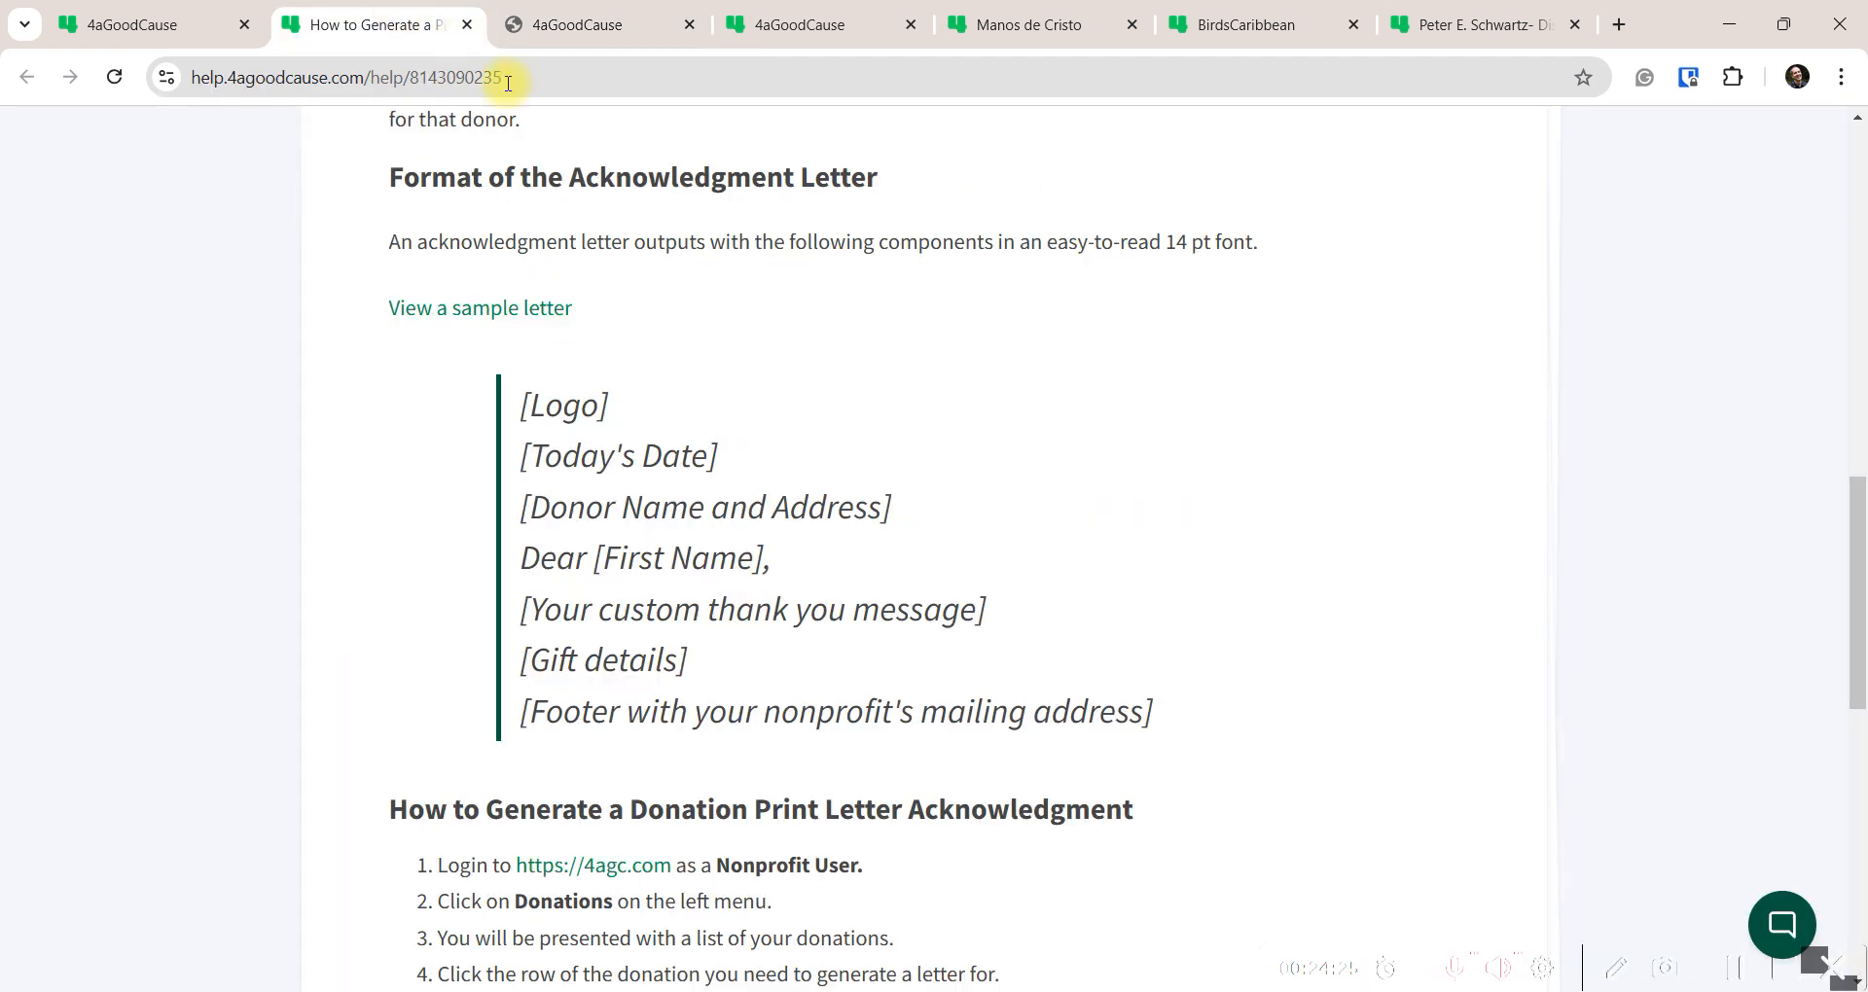
# Review the Notifications settings and save the 2025 Bats and Bowties Gala campaign with Finish and Save
pyautogui.click(163, 25)
pyautogui.scroll(-4, 525, 652)
pyautogui.scroll(-1, 550, 611)
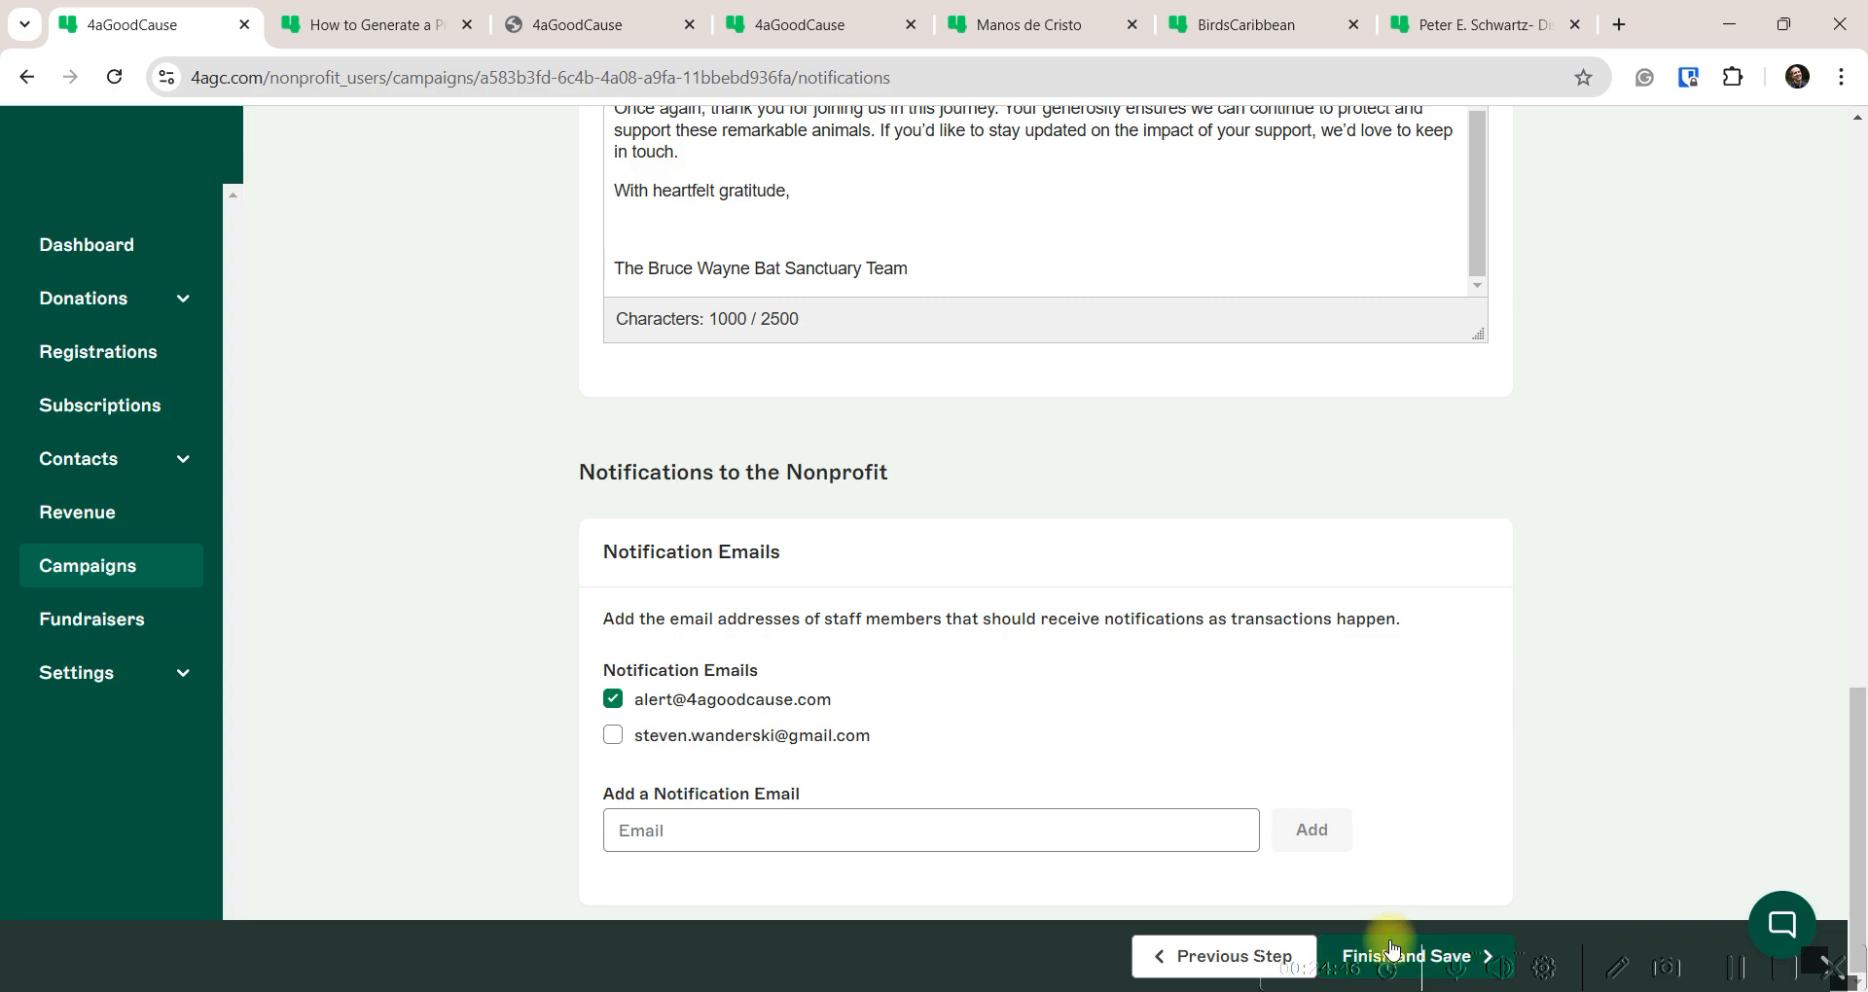
pyautogui.scroll(20, 542, 572)
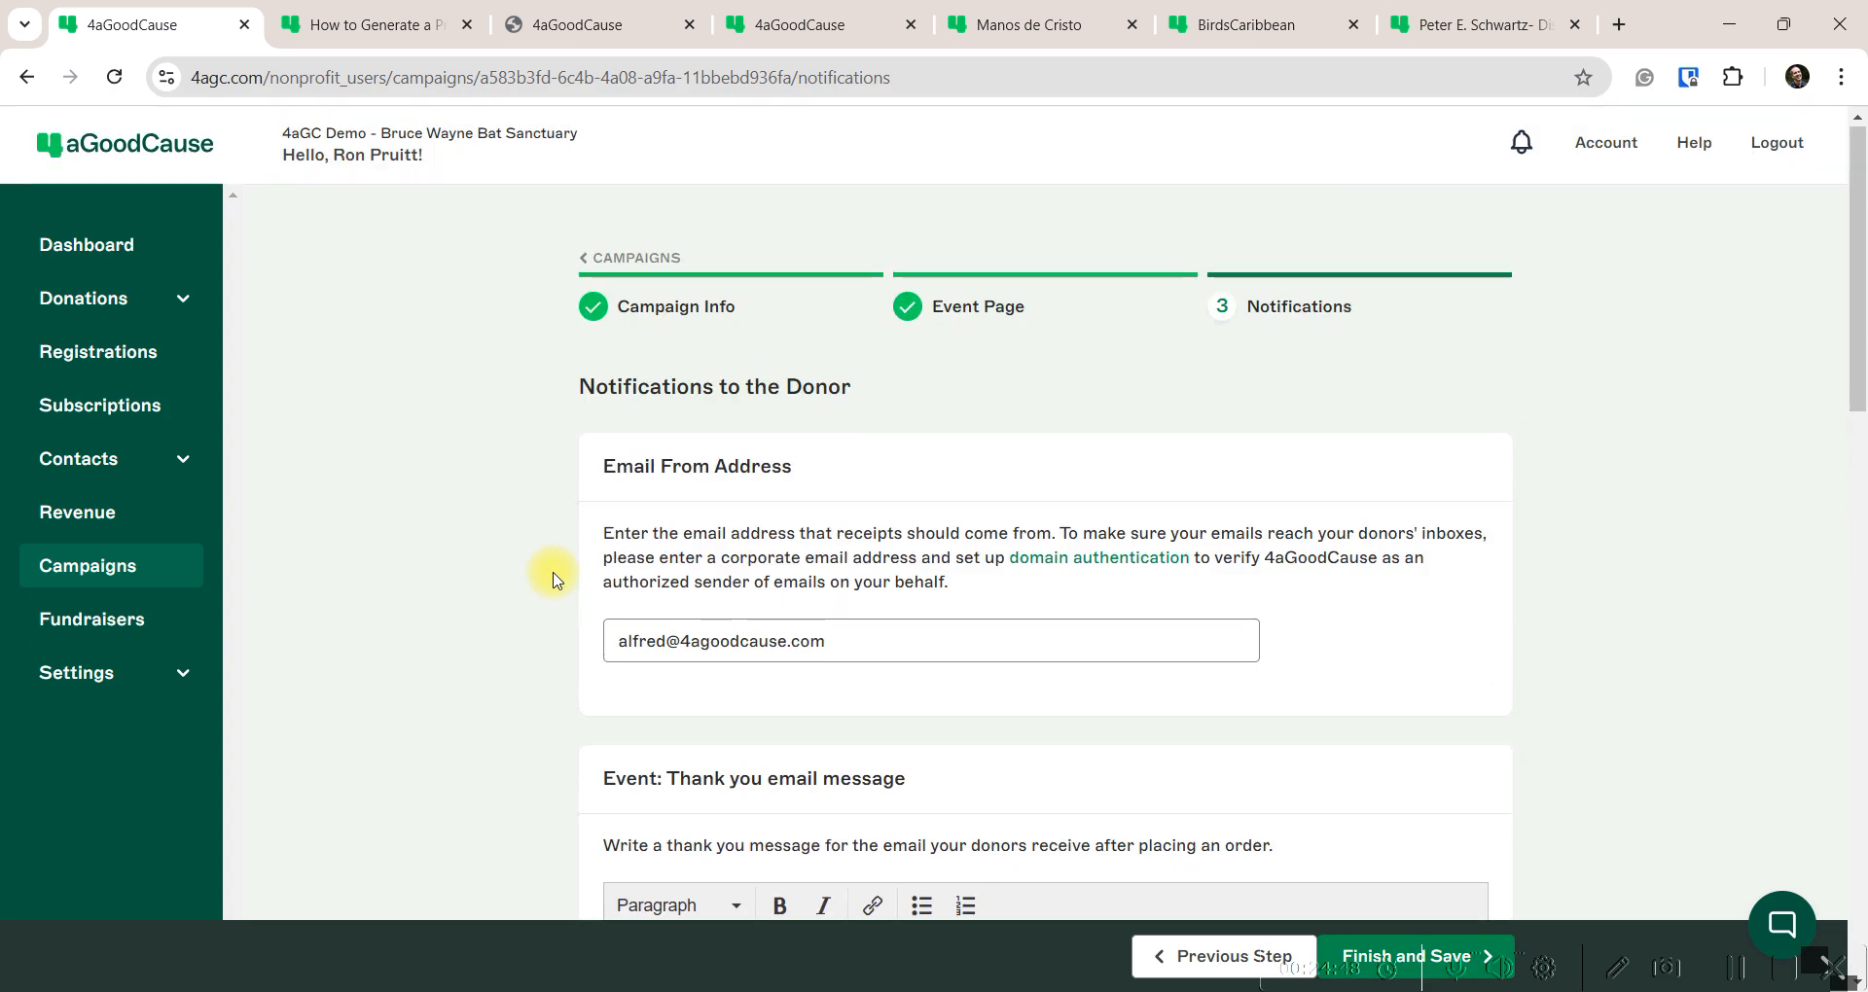
pyautogui.scroll(-20, 551, 577)
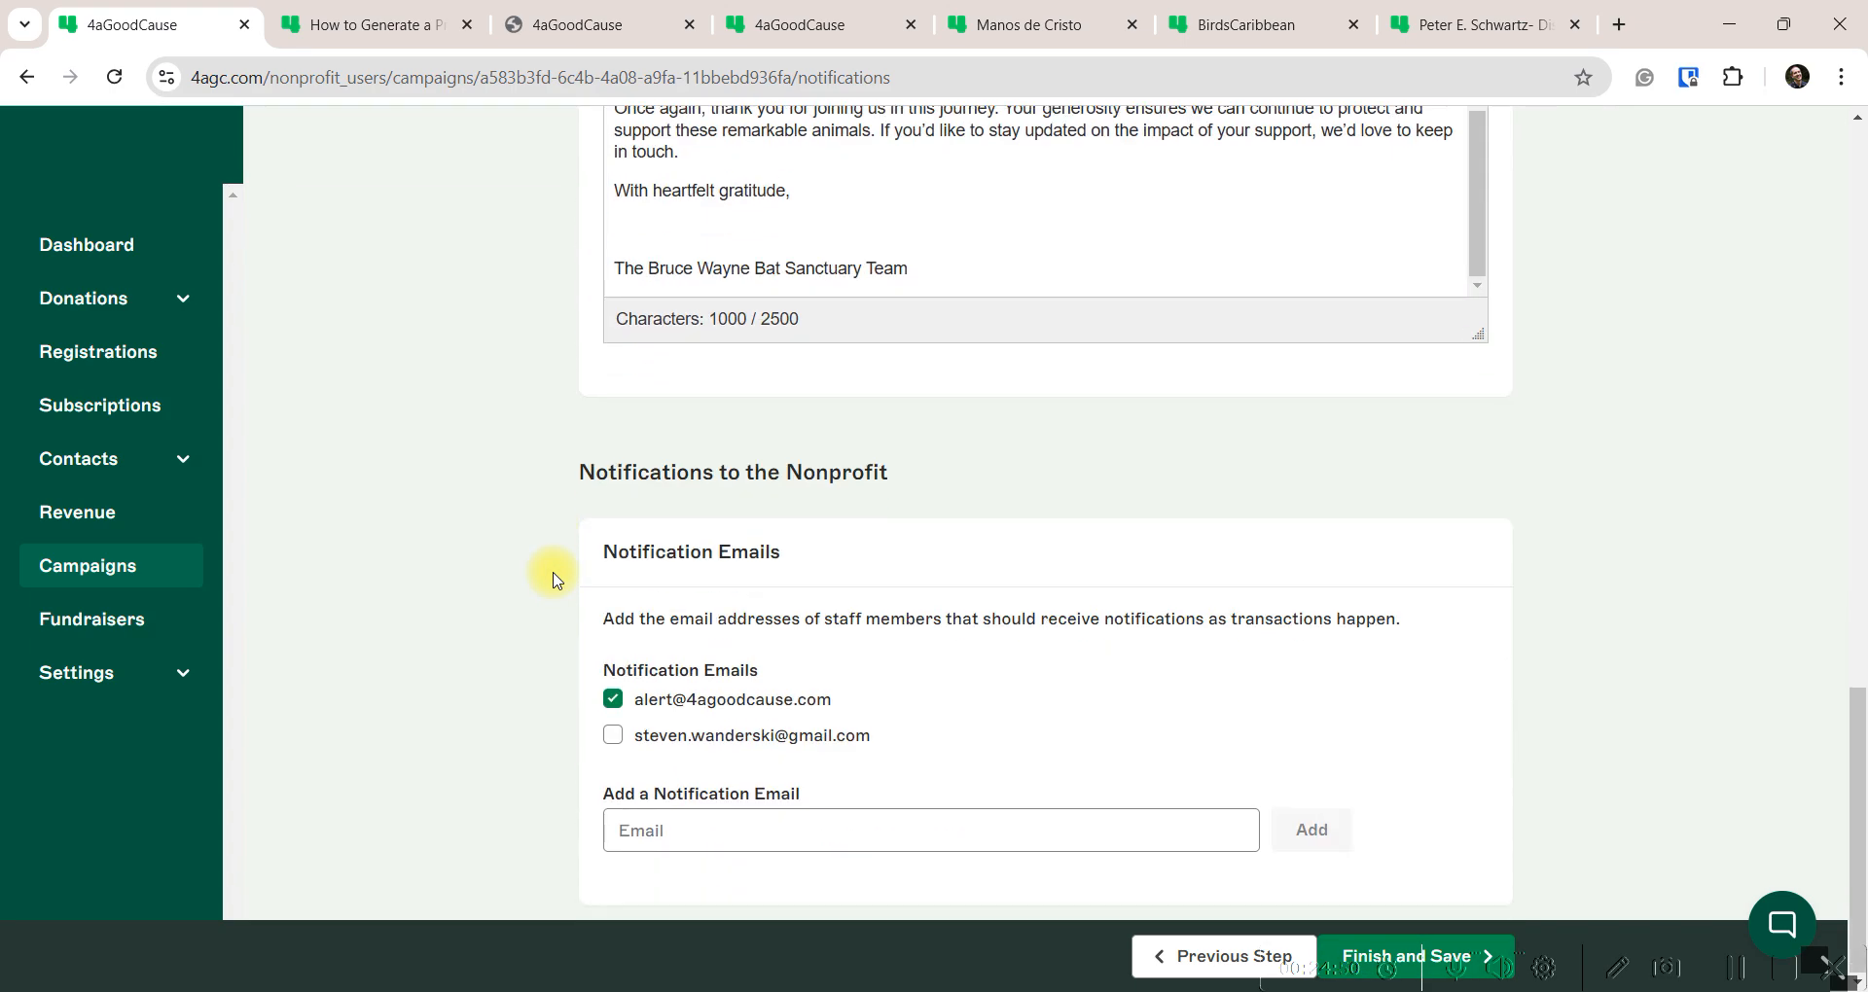
pyautogui.click(1418, 956)
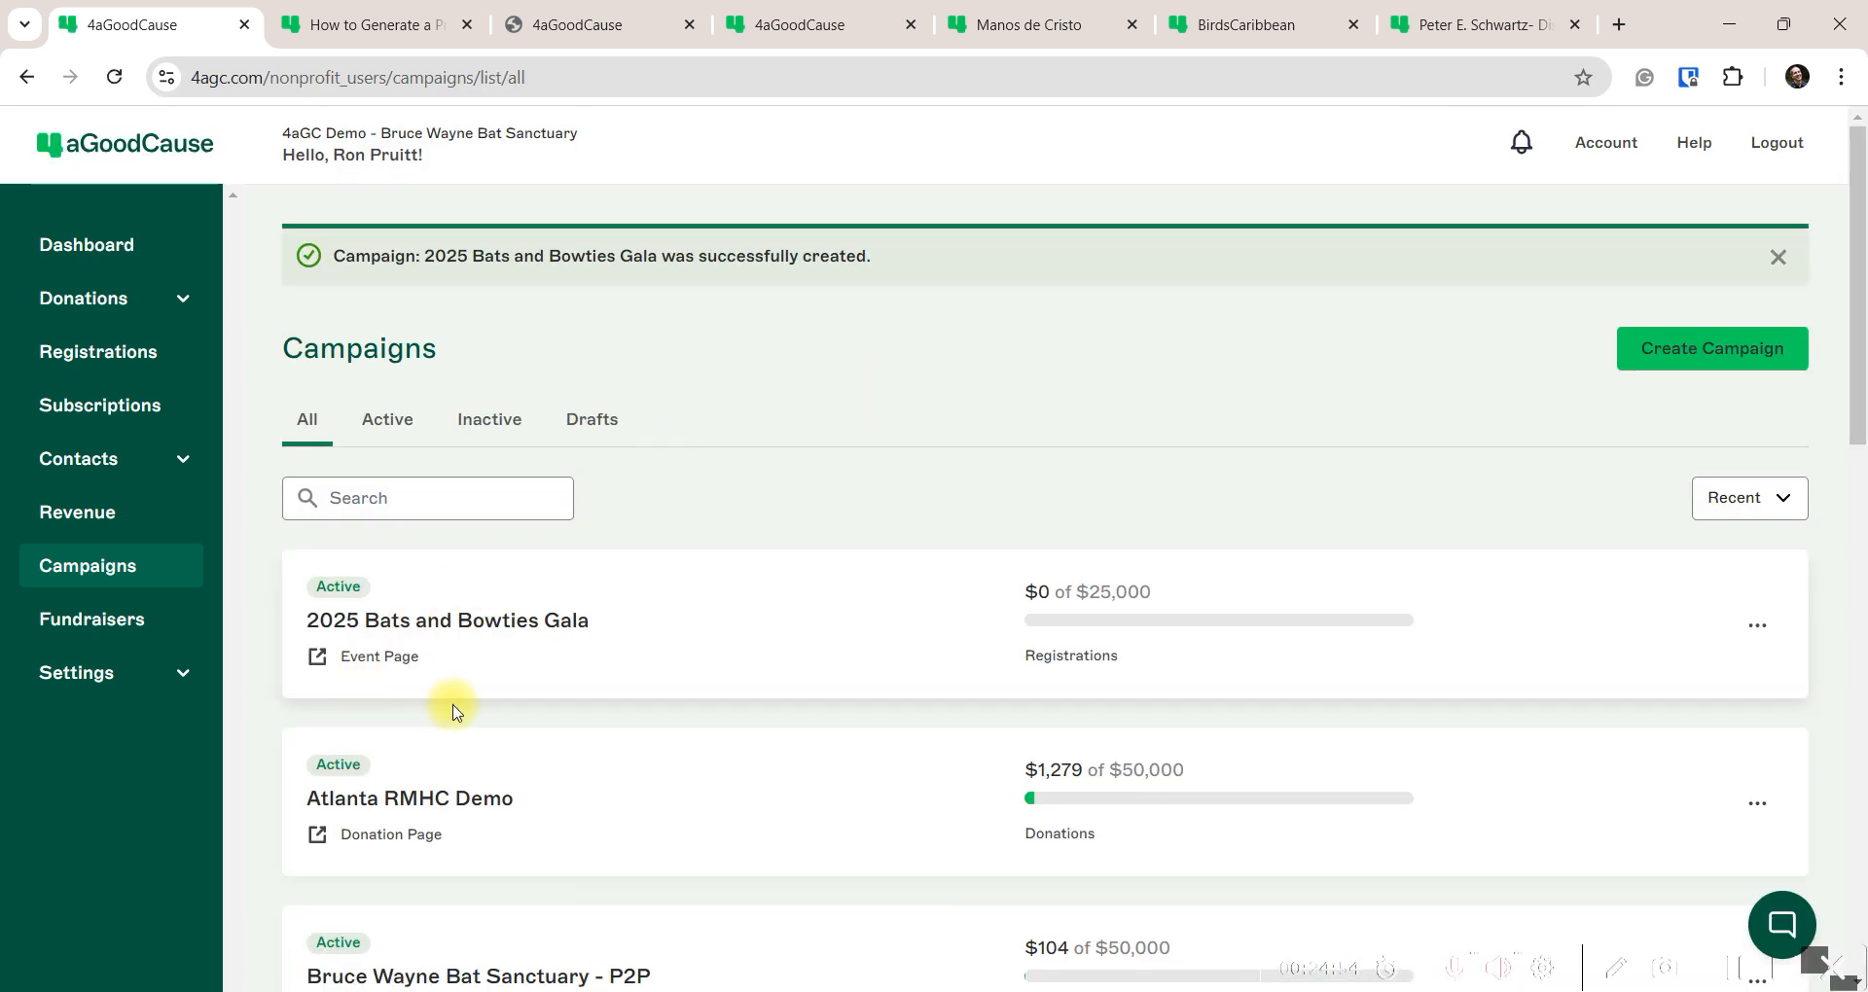
# Dismiss the success banner and open the 2025 Bats and Bowties Gala's public Event Page
pyautogui.click(1774, 260)
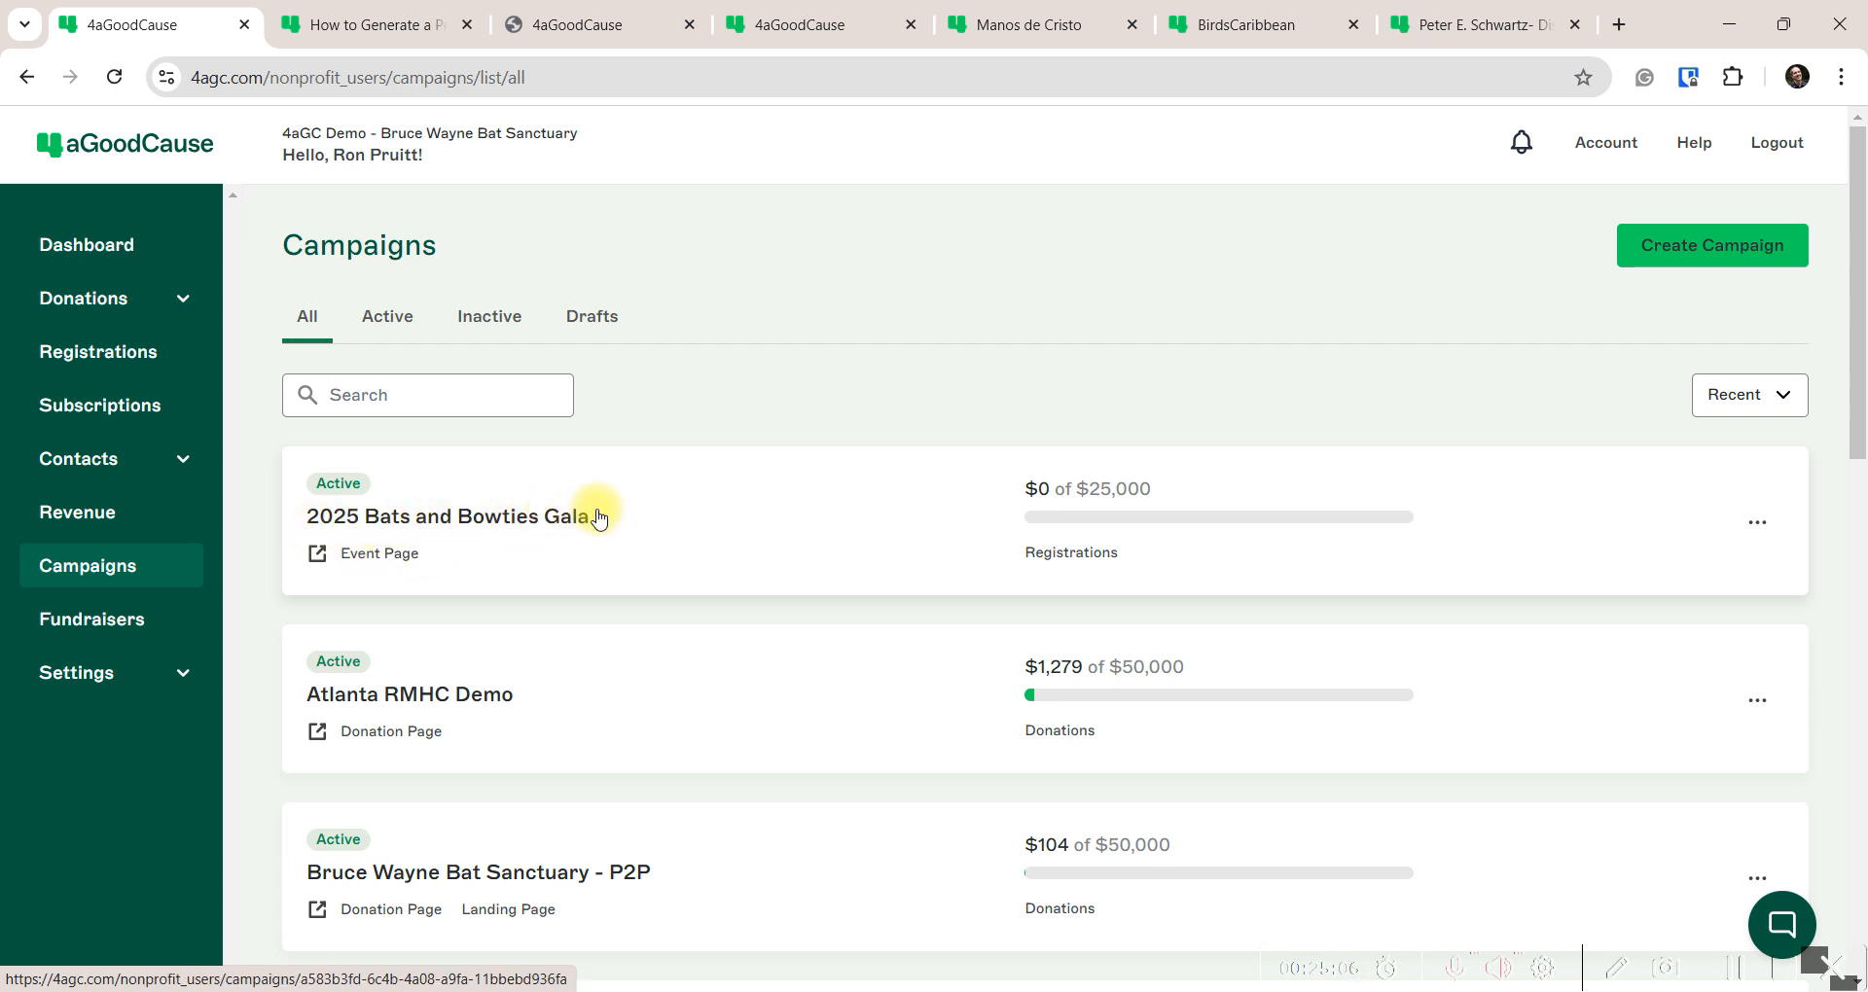
pyautogui.click(380, 563)
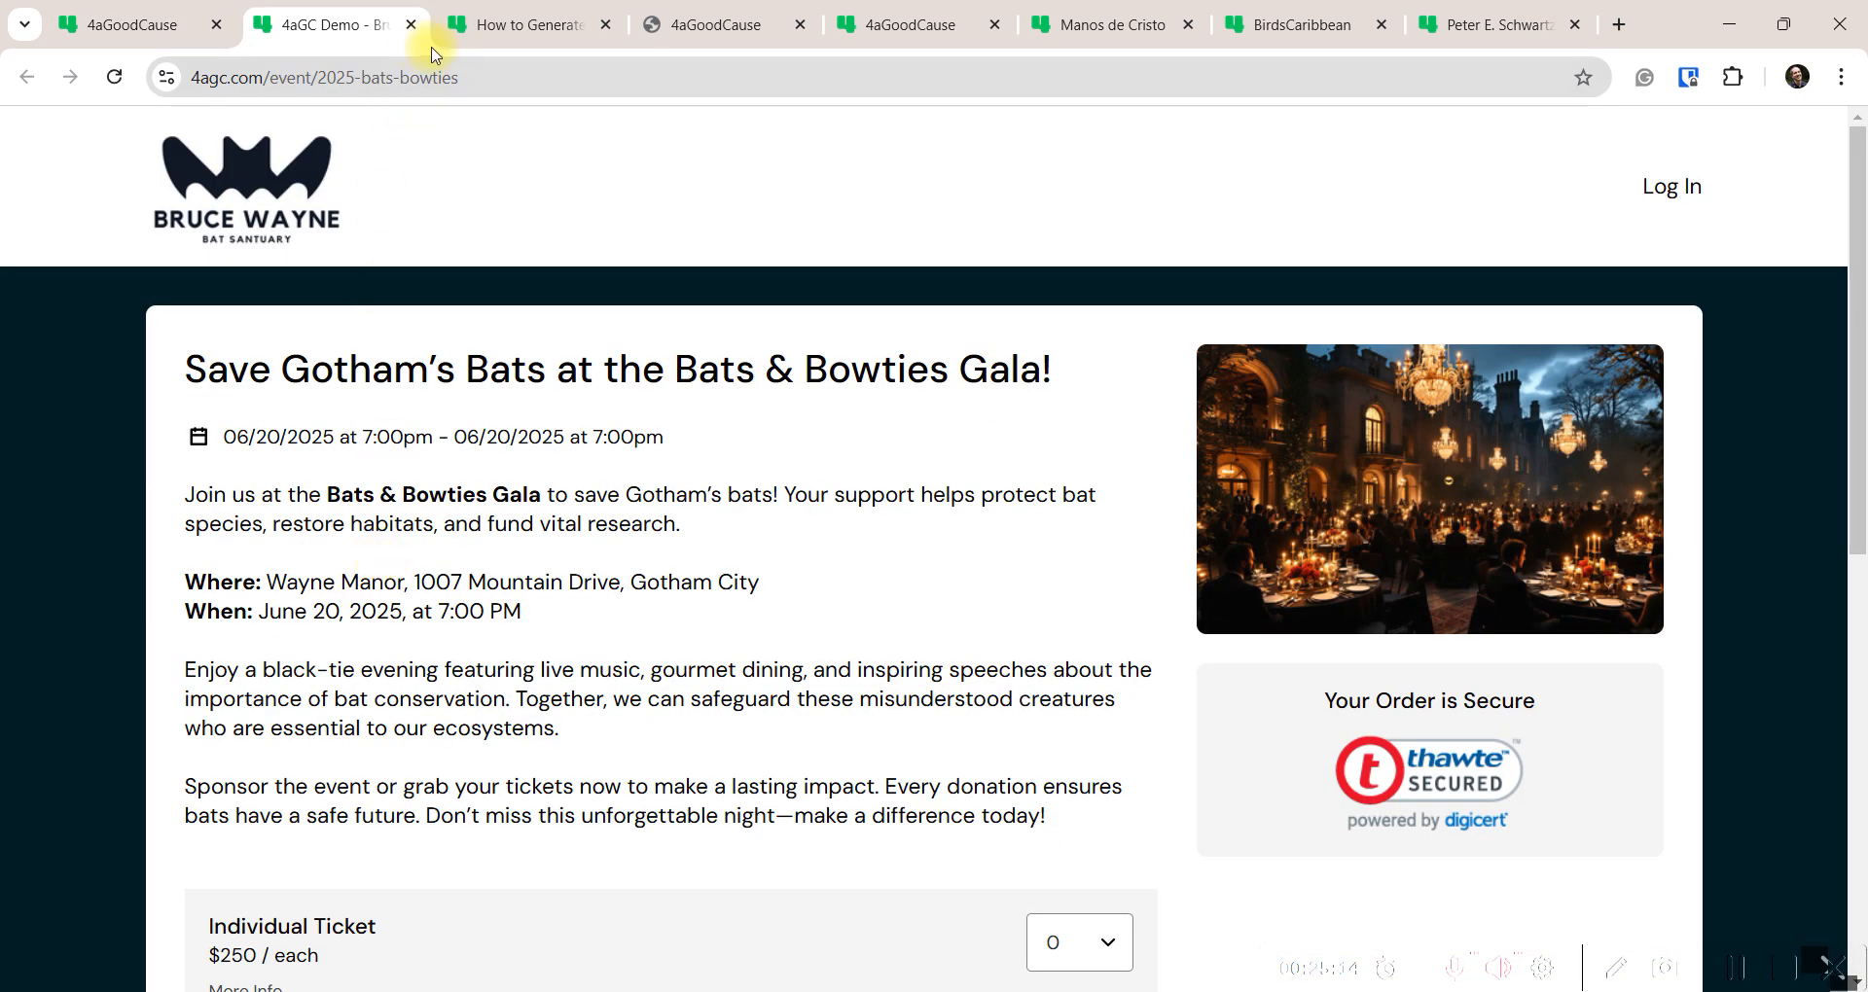
# Highlight the public event page's web address in the address bar
pyautogui.moveTo(481, 77); pyautogui.dragTo(162, 82)
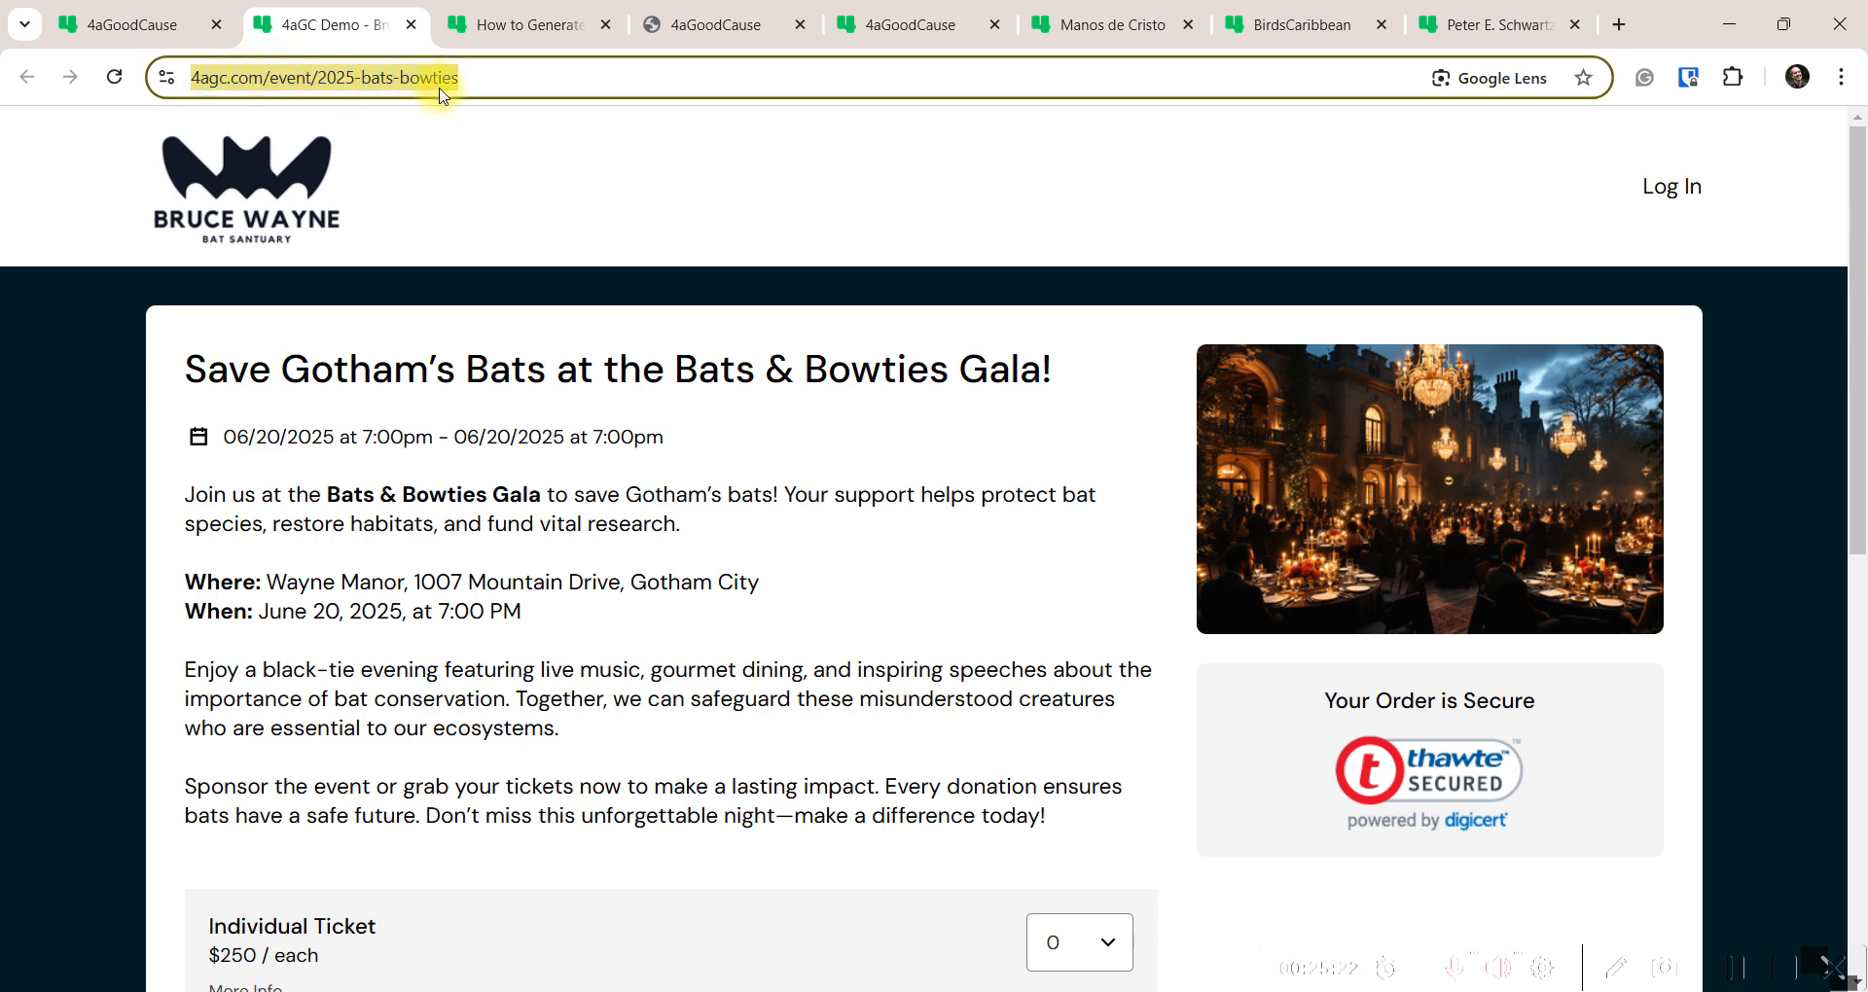
pyautogui.click(728, 431)
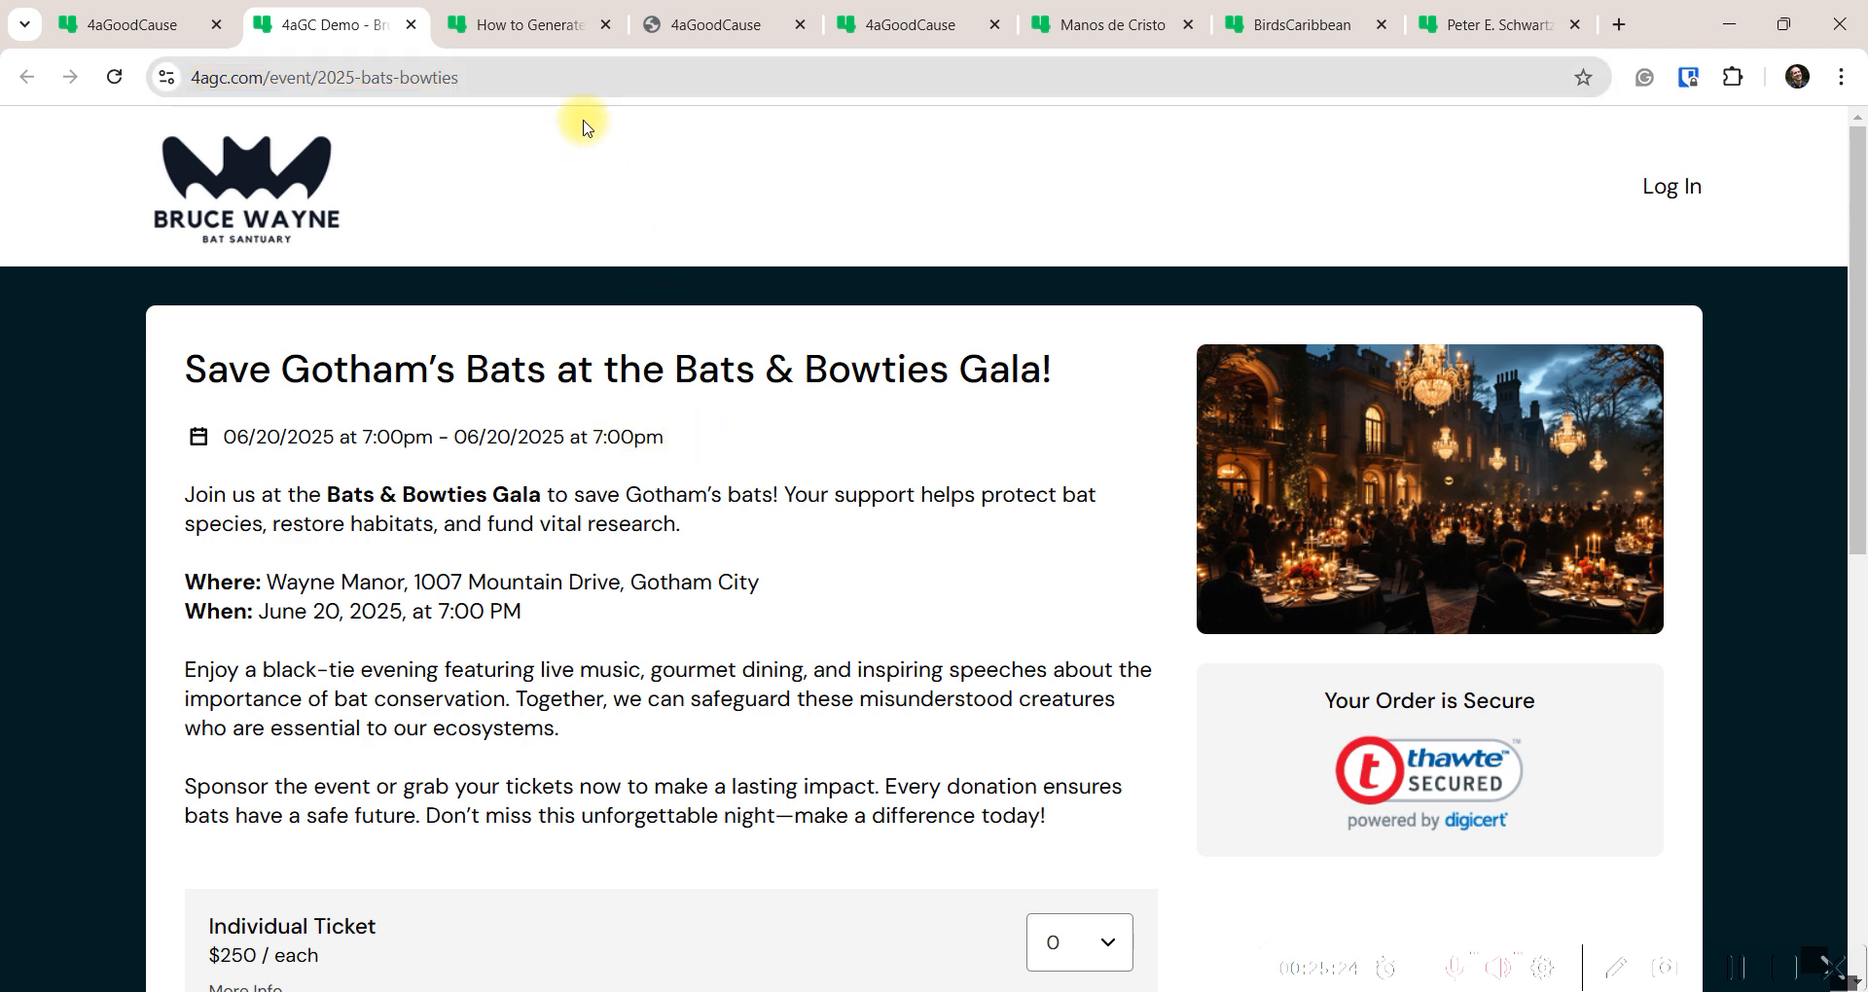
pyautogui.click(292, 78)
pyautogui.click(749, 419)
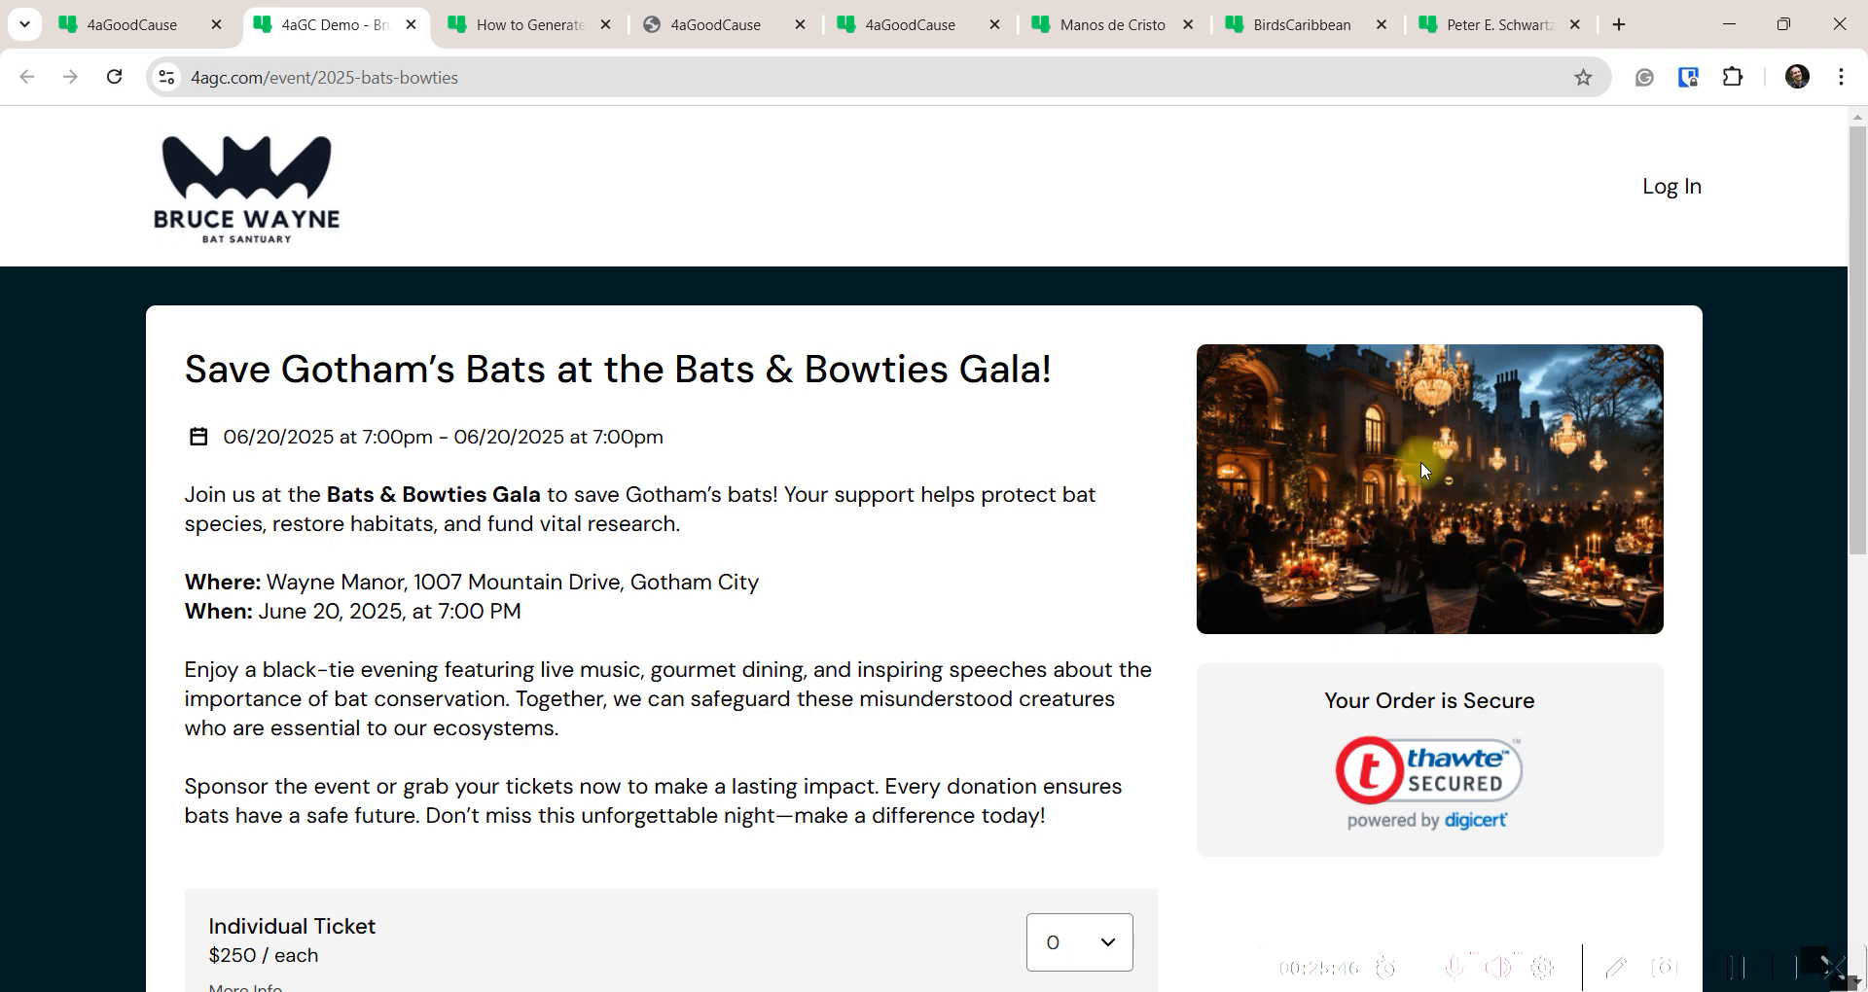
# Reveal the promo code entry box below the ticket options, leaving the gift amount unchanged
pyautogui.scroll(-5, 1140, 623)
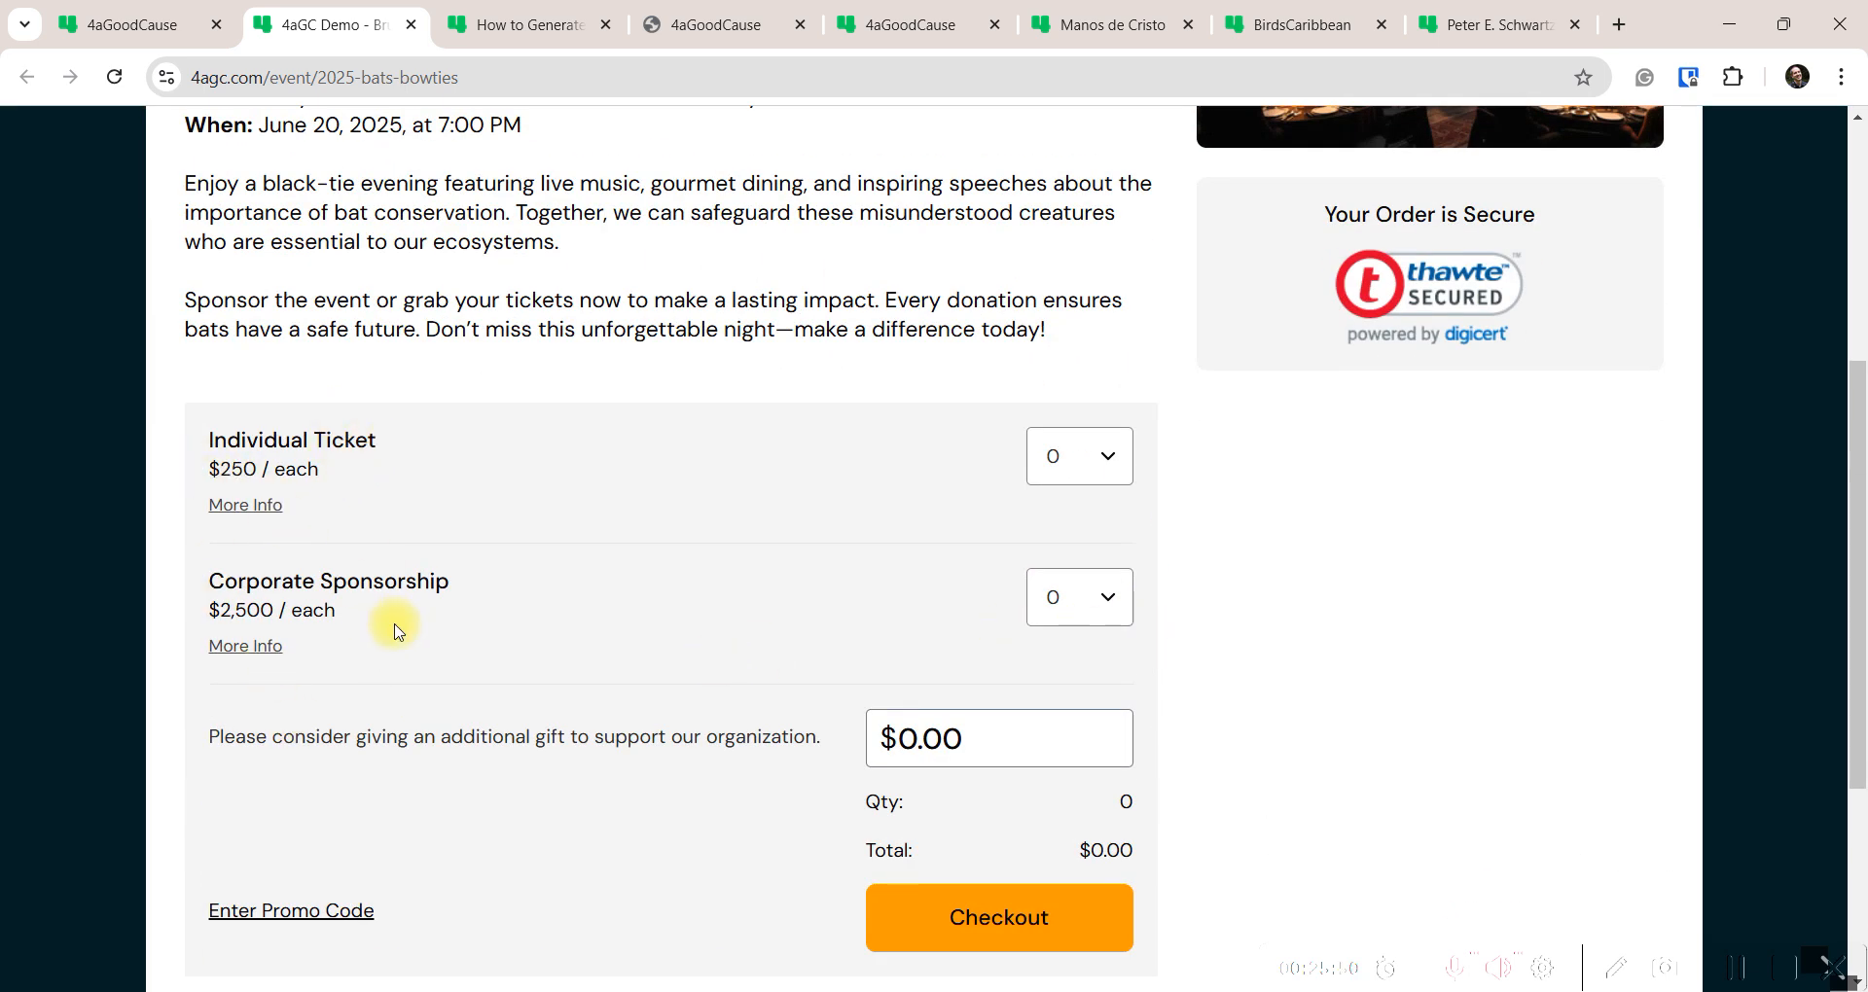
pyautogui.scroll(-1, 778, 739)
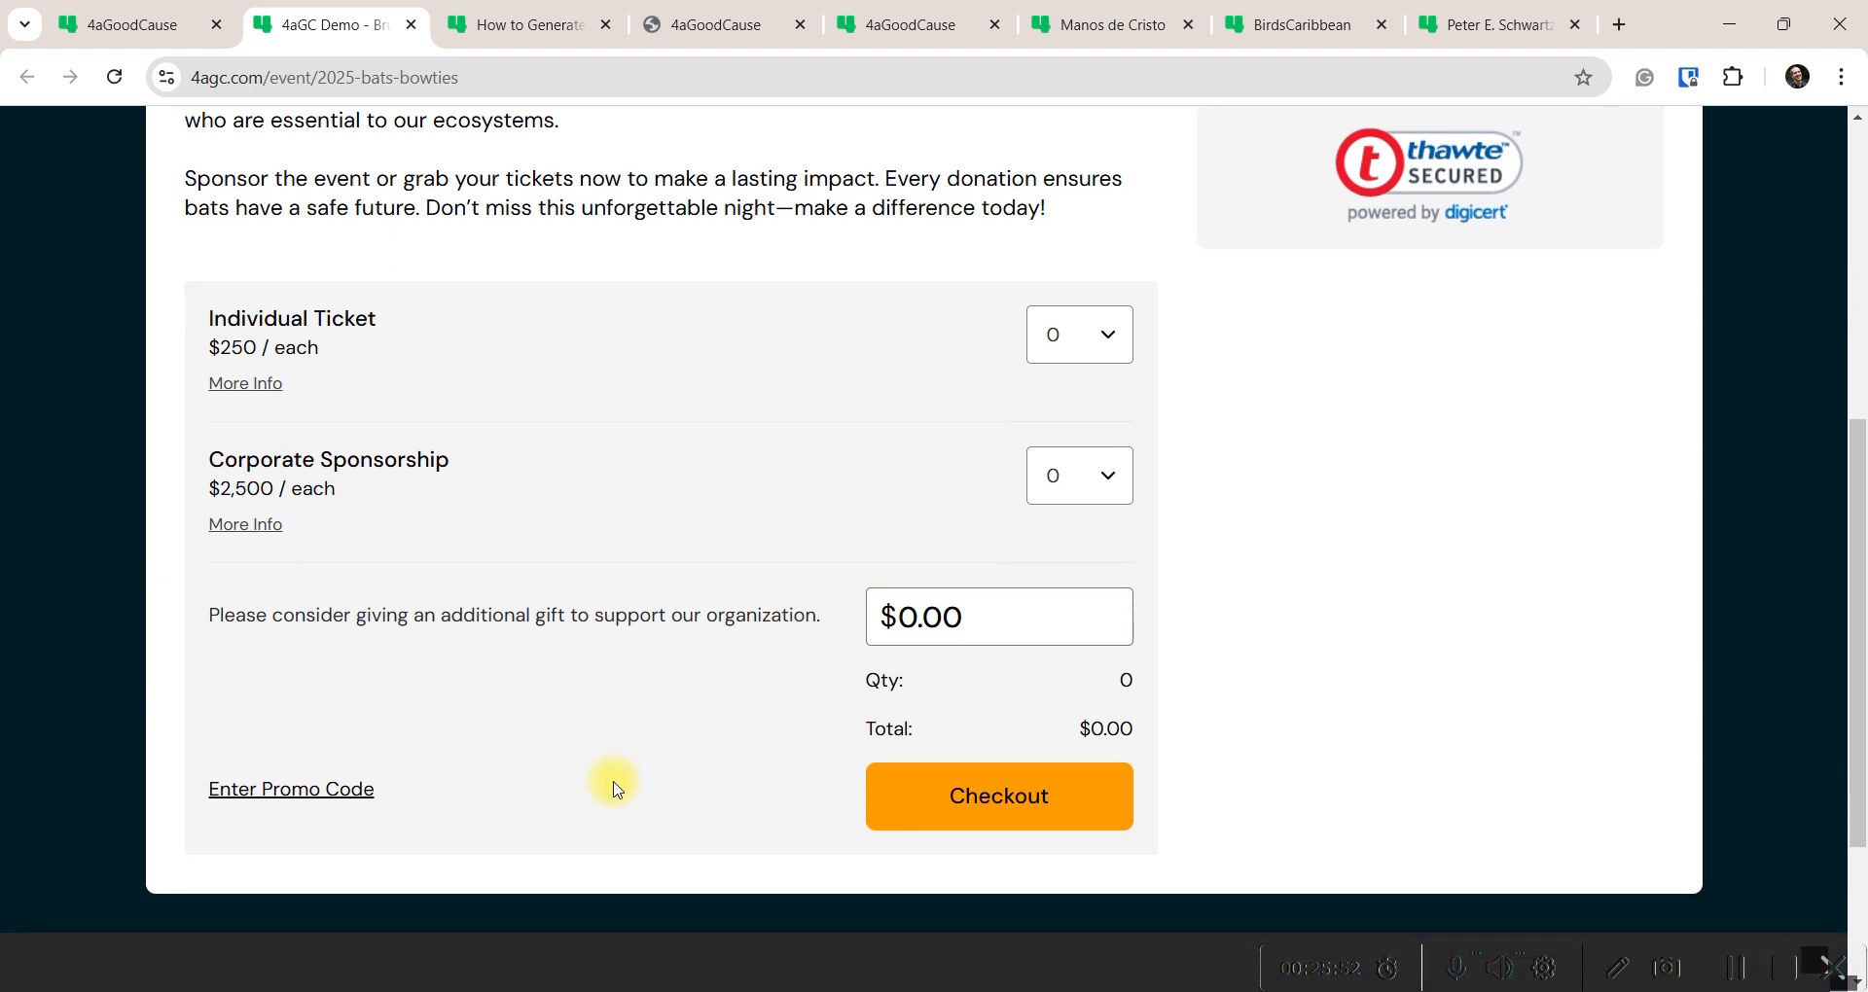
pyautogui.click(285, 798)
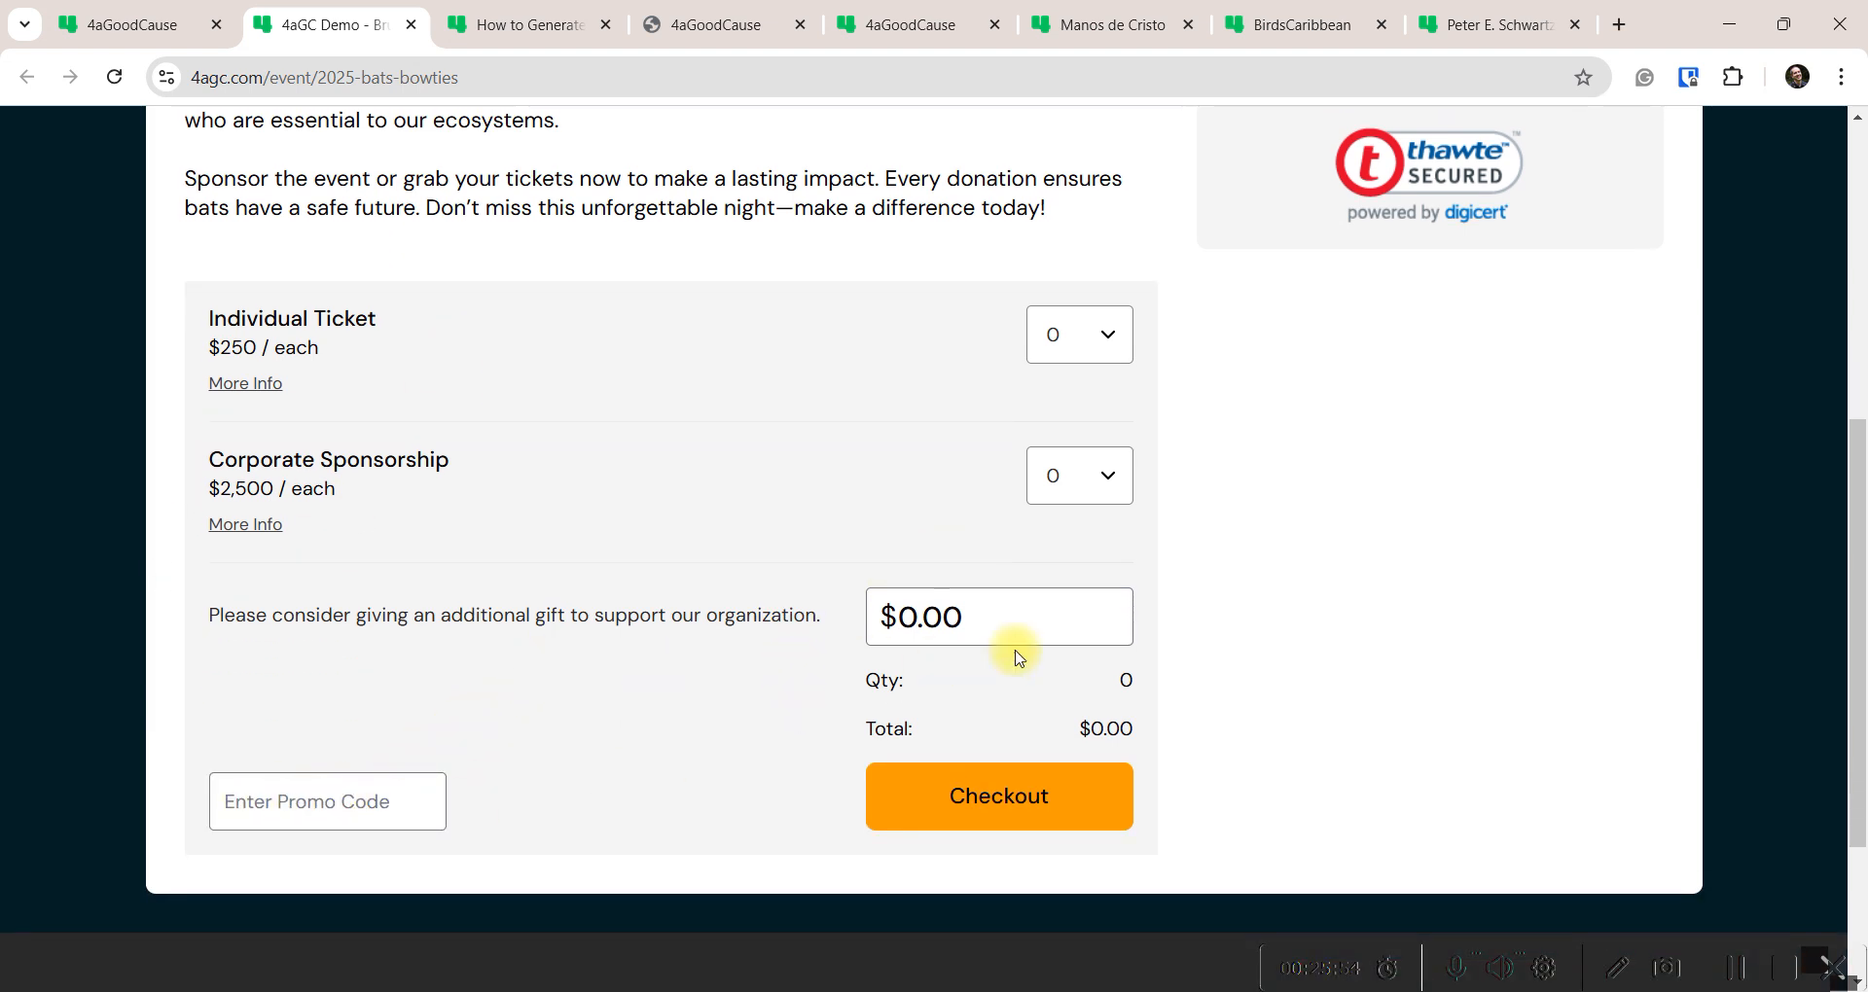
pyautogui.moveTo(956, 619); pyautogui.dragTo(780, 645)
pyautogui.click(744, 662)
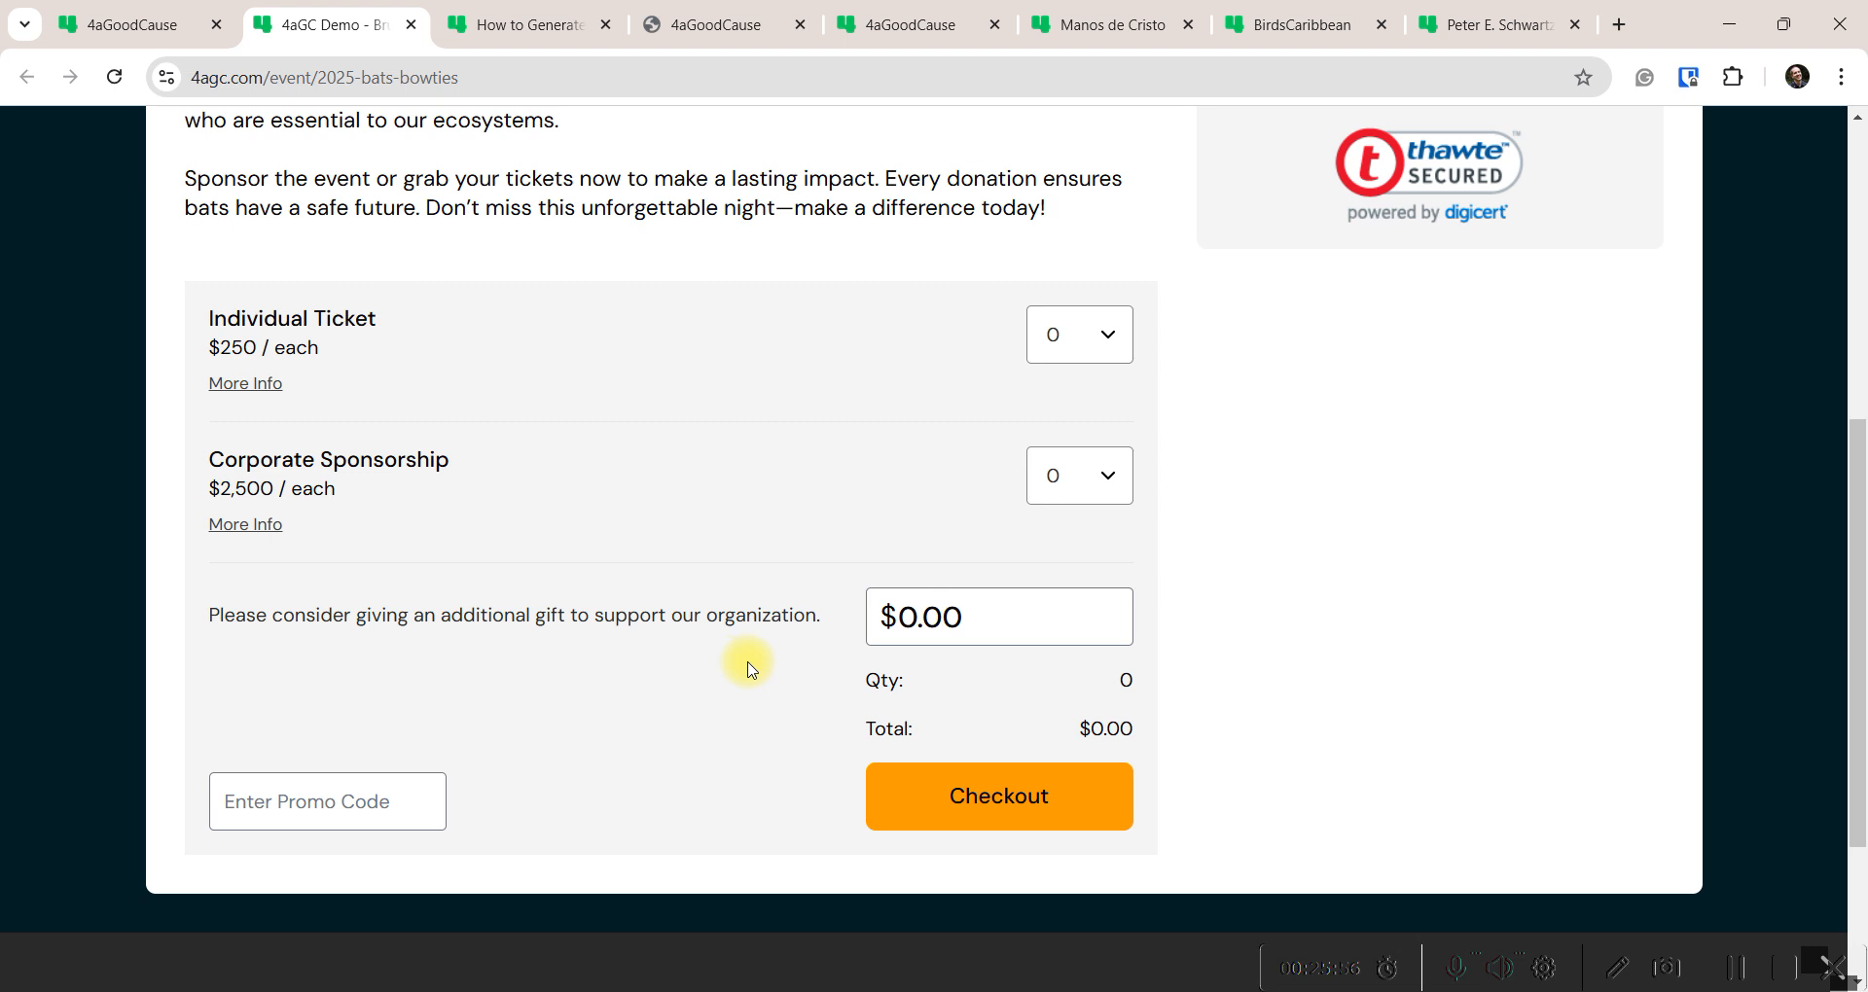
pyautogui.scroll(1, 778, 642)
# Order 2 Individual Tickets and 1 Corporate Sponsorship and proceed to checkout
pyautogui.click(1109, 461)
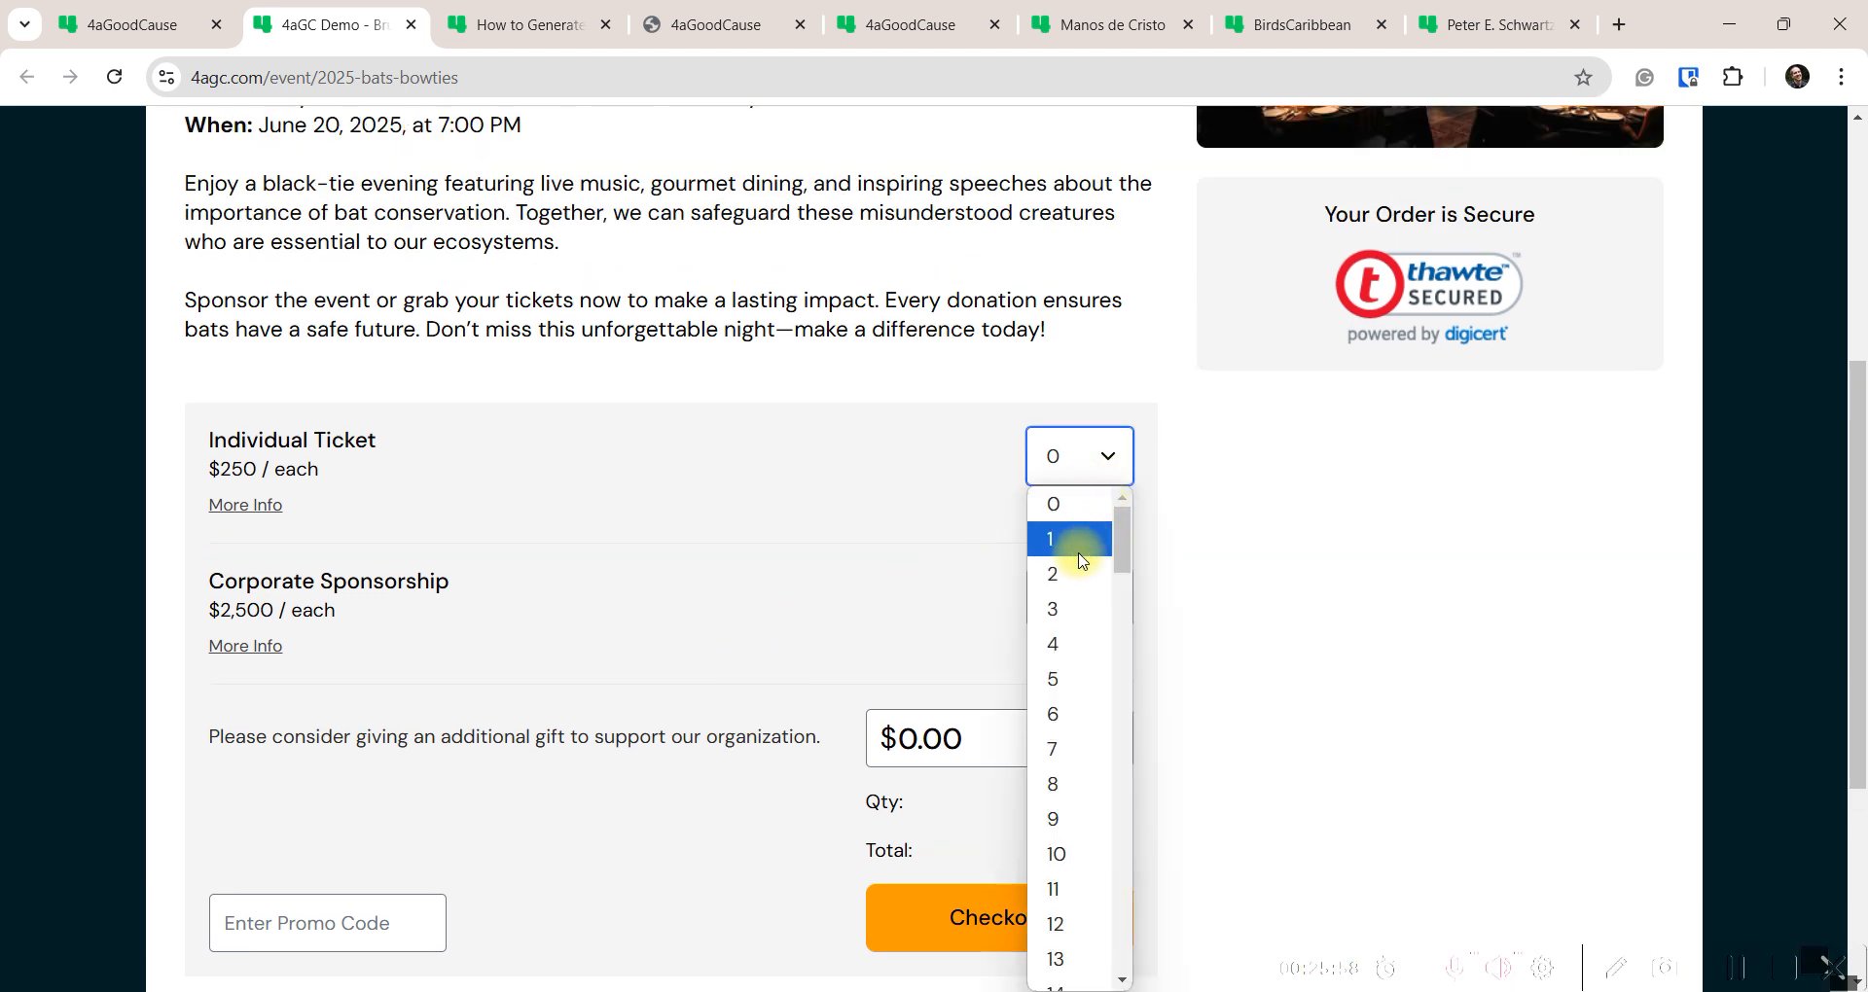
pyautogui.click(1067, 574)
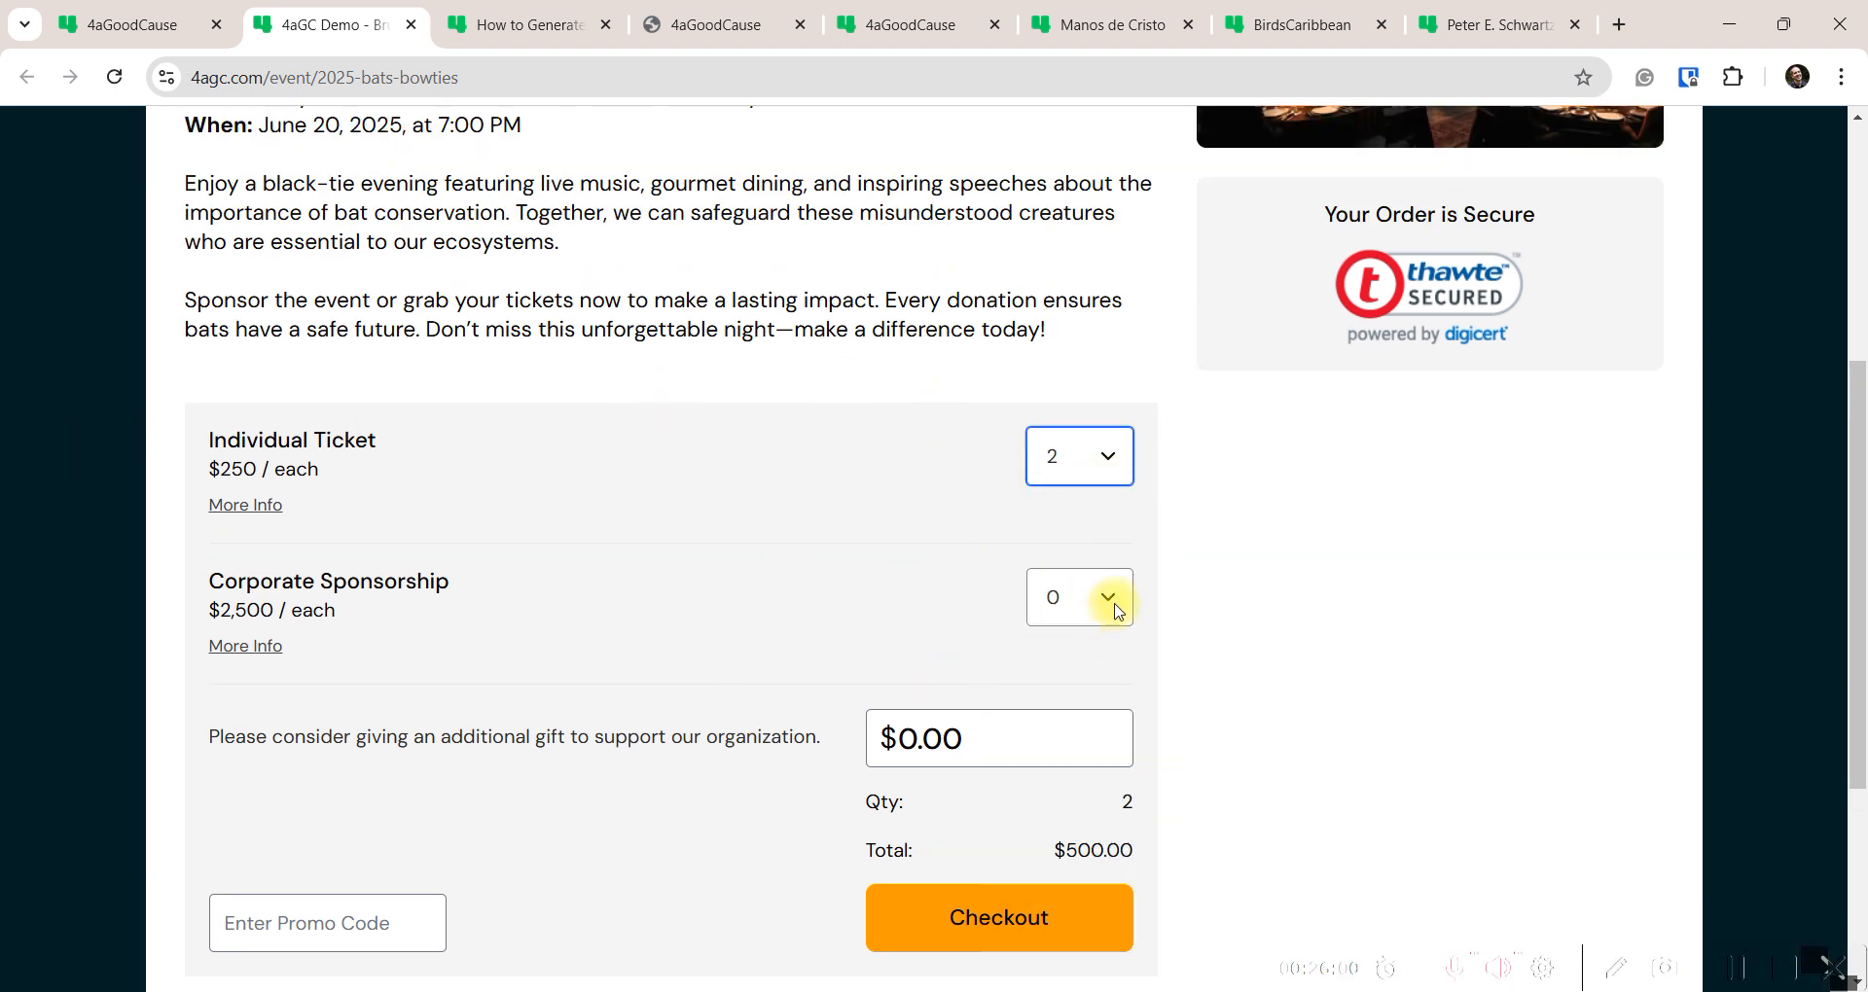
pyautogui.click(1109, 597)
pyautogui.click(1066, 231)
pyautogui.click(988, 929)
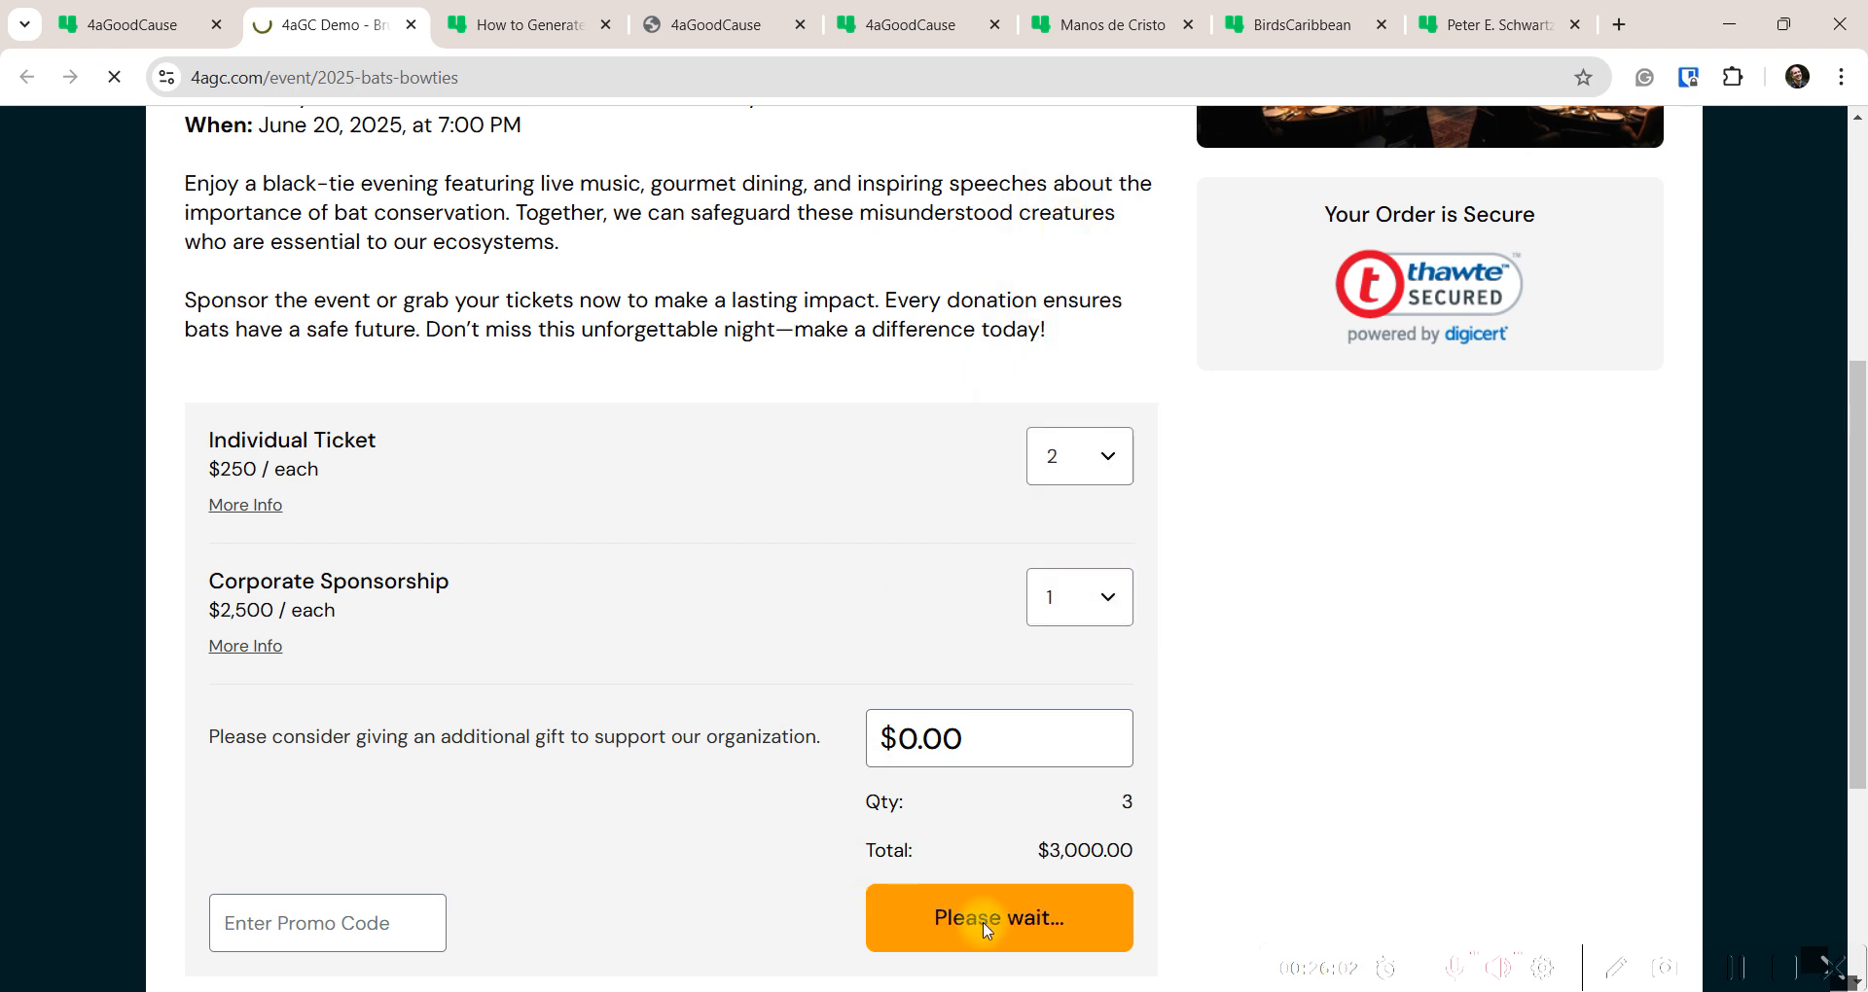
# Submit the $3,000.00 registration without card details to test the missing credit card validation
pyautogui.scroll(-4, 150, 560)
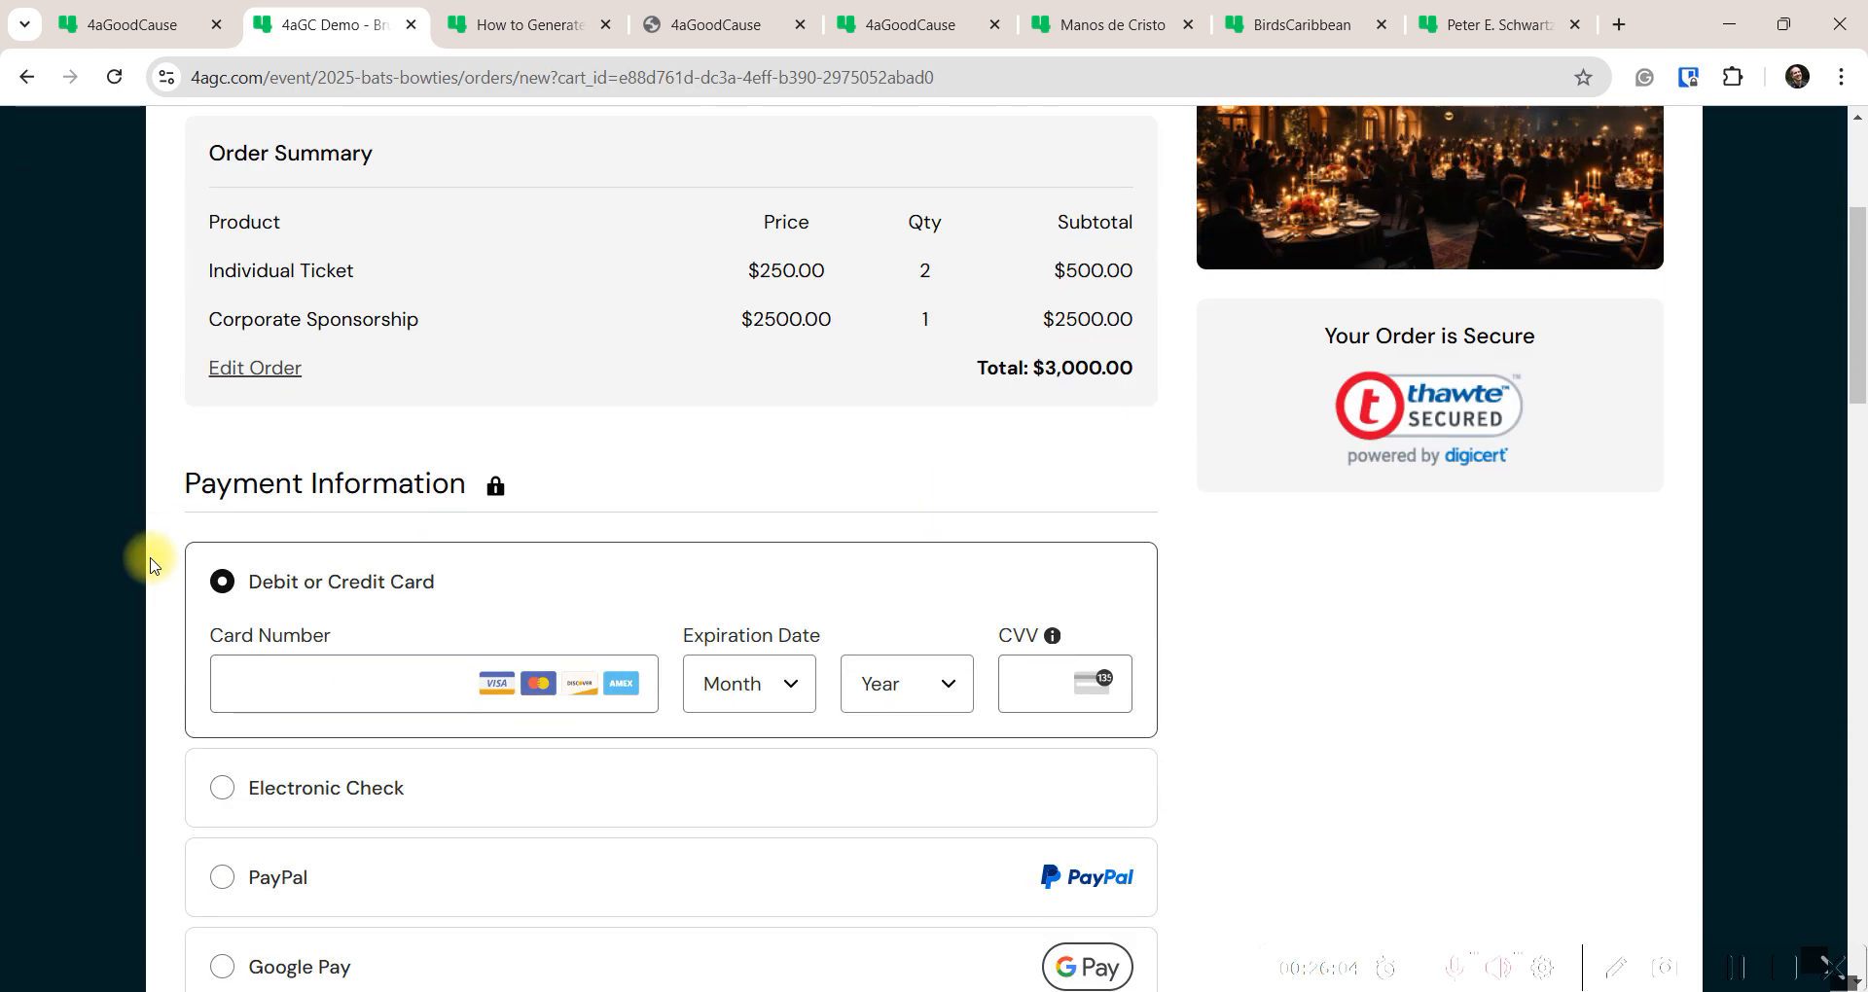
pyautogui.scroll(-3, 148, 559)
pyautogui.scroll(4, 437, 525)
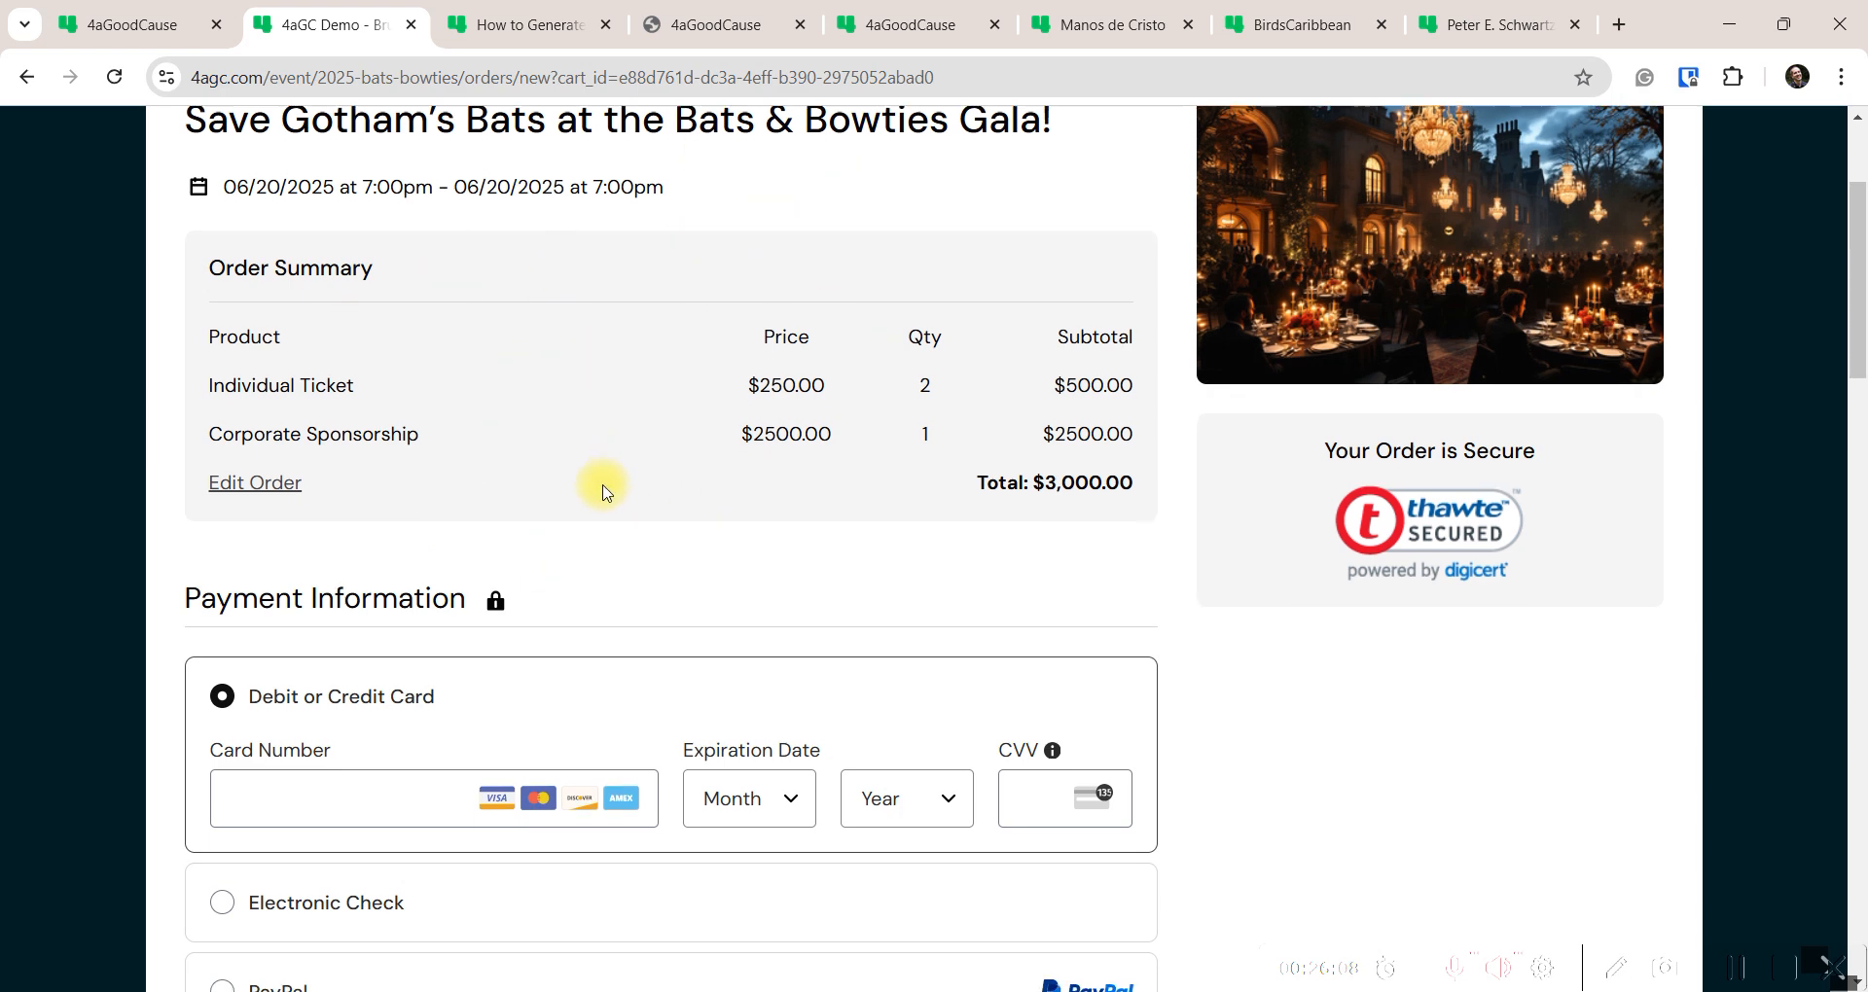
pyautogui.scroll(-4, 600, 484)
pyautogui.scroll(-1, 562, 748)
pyautogui.scroll(-5, 564, 745)
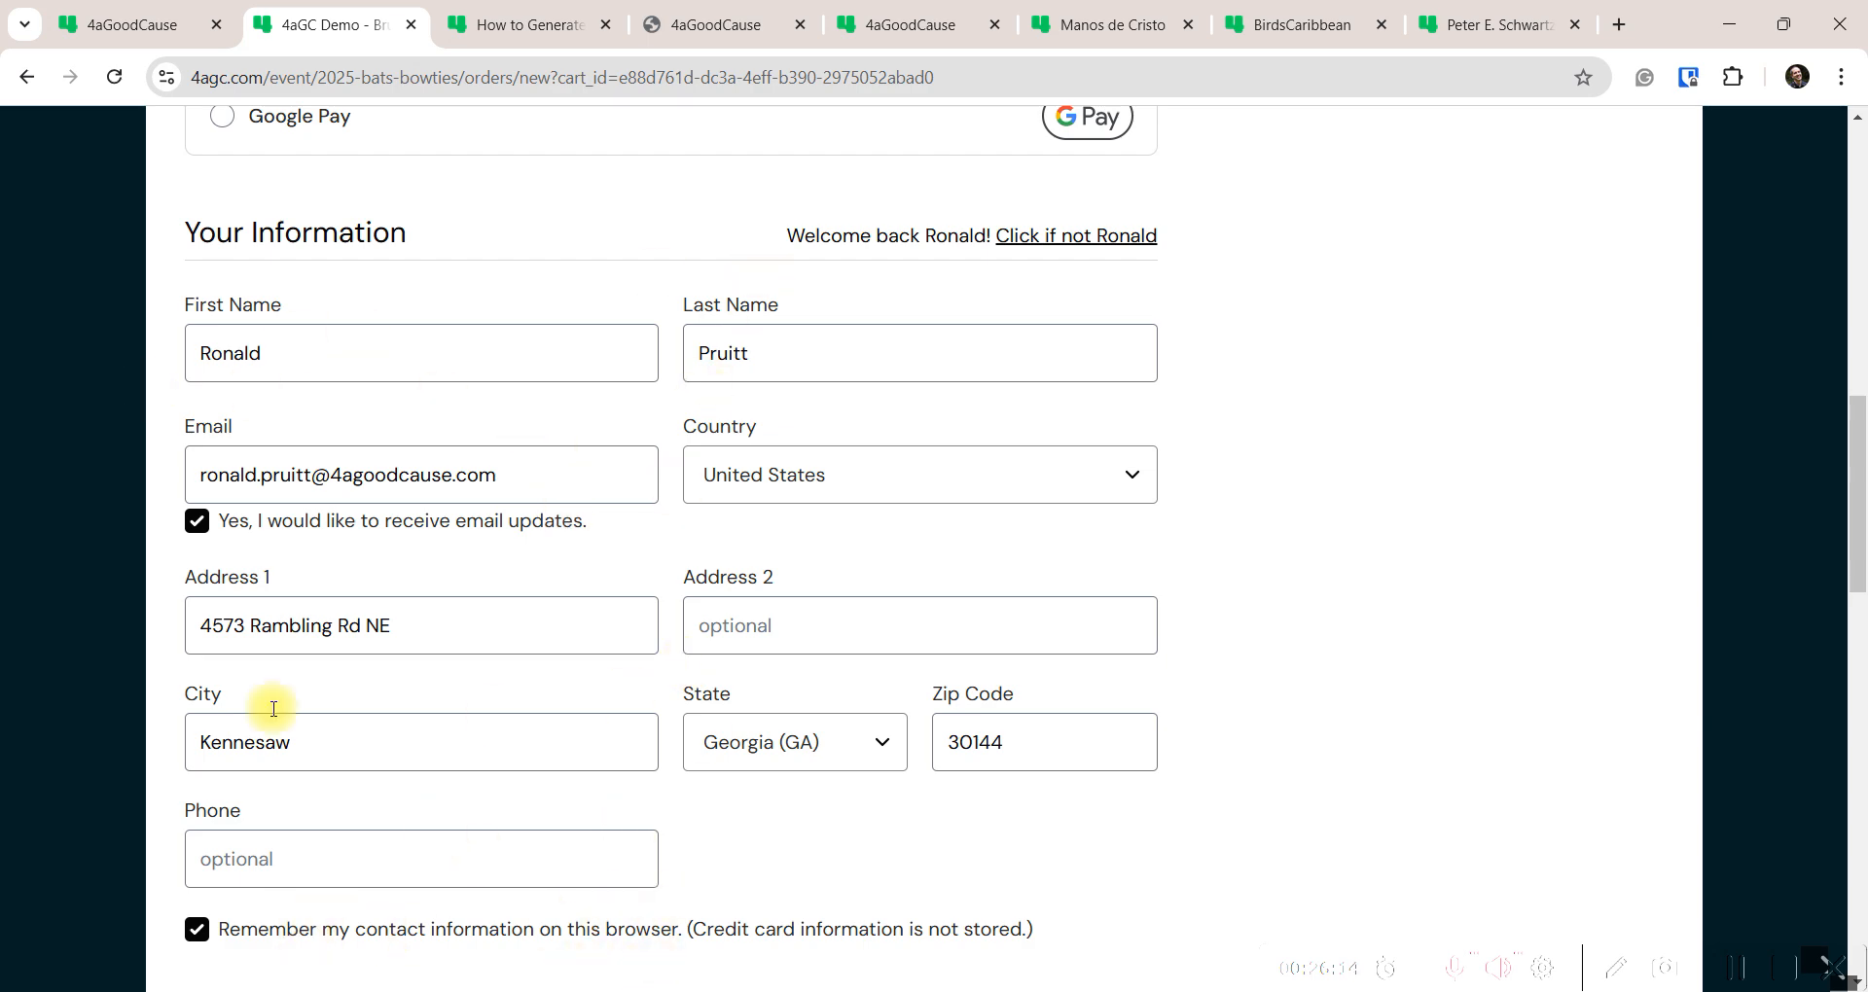
pyautogui.scroll(-1, 155, 593)
pyautogui.scroll(-7, 151, 604)
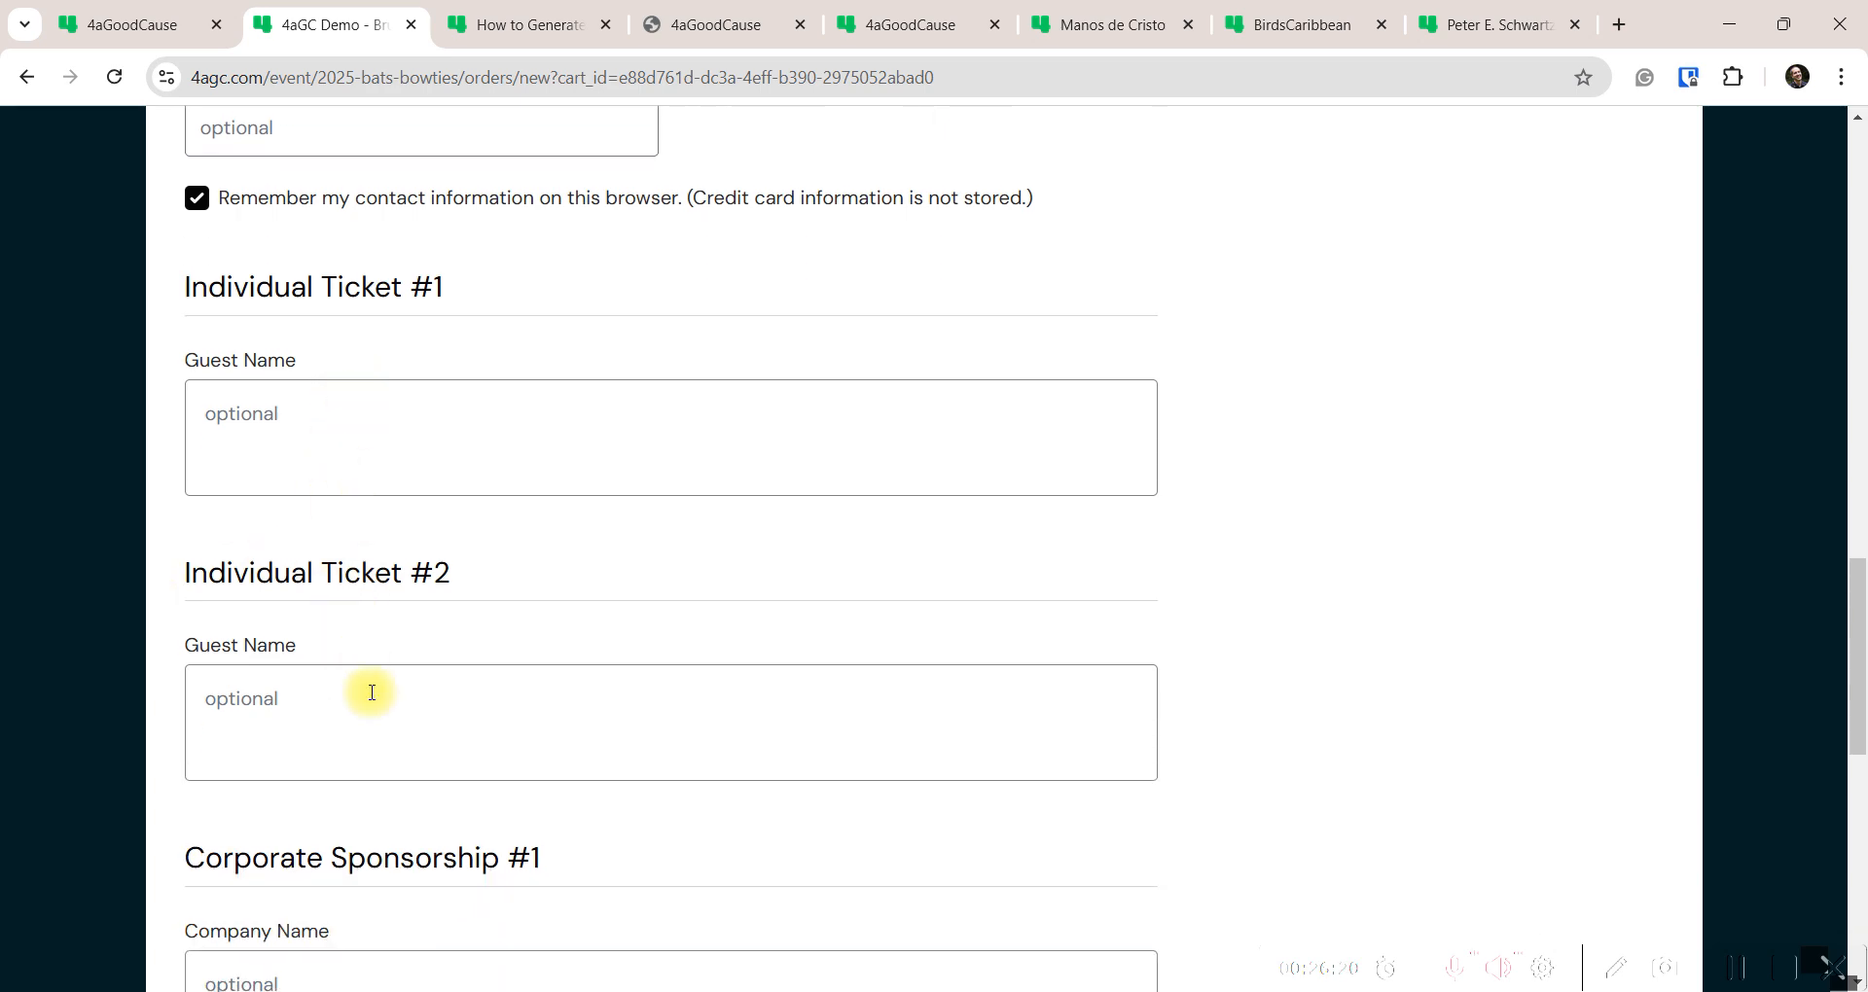
pyautogui.scroll(-7, 367, 694)
pyautogui.scroll(8, 370, 701)
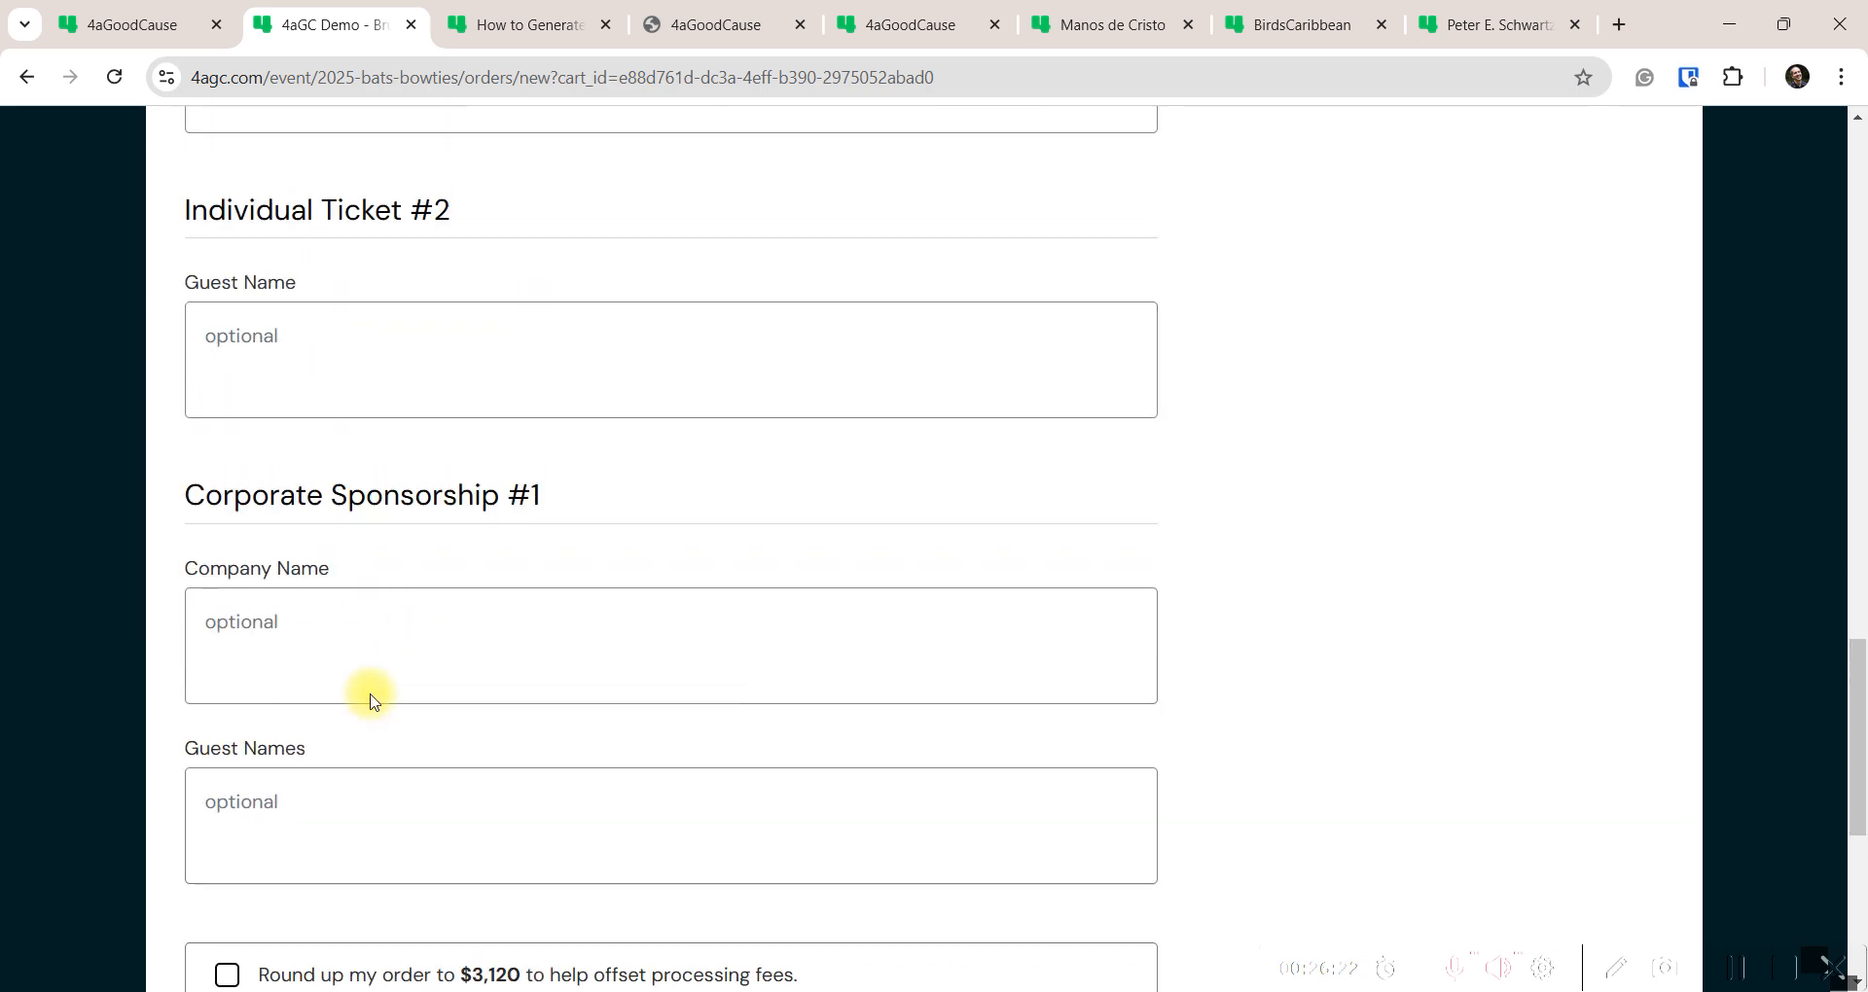
pyautogui.scroll(-7, 370, 700)
pyautogui.scroll(-3, 370, 696)
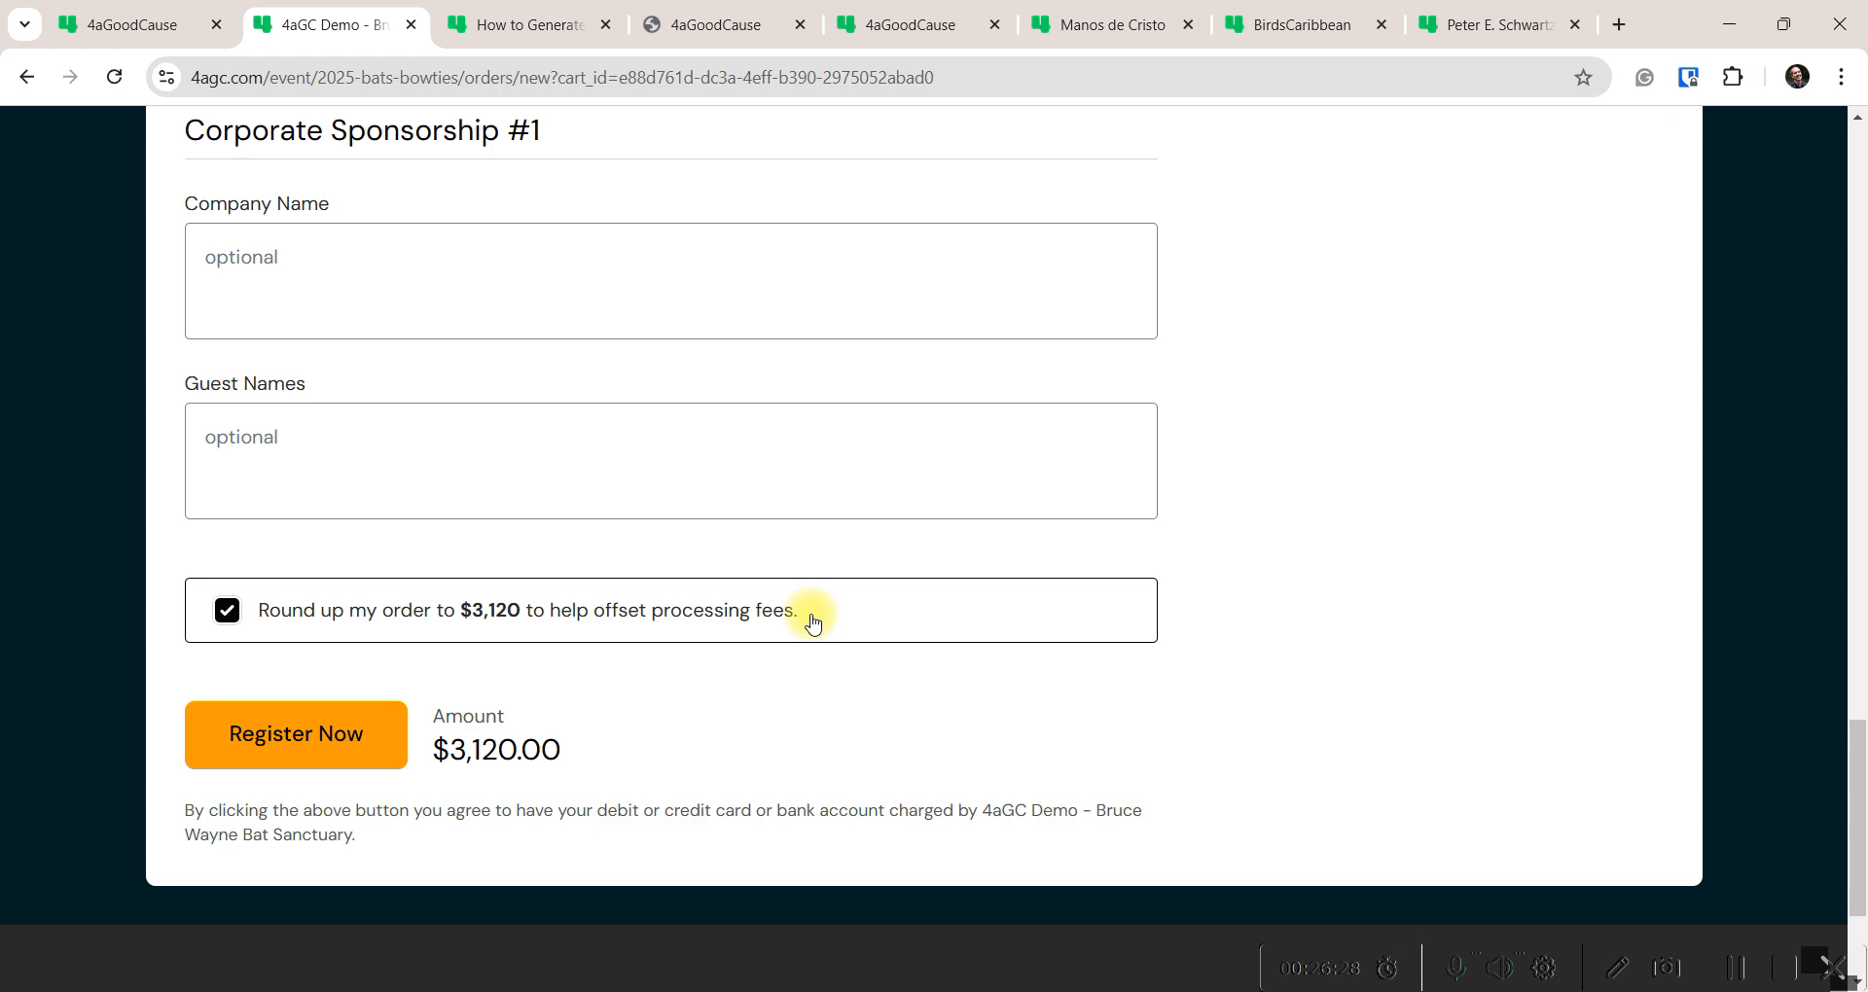
pyautogui.click(297, 759)
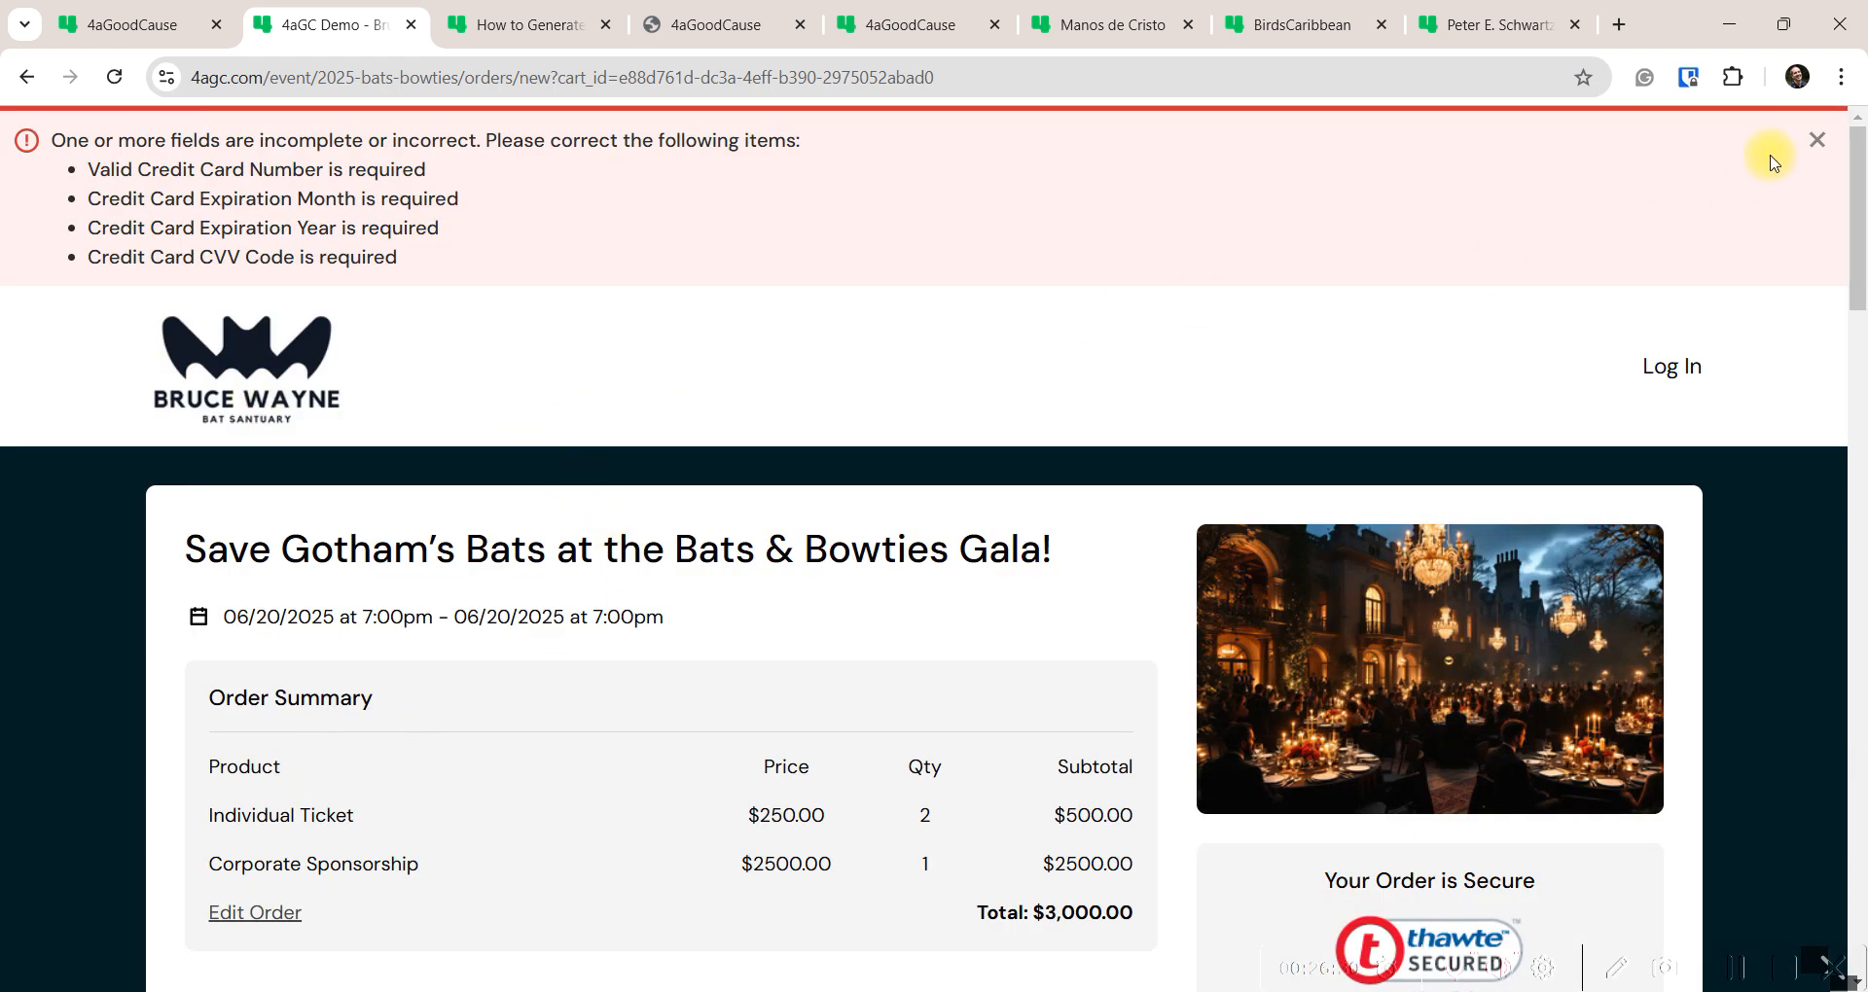
# Dismiss the credit card error, go back to the ticket page, then return to the admin Campaigns list
pyautogui.click(1816, 146)
pyautogui.scroll(-8, 166, 742)
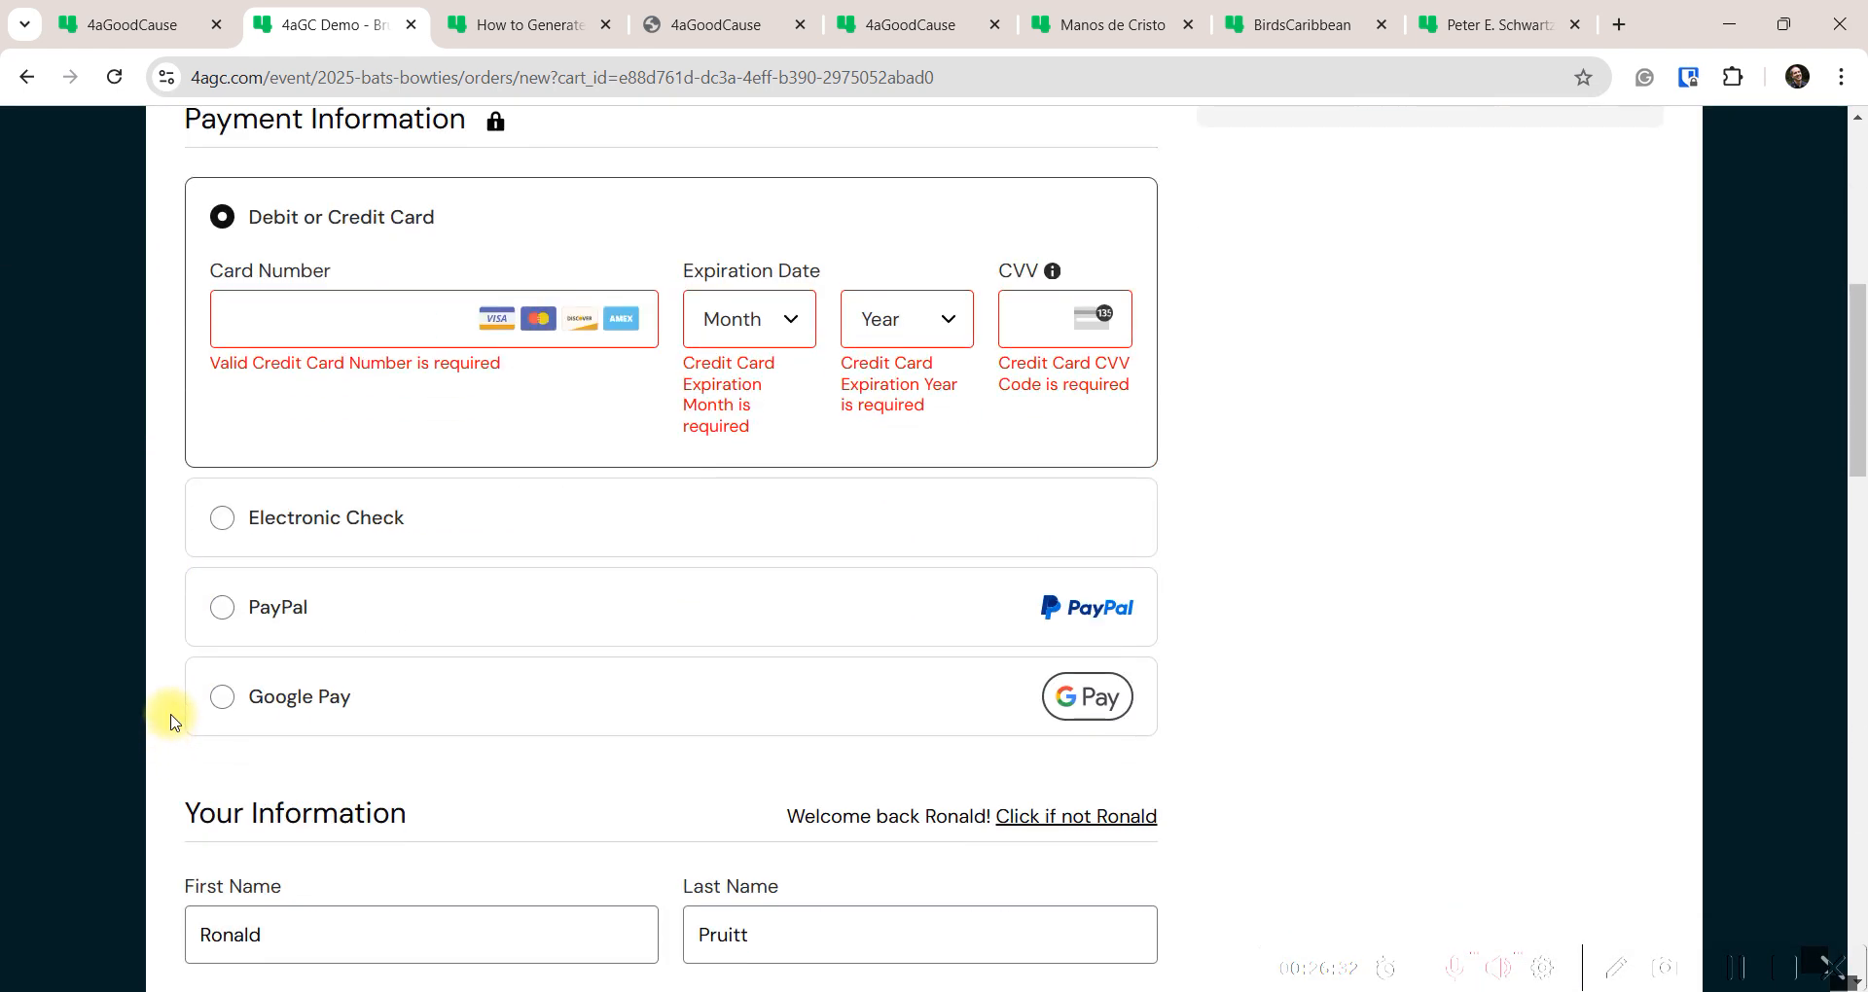
pyautogui.scroll(-4, 184, 610)
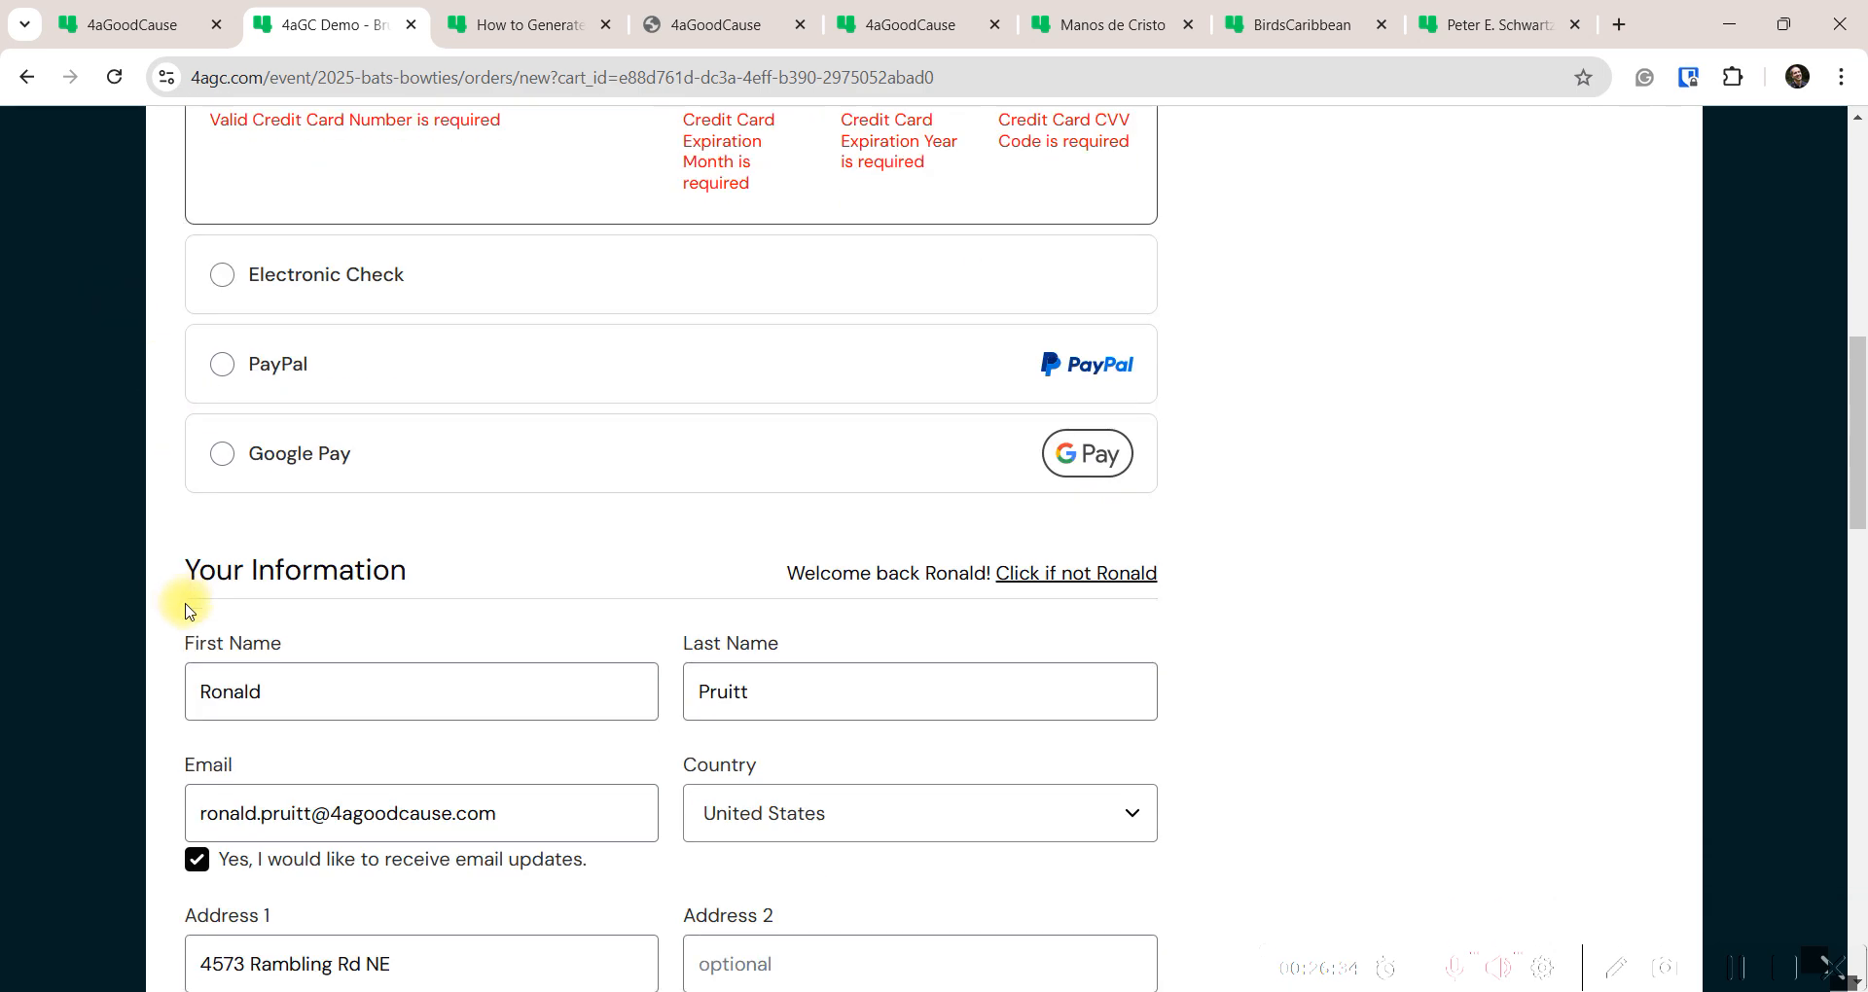
pyautogui.scroll(-18, 182, 641)
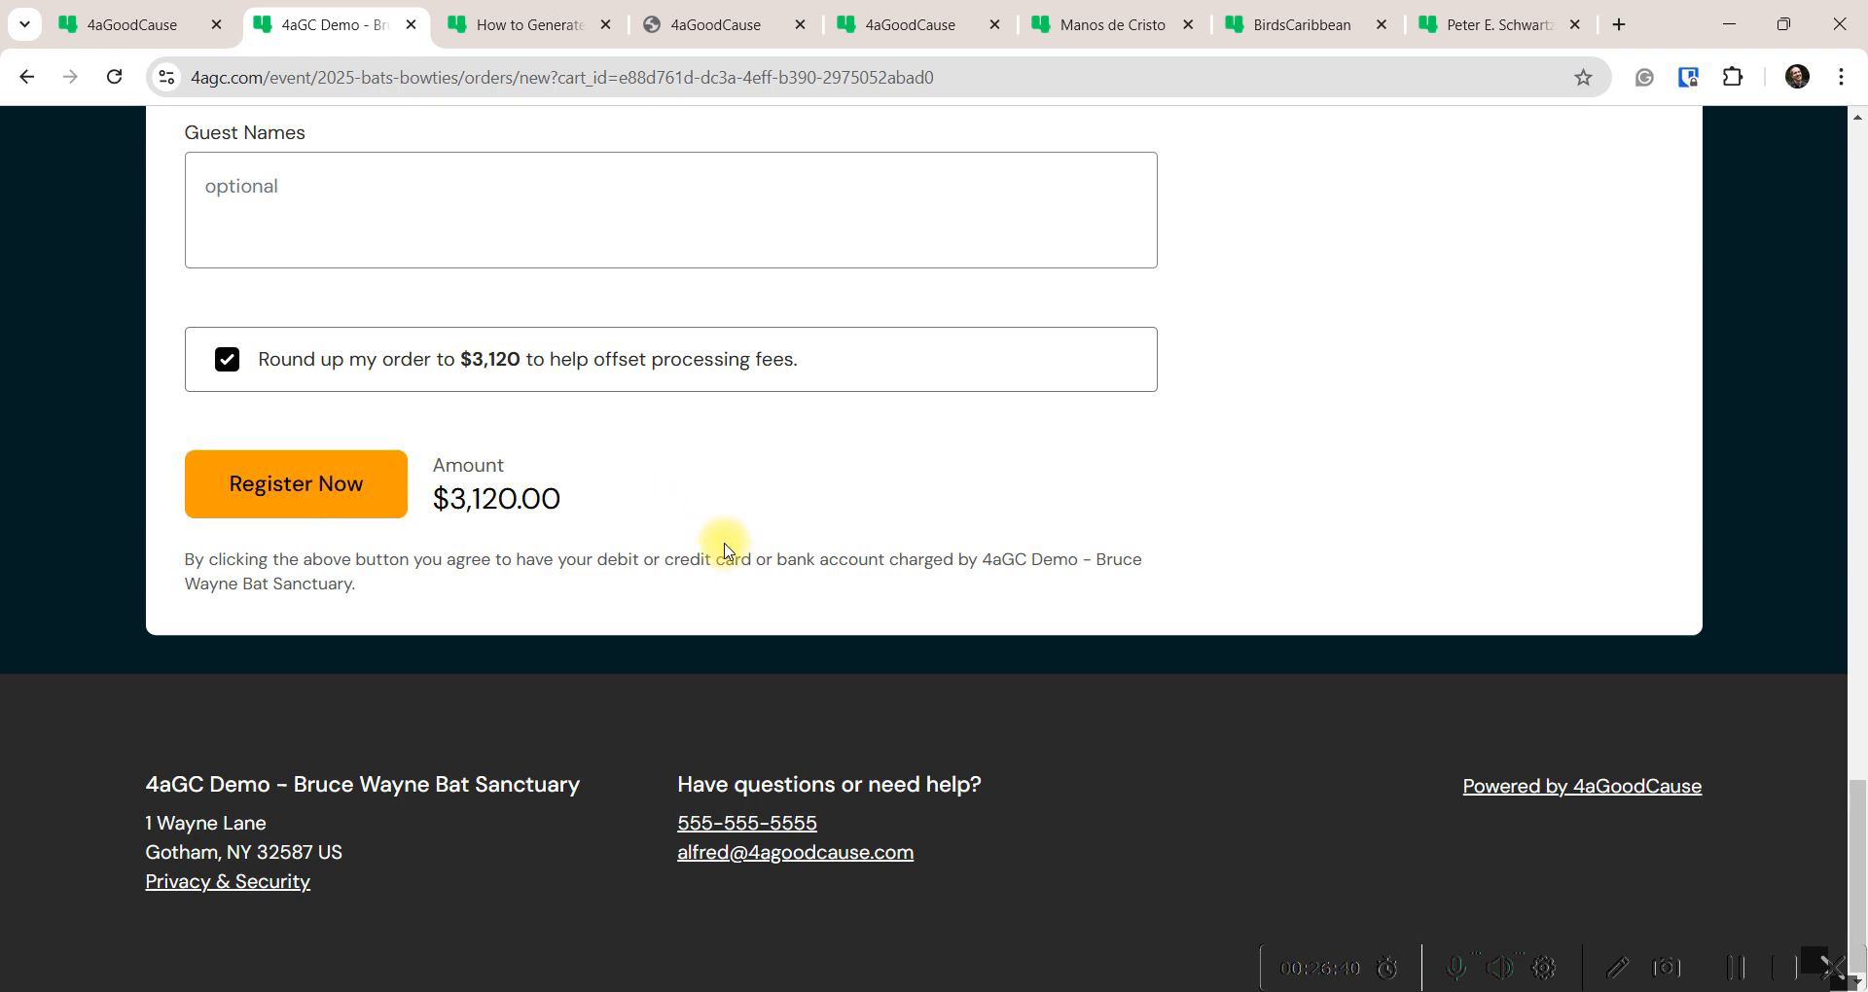
pyautogui.scroll(10, 726, 544)
pyautogui.scroll(10, 648, 575)
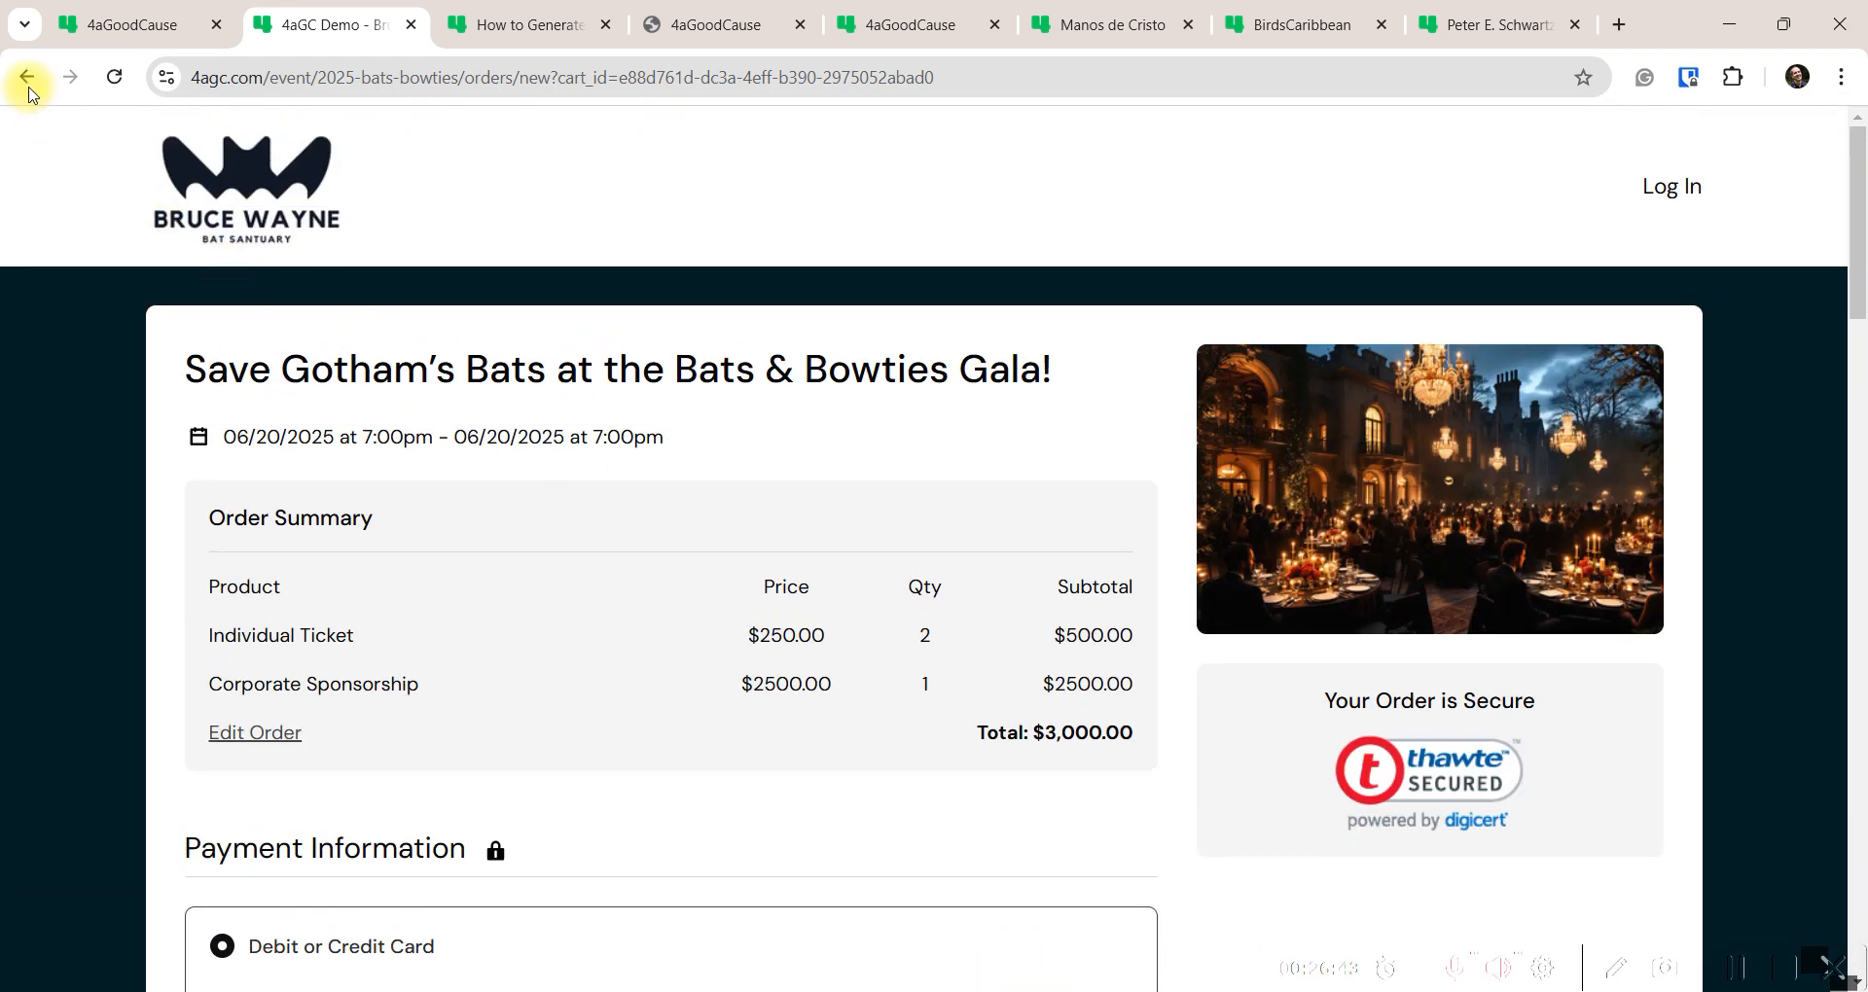
pyautogui.click(27, 78)
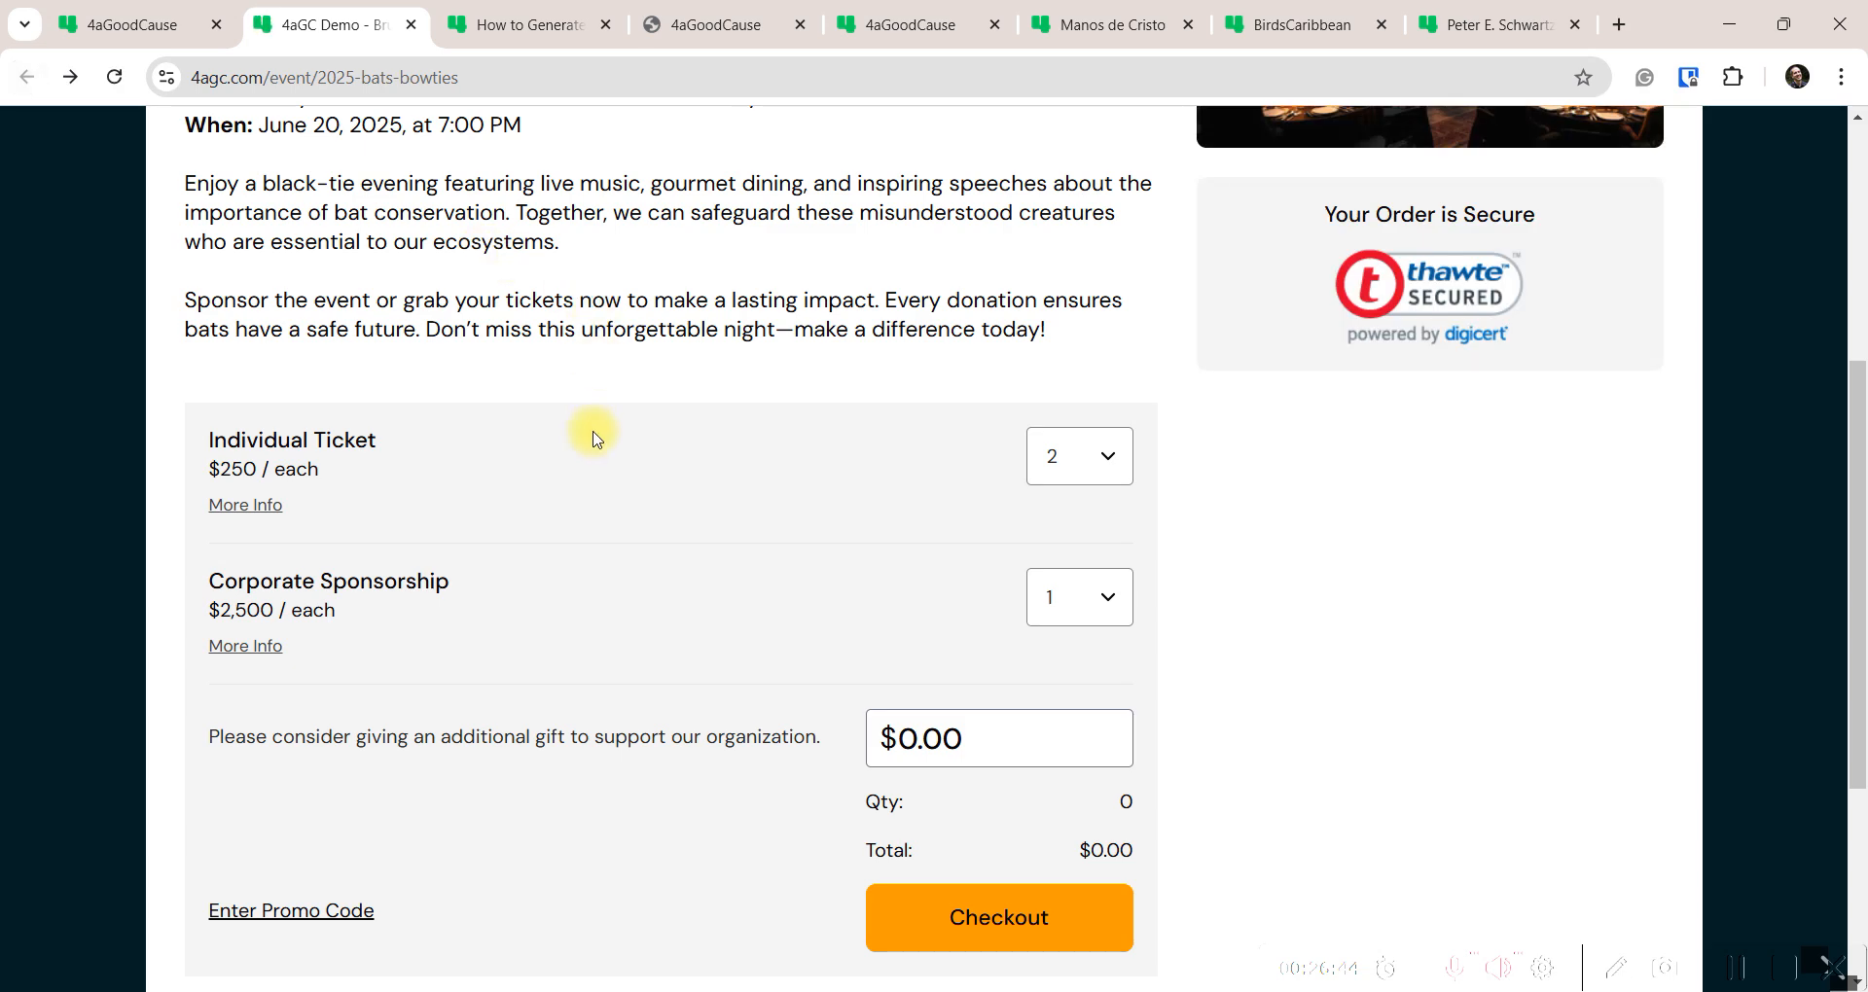
pyautogui.scroll(5, 595, 429)
pyautogui.click(143, 40)
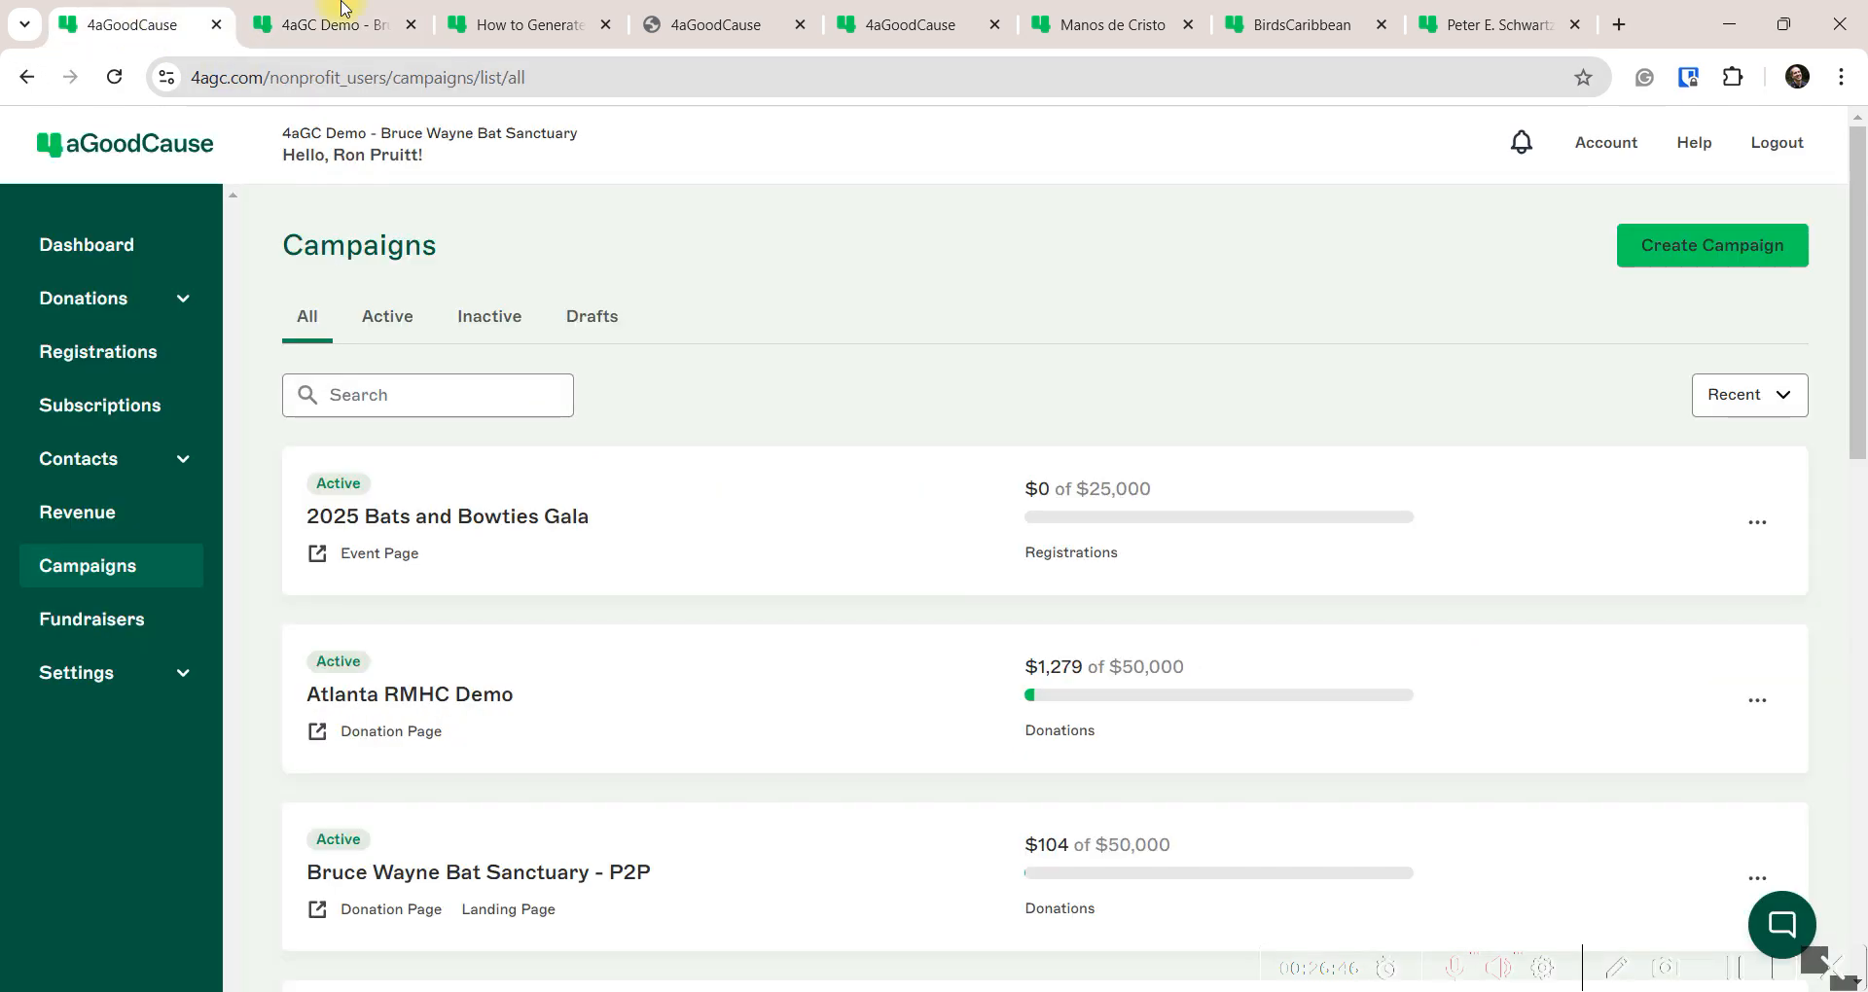